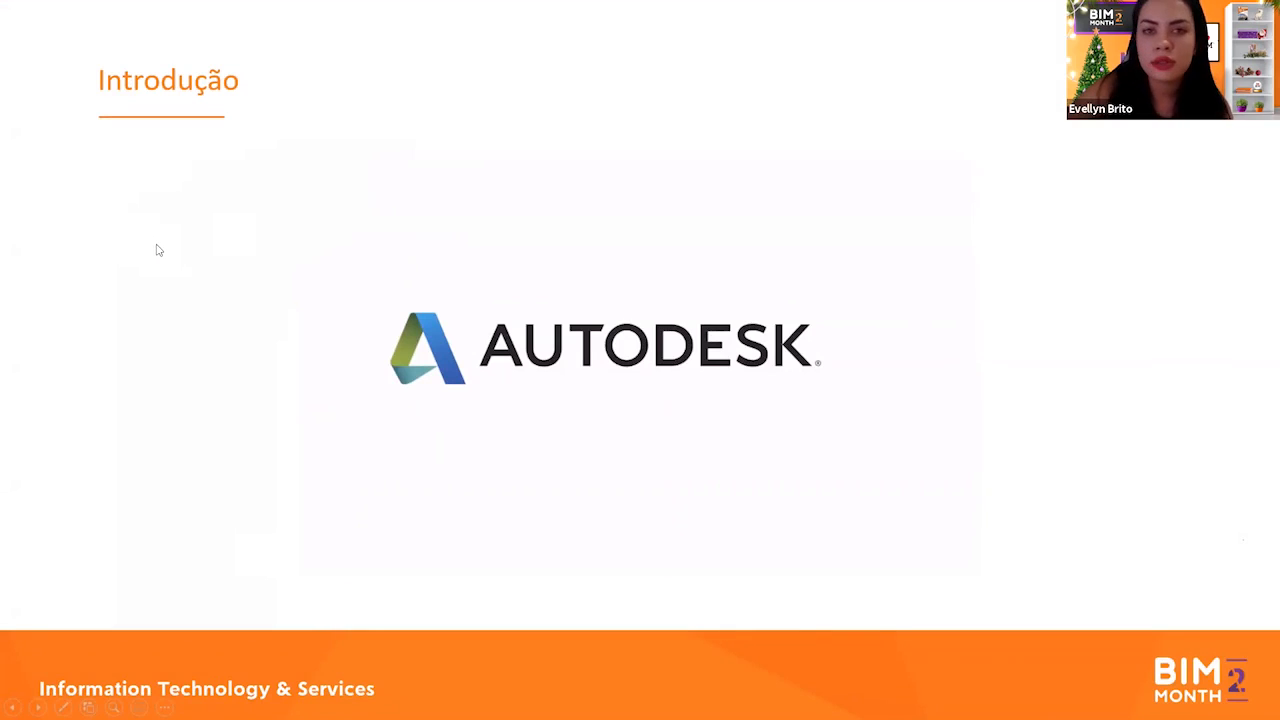
# Step: Advance the presentation through the traffic study area slides to the complete Painel analista de Tráfego slide
pyautogui.press('Right')
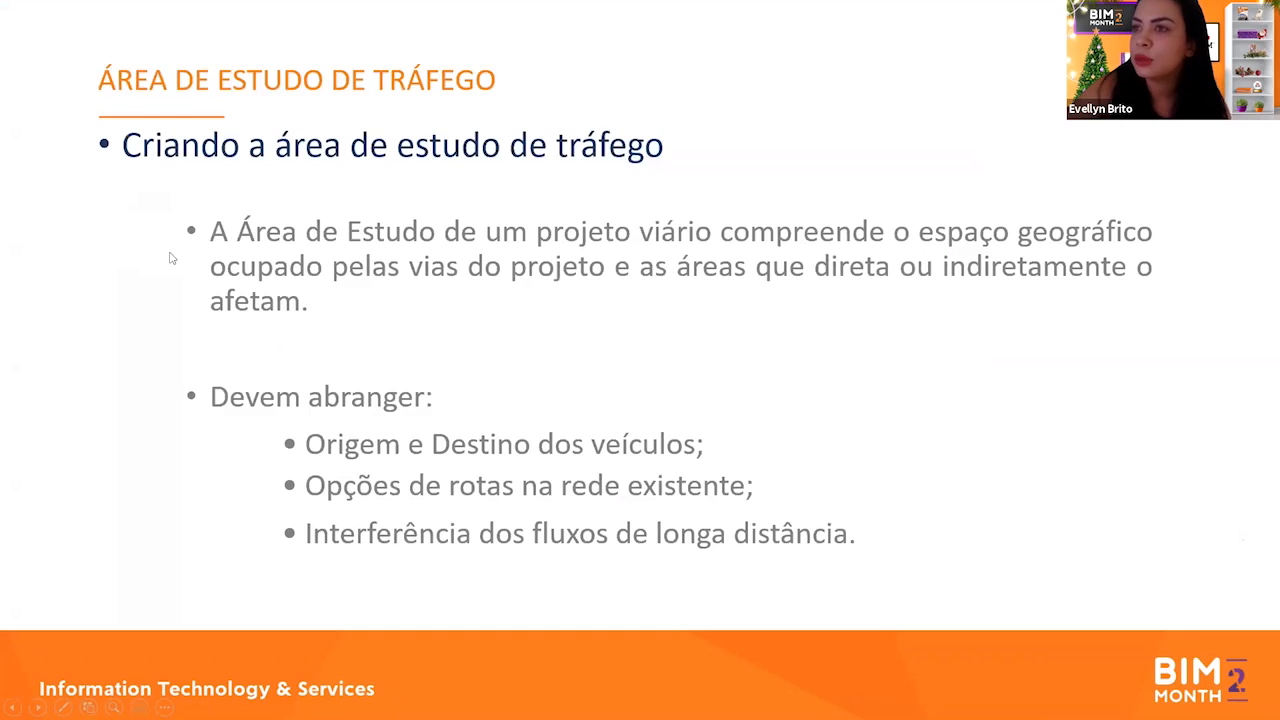
pyautogui.press('Right')
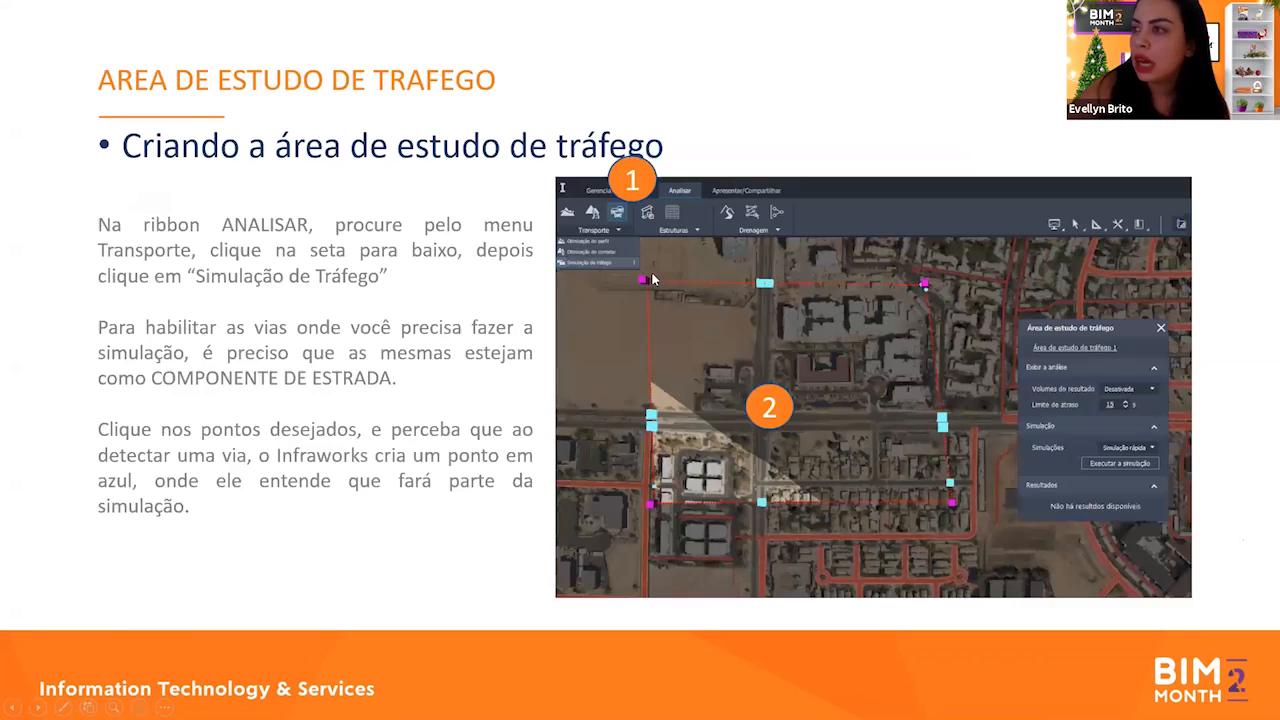
pyautogui.press('Right')
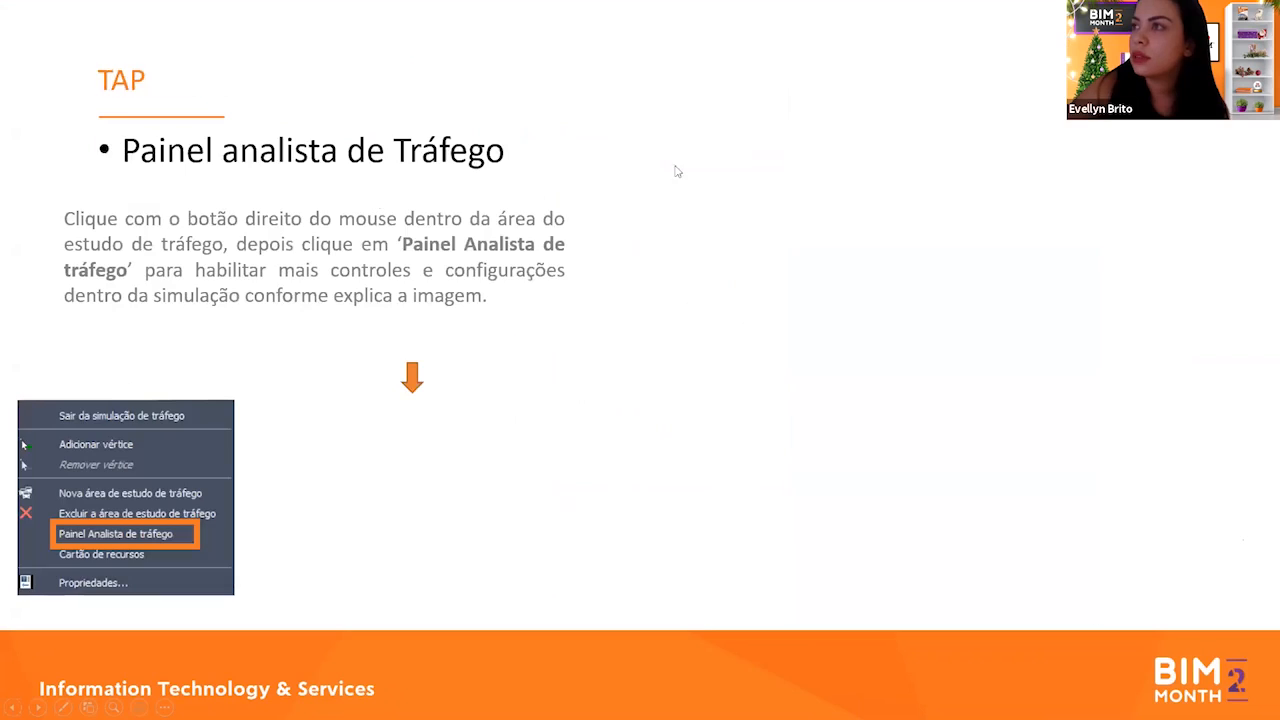
pyautogui.press('Right')
pyautogui.press('Right')
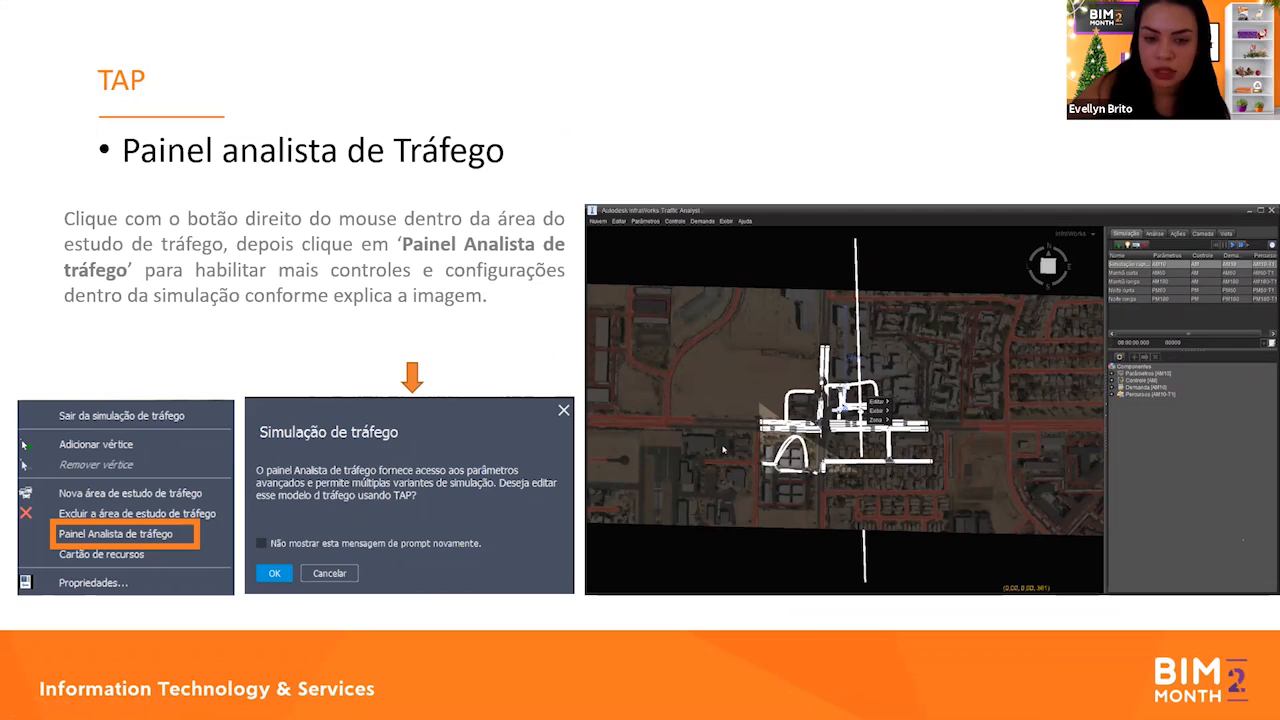
# Step: End the slide show and switch to the traffic simulation model in InfraWorks
pyautogui.hotkey('alt', 'Tab')
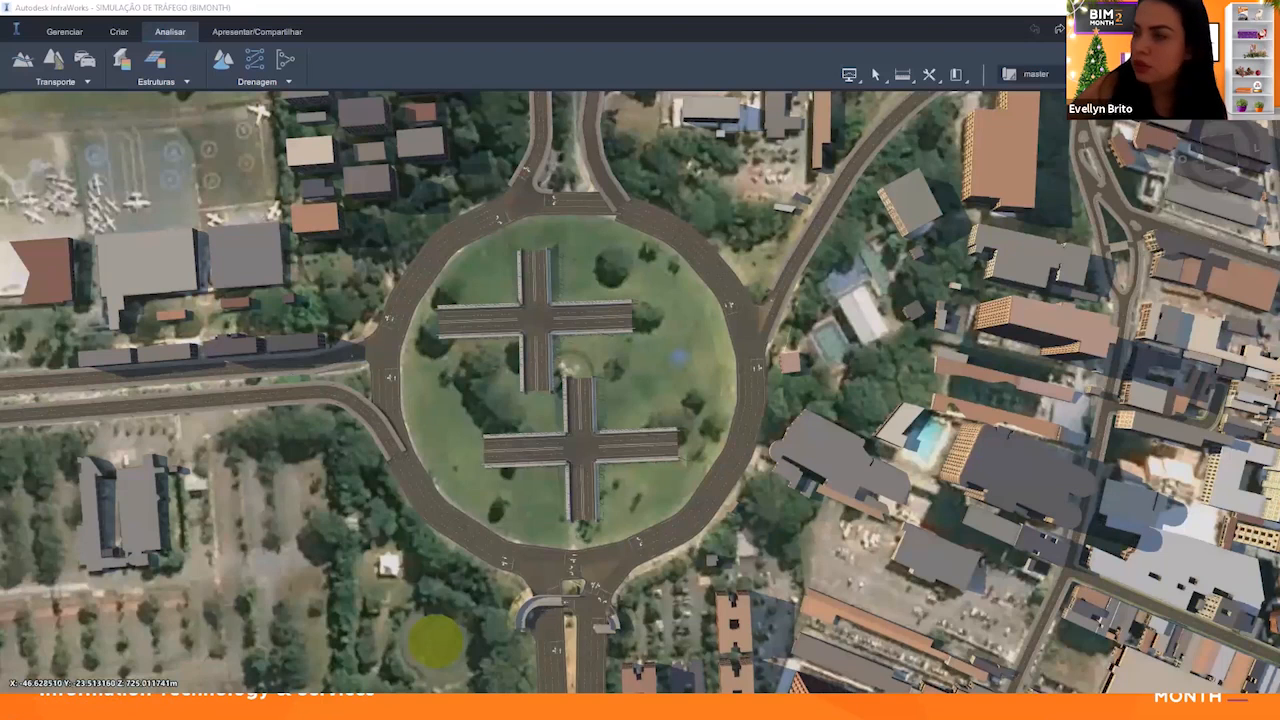
pyautogui.hotkey('alt', 'Tab')
pyautogui.press('Escape')
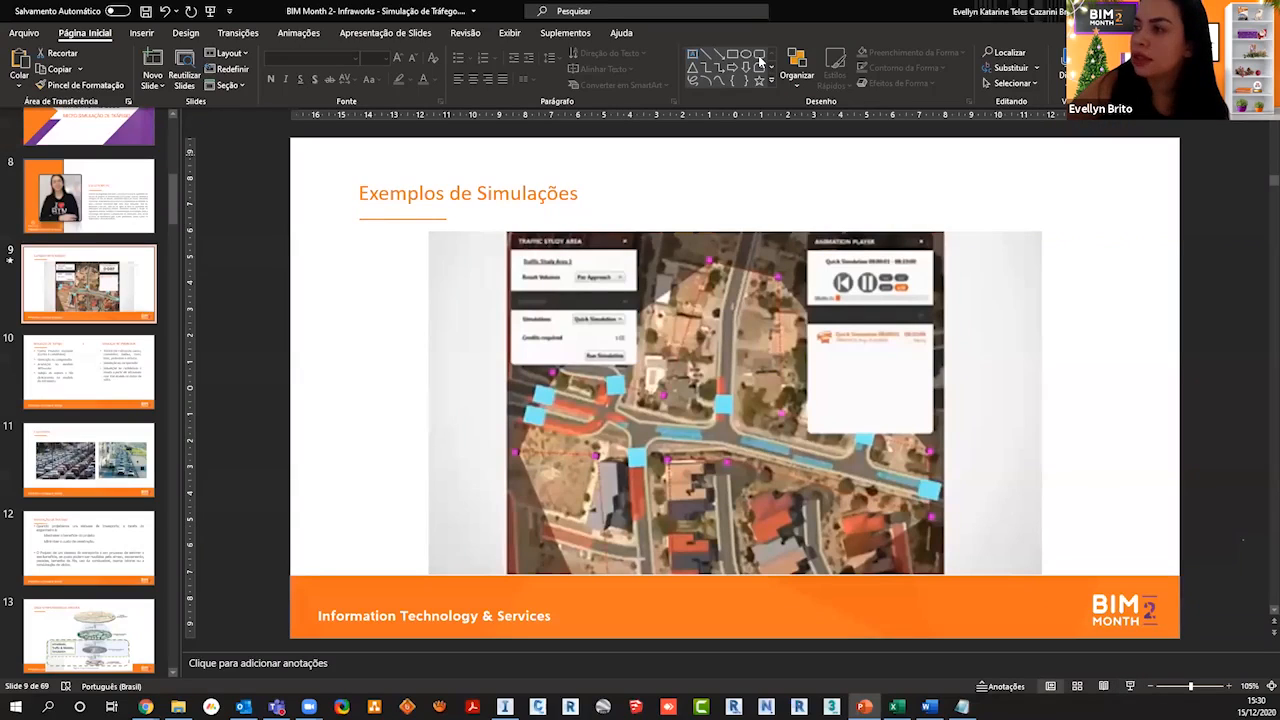
pyautogui.hotkey('alt', 'Tab')
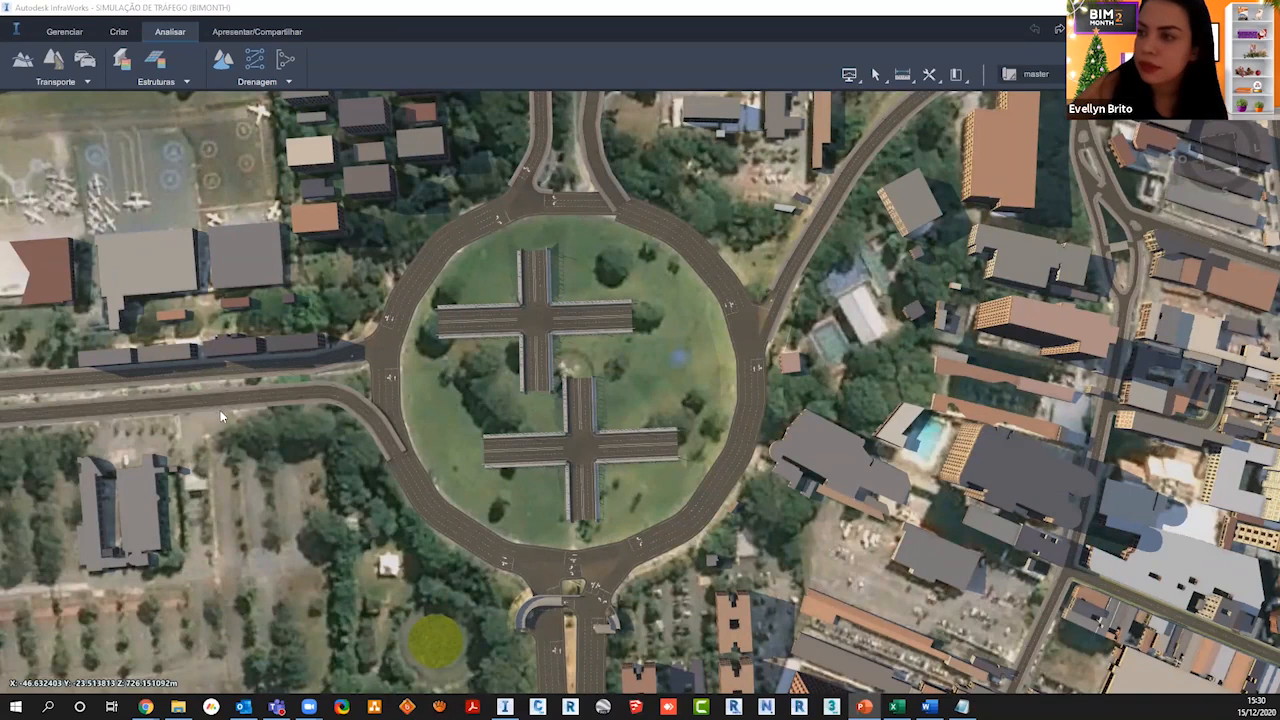
# Step: Examine the roundabout and its surroundings, from the junction out to the wider extent of the city model
pyautogui.scroll(-2, 282, 475)
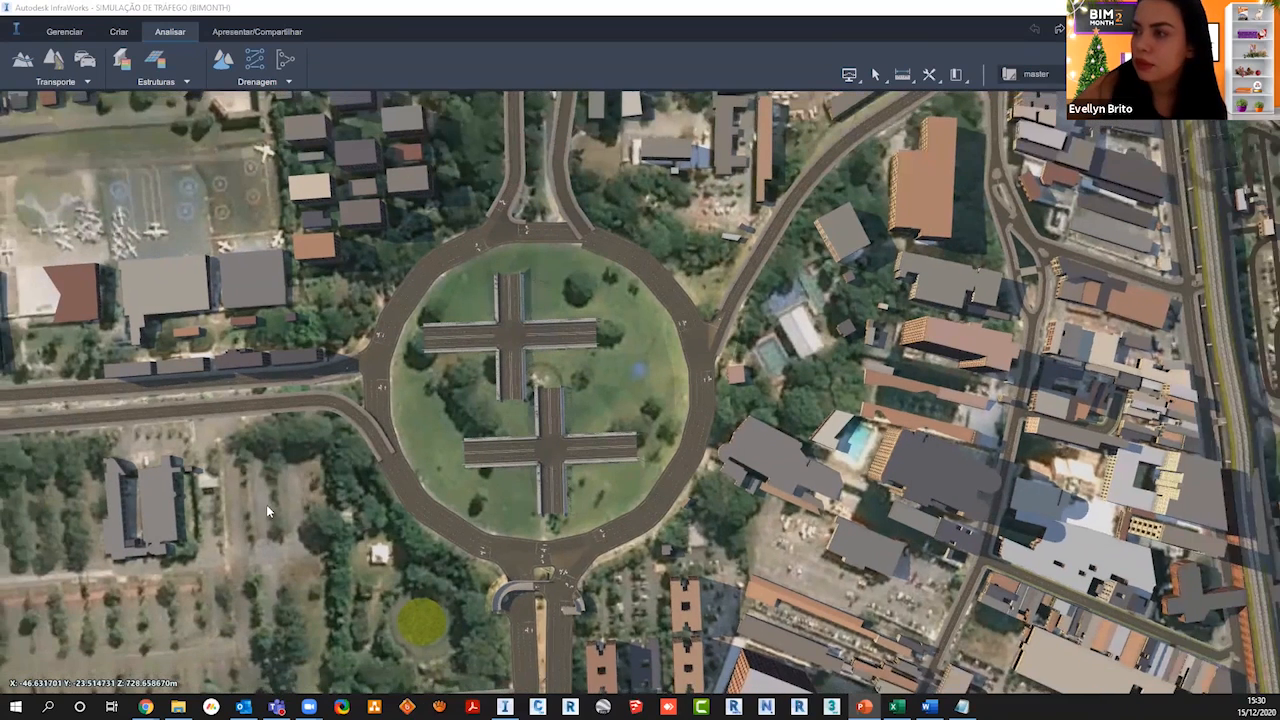
pyautogui.scroll(1, 267, 505)
pyautogui.moveTo(354, 523); pyautogui.dragTo(386, 487, button='middle')
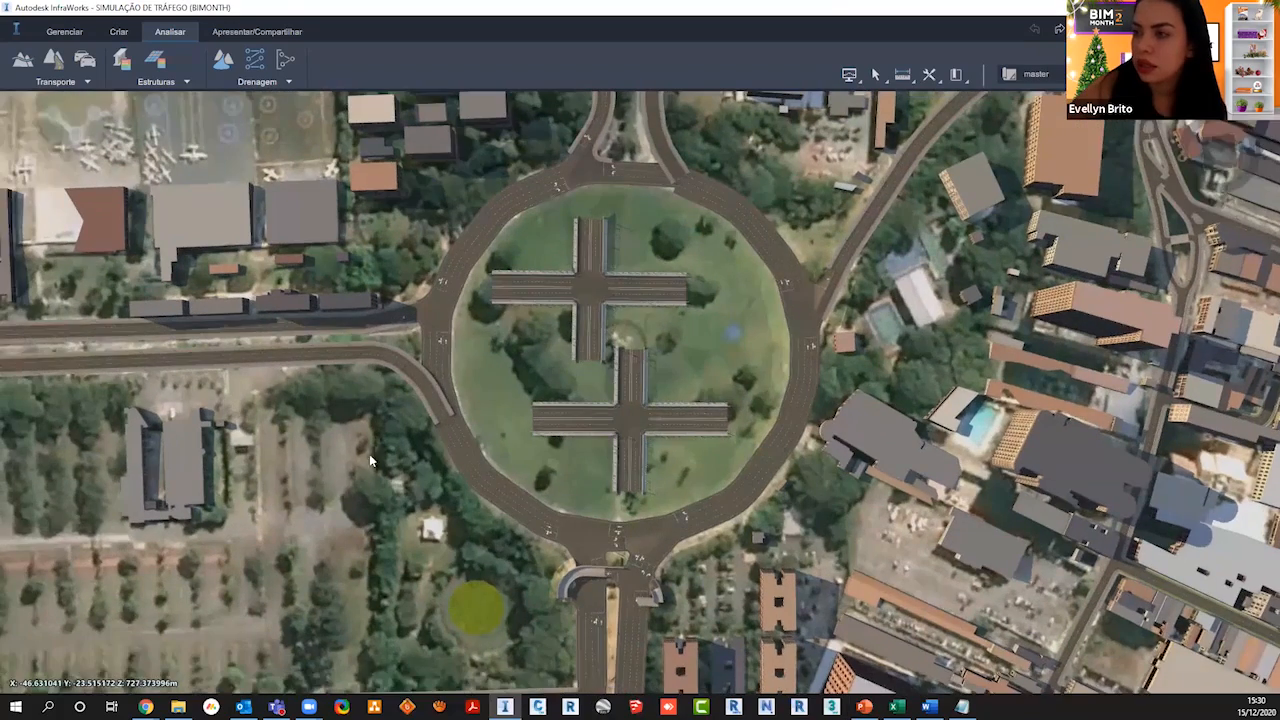
pyautogui.moveTo(62, 468); pyautogui.dragTo(68, 495, button='middle')
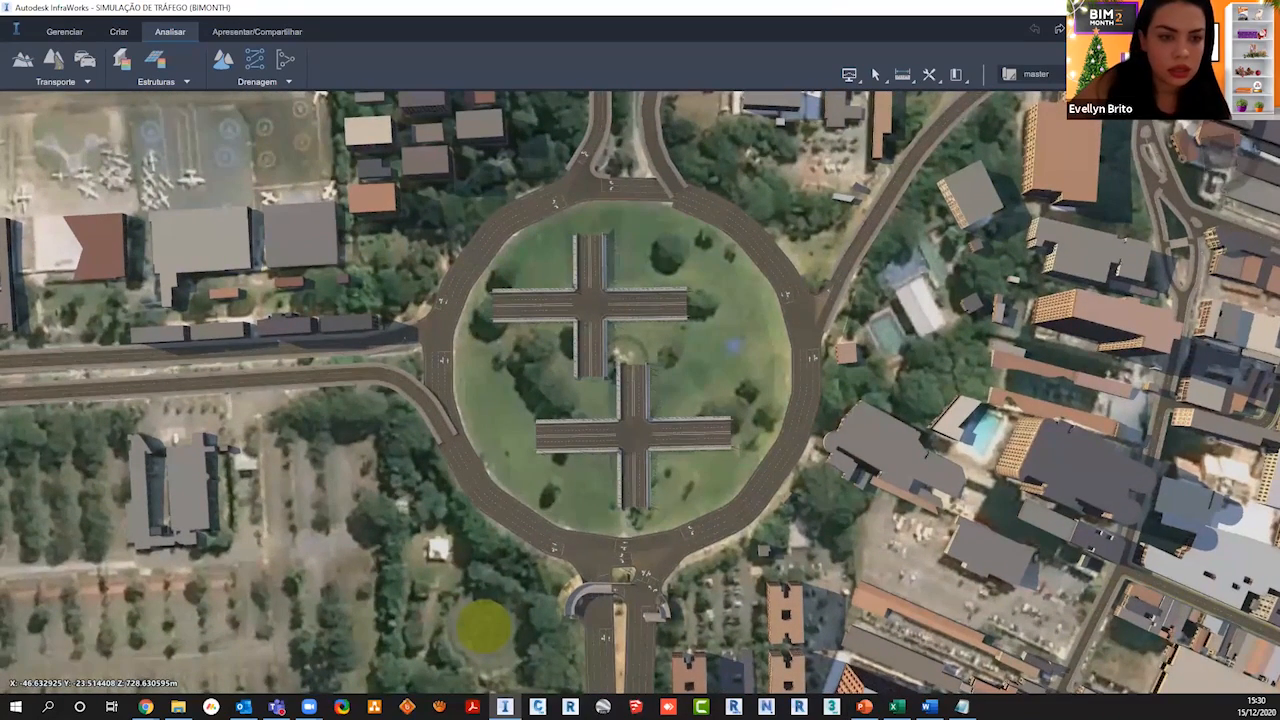
pyautogui.scroll(-1, 314, 497)
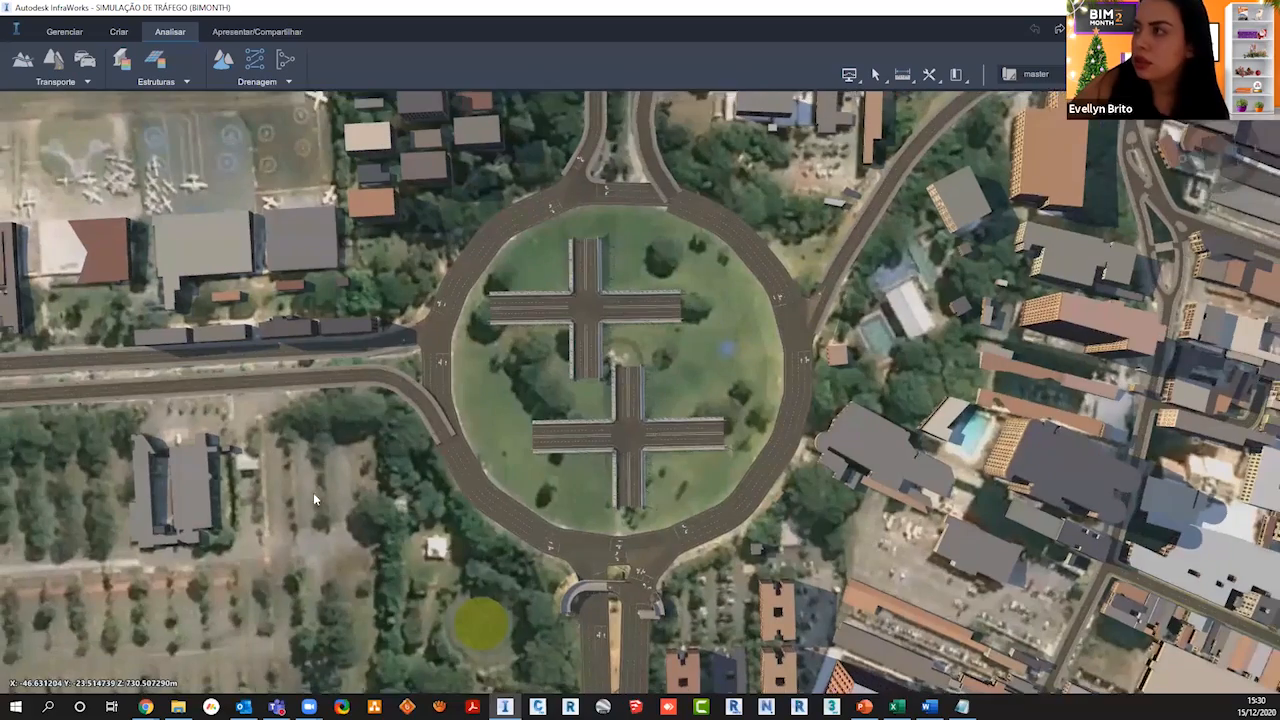
pyautogui.scroll(-2, 314, 494)
pyautogui.scroll(1, 331, 504)
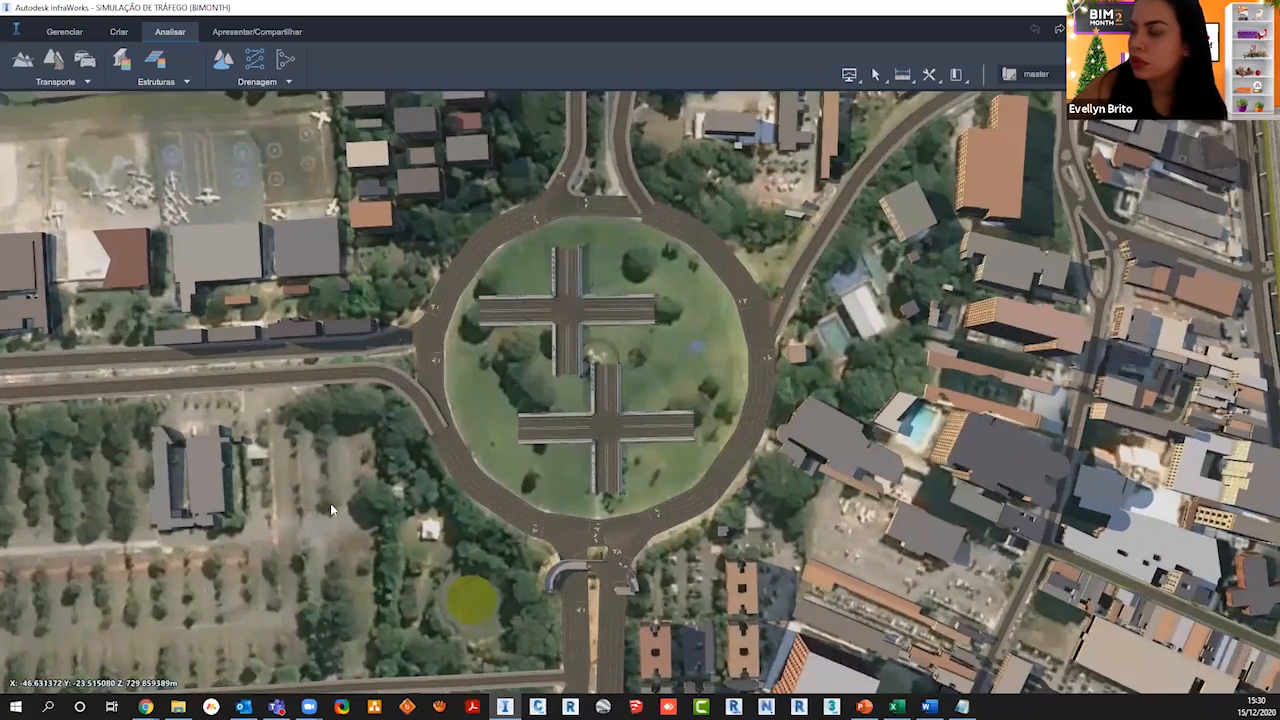
pyautogui.scroll(1, 336, 500)
pyautogui.scroll(-1, 322, 478)
pyautogui.scroll(-4, 314, 479)
pyautogui.scroll(-2, 293, 514)
pyautogui.scroll(-2, 485, 456)
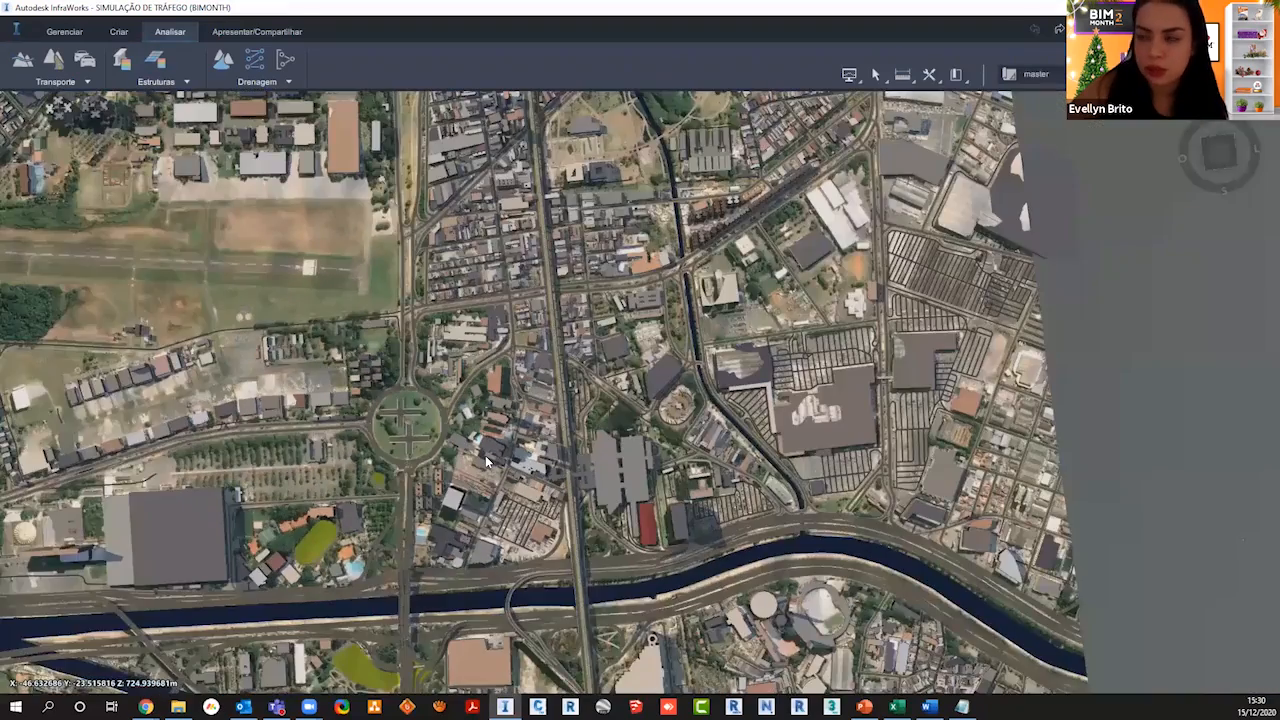
pyautogui.moveTo(375, 534); pyautogui.dragTo(481, 447, button='middle')
pyautogui.scroll(-3, 421, 402)
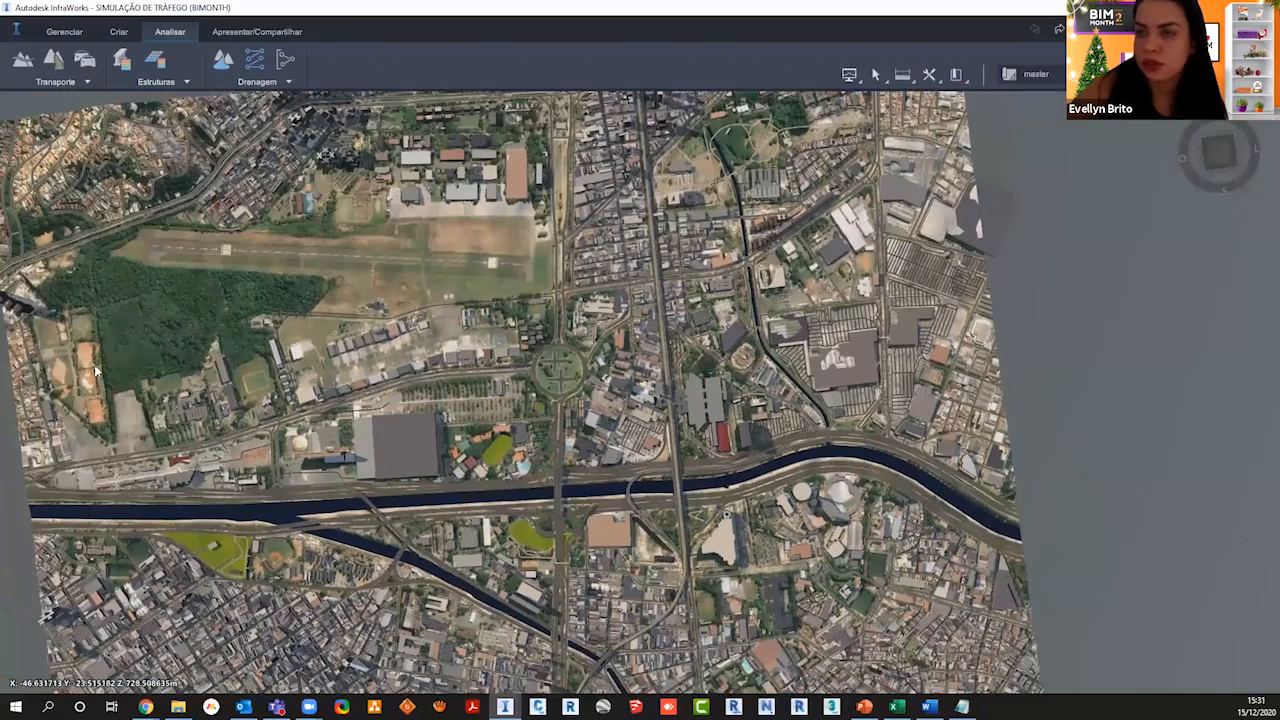
# Step: Examine the road network around the river and airfield and the streets that connect to the roundabout
pyautogui.moveTo(468, 388); pyautogui.dragTo(550, 418)
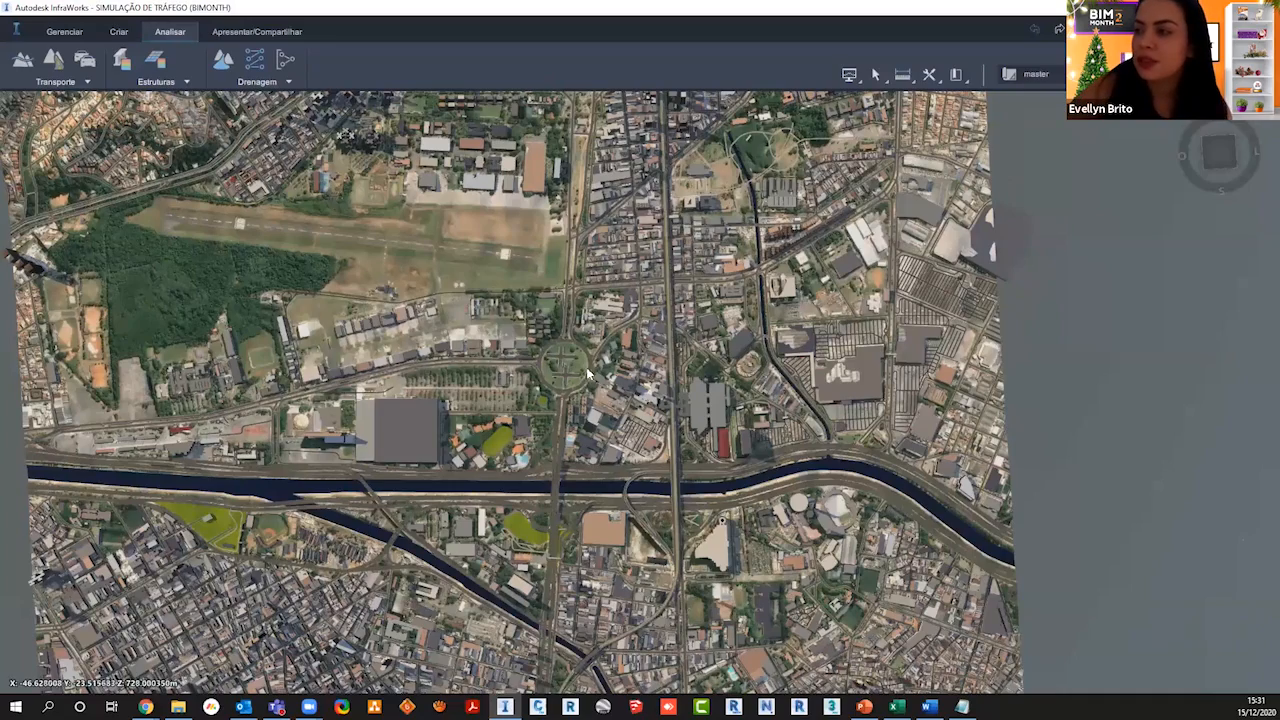
pyautogui.scroll(2, 568, 372)
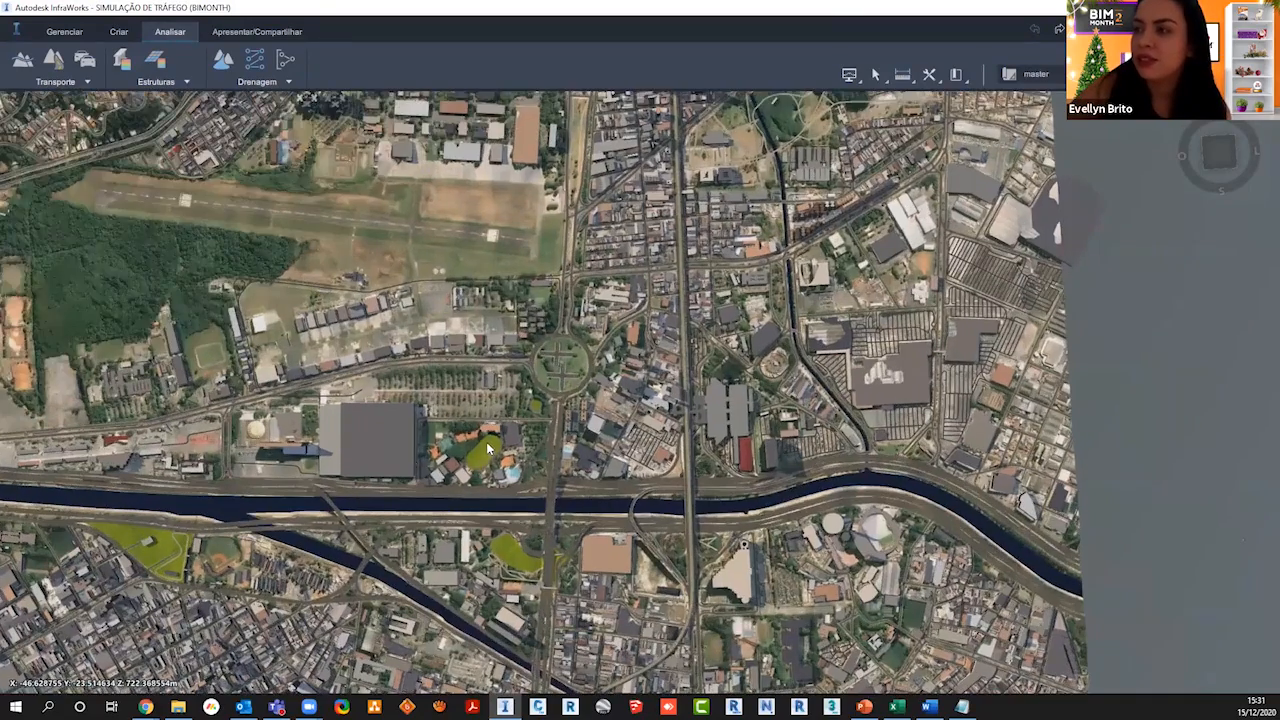
pyautogui.scroll(5, 486, 442)
pyautogui.scroll(2, 293, 487)
pyautogui.scroll(-3, 298, 485)
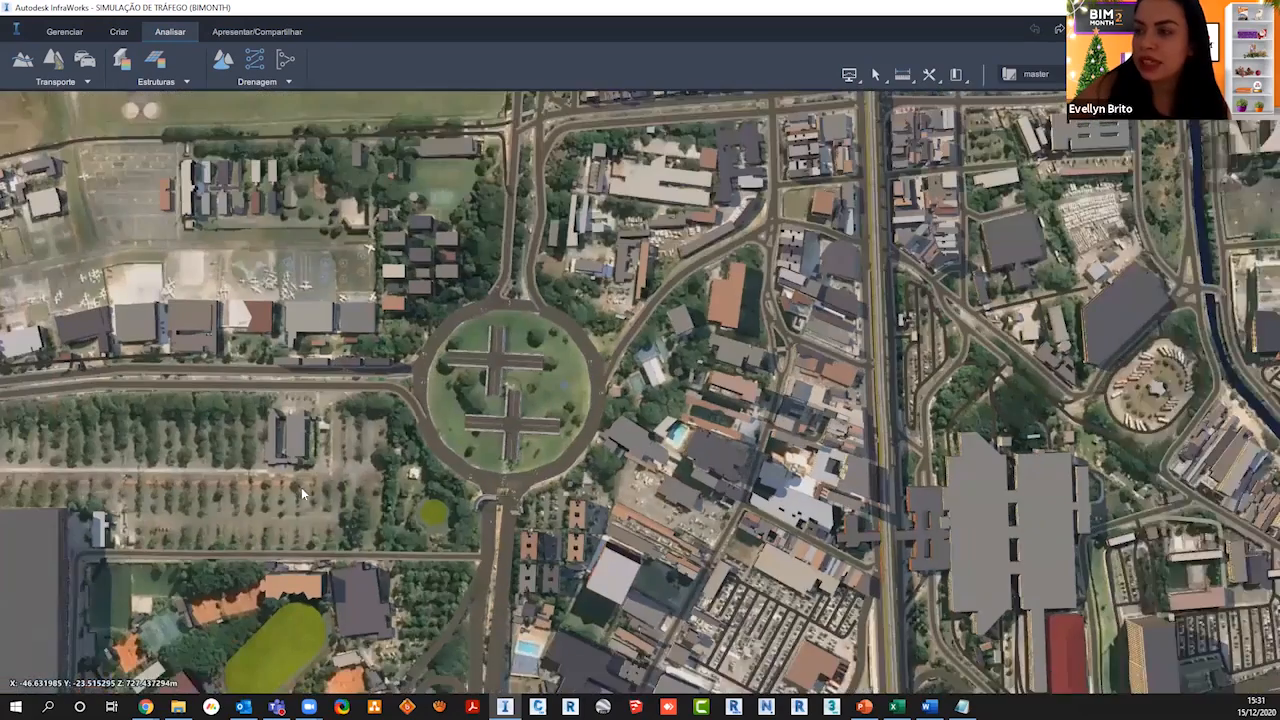
pyautogui.scroll(-7, 402, 430)
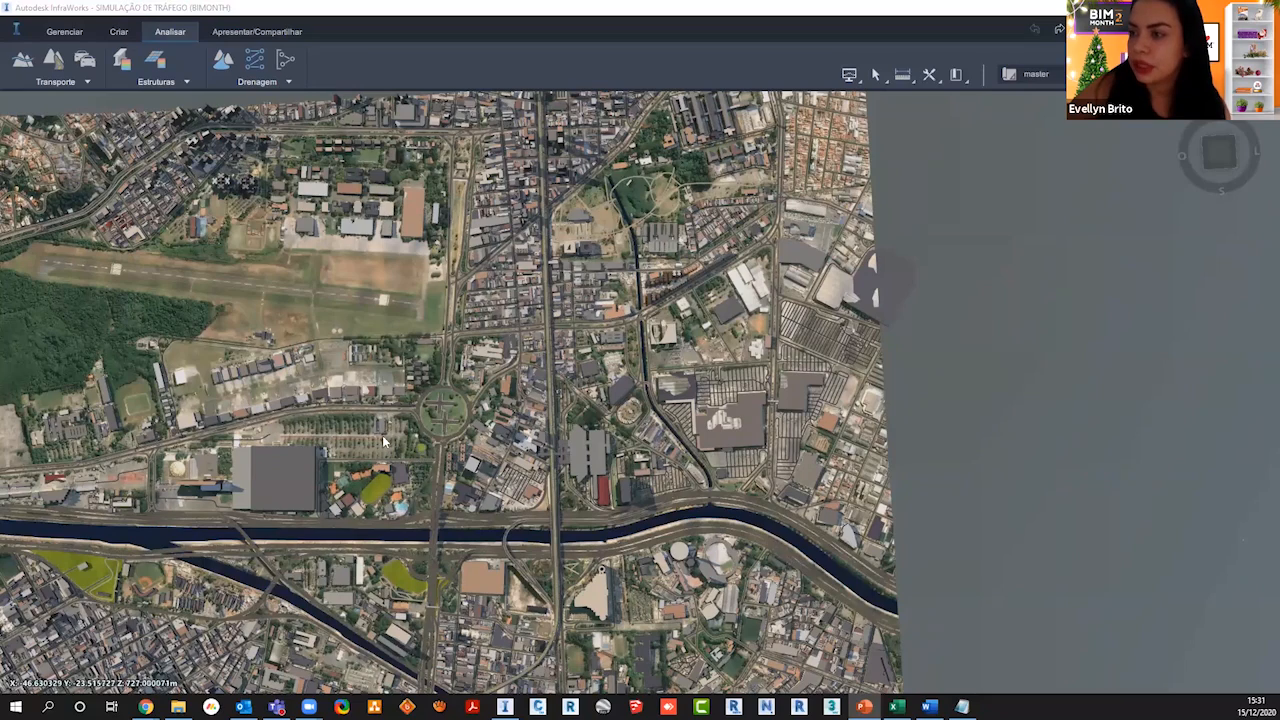
pyautogui.scroll(2, 383, 441)
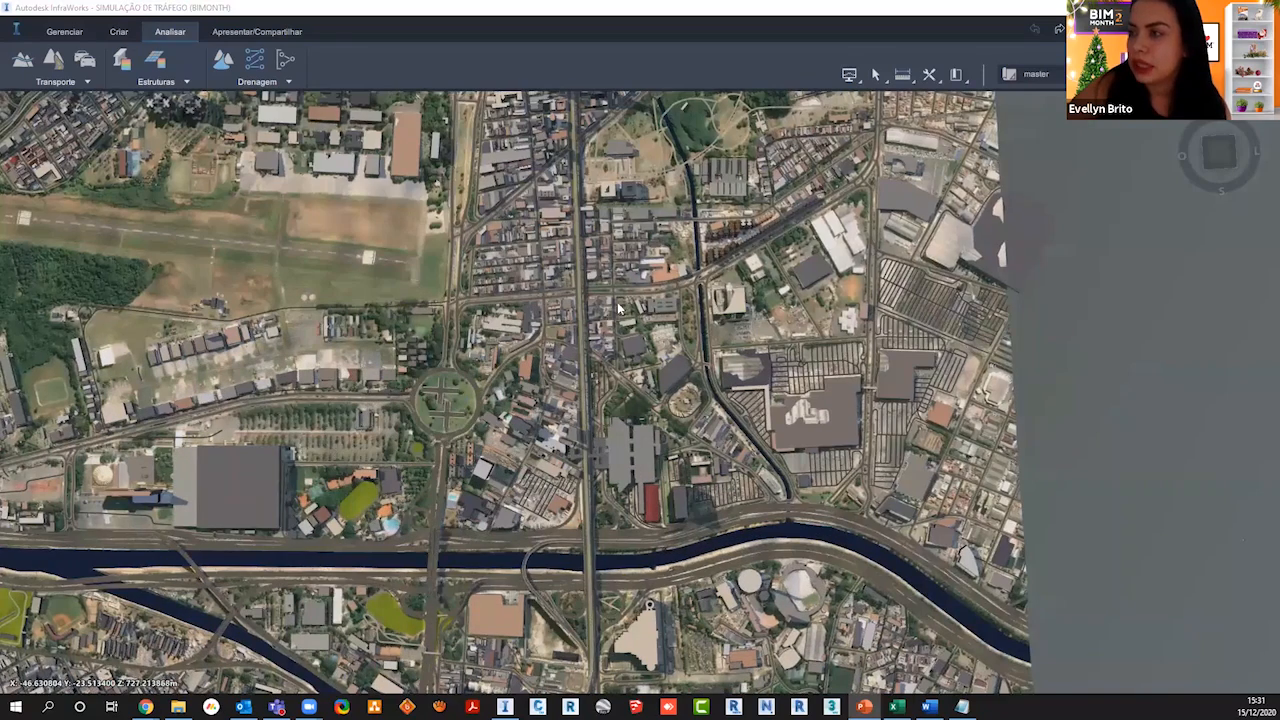
pyautogui.scroll(5, 538, 332)
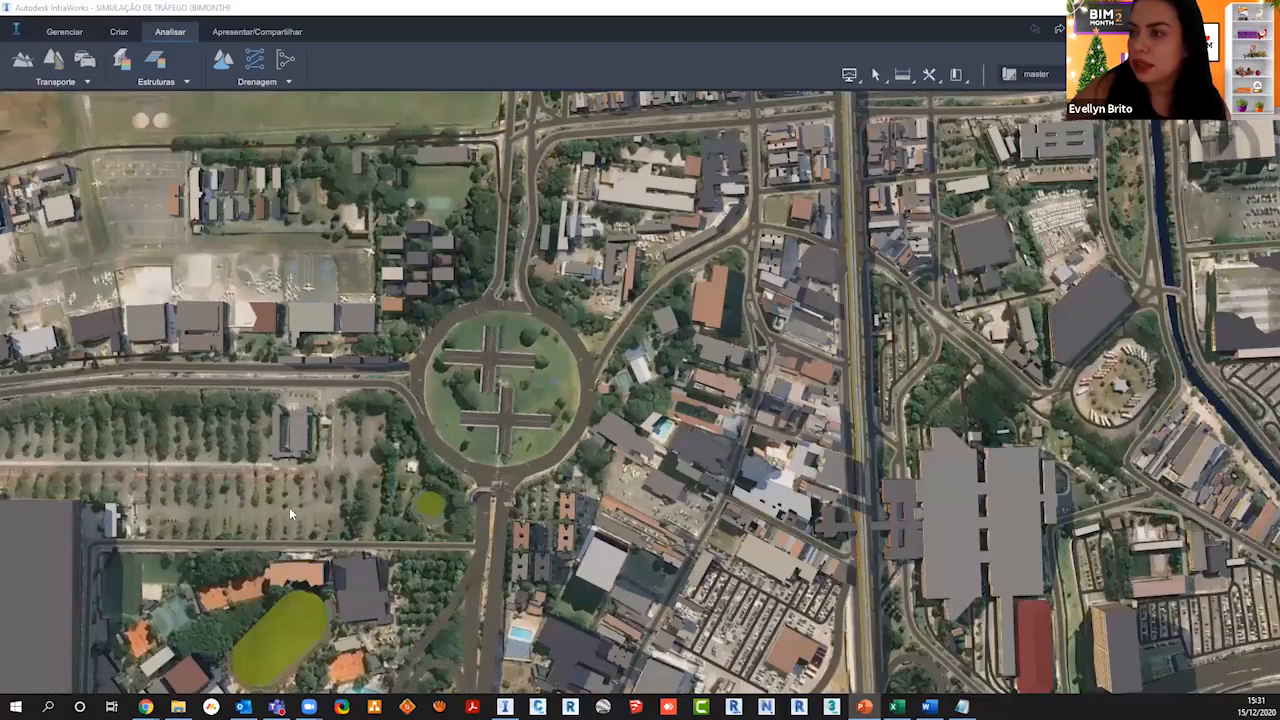
pyautogui.scroll(3, 300, 514)
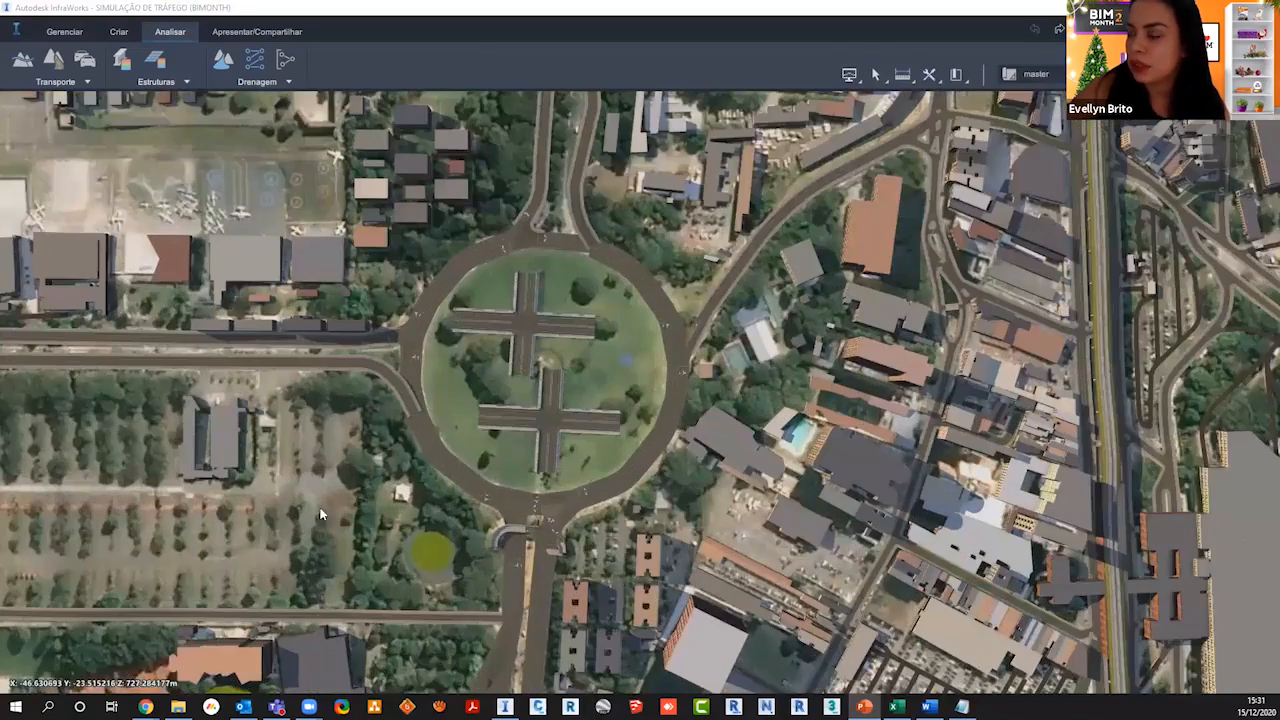
pyautogui.scroll(2, 320, 514)
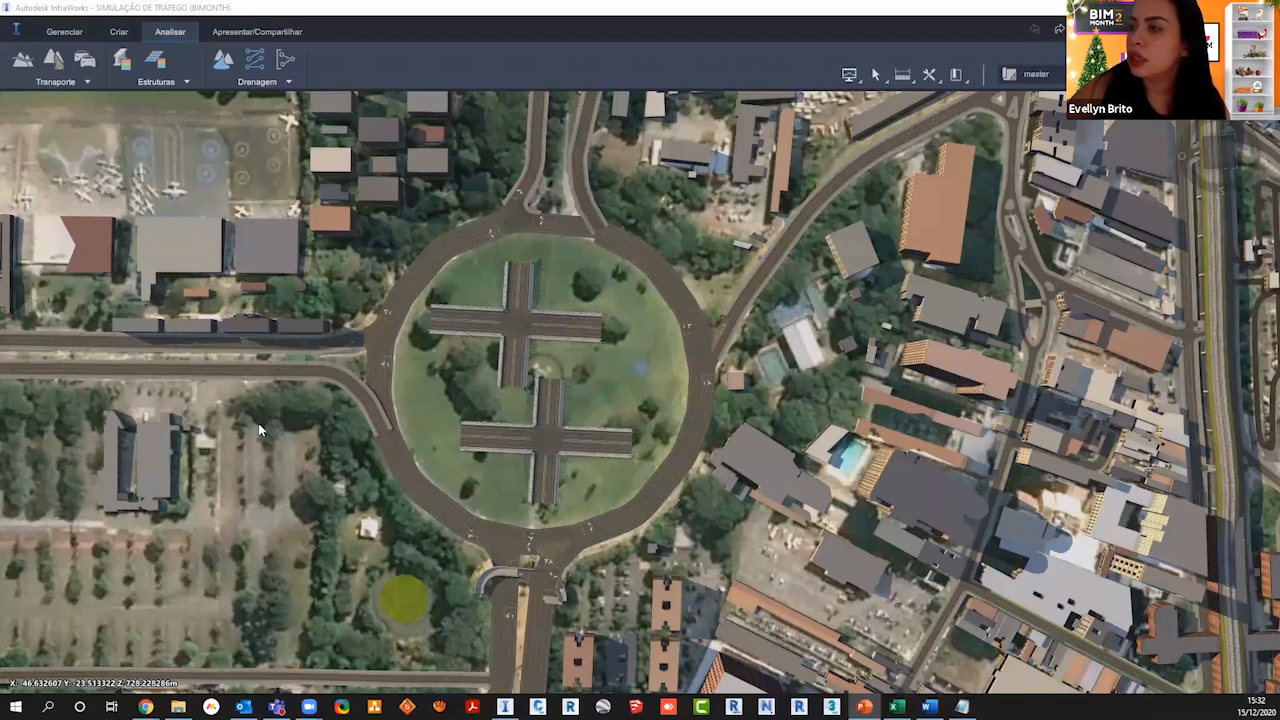
pyautogui.moveTo(258, 427); pyautogui.dragTo(241, 560)
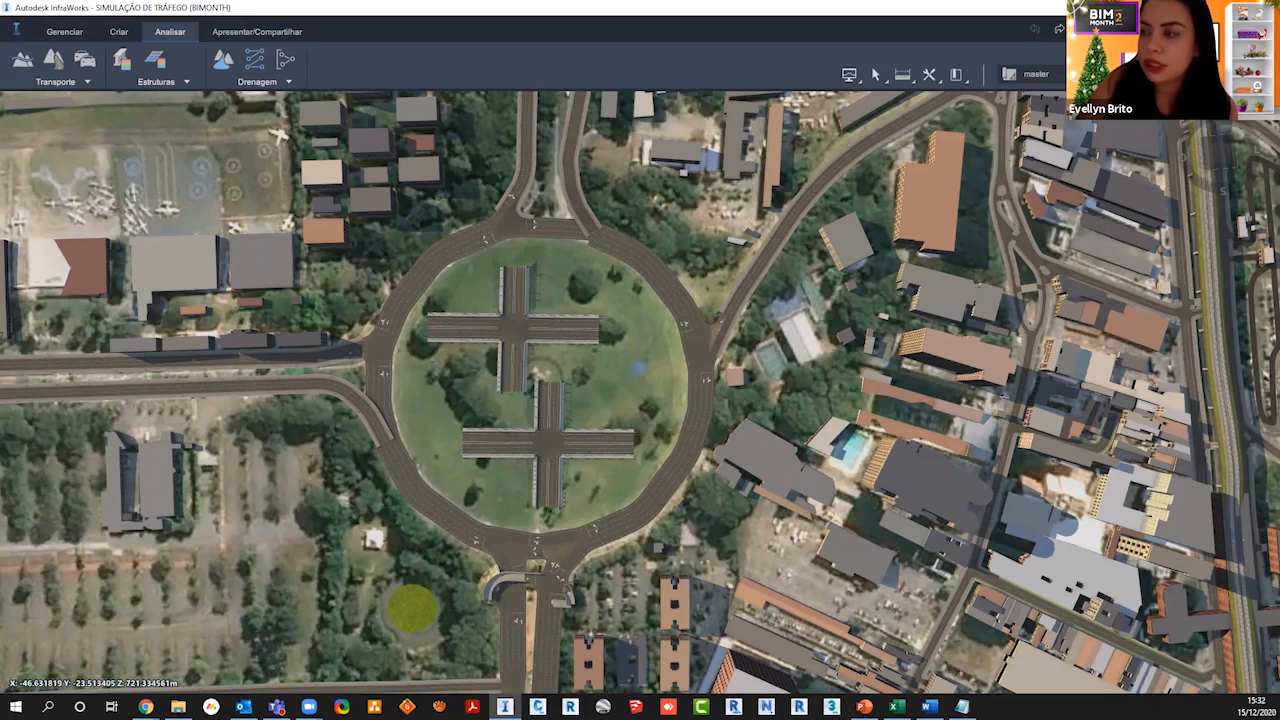
# Step: Switch the model to the master1 proposal and review the list of available proposals
pyautogui.hotkey('alt', 'Tab')
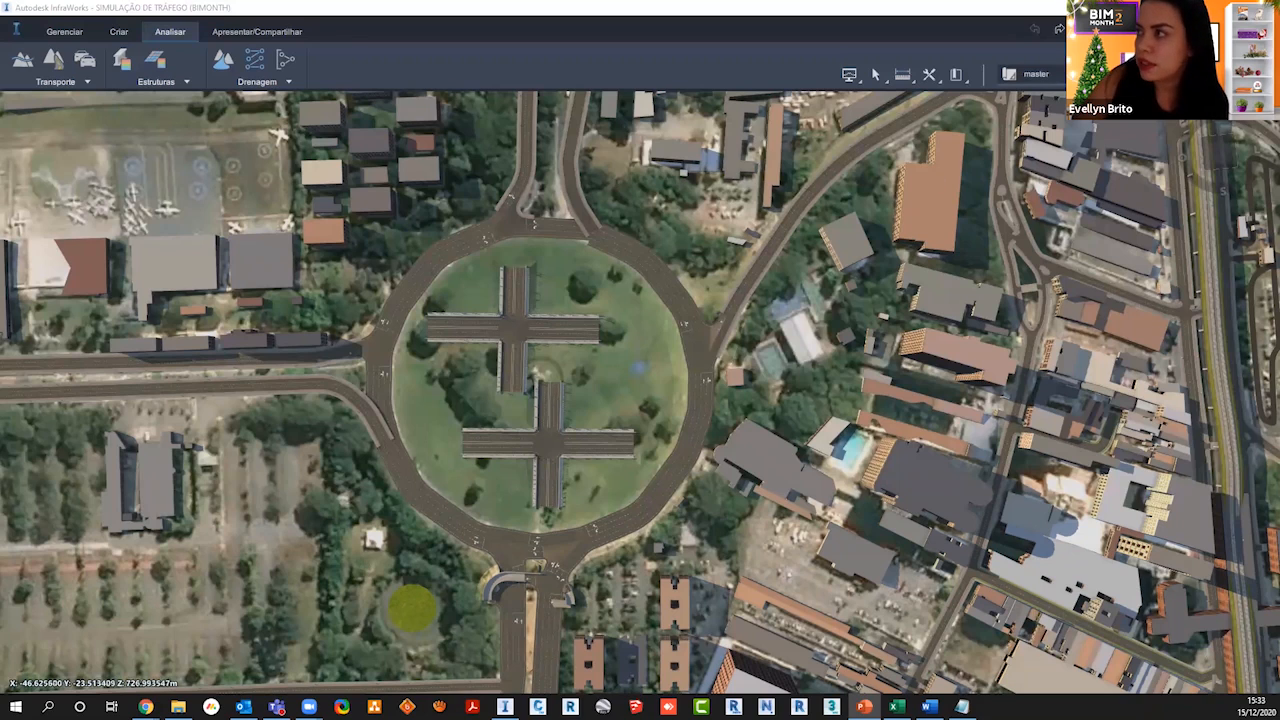
pyautogui.click(1112, 75)
pyautogui.click(1047, 202)
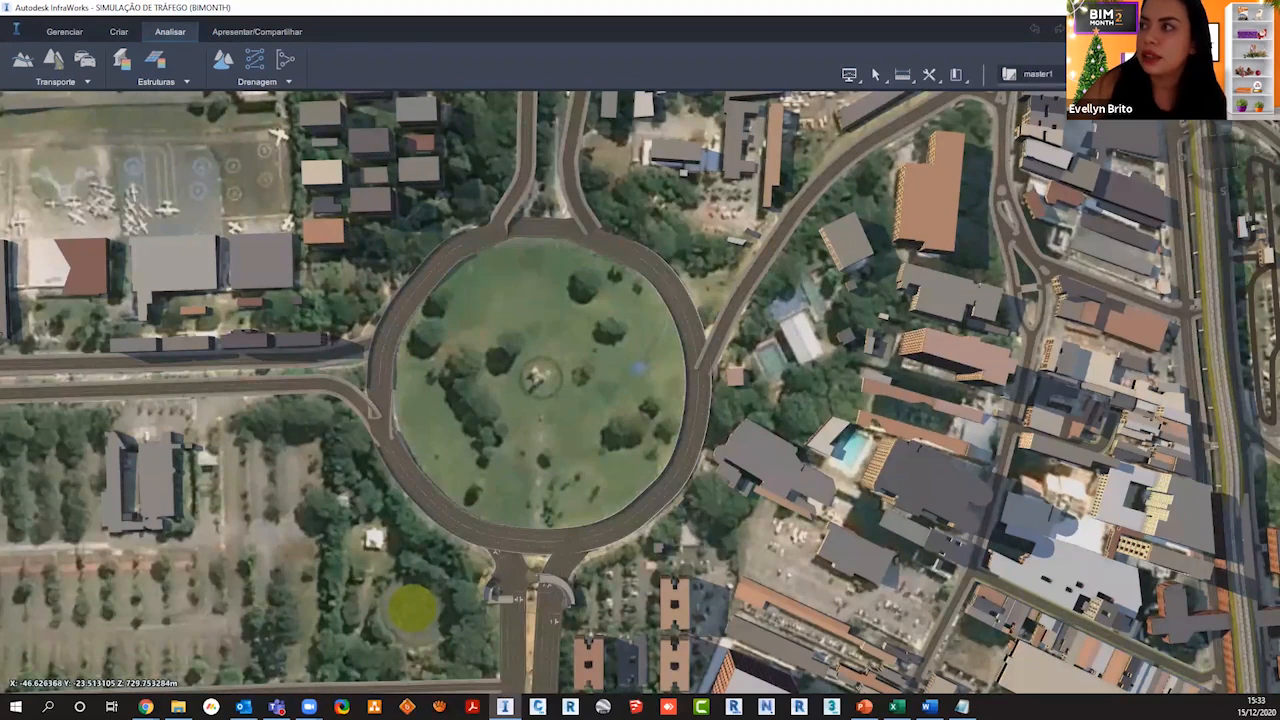
pyautogui.click(1030, 74)
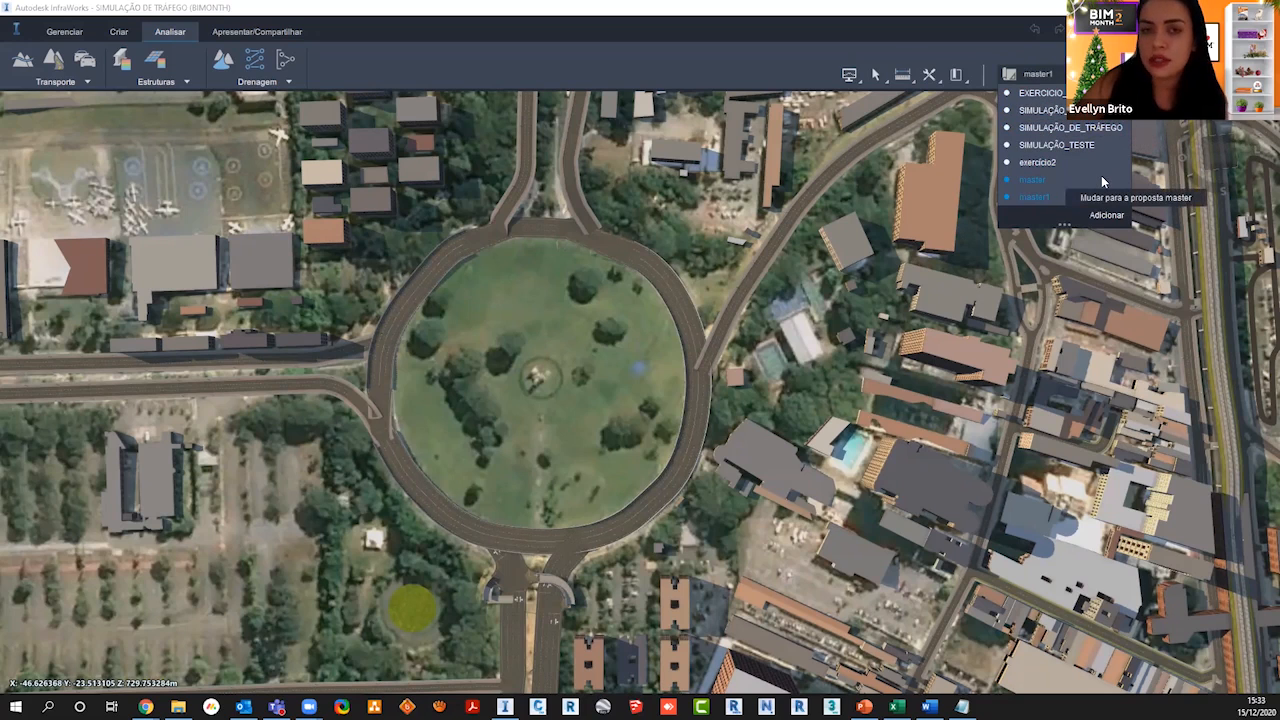
pyautogui.click(766, 69)
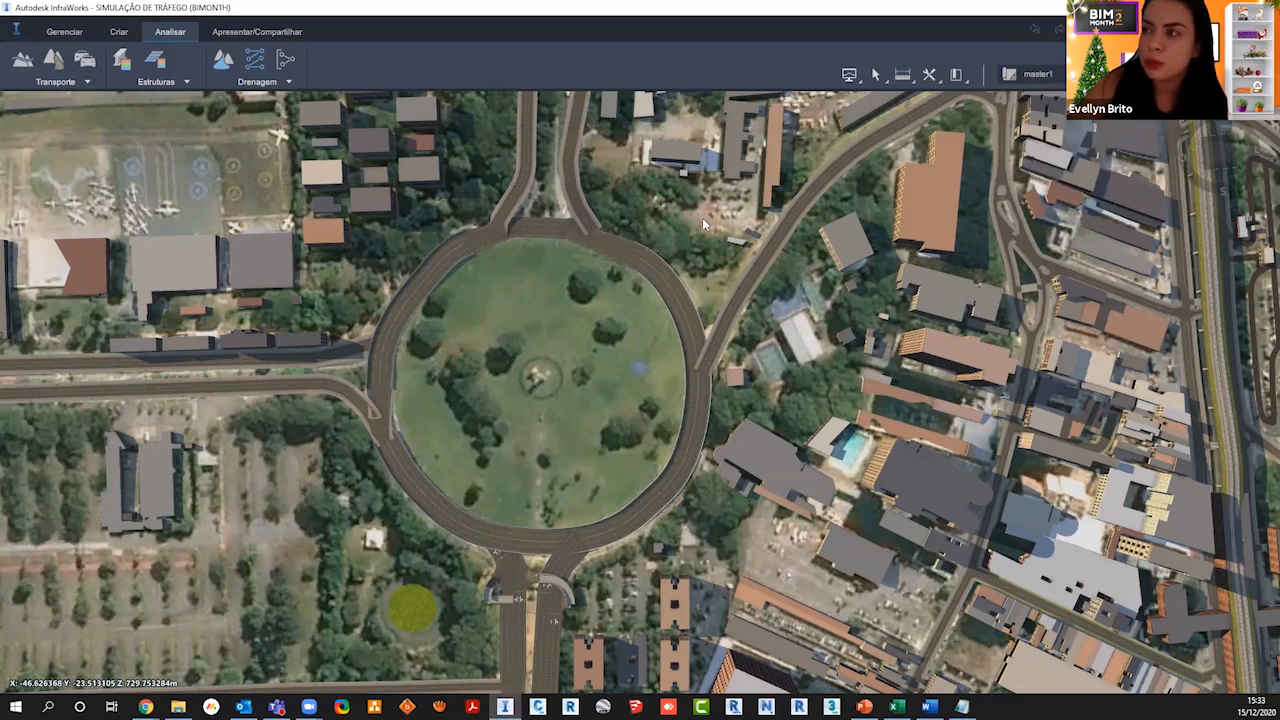
# Step: Select the roundabout's road in master1 and view its option for conversion to a component road, without applying it
pyautogui.click(649, 279)
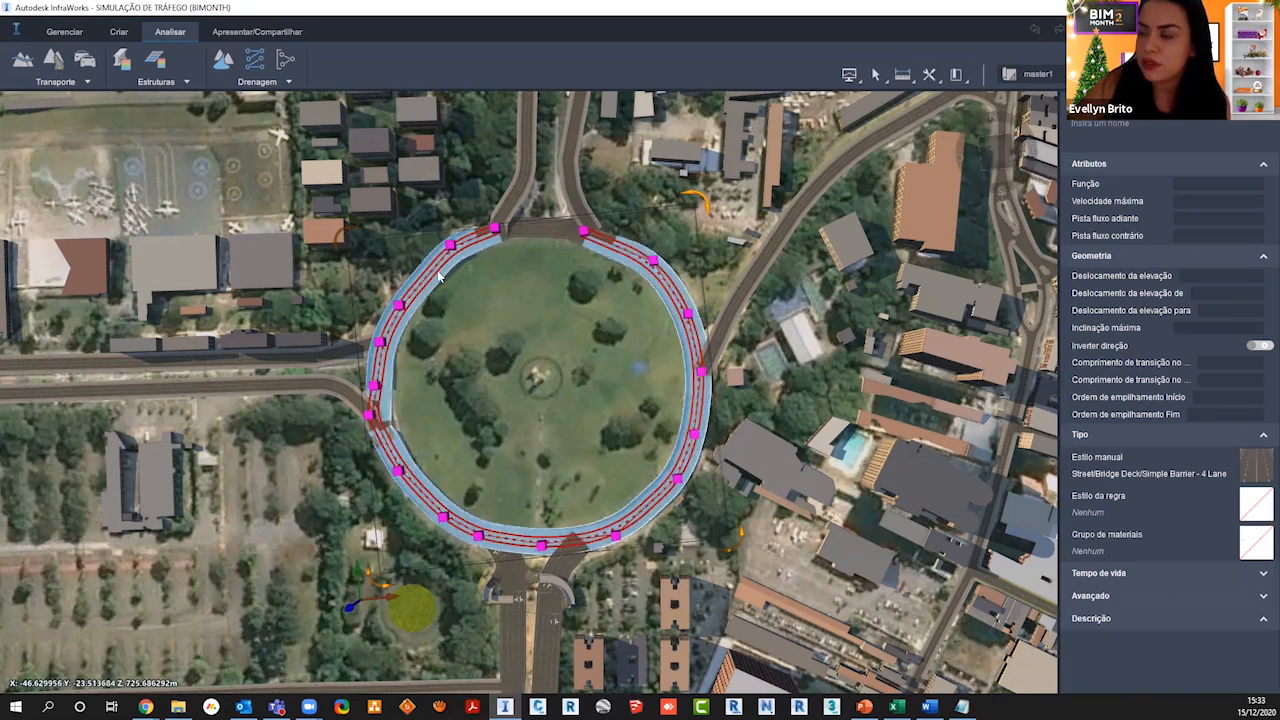
pyautogui.scroll(3, 437, 291)
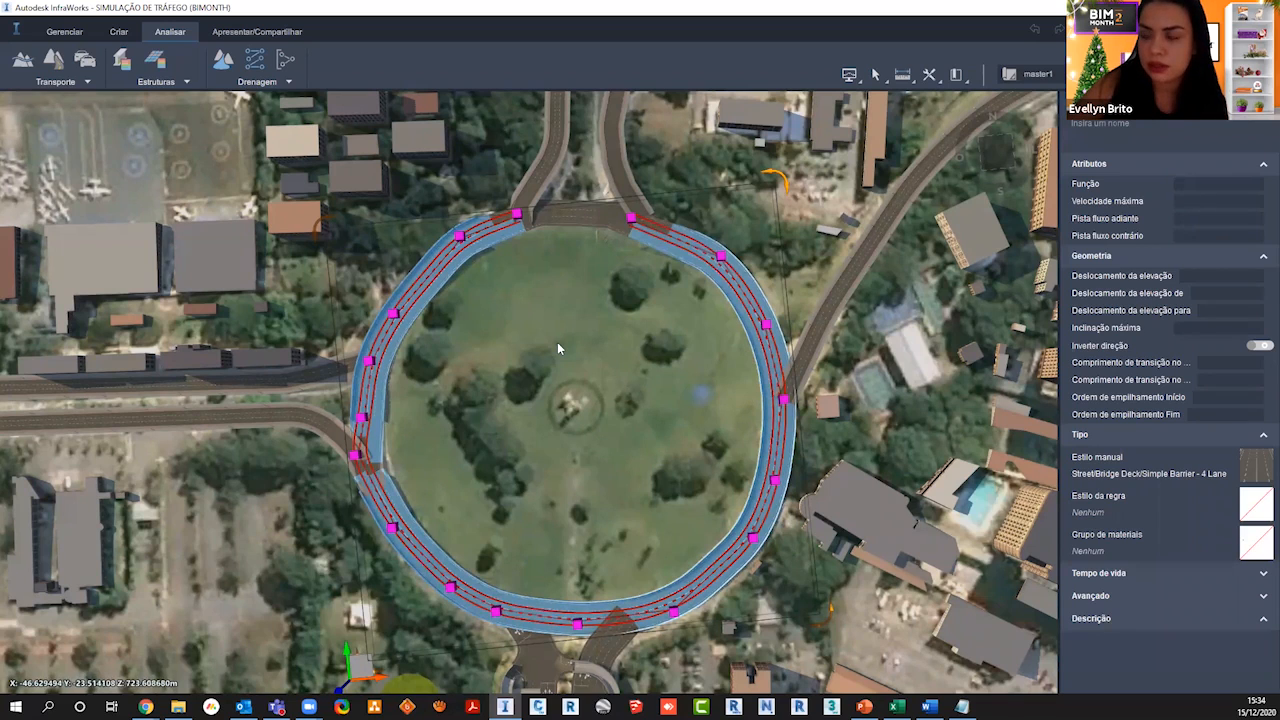
pyautogui.rightClick(569, 391)
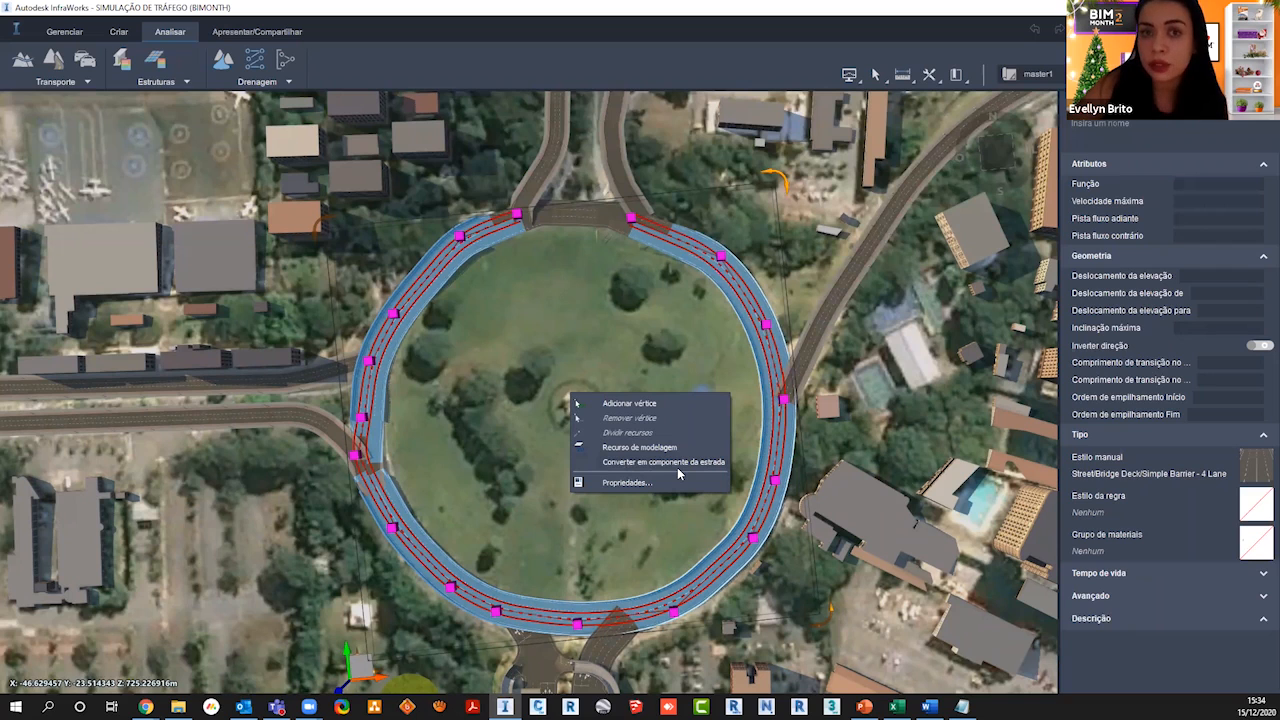
pyautogui.click(779, 77)
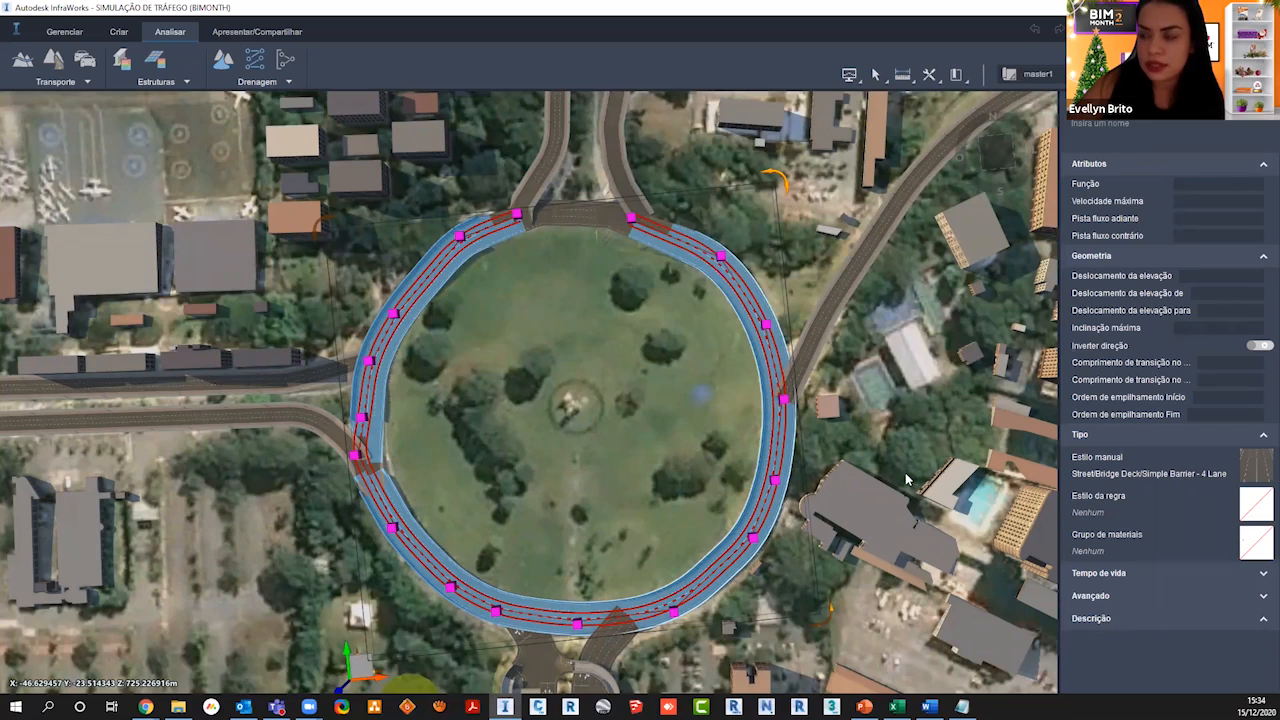
# Step: Switch the model to the master proposal, inspect the properties of the curved avenue entering the roundabout from the west, and deselect it
pyautogui.click(1010, 74)
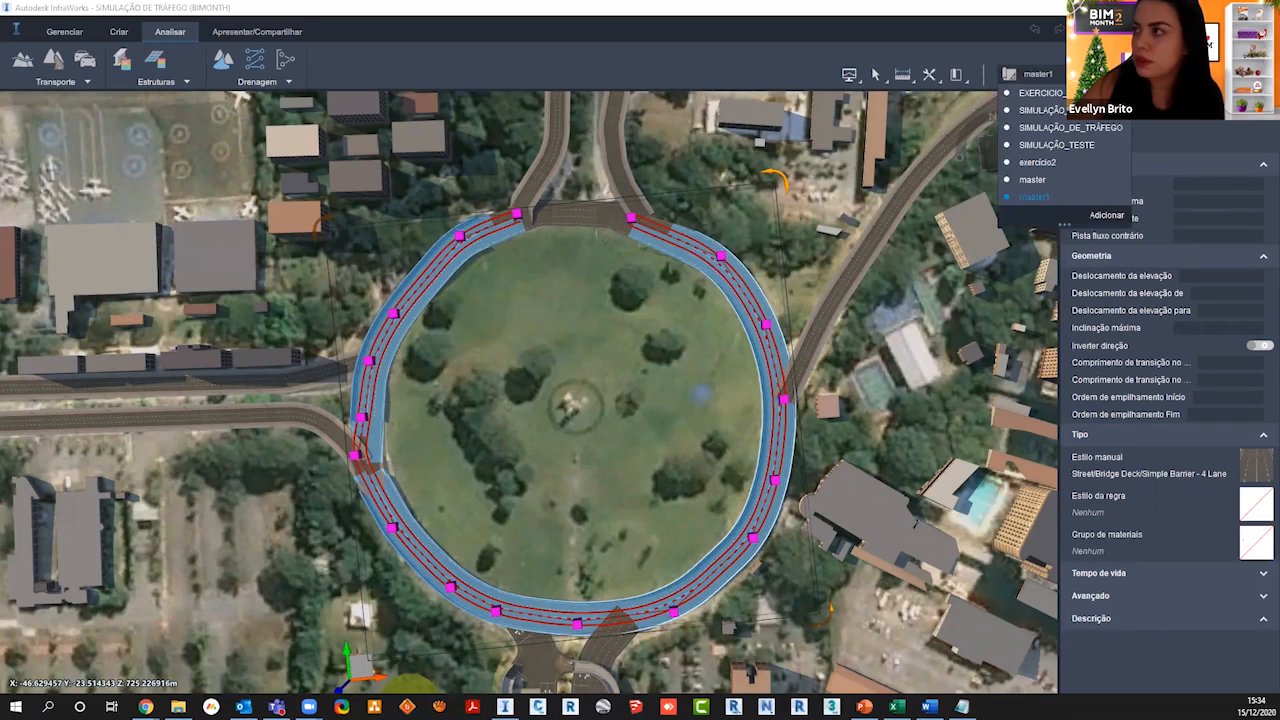
pyautogui.click(1034, 180)
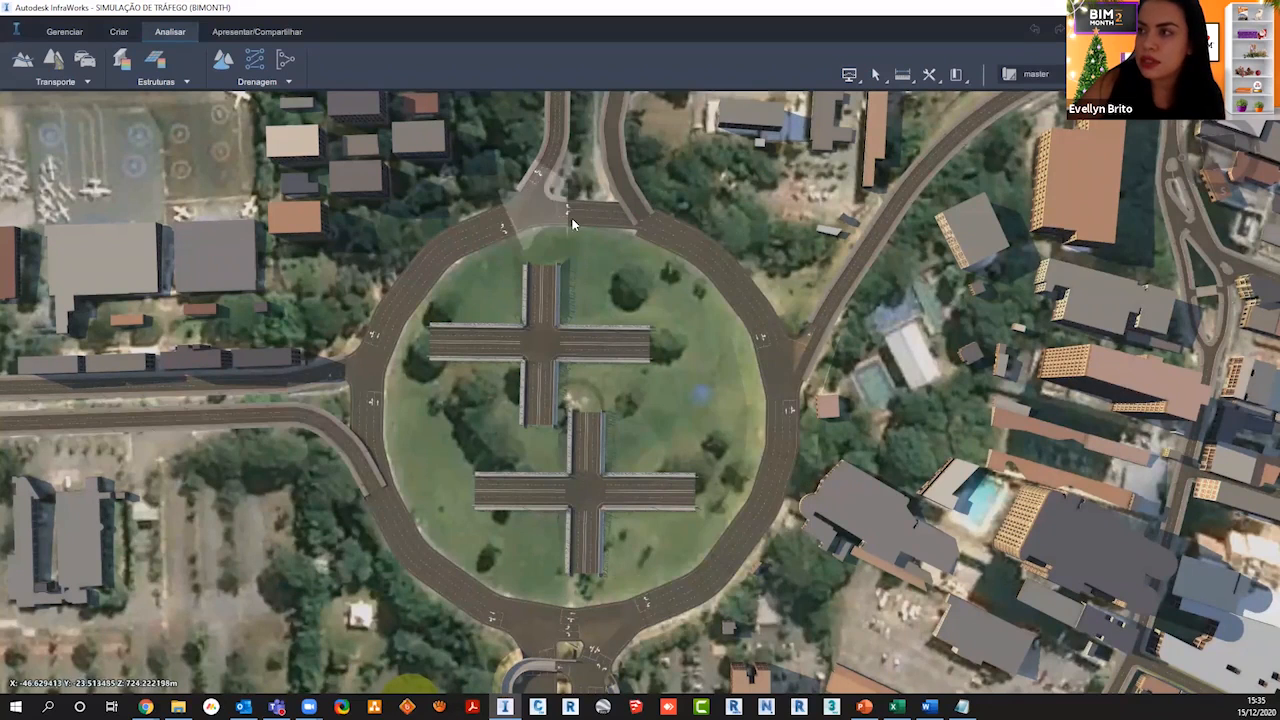
pyautogui.click(337, 440)
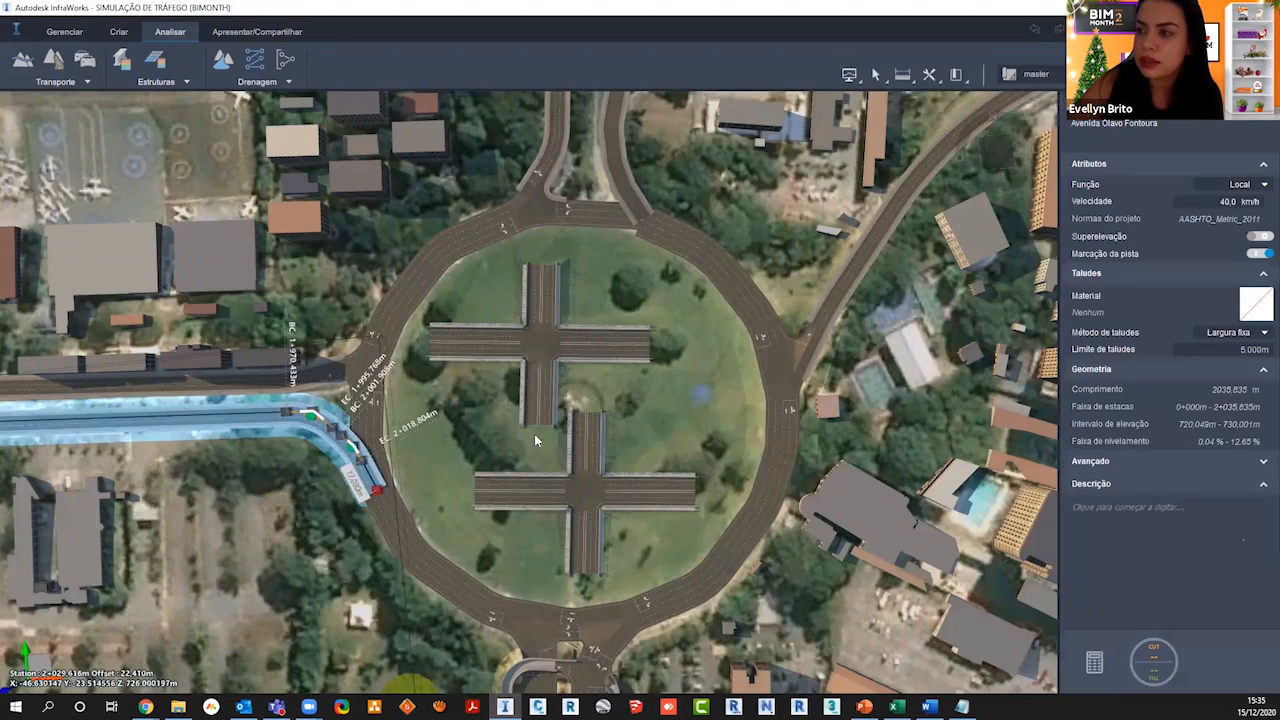
pyautogui.press('Escape')
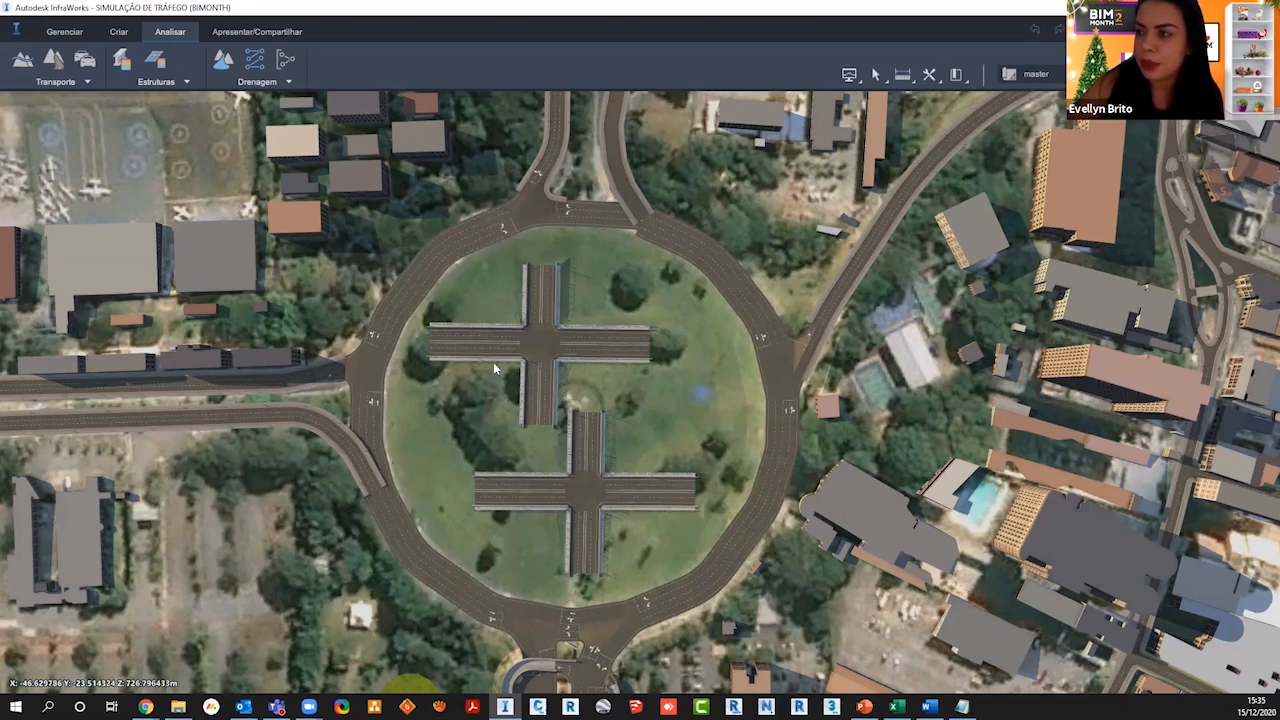
# Step: Inspect the properties of the east-west road in the northern crossing inside the roundabout, and clear the selection
pyautogui.scroll(5, 493, 367)
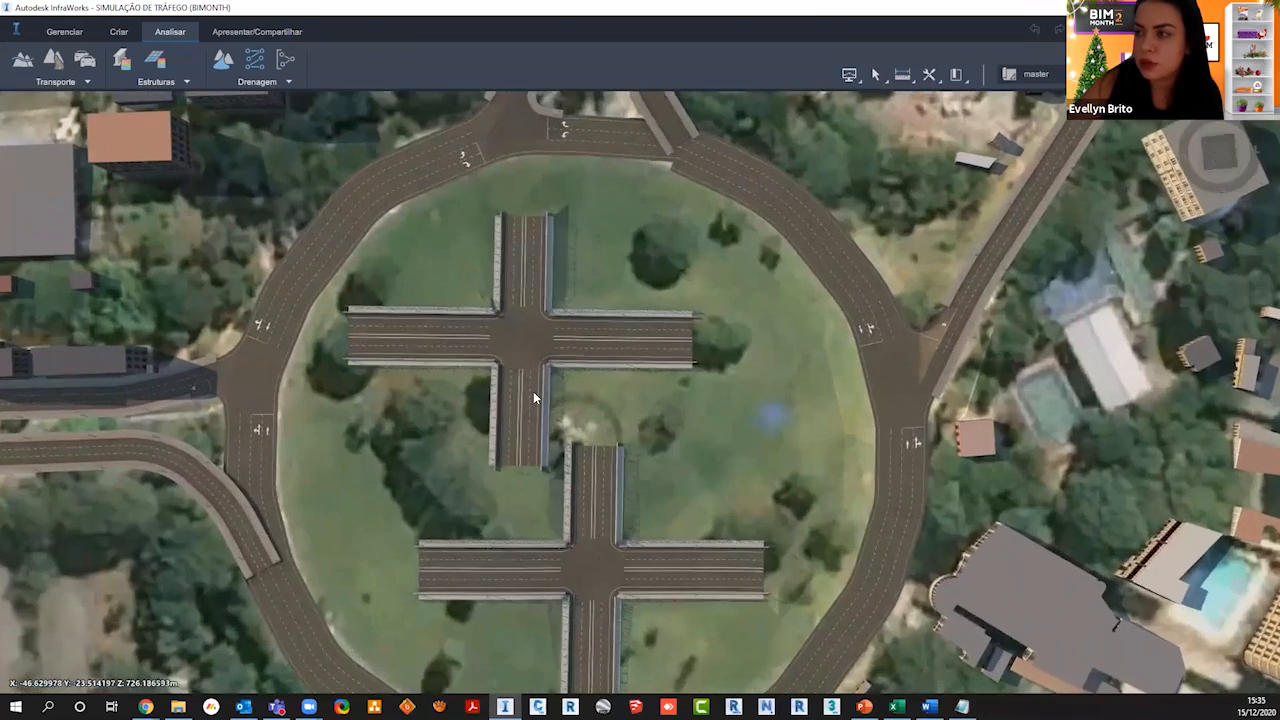
pyautogui.click(533, 391)
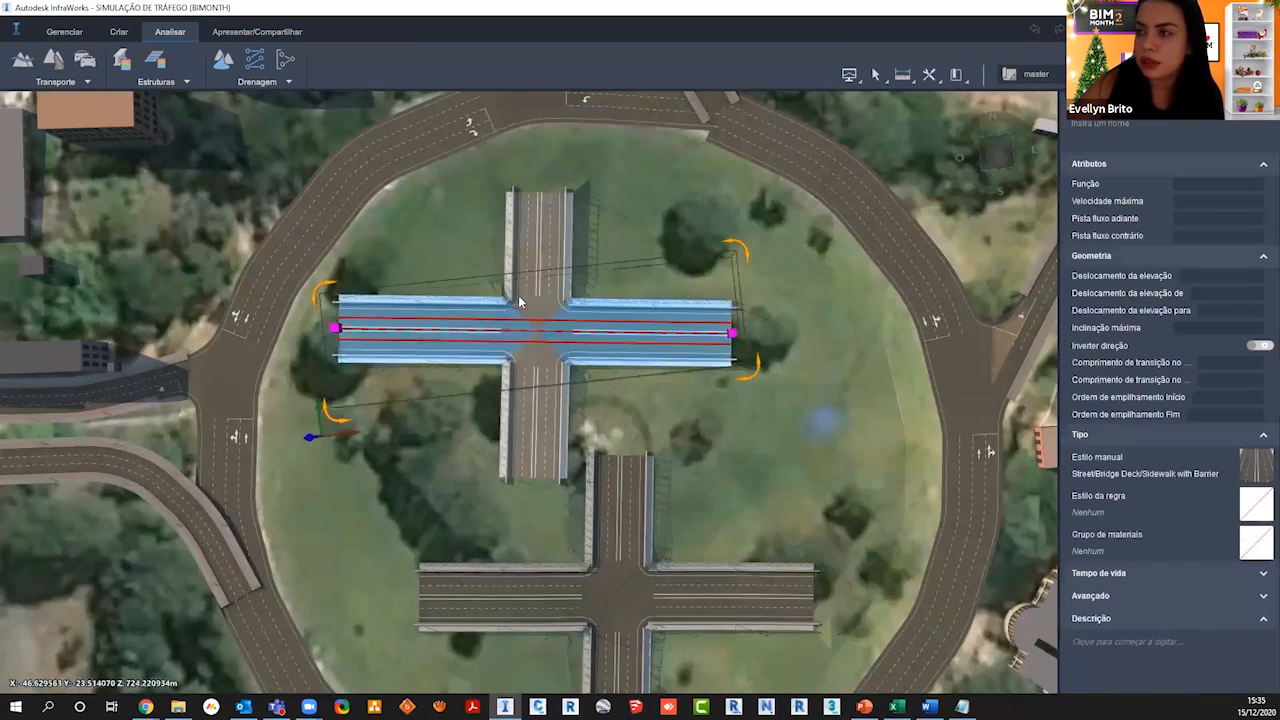
pyautogui.click(704, 328)
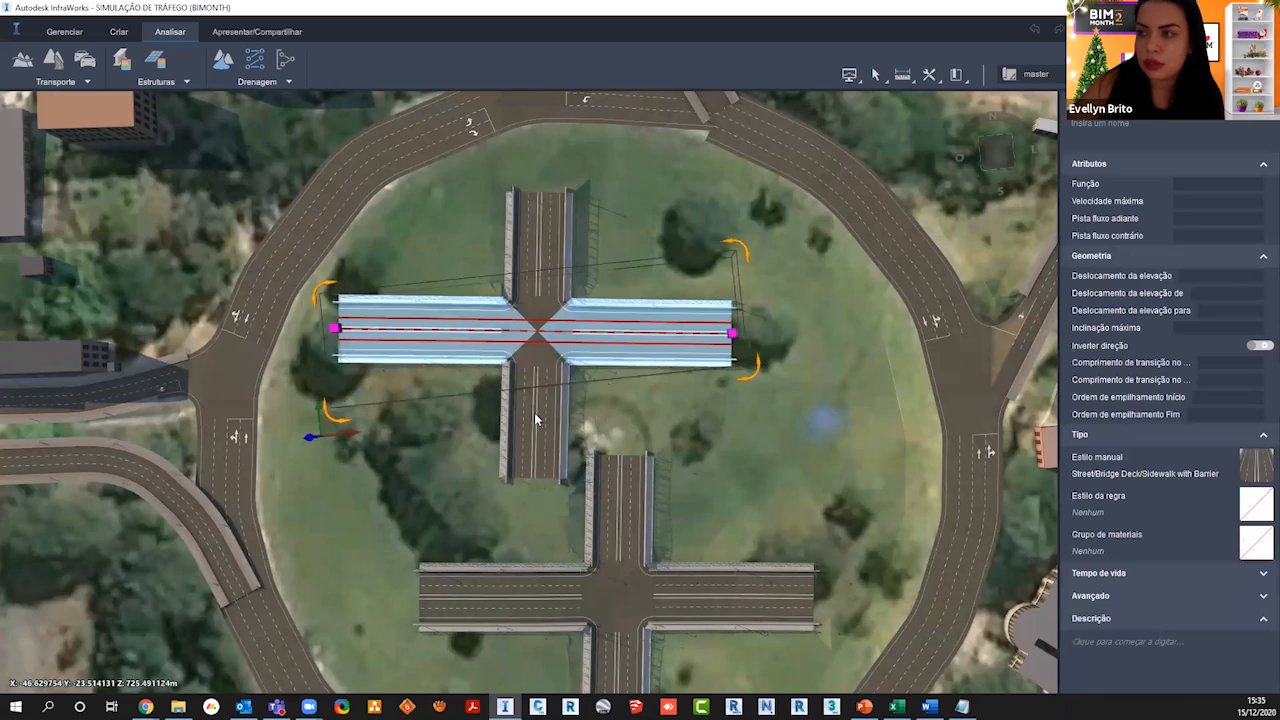
pyautogui.click(534, 413)
pyautogui.click(717, 400)
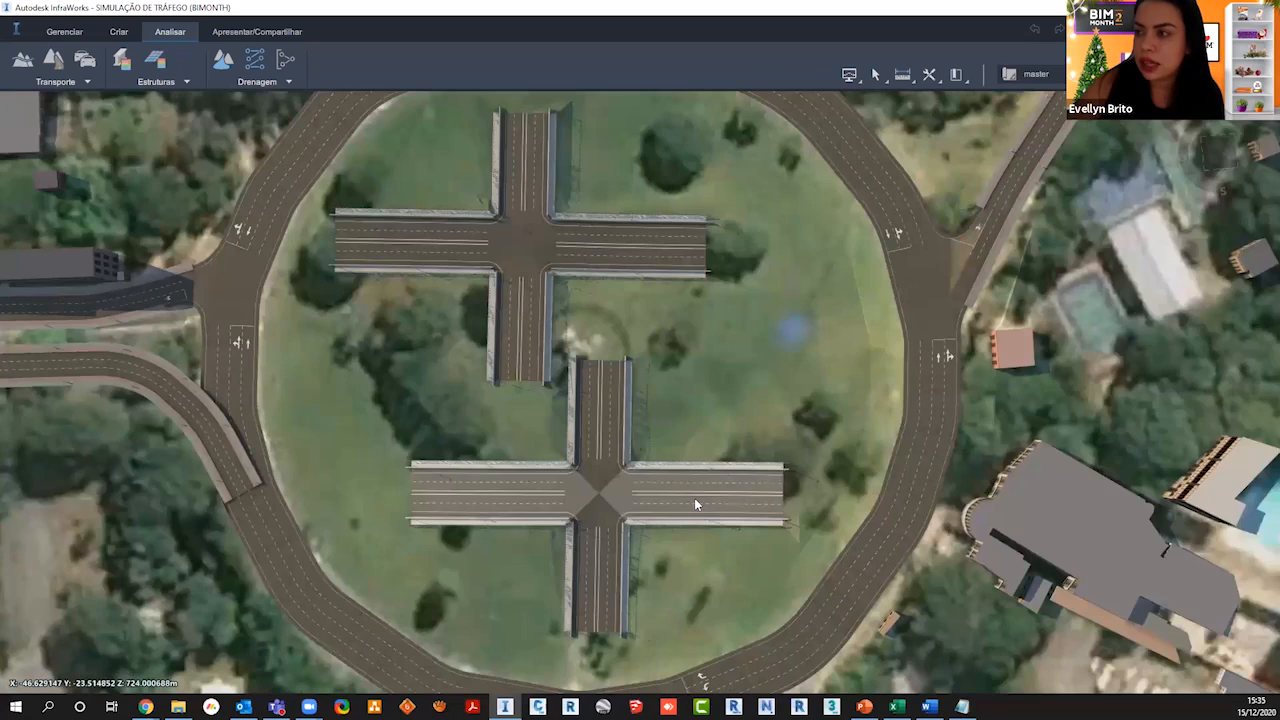
# Step: Set the southern crossing's east-west road to 3 forward lanes and 1 opposite-direction lane
pyautogui.click(694, 497)
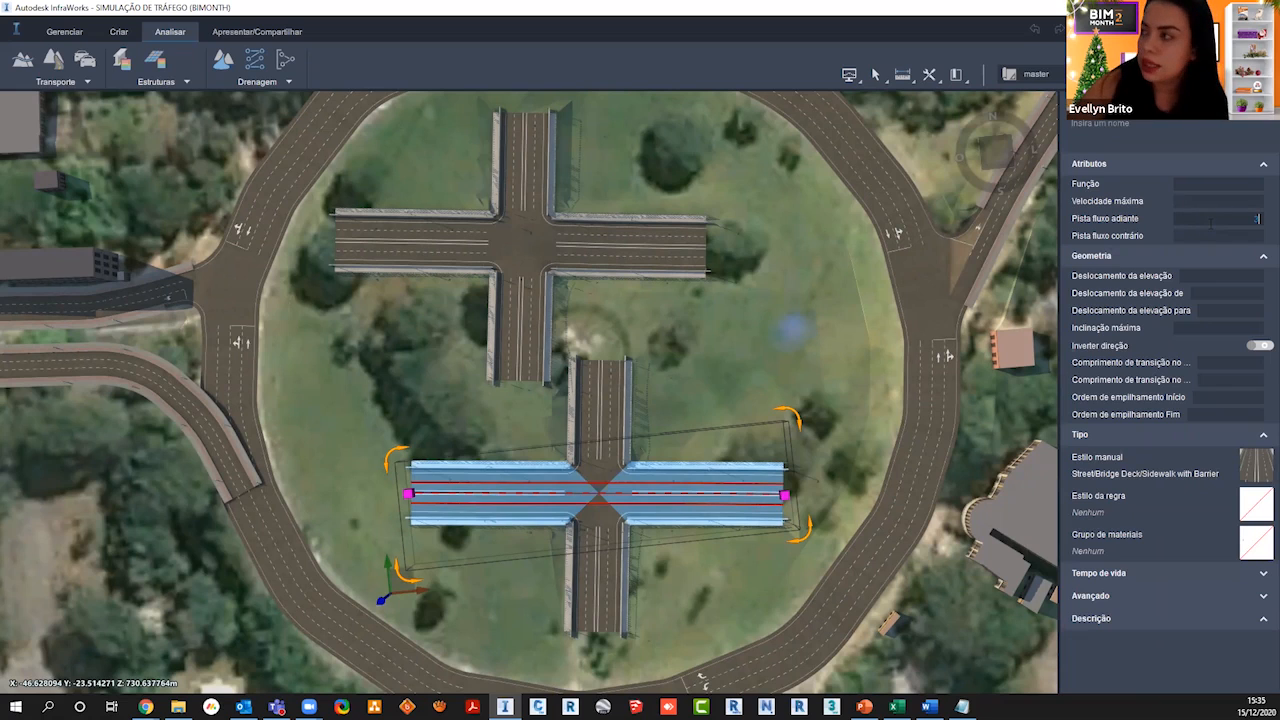
pyautogui.press('Return')
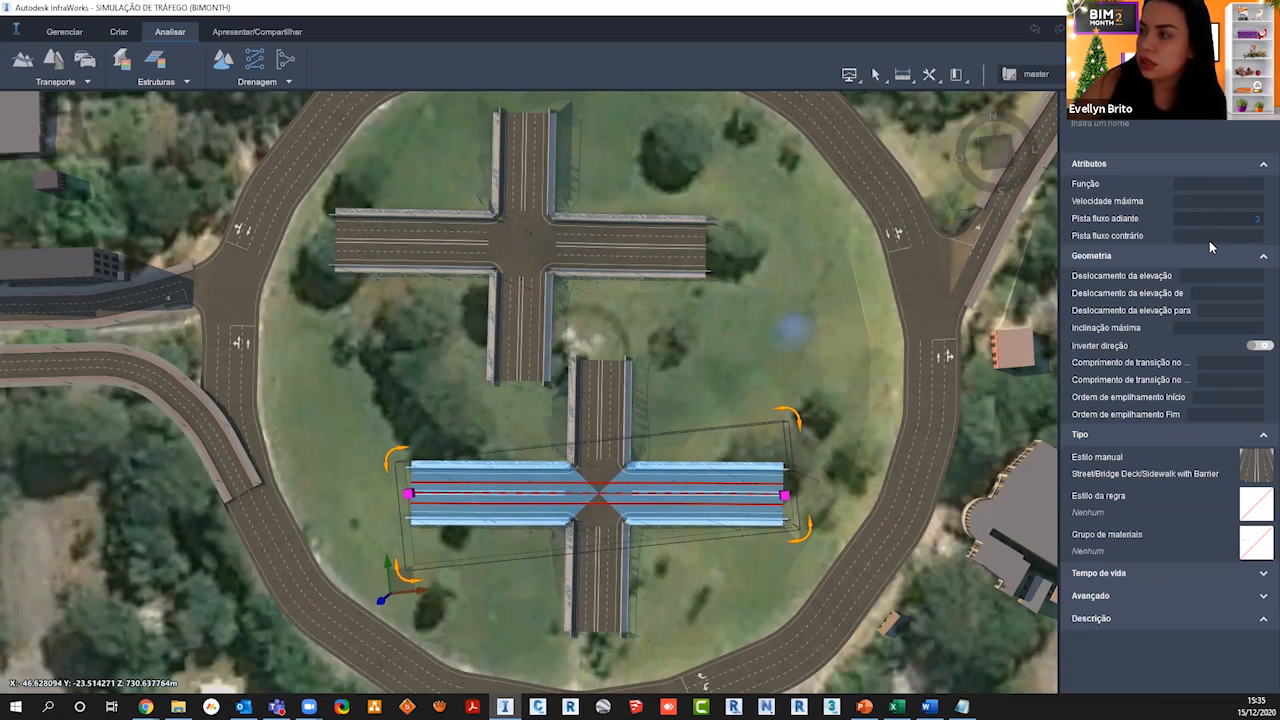
pyautogui.click(1211, 237)
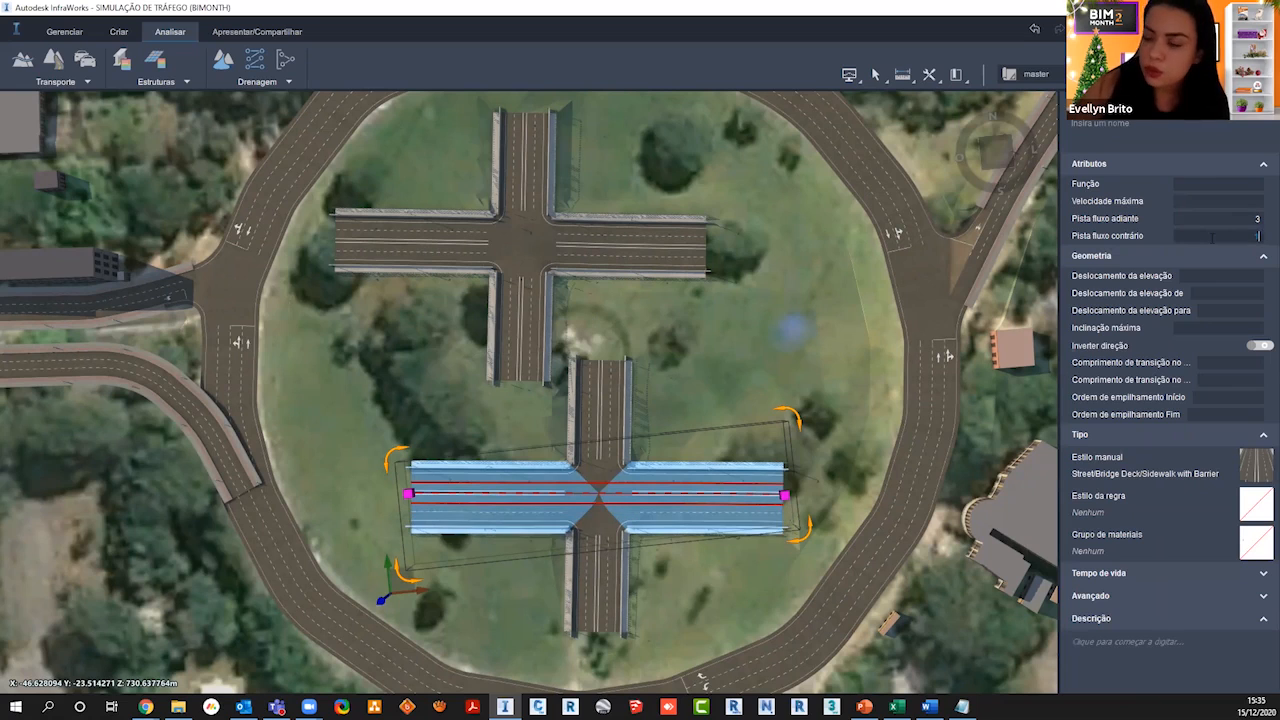
pyautogui.write('1')
pyautogui.press('Return')
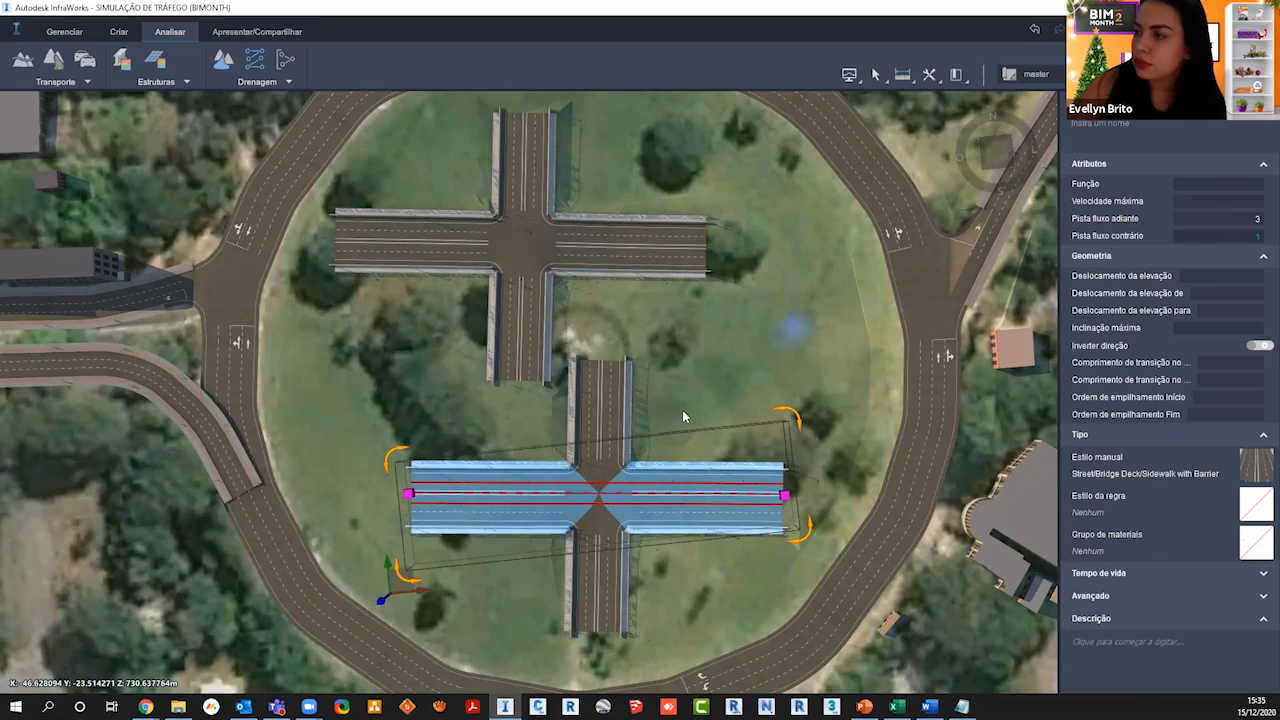
# Step: Set the southern crossing's north-south road to 1 forward lane and 3 opposite-direction lanes, check its attributes, and deselect it
pyautogui.click(613, 414)
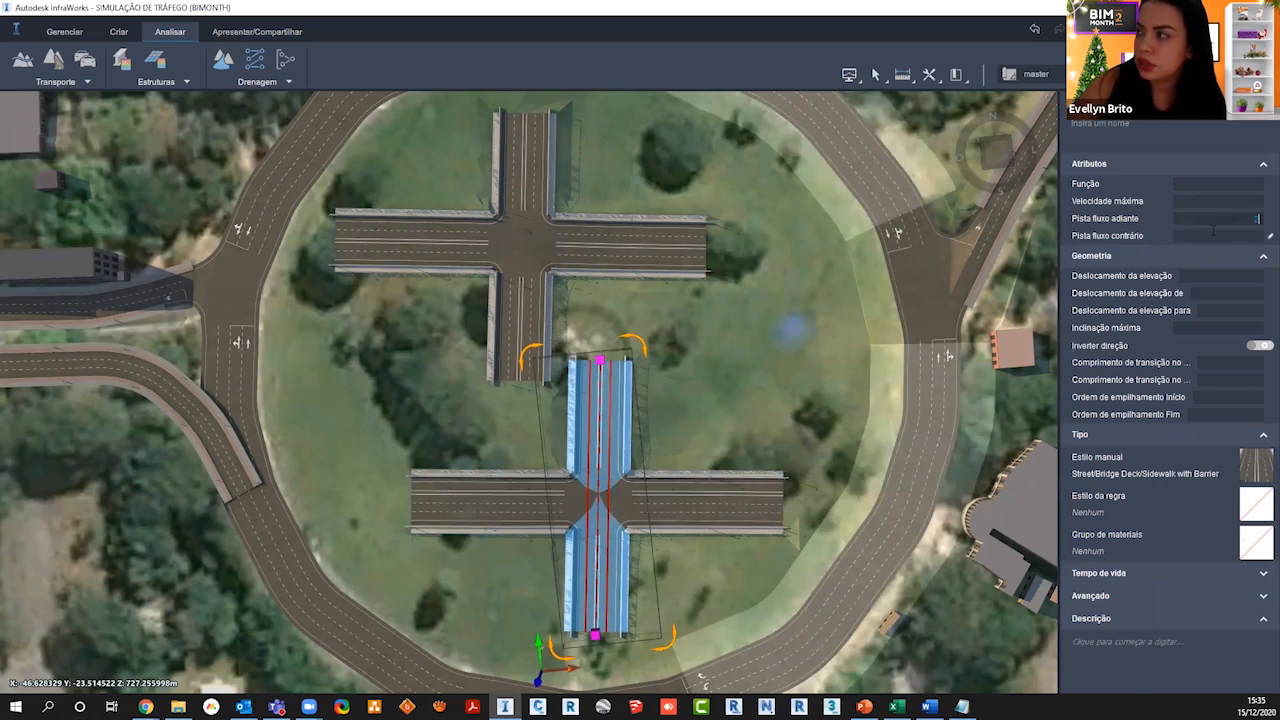
pyautogui.press('BackSpace')
pyautogui.write('1')
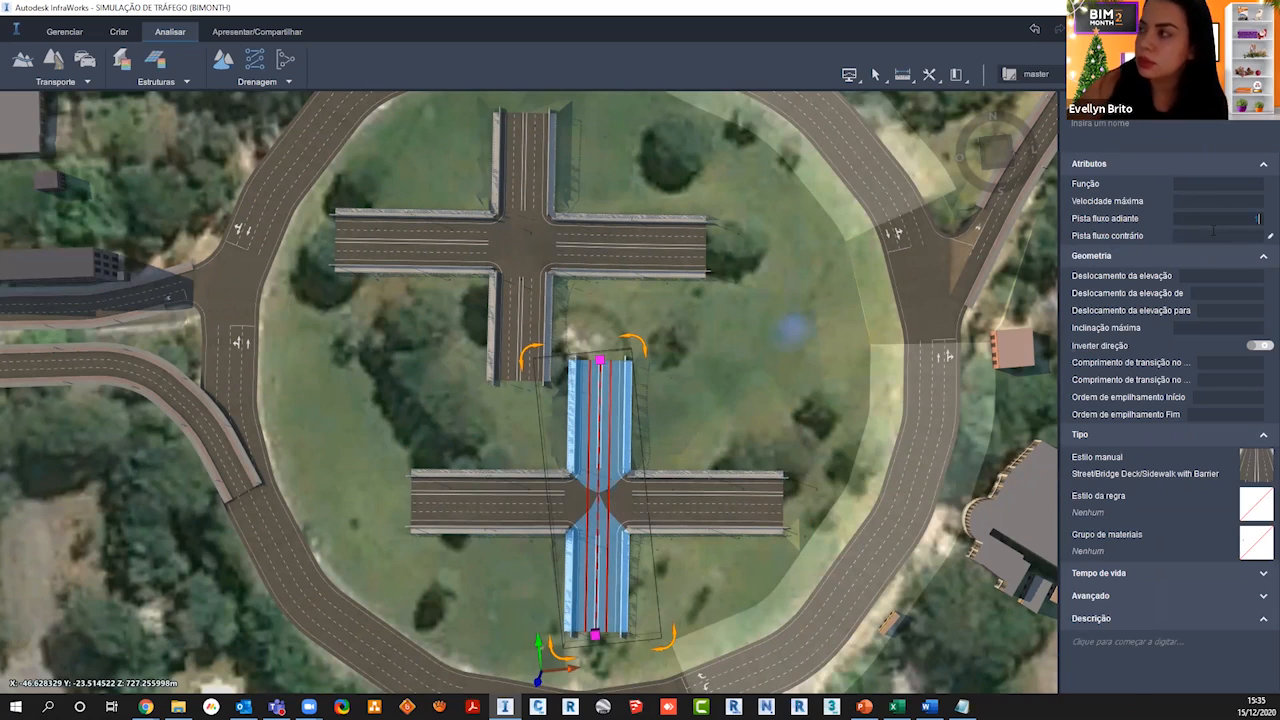
pyautogui.press('Return')
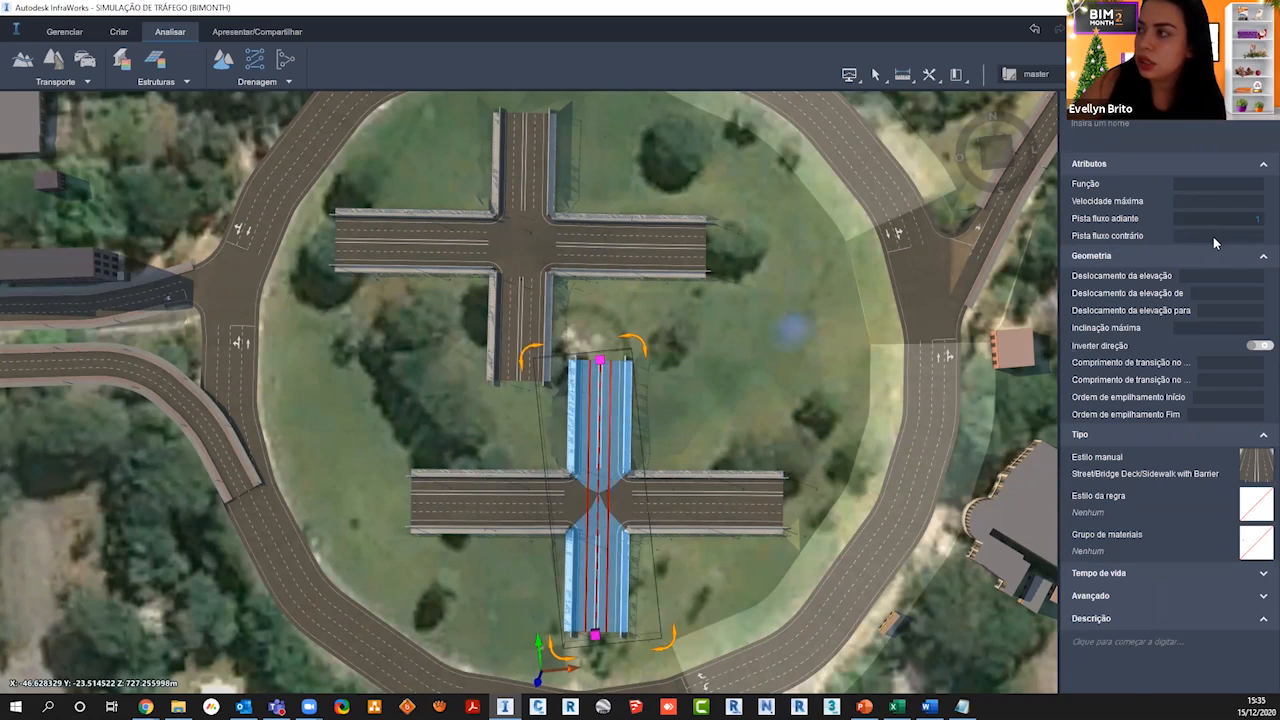
pyautogui.click(1215, 236)
pyautogui.write('3')
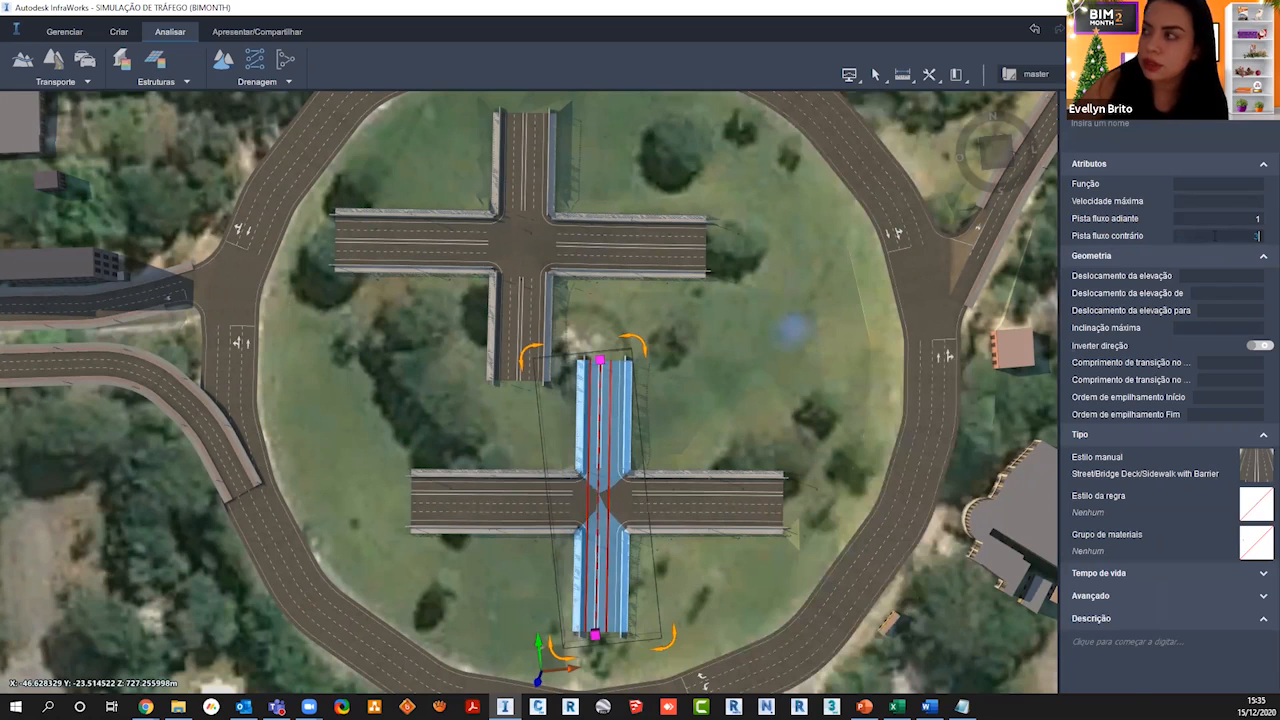
pyautogui.press('Return')
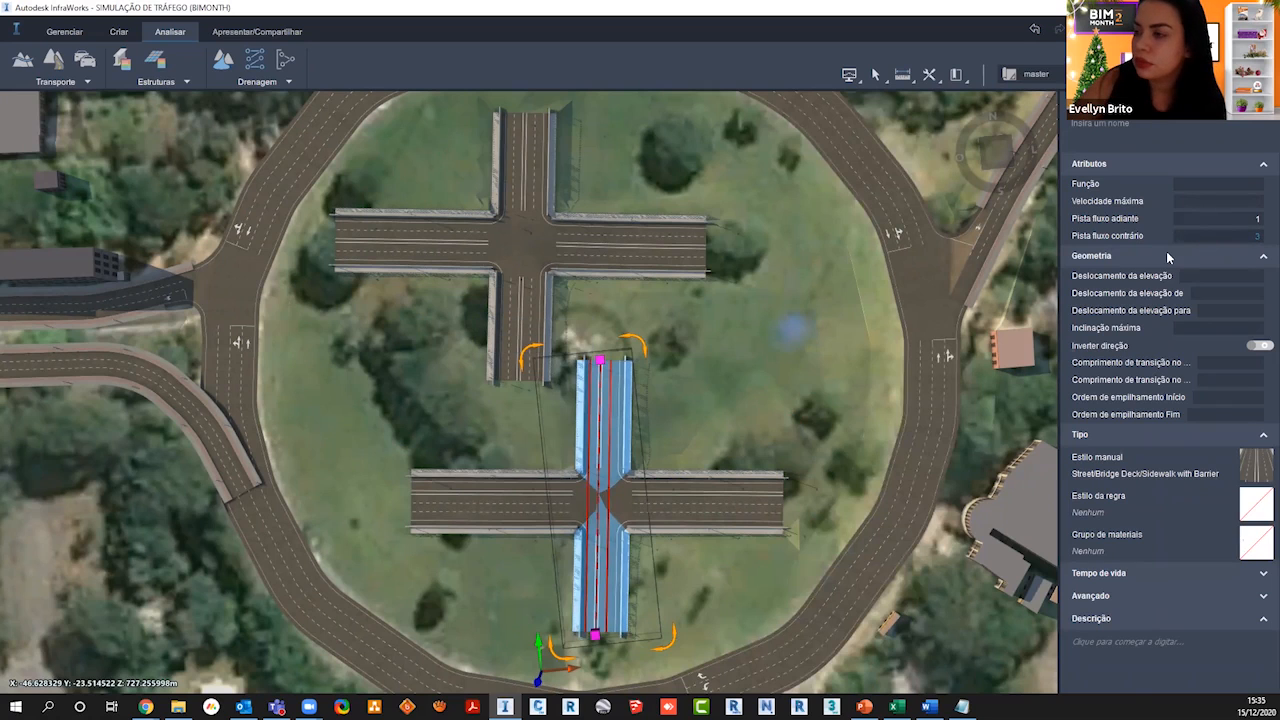
pyautogui.click(730, 351)
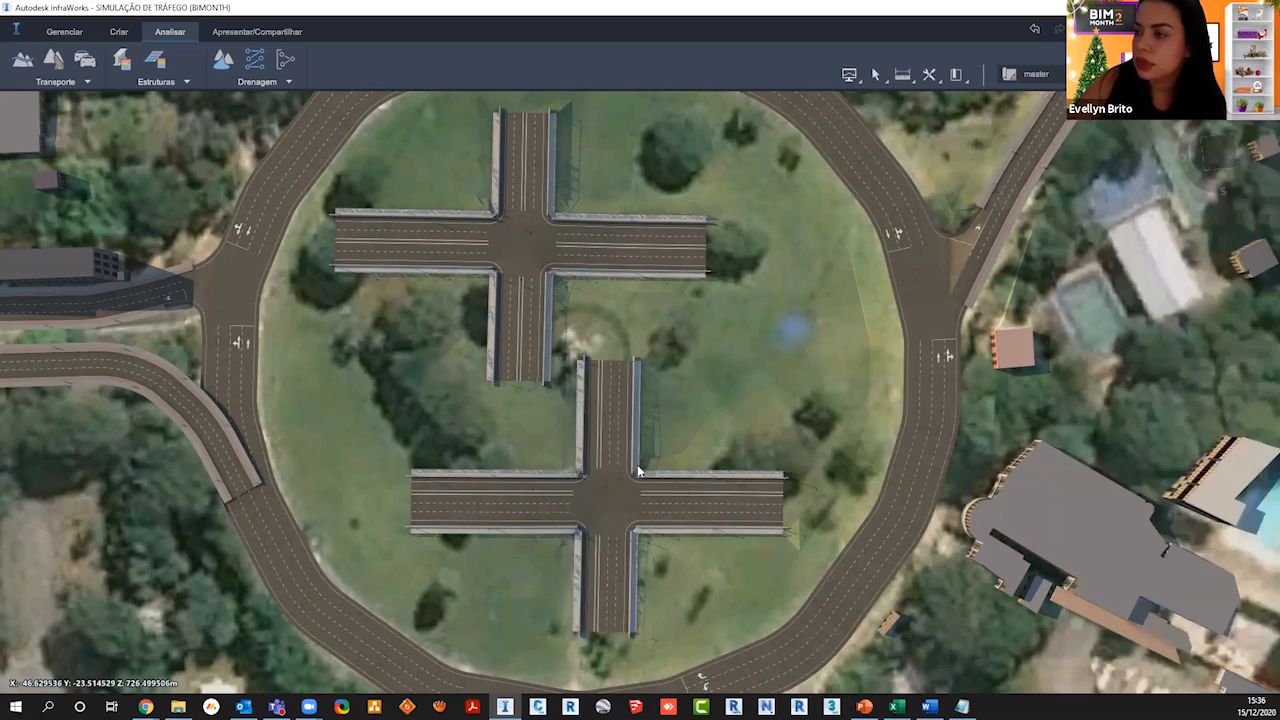
pyautogui.click(638, 470)
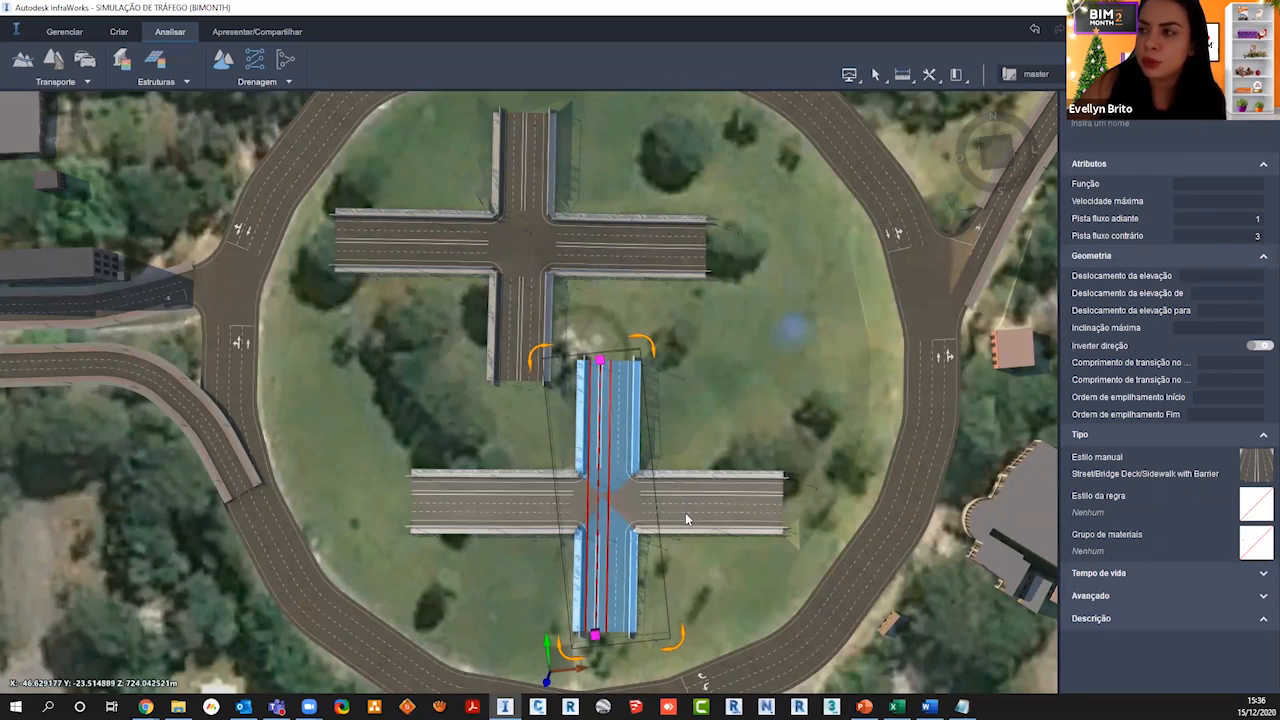
pyautogui.click(793, 332)
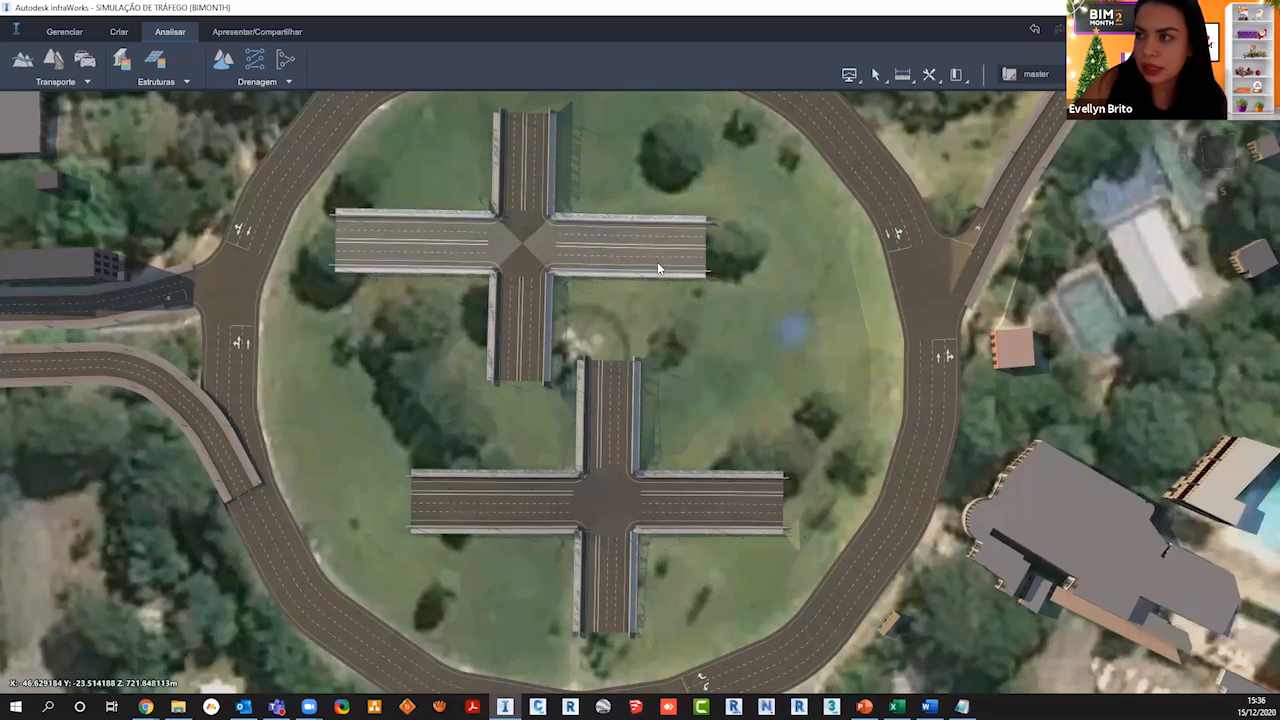
# Step: Convert both roads of the northern crossing inside the roundabout to component roads
pyautogui.rightClick(657, 268)
pyautogui.click(702, 318)
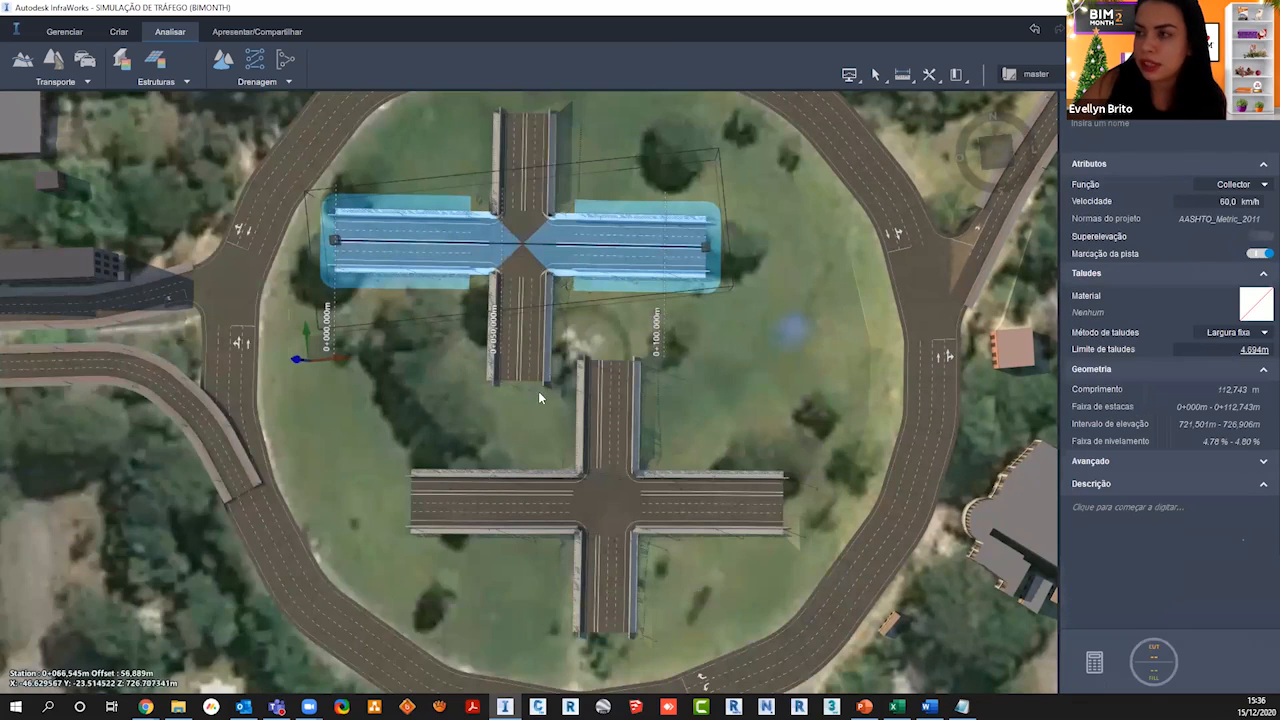
pyautogui.rightClick(524, 359)
pyautogui.click(524, 335)
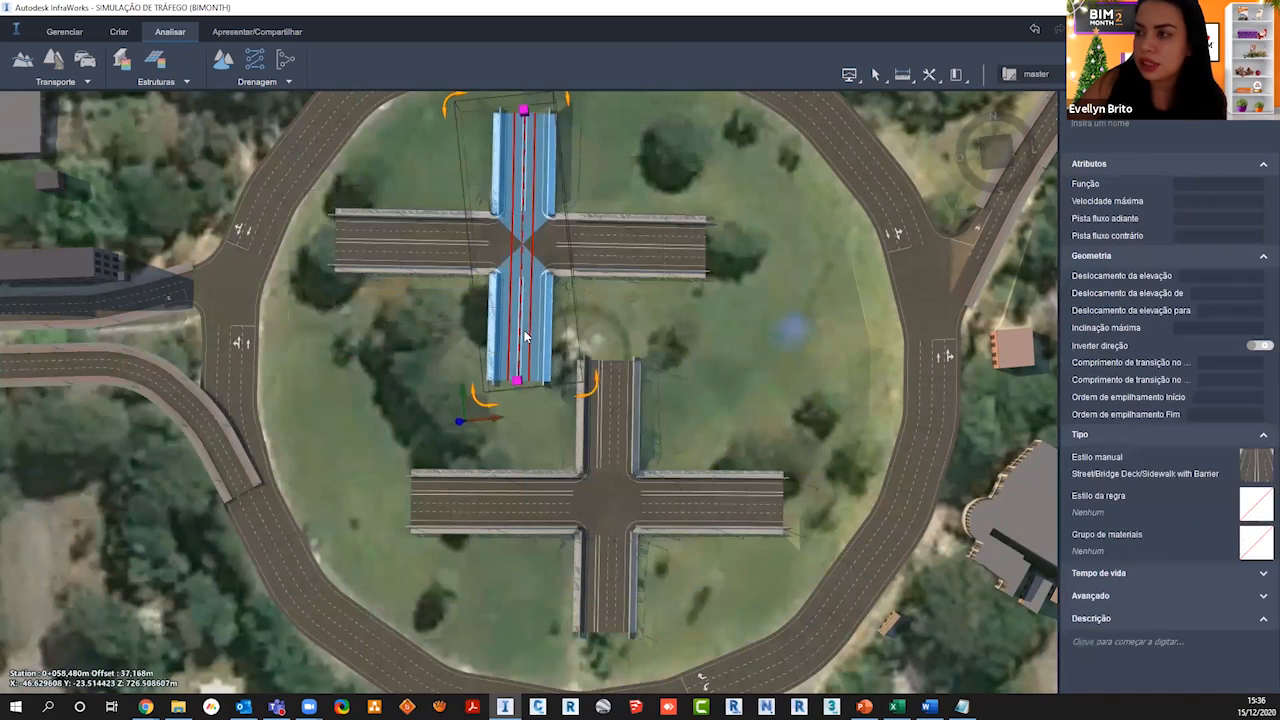
pyautogui.rightClick(524, 330)
pyautogui.click(573, 385)
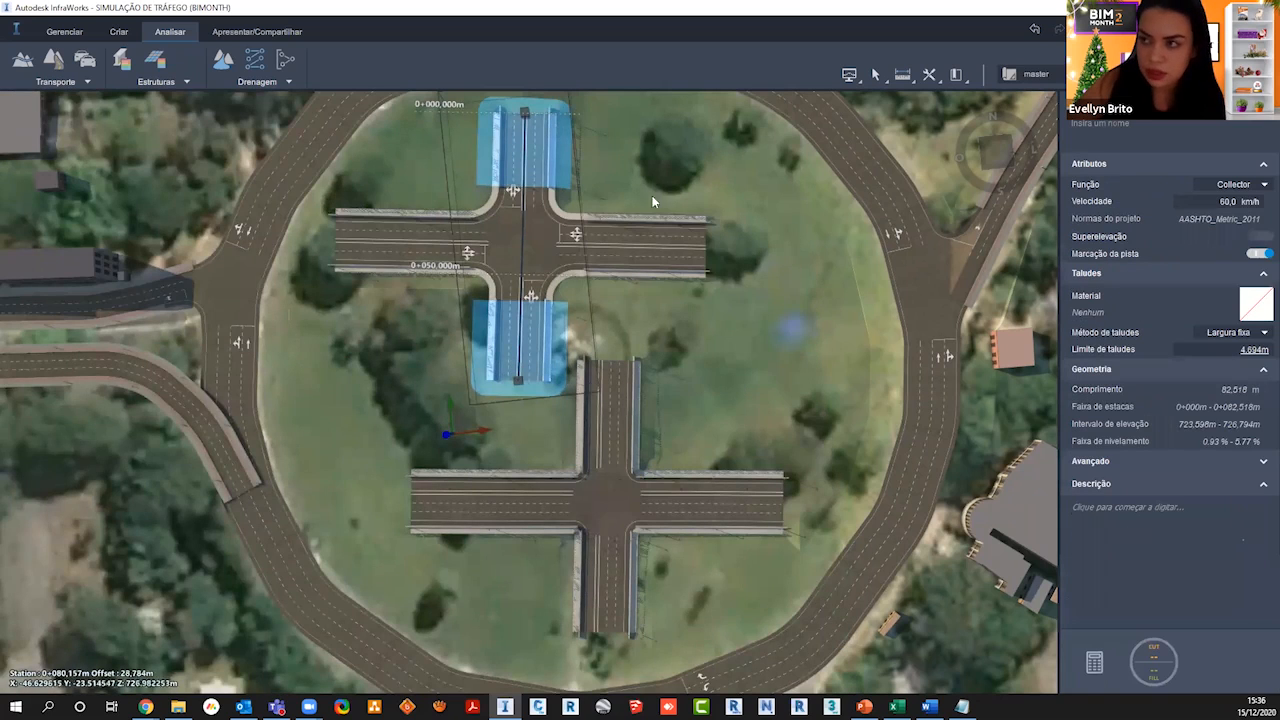
pyautogui.press('Escape')
# Step: Convert the east-west and north-south roads of the southern crossing to component roads, and clear the selection
pyautogui.click(708, 494)
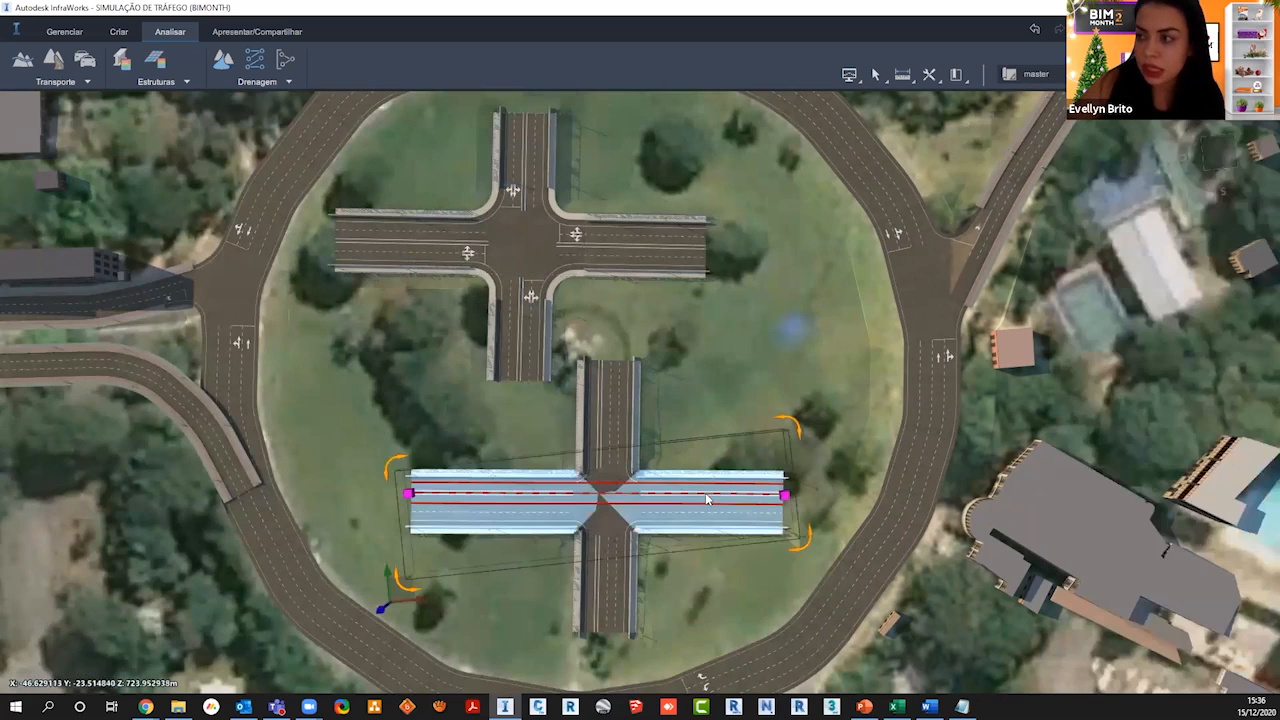
pyautogui.rightClick(707, 497)
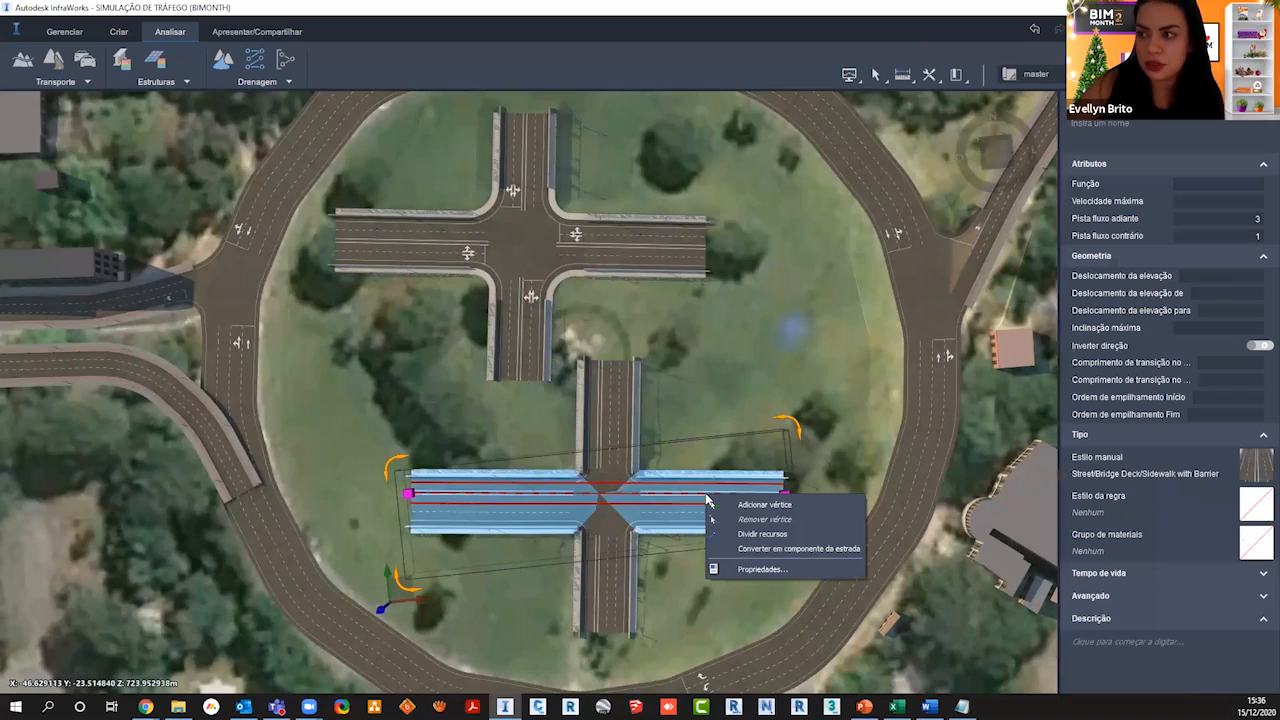
pyautogui.click(740, 548)
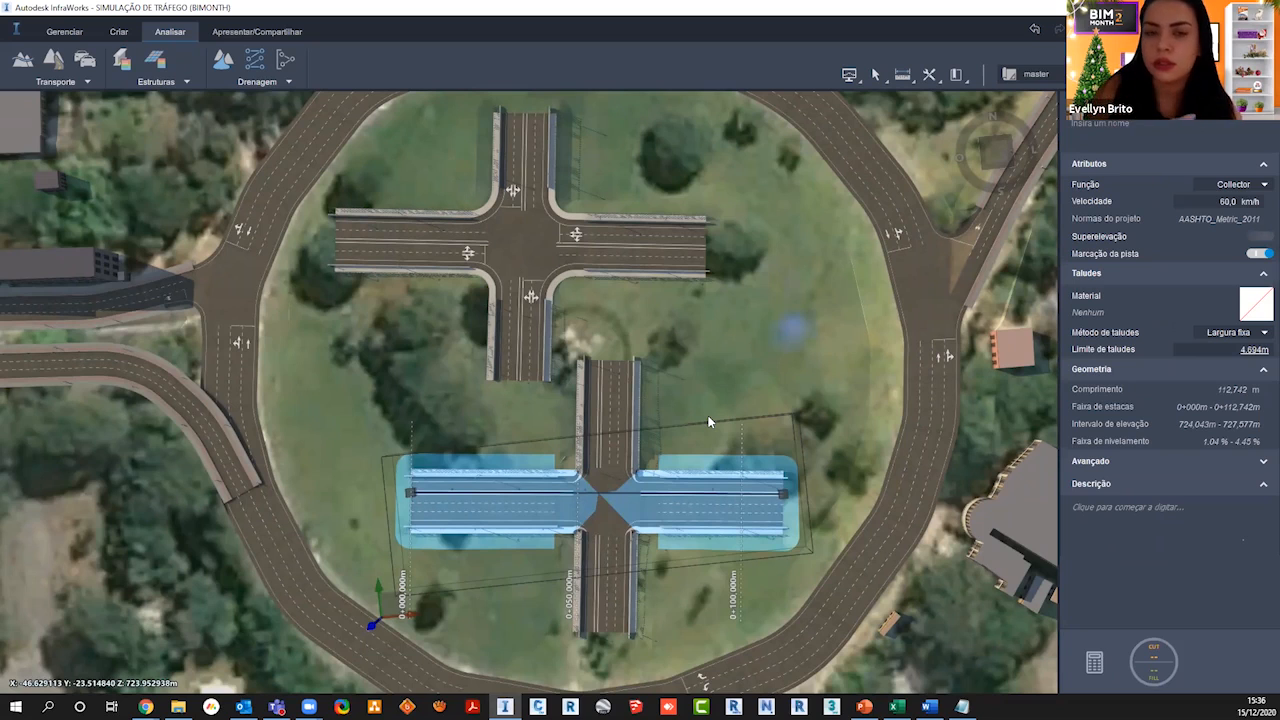
pyautogui.click(618, 423)
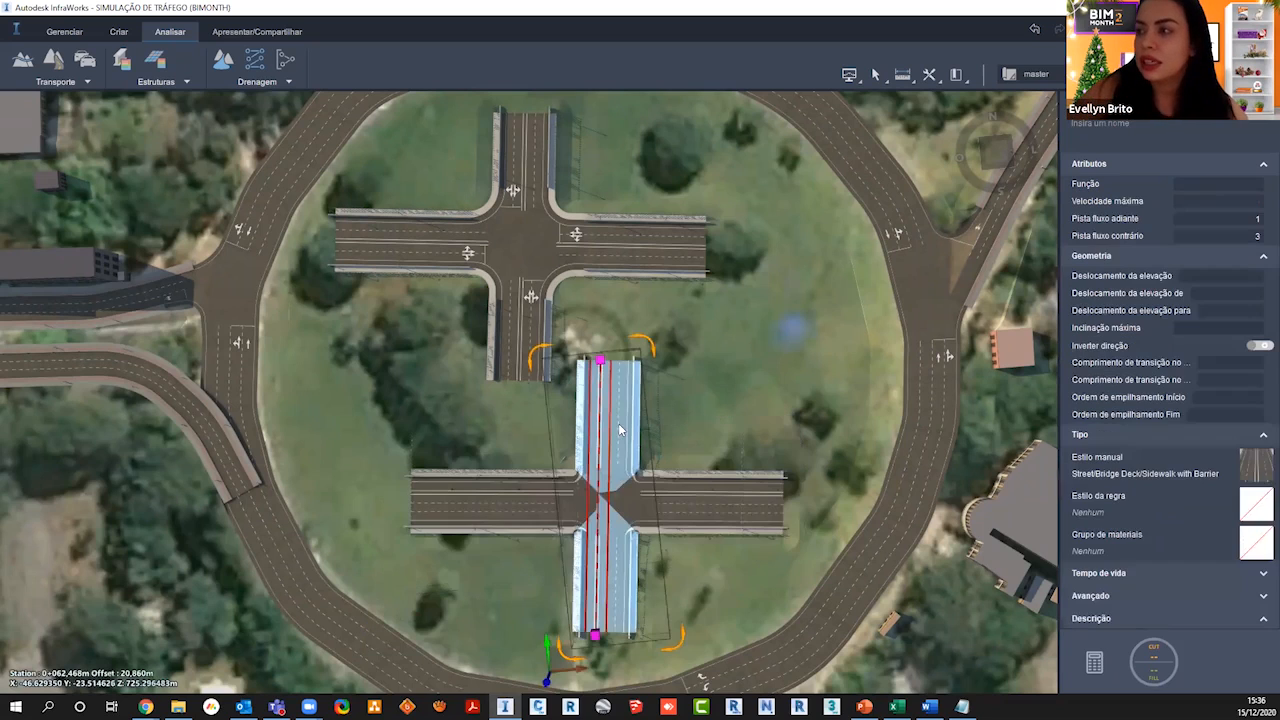
pyautogui.rightClick(620, 430)
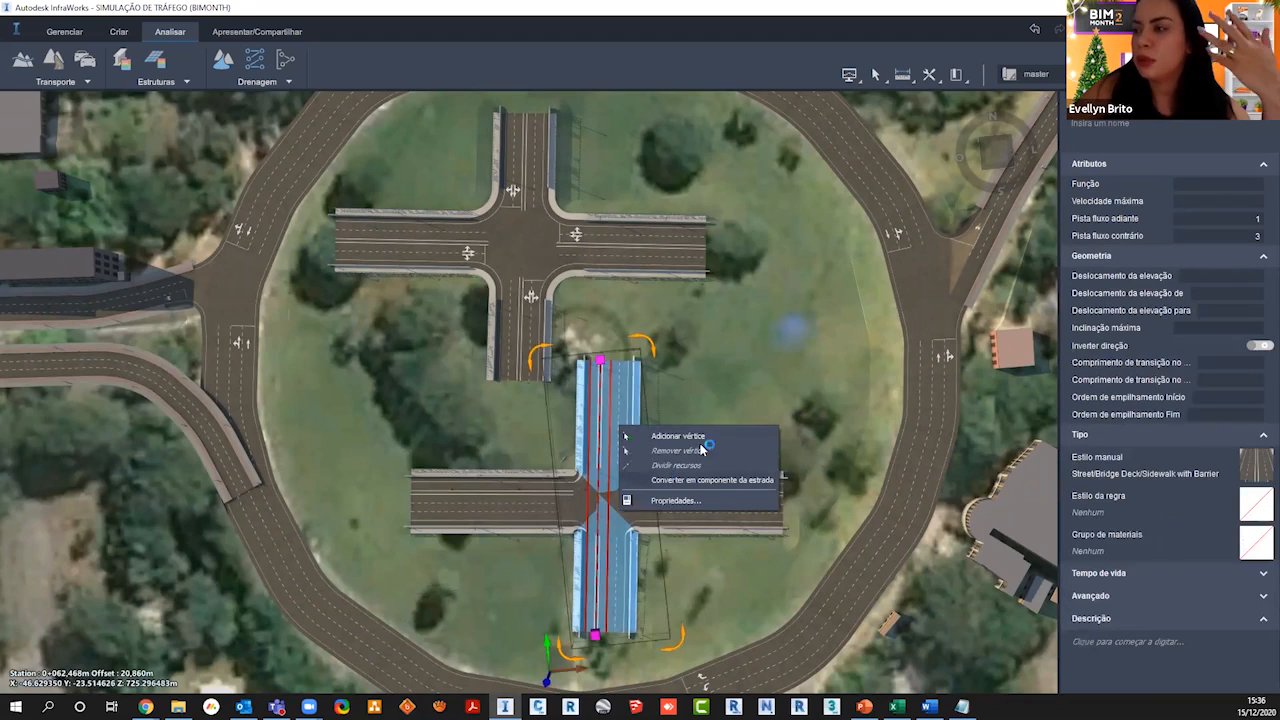
pyautogui.click(712, 480)
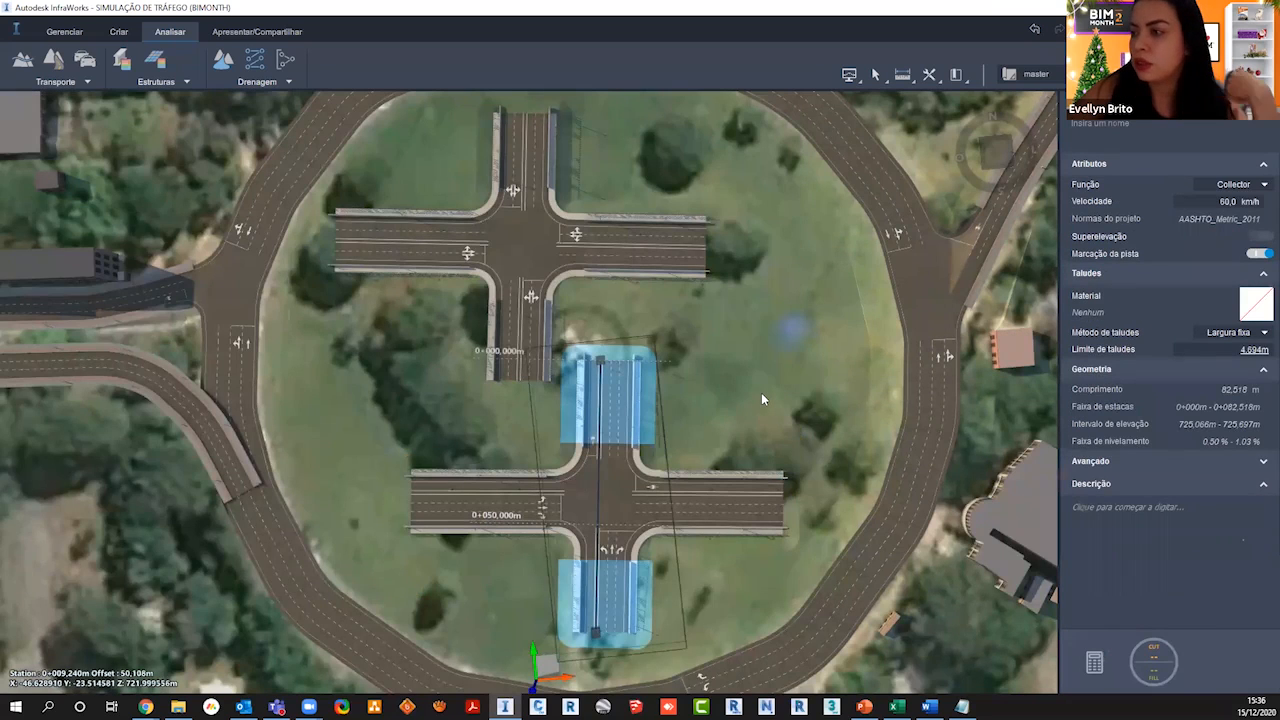
pyautogui.click(761, 392)
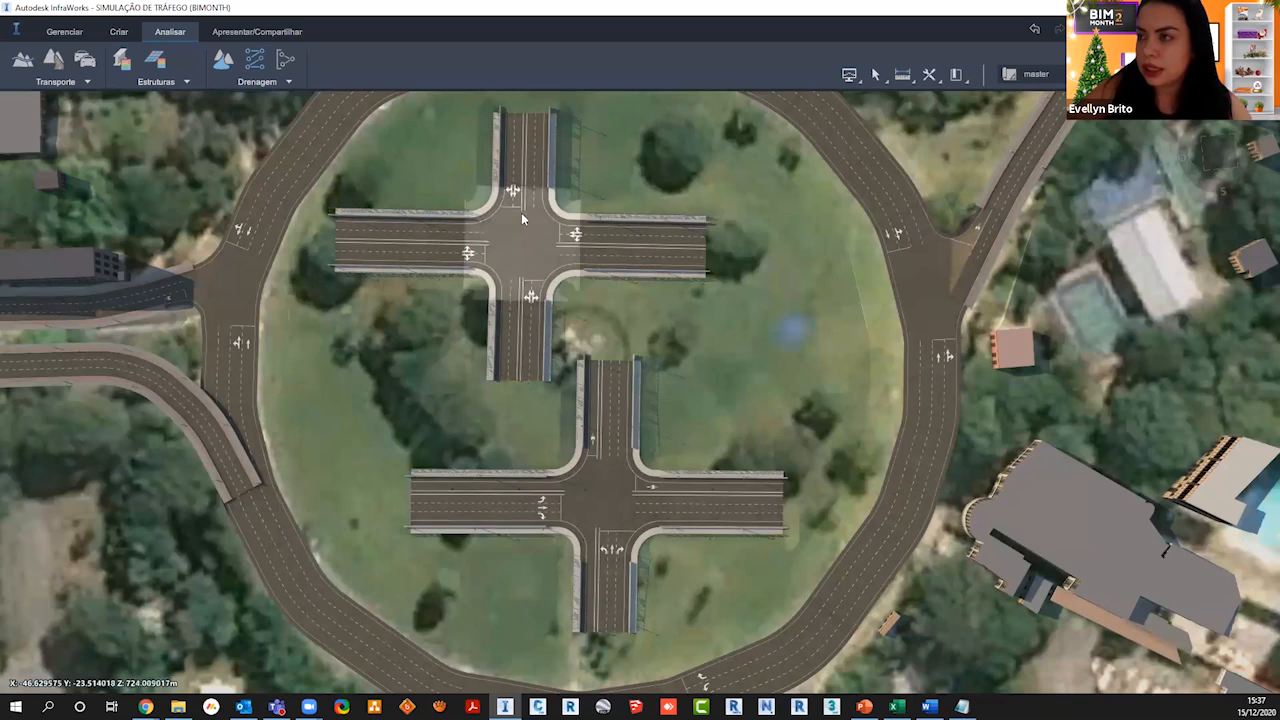
# Step: Examine the converted east-west roads of both crossings and their component road properties, such as function, speed and geometry
pyautogui.scroll(3, 501, 262)
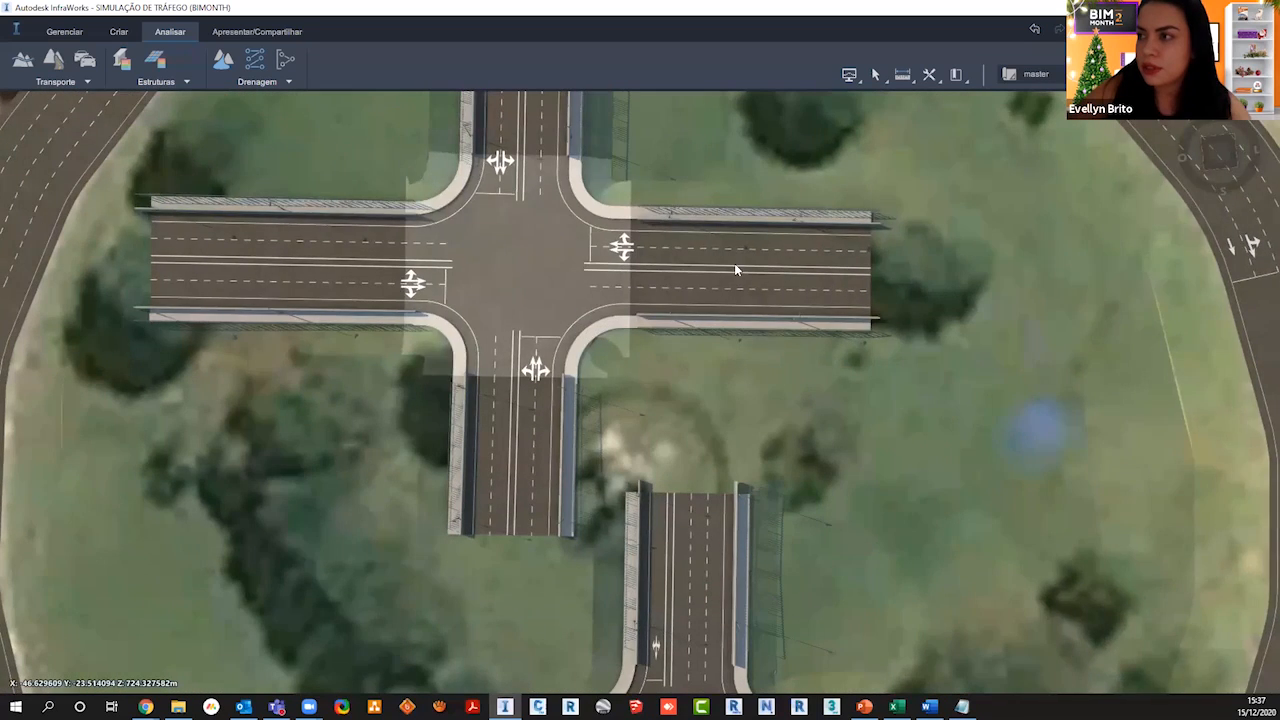
pyautogui.click(734, 263)
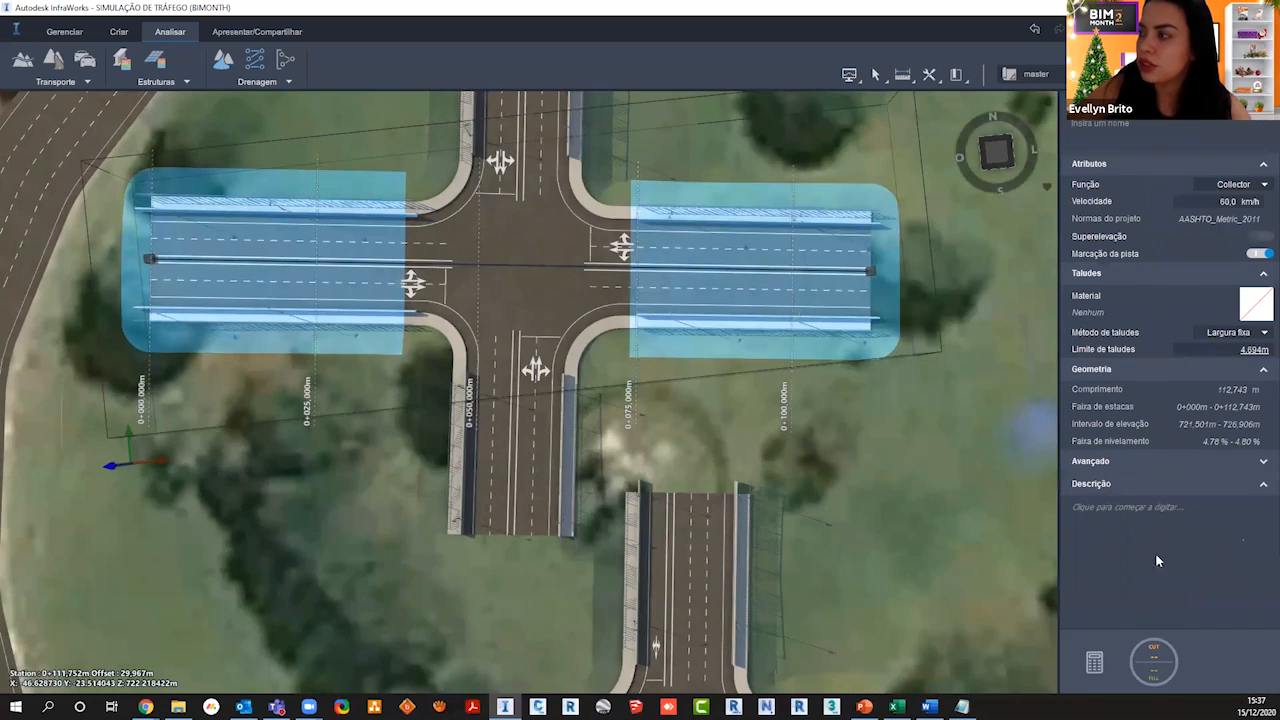
pyautogui.click(770, 364)
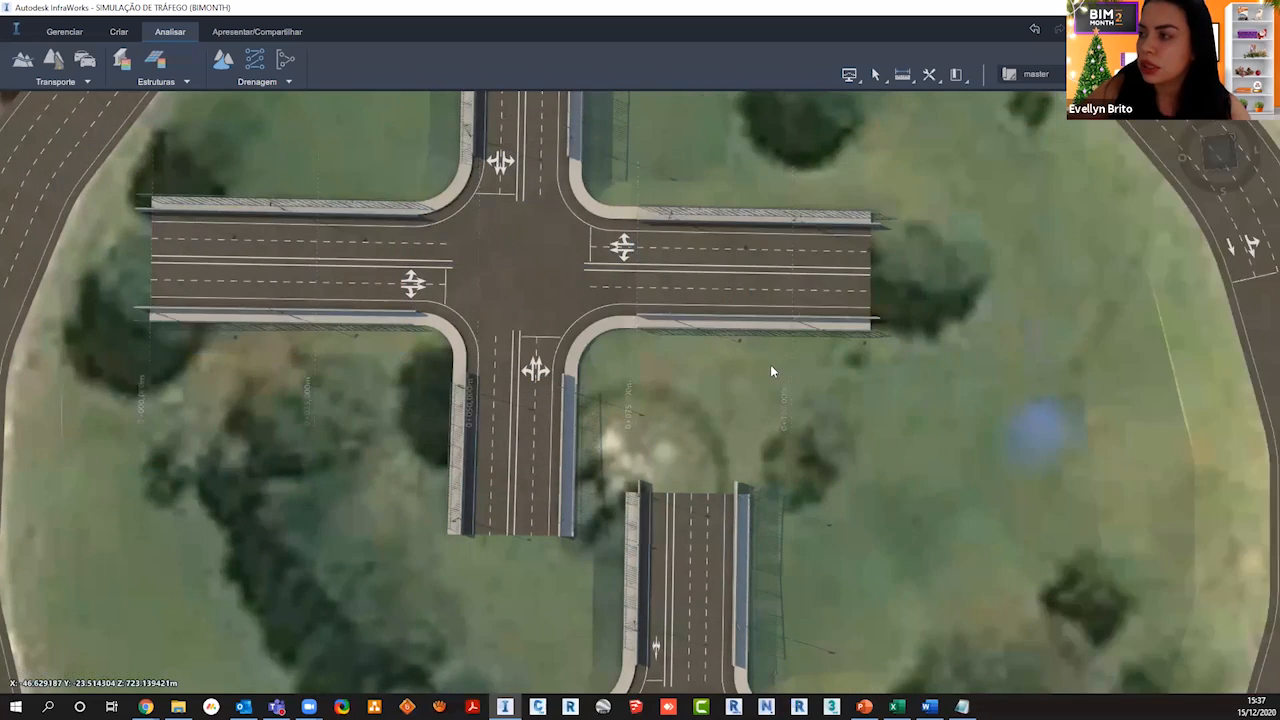
pyautogui.scroll(-5, 766, 391)
pyautogui.click(744, 555)
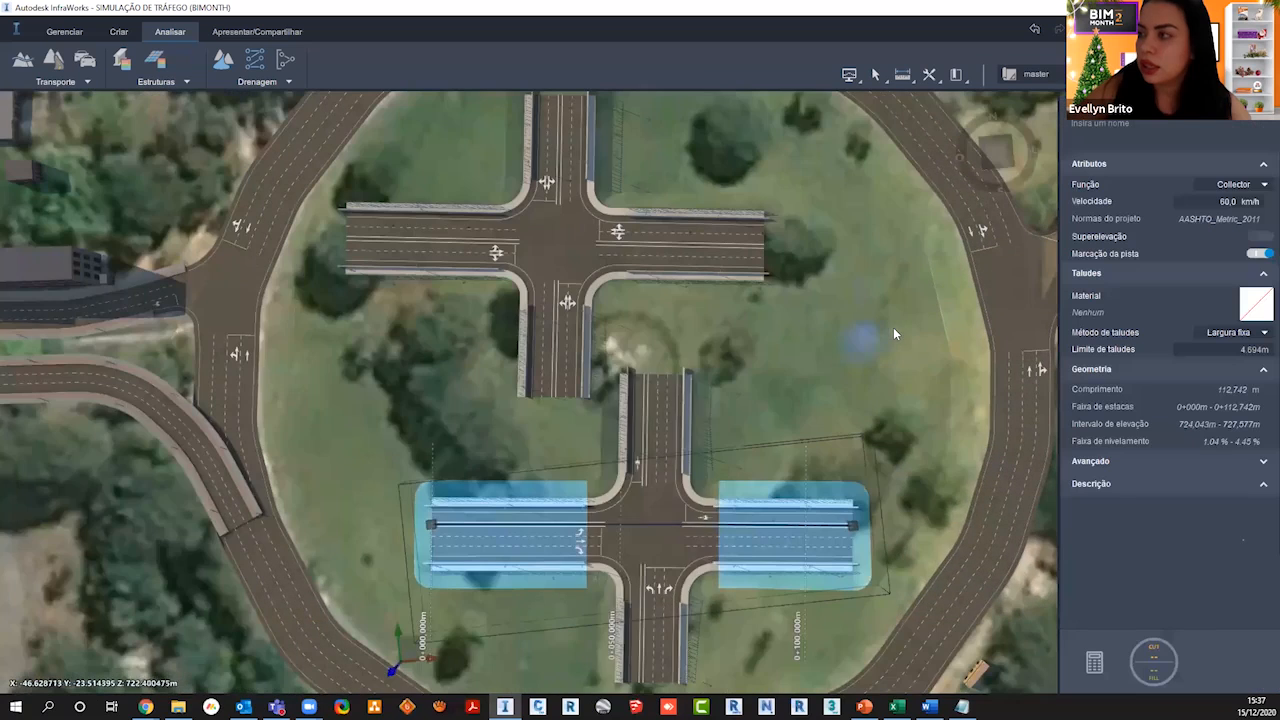
pyautogui.click(682, 420)
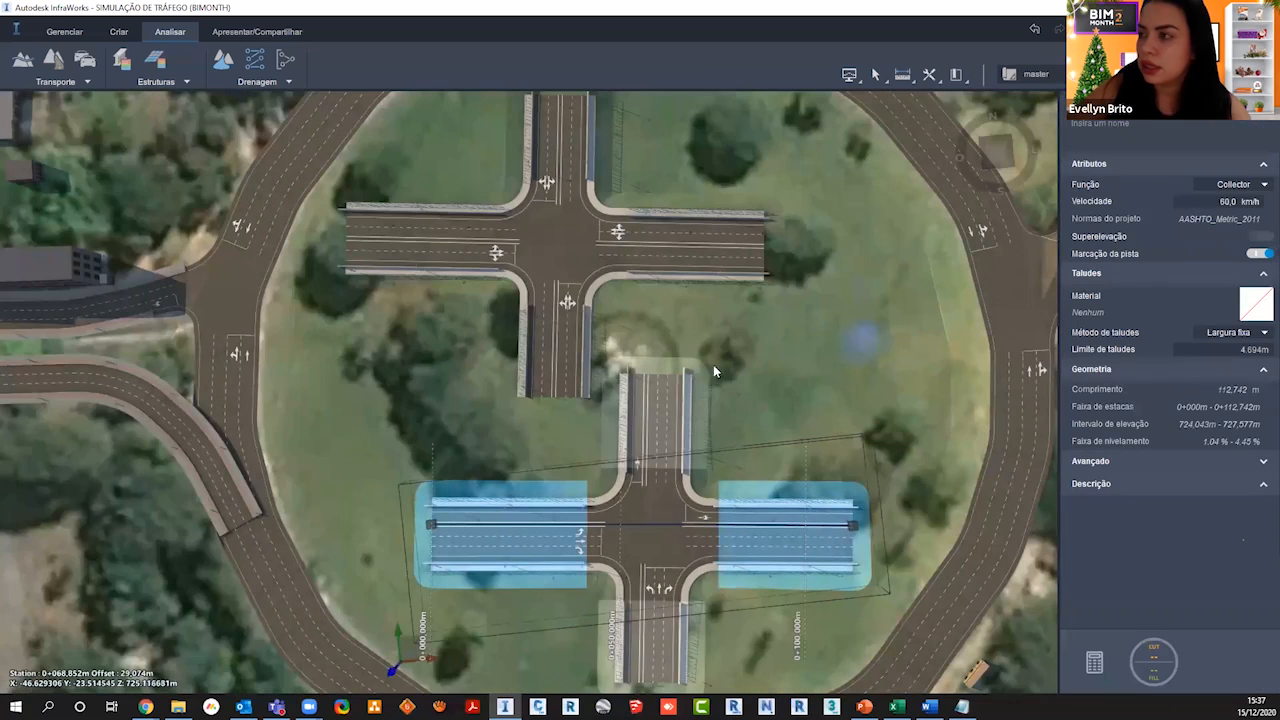
pyautogui.click(837, 378)
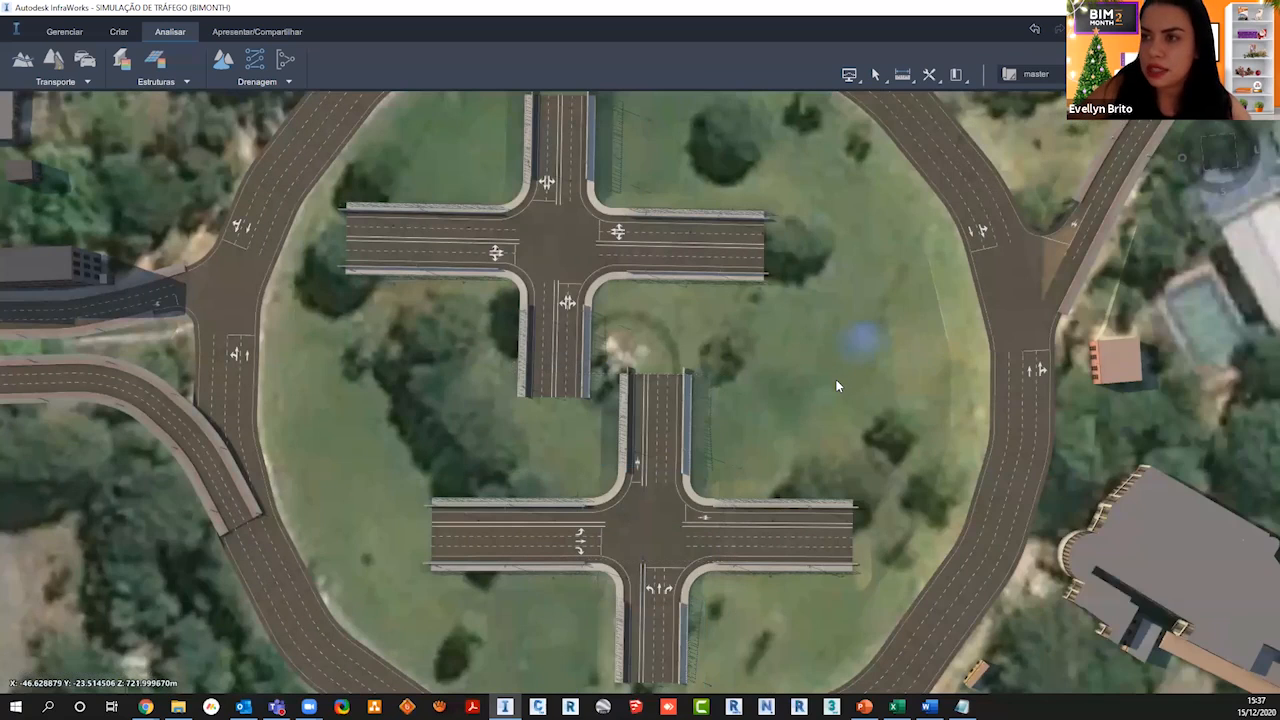
pyautogui.click(751, 286)
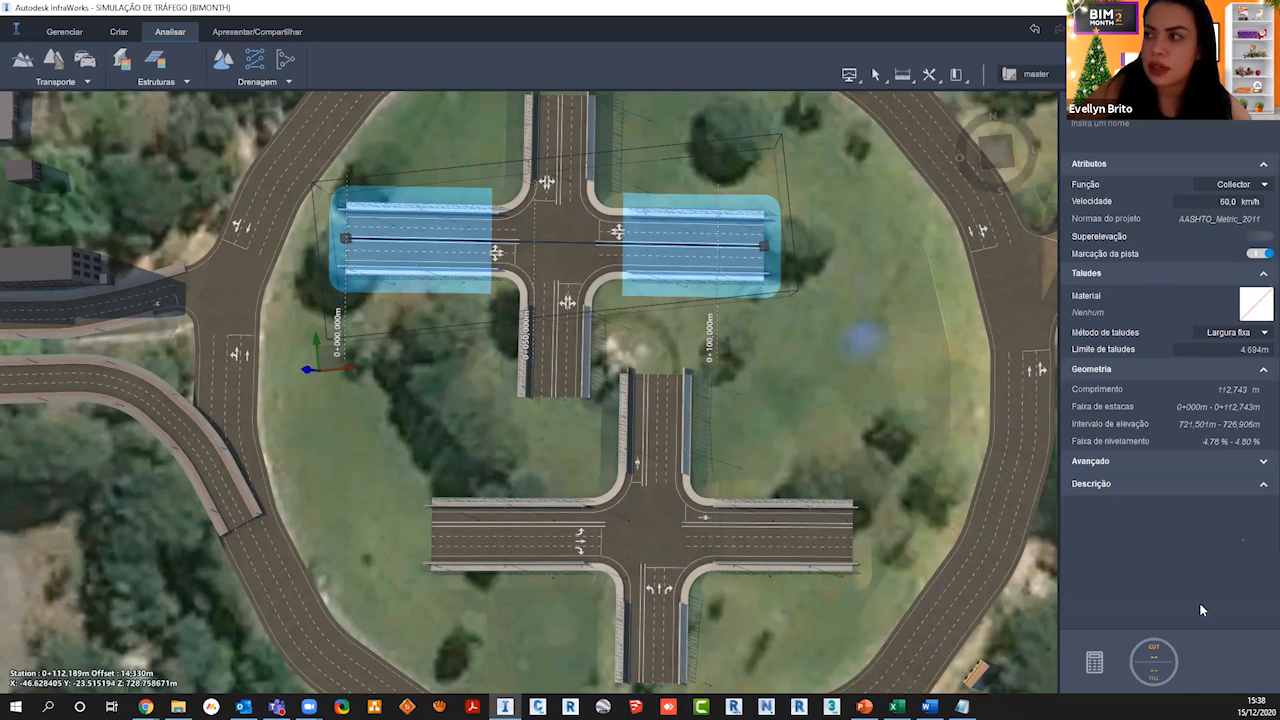
pyautogui.click(794, 392)
pyautogui.scroll(-5, 786, 391)
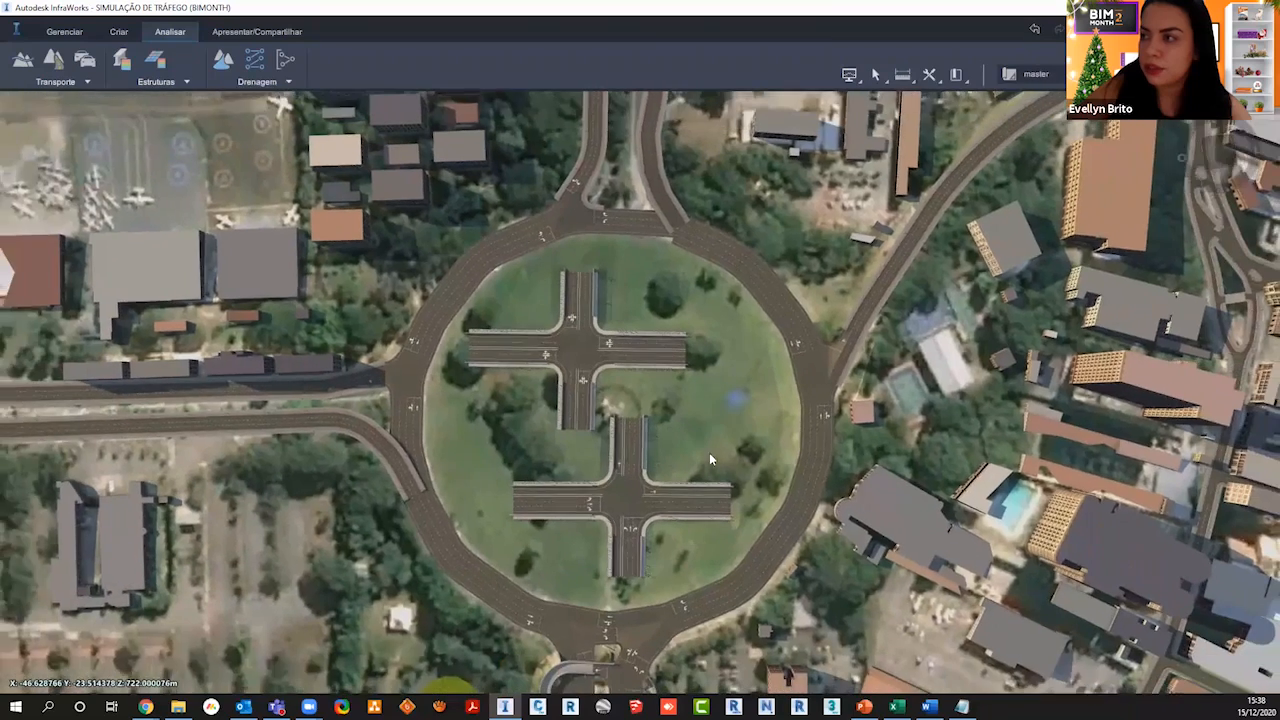
pyautogui.moveTo(710, 455); pyautogui.dragTo(682, 502)
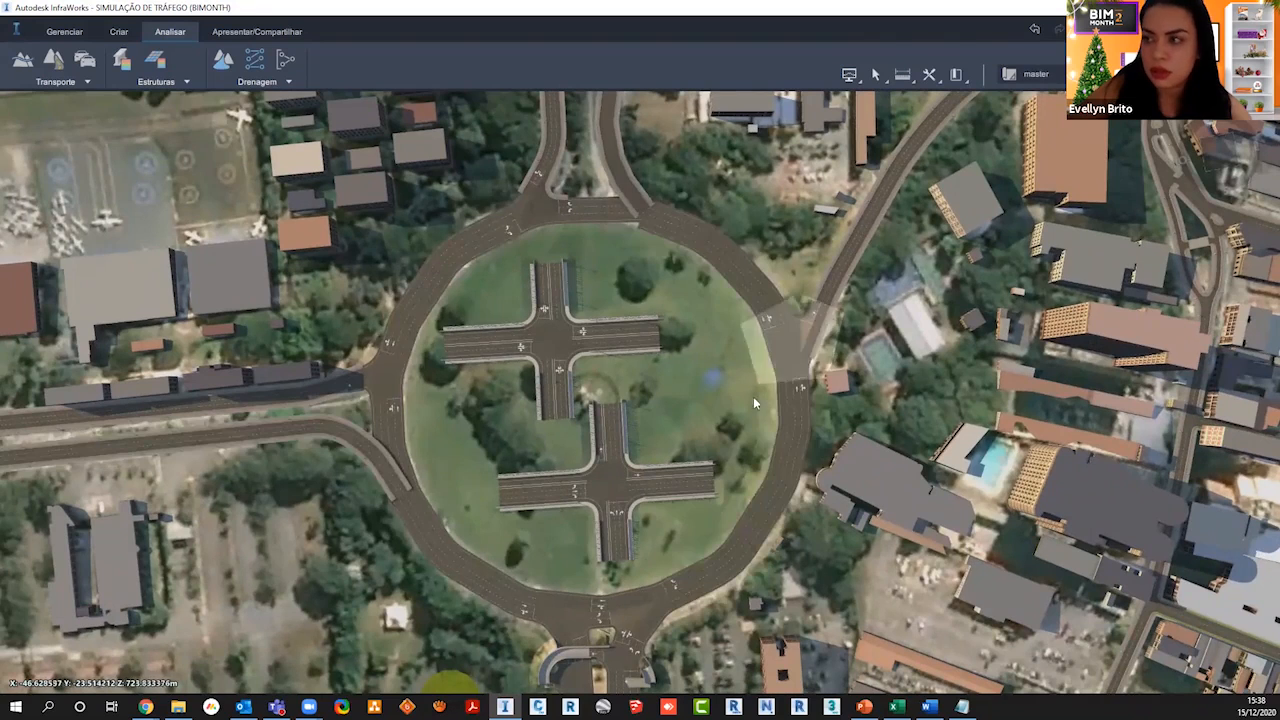
# Step: Switch the model to the SIMULAÇÃO_DE_TRÁFEGO proposal
pyautogui.moveTo(716, 426); pyautogui.dragTo(584, 233)
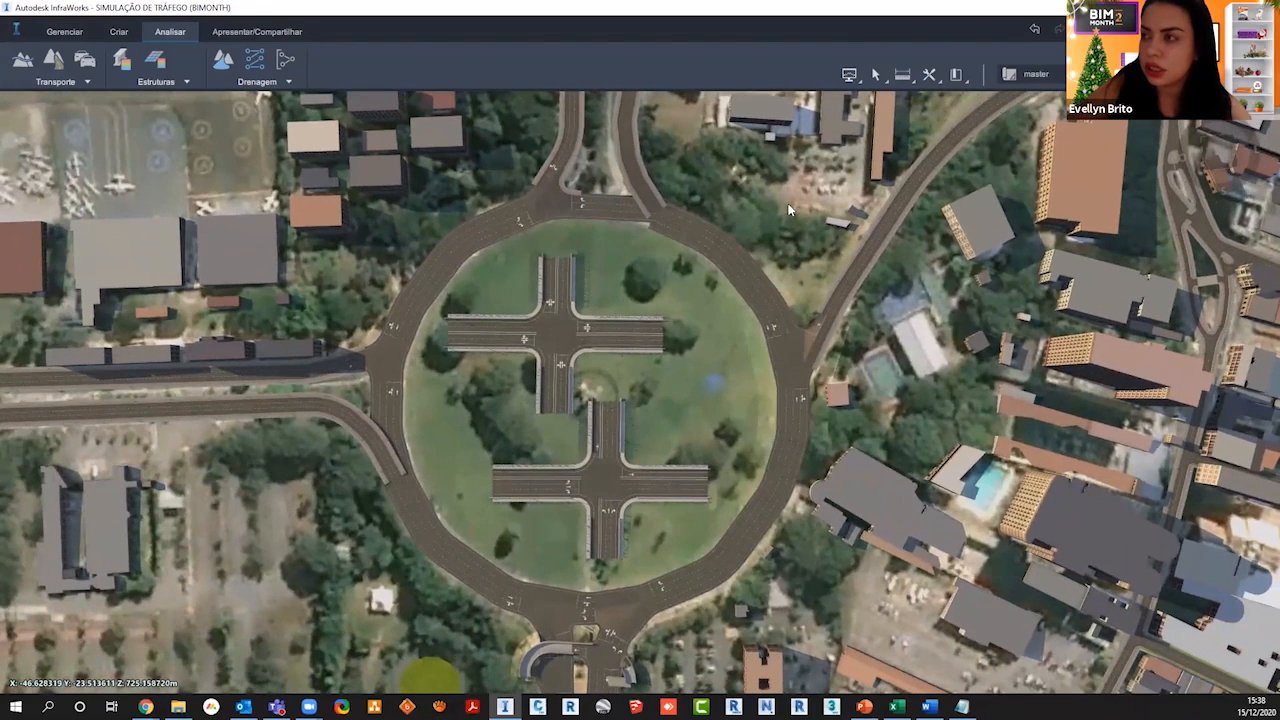
pyautogui.click(1010, 74)
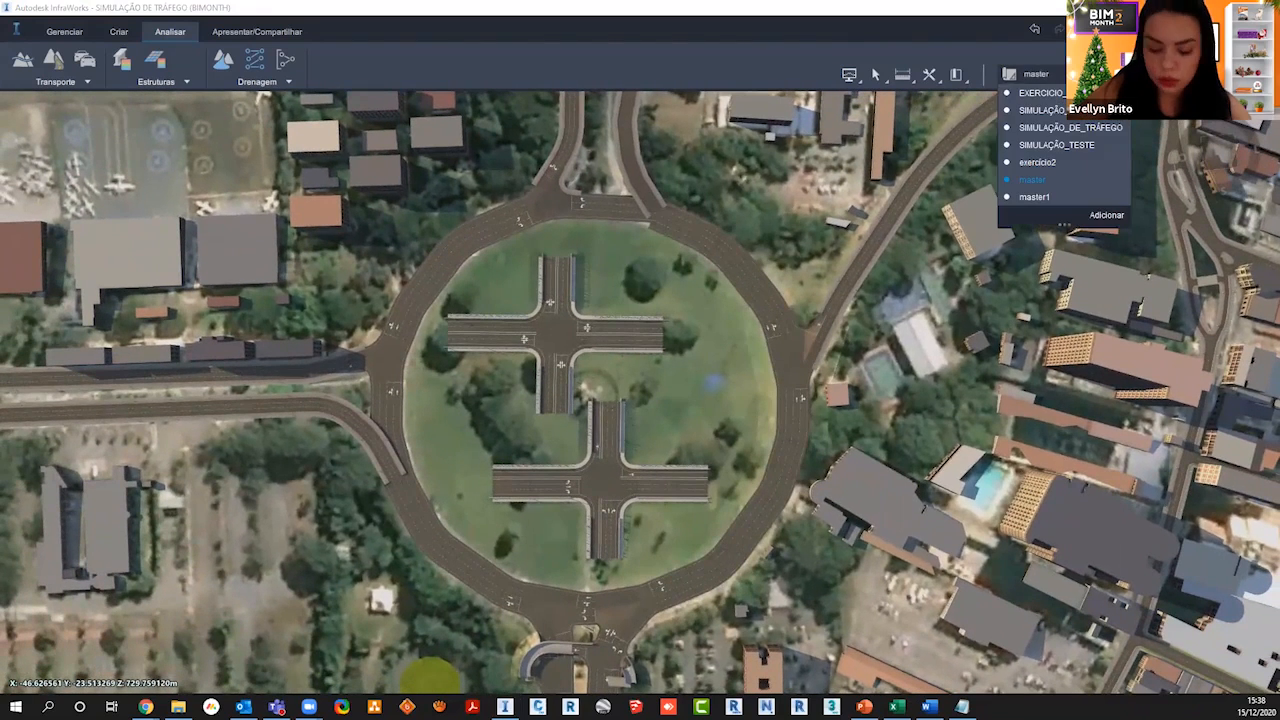
pyautogui.click(1086, 128)
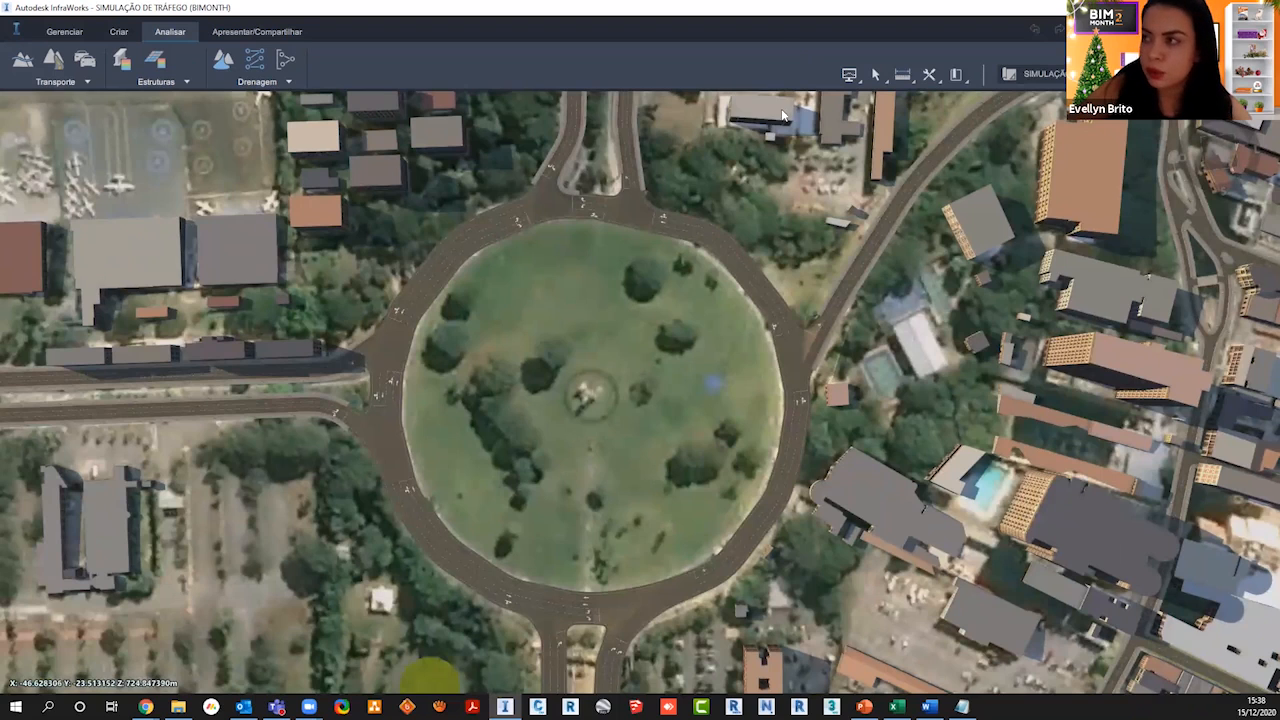
# Step: Examine the roundabout's western intersections and their properties, then the lane markings and junctions on the ring's northern side
pyautogui.moveTo(598, 461); pyautogui.dragTo(614, 418)
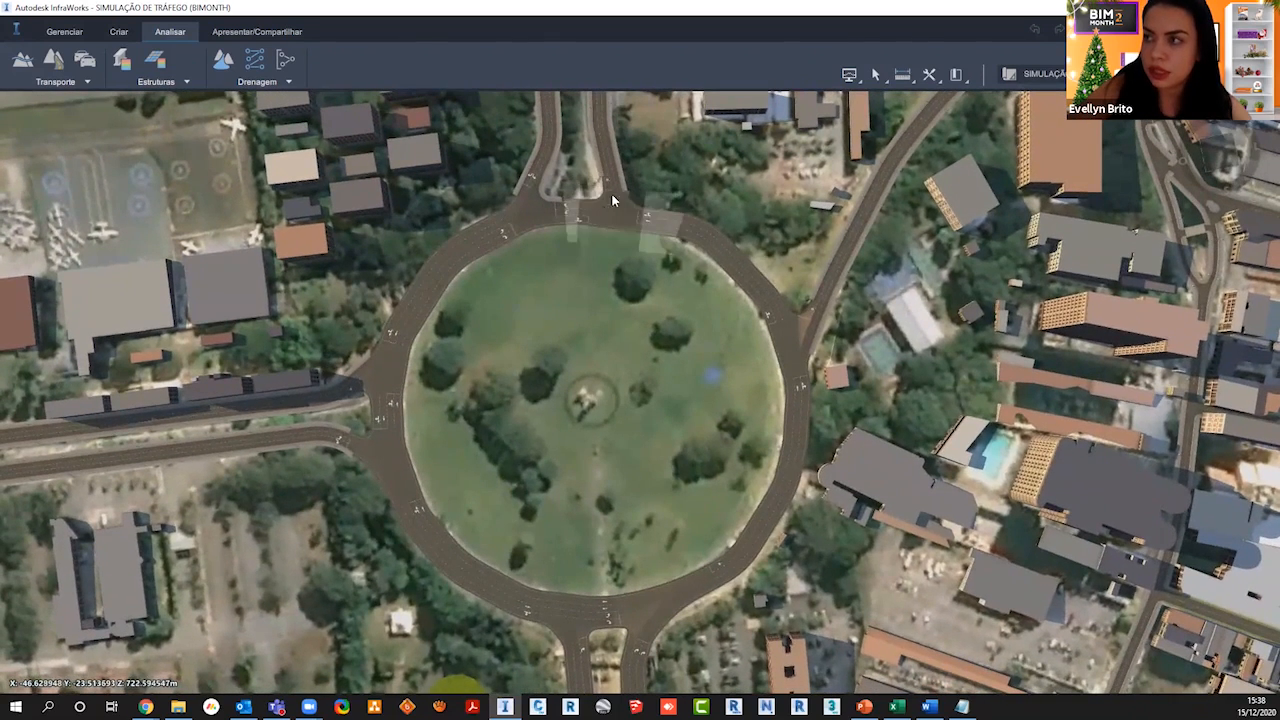
pyautogui.click(381, 440)
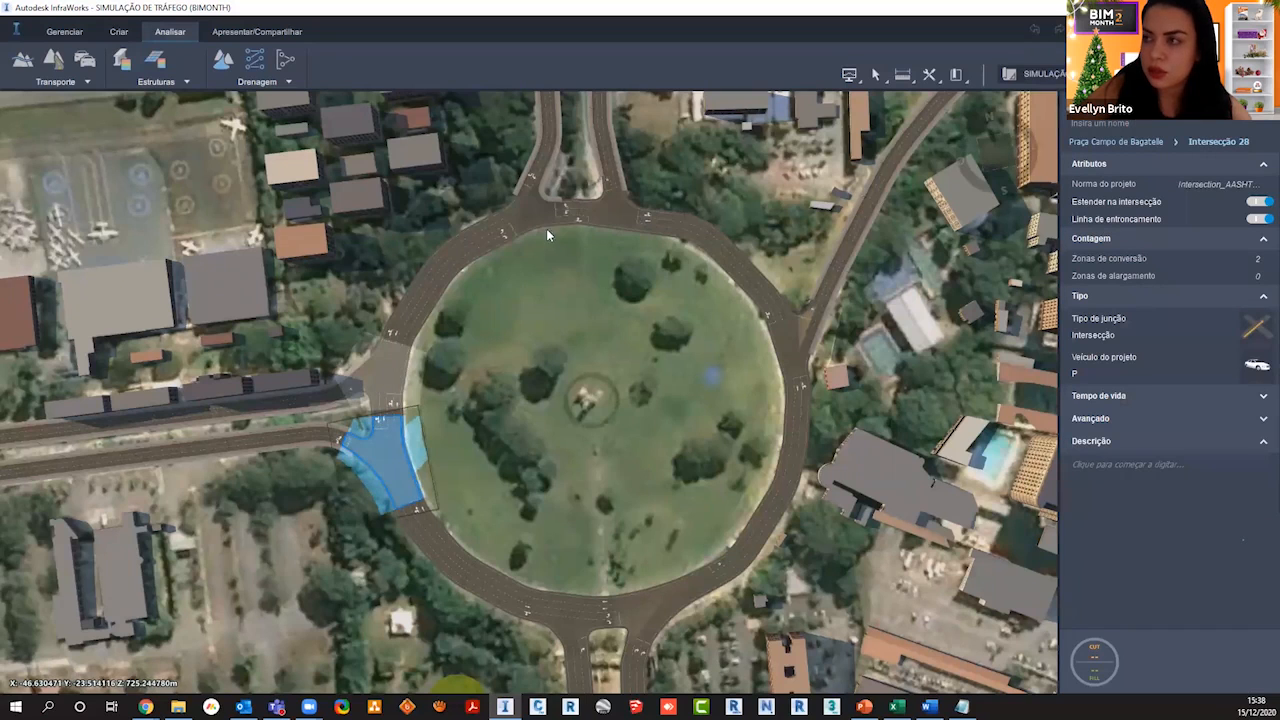
pyautogui.scroll(3, 490, 195)
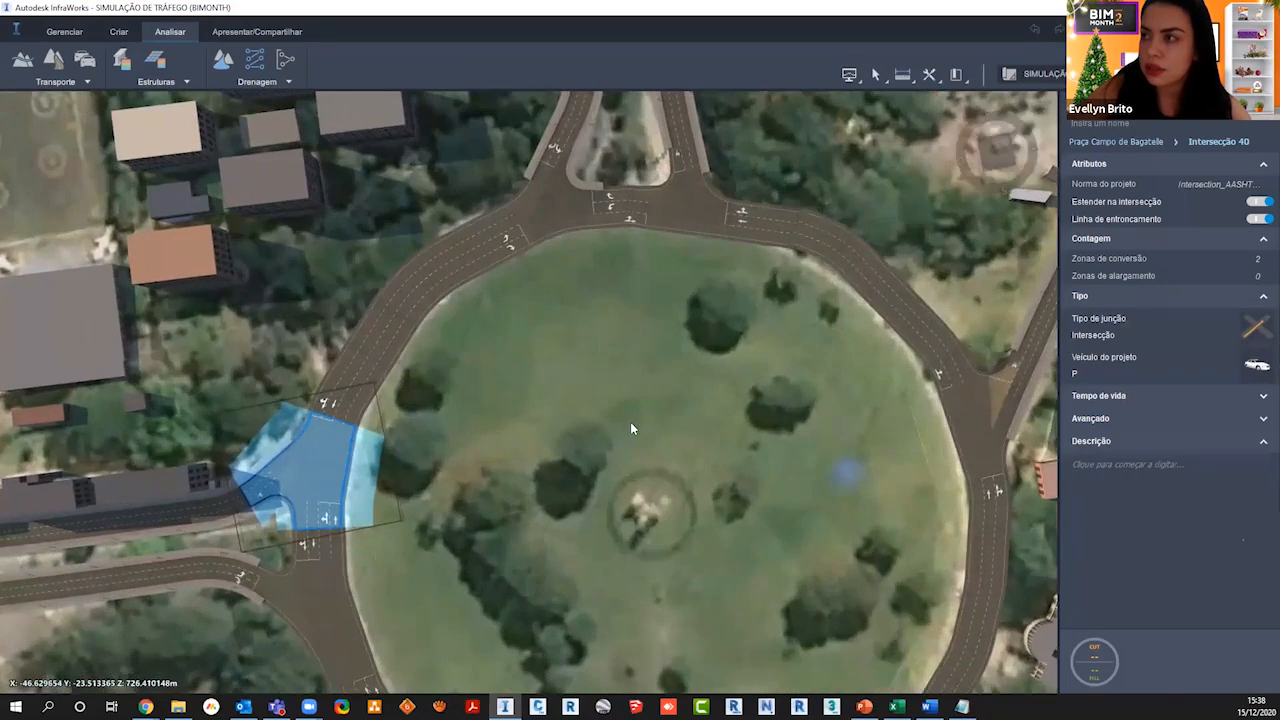
pyautogui.scroll(5, 622, 287)
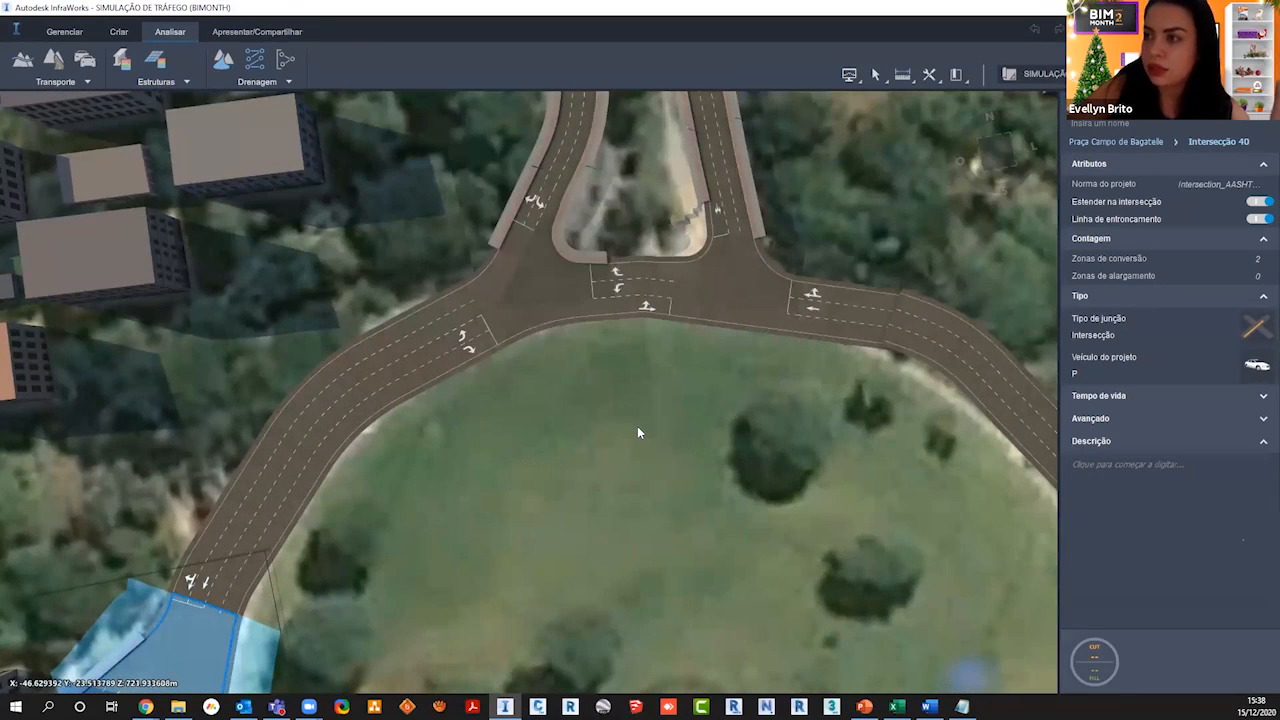
pyautogui.click(600, 430)
pyautogui.scroll(-3, 588, 388)
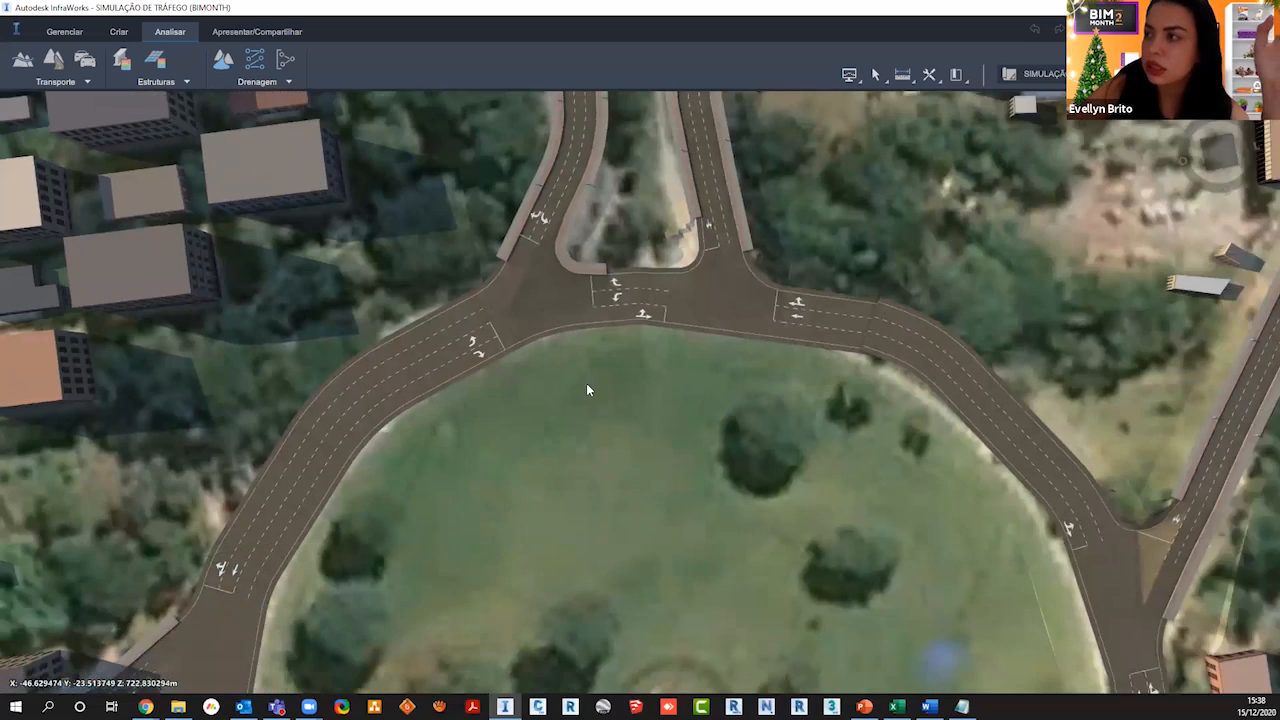
pyautogui.scroll(-3, 620, 487)
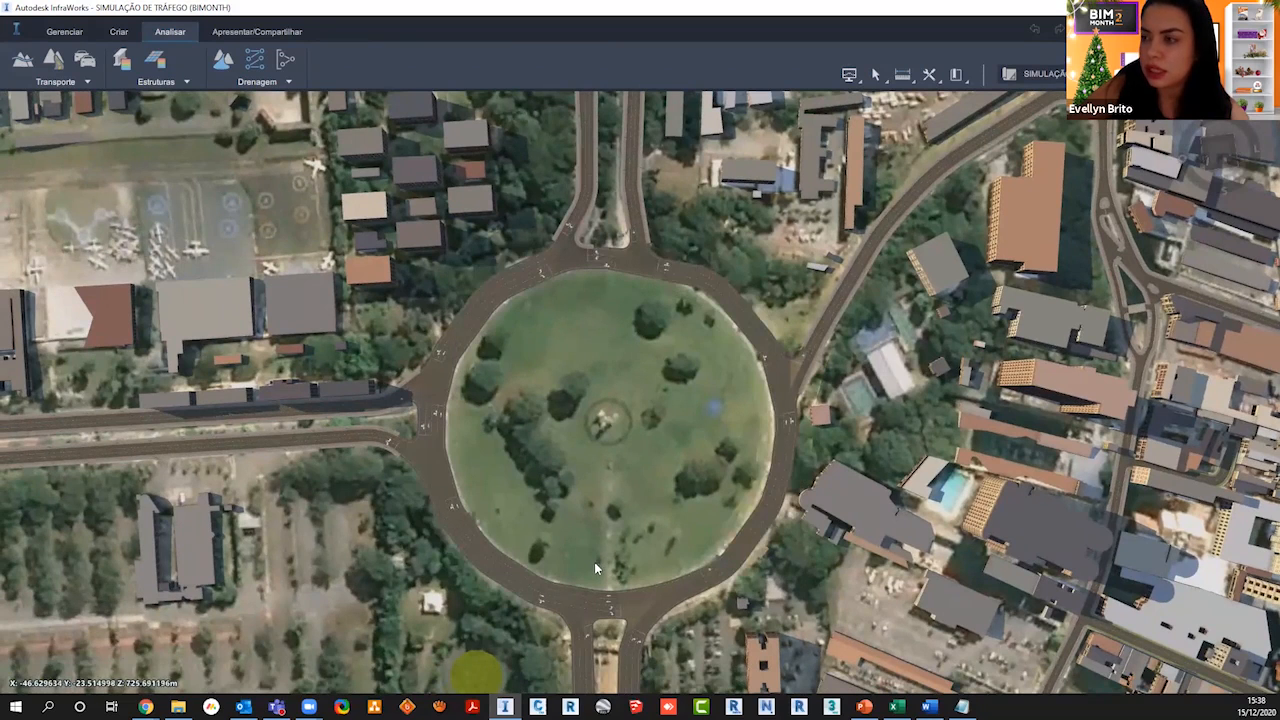
pyautogui.scroll(3, 594, 567)
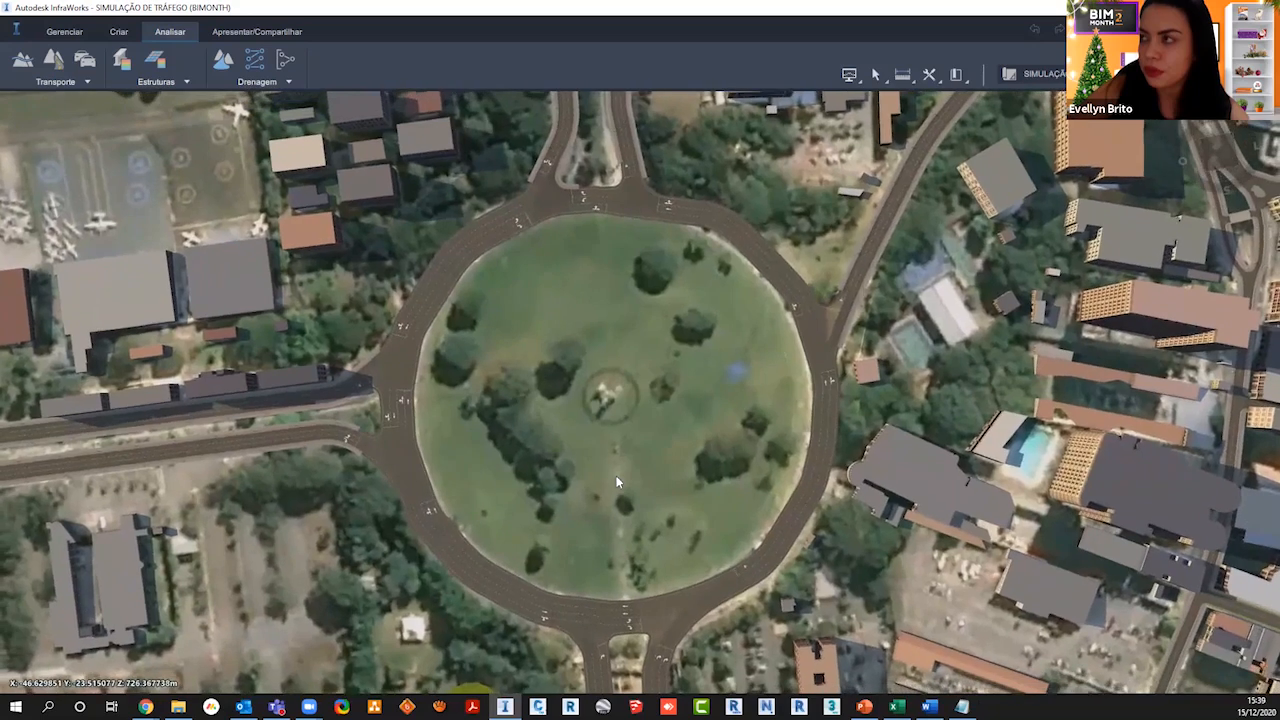
pyautogui.scroll(-2, 616, 480)
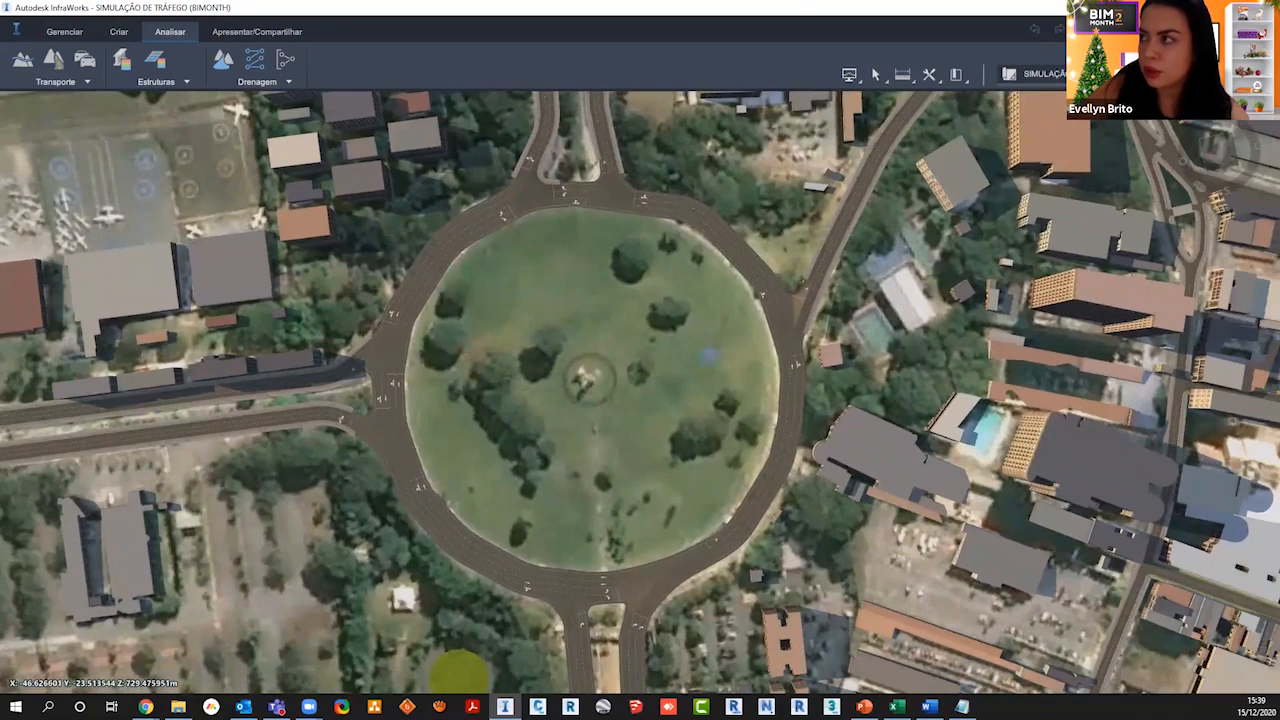
# Step: Switch to the first EXERCICIO proposal and examine the roundabout's lanes, direction arrows and junctions around the whole ring
pyautogui.click(1100, 74)
pyautogui.click(1024, 90)
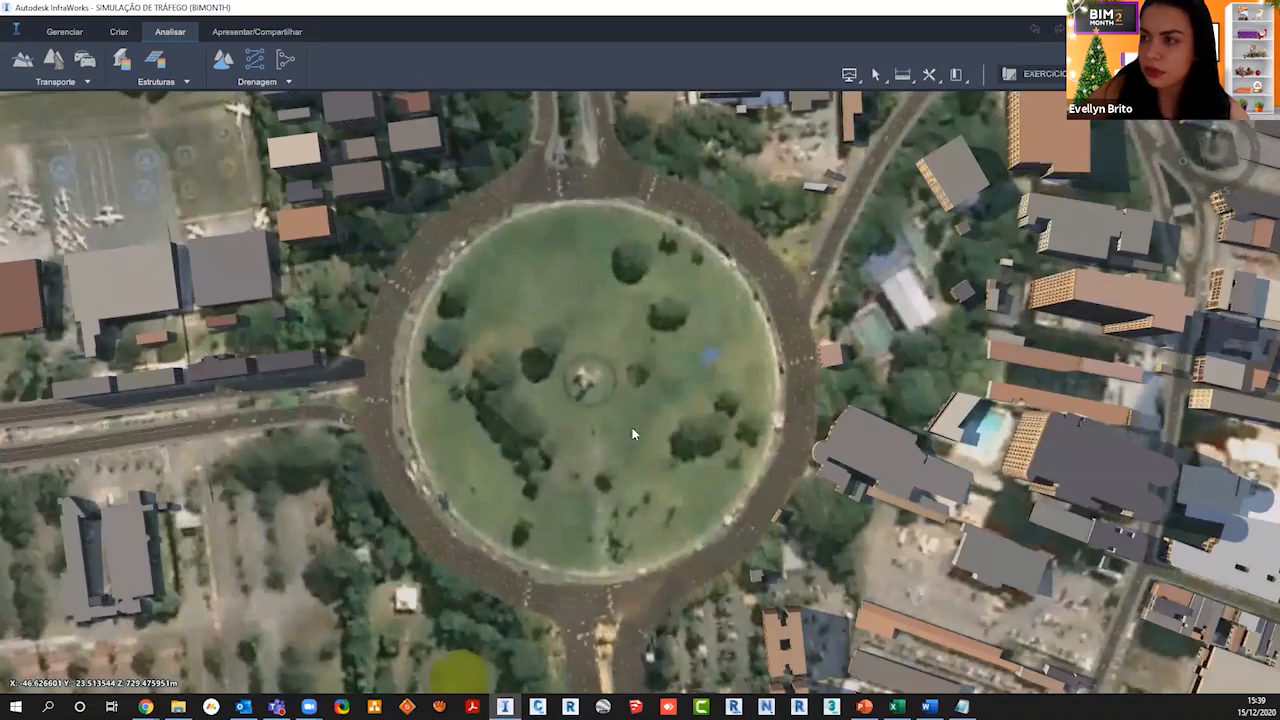
pyautogui.moveTo(617, 447); pyautogui.dragTo(625, 471)
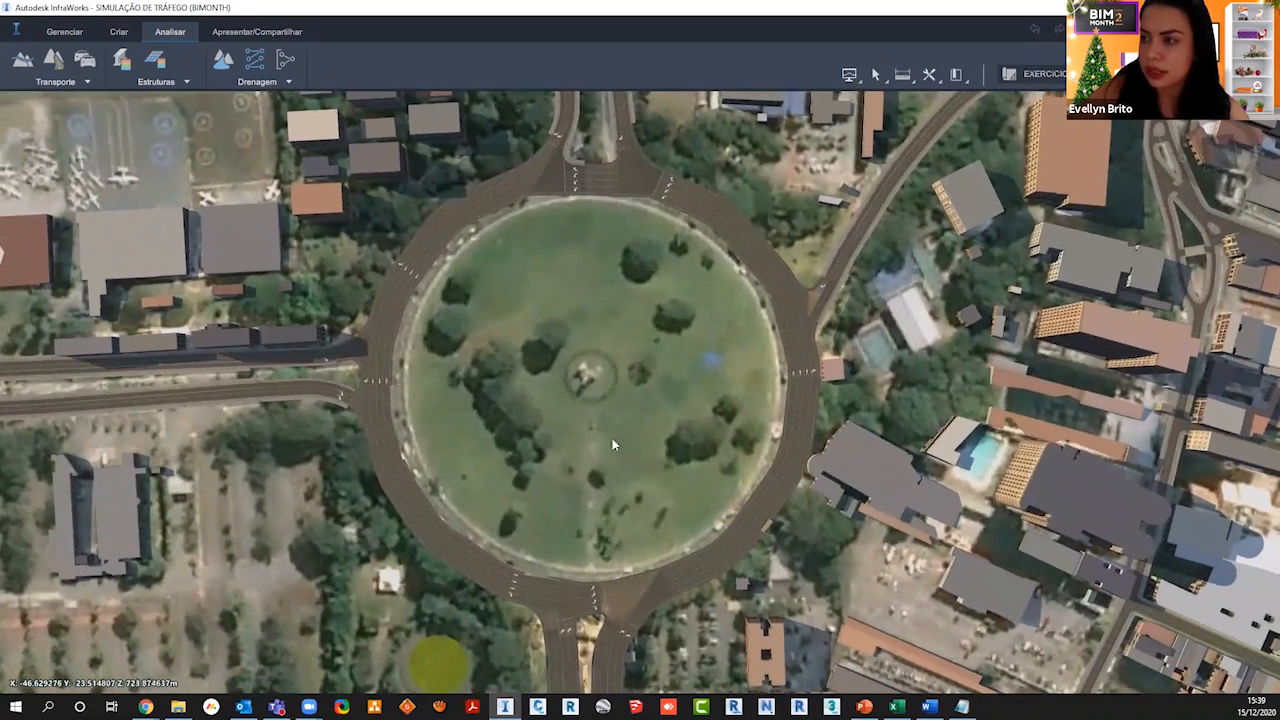
pyautogui.scroll(5, 383, 379)
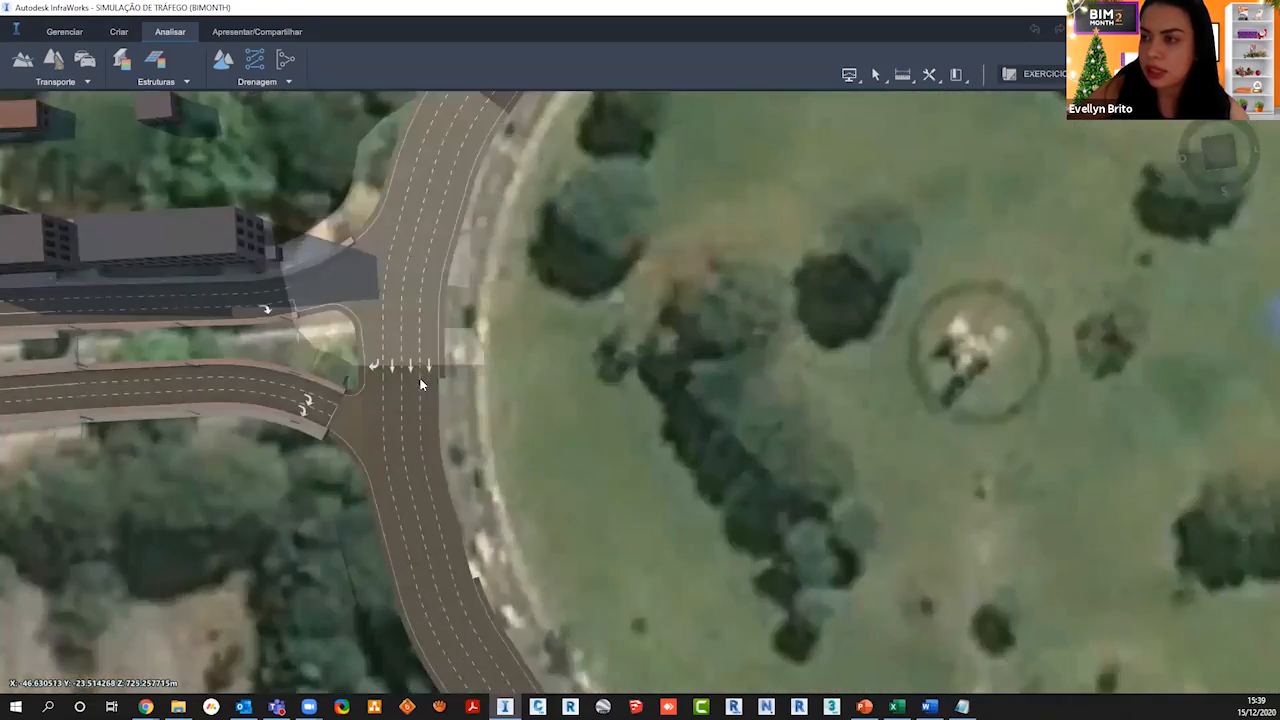
pyautogui.scroll(-1, 437, 367)
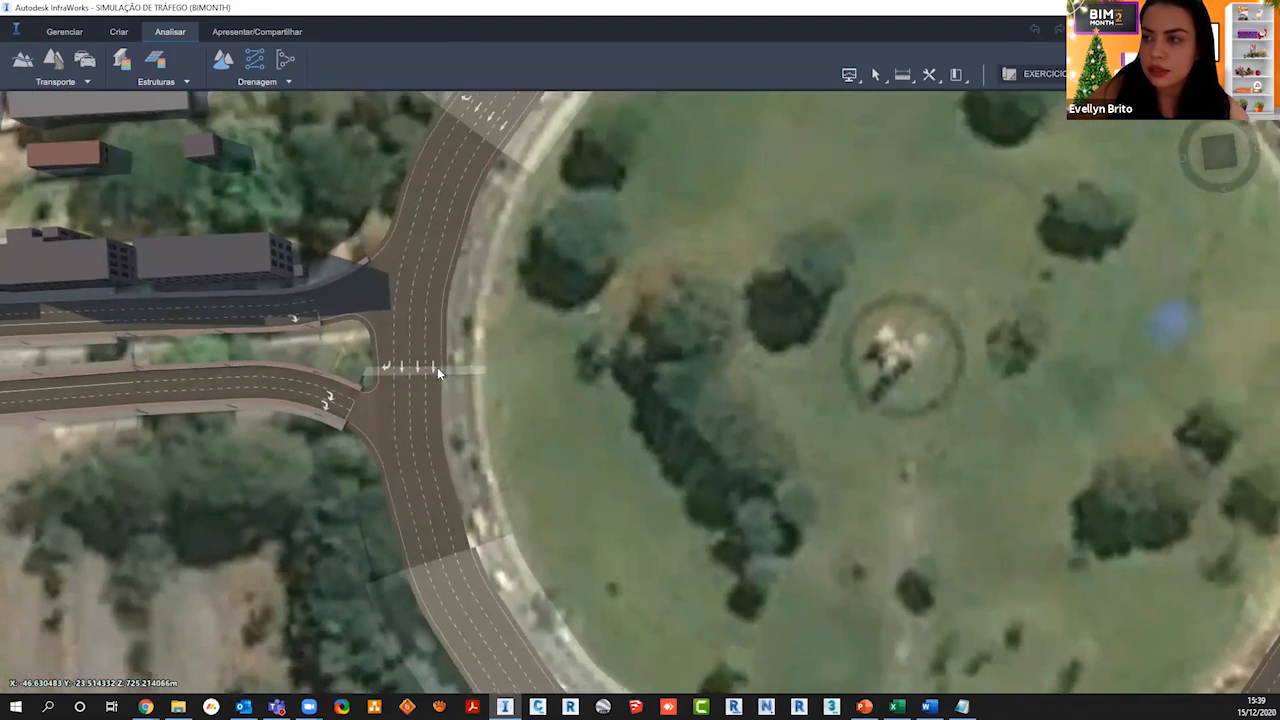
pyautogui.scroll(-2, 502, 459)
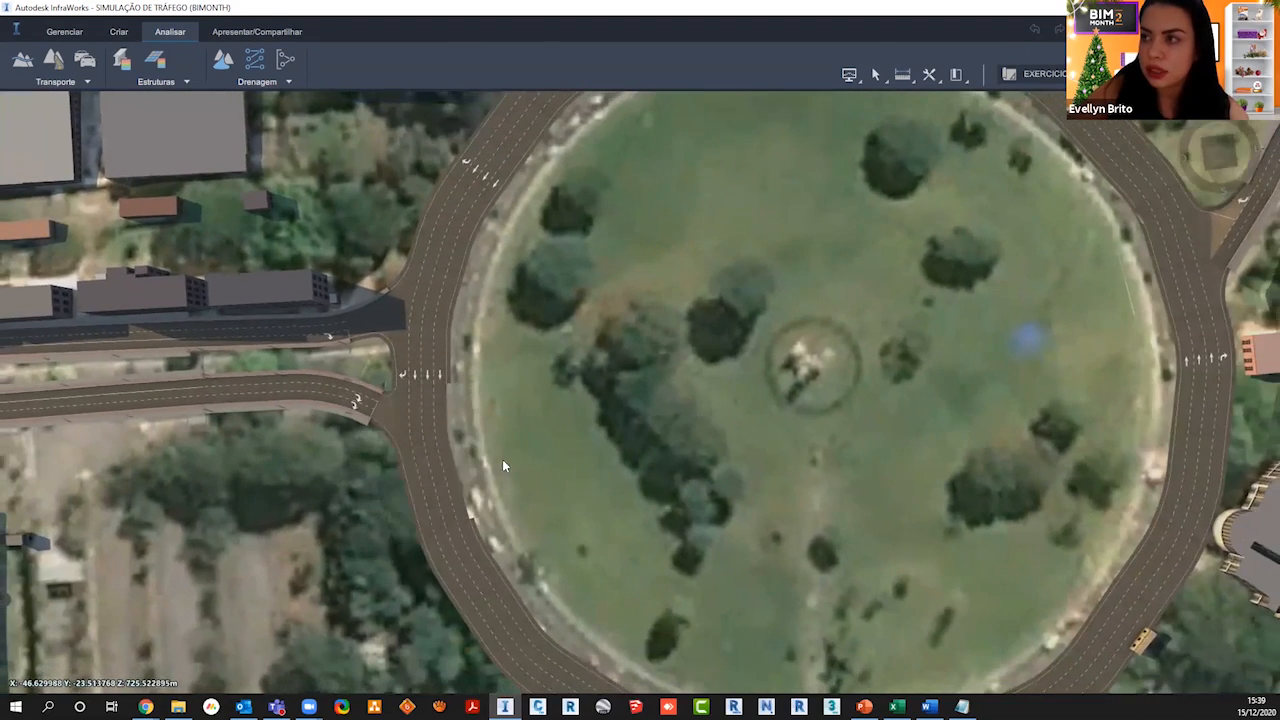
pyautogui.scroll(-3, 502, 459)
pyautogui.scroll(-1, 865, 346)
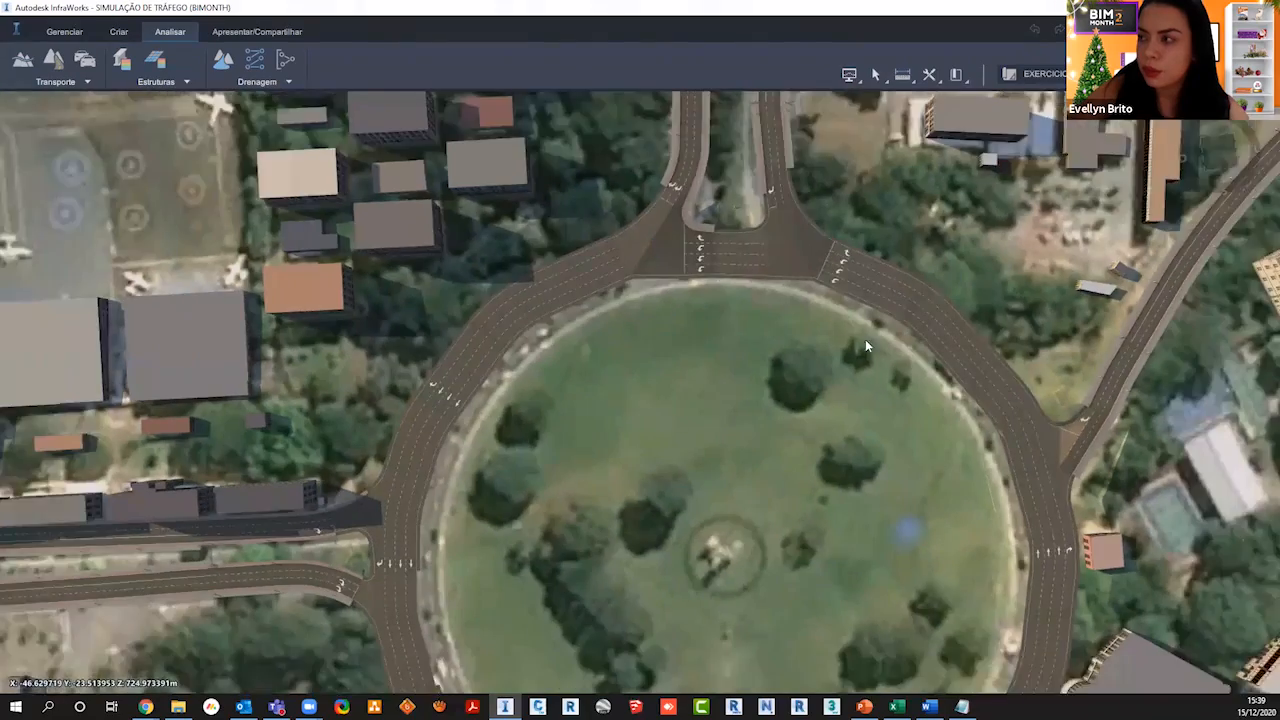
pyautogui.moveTo(700, 656); pyautogui.dragTo(549, 463, button='middle')
pyautogui.scroll(-3, 546, 428)
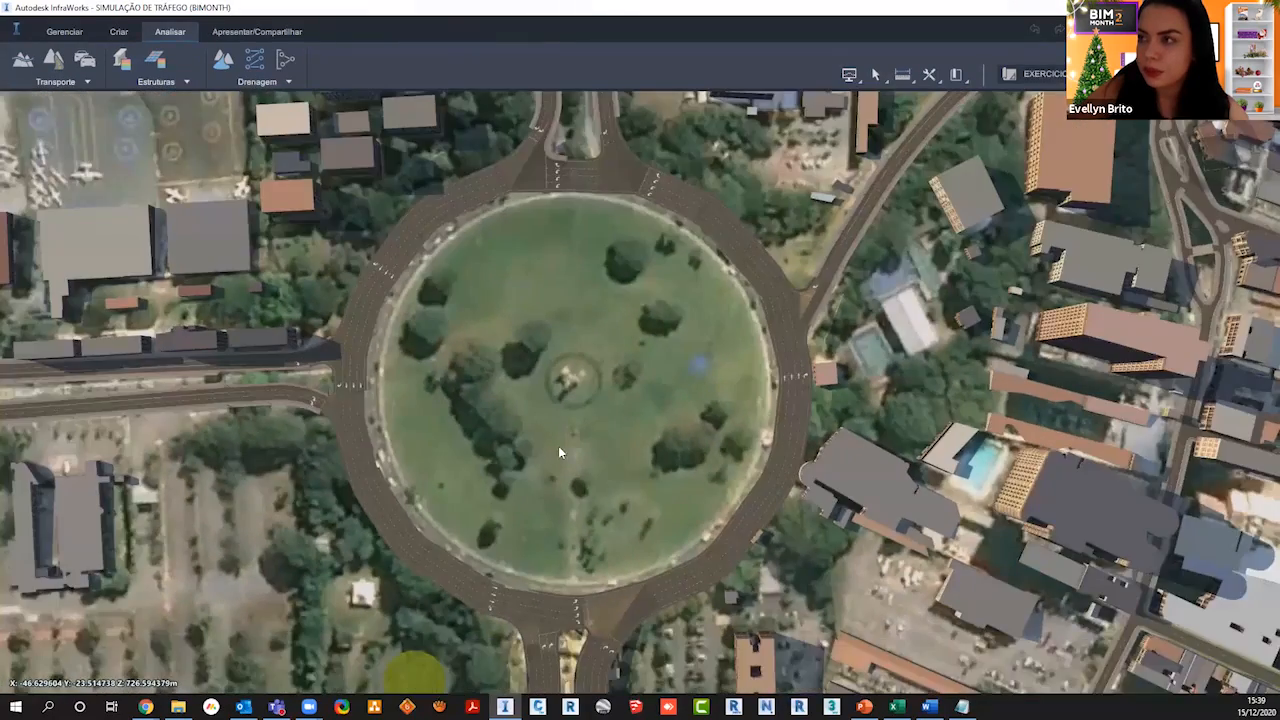
pyautogui.scroll(-1, 558, 447)
pyautogui.moveTo(547, 536); pyautogui.dragTo(558, 495)
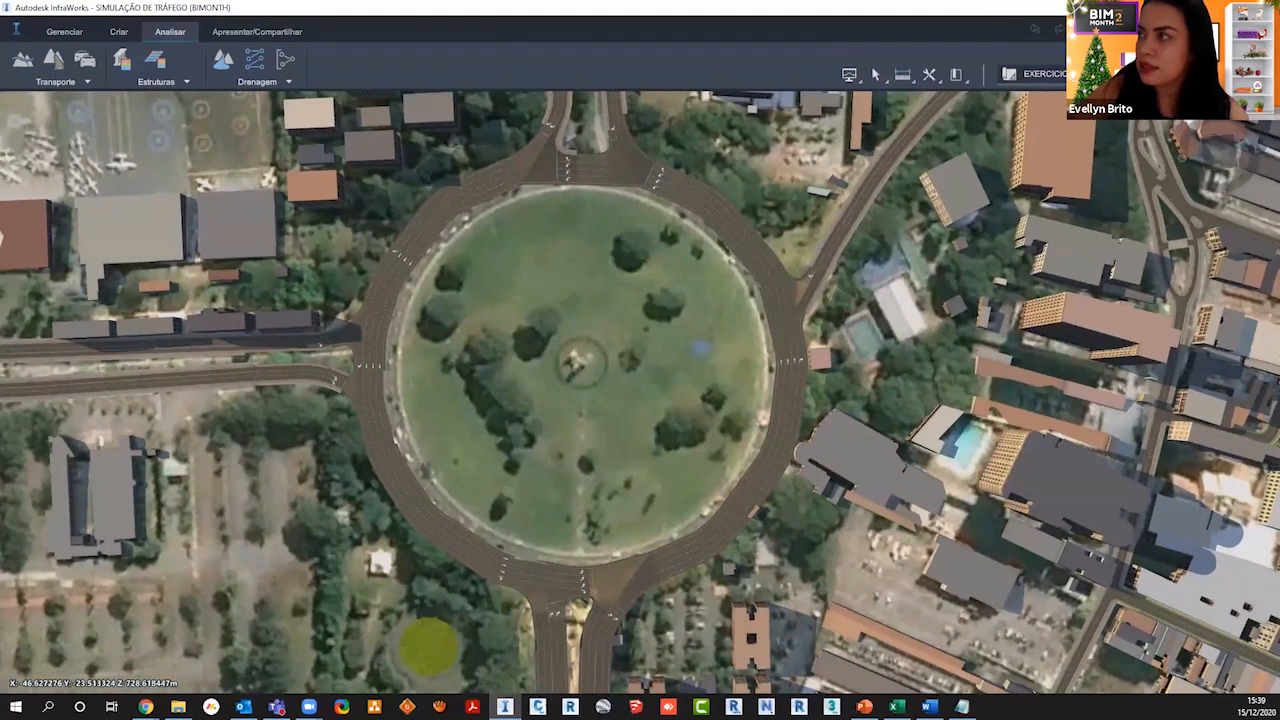
# Step: Switch to the master1 proposal and frame the whole roundabout with its approach roads
pyautogui.click(1104, 74)
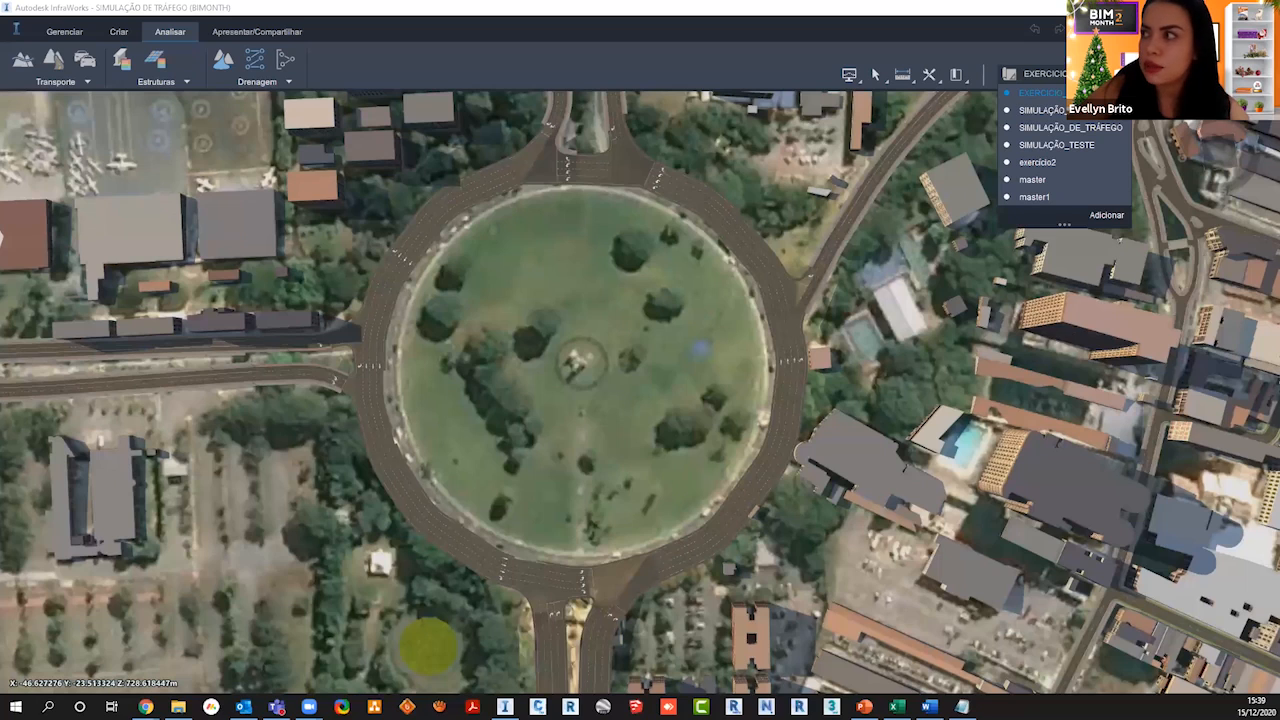
pyautogui.click(1044, 199)
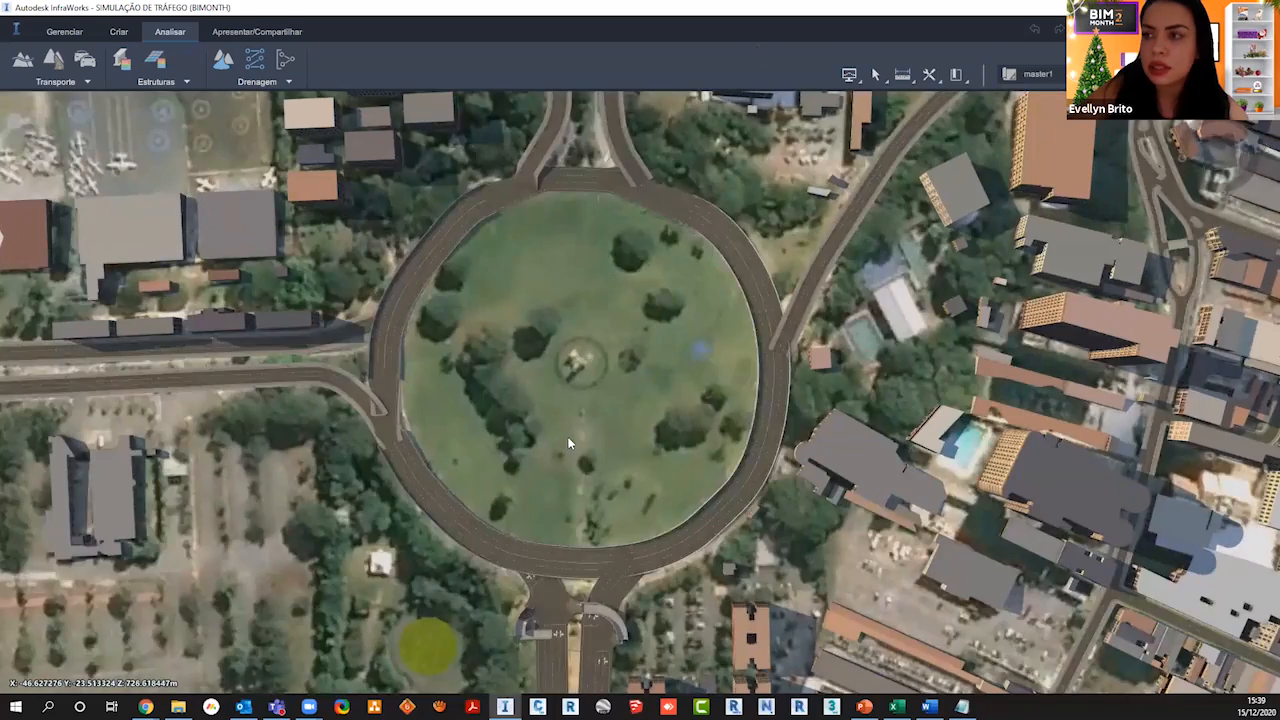
pyautogui.scroll(-1, 568, 440)
pyautogui.moveTo(543, 449); pyautogui.dragTo(538, 443)
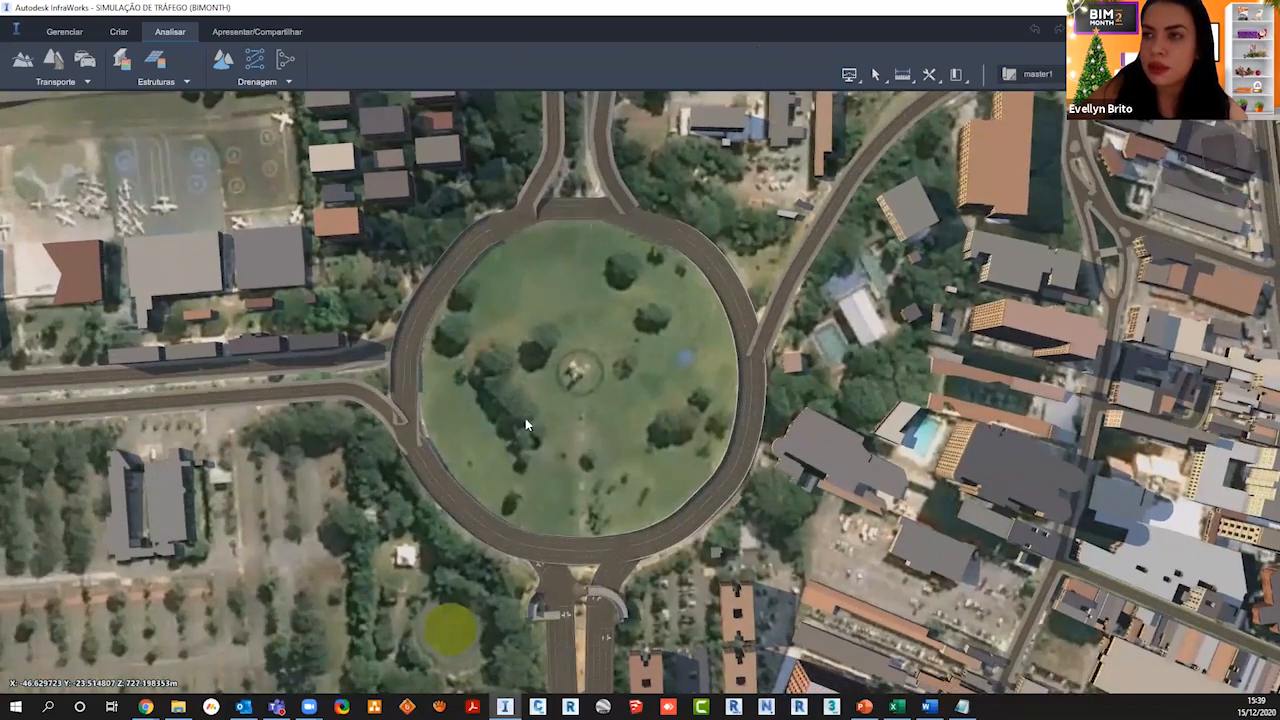
pyautogui.scroll(-1, 525, 420)
pyautogui.moveTo(525, 420); pyautogui.dragTo(533, 430, button='middle')
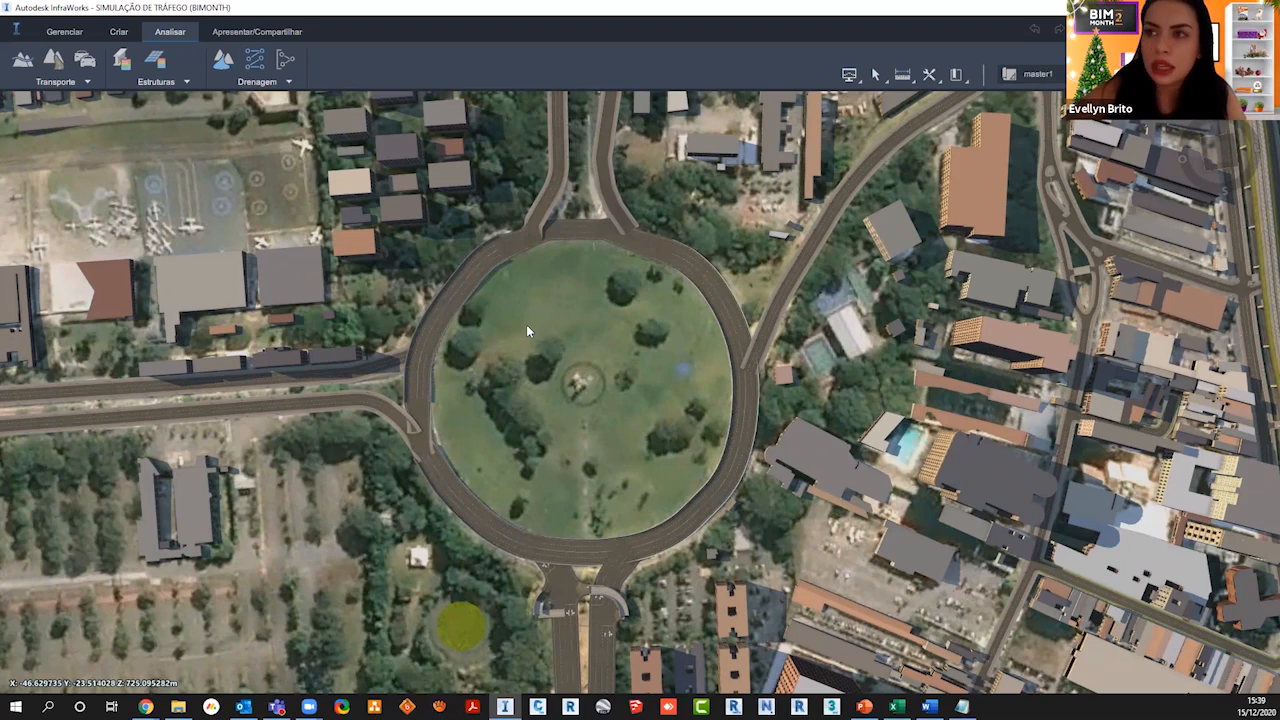
pyautogui.scroll(-1, 526, 324)
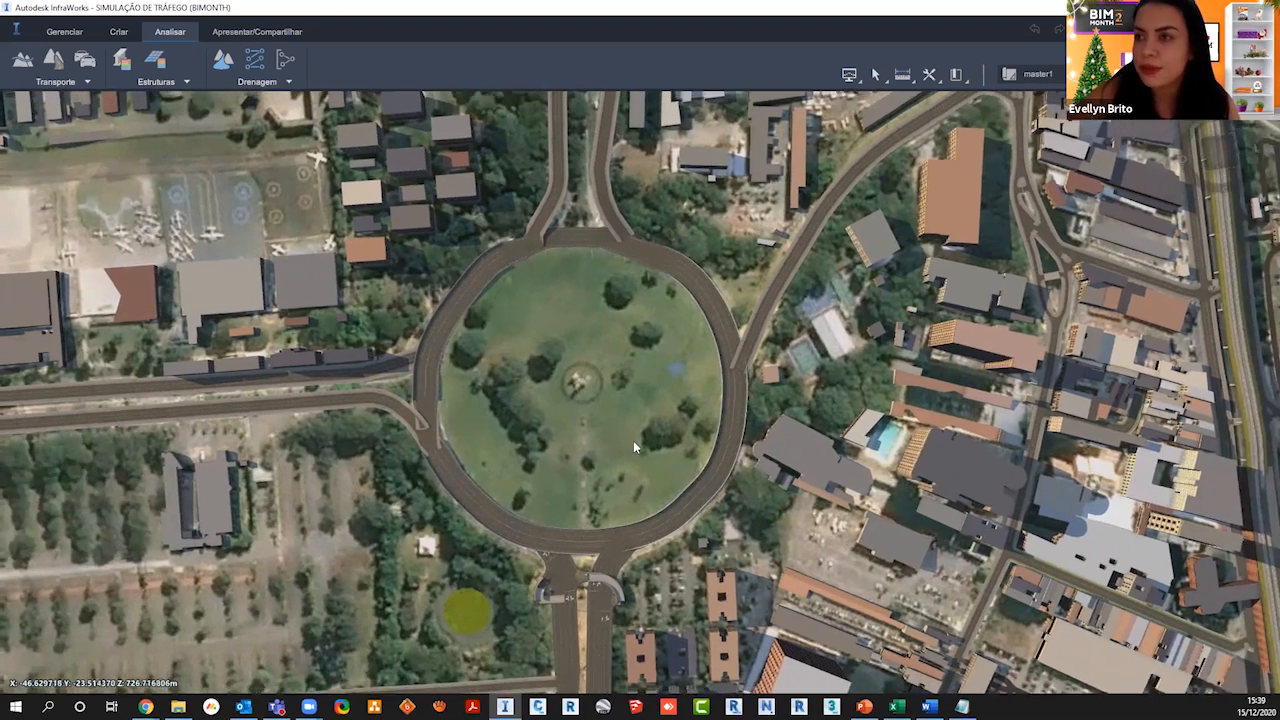
pyautogui.moveTo(633, 440); pyautogui.dragTo(657, 452, button='middle')
pyautogui.scroll(1, 345, 204)
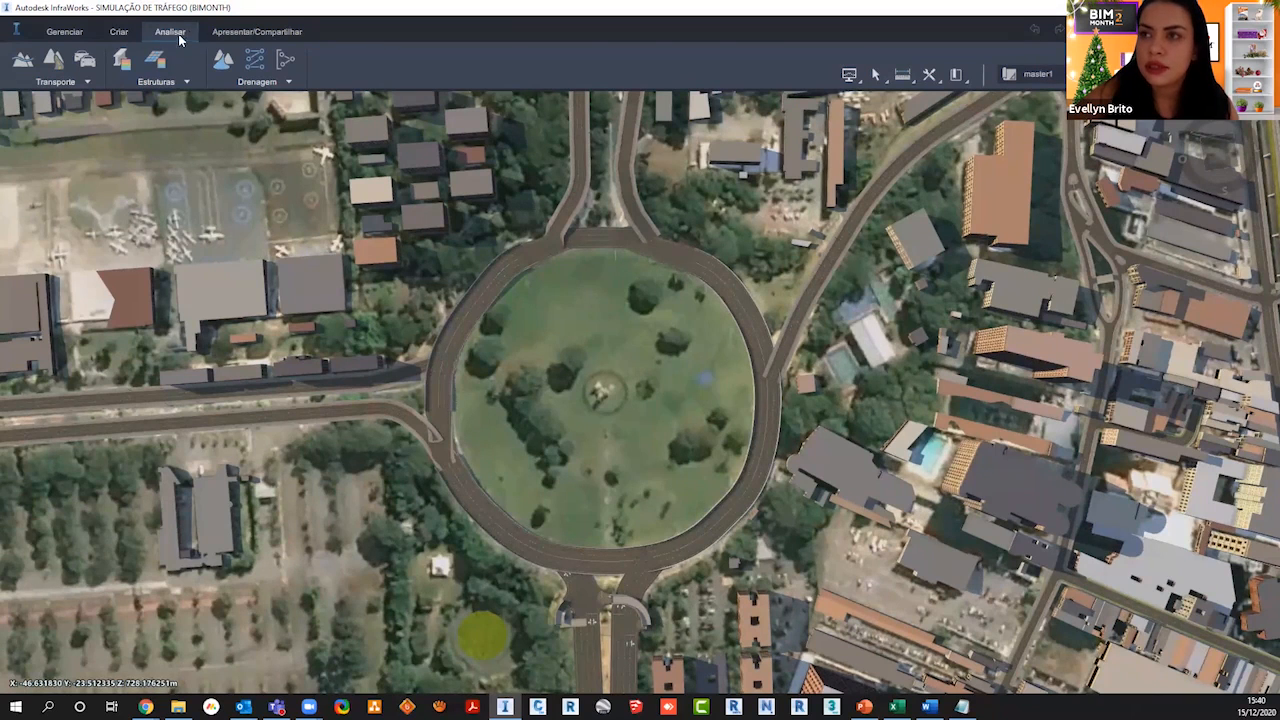
# Step: Create a six-point traffic study area enclosing the roundabout and the ends of its approach roads, and answer the road conversion prompt
pyautogui.click(88, 84)
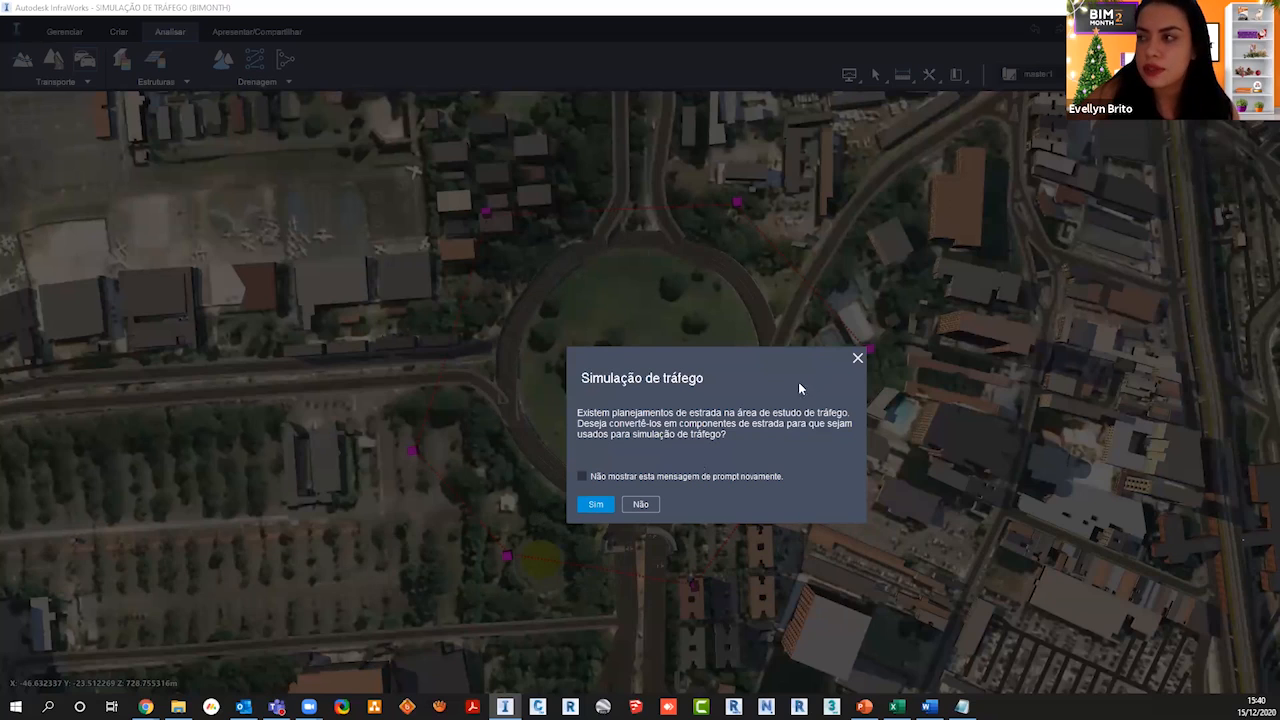
pyautogui.press('Return')
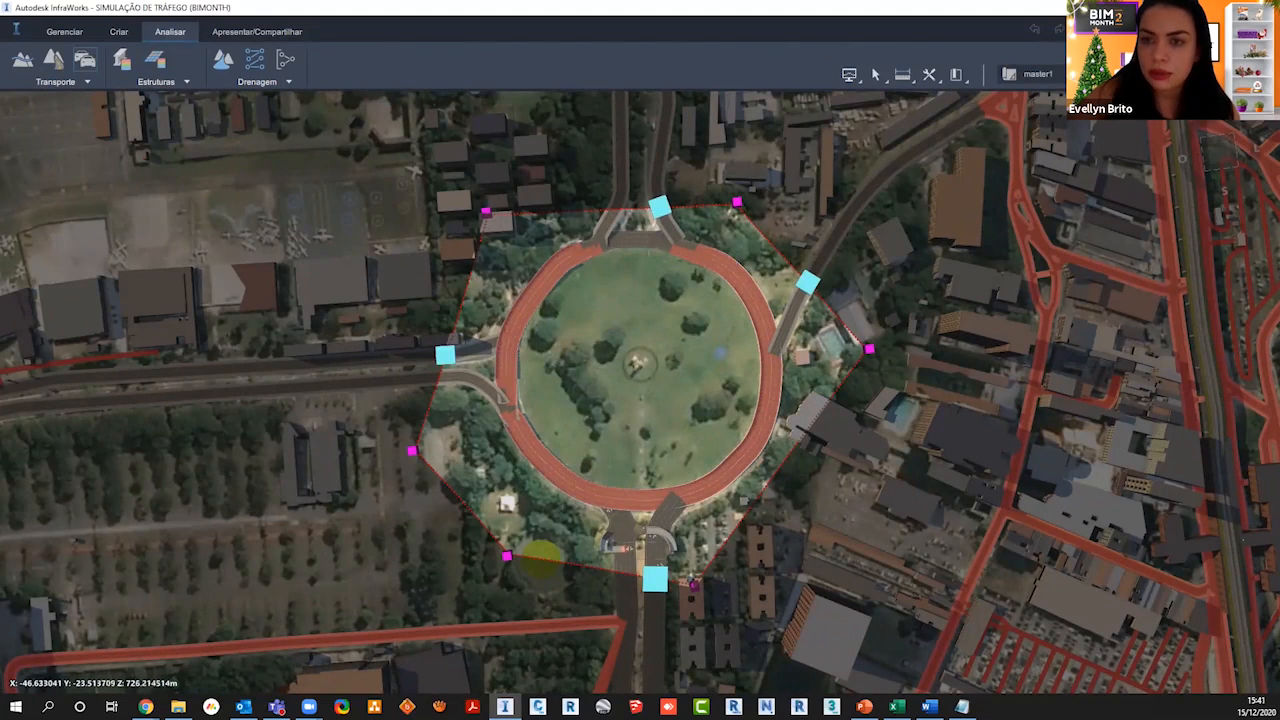
# Step: Exit the traffic simulation of the master1 proposal
pyautogui.rightClick(571, 305)
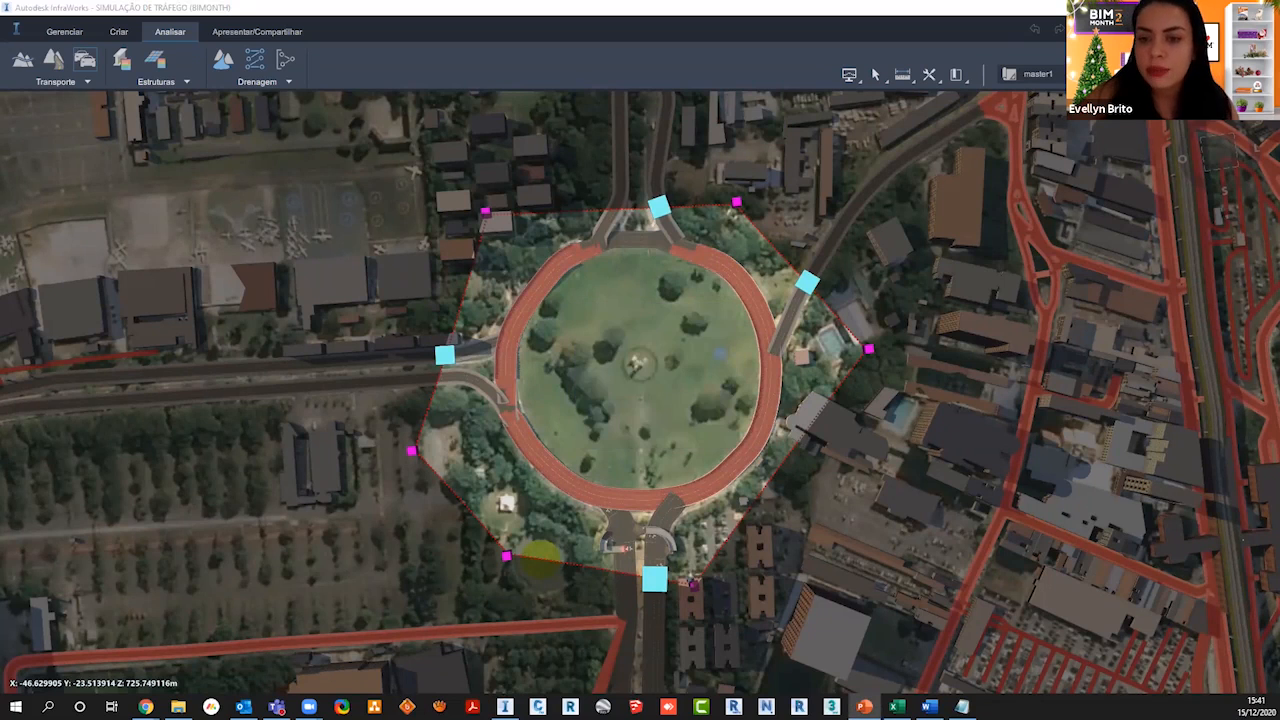
pyautogui.rightClick(686, 330)
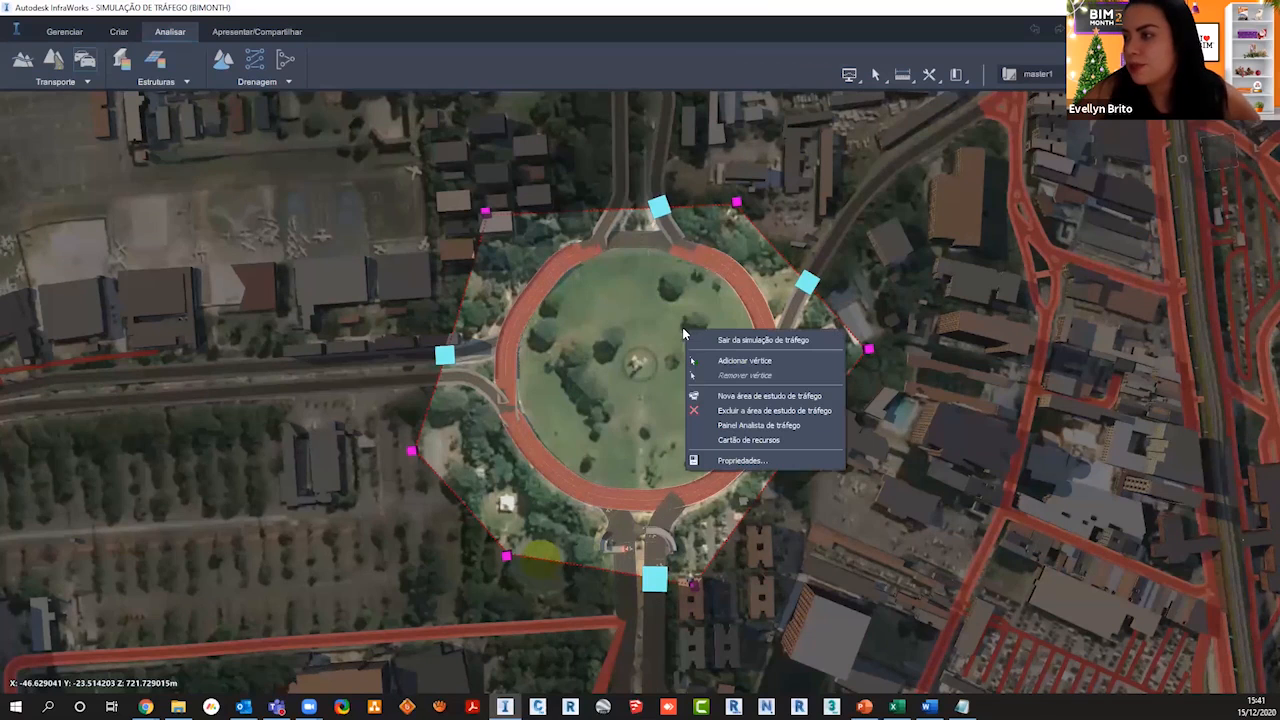
pyautogui.click(763, 340)
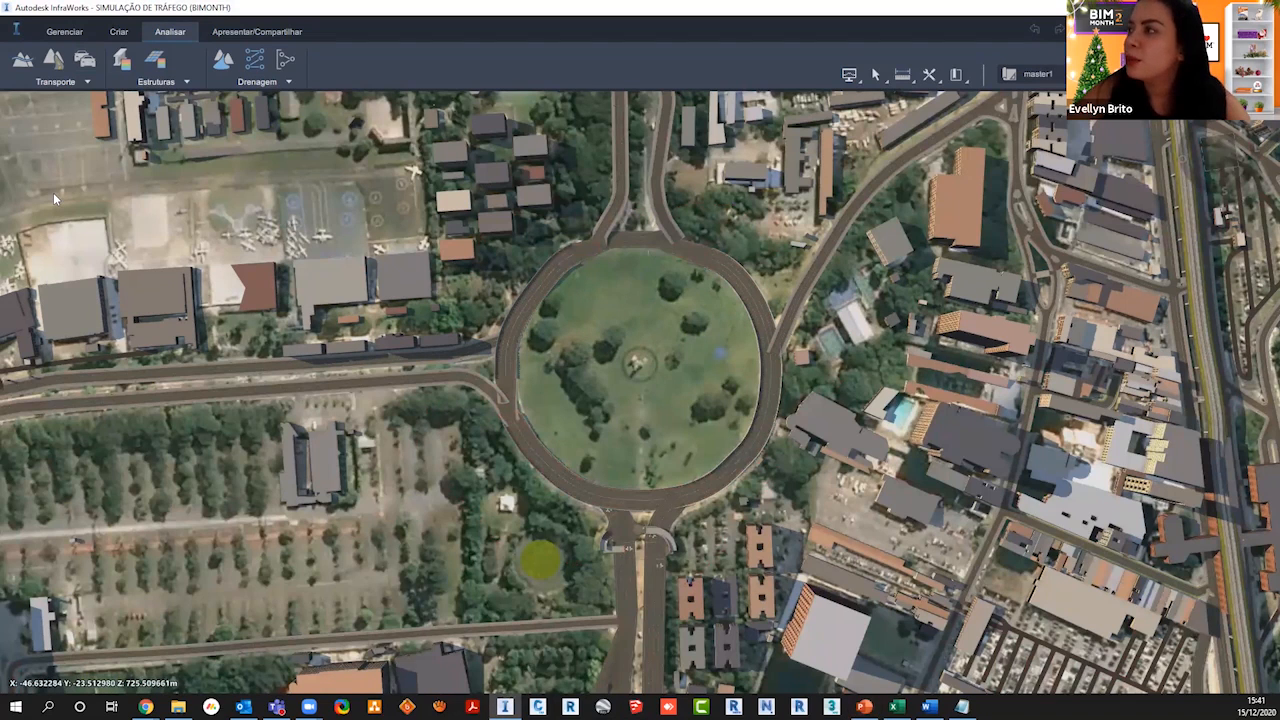
# Step: Switch to the first EXERCICIO proposal, frame its roundabout, and start the traffic simulation there
pyautogui.click(1030, 74)
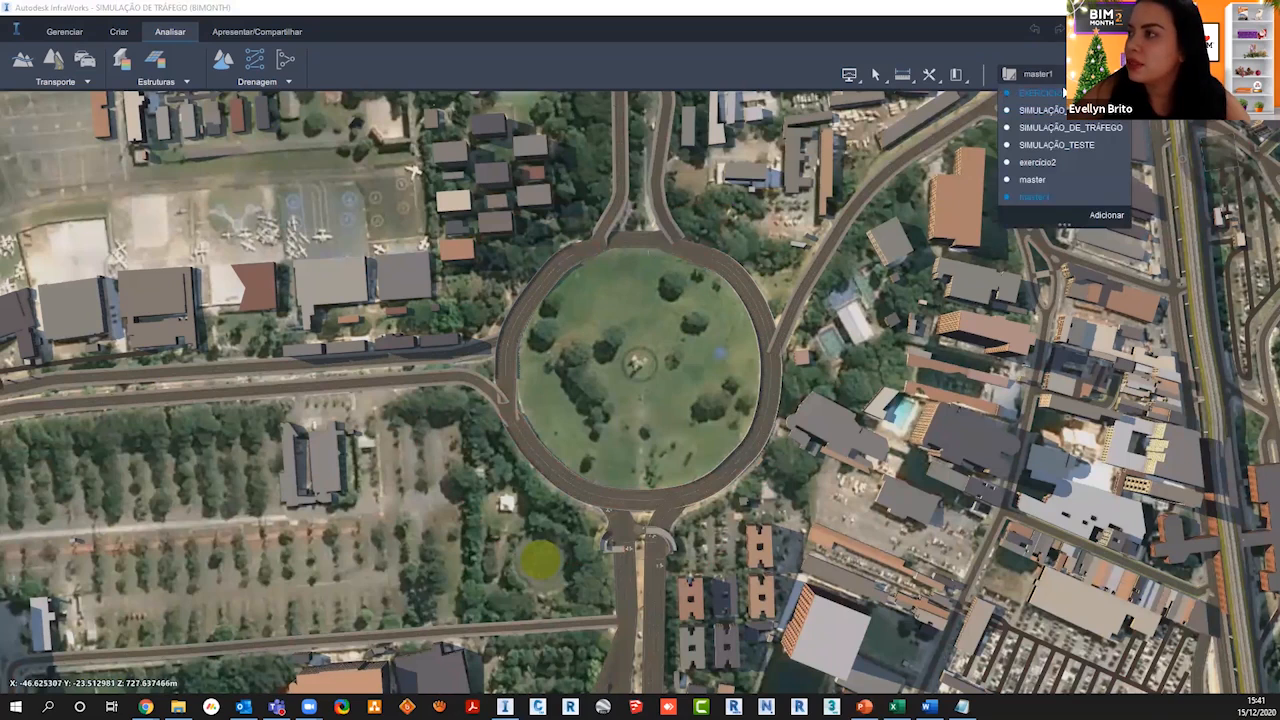
pyautogui.click(1066, 93)
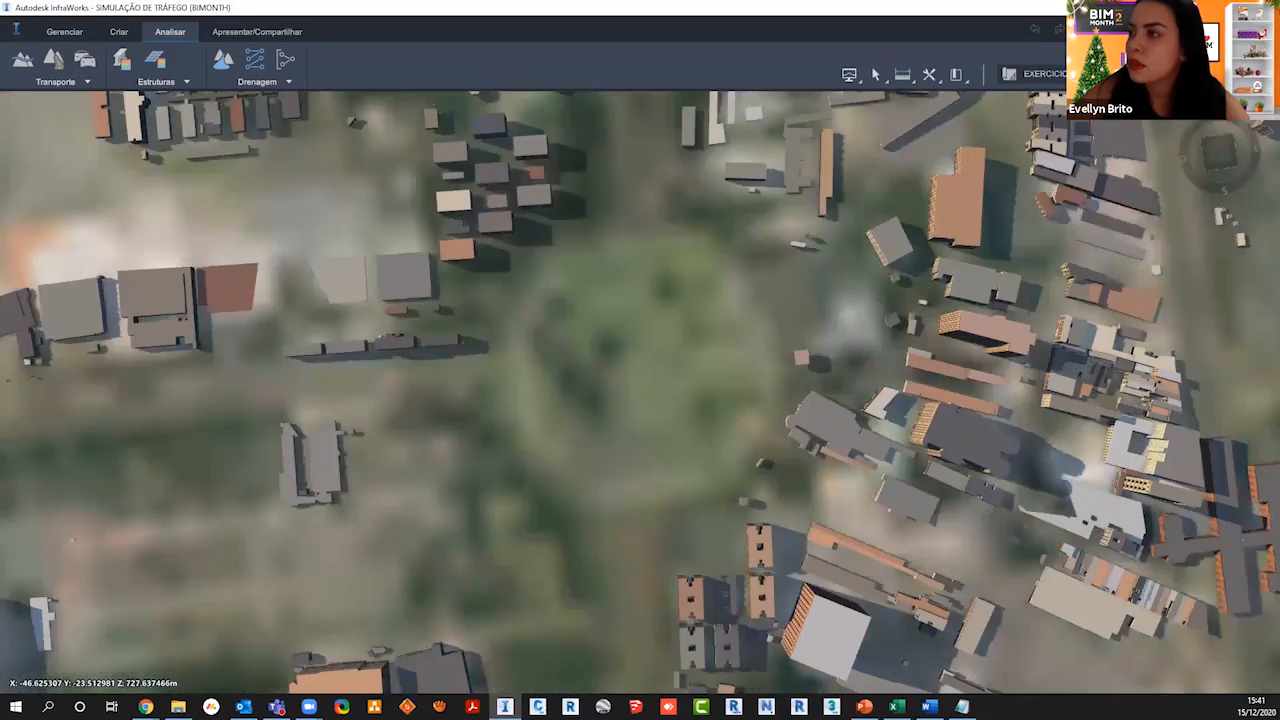
pyautogui.scroll(5, 746, 331)
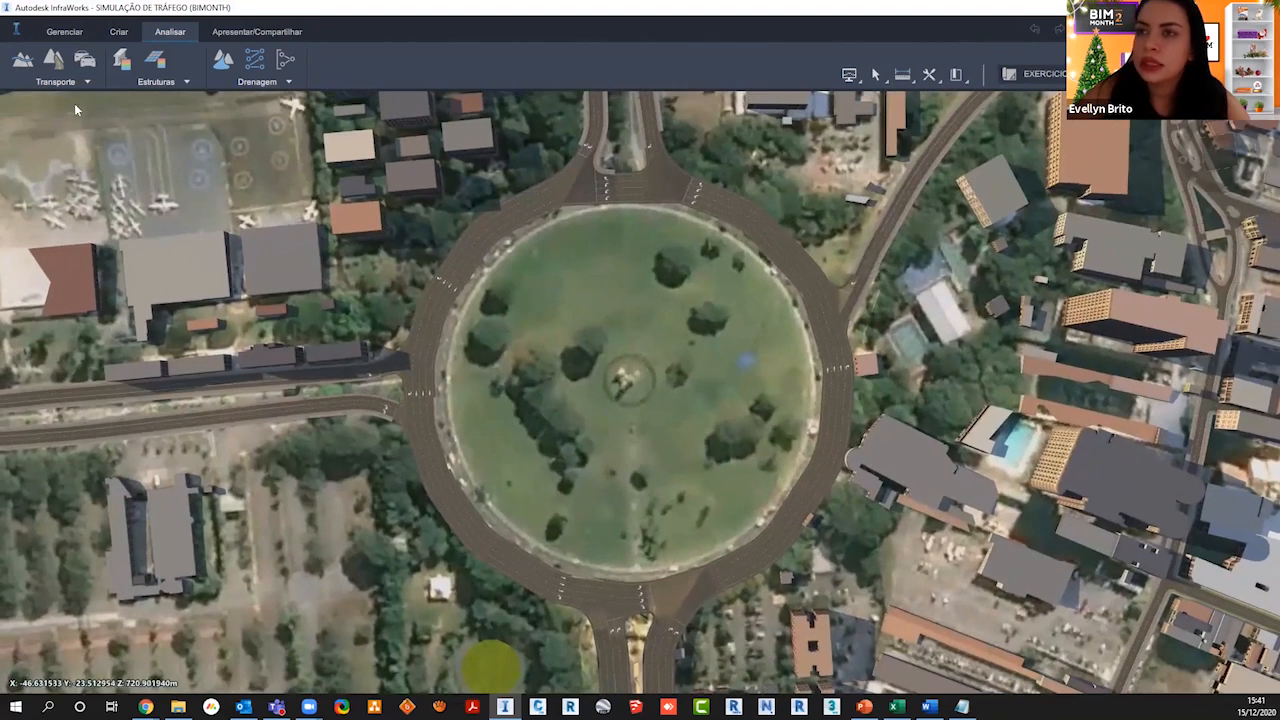
pyautogui.click(81, 86)
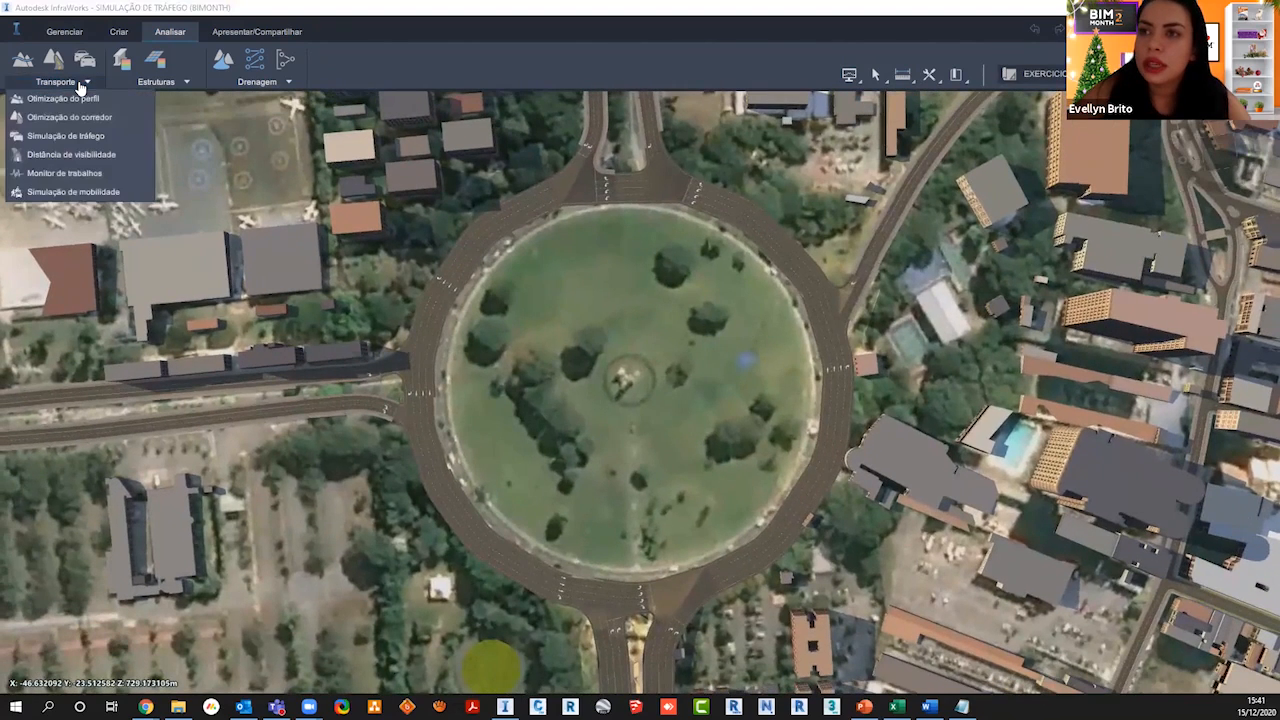
pyautogui.click(60, 135)
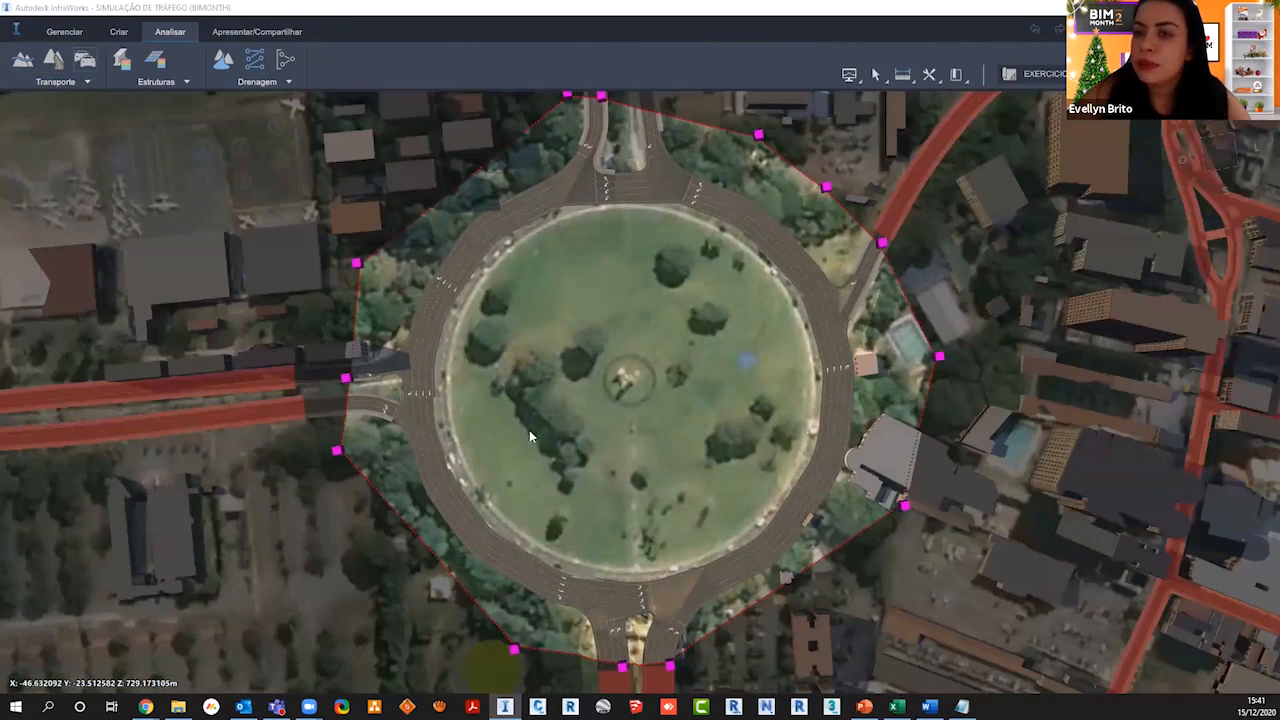
# Step: Draw a second traffic study area boundary around the roundabout, crossing the ends of its approach roads
pyautogui.scroll(-2, 645, 378)
pyautogui.rightClick(624, 348)
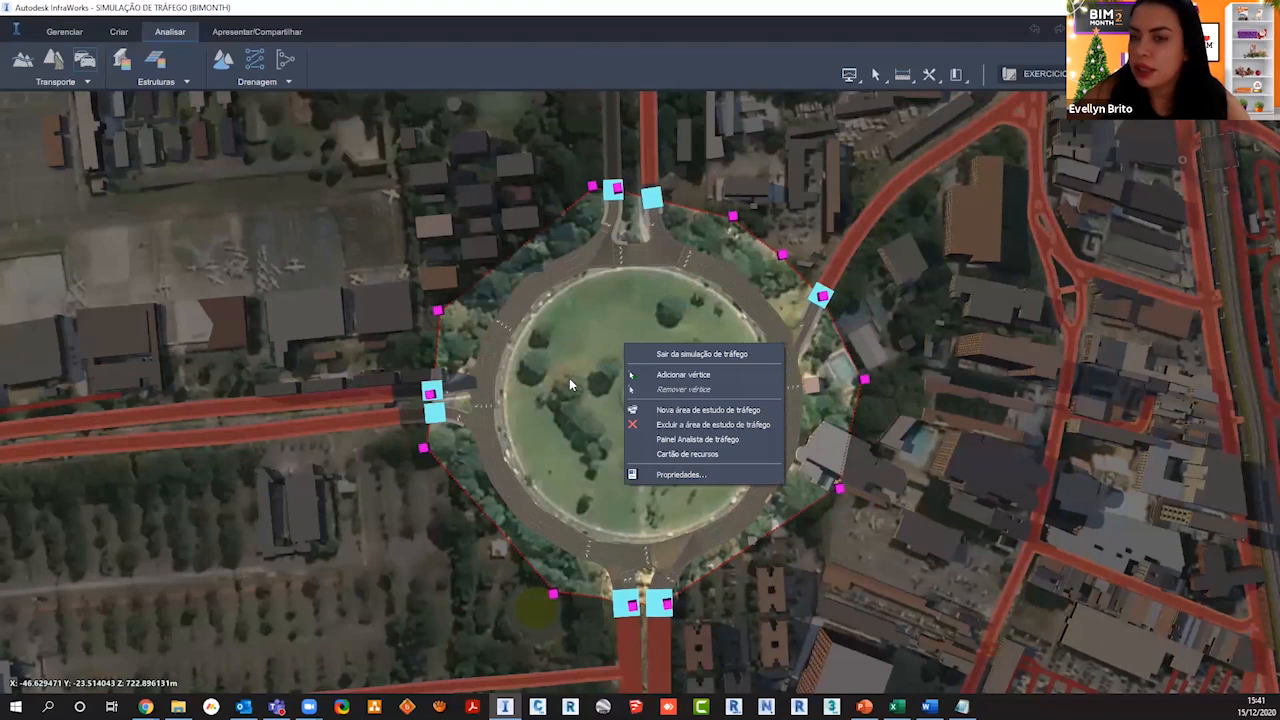
pyautogui.click(673, 412)
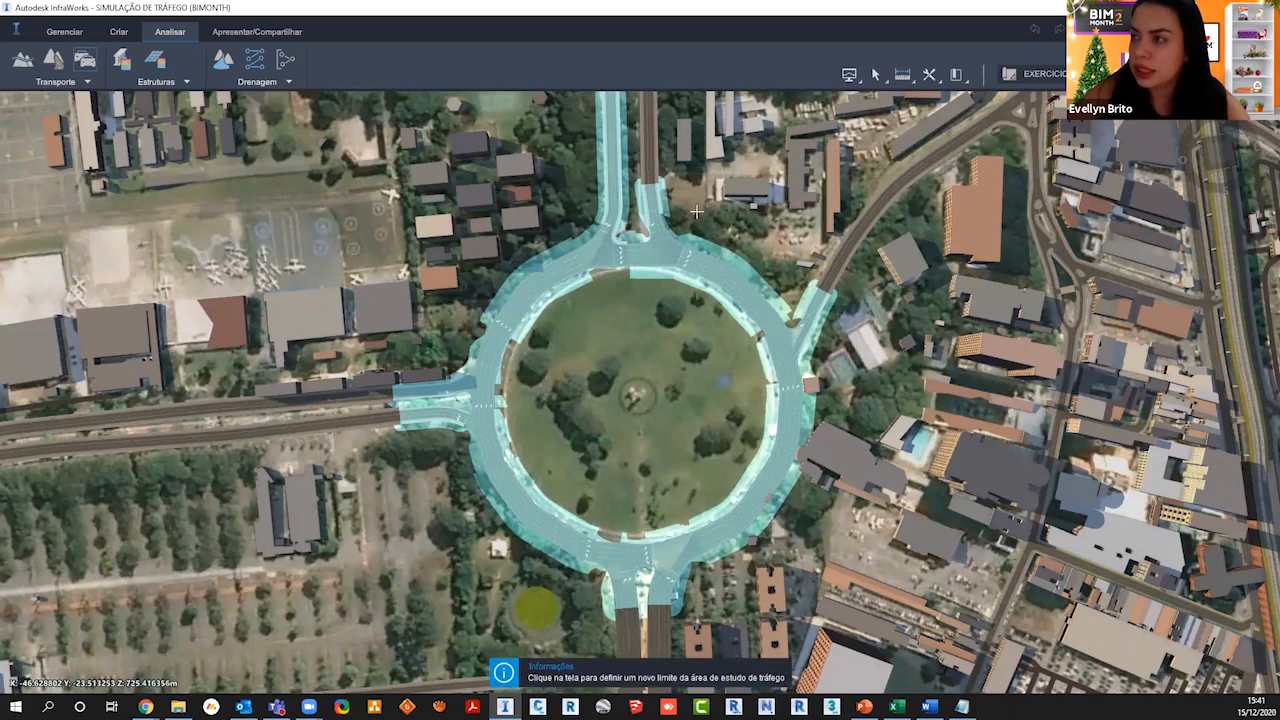
pyautogui.click(697, 210)
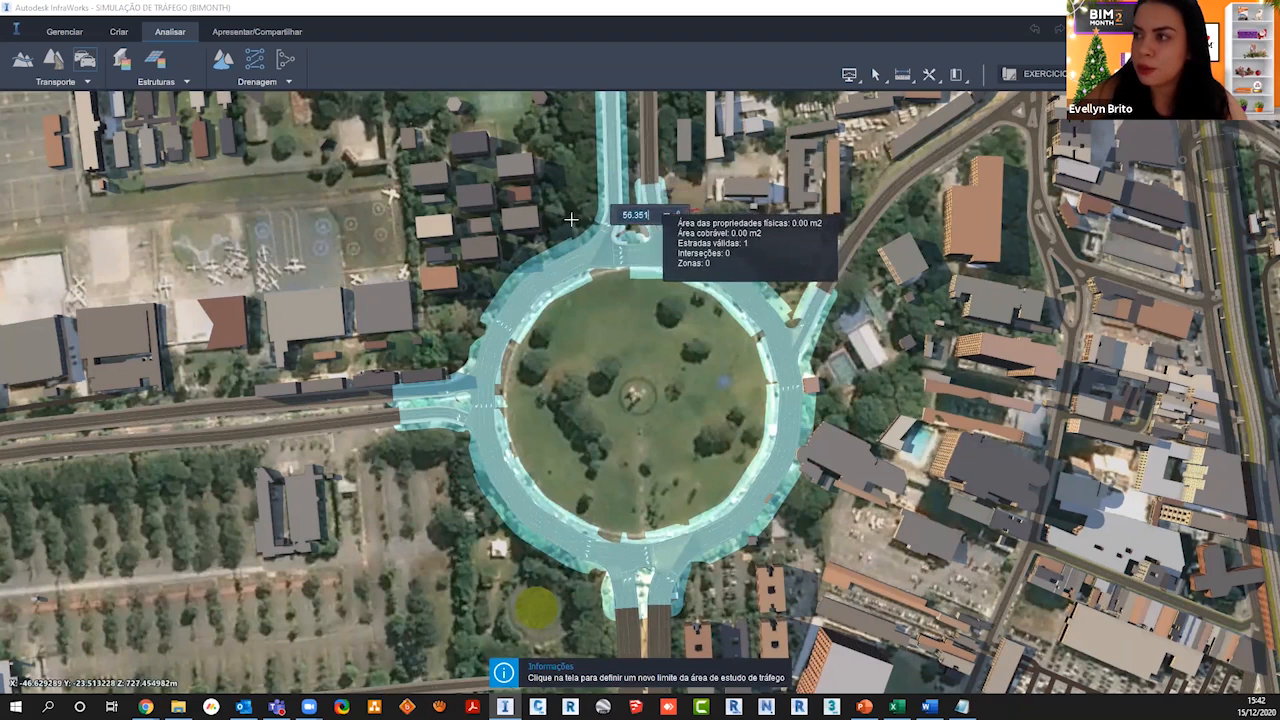
pyautogui.click(612, 207)
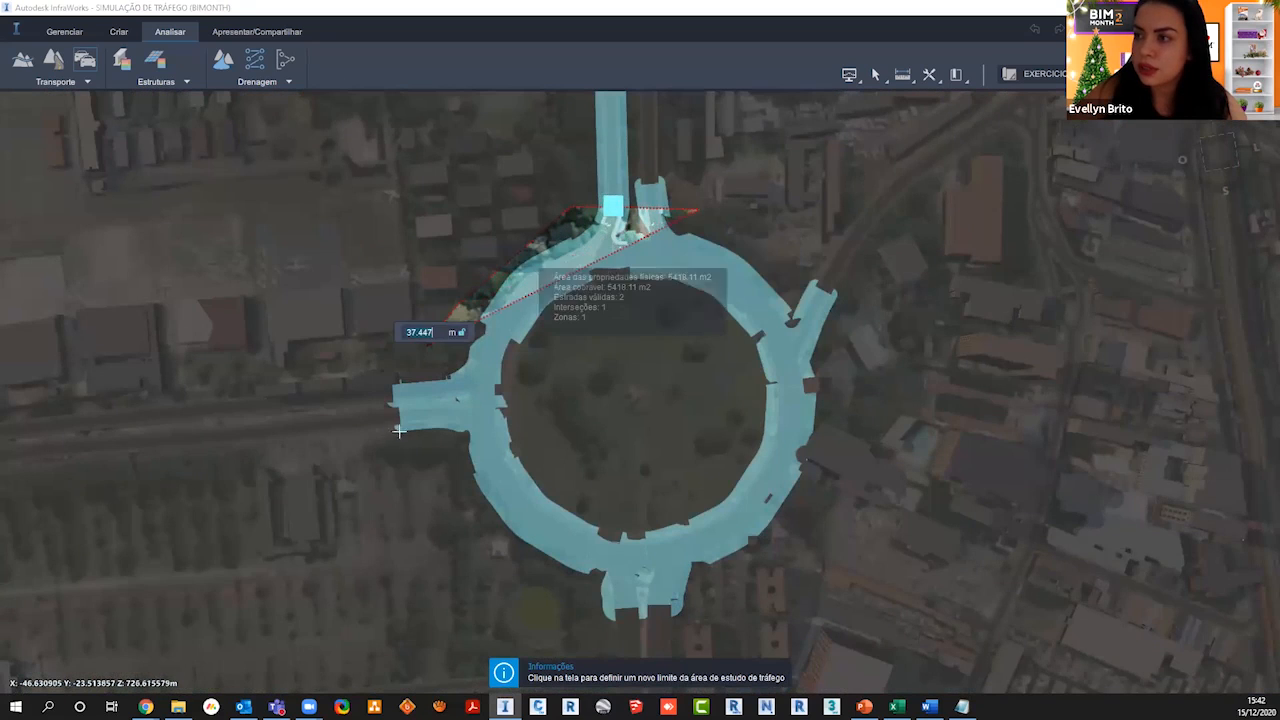
pyautogui.click(407, 443)
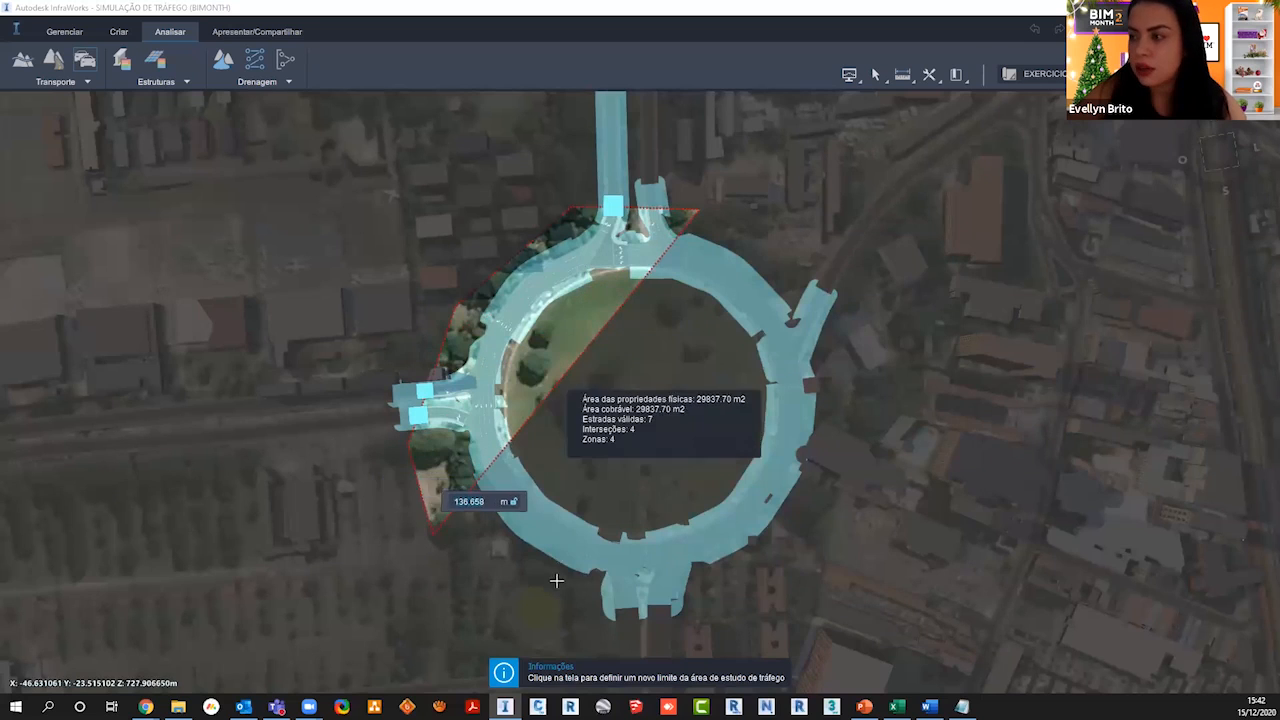
pyautogui.click(570, 543)
pyautogui.click(705, 588)
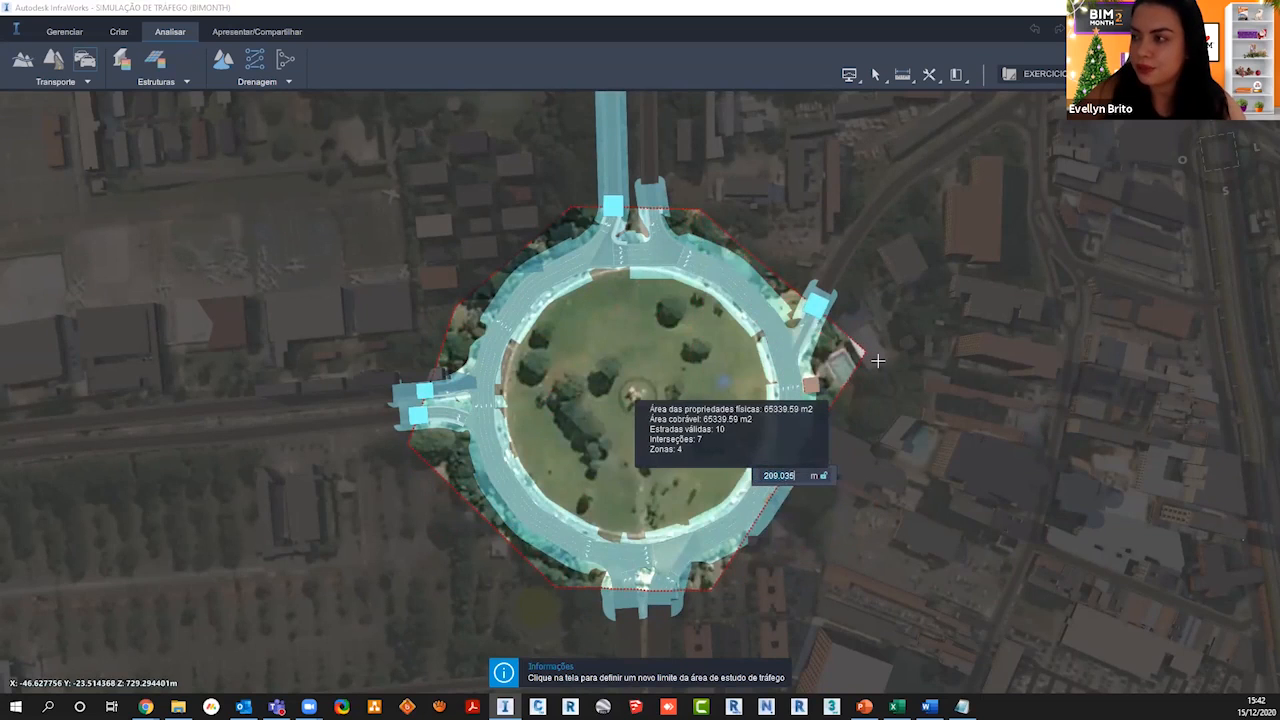
pyautogui.click(874, 360)
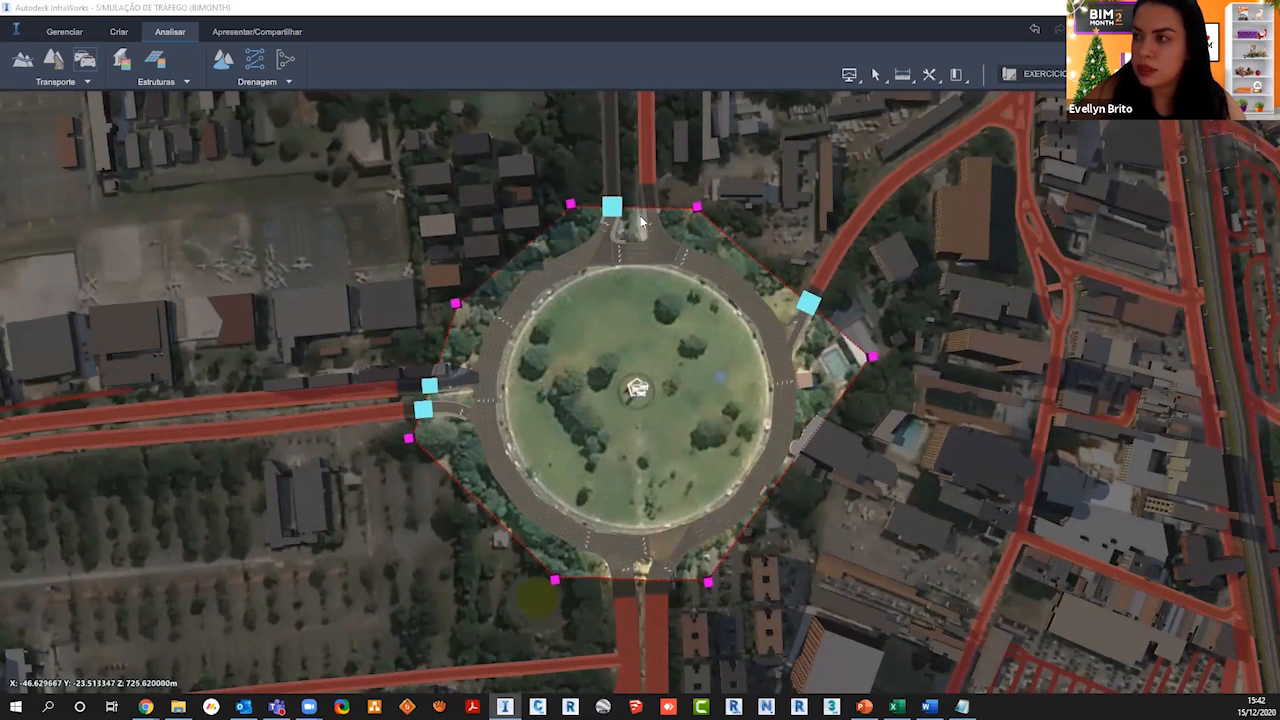
# Step: Delete the newly drawn second traffic study area around the roundabout
pyautogui.rightClick(636, 340)
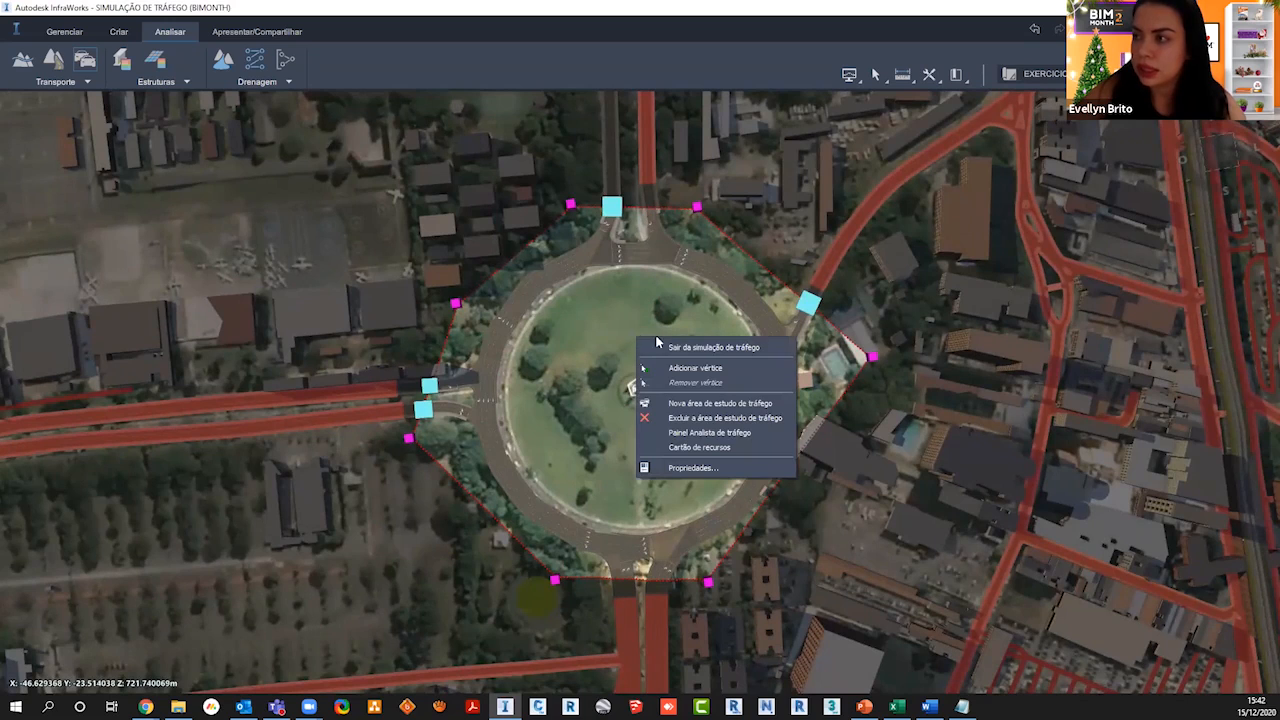
pyautogui.click(683, 418)
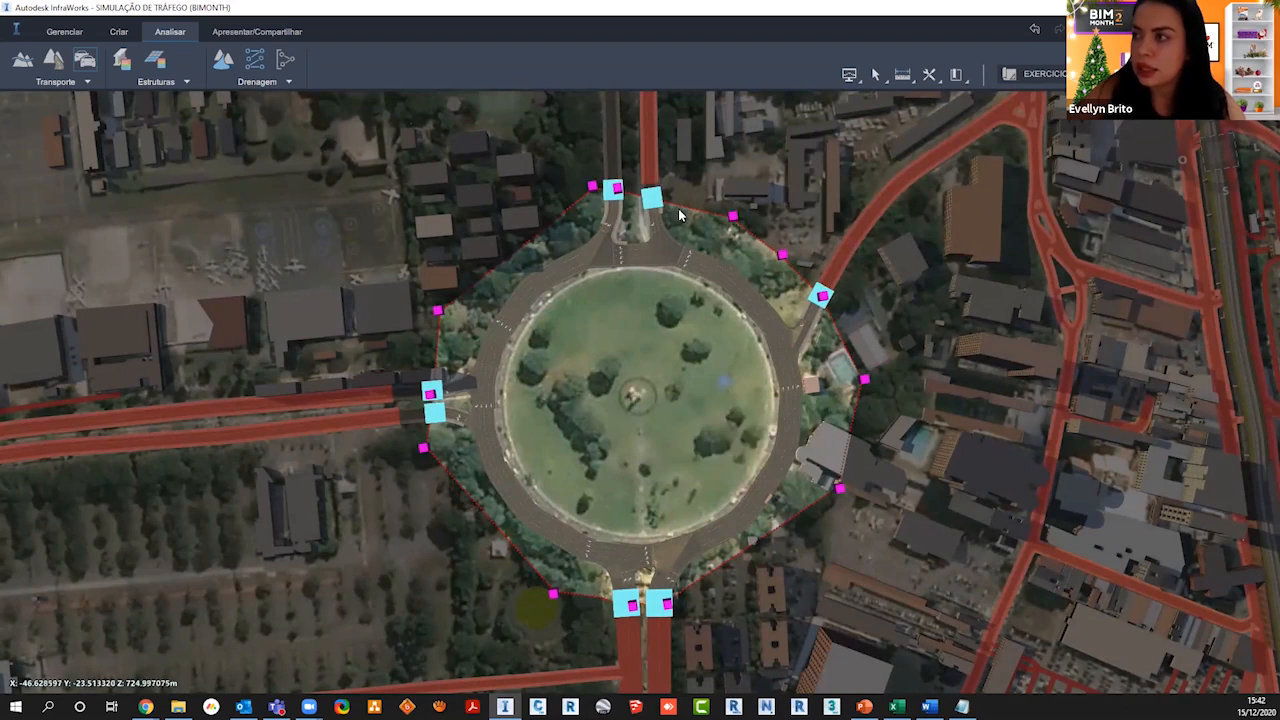
pyautogui.moveTo(651, 204)
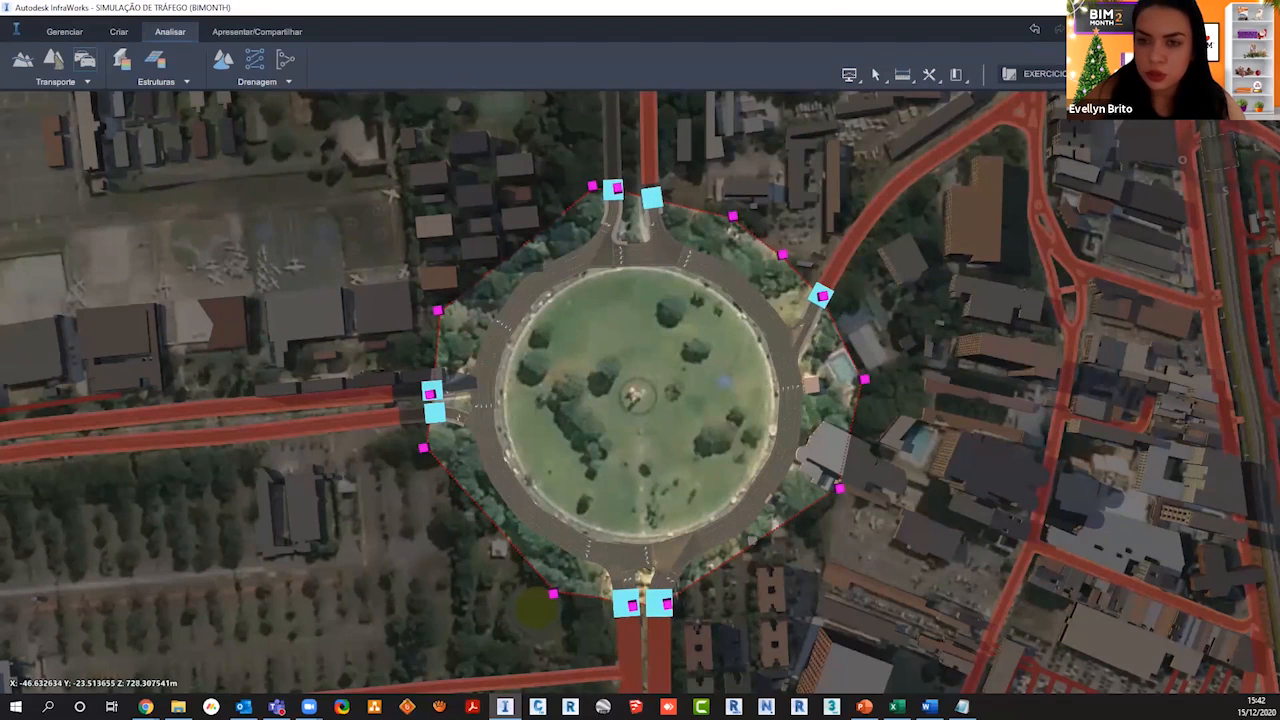
# Step: Bring up the settings of Área de estudo de tráfego 1 and place them beside the roundabout
pyautogui.hotkey('alt', 'Tab')
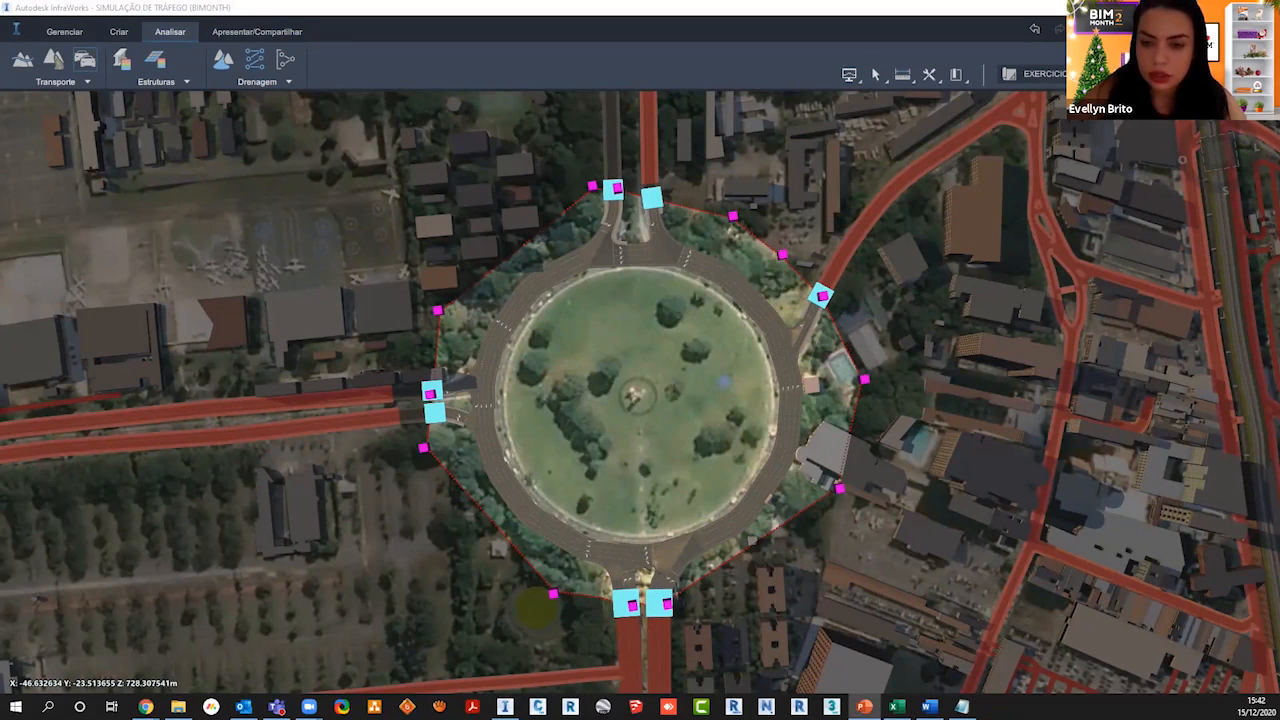
pyautogui.hotkey('alt', 'Tab')
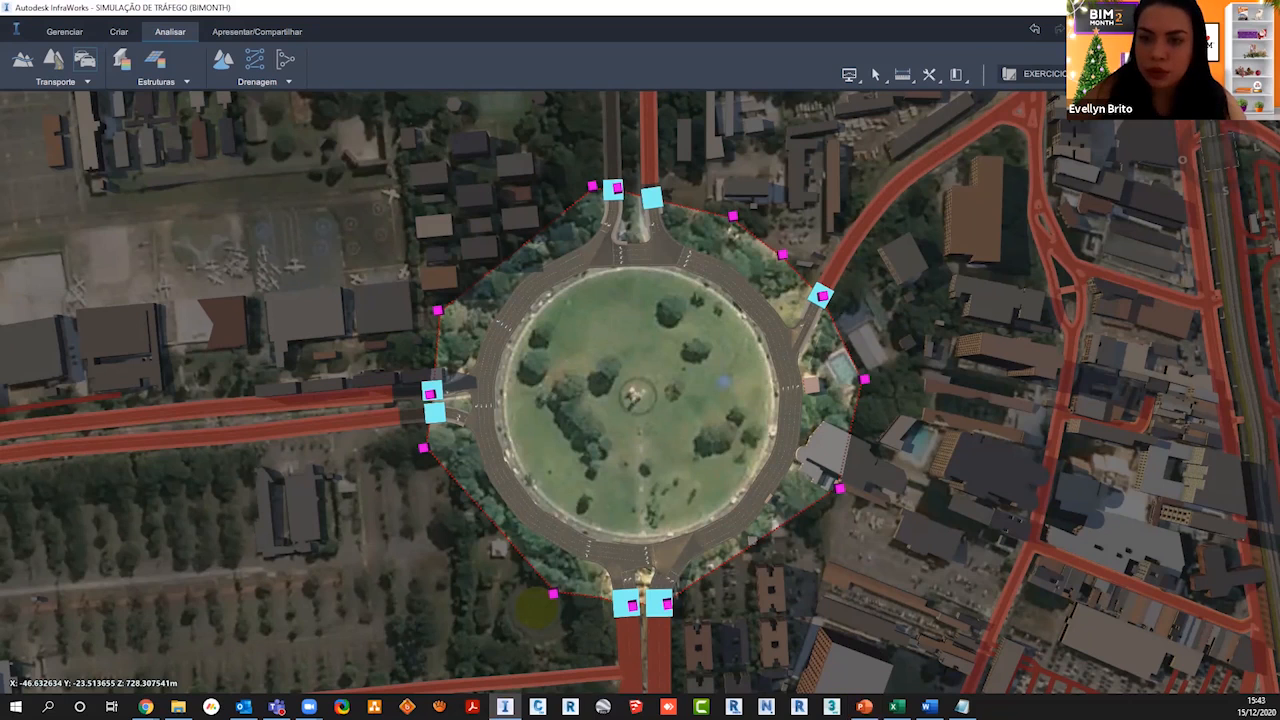
pyautogui.moveTo(0, 172); pyautogui.dragTo(1016, 232)
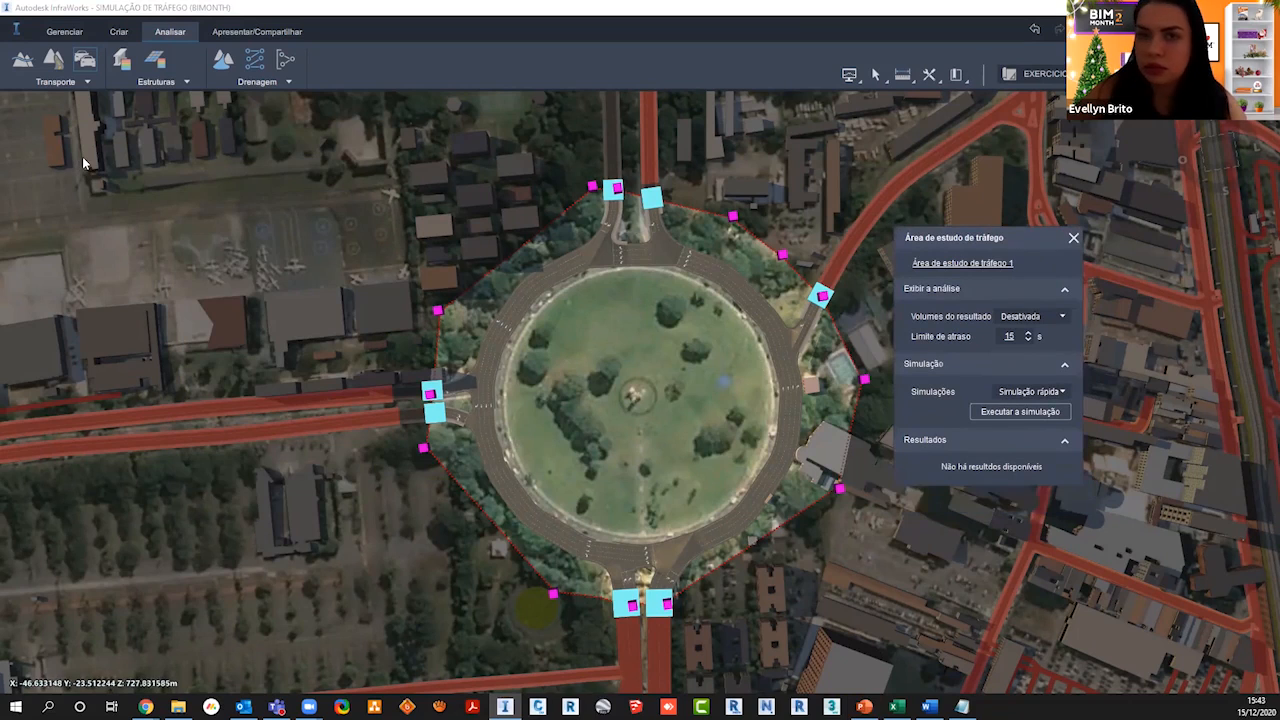
pyautogui.click(74, 82)
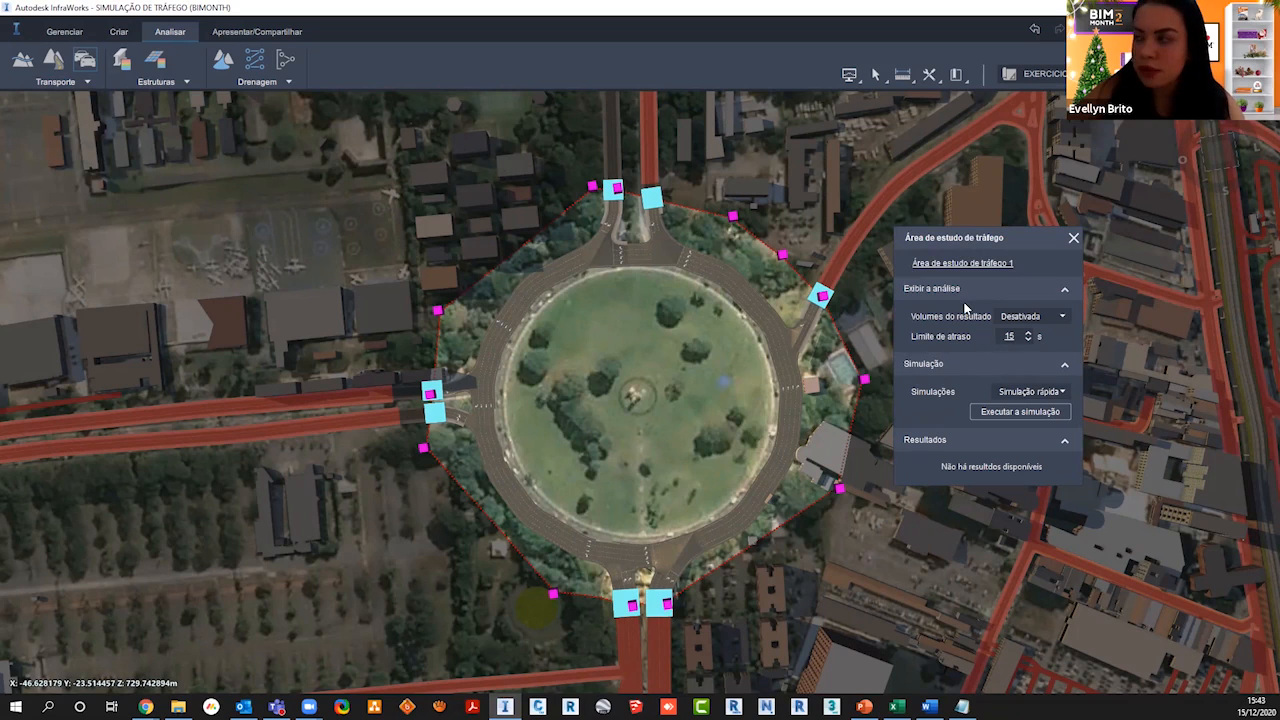
# Step: Examine the available result volume display options and simulation types of the study area
pyautogui.click(1062, 318)
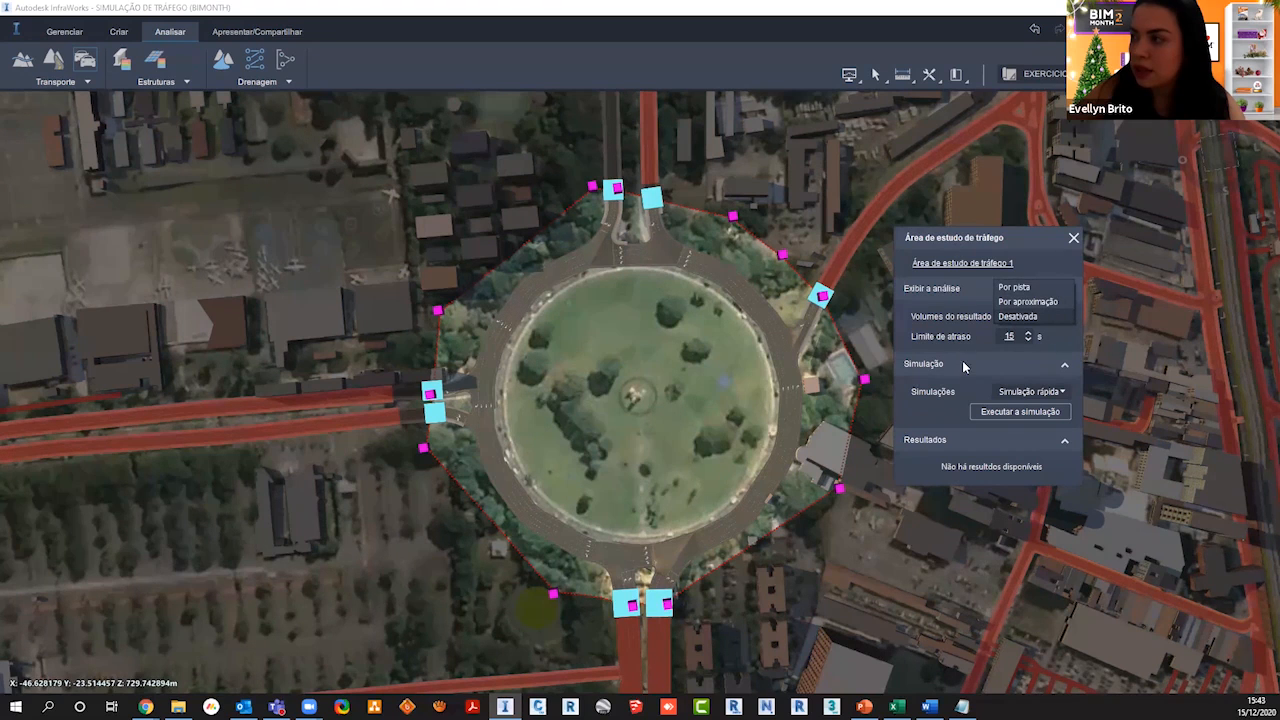
pyautogui.click(1063, 392)
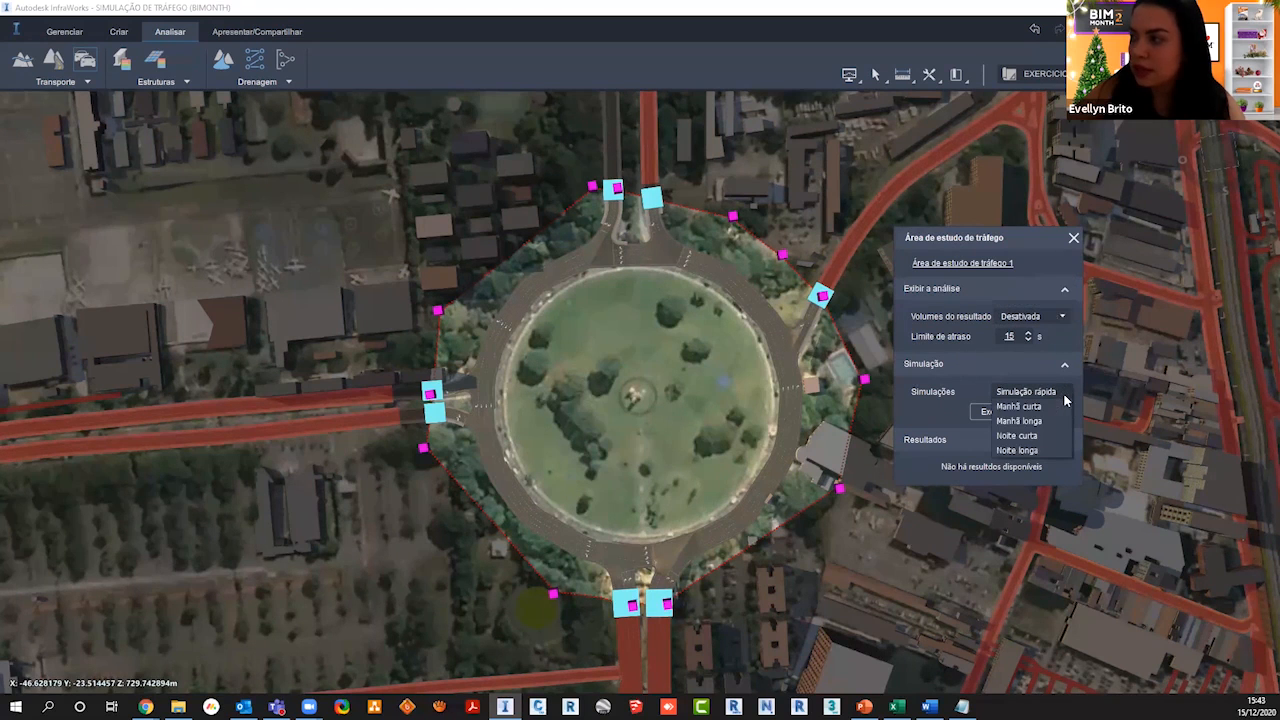
pyautogui.click(985, 374)
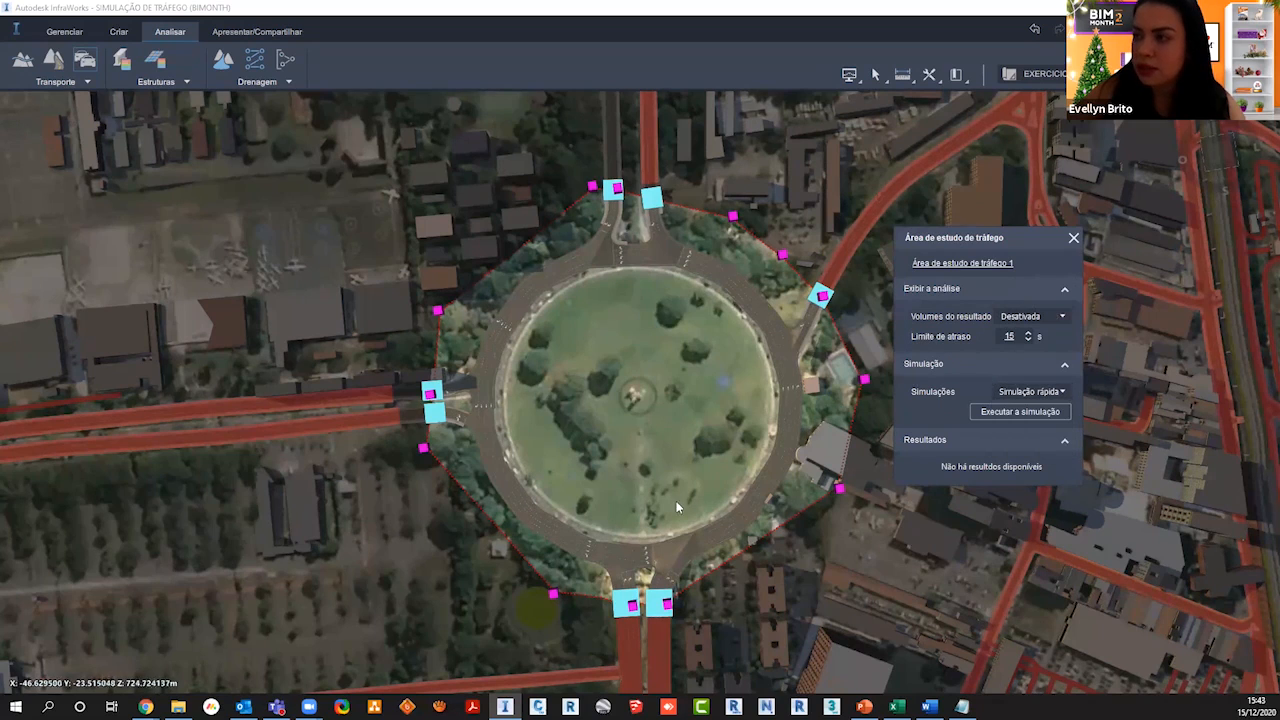
# Step: Set the result volumes to Por pista and run the Simulação rápida for the study area
pyautogui.scroll(3, 636, 478)
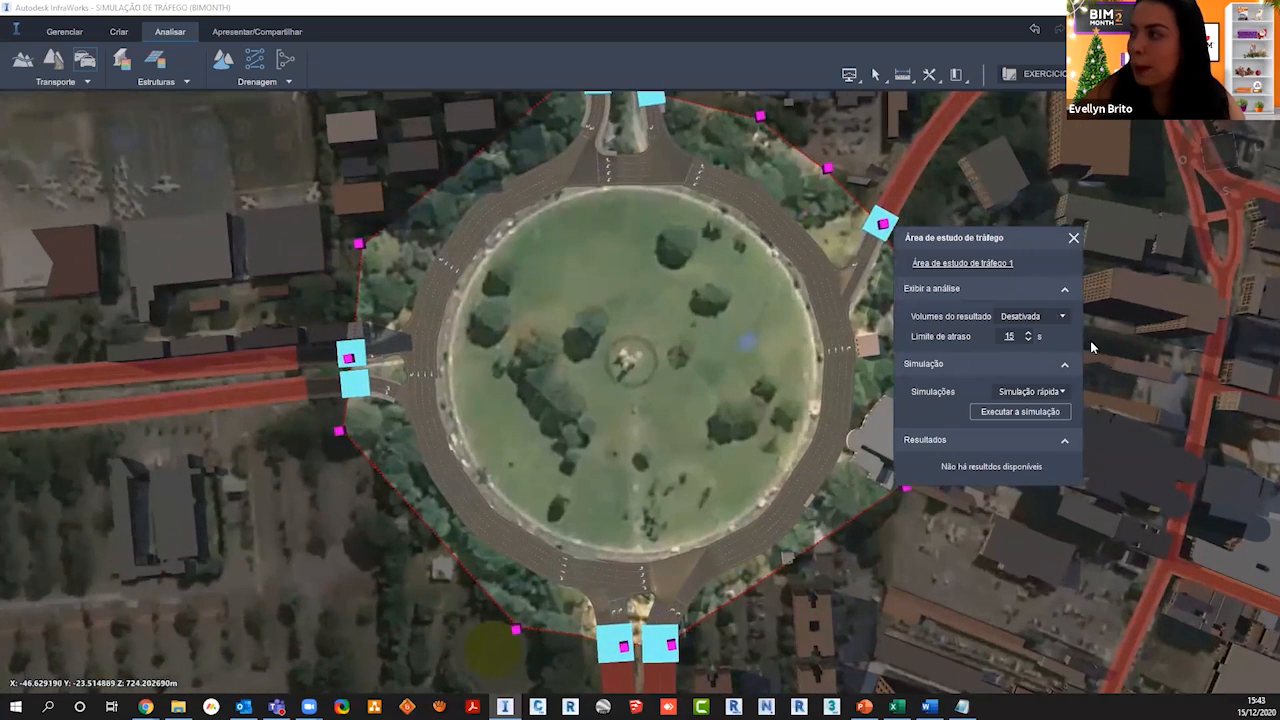
pyautogui.click(1064, 317)
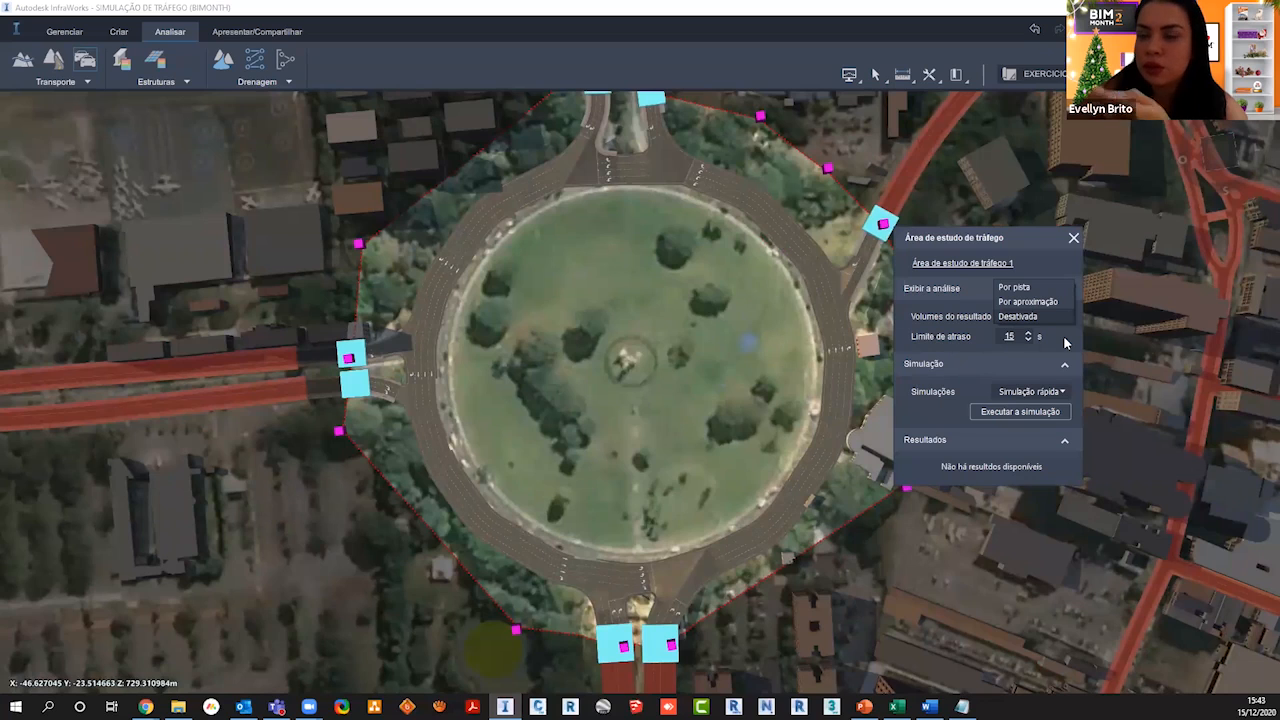
pyautogui.click(1022, 288)
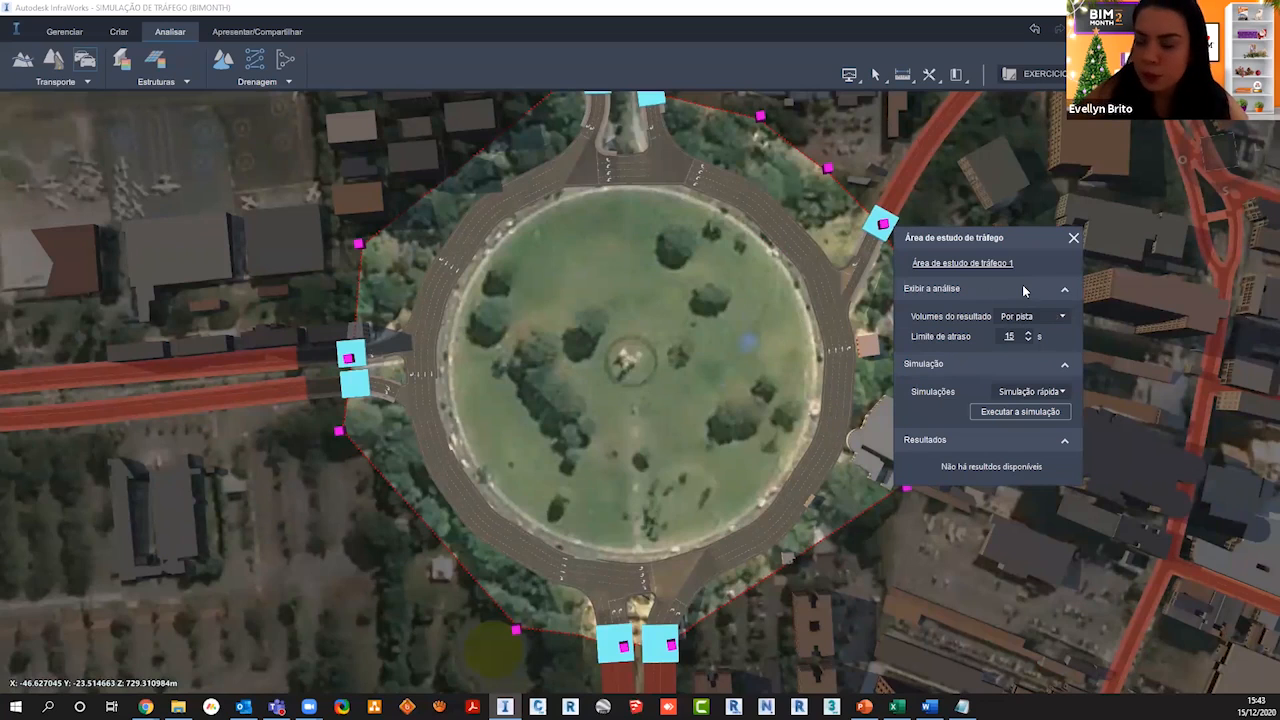
pyautogui.click(1020, 411)
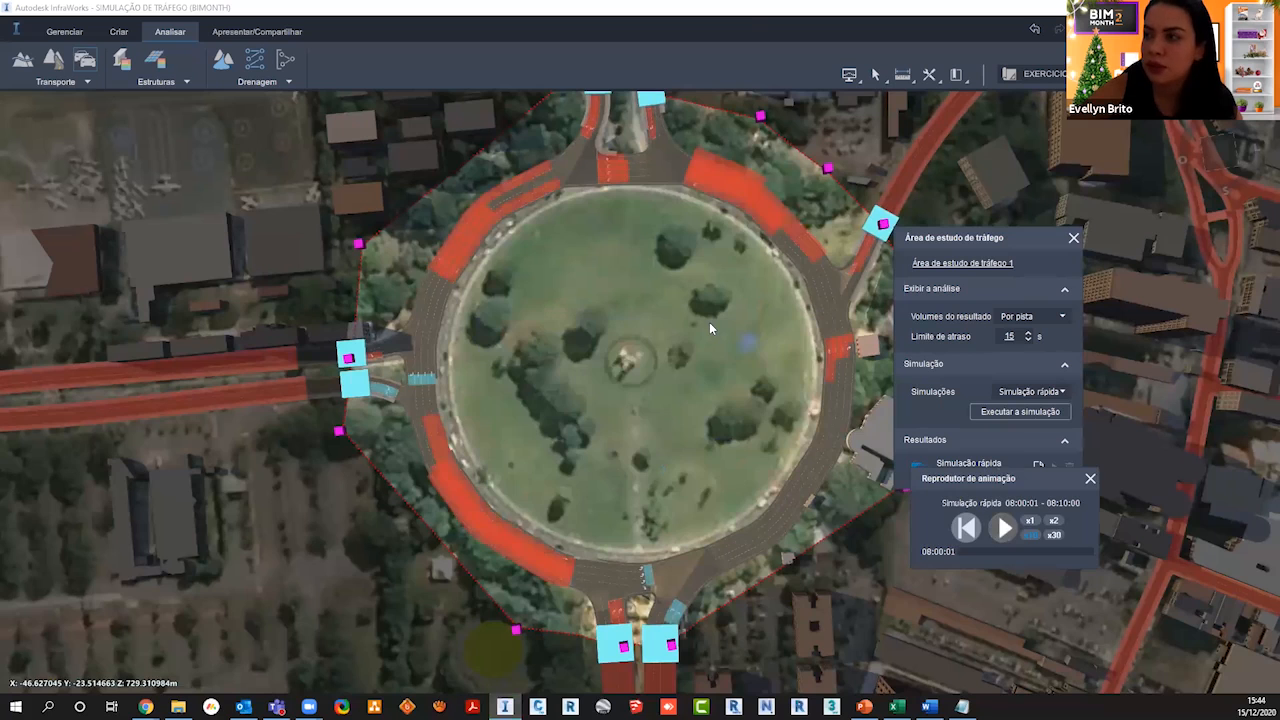
# Step: Dock the animation player below the study area settings and examine queue lengths and average delays of the congested roundabout lanes
pyautogui.scroll(1, 692, 399)
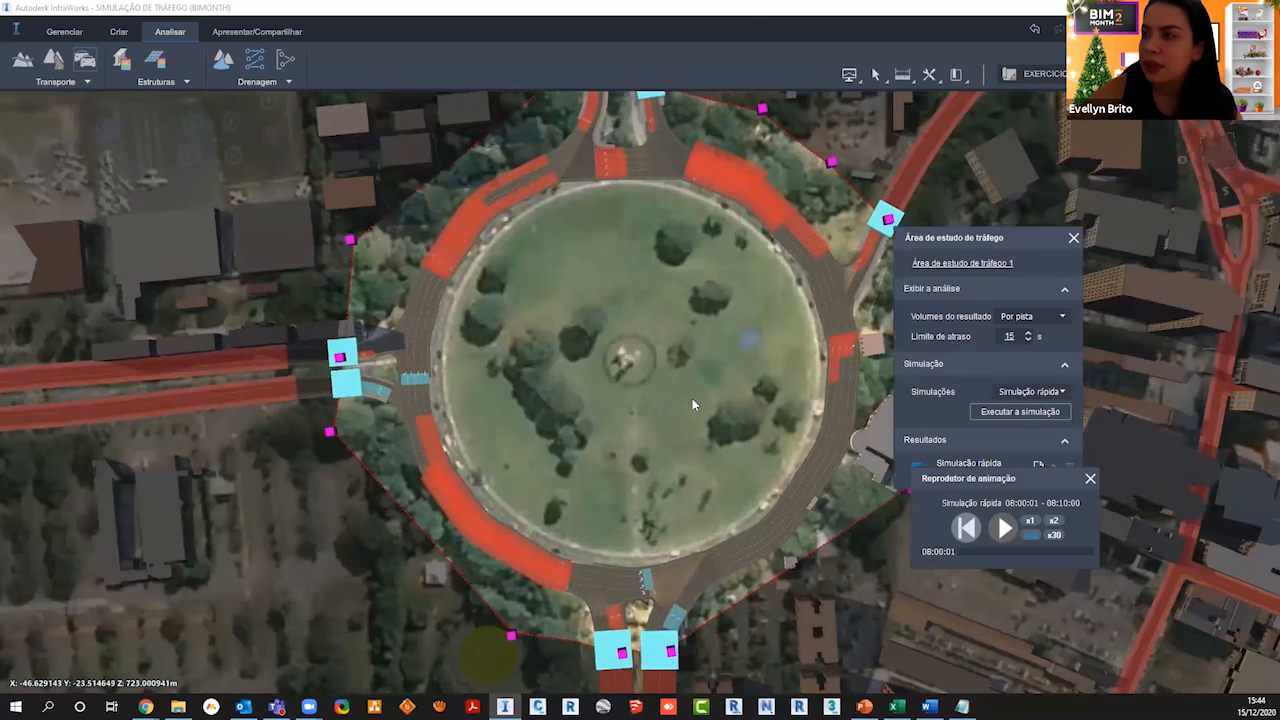
pyautogui.moveTo(661, 457); pyautogui.dragTo(602, 439)
pyautogui.scroll(-1, 661, 391)
pyautogui.scroll(1, 626, 452)
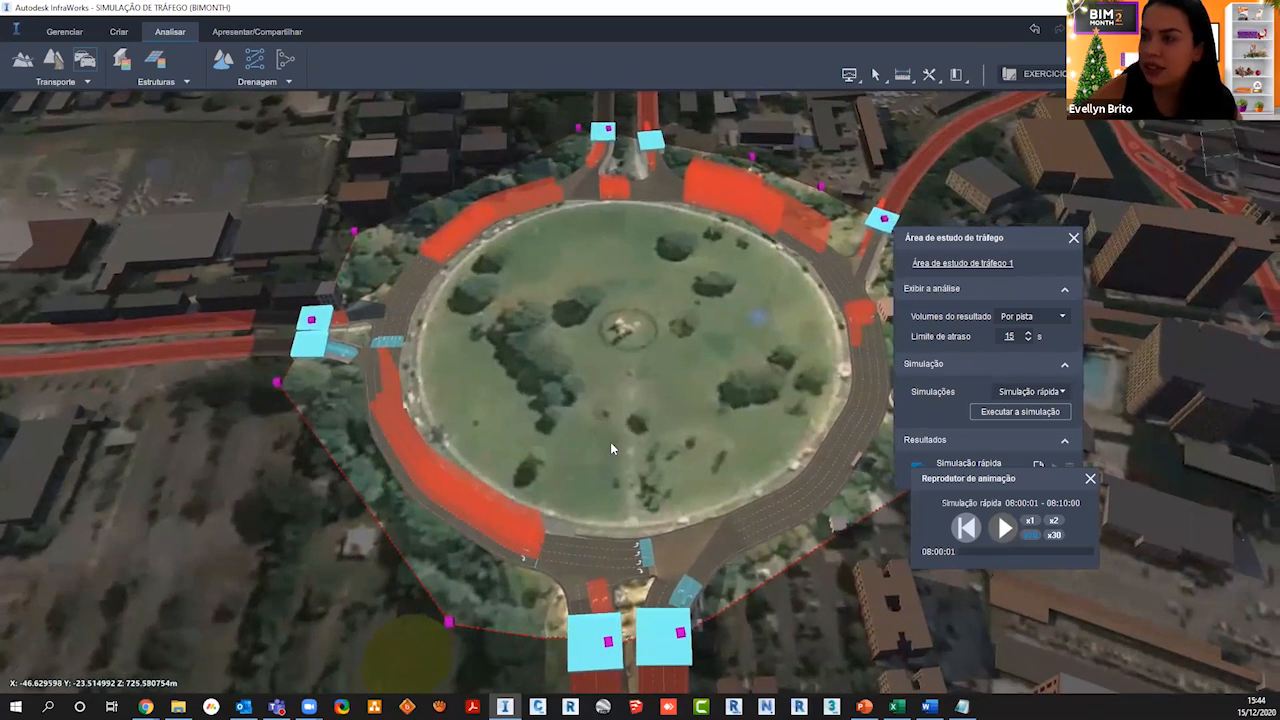
pyautogui.scroll(1, 620, 435)
pyautogui.scroll(1, 613, 407)
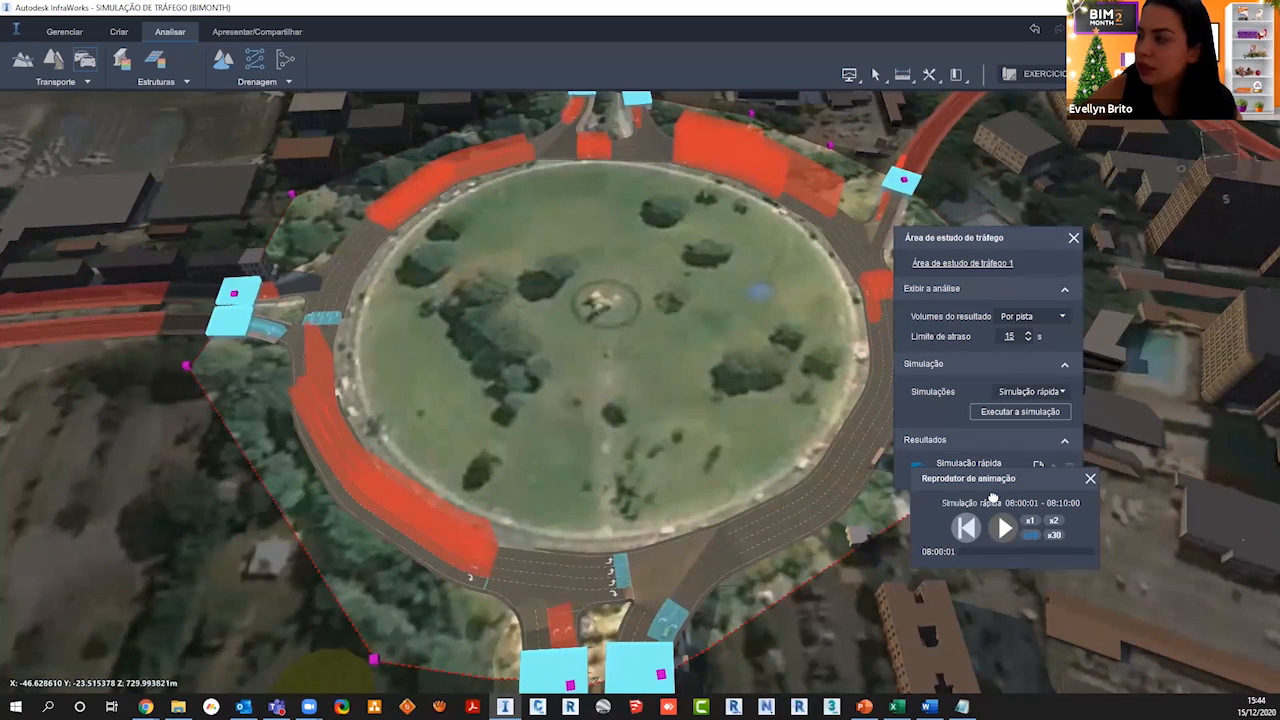
pyautogui.moveTo(998, 484); pyautogui.dragTo(983, 502)
pyautogui.moveTo(468, 538)
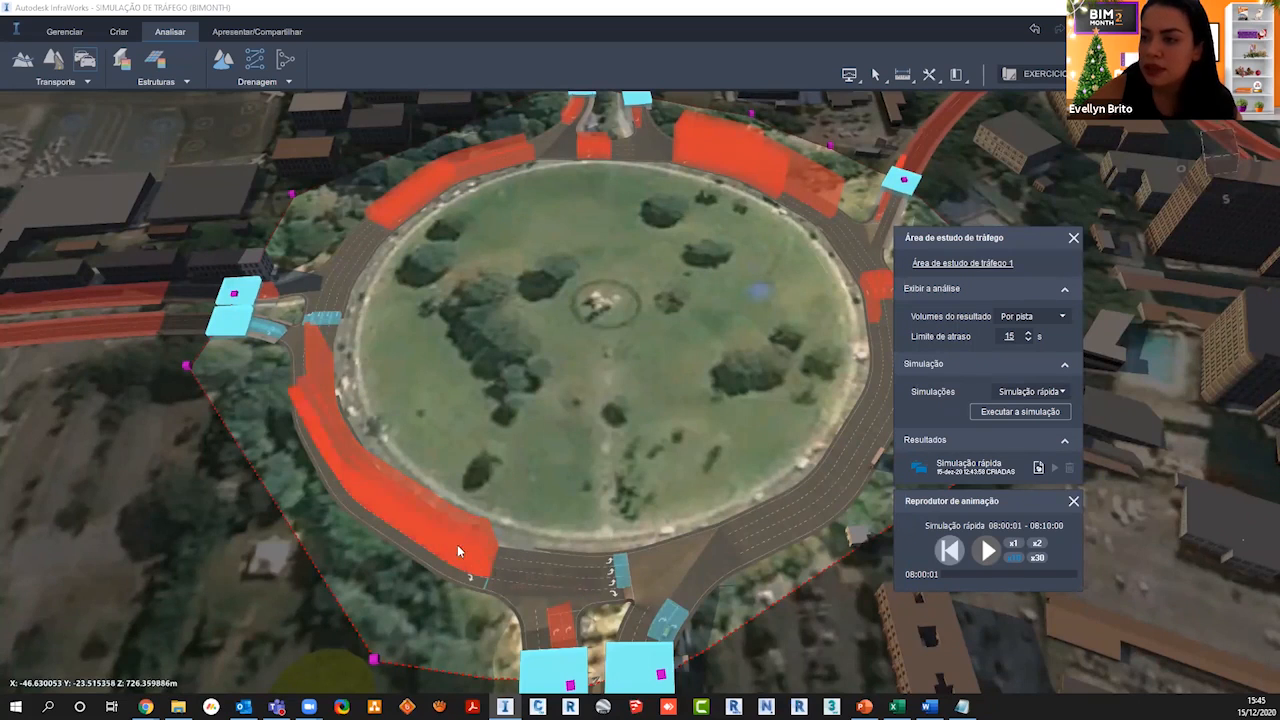
pyautogui.moveTo(753, 166)
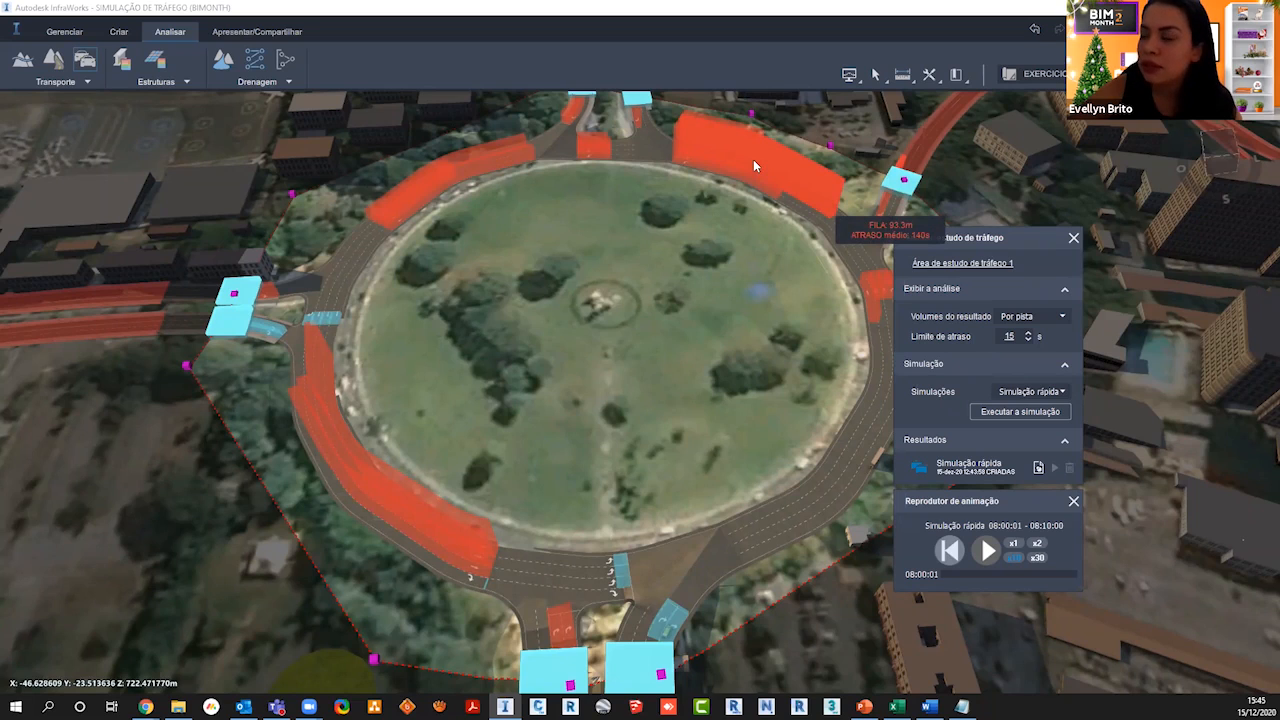
pyautogui.moveTo(474, 148)
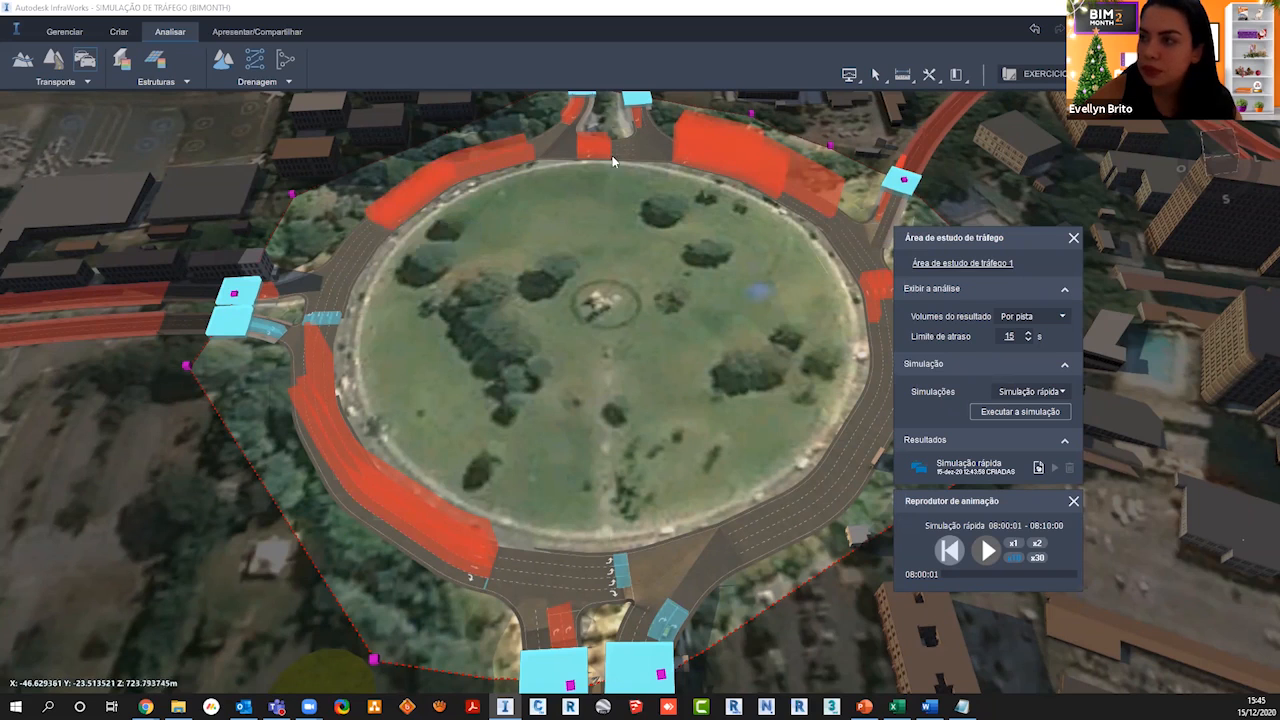
pyautogui.moveTo(338, 319)
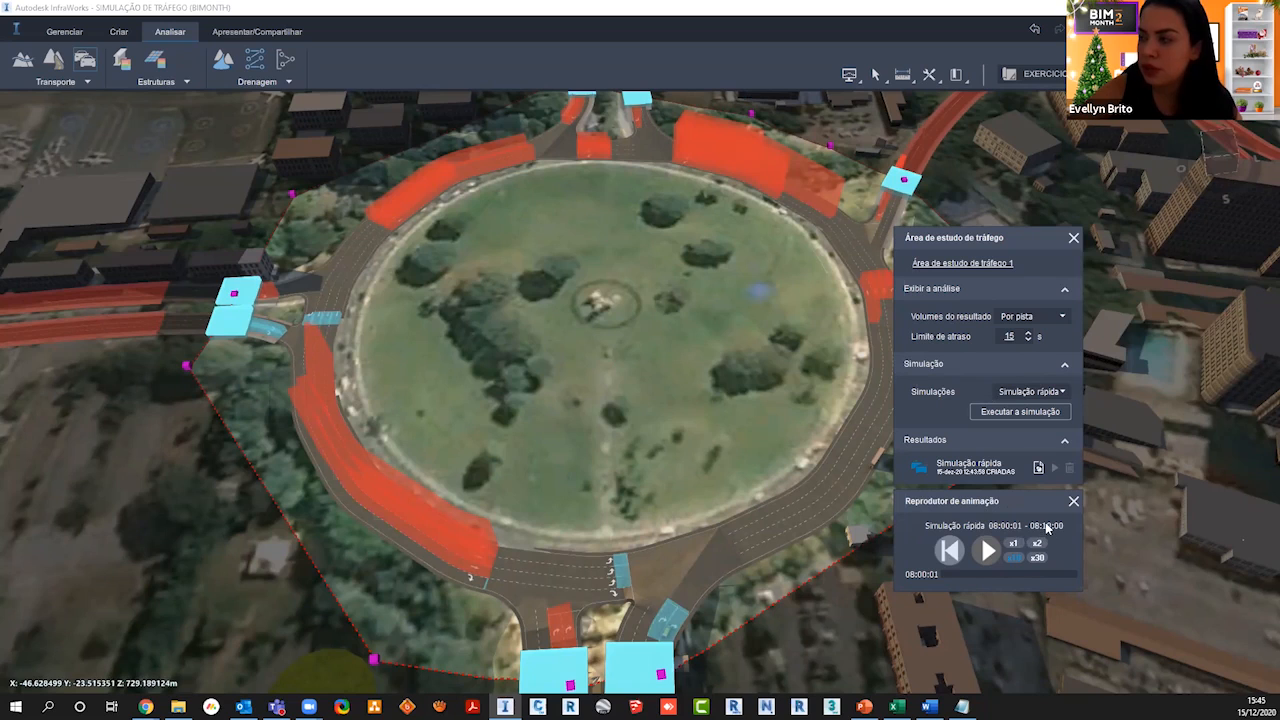
# Step: Play the quick simulation animation and examine the traffic flow and queues around the roundabout from several angles
pyautogui.click(985, 551)
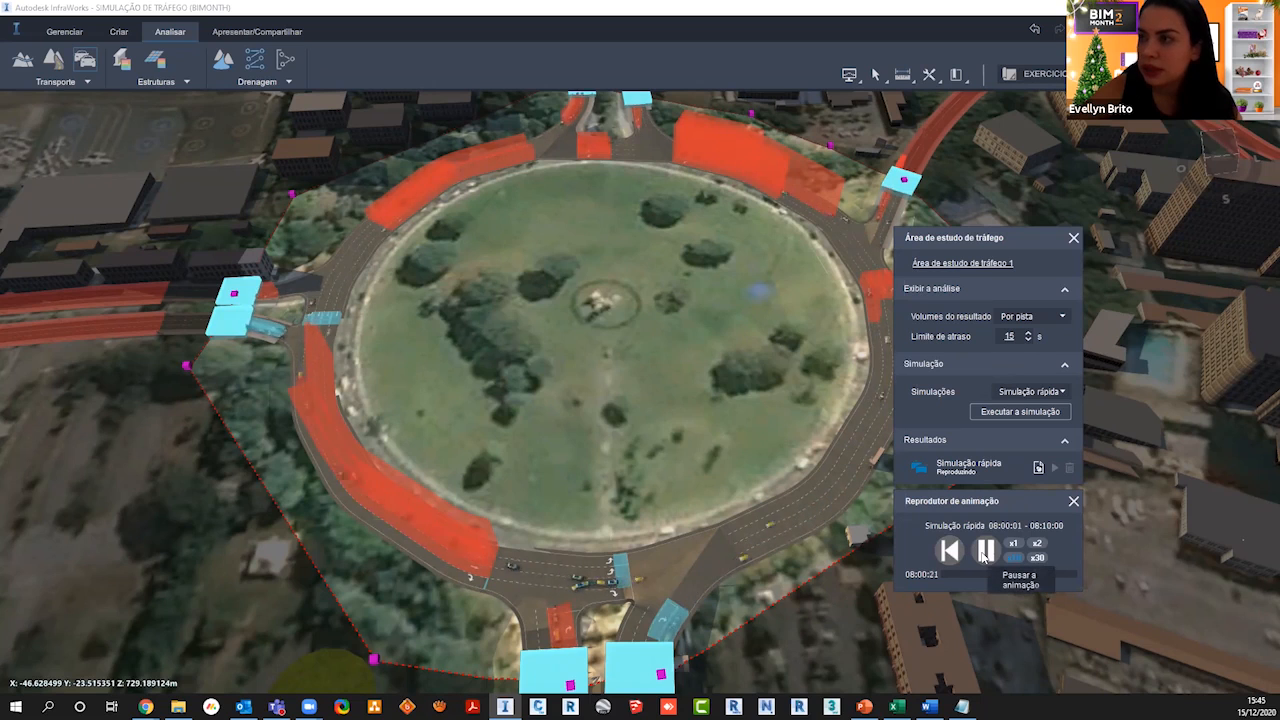
pyautogui.moveTo(975, 242); pyautogui.dragTo(1047, 236)
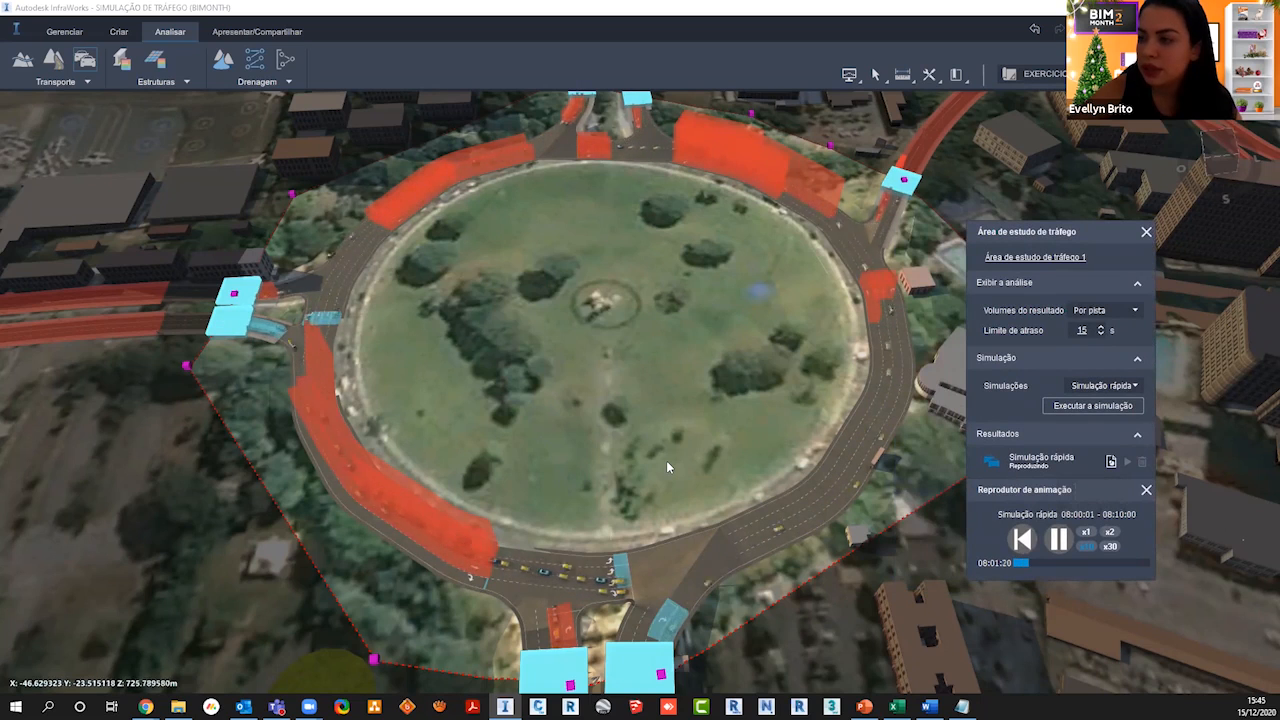
pyautogui.moveTo(465, 446); pyautogui.dragTo(610, 428, button='middle')
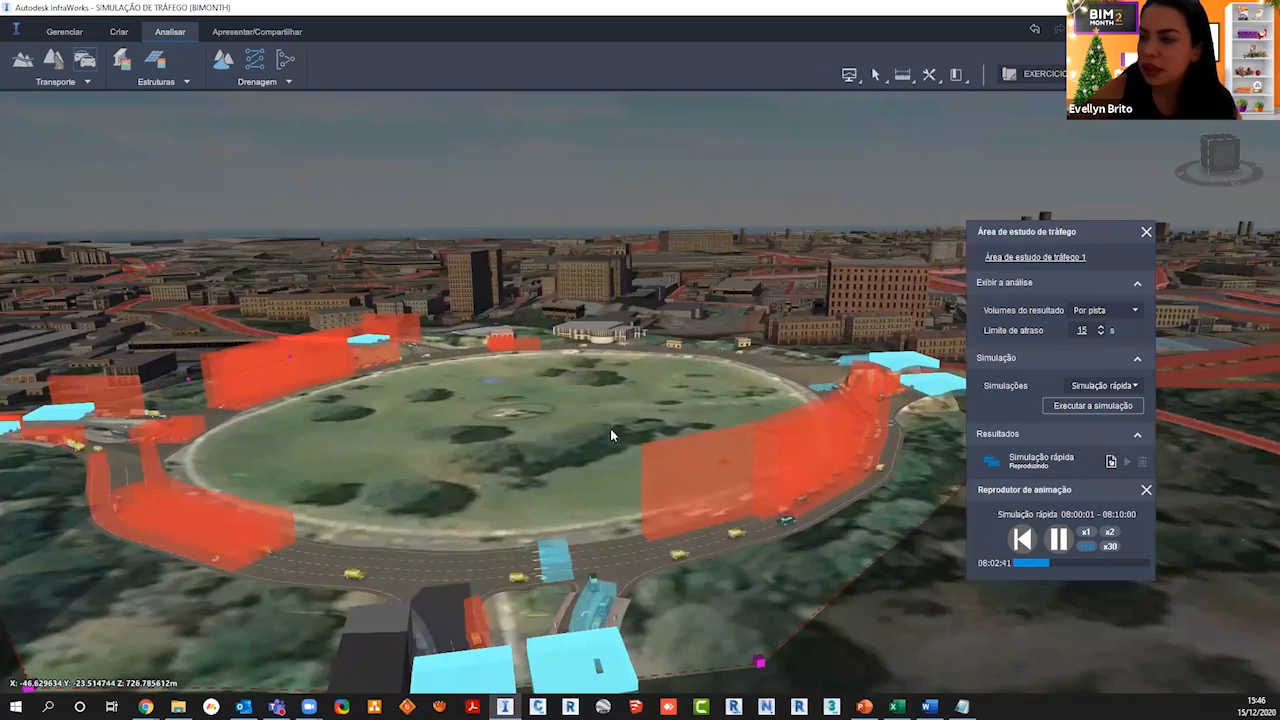
pyautogui.moveTo(390, 420); pyautogui.dragTo(666, 403, button='middle')
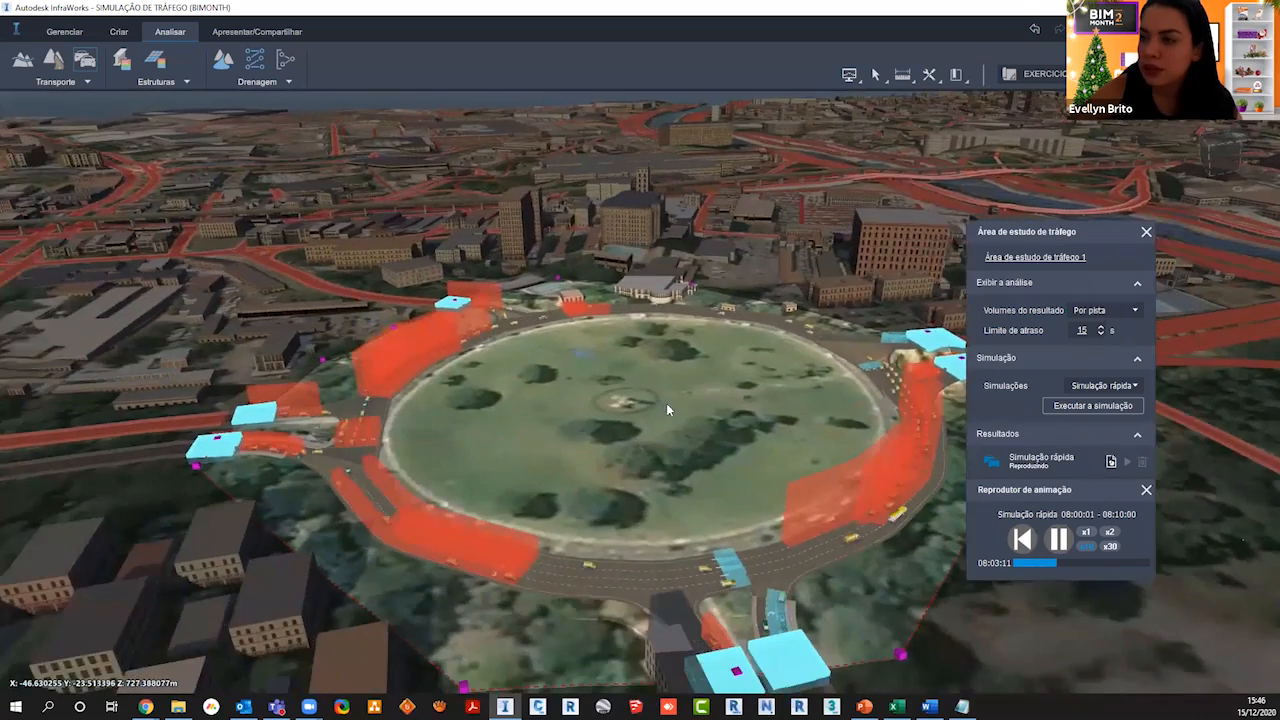
pyautogui.scroll(3, 325, 455)
pyautogui.moveTo(597, 480); pyautogui.dragTo(617, 486, button='middle')
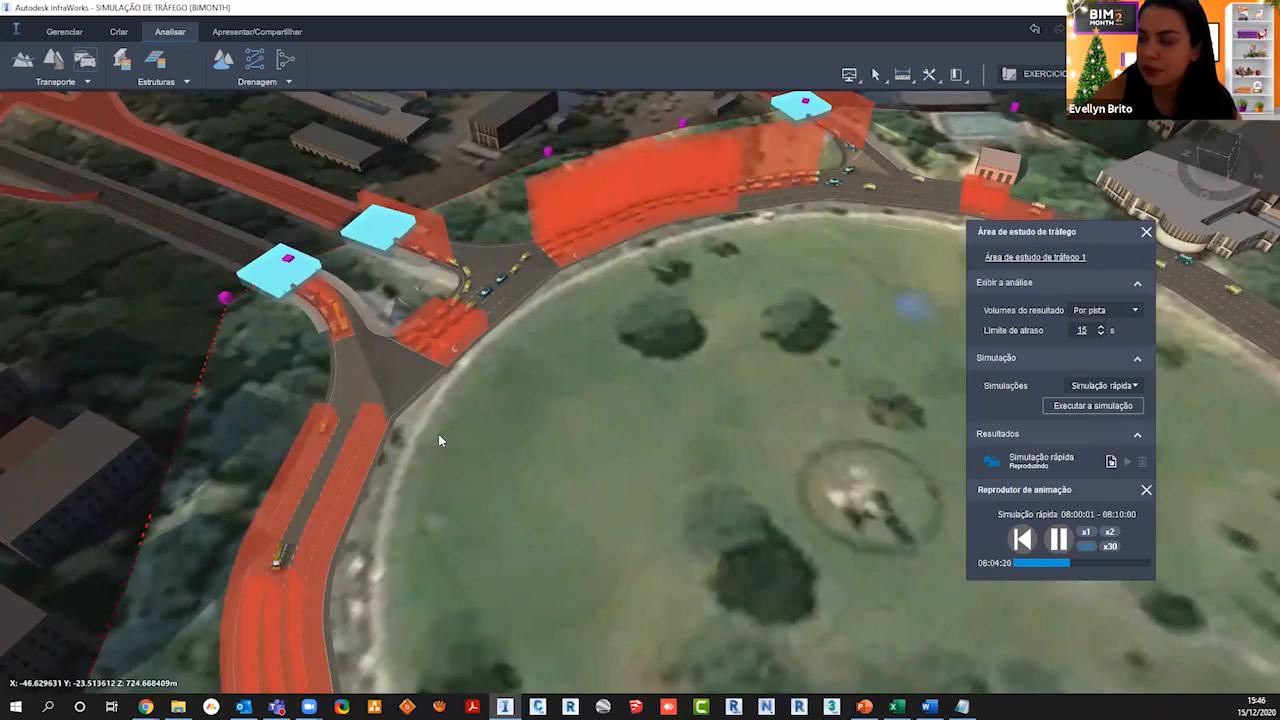
pyautogui.scroll(-3, 438, 434)
pyautogui.scroll(-3, 559, 499)
pyautogui.moveTo(546, 503); pyautogui.dragTo(597, 446)
pyautogui.scroll(-3, 565, 481)
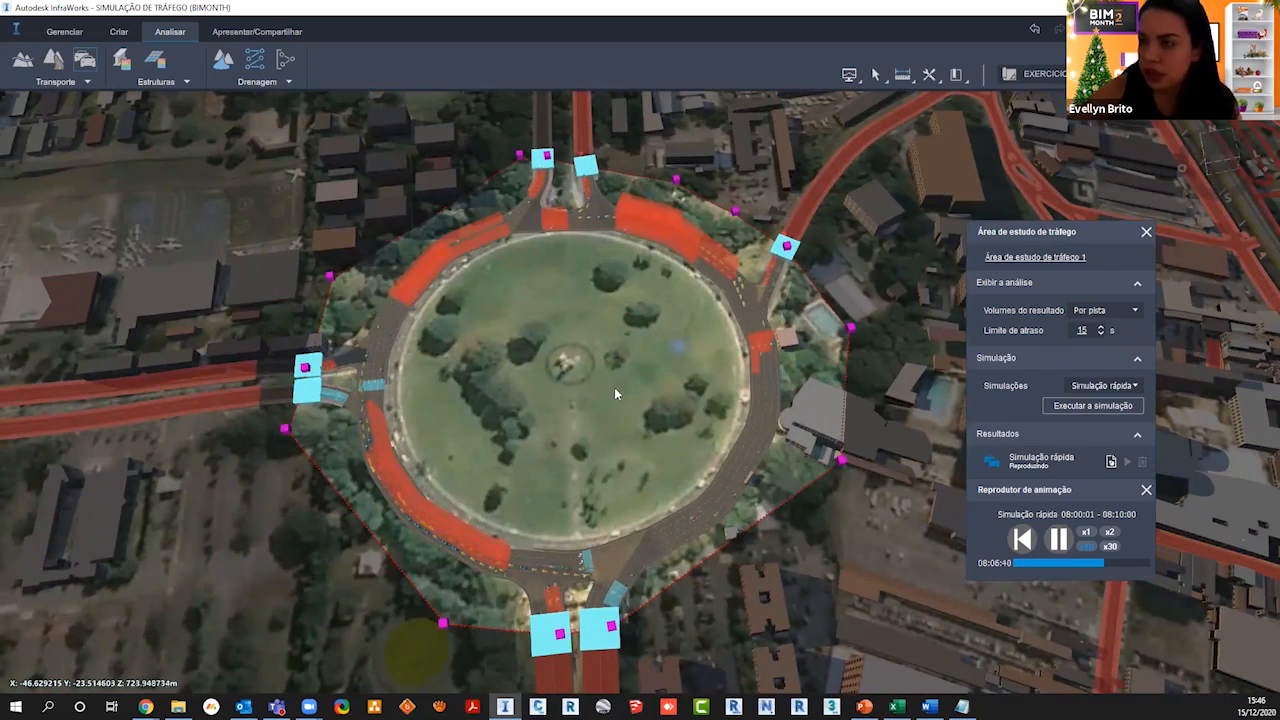
pyautogui.scroll(1, 560, 410)
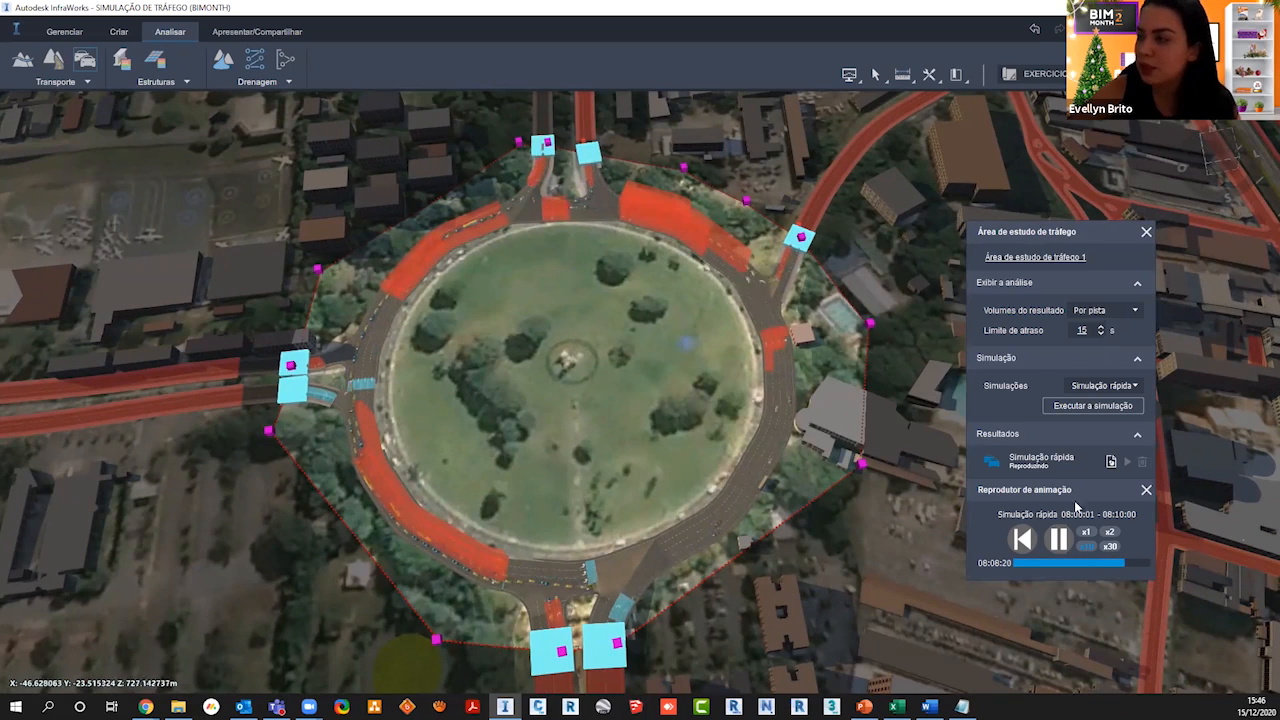
# Step: Close the animation player and open the Painel Analista de tráfego for the roundabout's traffic study area
pyautogui.click(1147, 493)
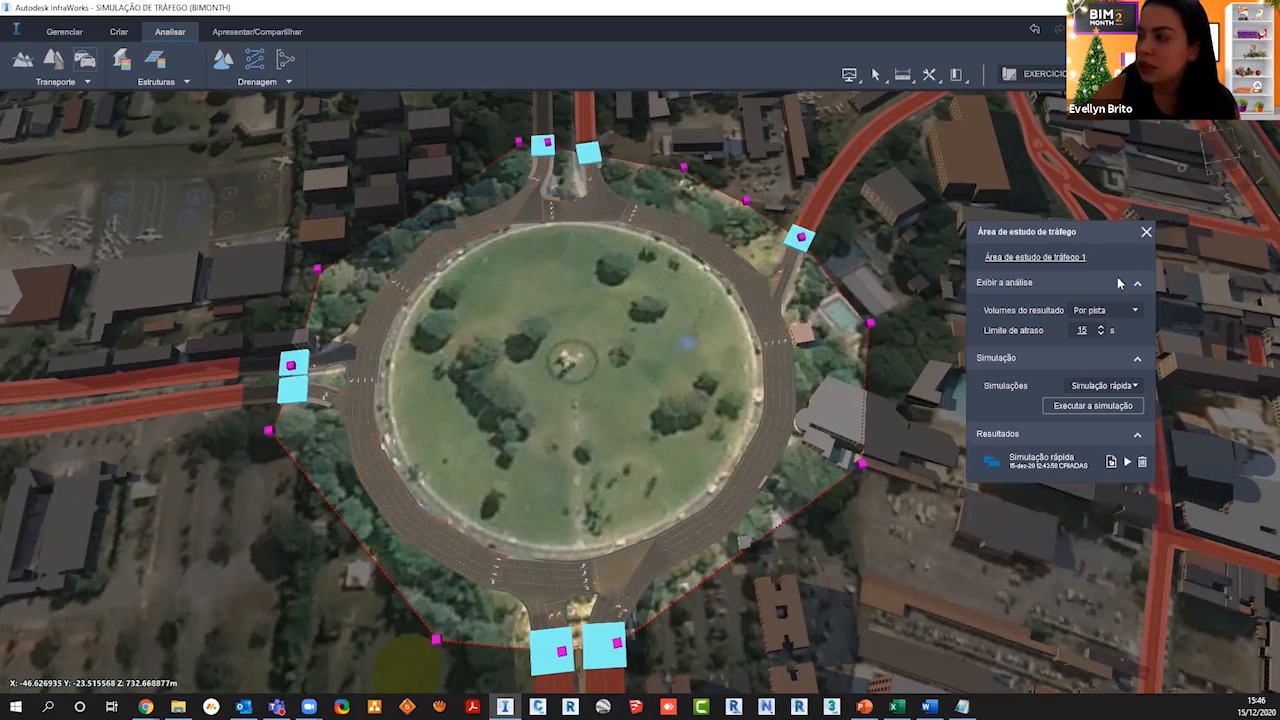
pyautogui.rightClick(594, 355)
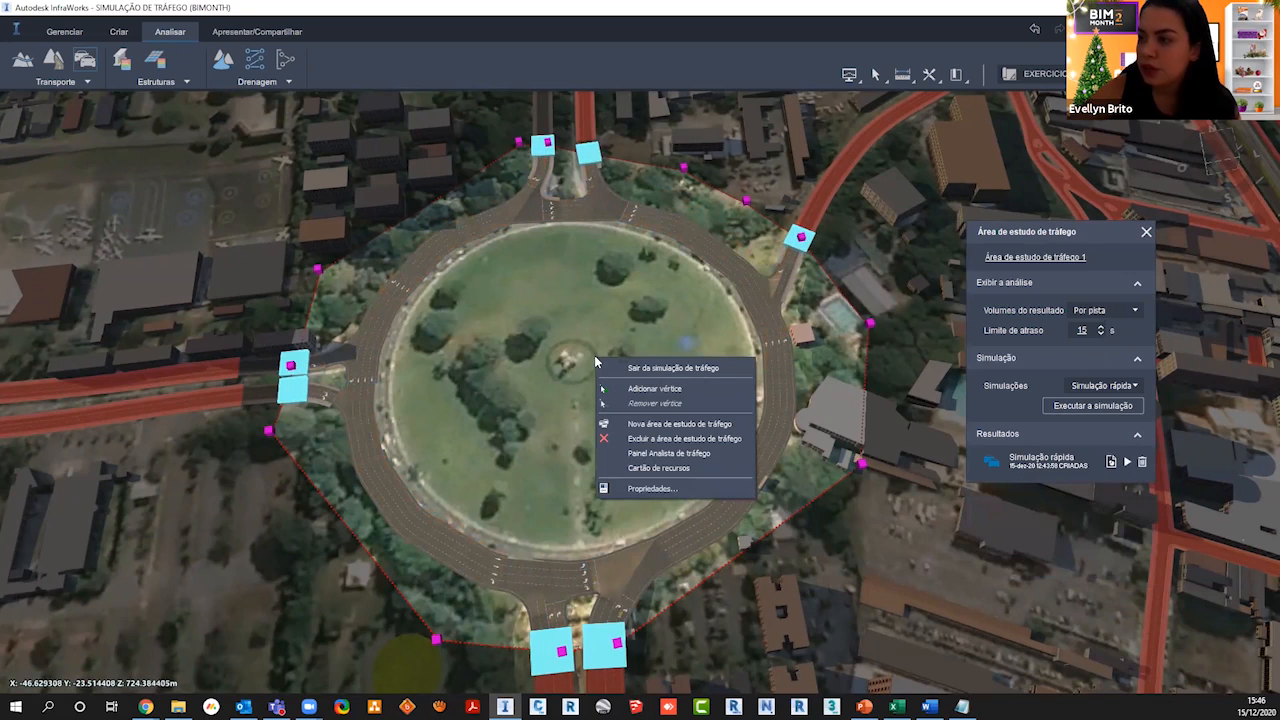
pyautogui.click(660, 453)
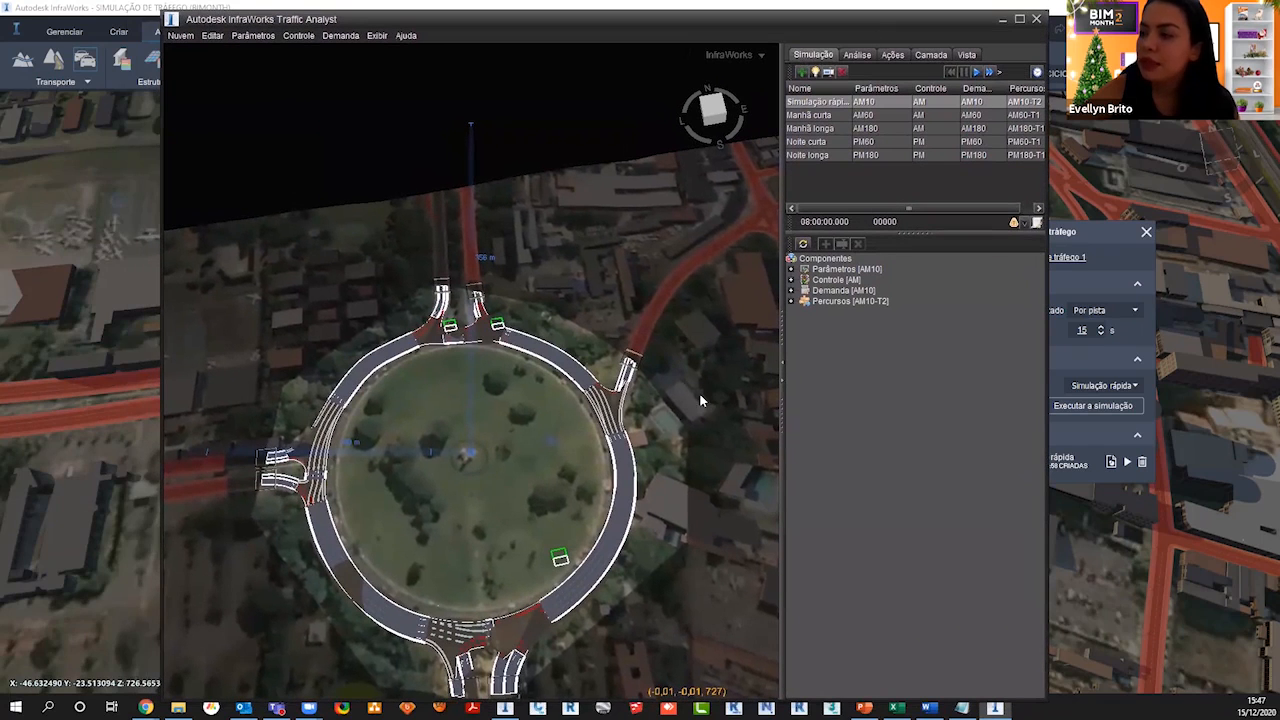
# Step: Frame the whole roundabout in the Traffic Analyst view and minimize the main InfraWorks window behind it
pyautogui.scroll(-2, 556, 512)
pyautogui.moveTo(556, 512); pyautogui.dragTo(677, 497)
pyautogui.moveTo(677, 497); pyautogui.dragTo(655, 530, button='right')
pyautogui.scroll(3, 510, 352)
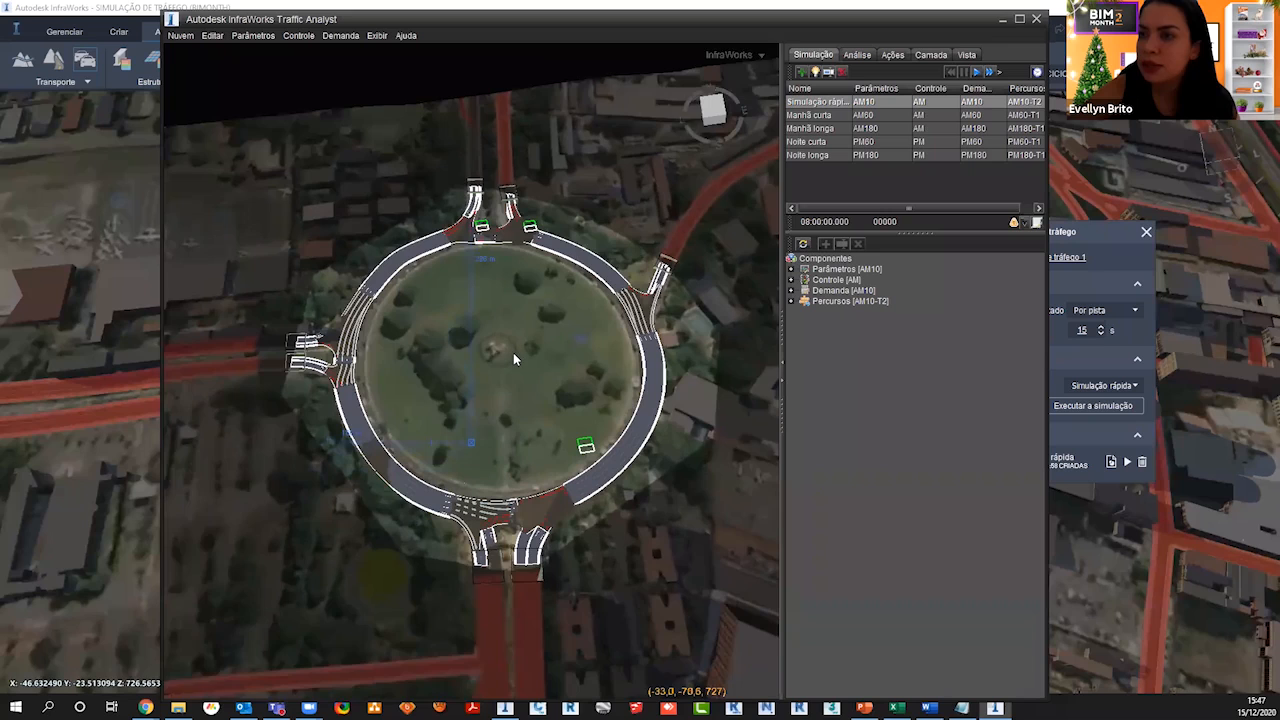
pyautogui.scroll(1, 513, 352)
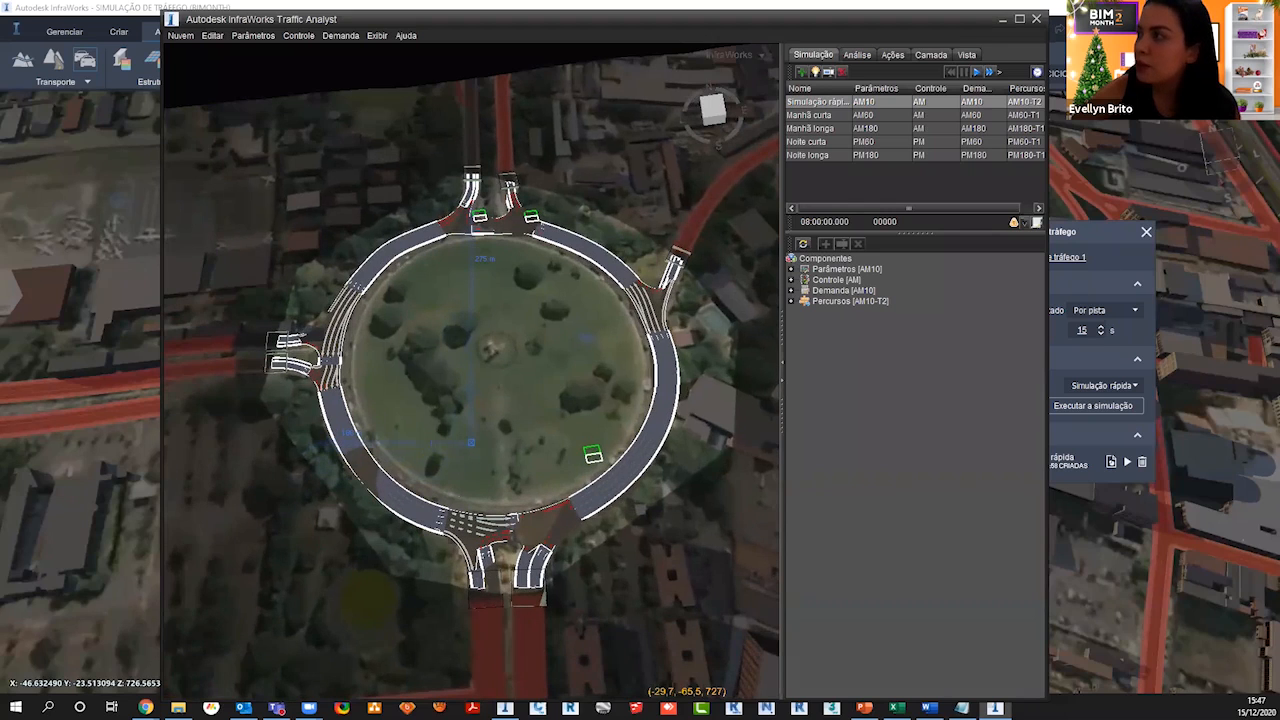
pyautogui.click(1201, 7)
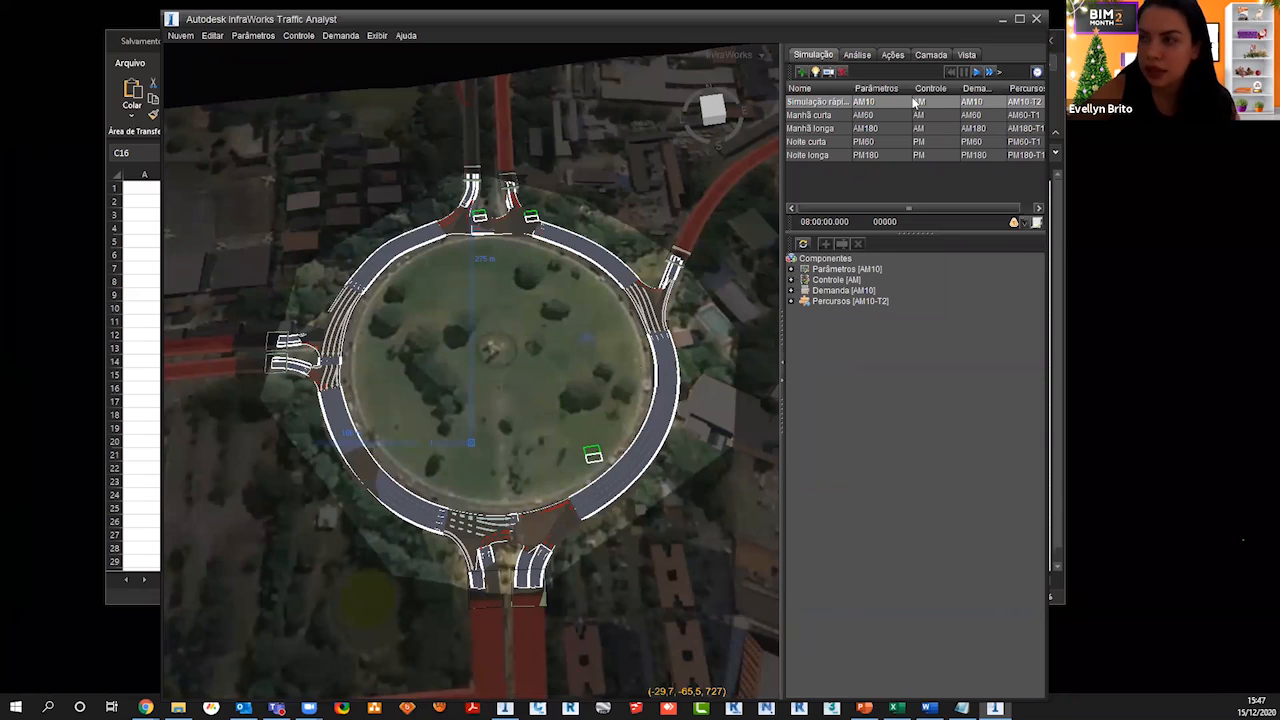
pyautogui.click(976, 74)
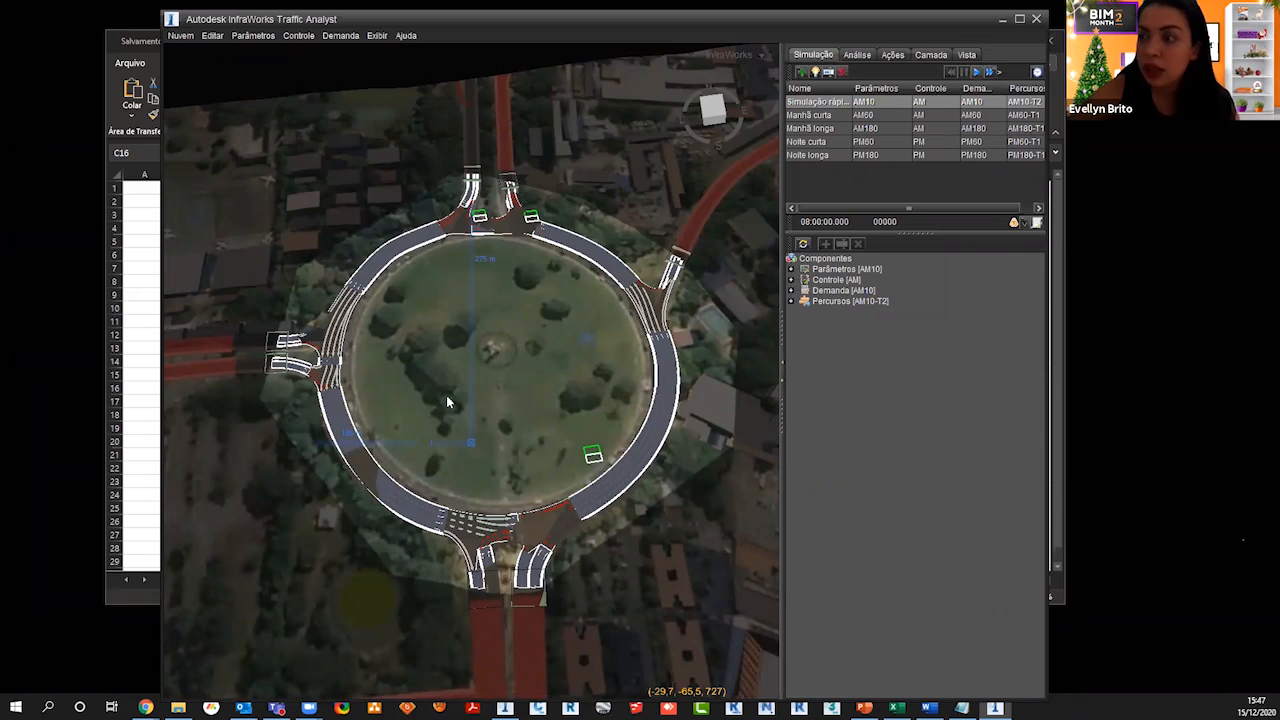
pyautogui.click(180, 35)
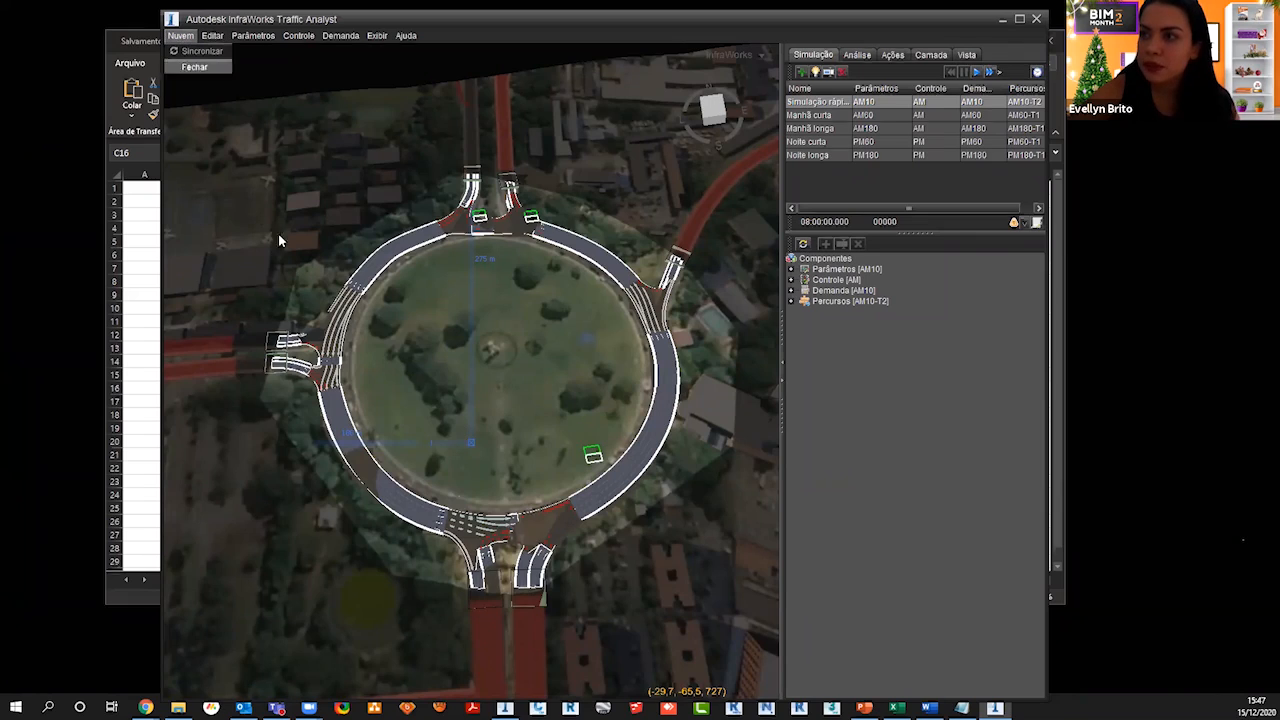
pyautogui.click(421, 348)
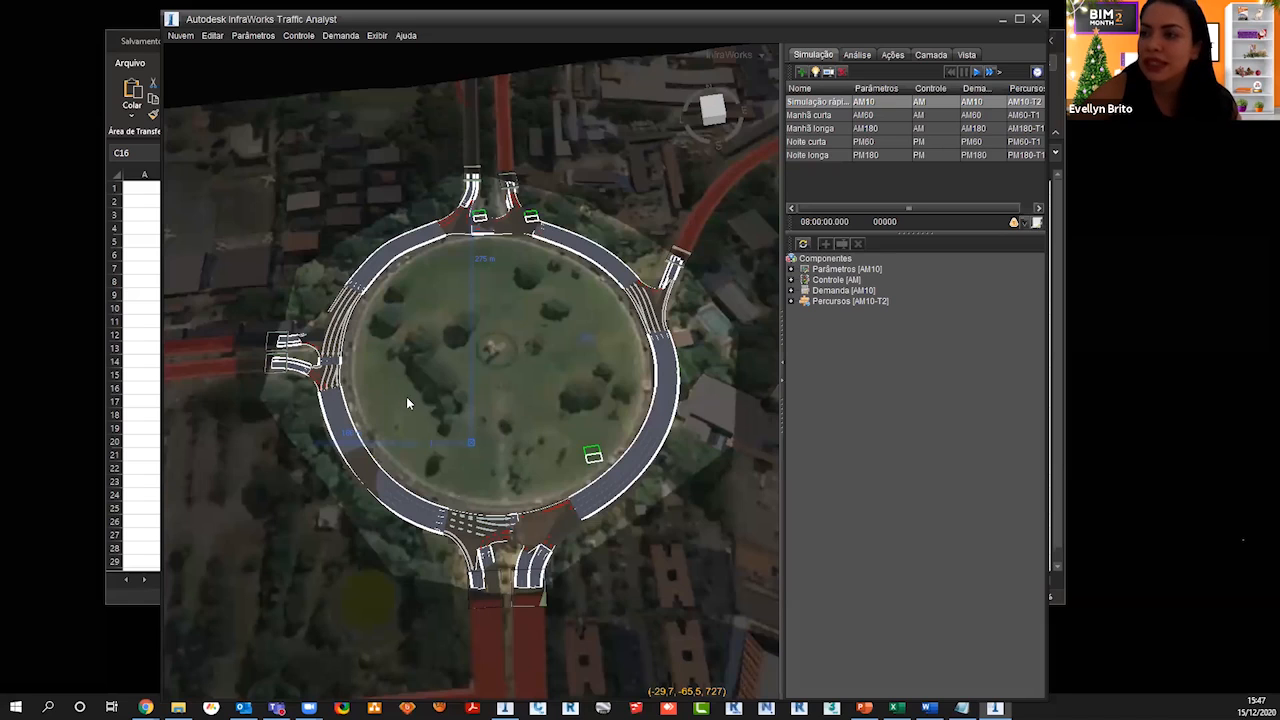
pyautogui.scroll(1, 403, 383)
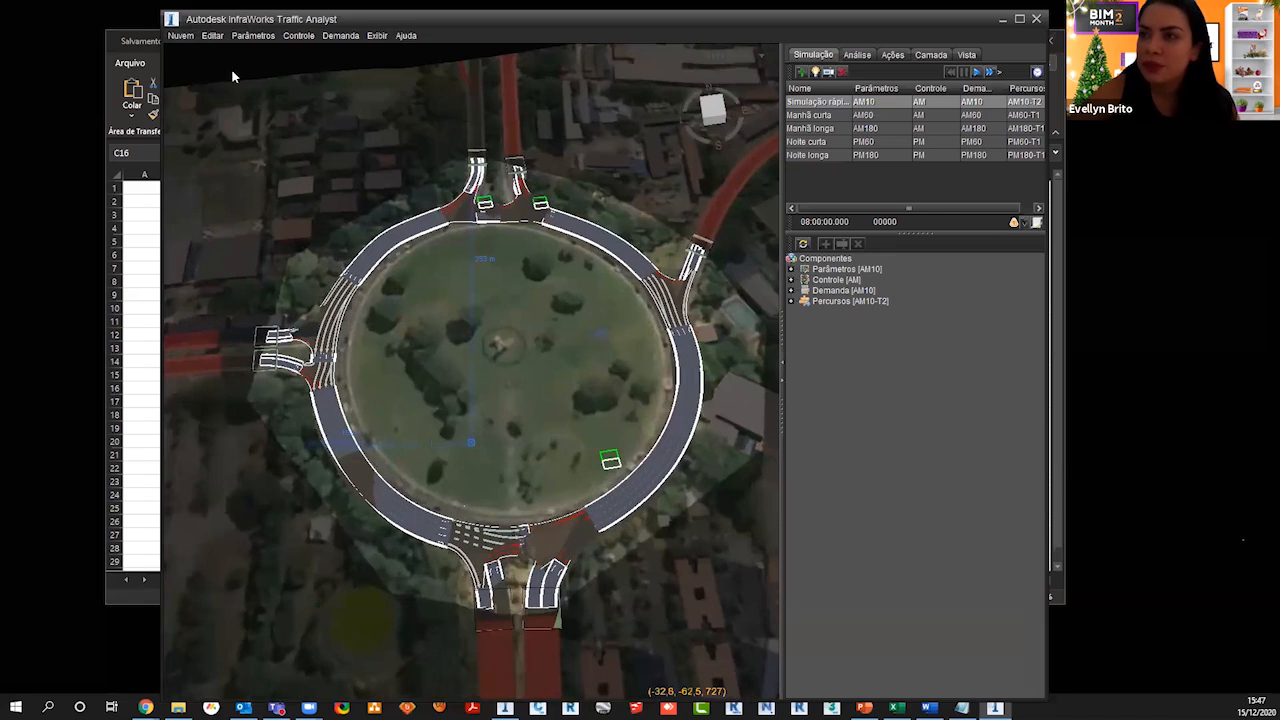
pyautogui.click(191, 40)
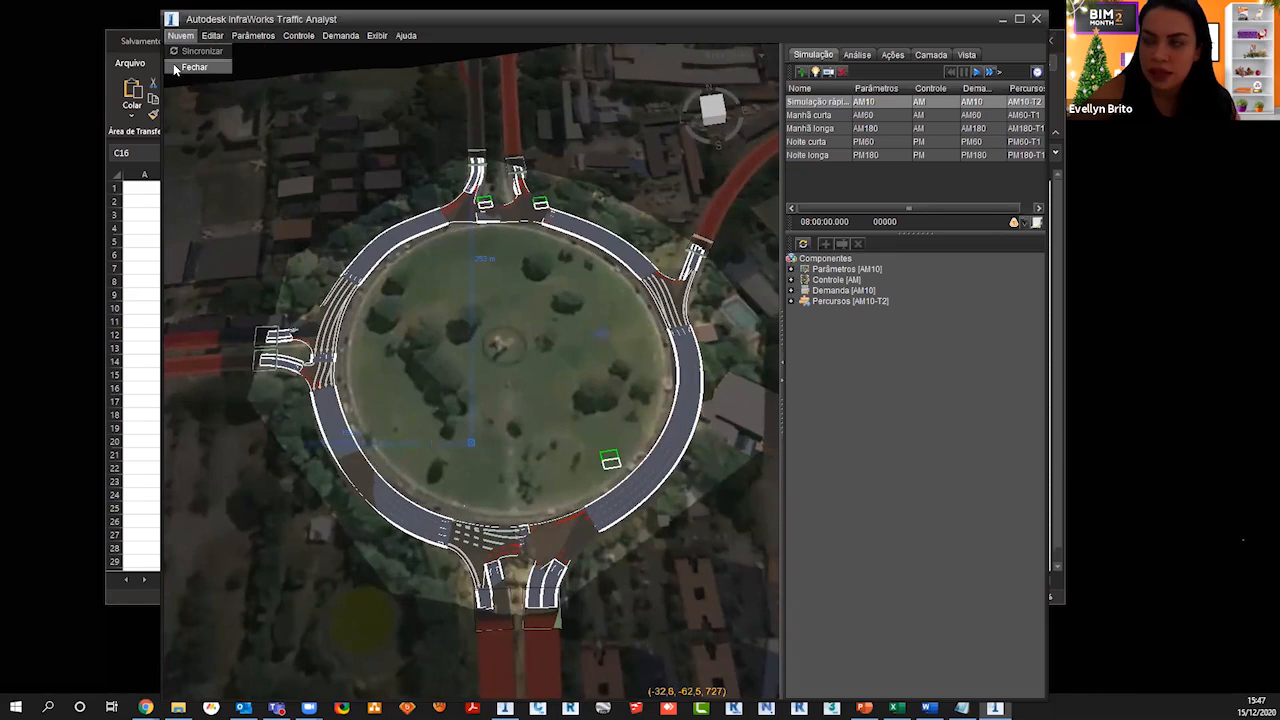
pyautogui.moveTo(215, 38)
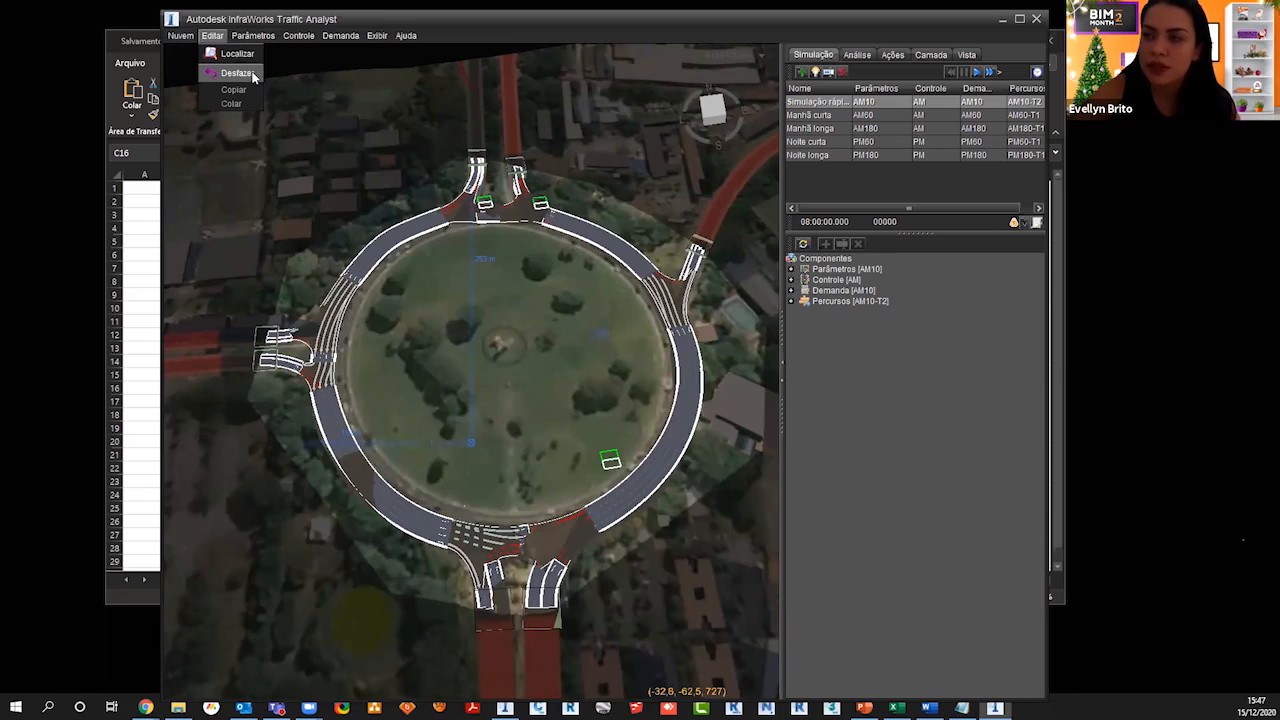
# Step: Examine the time windows in the Períodos parameters and the day options of the Simulação period, then close the dialog
pyautogui.moveTo(257, 37)
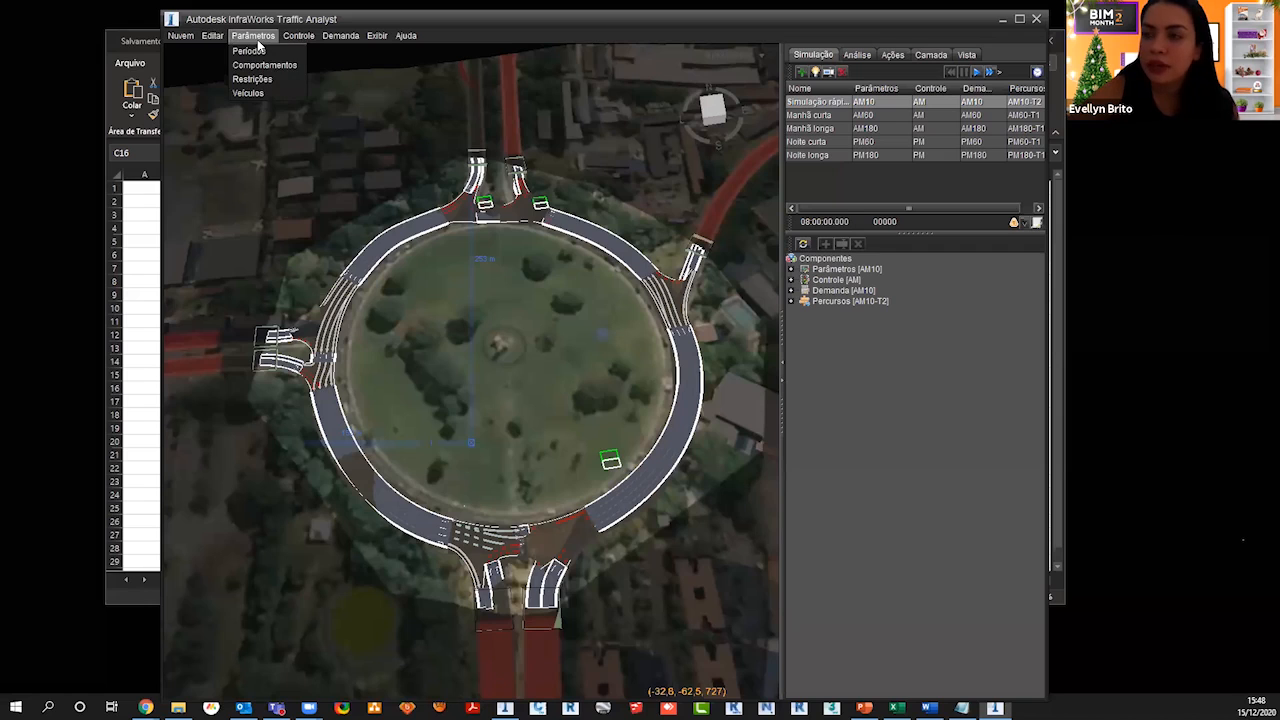
pyautogui.click(259, 51)
pyautogui.moveTo(551, 230); pyautogui.dragTo(553, 256)
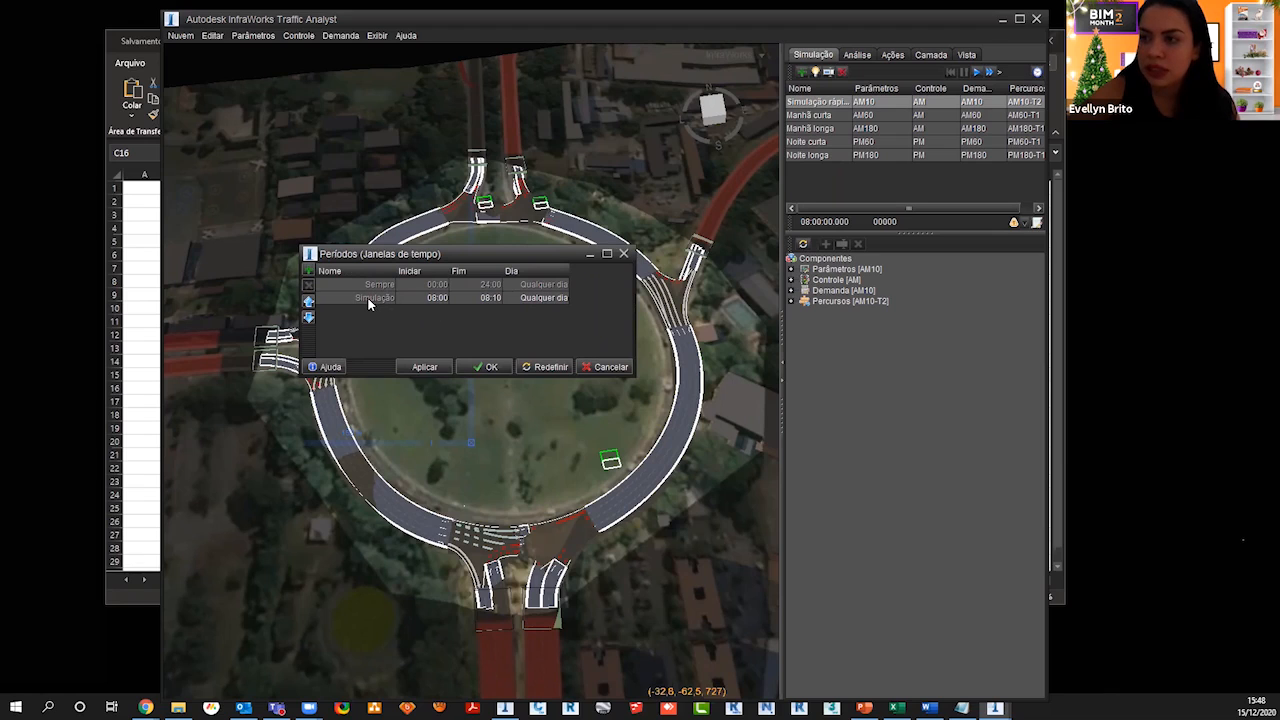
pyautogui.click(564, 298)
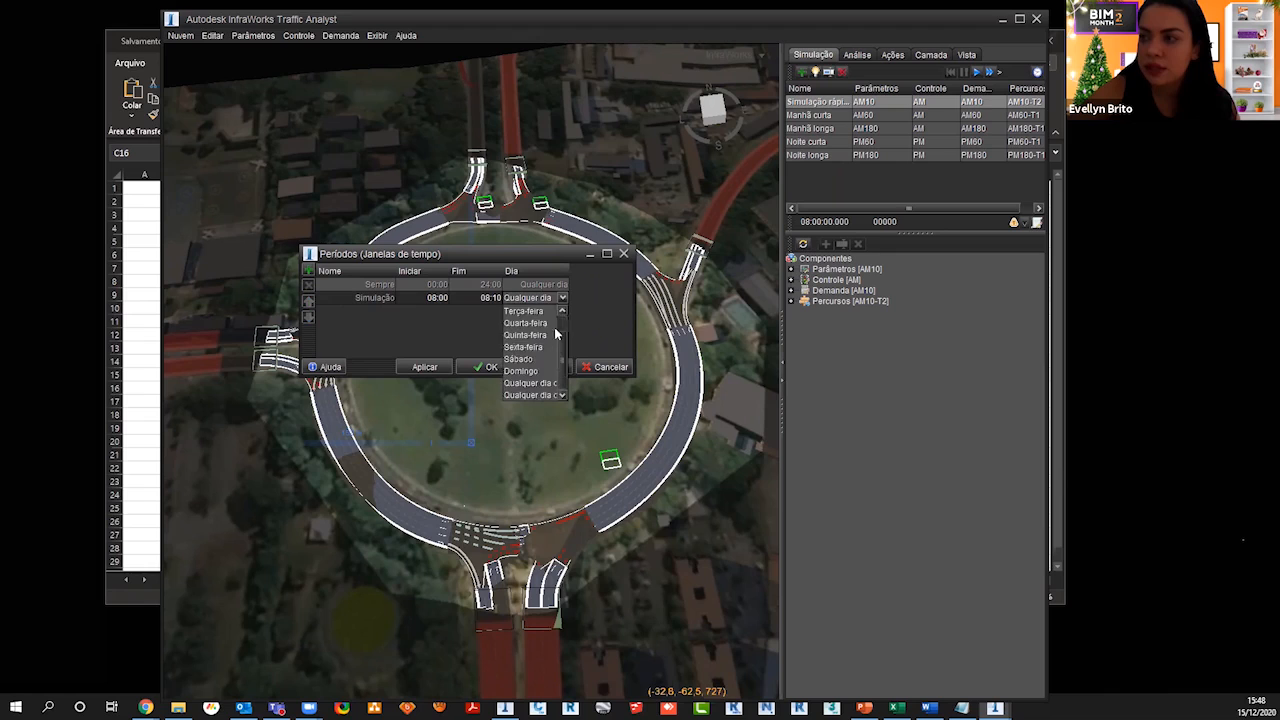
pyautogui.scroll(-1, 558, 330)
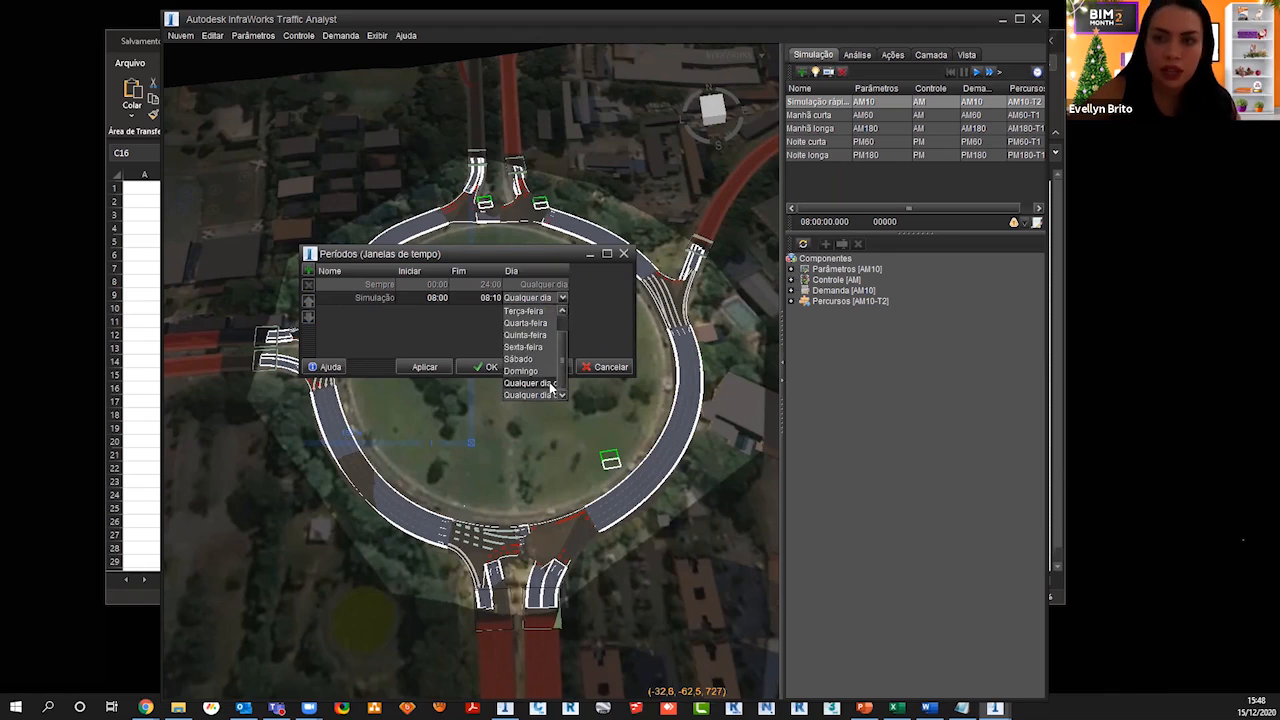
pyautogui.click(429, 304)
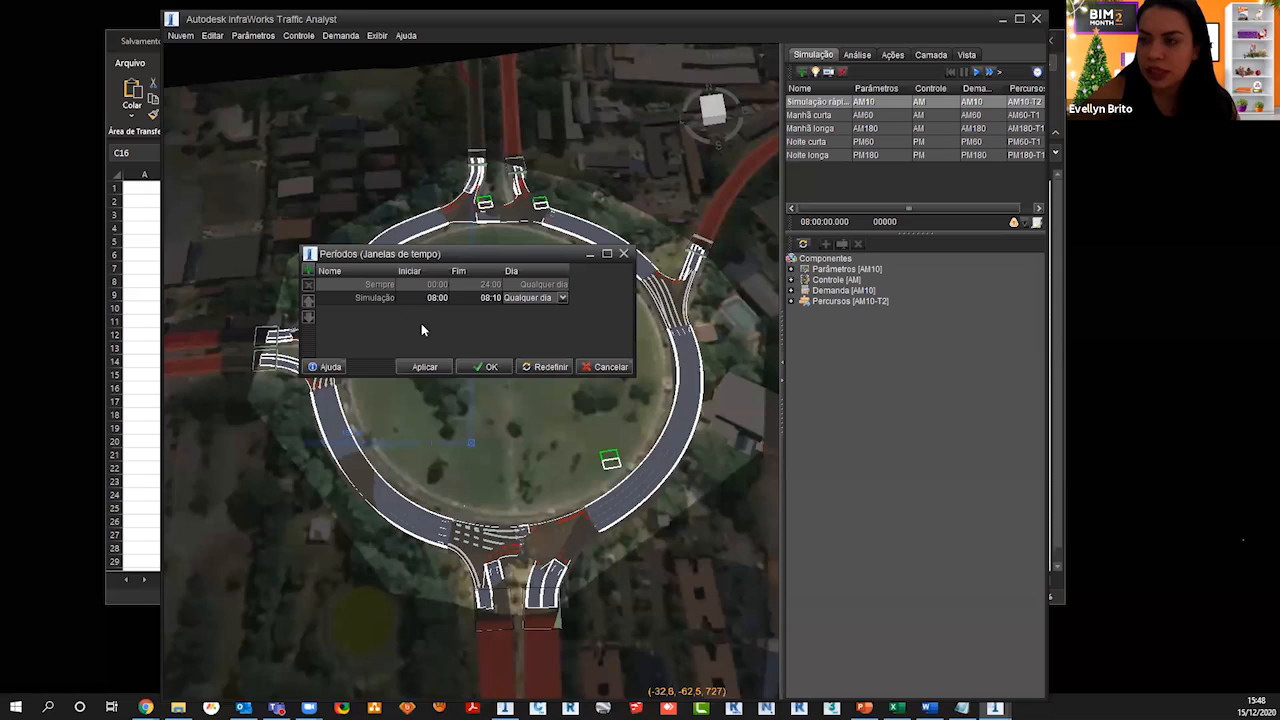
pyautogui.click(433, 366)
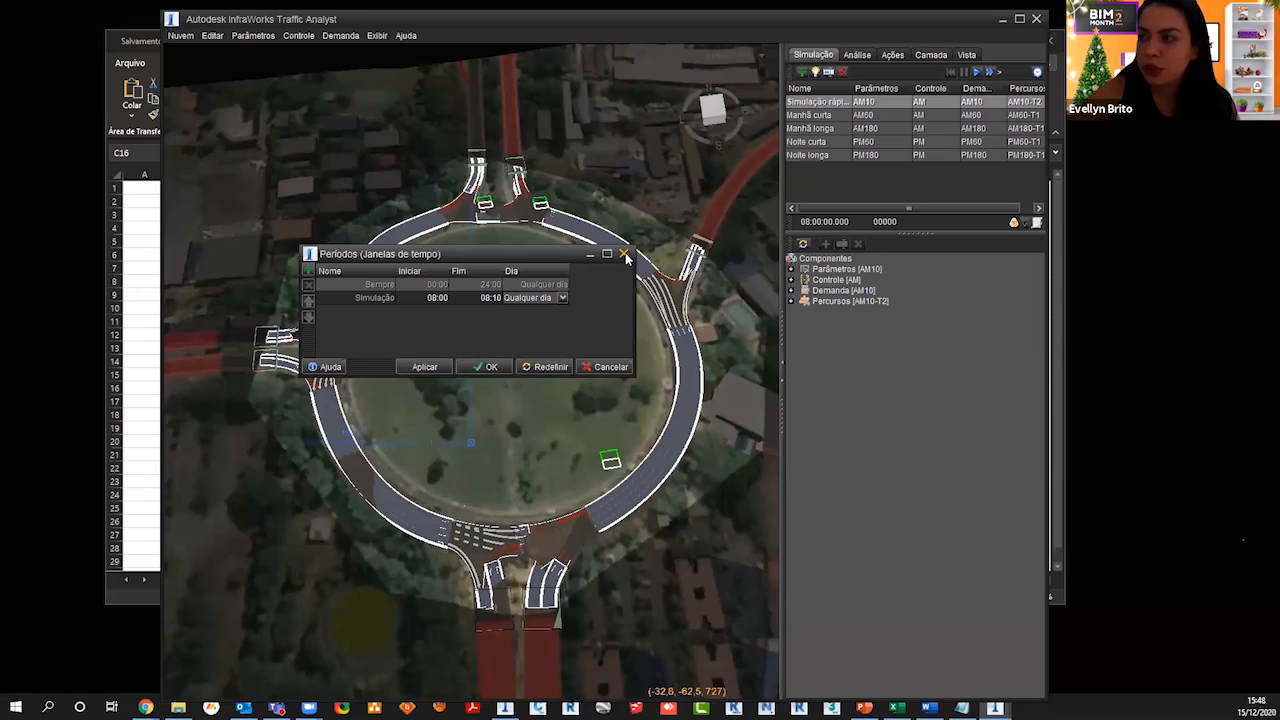
pyautogui.click(623, 253)
# Step: Open the Comportamentos parameters and widen the driving cost columns to read their full headings
pyautogui.click(262, 35)
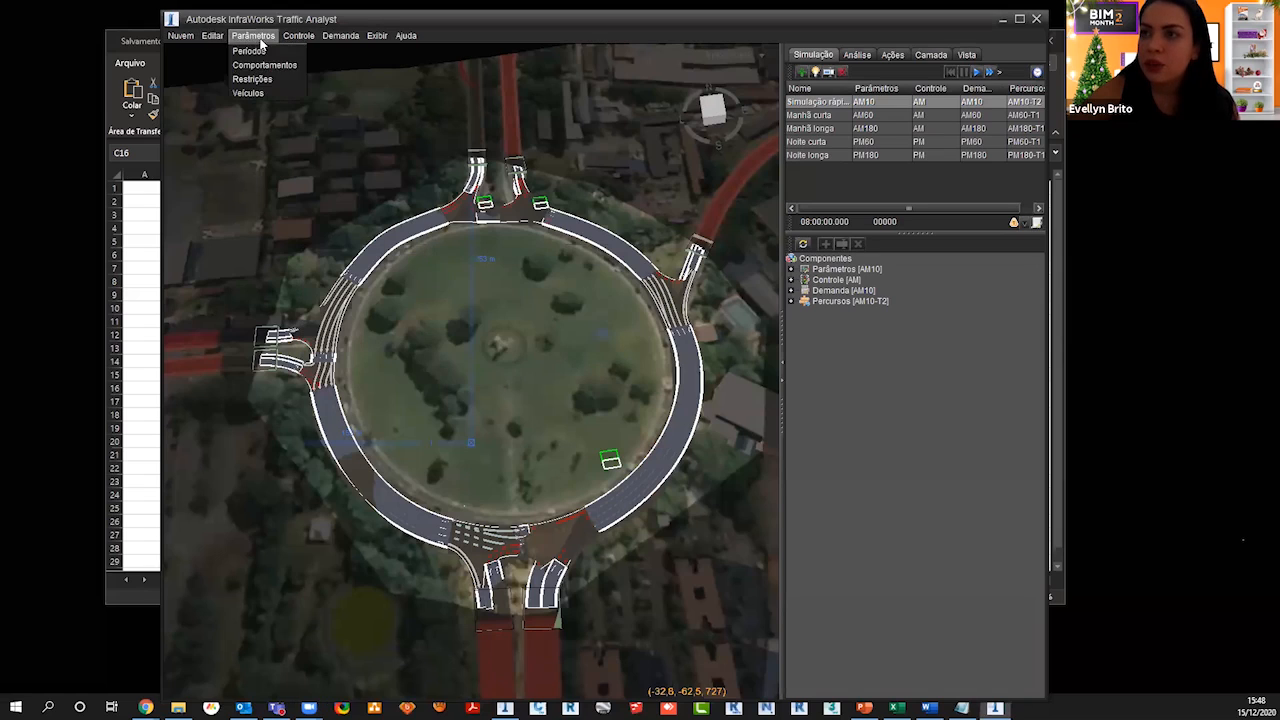
pyautogui.click(278, 68)
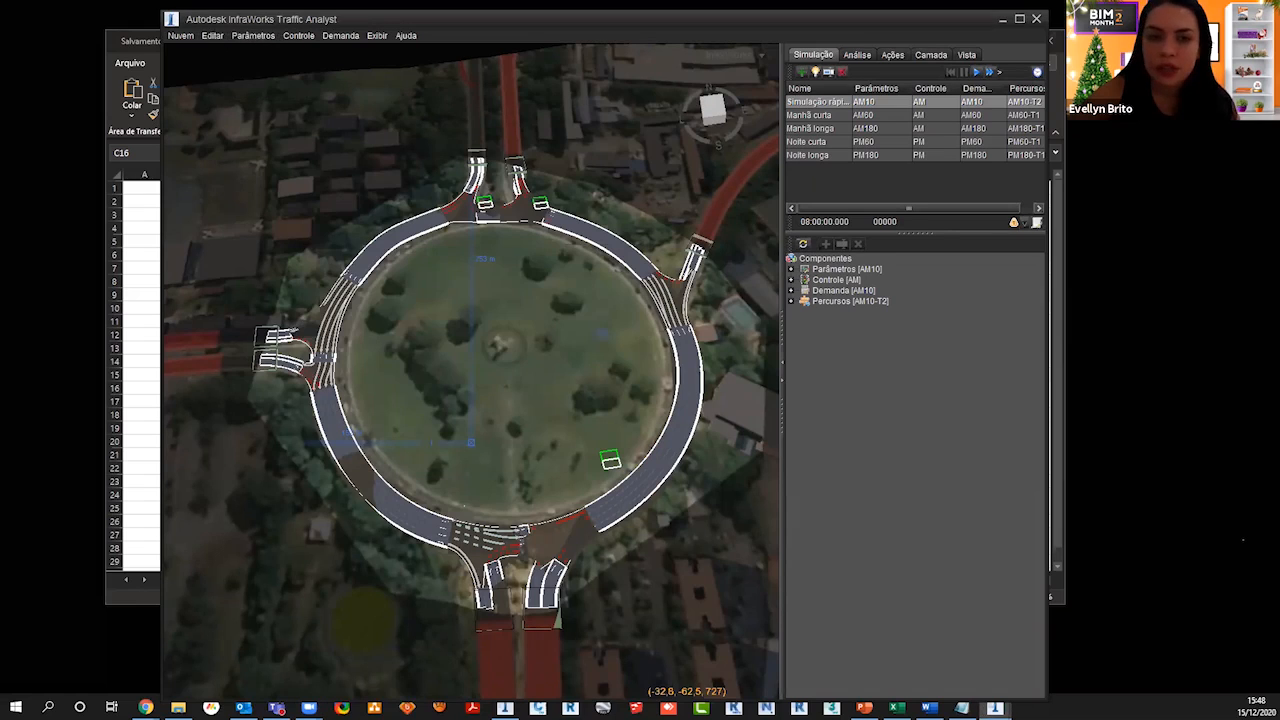
pyautogui.moveTo(561, 240); pyautogui.dragTo(563, 231)
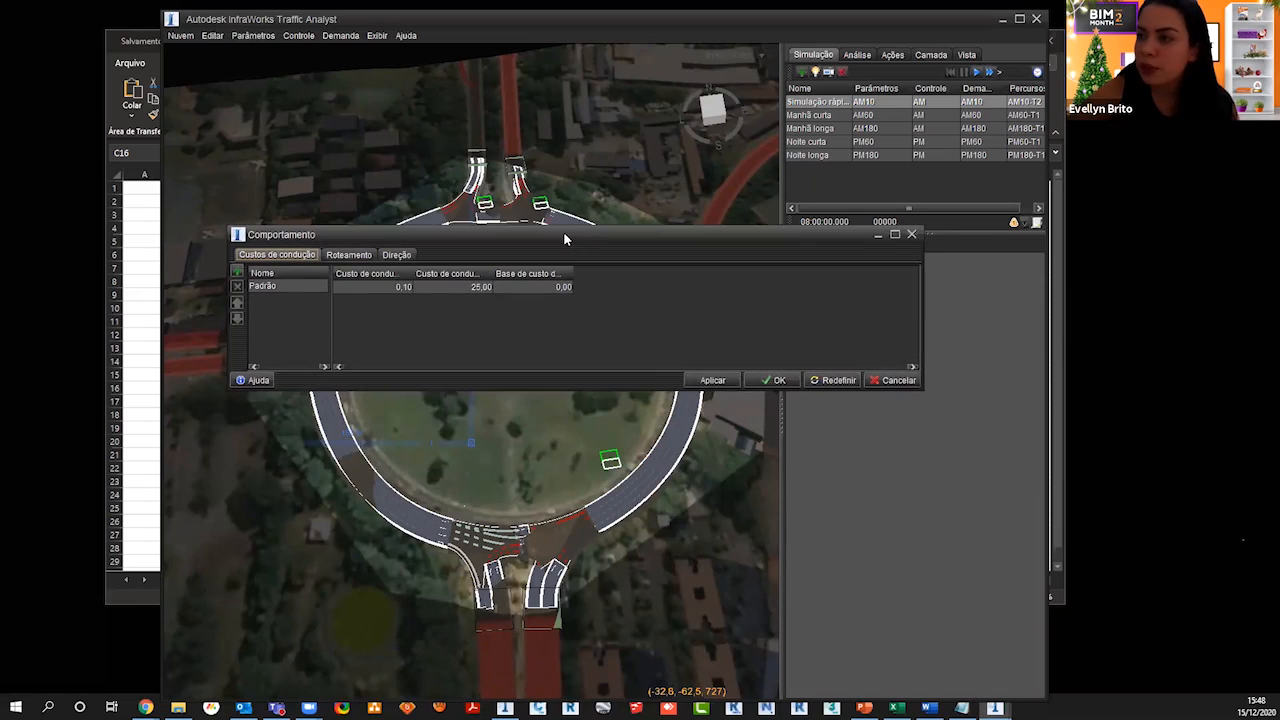
pyautogui.doubleClick(415, 274)
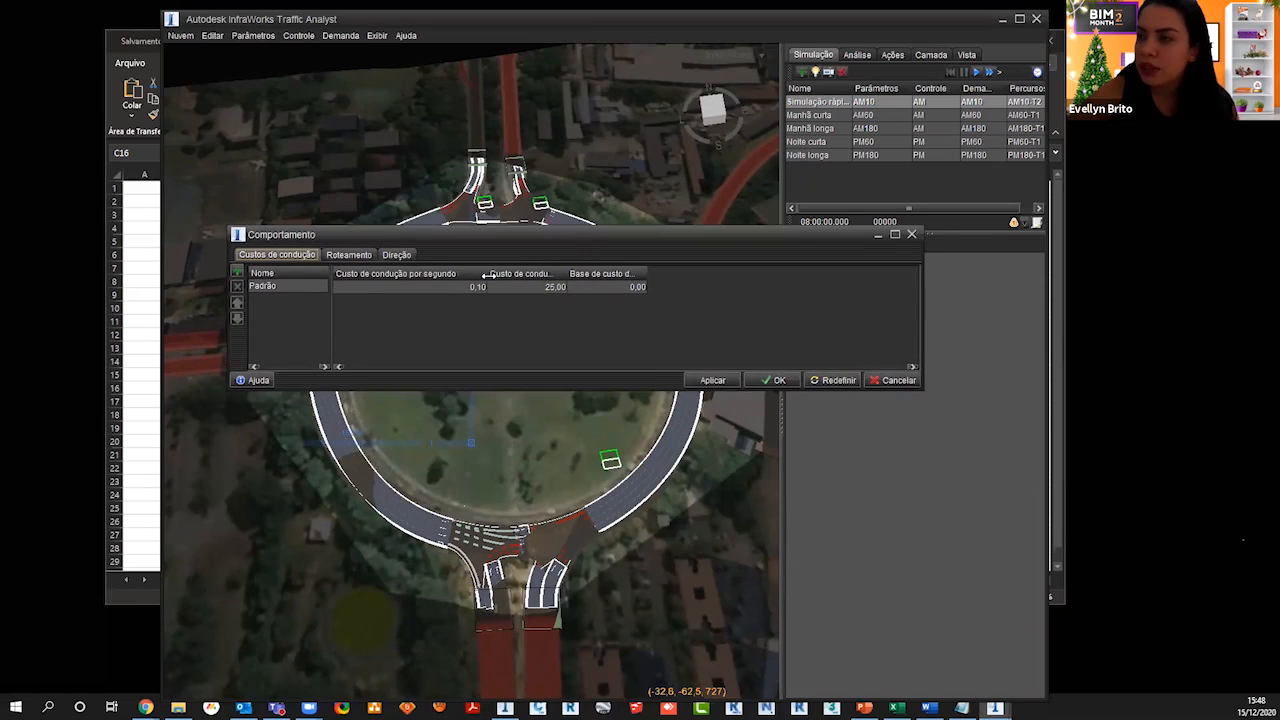
pyautogui.doubleClick(566, 273)
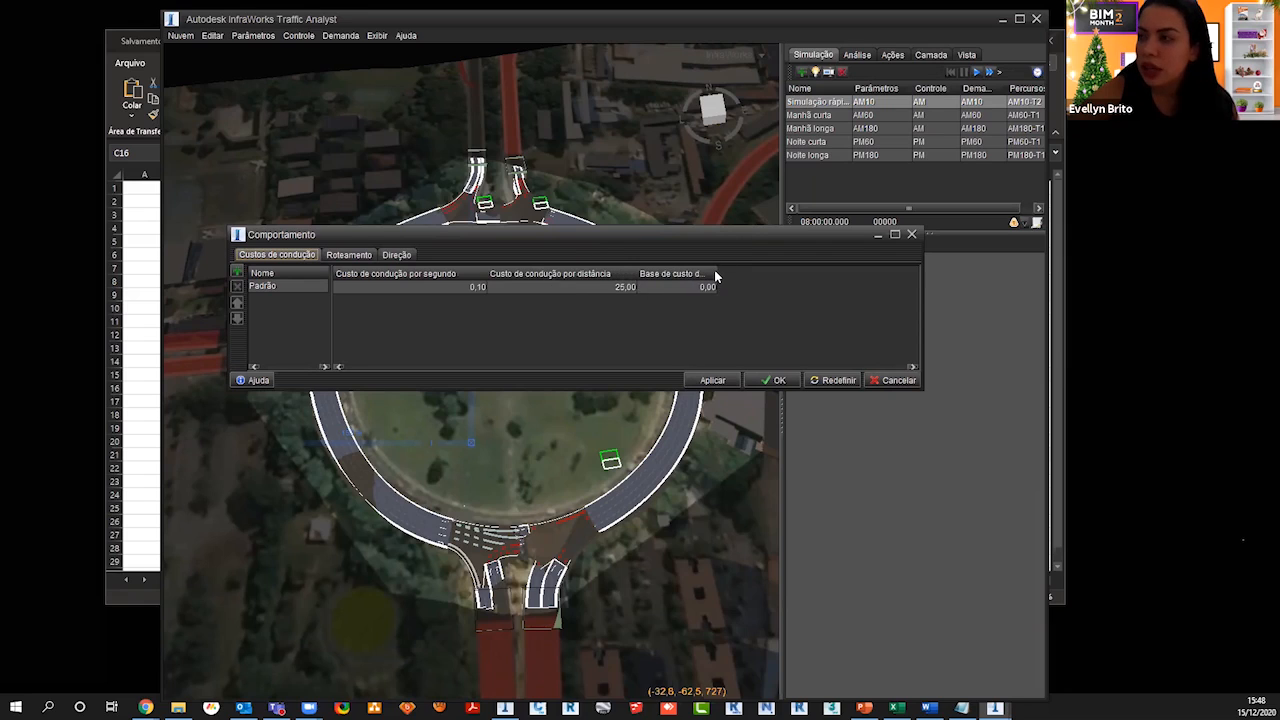
pyautogui.moveTo(715, 271); pyautogui.dragTo(820, 262)
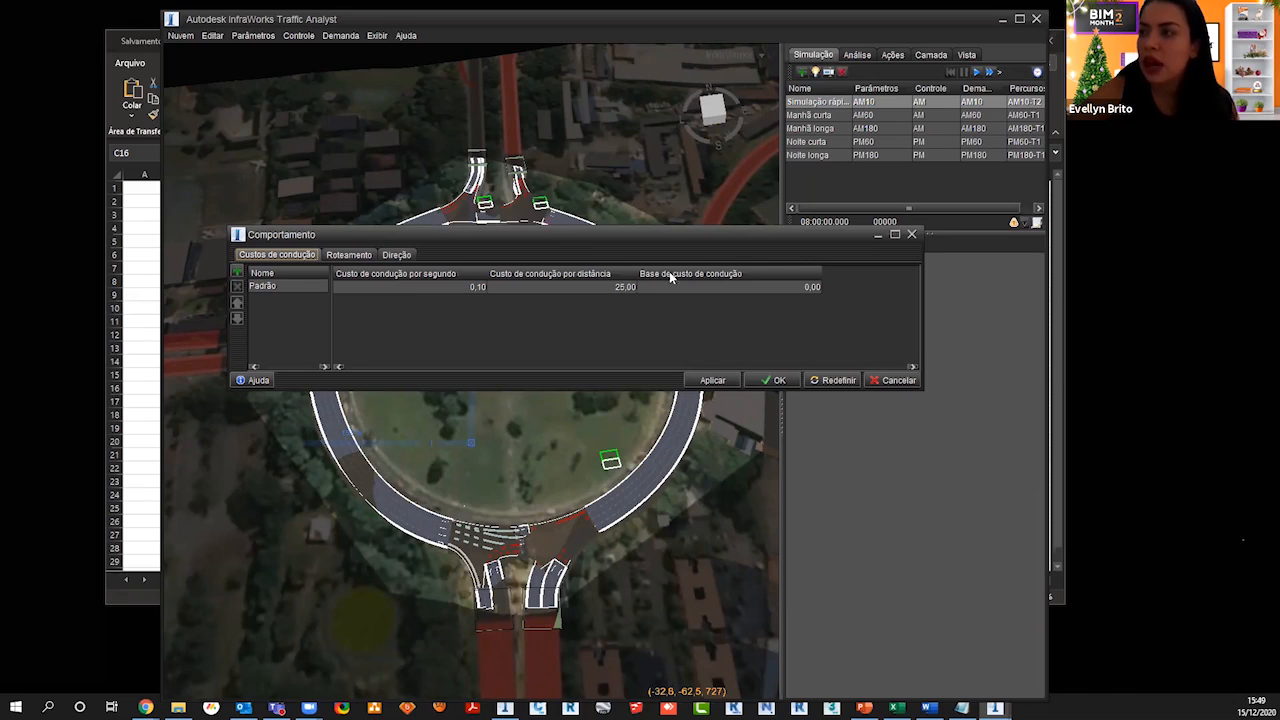
# Step: Examine the Roteamento and Direção settings of the Padrão behaviour and close the behaviour parameters
pyautogui.click(348, 255)
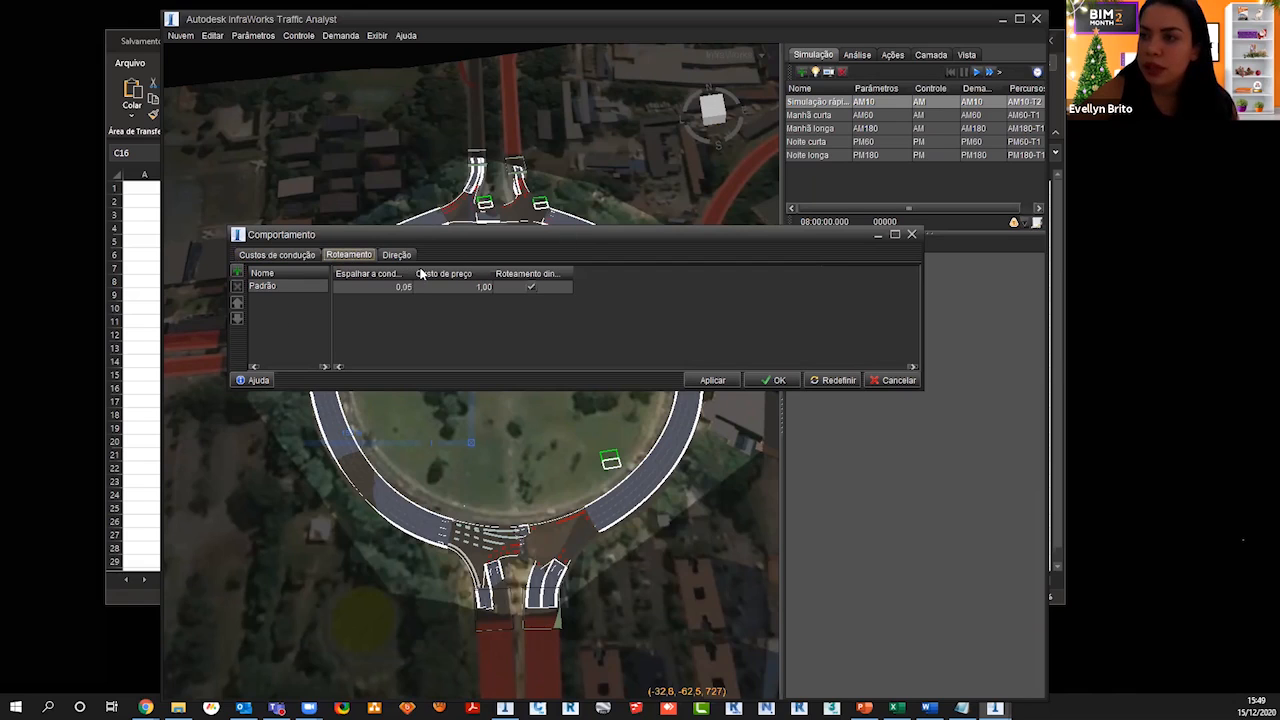
pyautogui.moveTo(412, 274); pyautogui.dragTo(507, 274)
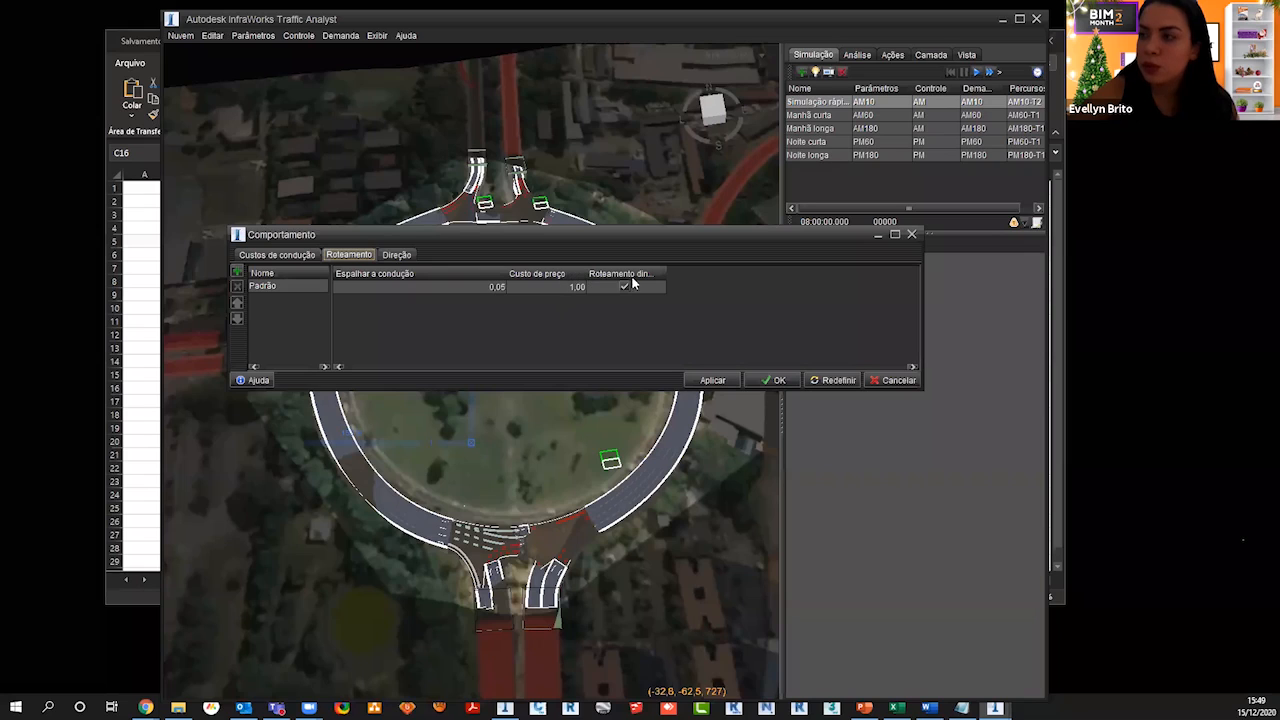
pyautogui.click(395, 255)
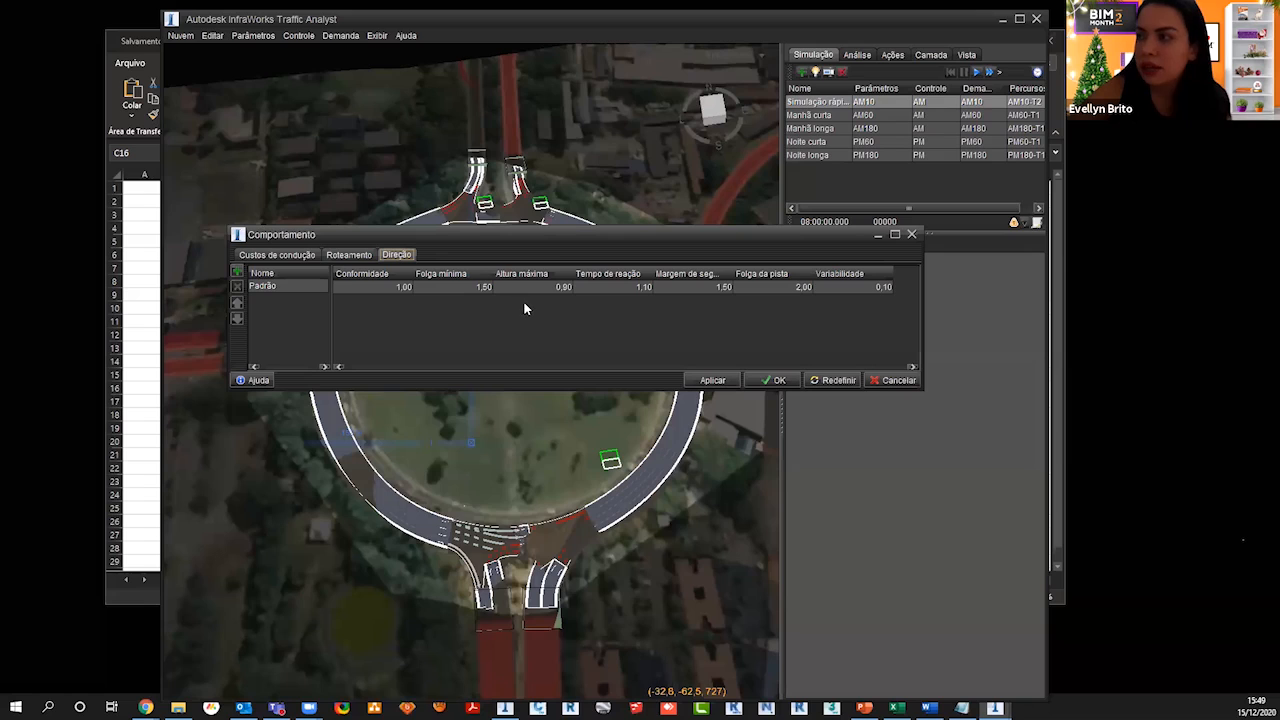
pyautogui.click(275, 257)
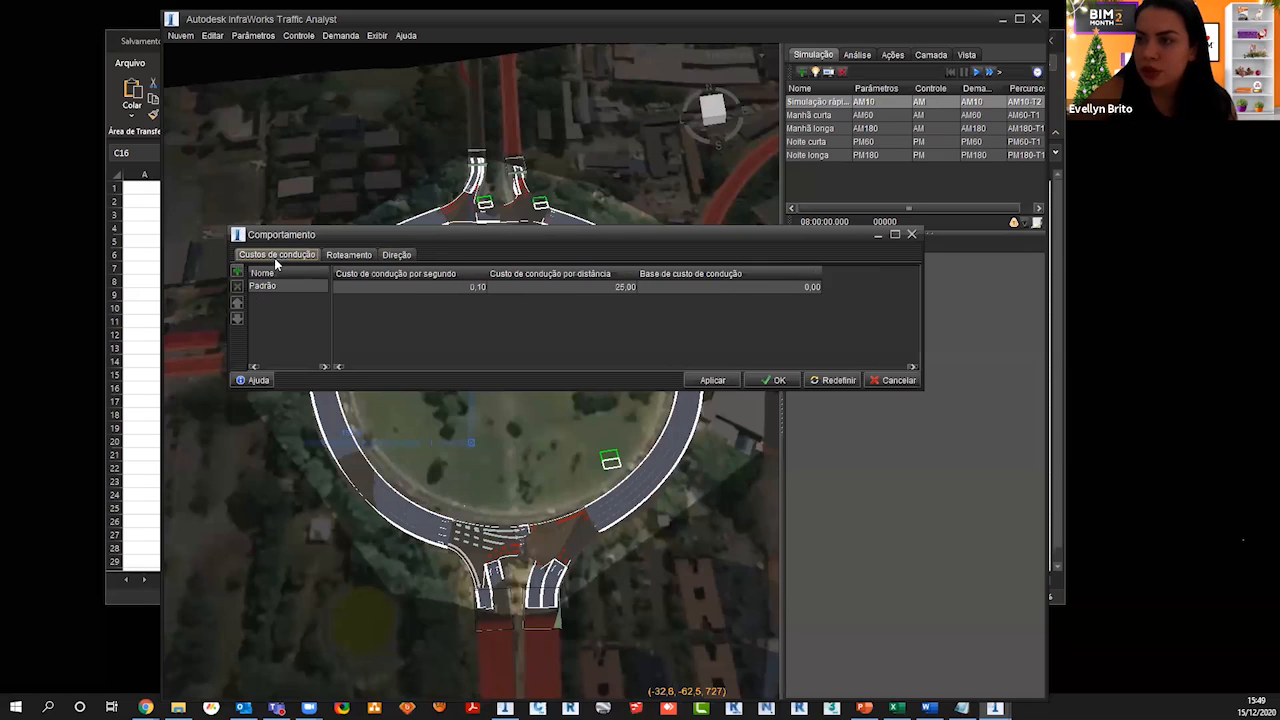
pyautogui.click(911, 234)
# Step: Open the Restrições parameters and add three new restrictions to the list
pyautogui.click(253, 36)
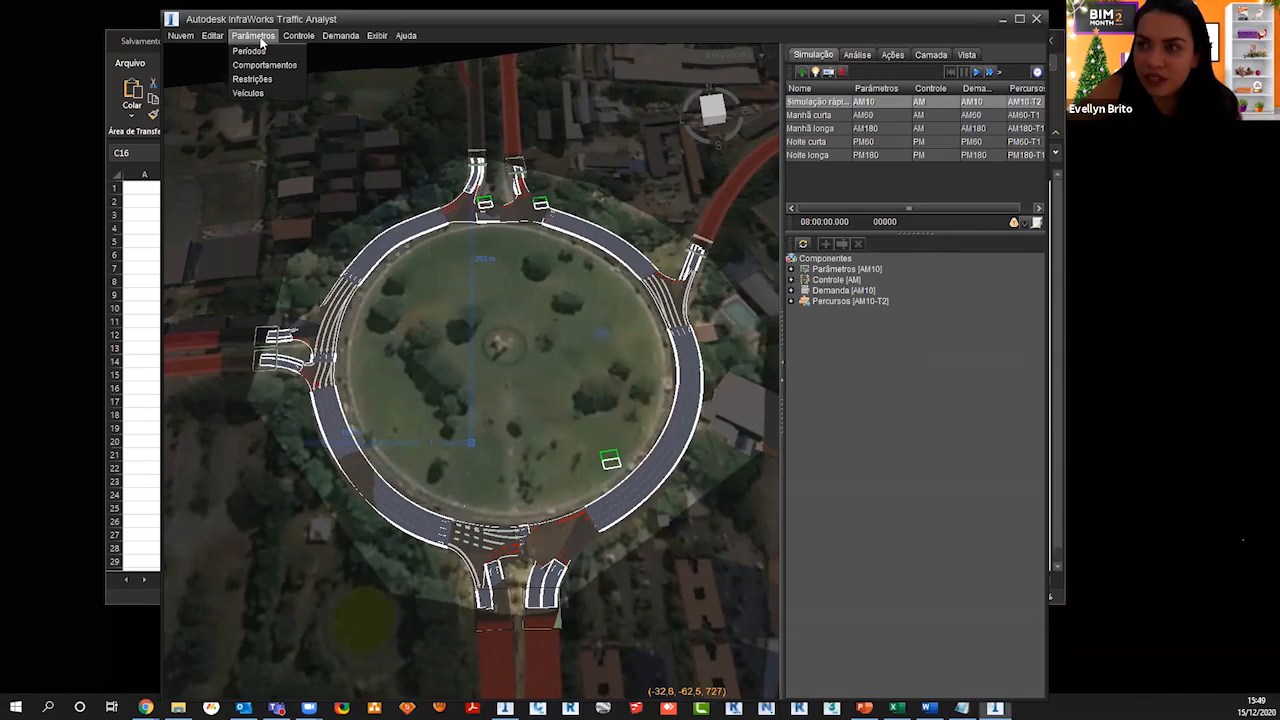
pyautogui.click(268, 79)
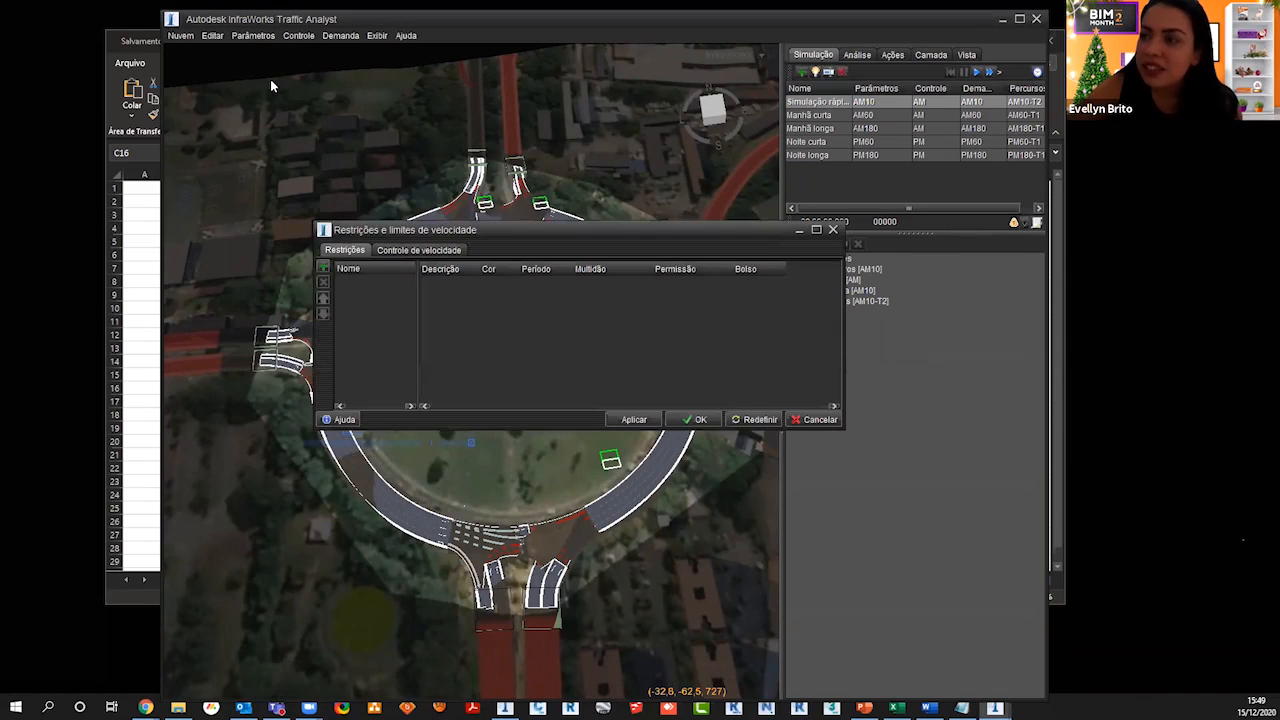
pyautogui.click(324, 268)
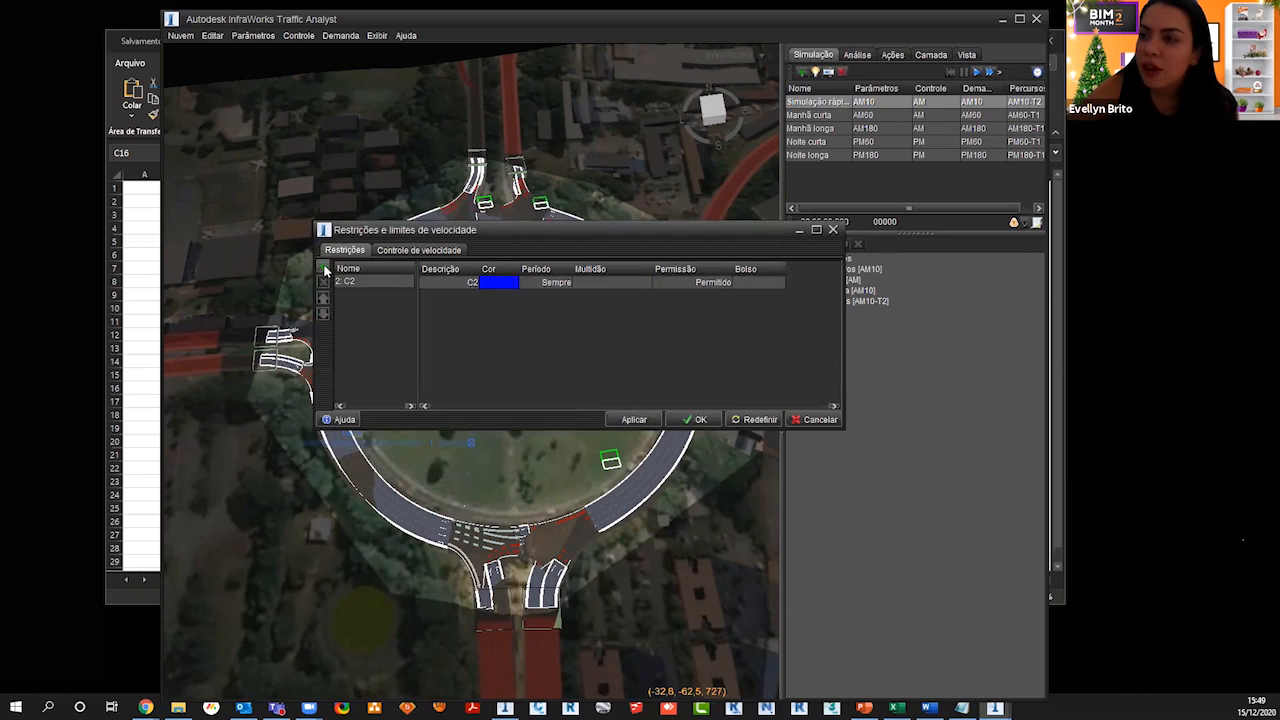
pyautogui.click(324, 268)
pyautogui.click(323, 268)
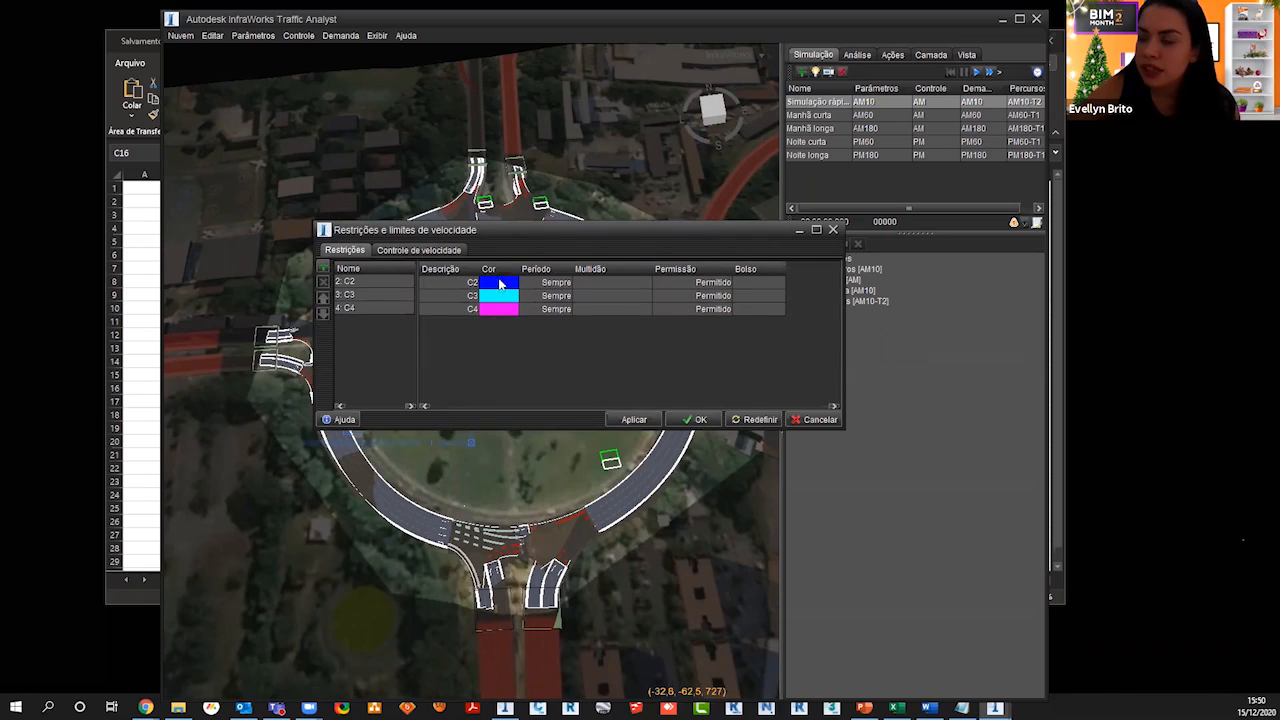
# Step: Set the period of restriction C2 to Simulação and review its permission options, keeping Permitido
pyautogui.click(558, 283)
pyautogui.click(550, 308)
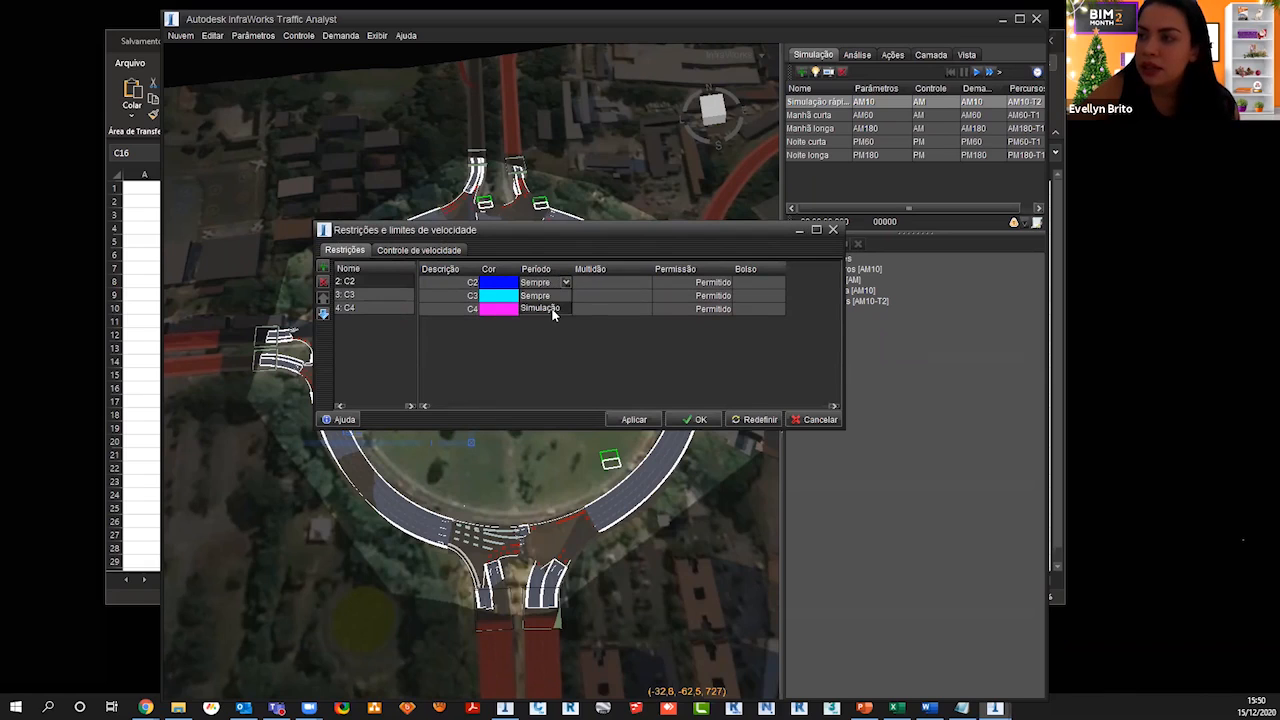
pyautogui.click(712, 282)
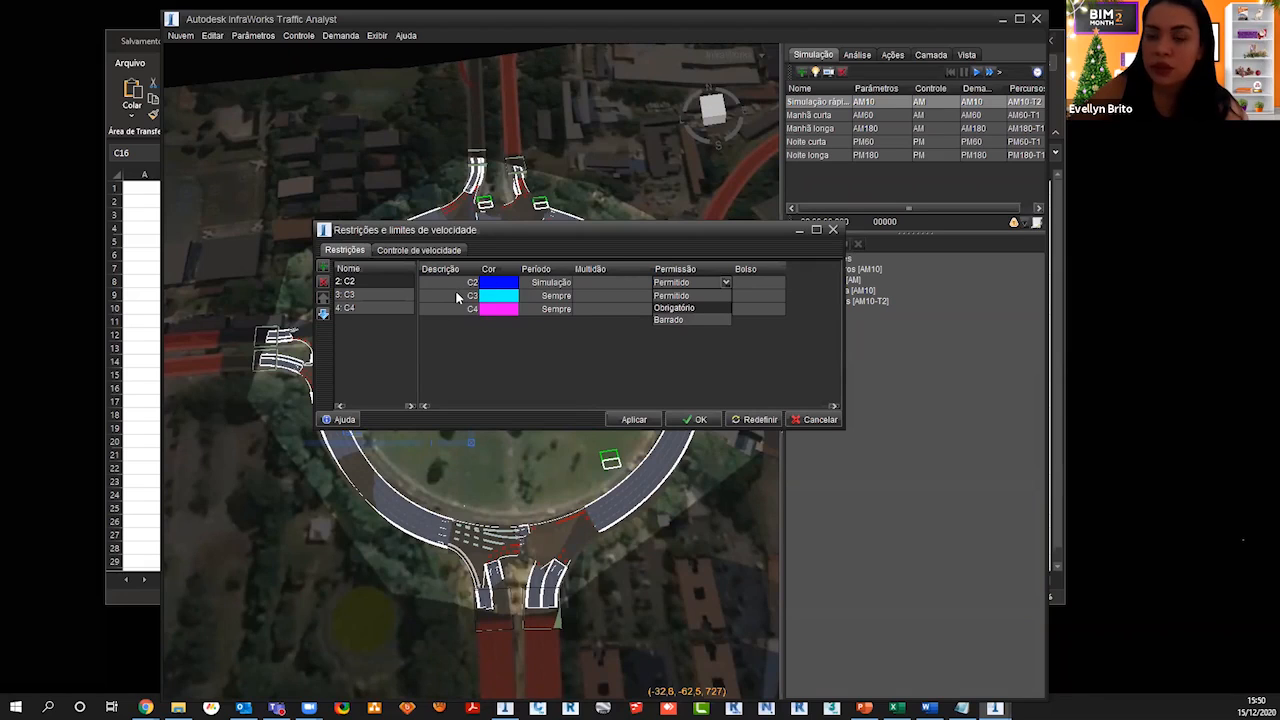
pyautogui.click(685, 338)
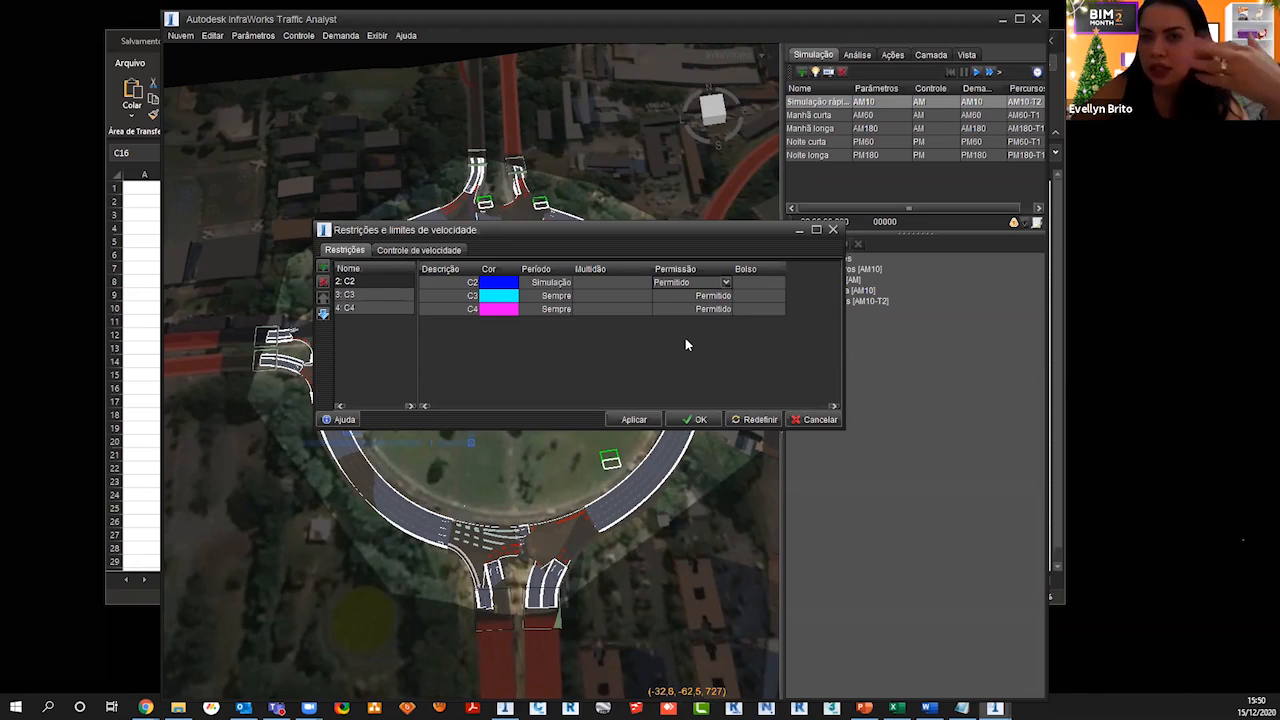
# Step: Review the speed limits listed under Controle de velocidade in the restrictions parameters and close them
pyautogui.click(454, 252)
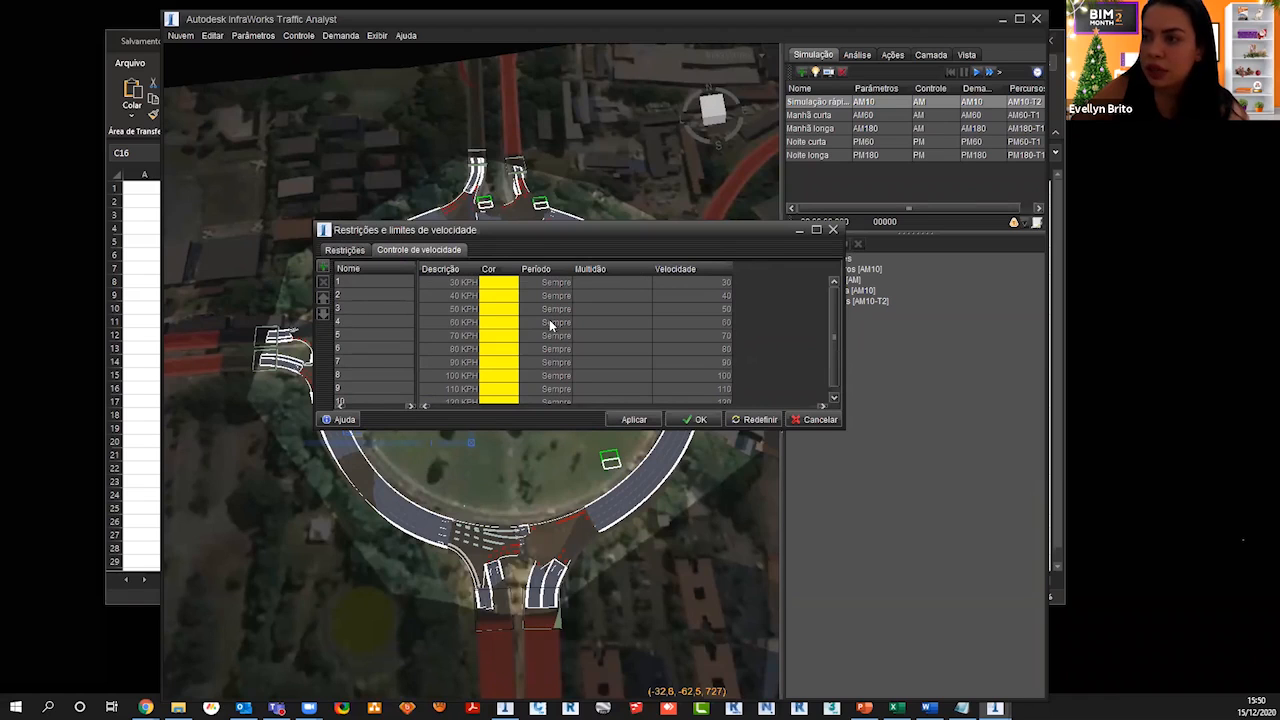
pyautogui.scroll(-1, 573, 365)
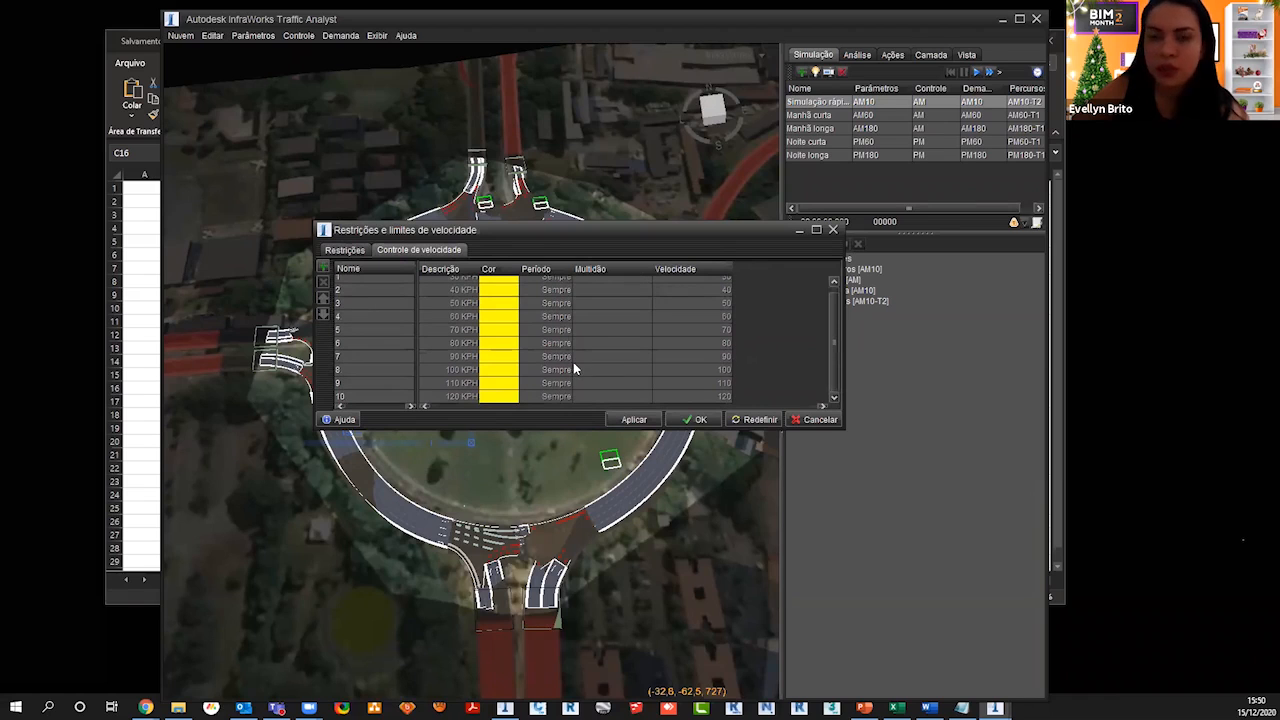
pyautogui.click(833, 231)
pyautogui.click(260, 37)
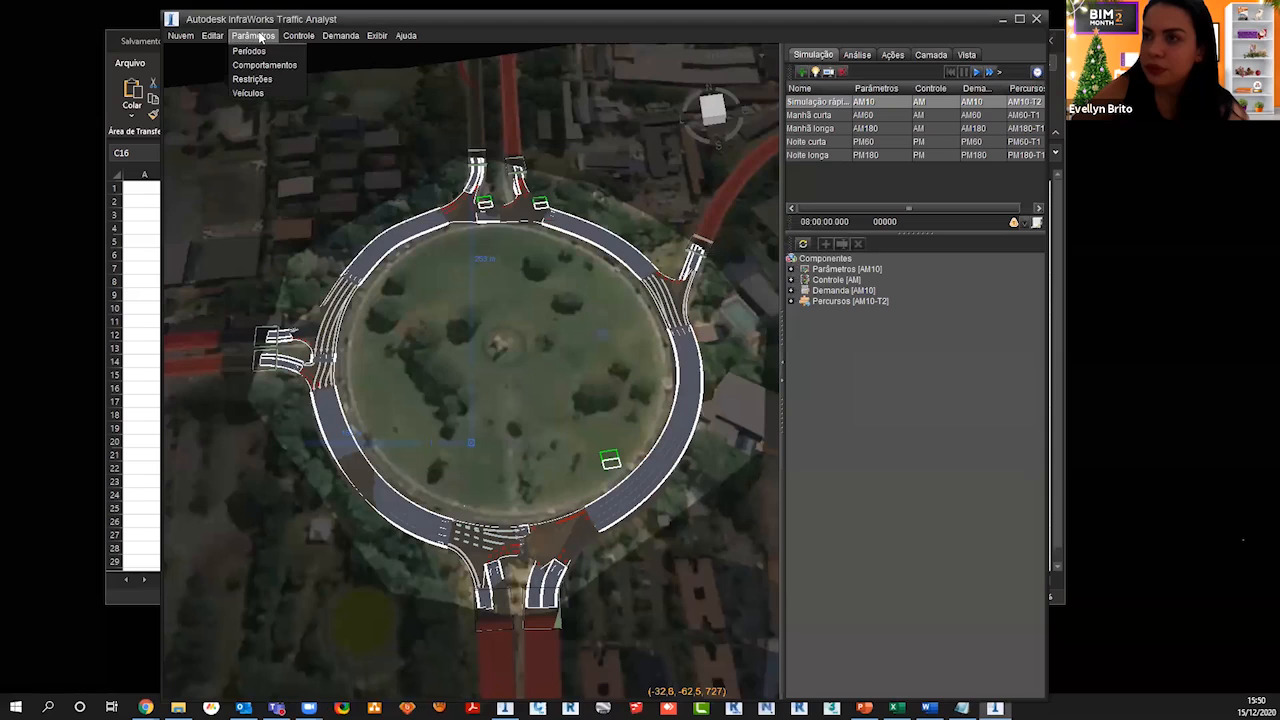
pyautogui.click(254, 79)
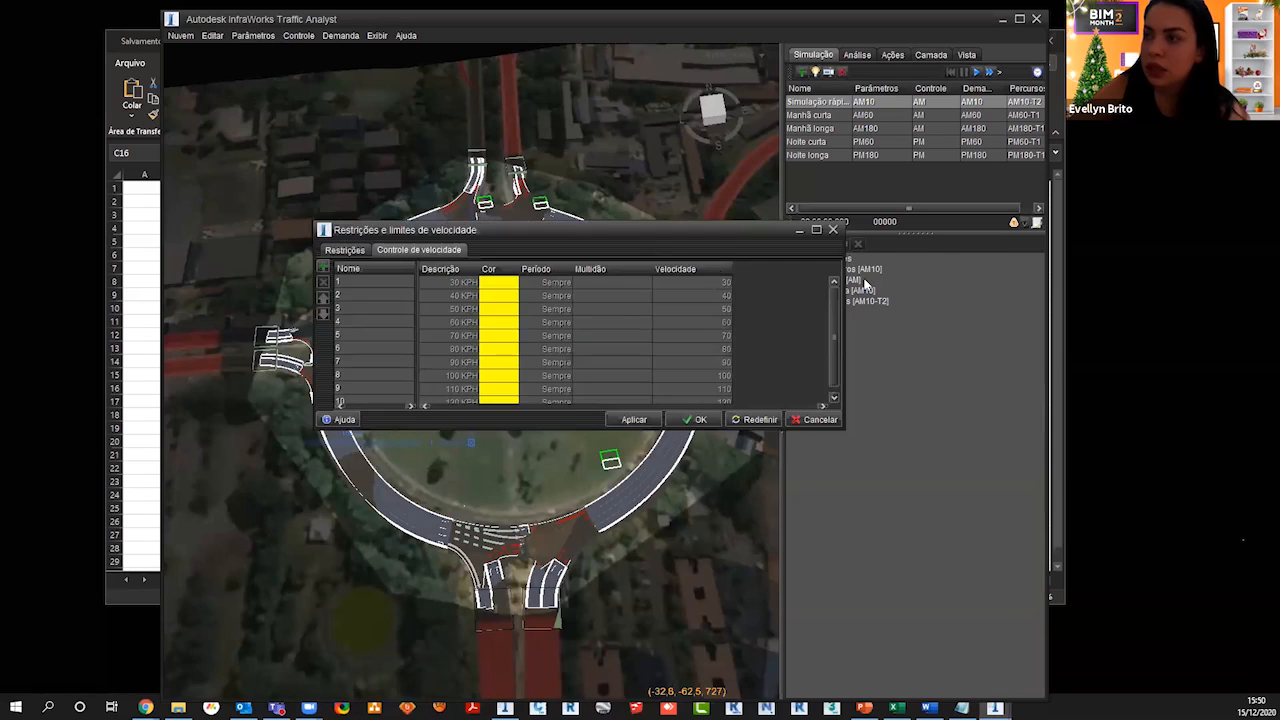
pyautogui.click(833, 231)
# Step: Open the Veículos parameters and review the behaviour and size settings of the vehicle types
pyautogui.click(253, 36)
pyautogui.click(266, 96)
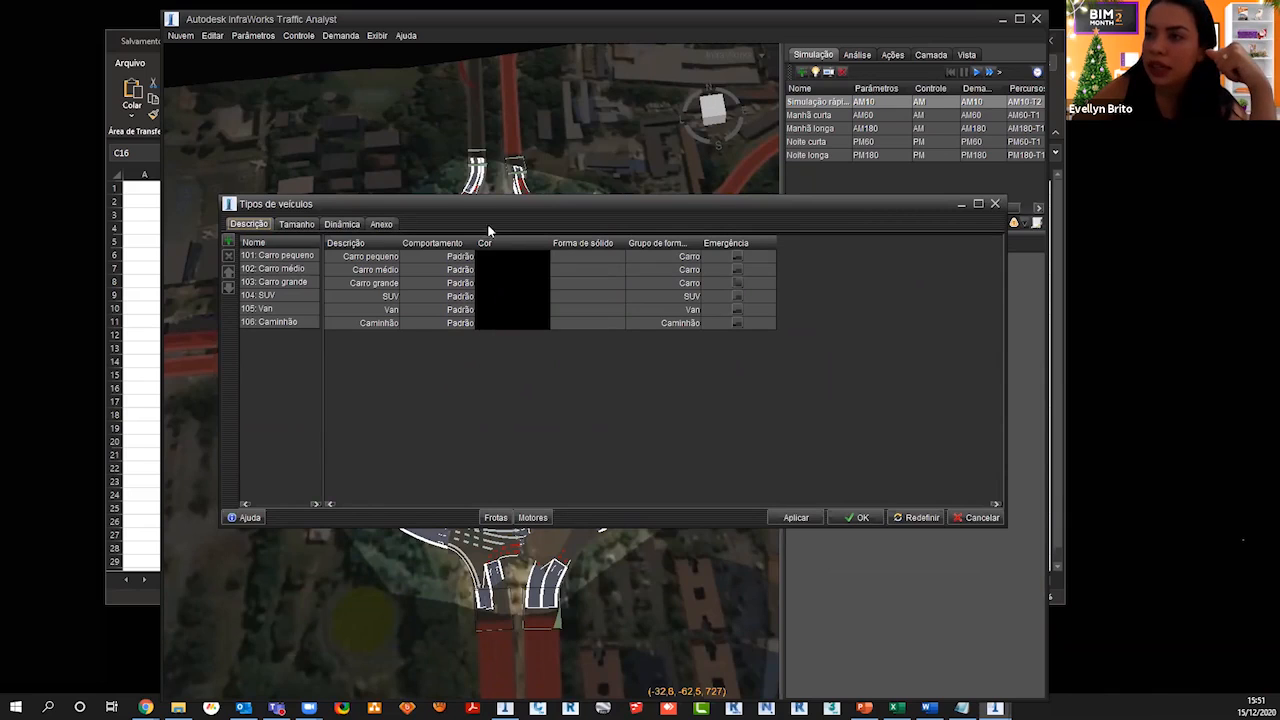
pyautogui.click(441, 258)
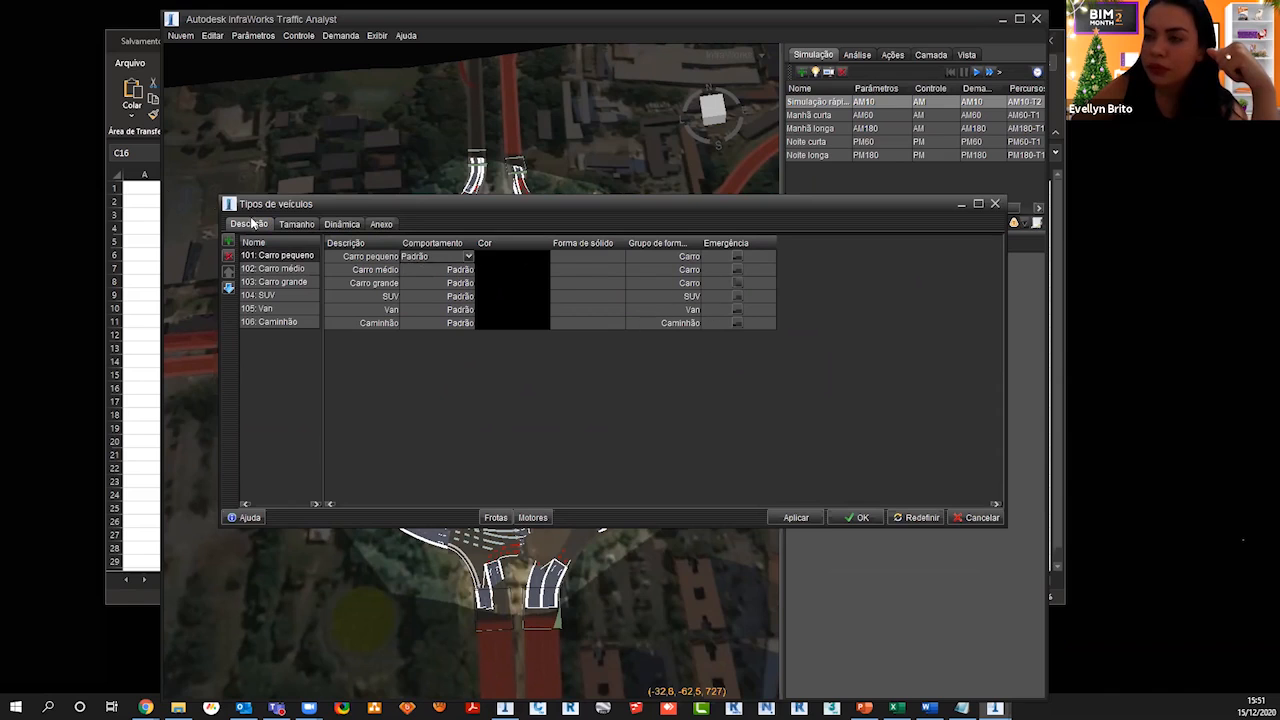
pyautogui.click(297, 224)
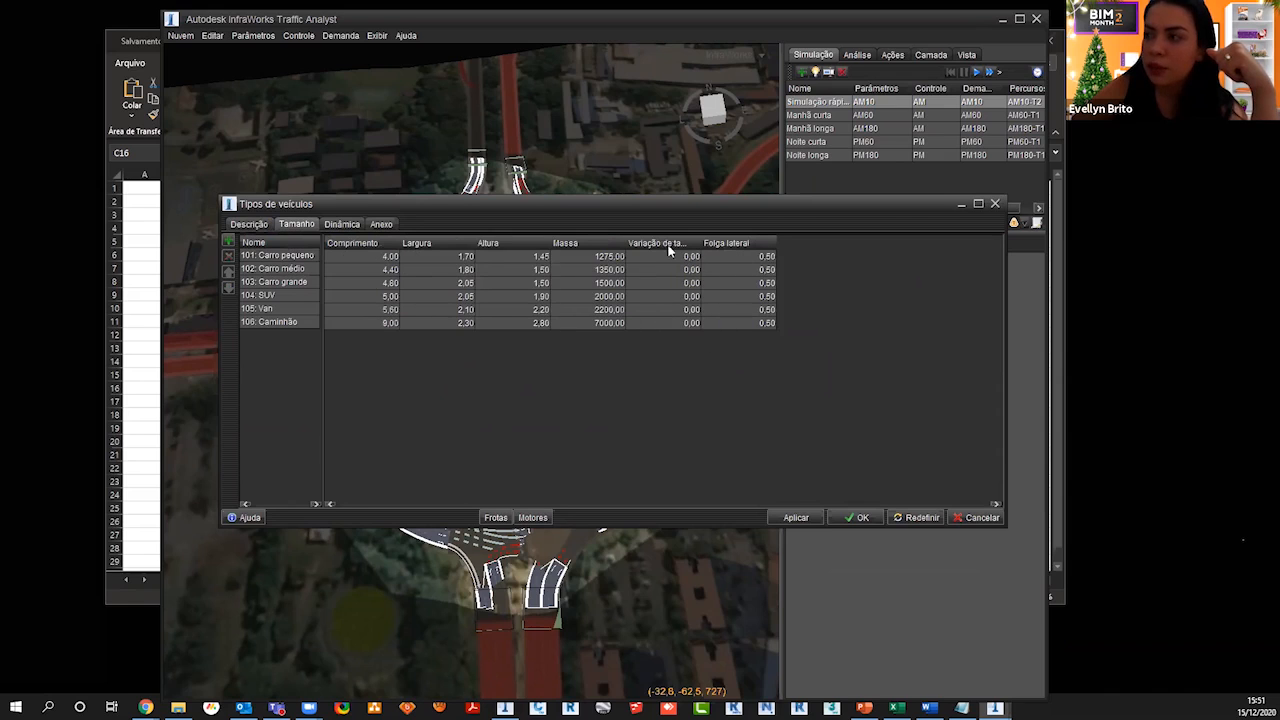
# Step: Widen the engine column in the Dinâmica settings and set the Carro pequeno engine to Petrol_CarUnder1400cc
pyautogui.click(340, 225)
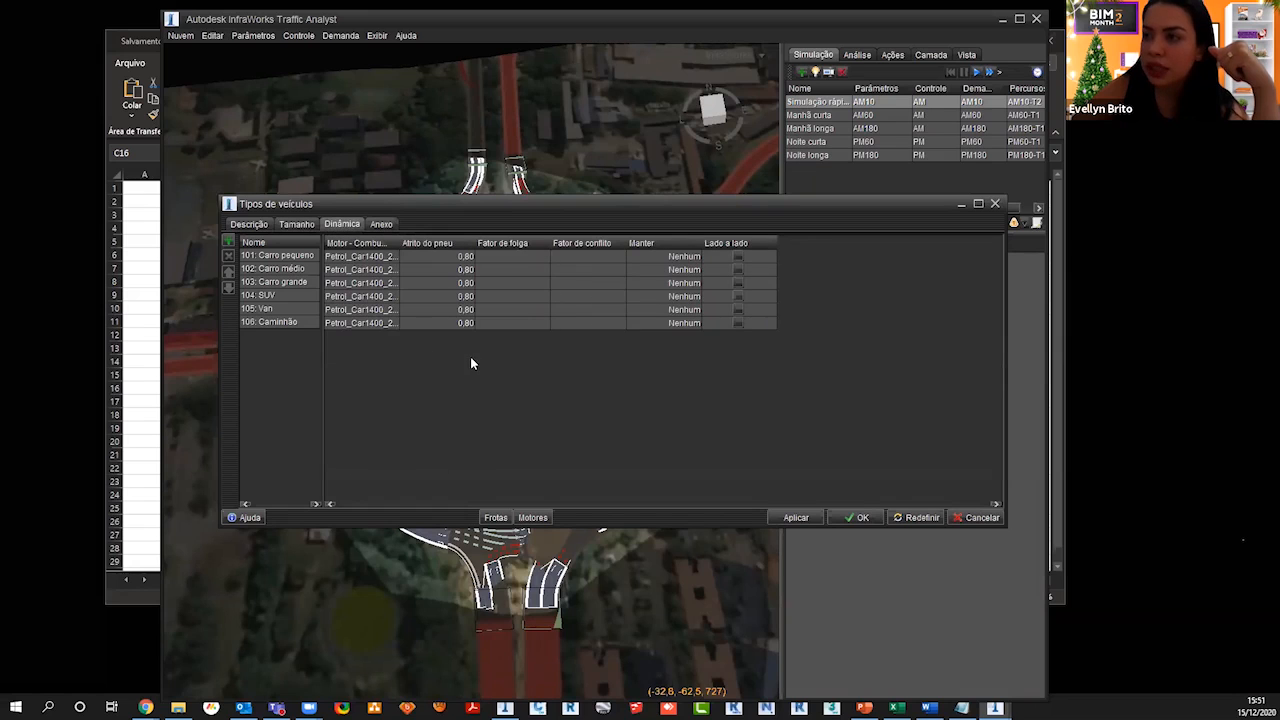
pyautogui.moveTo(399, 247); pyautogui.dragTo(474, 248)
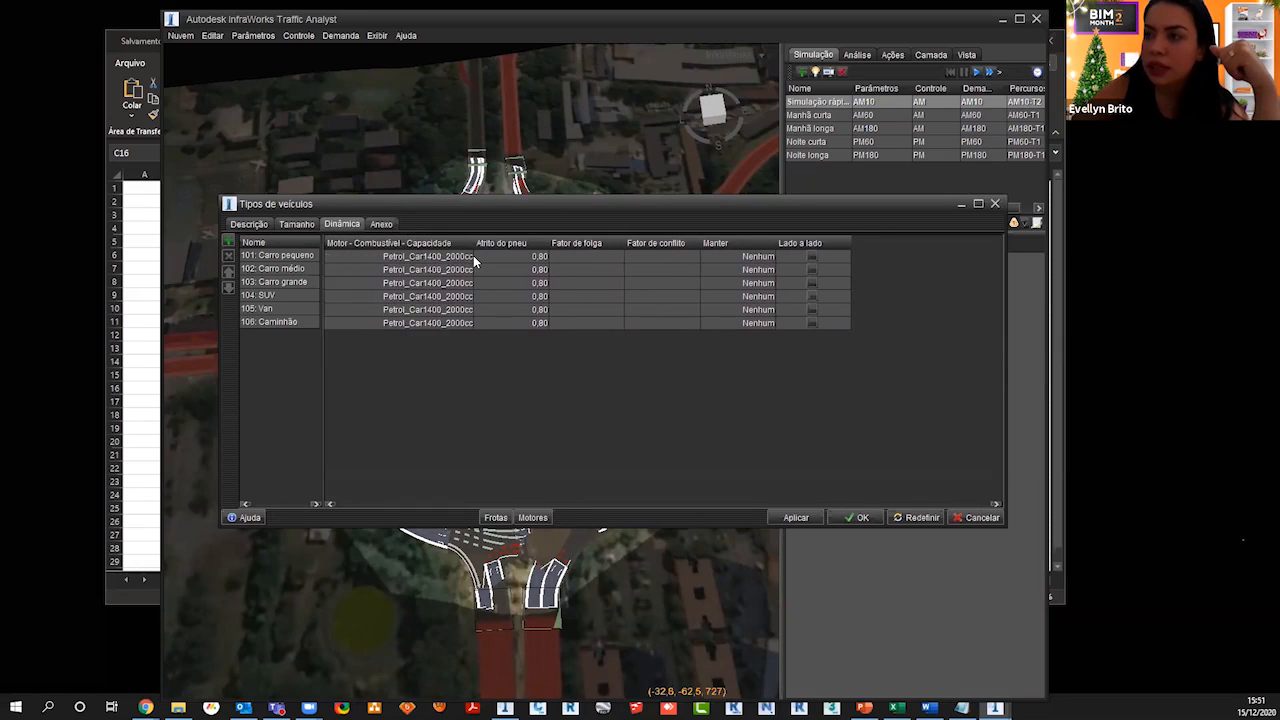
pyautogui.click(367, 256)
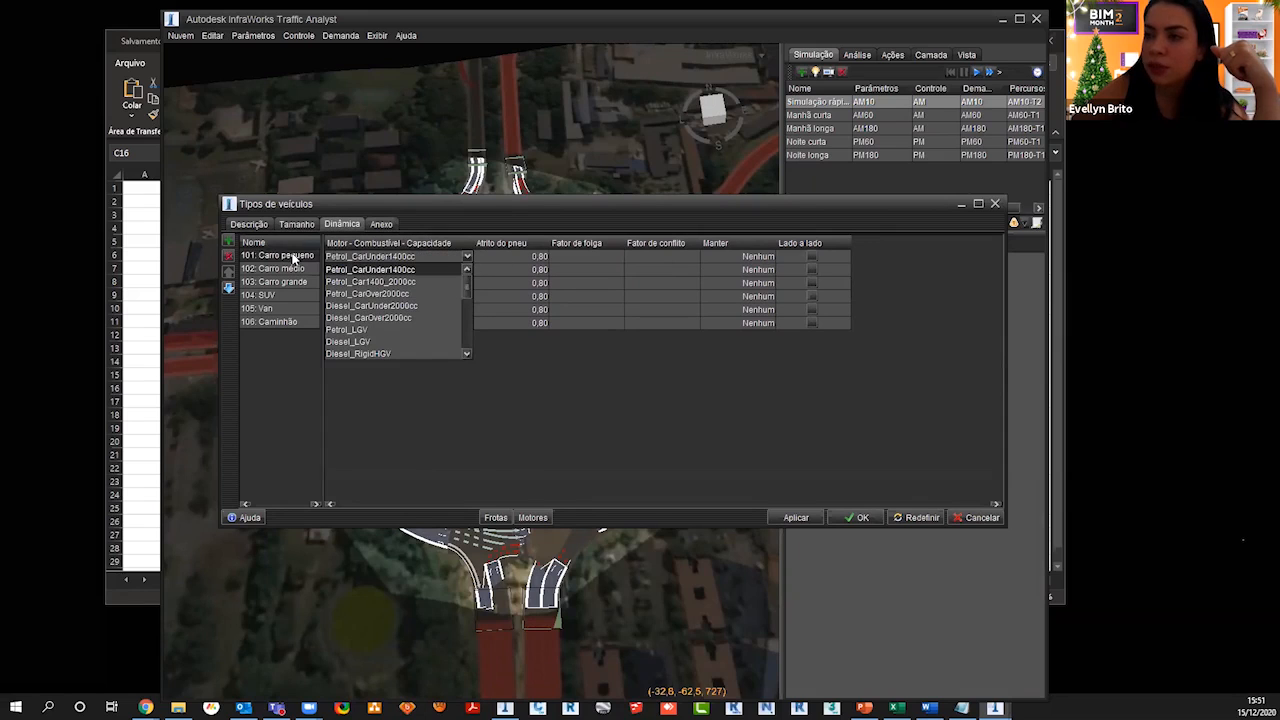
pyautogui.moveTo(470, 287)
pyautogui.mouseDown()
pyautogui.moveTo(479, 318)
pyautogui.moveTo(468, 270)
pyautogui.mouseUp()
pyautogui.click(531, 380)
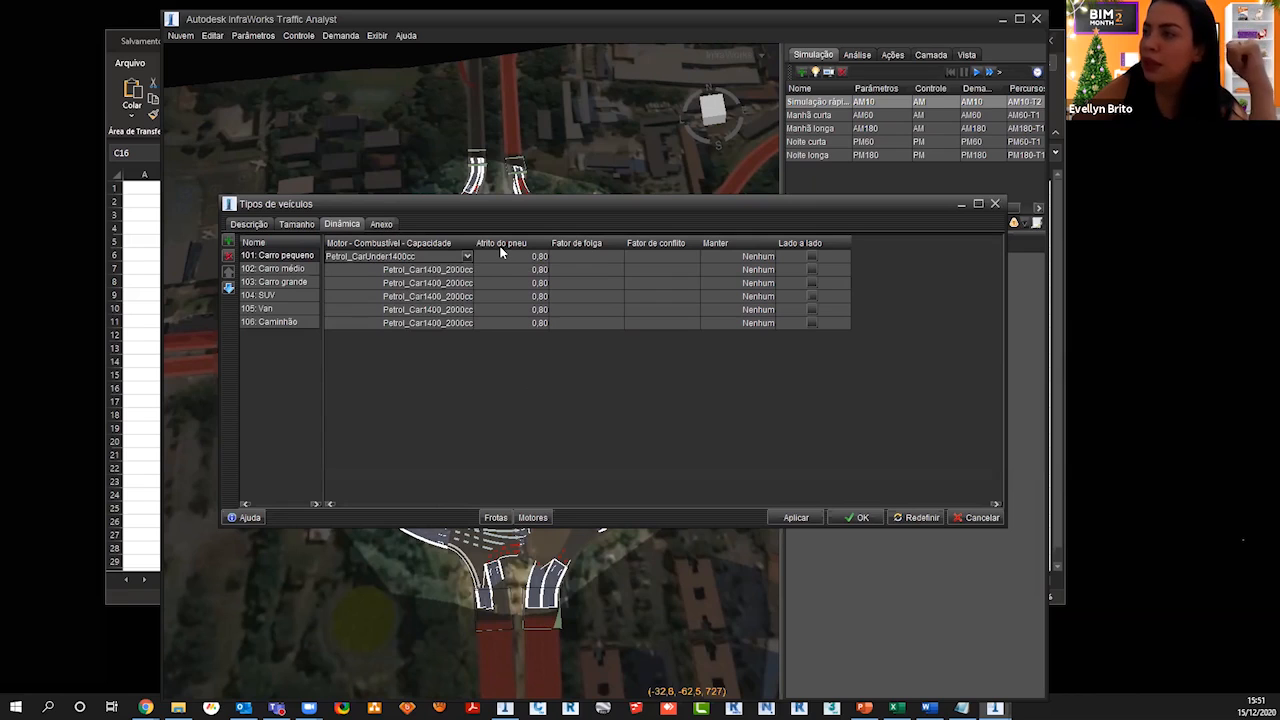
# Step: Review the Manter options and the Anexo control choices available for Carro pequeno
pyautogui.click(714, 256)
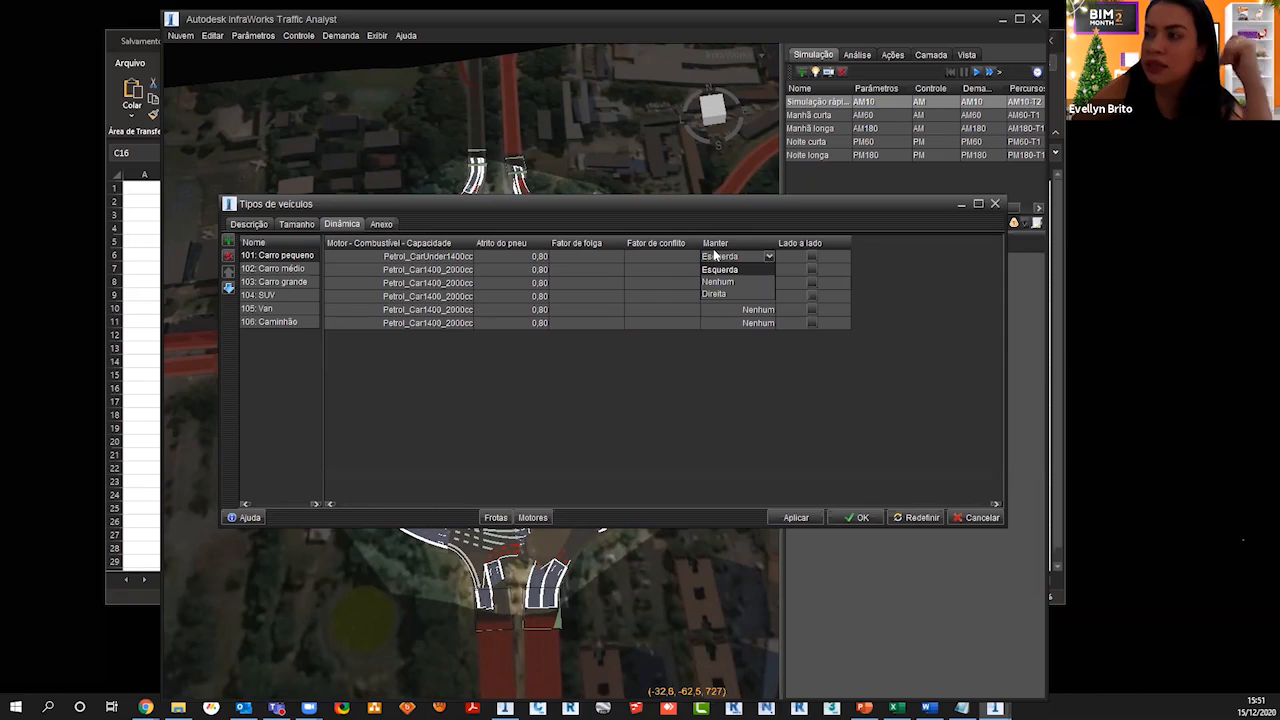
pyautogui.click(753, 412)
pyautogui.click(380, 224)
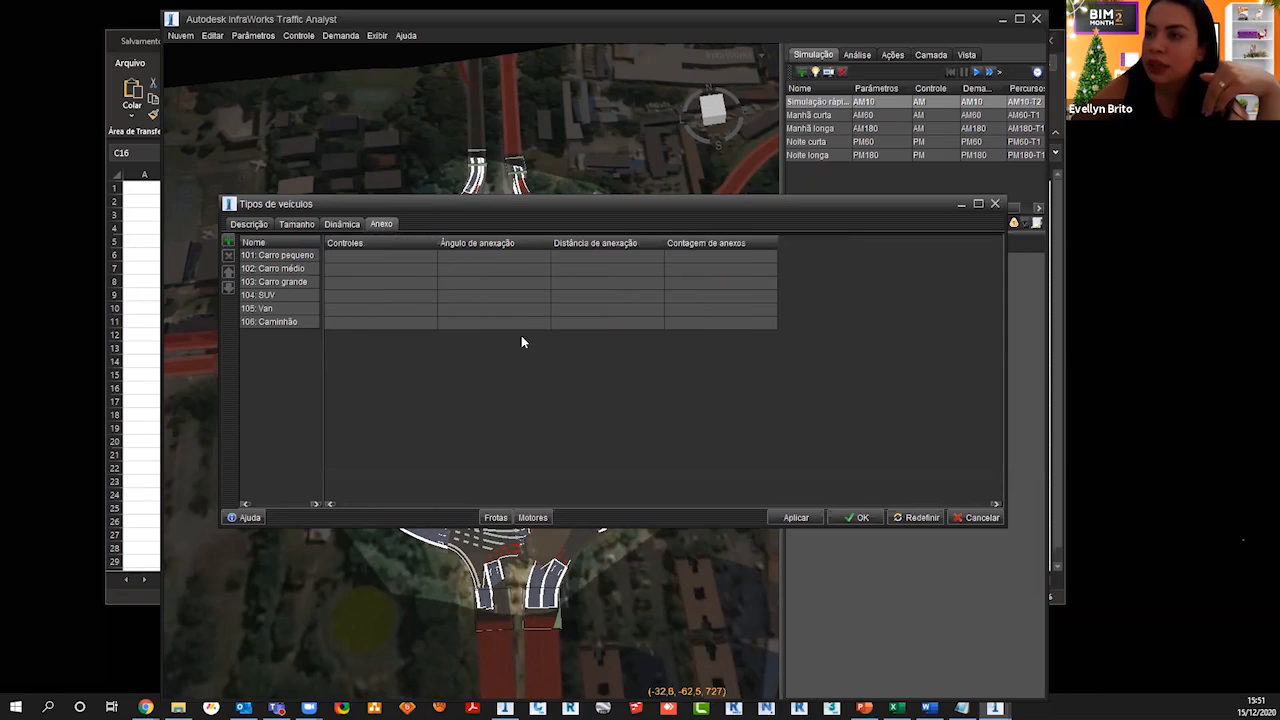
pyautogui.click(391, 259)
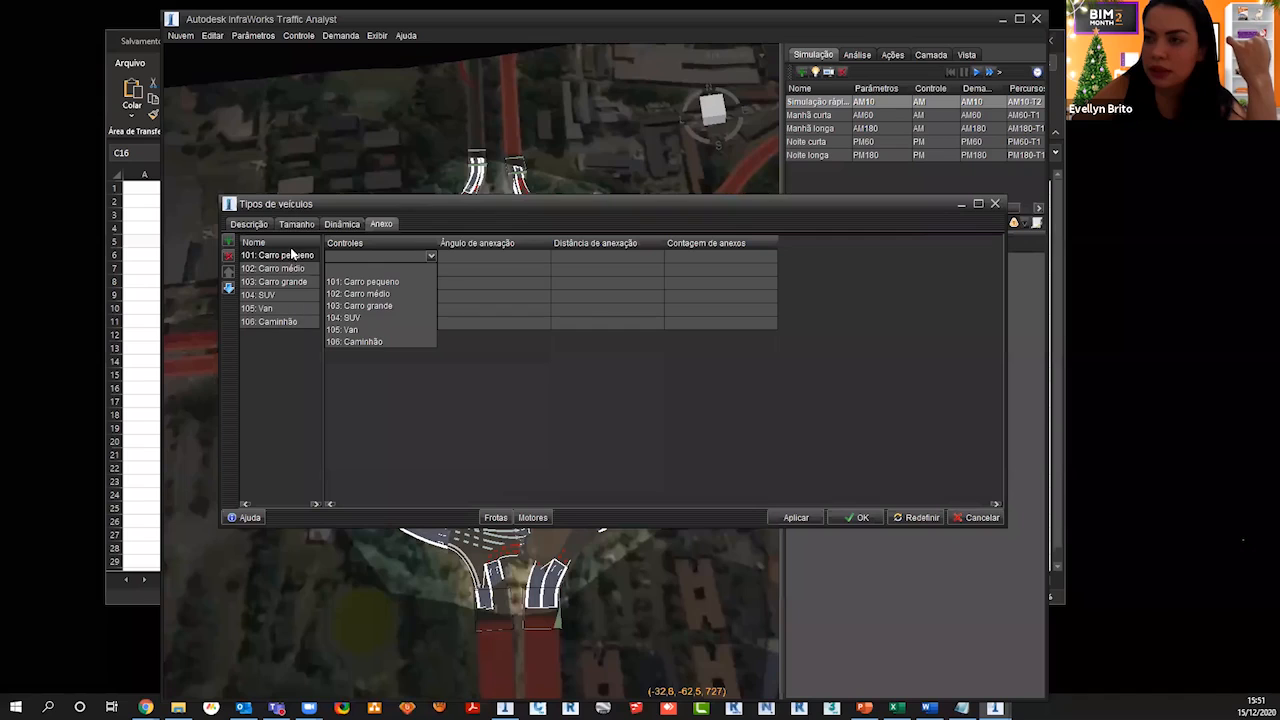
pyautogui.click(444, 449)
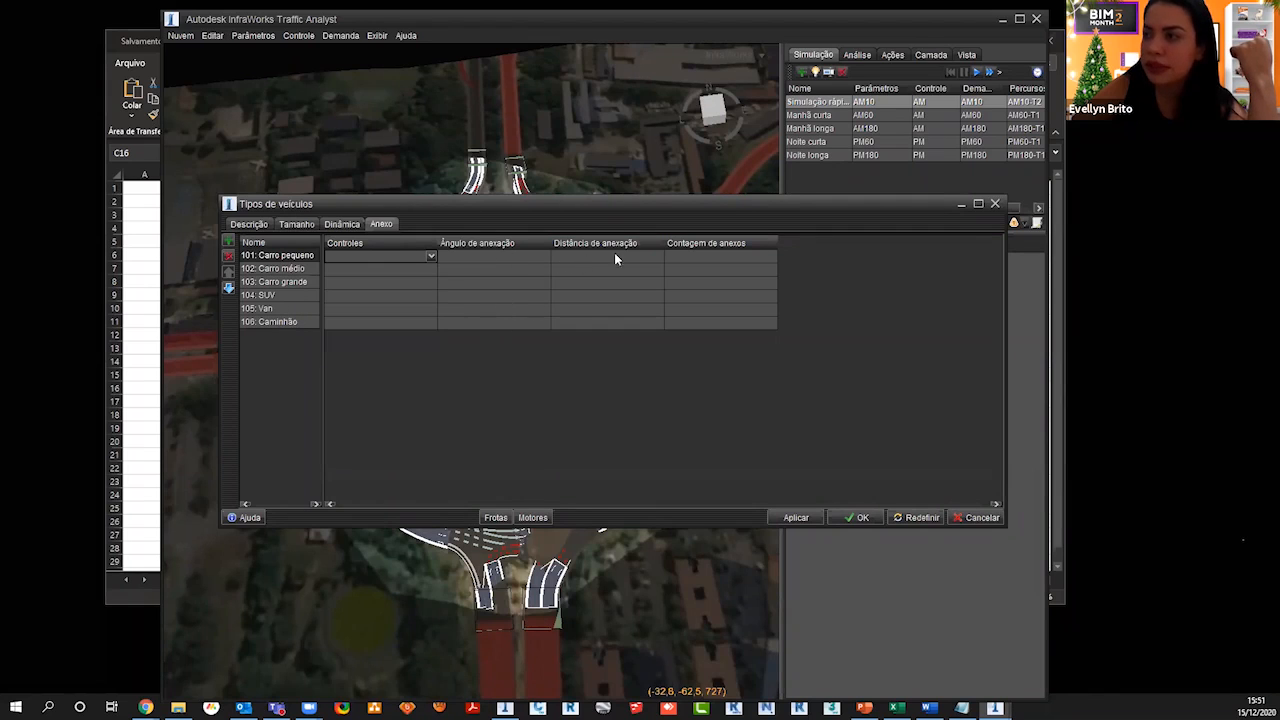
# Step: Add a new vehicle type to the list and open its description for editing
pyautogui.click(247, 224)
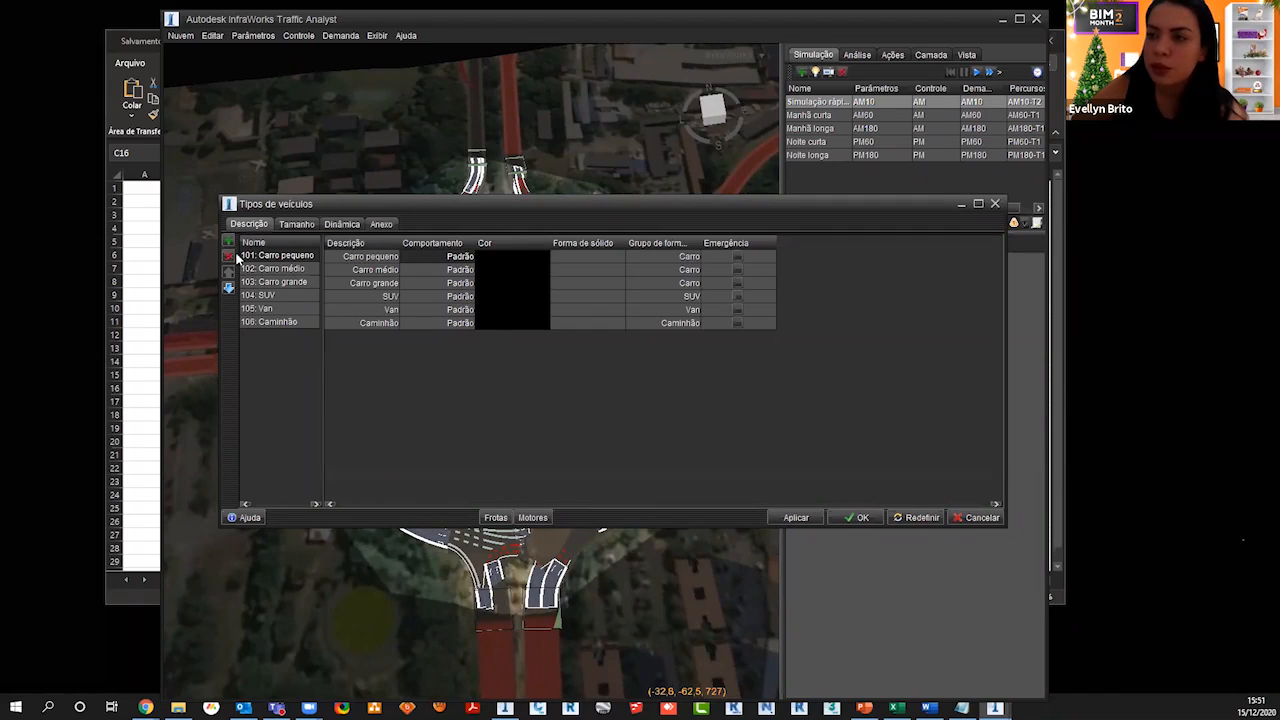
pyautogui.click(232, 245)
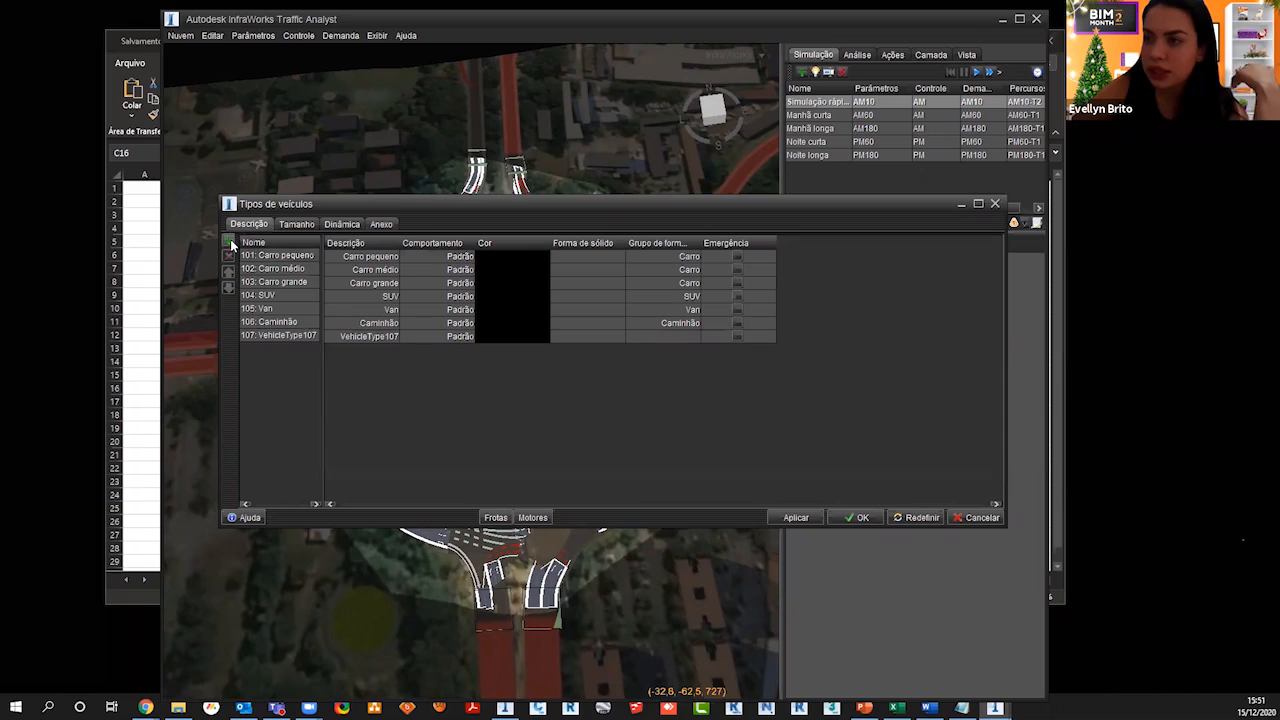
pyautogui.click(290, 336)
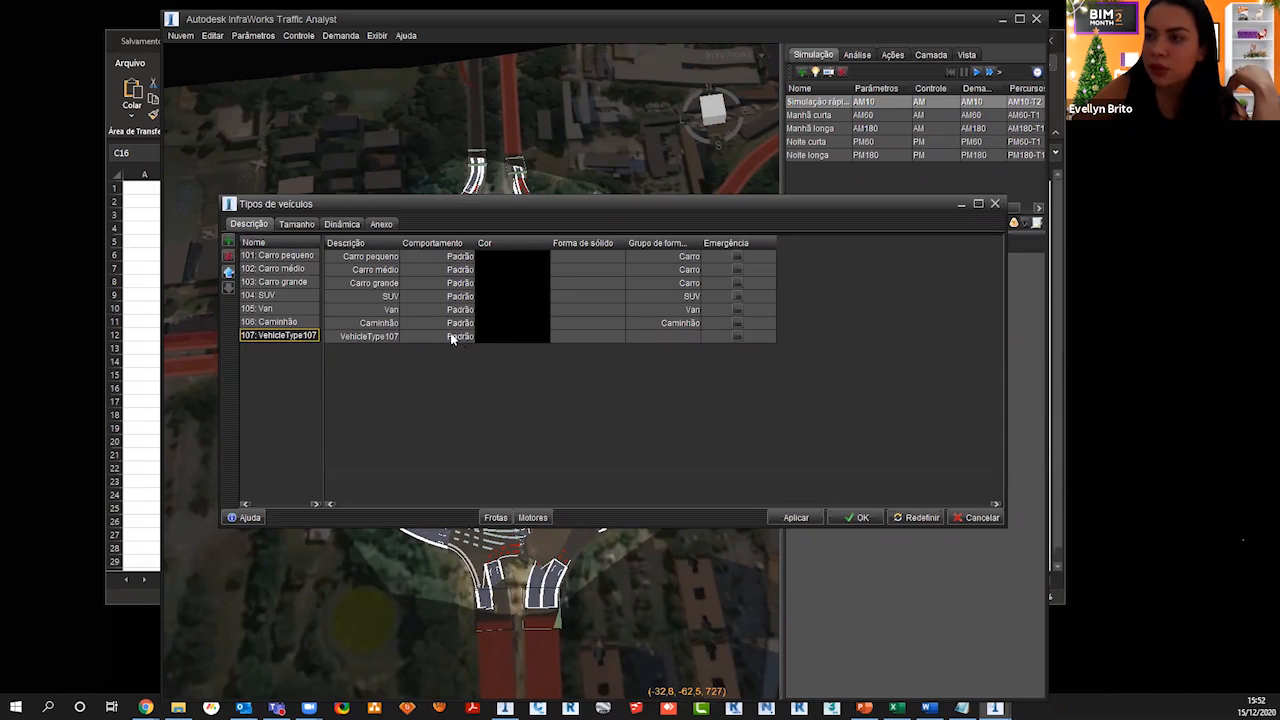
pyautogui.doubleClick(384, 338)
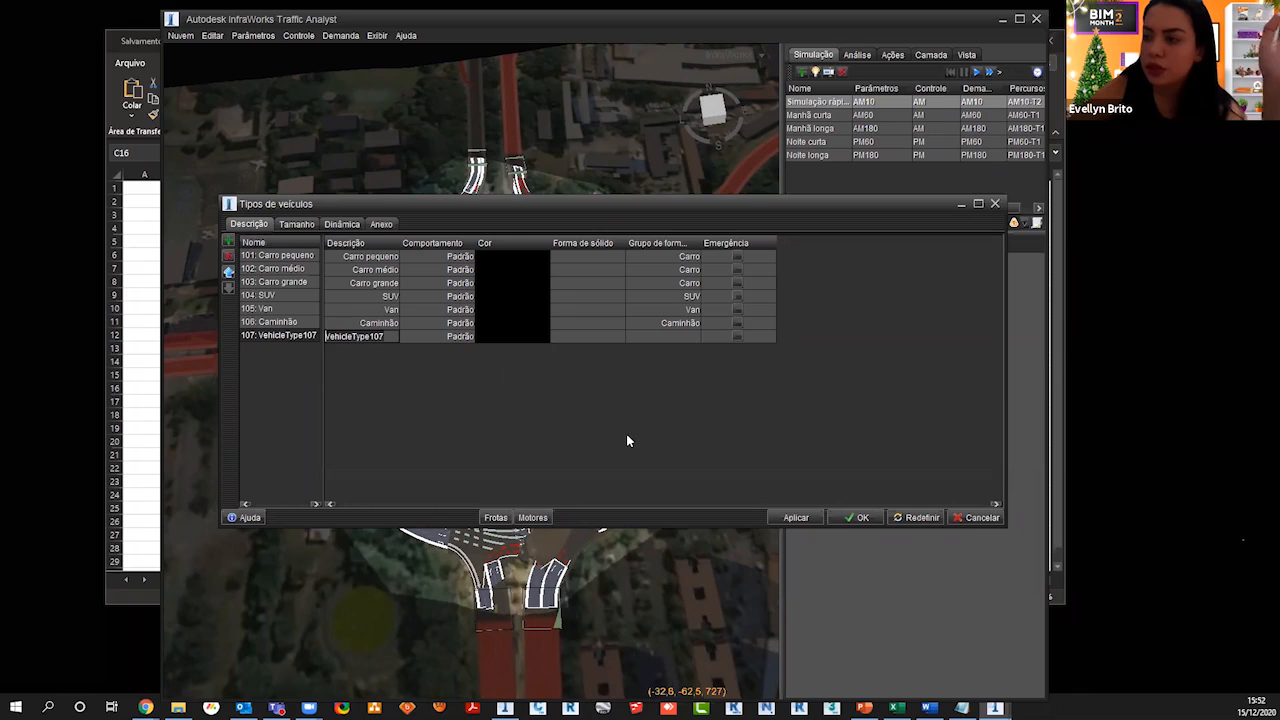
# Step: Open the vehicle fleets, widen the window to show all vehicle types, and include Large Car in the All Private Vehicles fleet
pyautogui.click(497, 519)
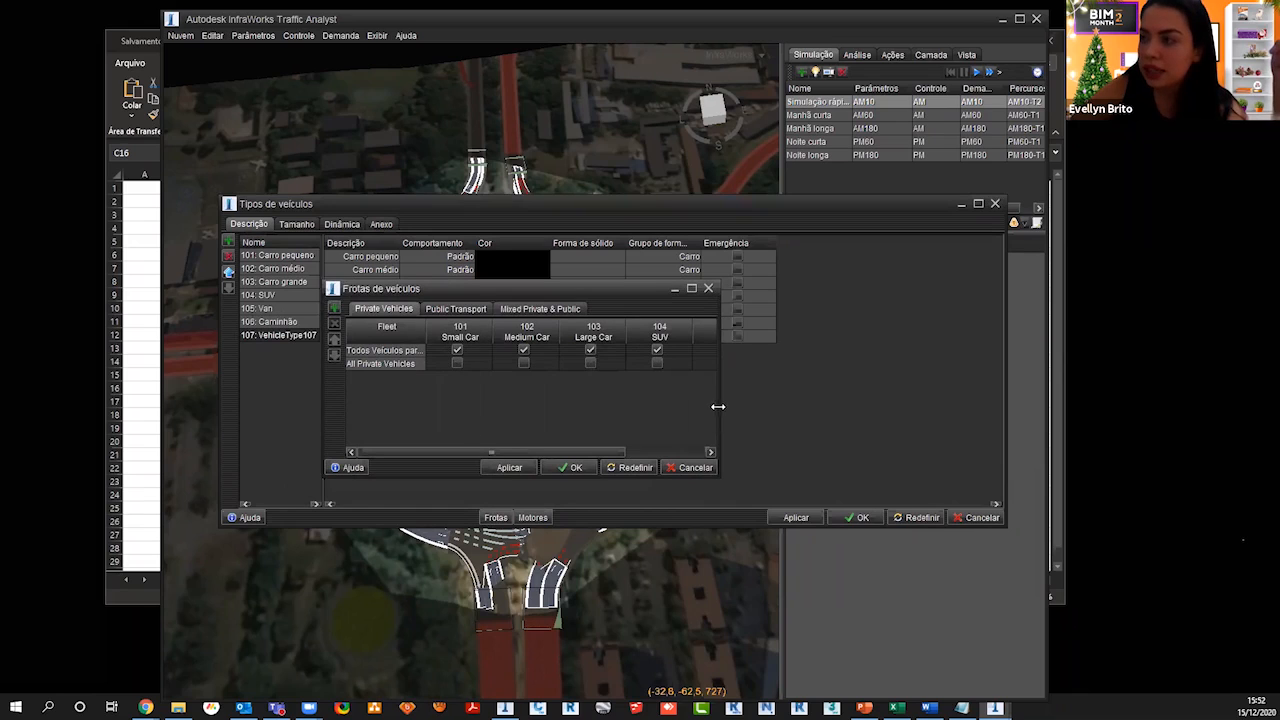
pyautogui.moveTo(718, 405); pyautogui.dragTo(737, 406)
pyautogui.moveTo(810, 421); pyautogui.dragTo(903, 393)
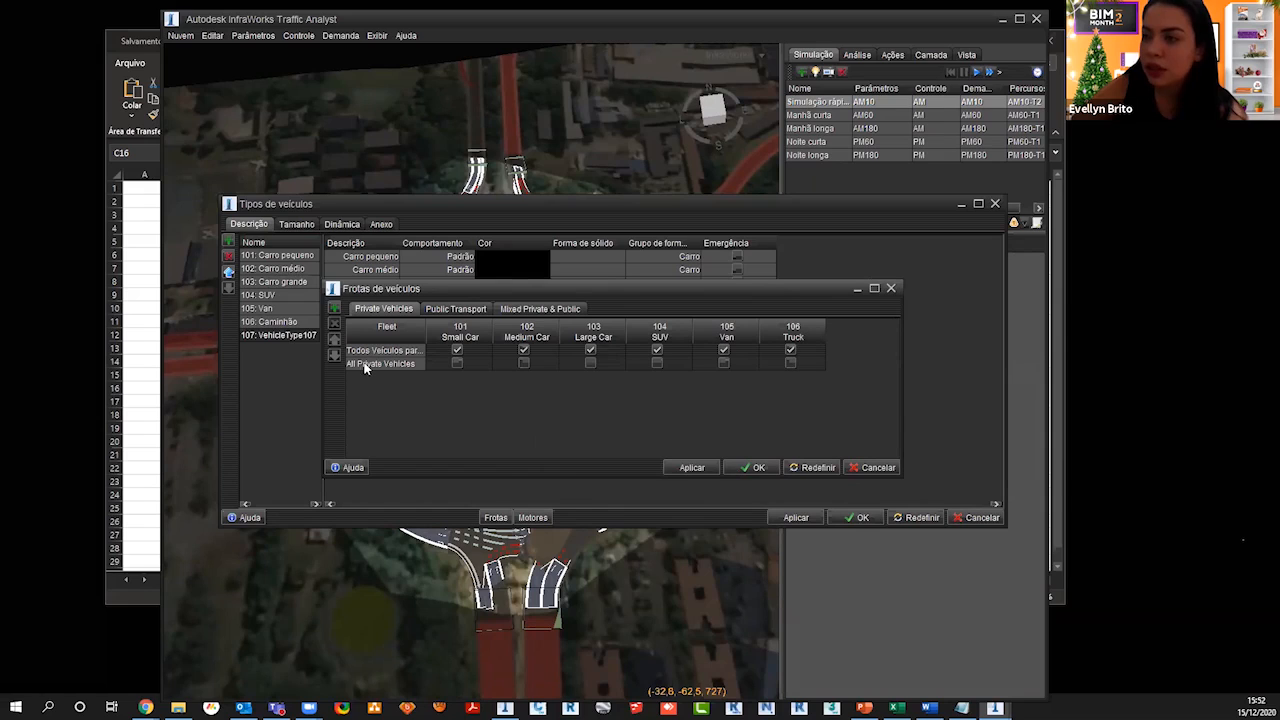
pyautogui.click(590, 363)
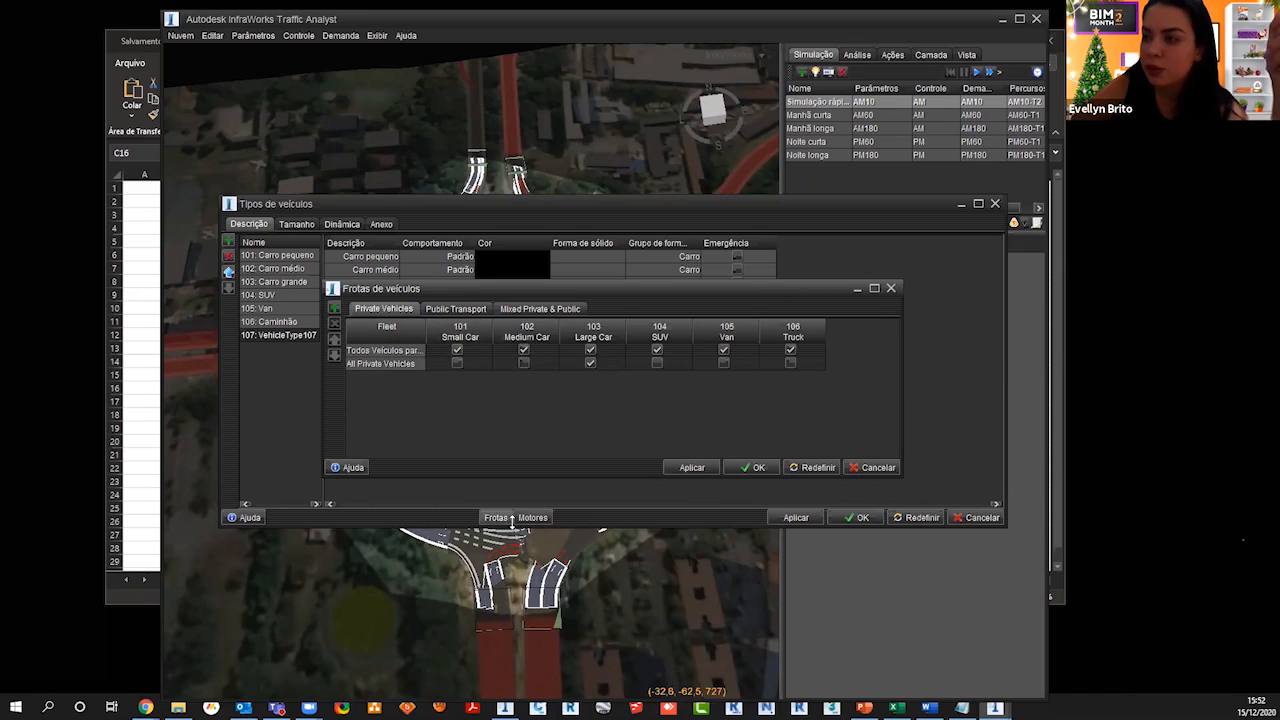
# Step: Review the Public Transport fleets, add a new fleet under Mixed Private & Public, and close the fleets window
pyautogui.click(460, 309)
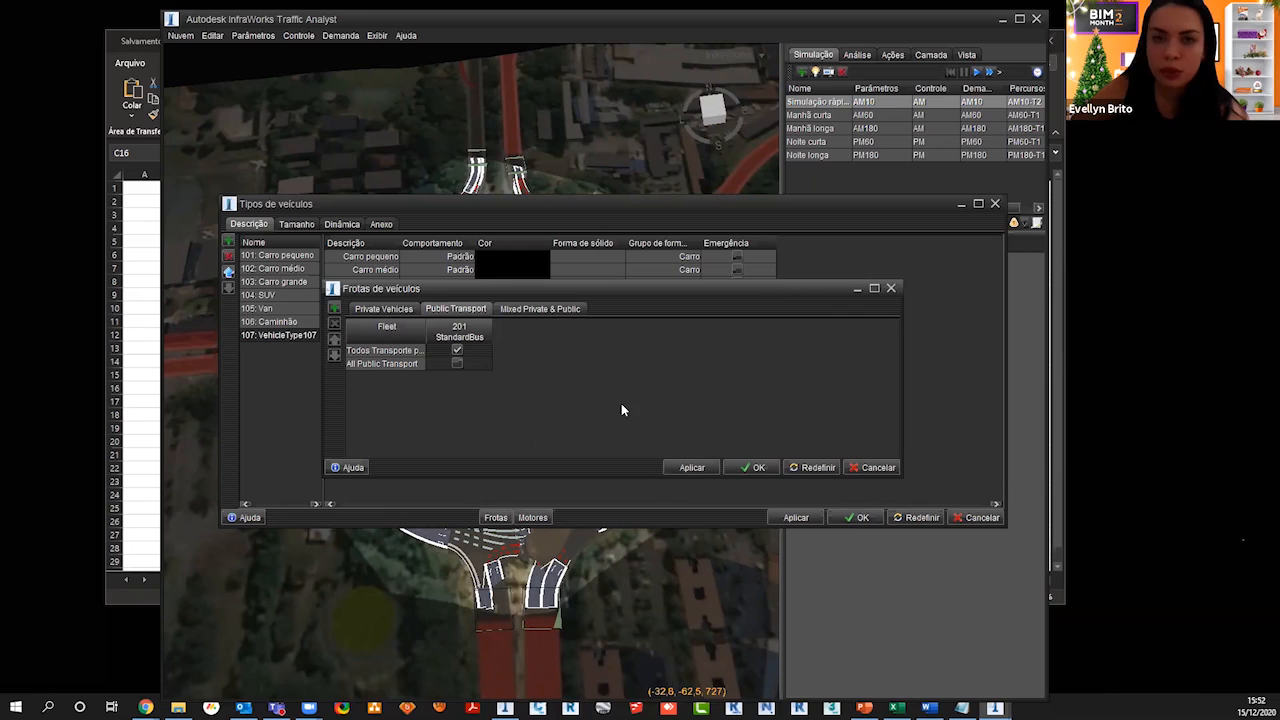
pyautogui.click(540, 310)
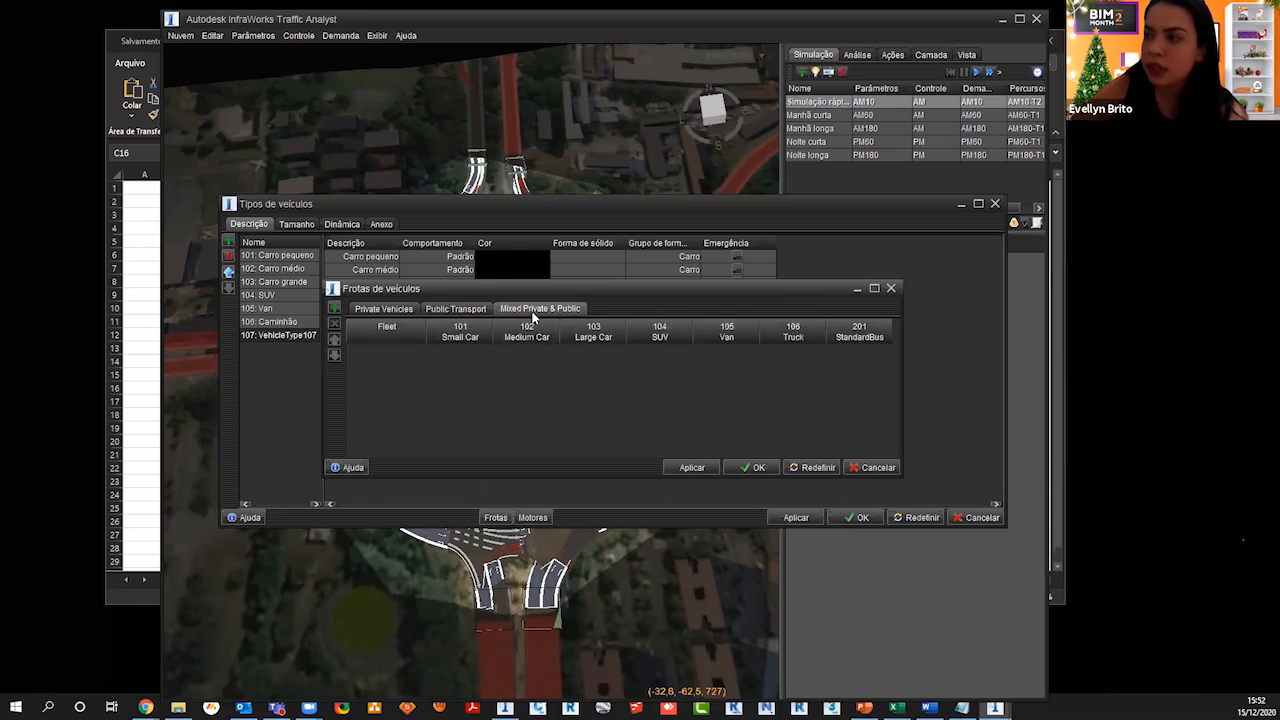
pyautogui.click(336, 309)
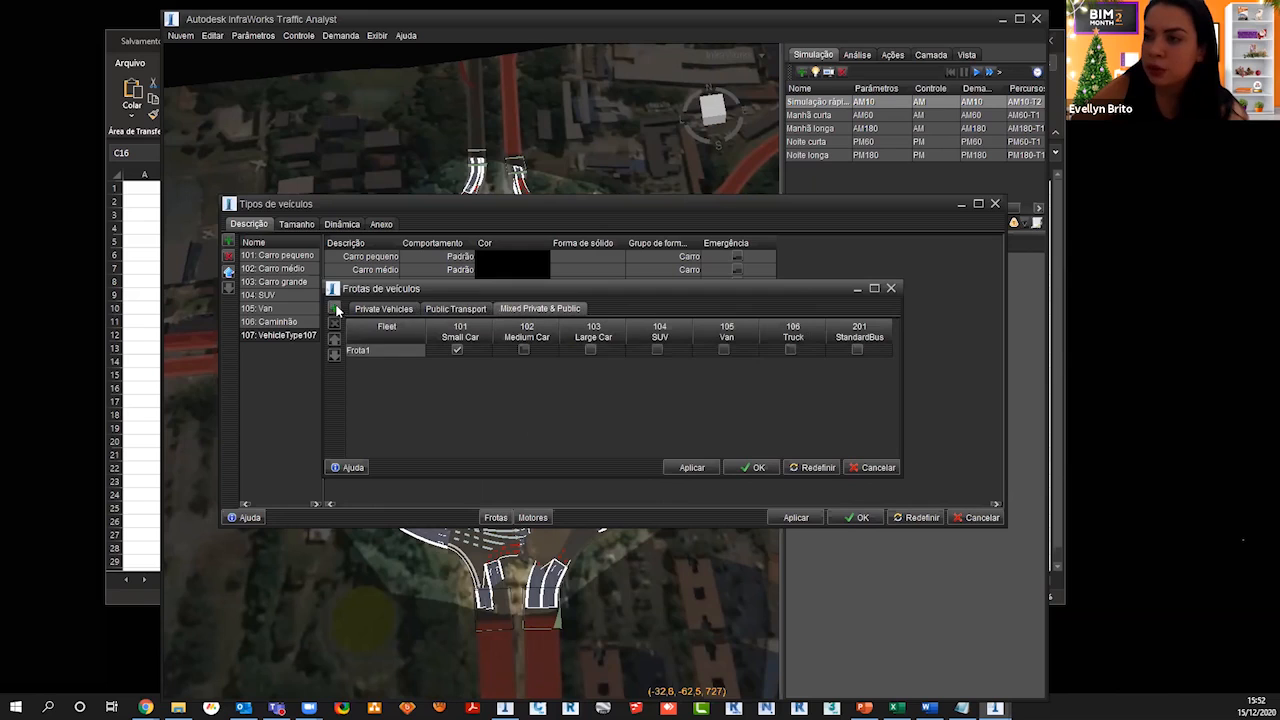
pyautogui.doubleClick(378, 351)
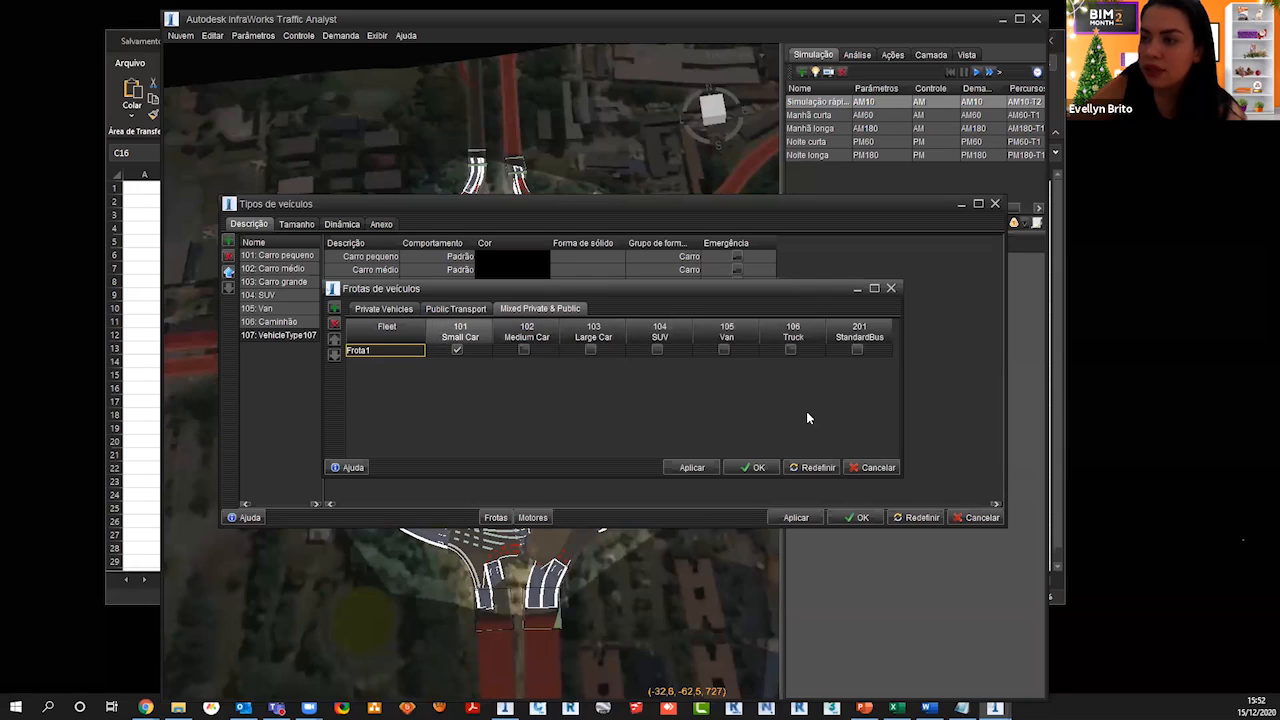
pyautogui.click(892, 289)
# Step: Add a new engine to Motores with maximum speed 120, speed increment 10, maximum gradient 20 and gradient increment 5
pyautogui.click(545, 520)
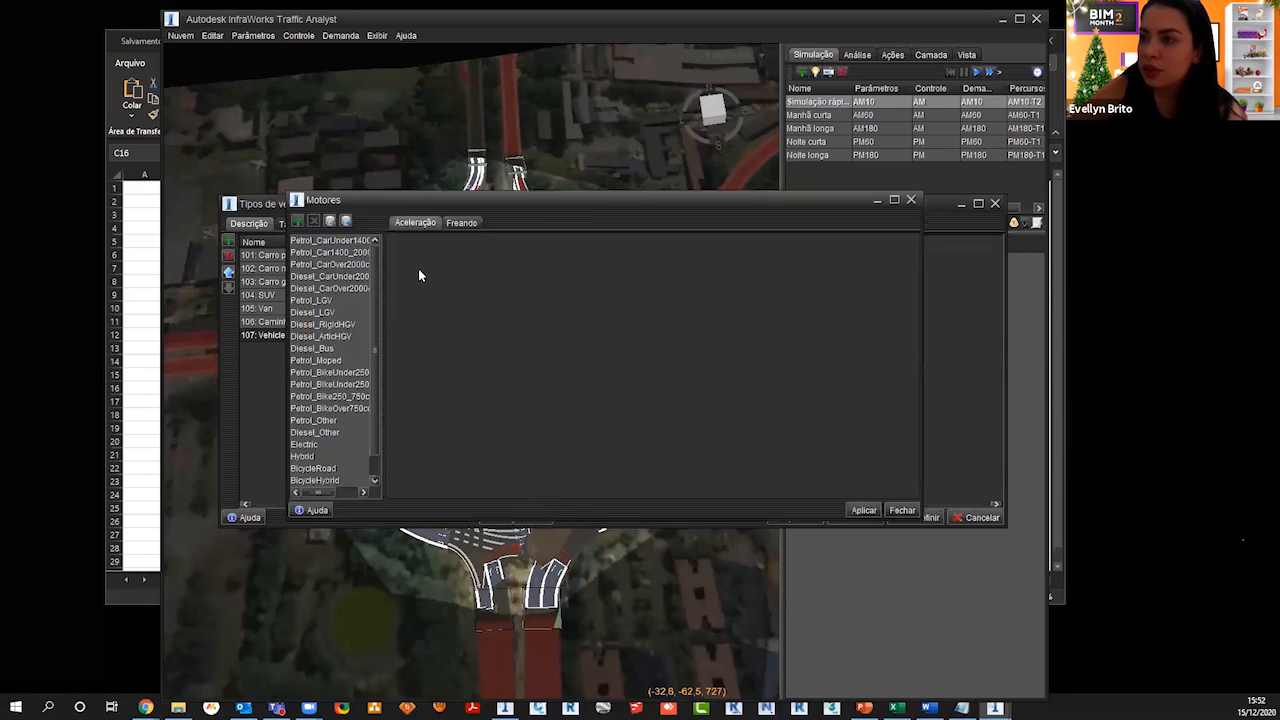
pyautogui.click(298, 221)
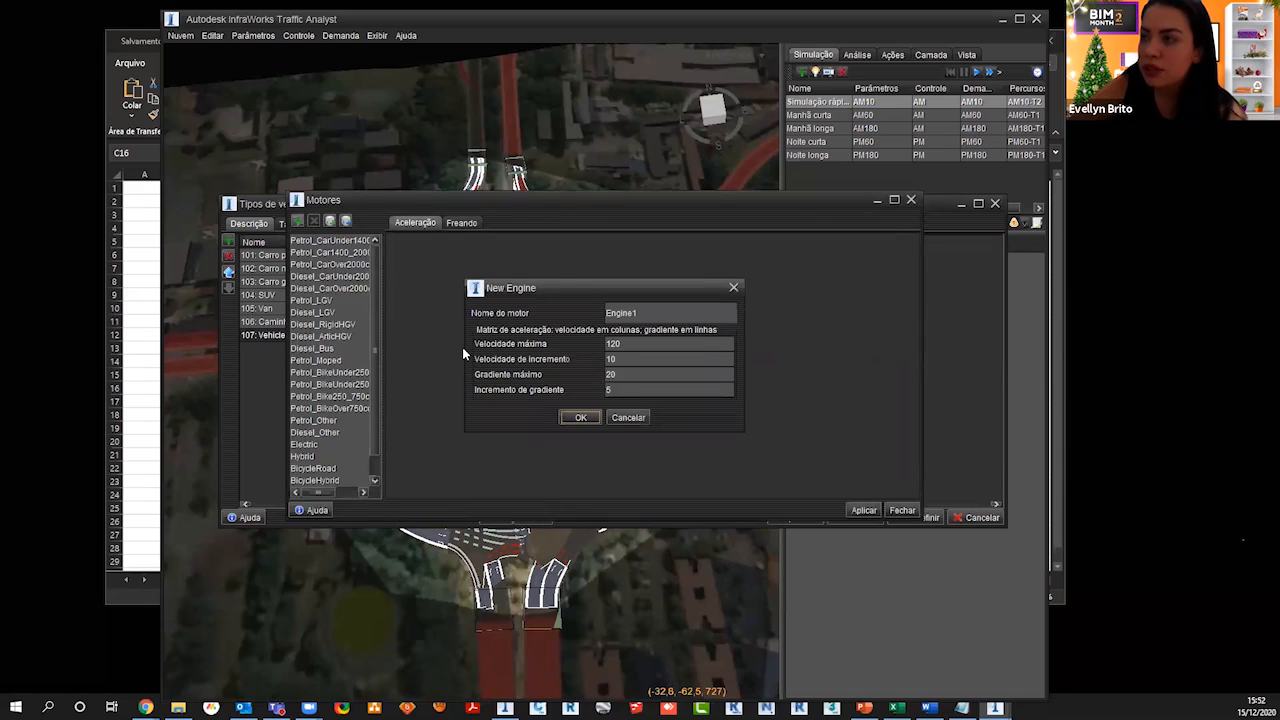
pyautogui.click(580, 419)
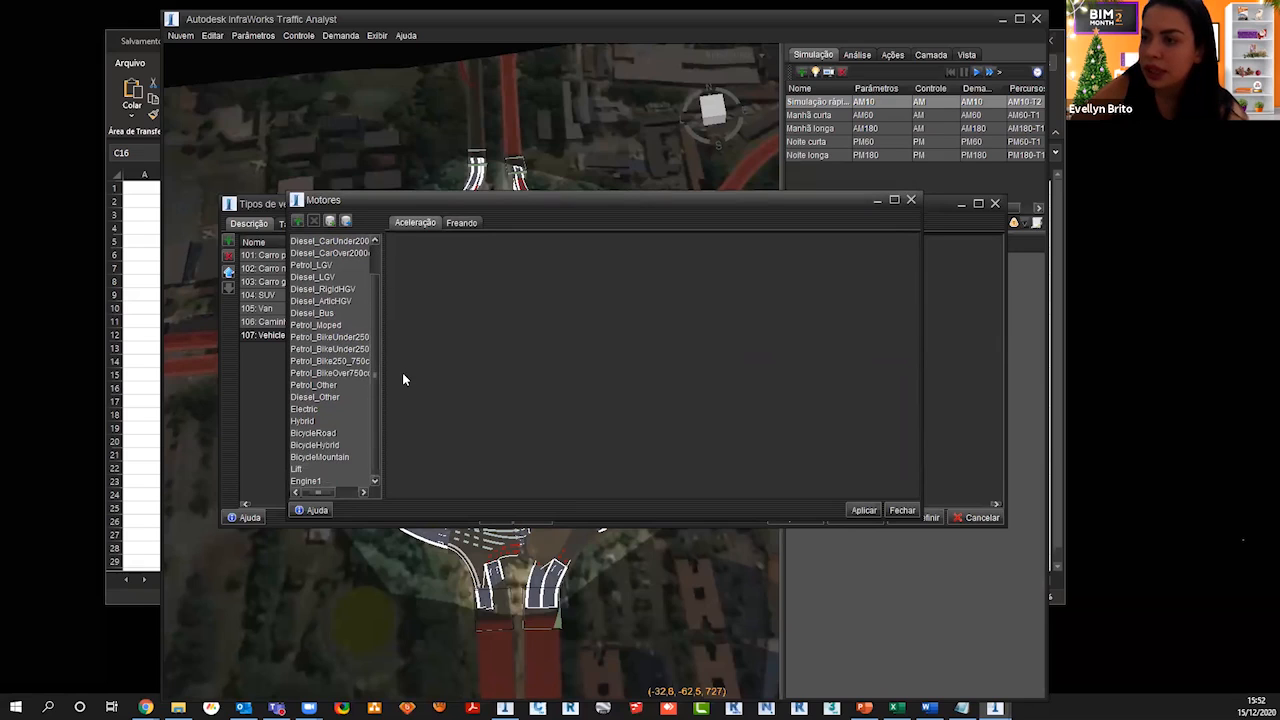
# Step: Compare the acceleration tables by gradient and speed for several engines, including Petrol_BikeOver750cc and Diesel_LGV
pyautogui.click(317, 479)
pyautogui.scroll(1, 323, 371)
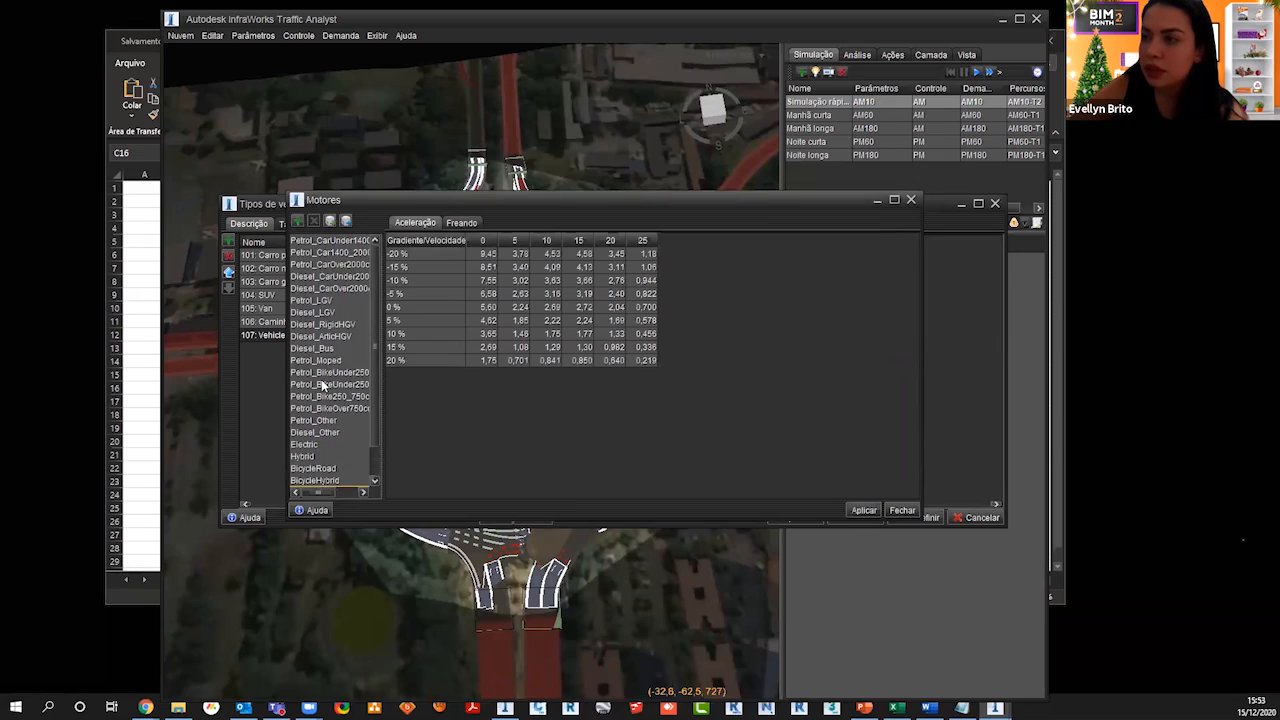
pyautogui.click(315, 253)
pyautogui.click(315, 277)
pyautogui.click(318, 313)
pyautogui.click(319, 351)
pyautogui.click(330, 406)
pyautogui.moveTo(324, 437); pyautogui.dragTo(323, 403)
pyautogui.click(323, 407)
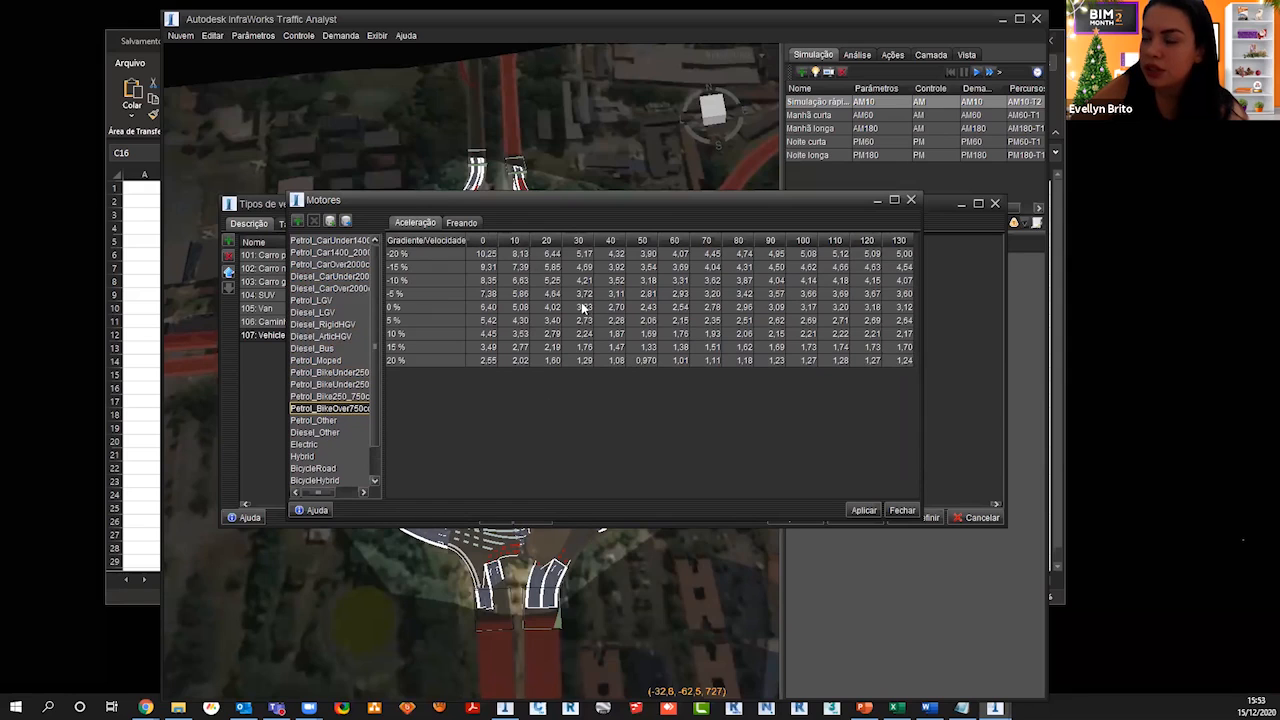
pyautogui.click(300, 361)
pyautogui.click(313, 313)
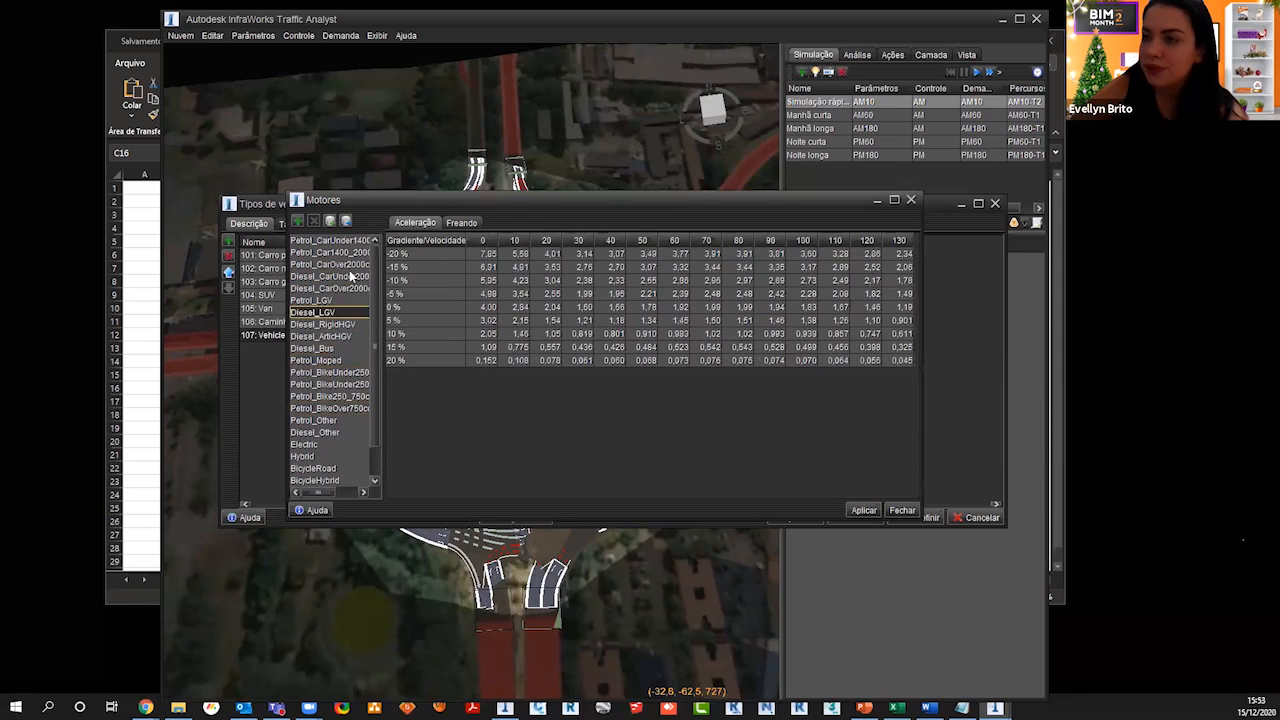
# Step: Examine the Freando table of the Diesel_LGV engine and return to its Aceleração table
pyautogui.click(462, 223)
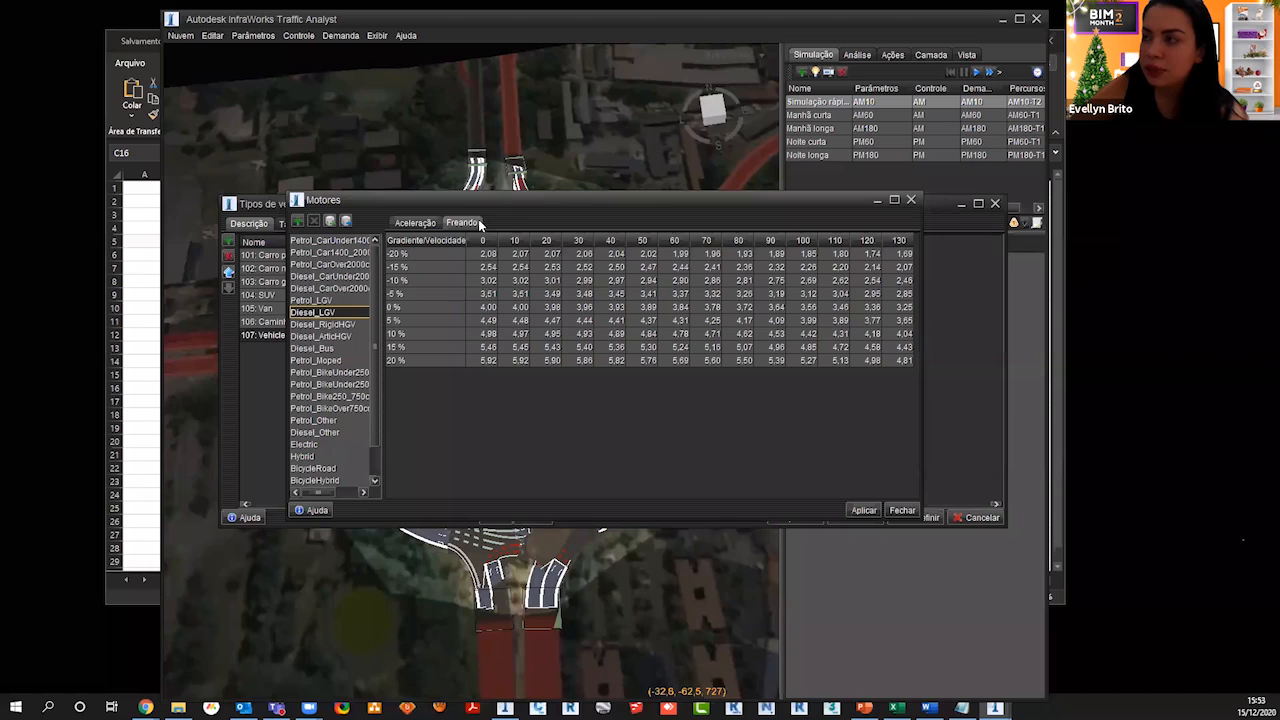
pyautogui.click(552, 281)
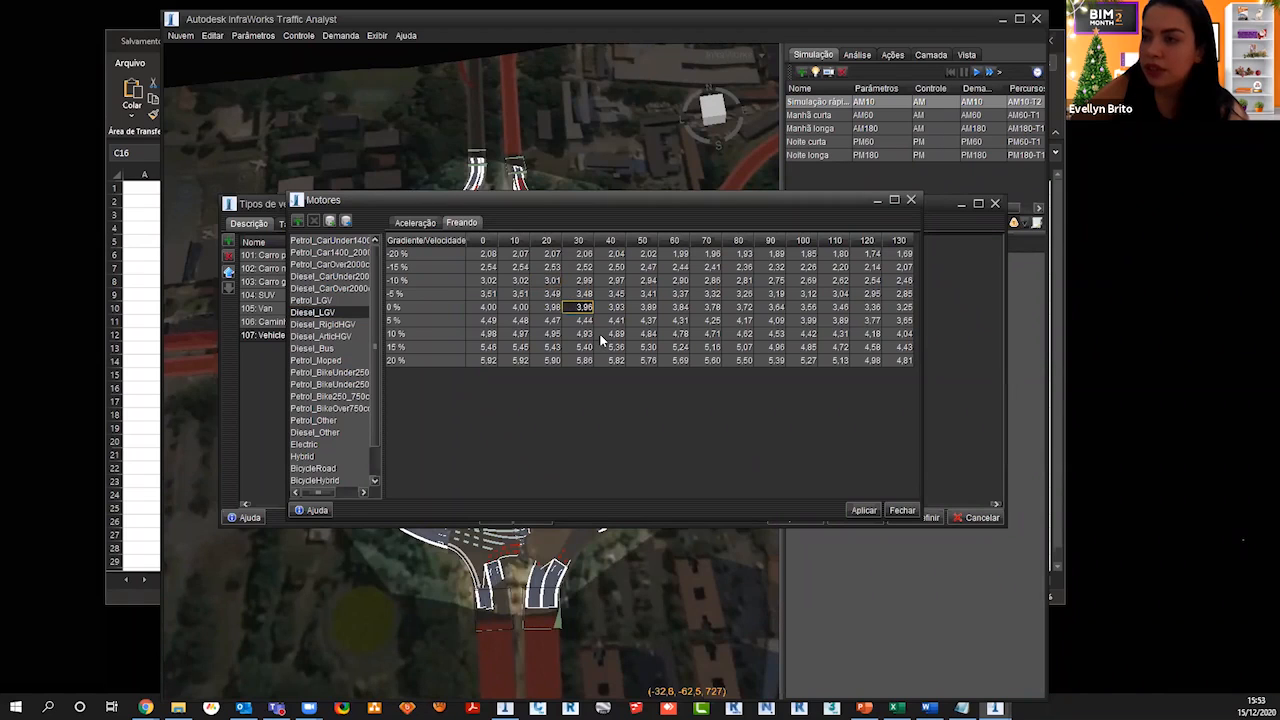
pyautogui.click(424, 259)
pyautogui.click(414, 222)
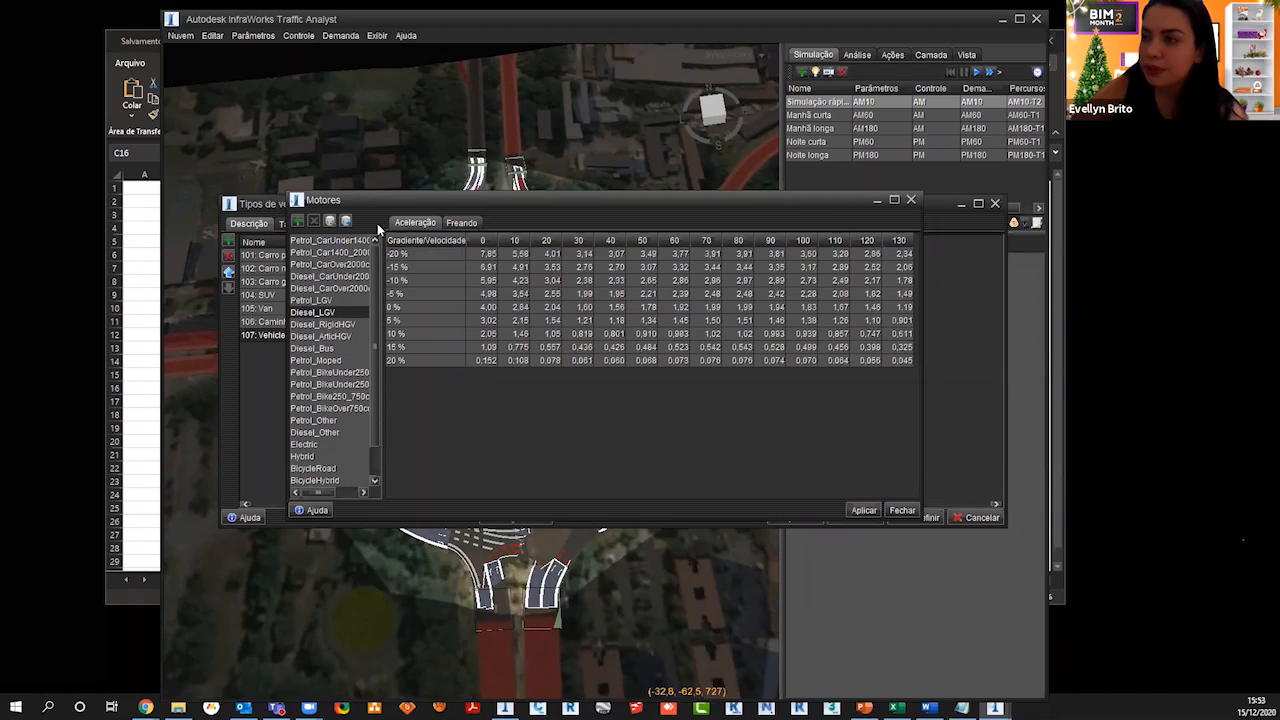
# Step: Close the engines window, review the vehicle types' Tamanho, Dinâmica and Anexo settings, and close the vehicle types window
pyautogui.click(910, 201)
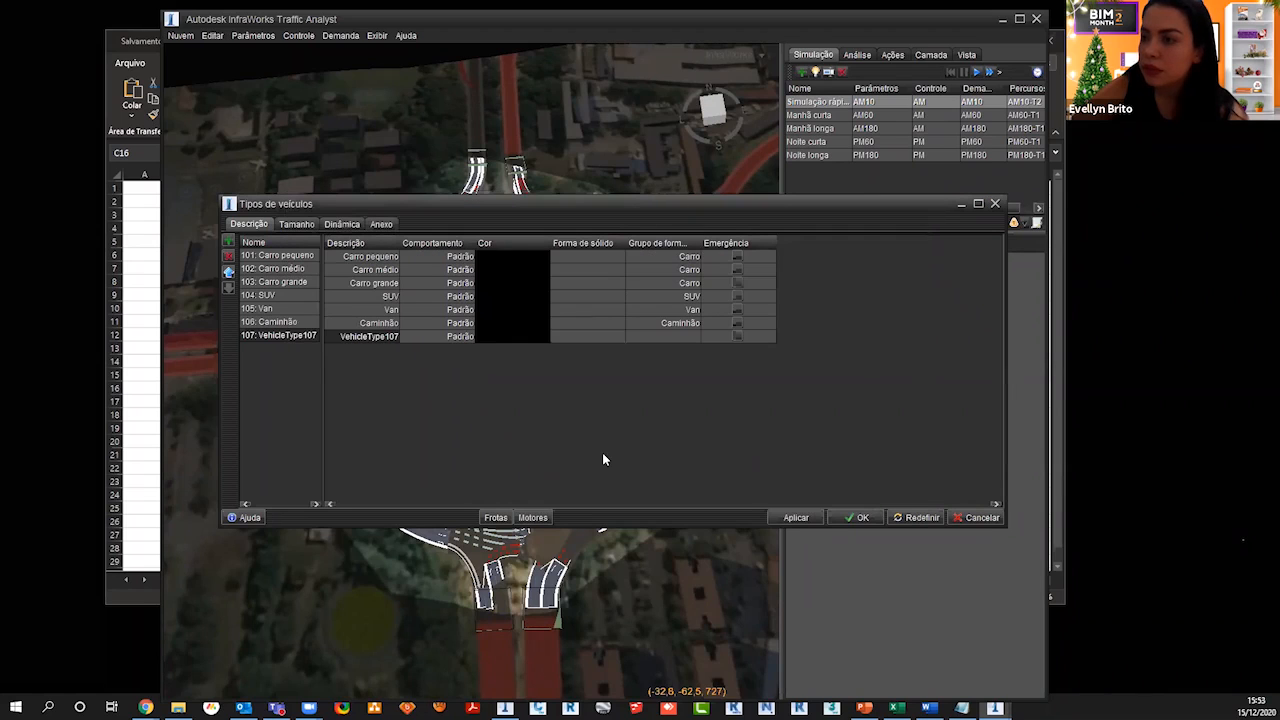
pyautogui.click(297, 224)
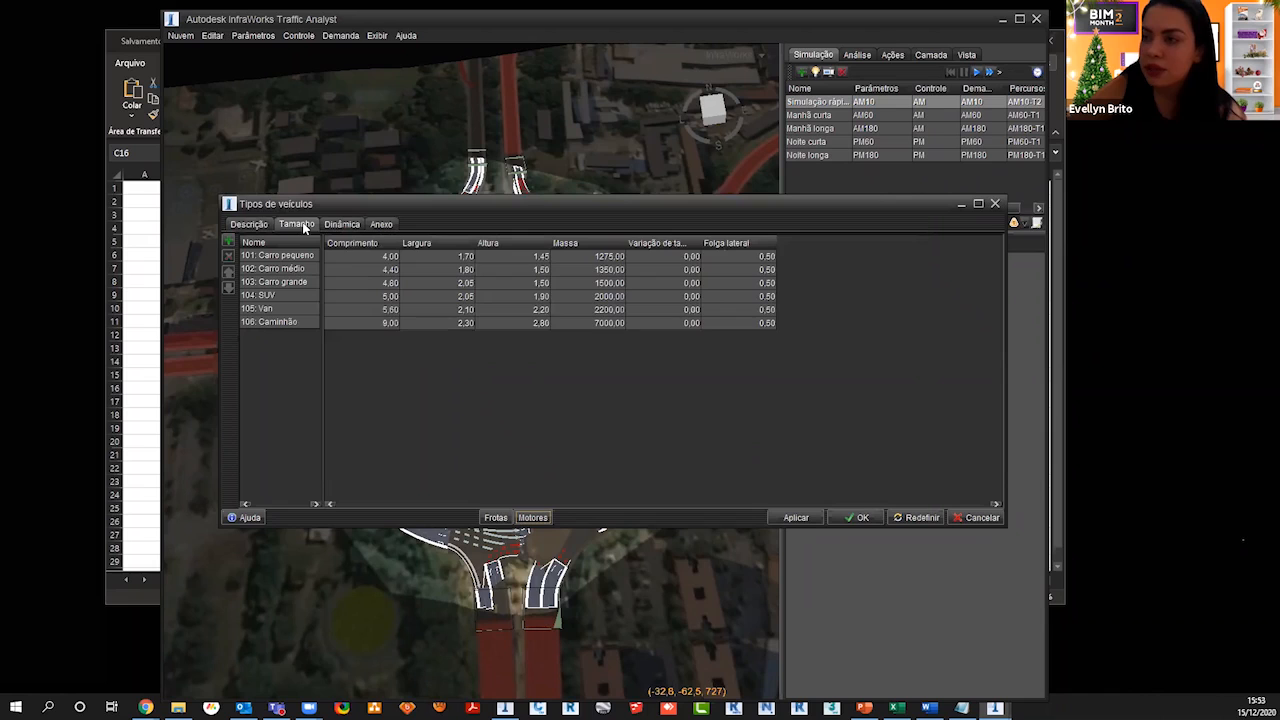
pyautogui.click(345, 225)
pyautogui.click(381, 224)
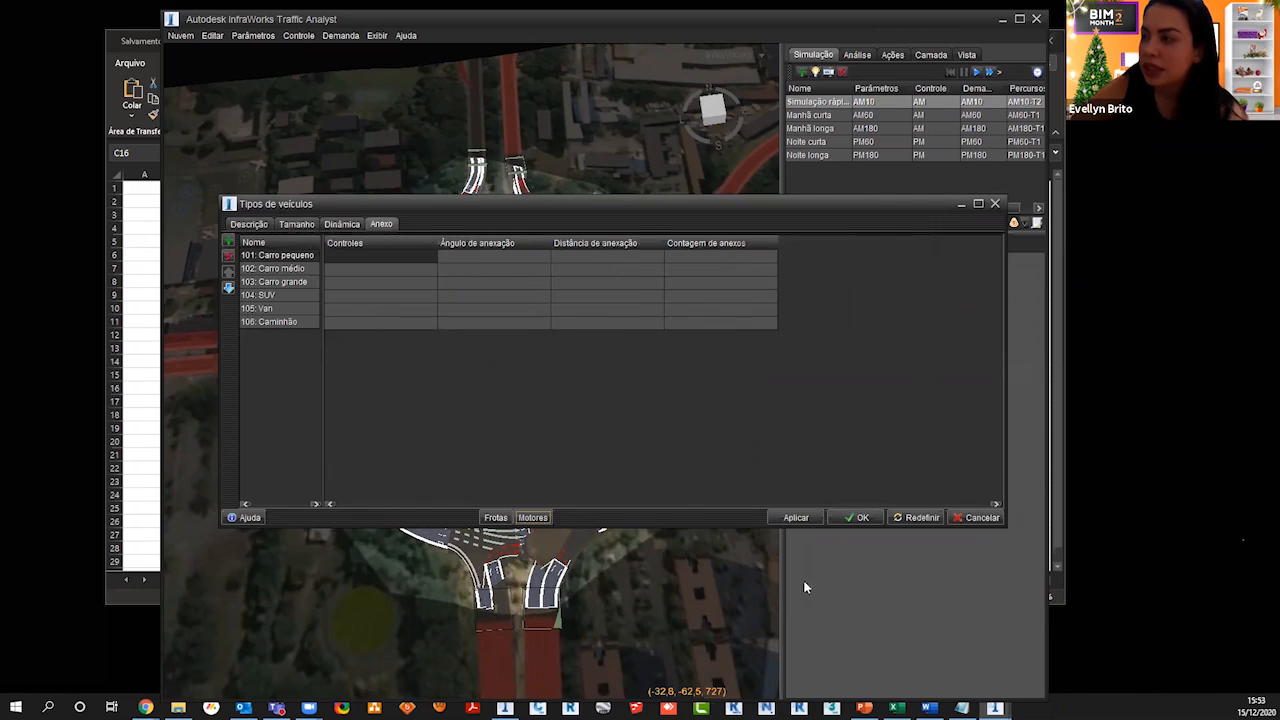
pyautogui.click(995, 204)
pyautogui.click(253, 35)
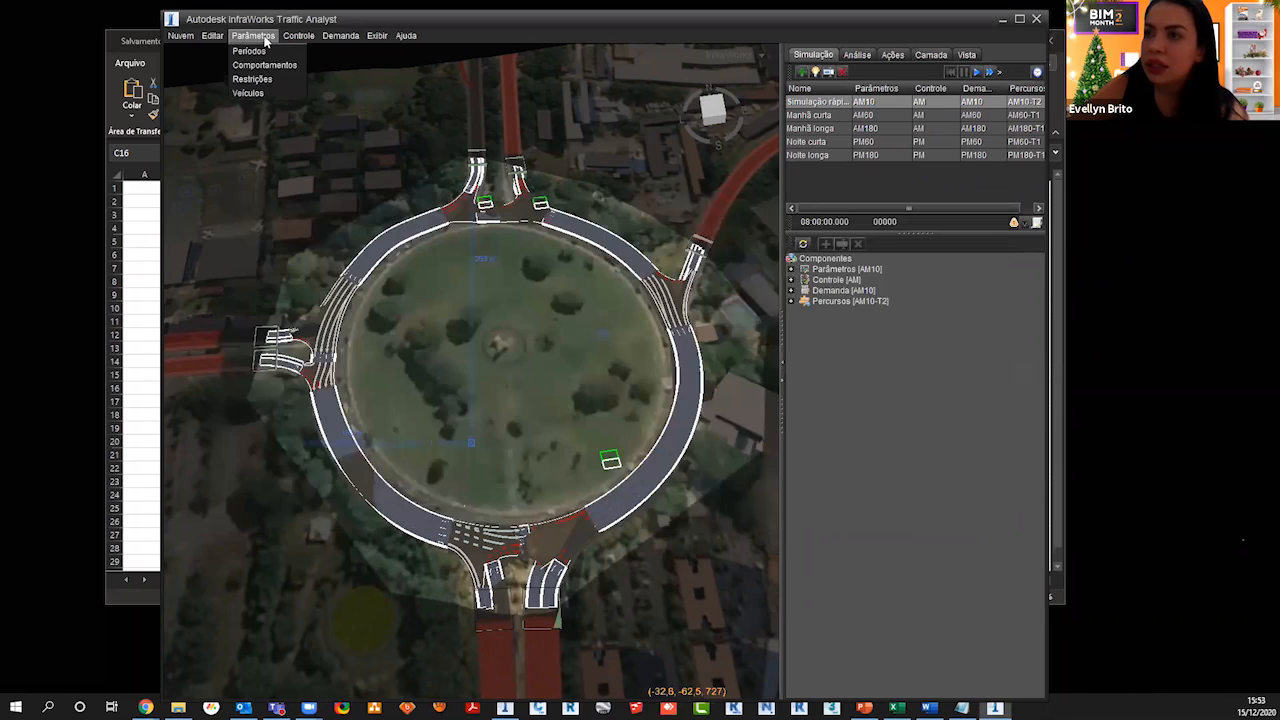
pyautogui.click(255, 92)
pyautogui.click(995, 204)
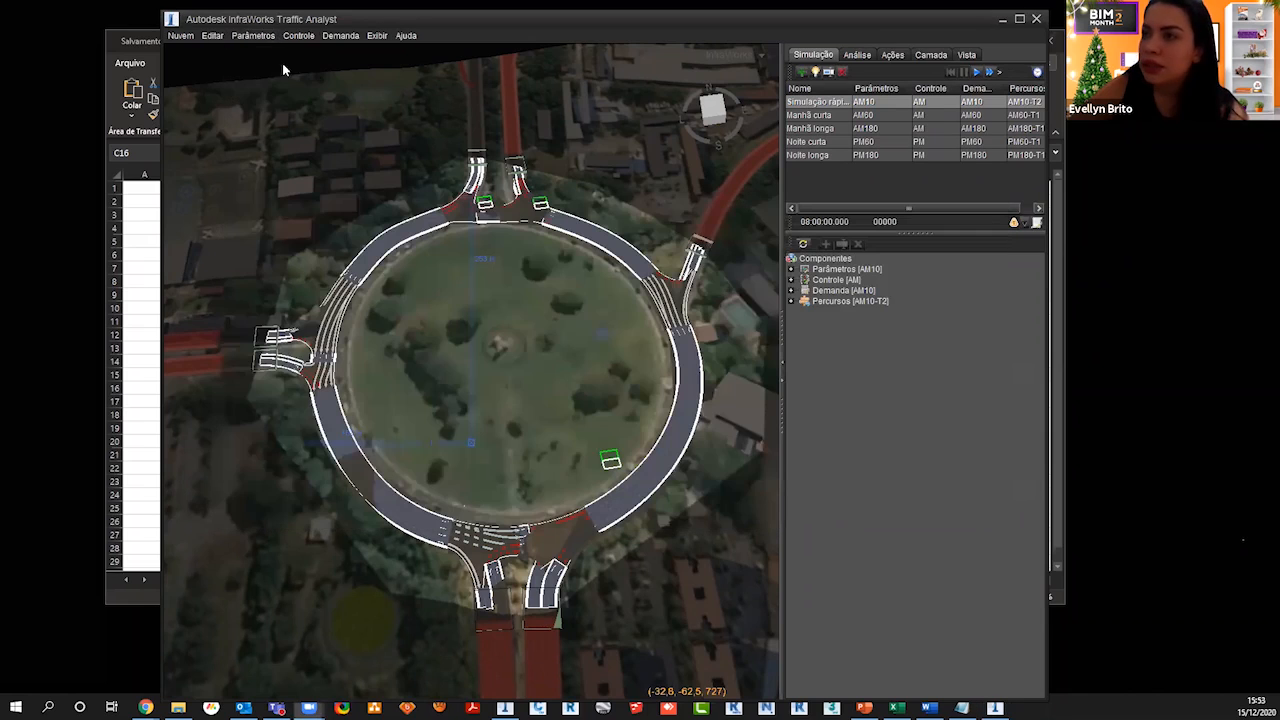
# Step: Open the Intersecções control settings, place the window beside the roundabout, and bring up the turn lanes of Intersecção 1
pyautogui.click(298, 36)
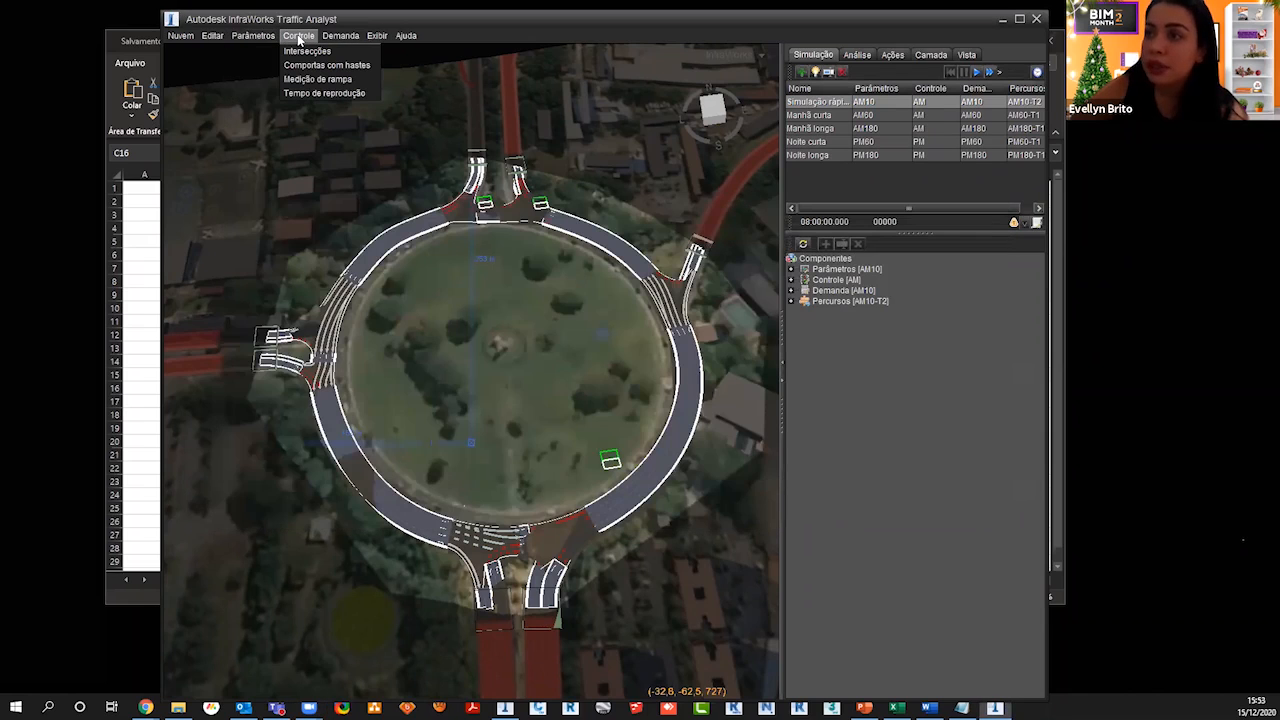
pyautogui.click(18, 372)
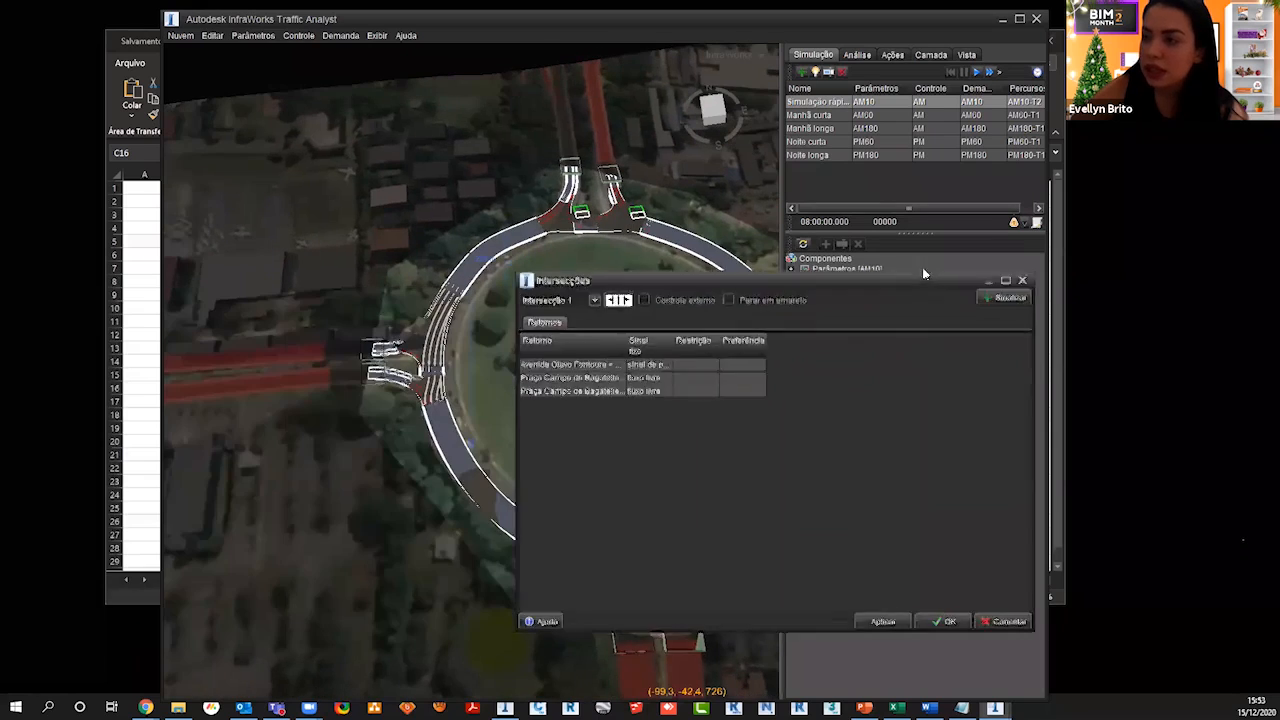
pyautogui.moveTo(922, 273); pyautogui.dragTo(1146, 333)
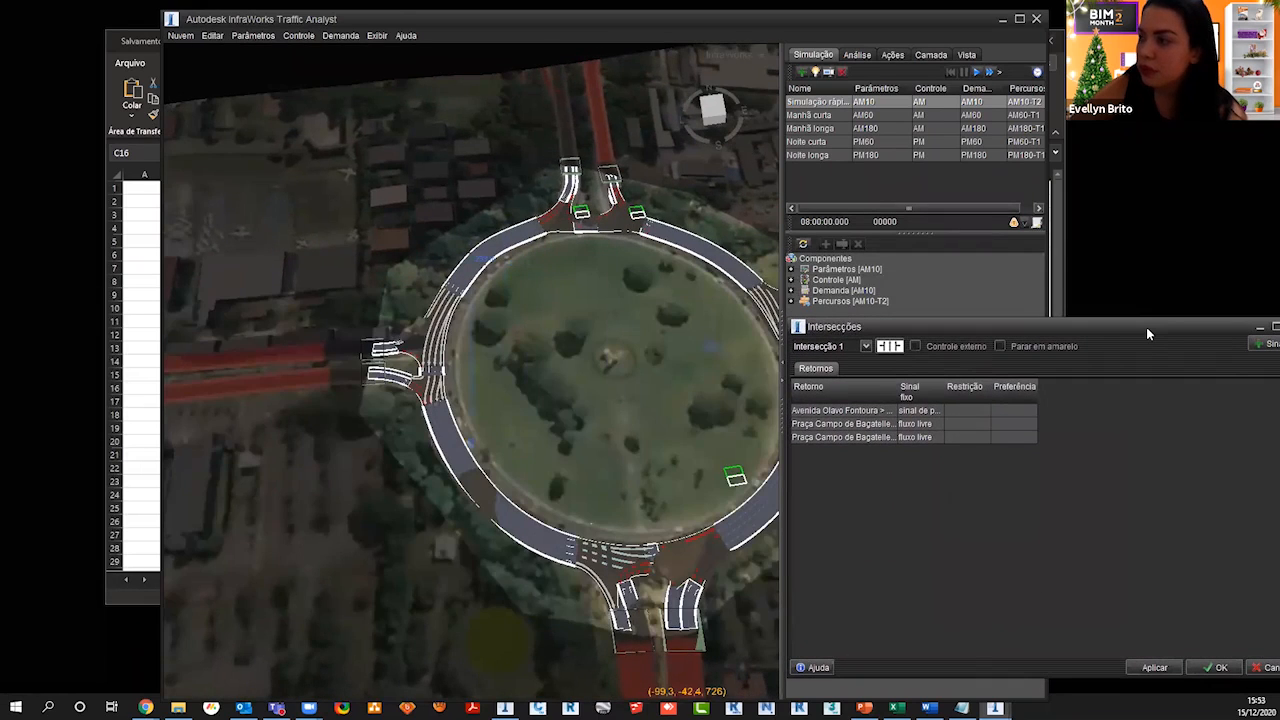
pyautogui.click(865, 346)
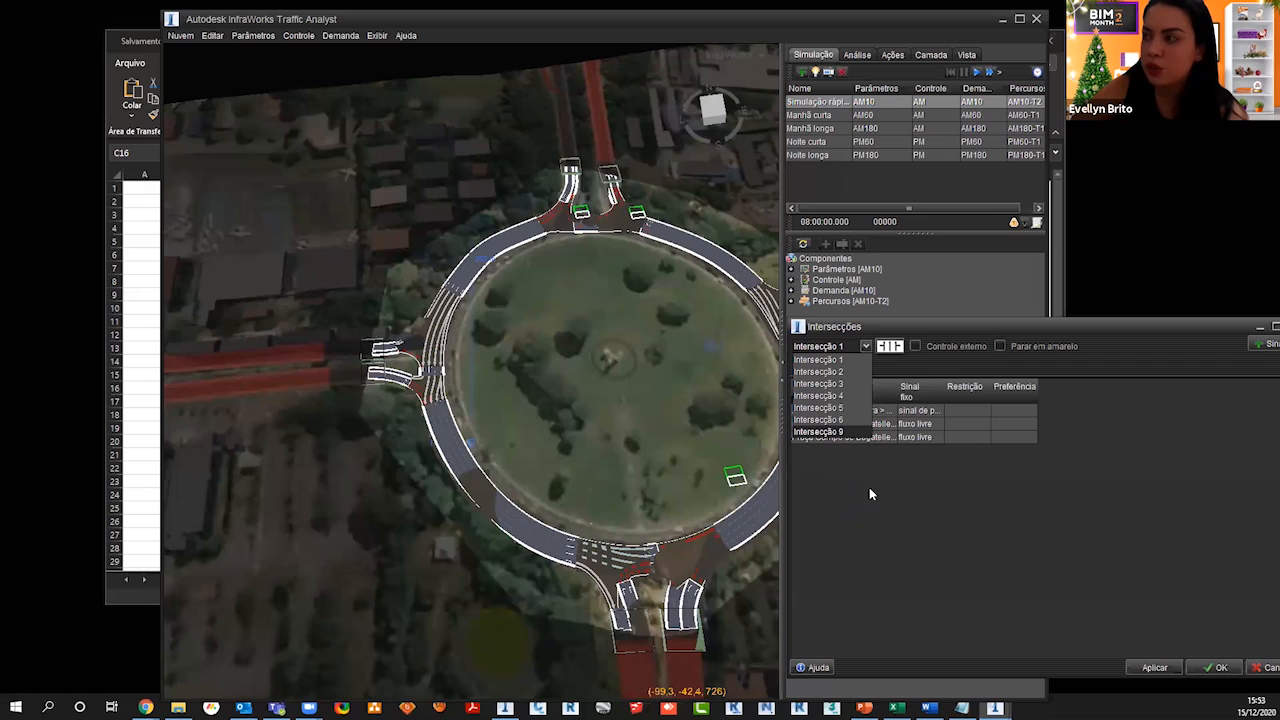
pyautogui.click(903, 356)
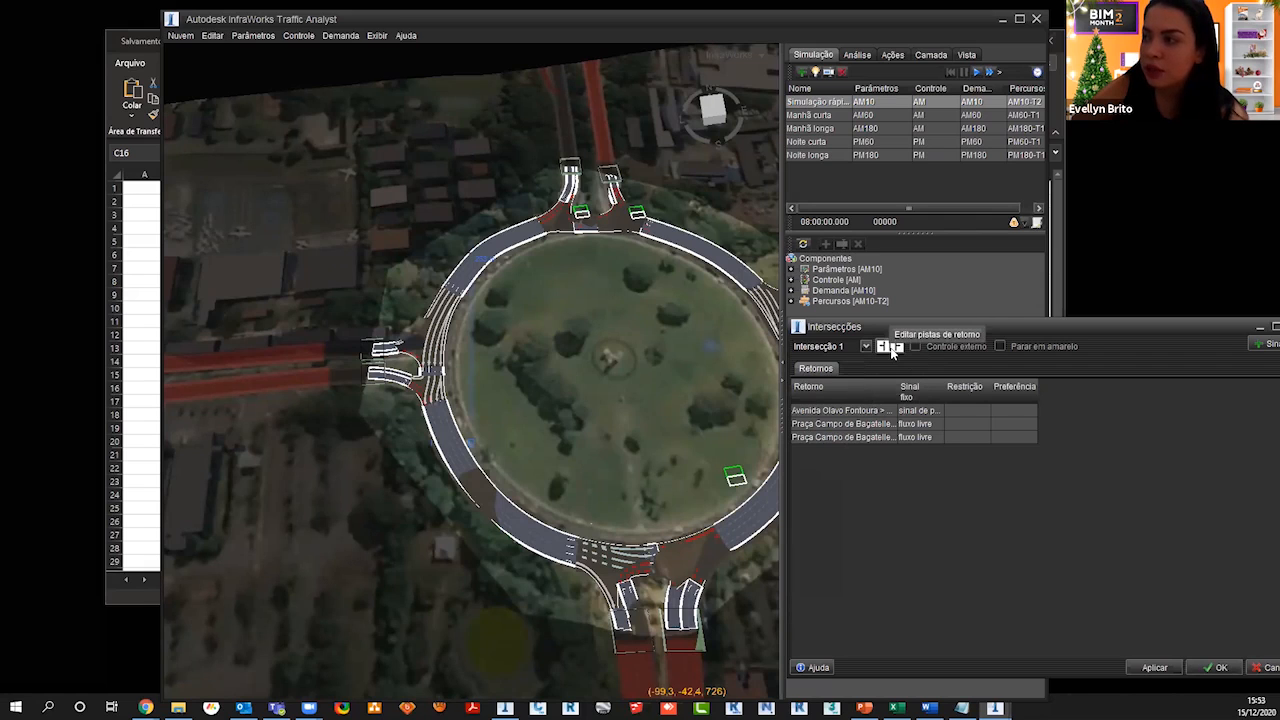
pyautogui.click(891, 348)
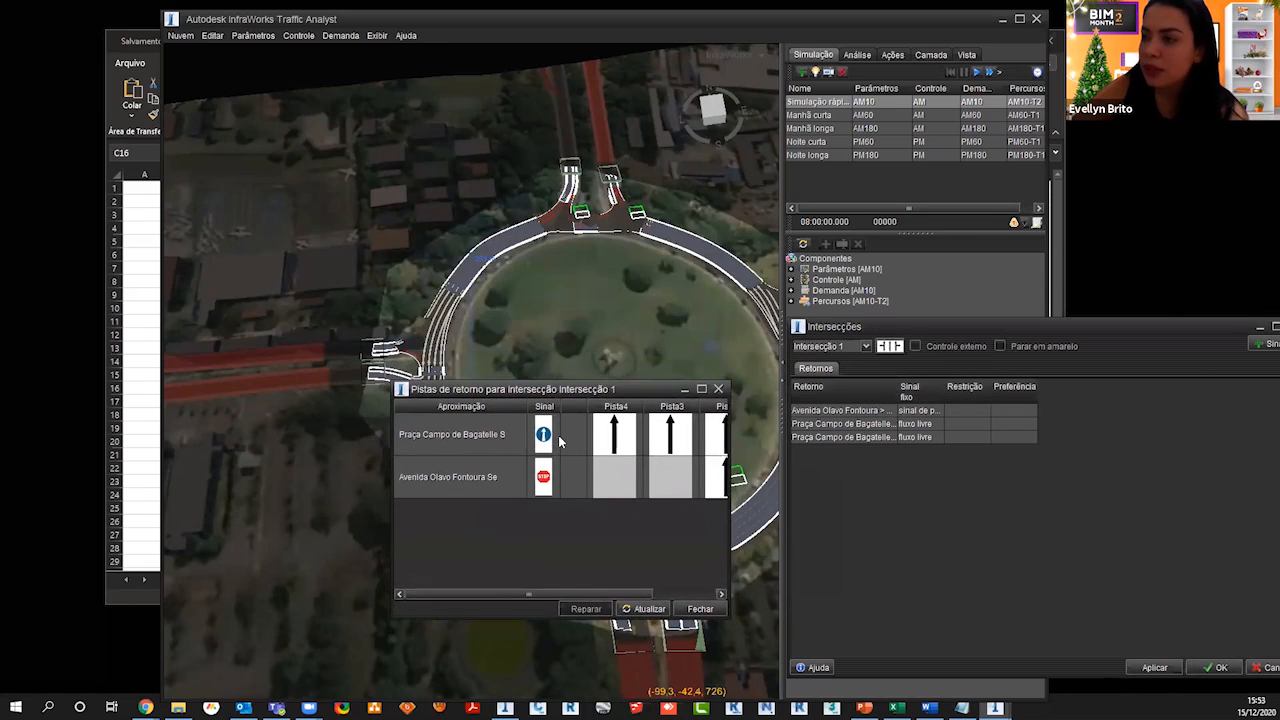
# Step: Widen the turn lanes window and set the Praça Campo de Bagatelle S approach to the blue priority sign
pyautogui.click(556, 437)
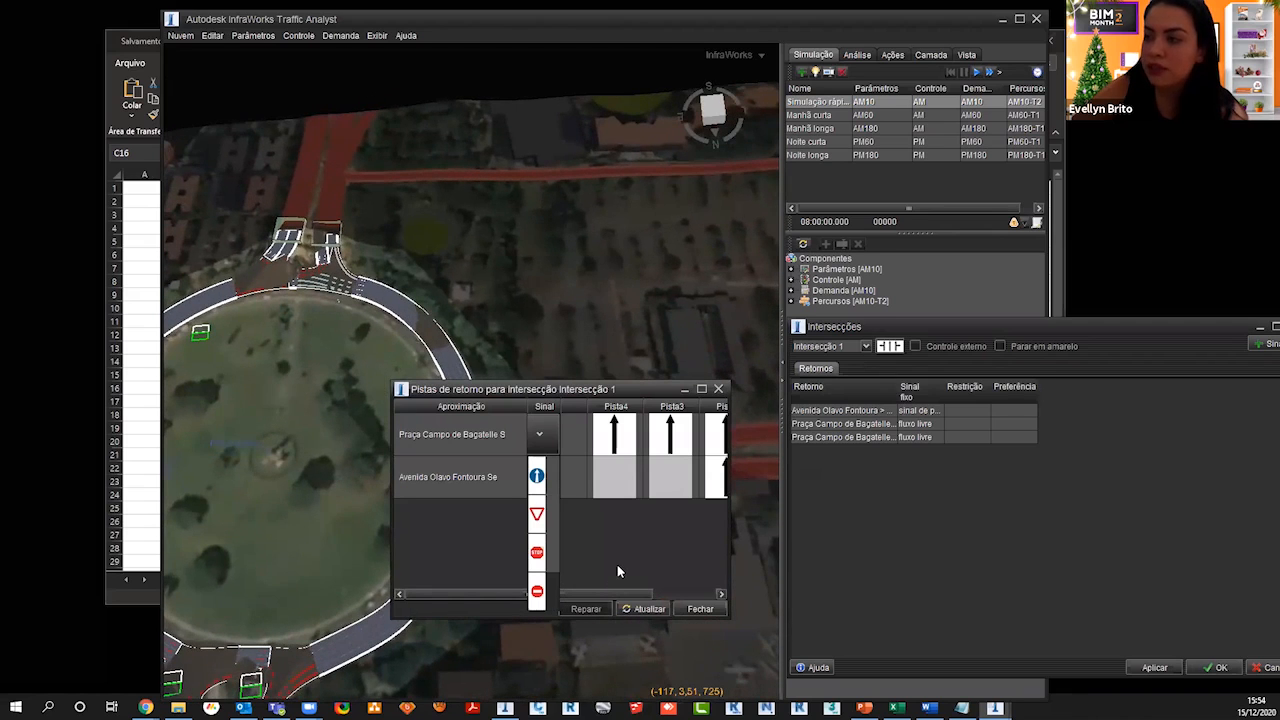
pyautogui.click(537, 552)
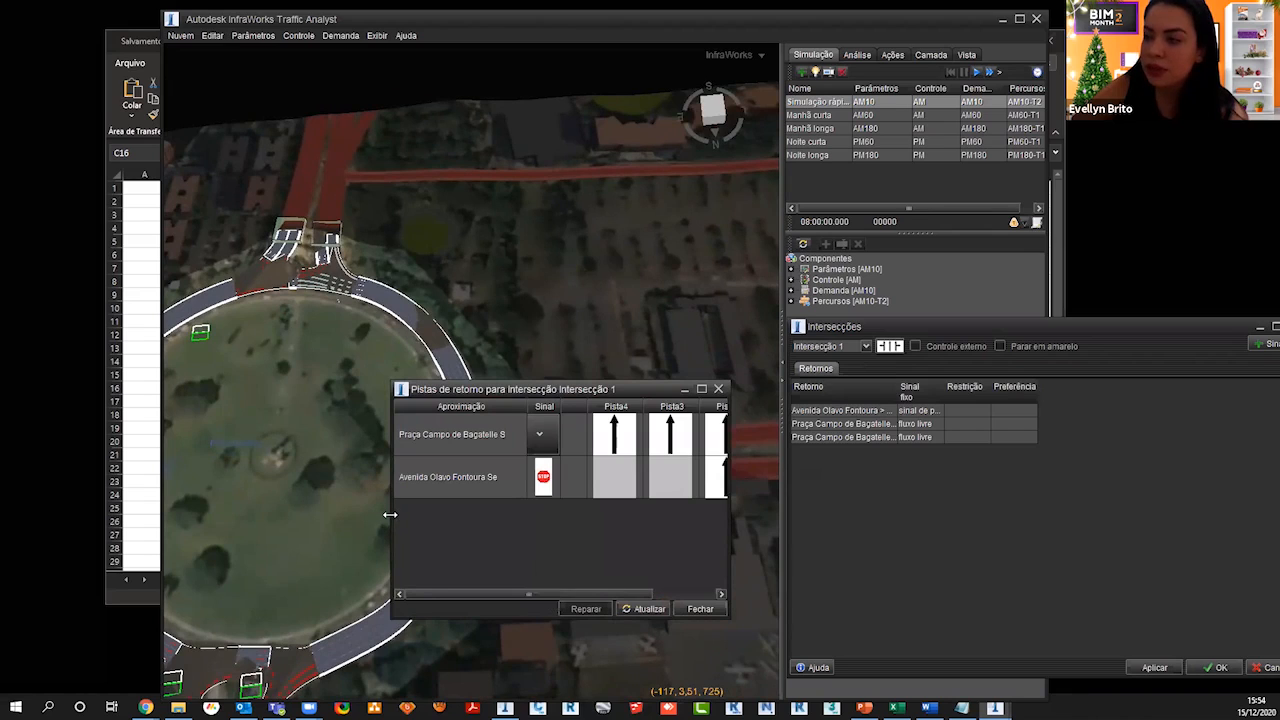
pyautogui.moveTo(390, 514); pyautogui.dragTo(239, 514)
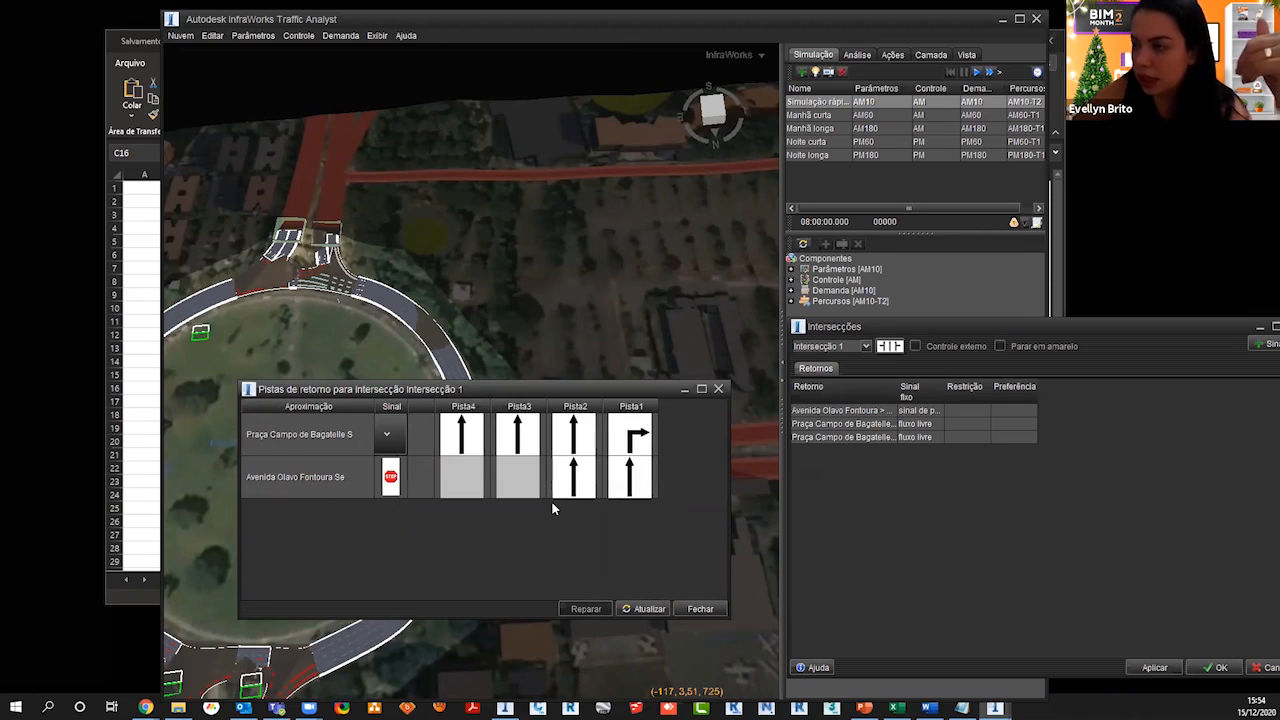
pyautogui.click(403, 444)
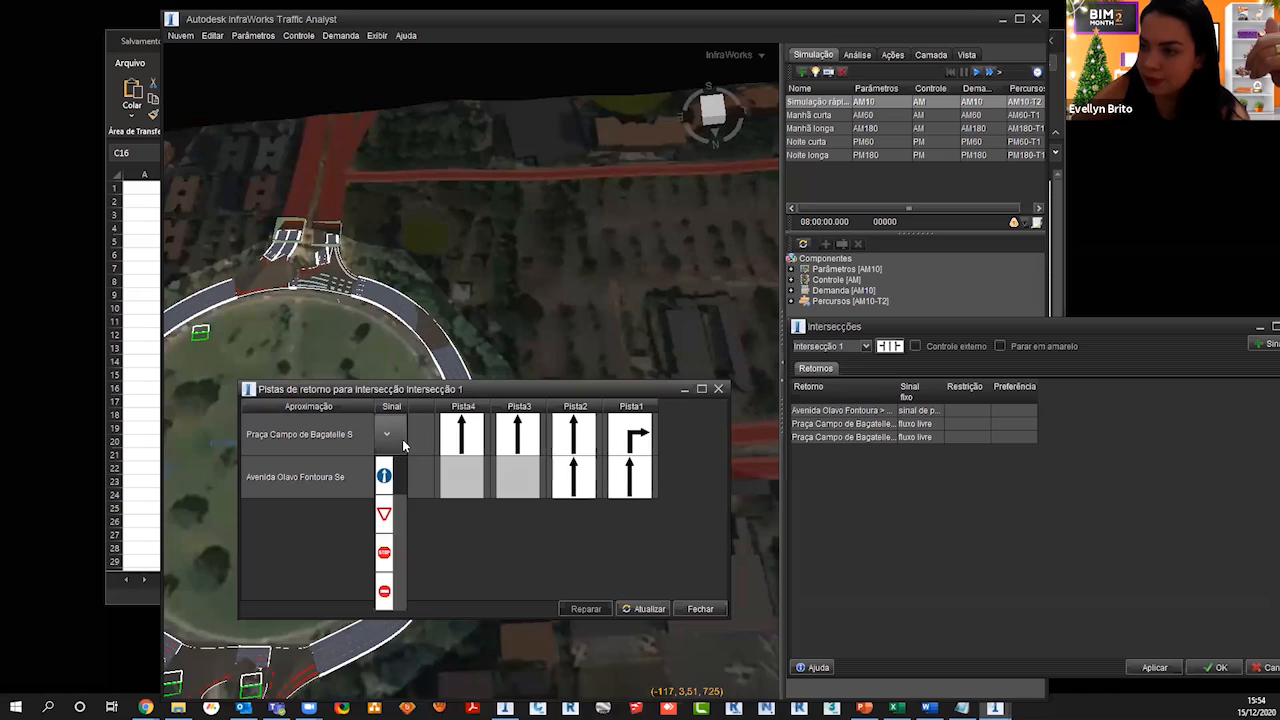
pyautogui.click(384, 476)
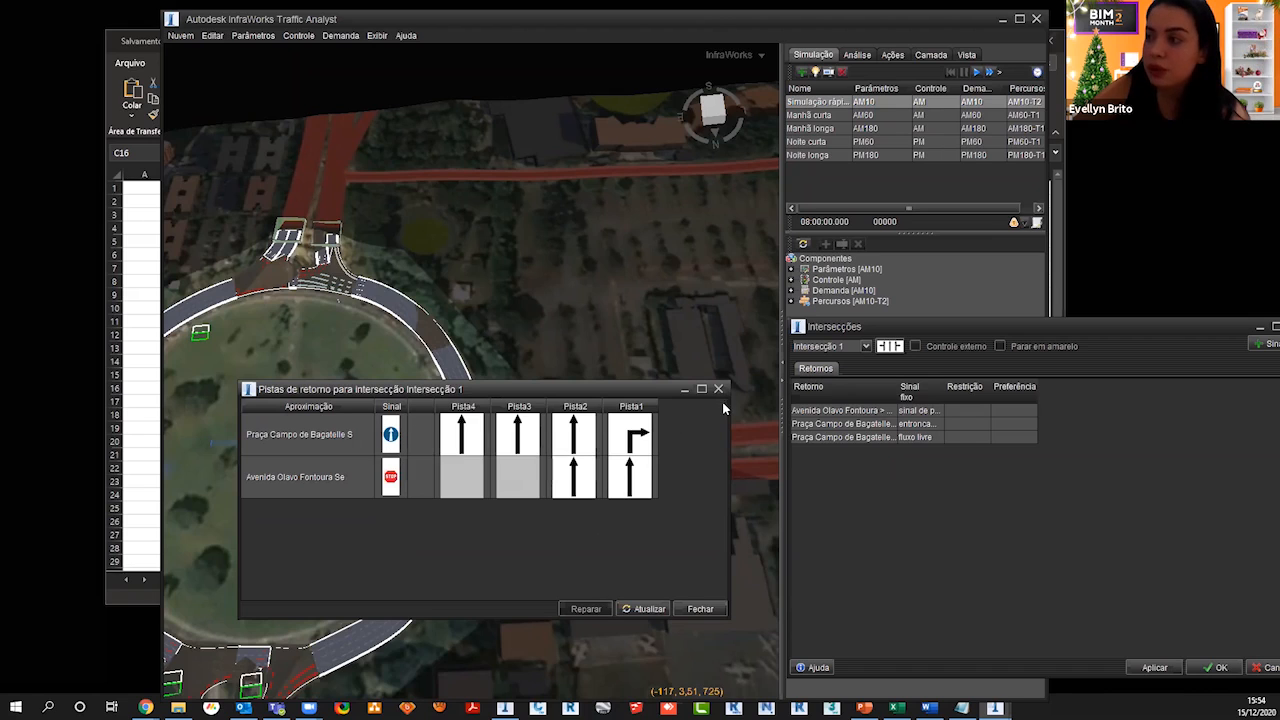
# Step: Set Pista2 of the Praça Campo de Bagatelle S approach to right turn only and close the turn lanes window
pyautogui.click(586, 440)
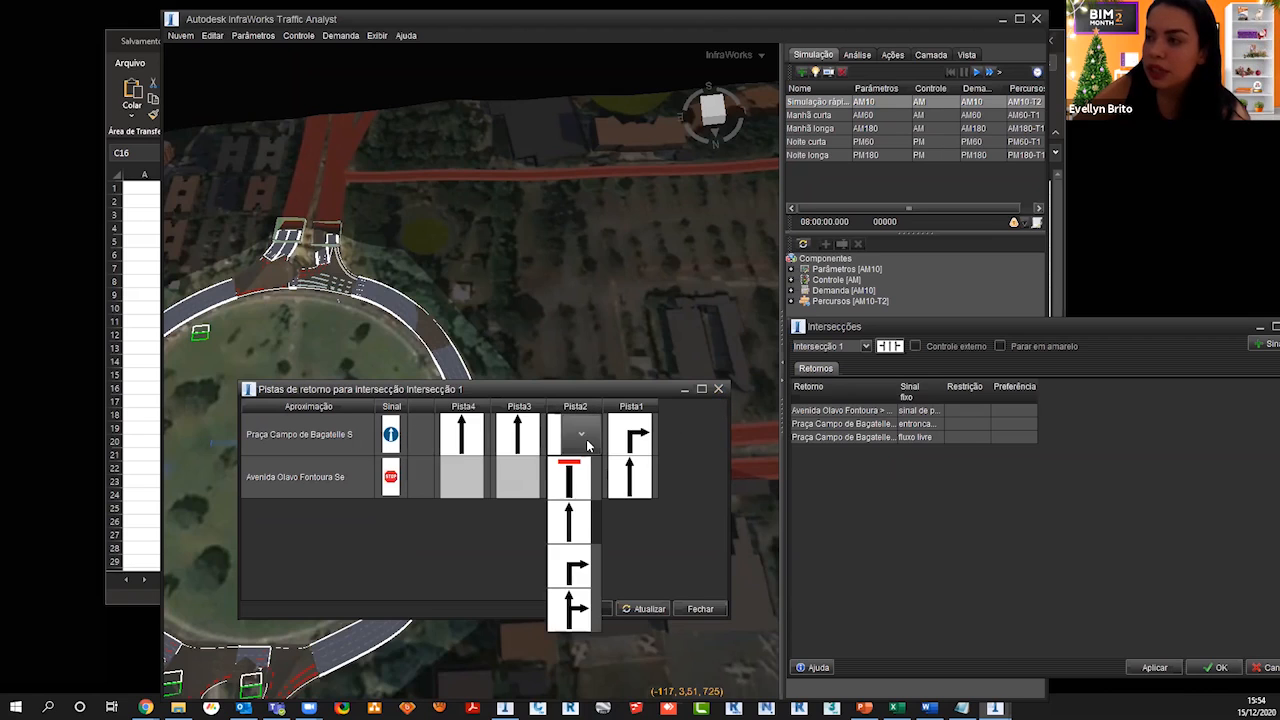
pyautogui.click(589, 519)
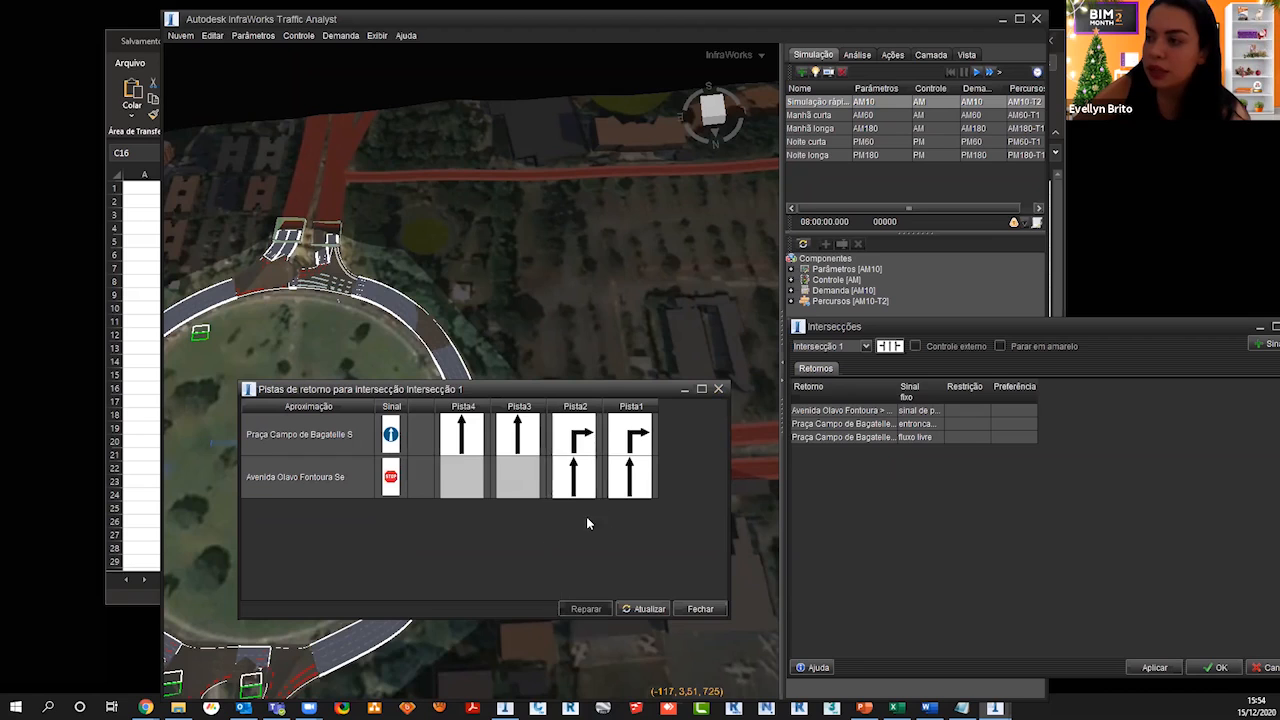
pyautogui.click(595, 437)
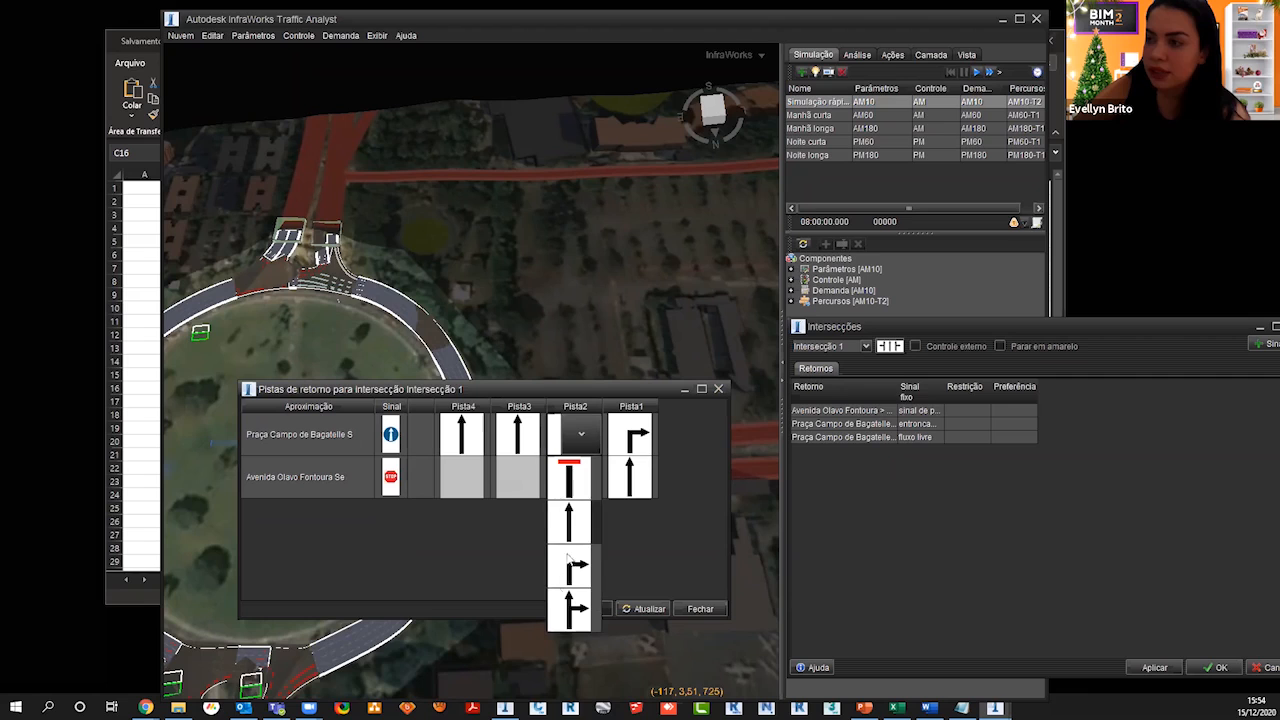
pyautogui.click(481, 537)
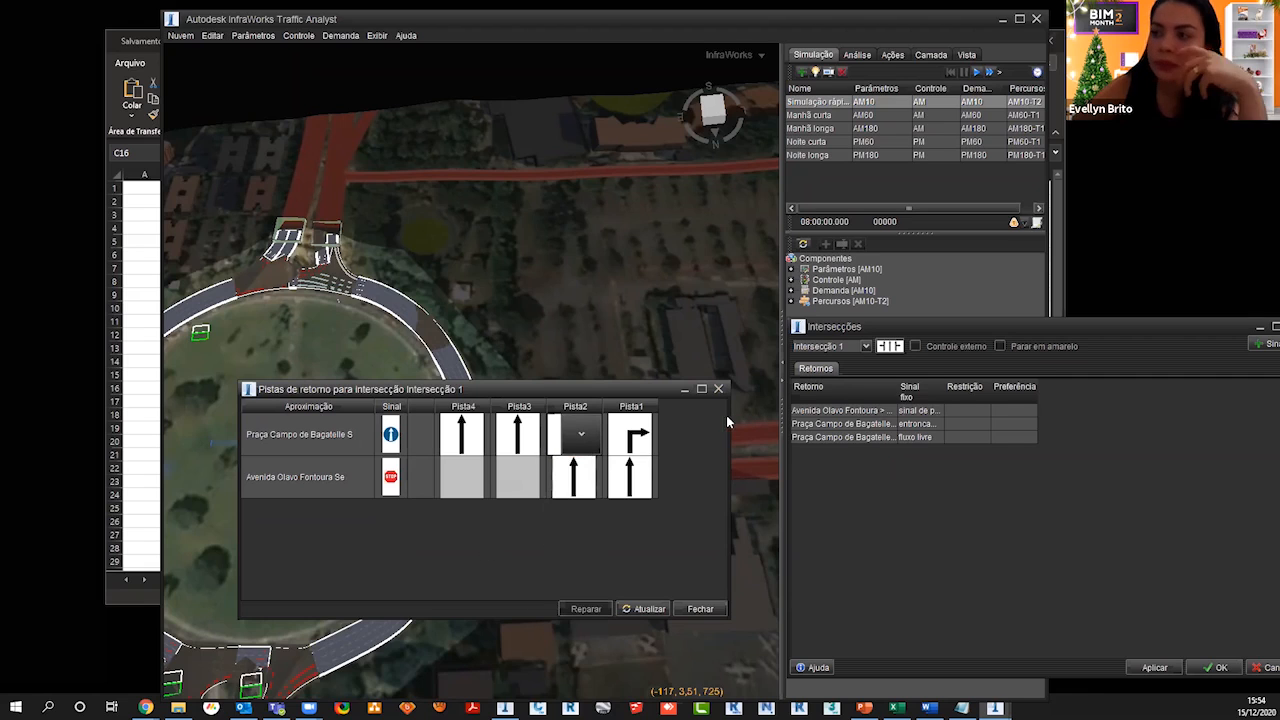
pyautogui.click(719, 389)
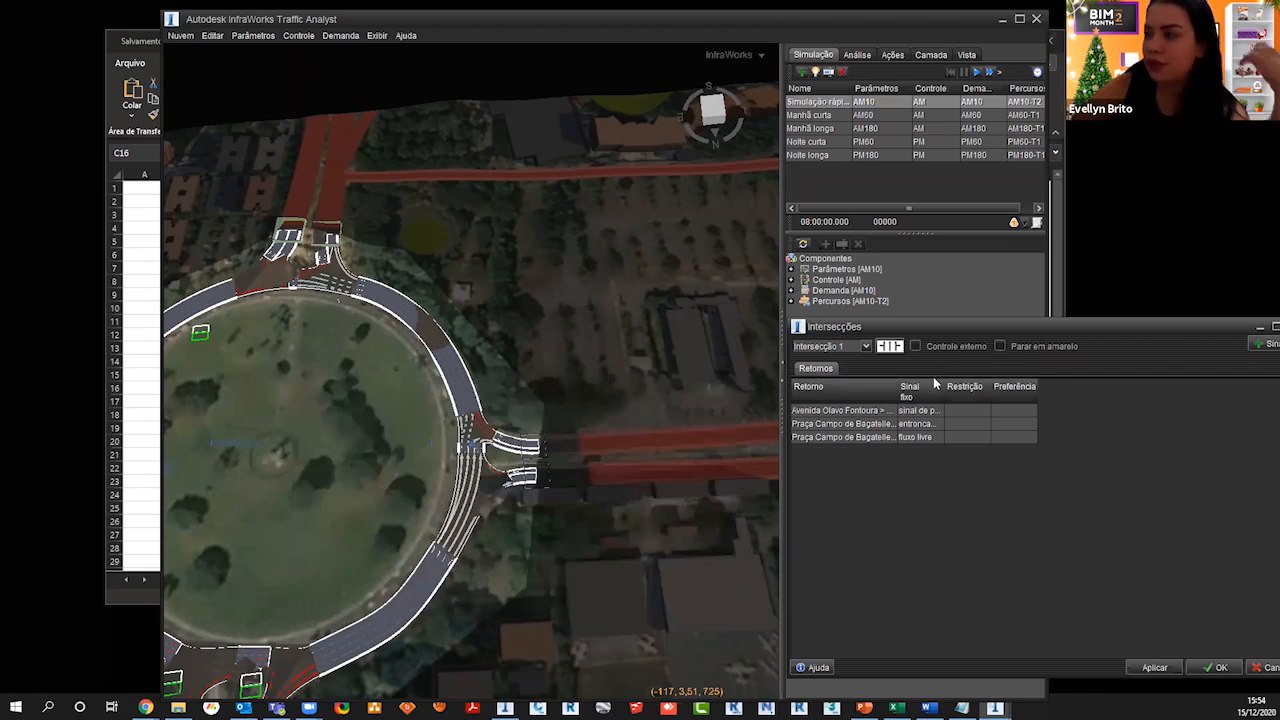
# Step: View Intersecção 2 and Intersecção 6 on the roundabout and switch to the signalised Intersecção 9
pyautogui.click(865, 346)
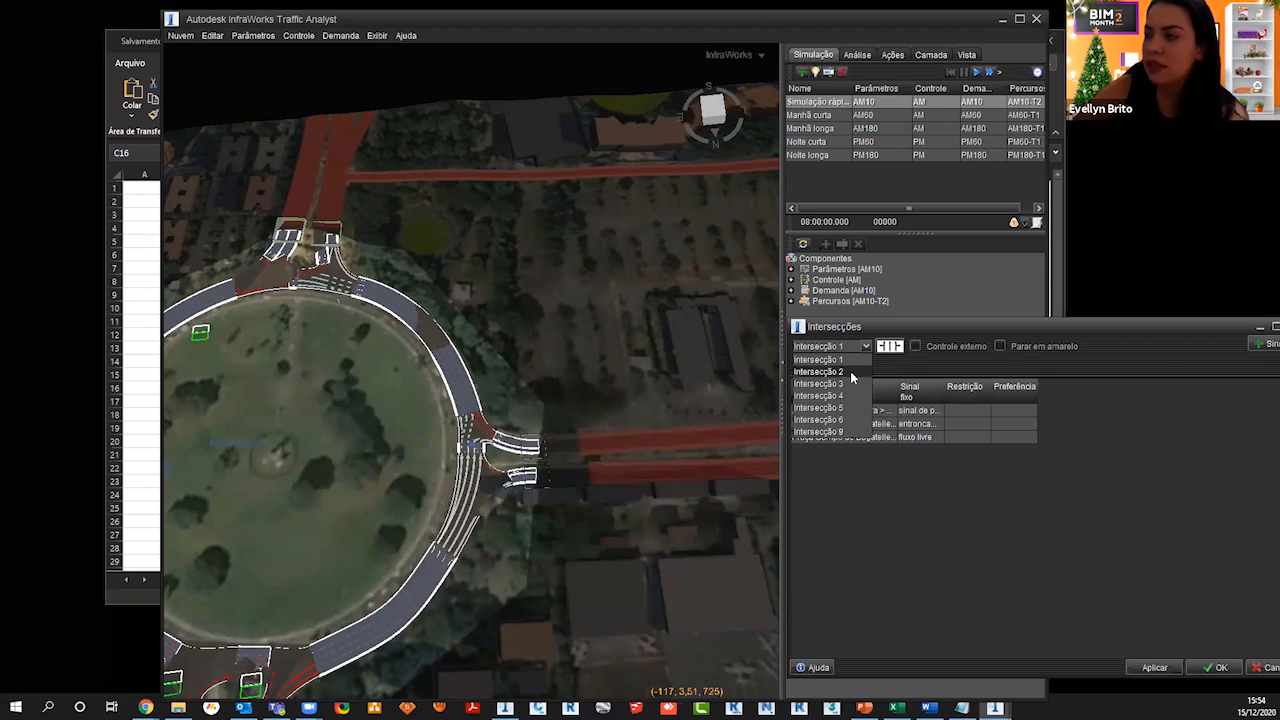
pyautogui.click(850, 371)
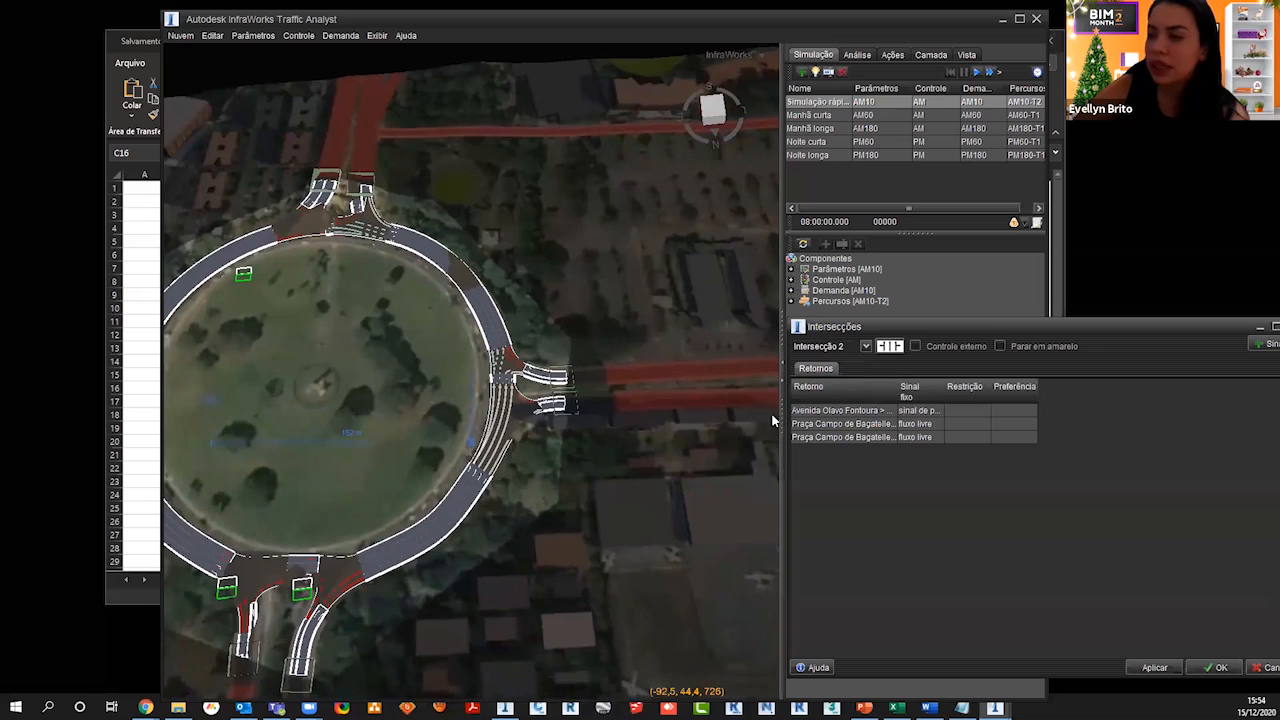
pyautogui.click(866, 347)
pyautogui.click(824, 420)
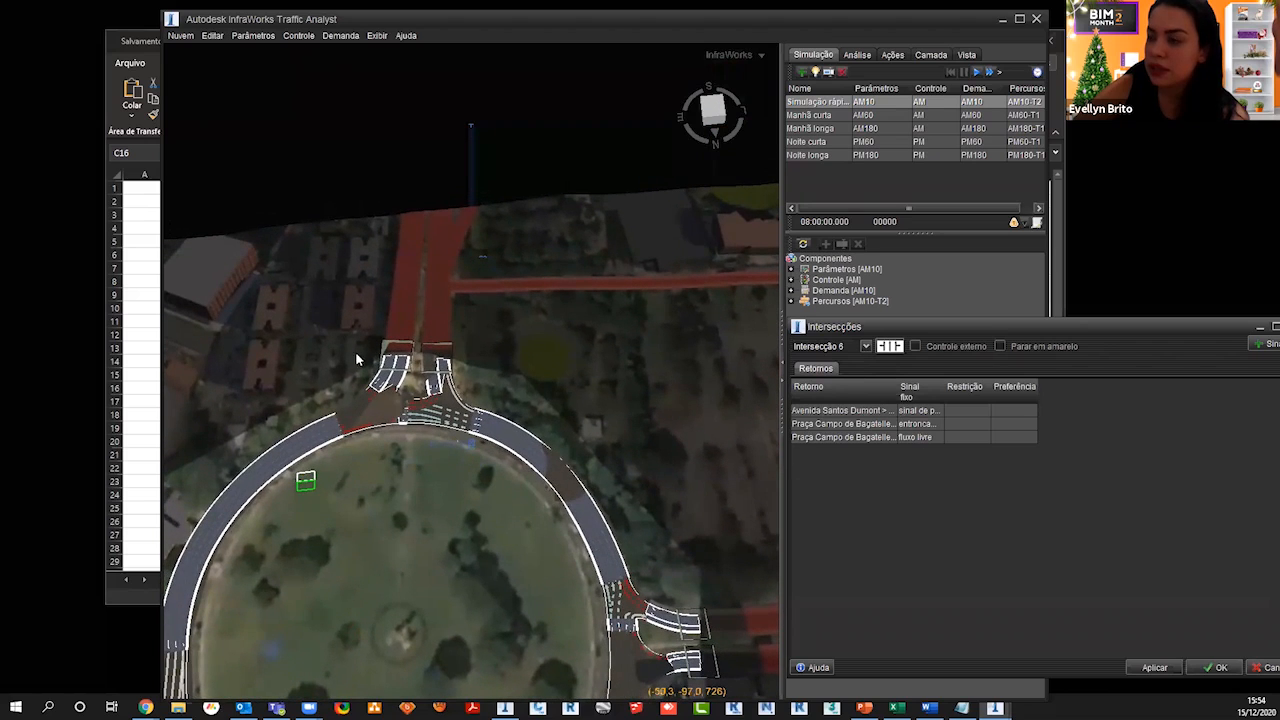
pyautogui.click(866, 347)
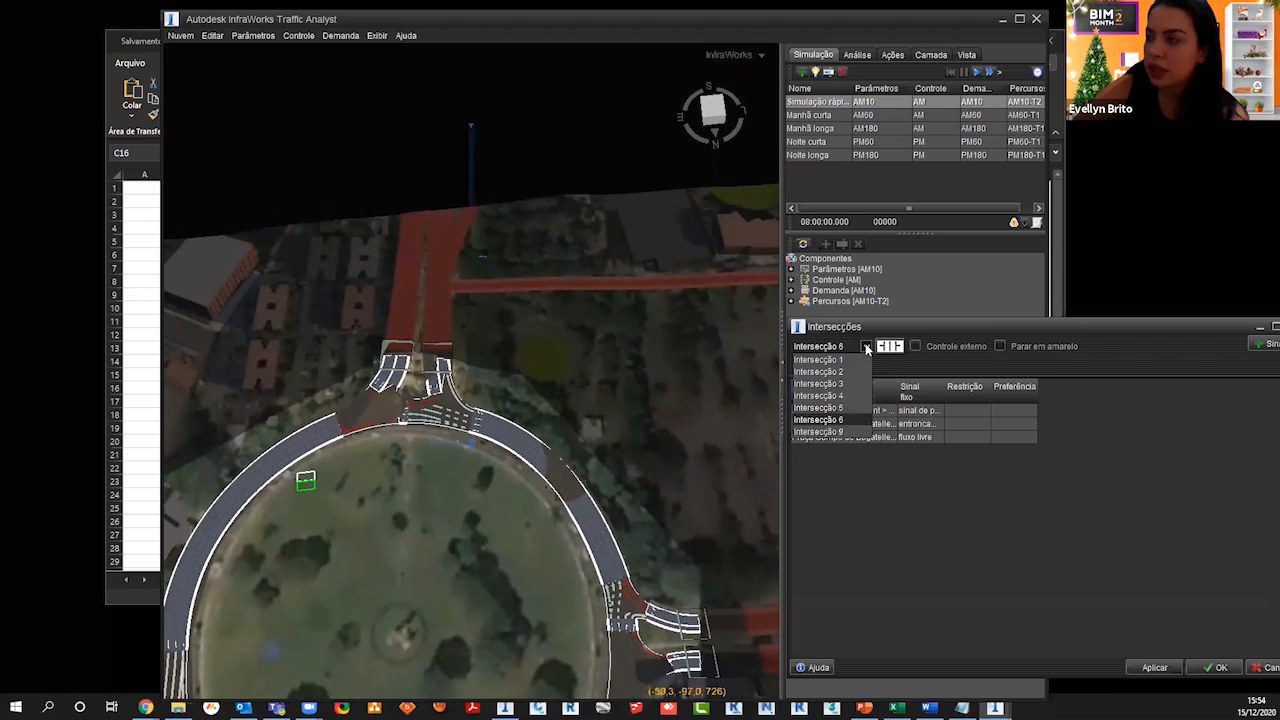
pyautogui.click(822, 431)
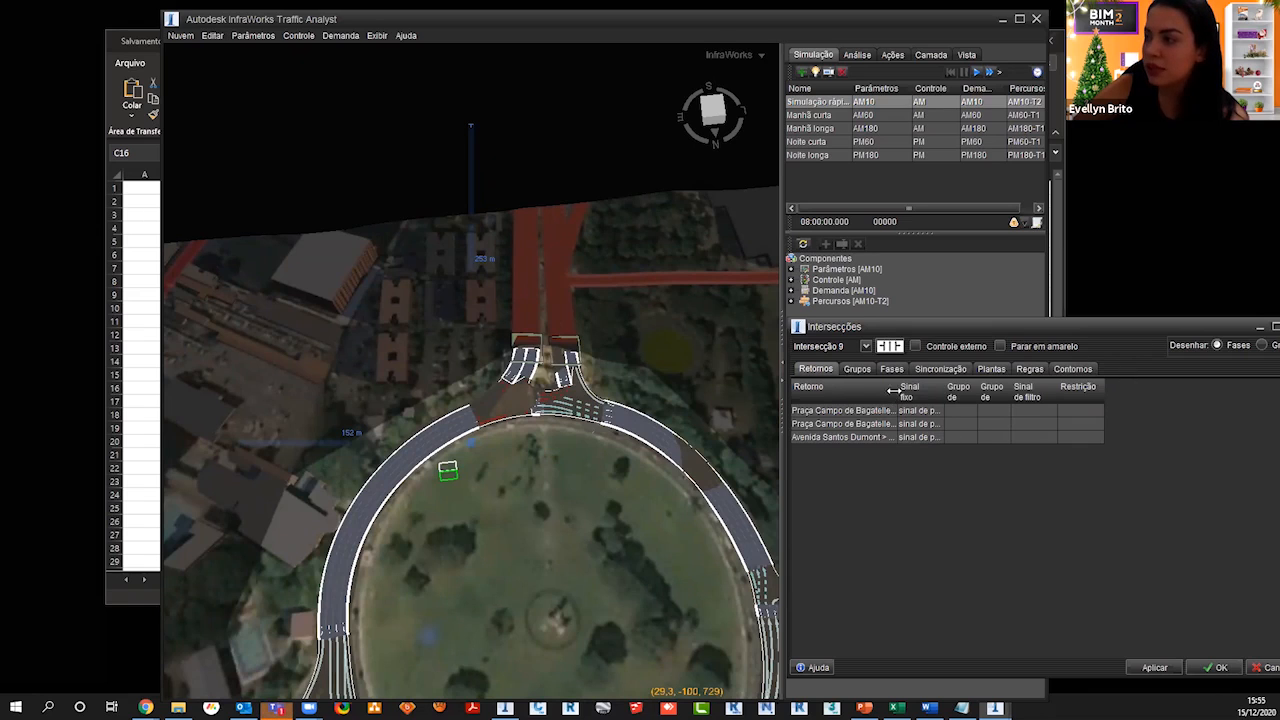
# Step: Widen the turn table's columns for Intersecção 9 and examine the fixed sign options of its first turn
pyautogui.moveTo(897, 391); pyautogui.dragTo(1020, 418)
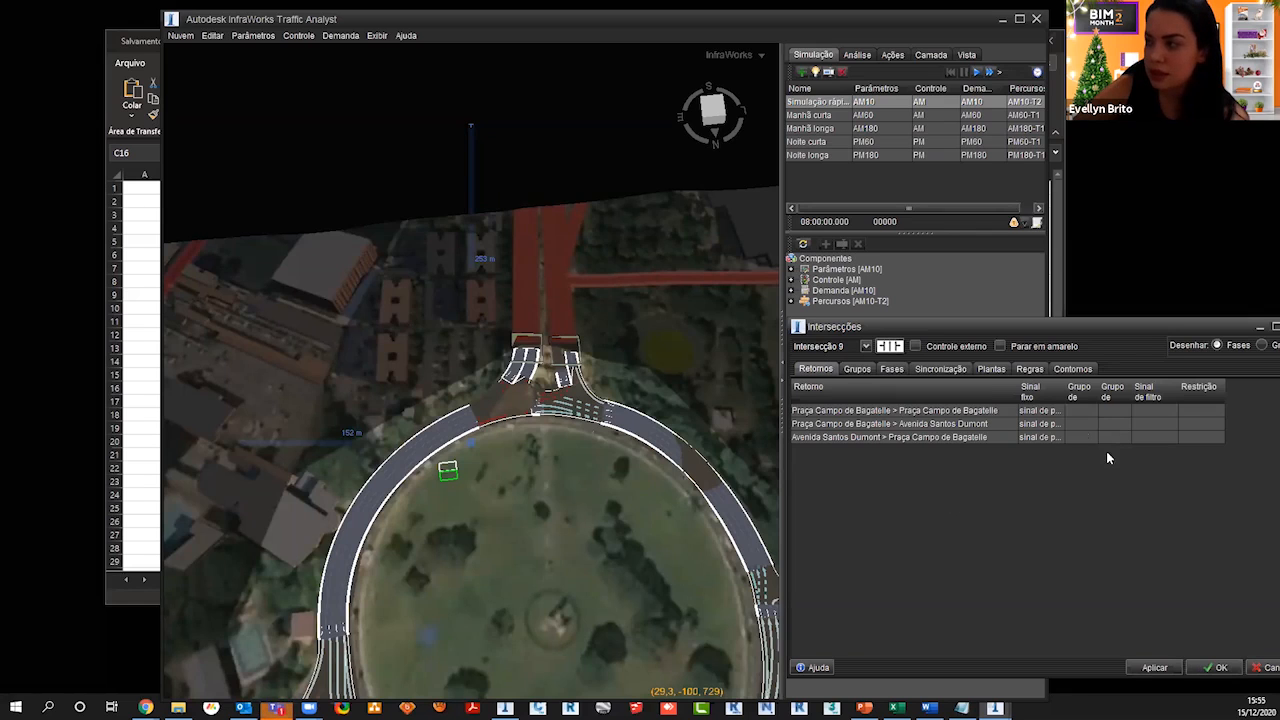
pyautogui.moveTo(1064, 396); pyautogui.dragTo(1091, 439)
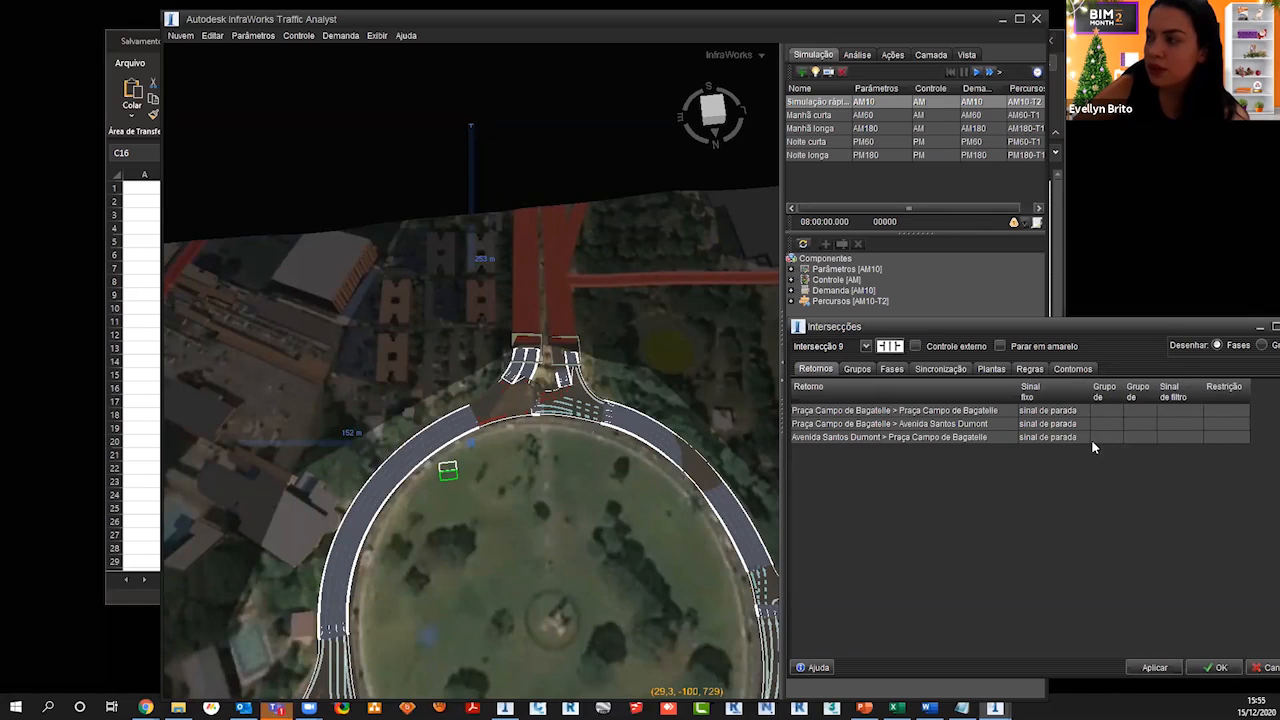
pyautogui.click(1083, 410)
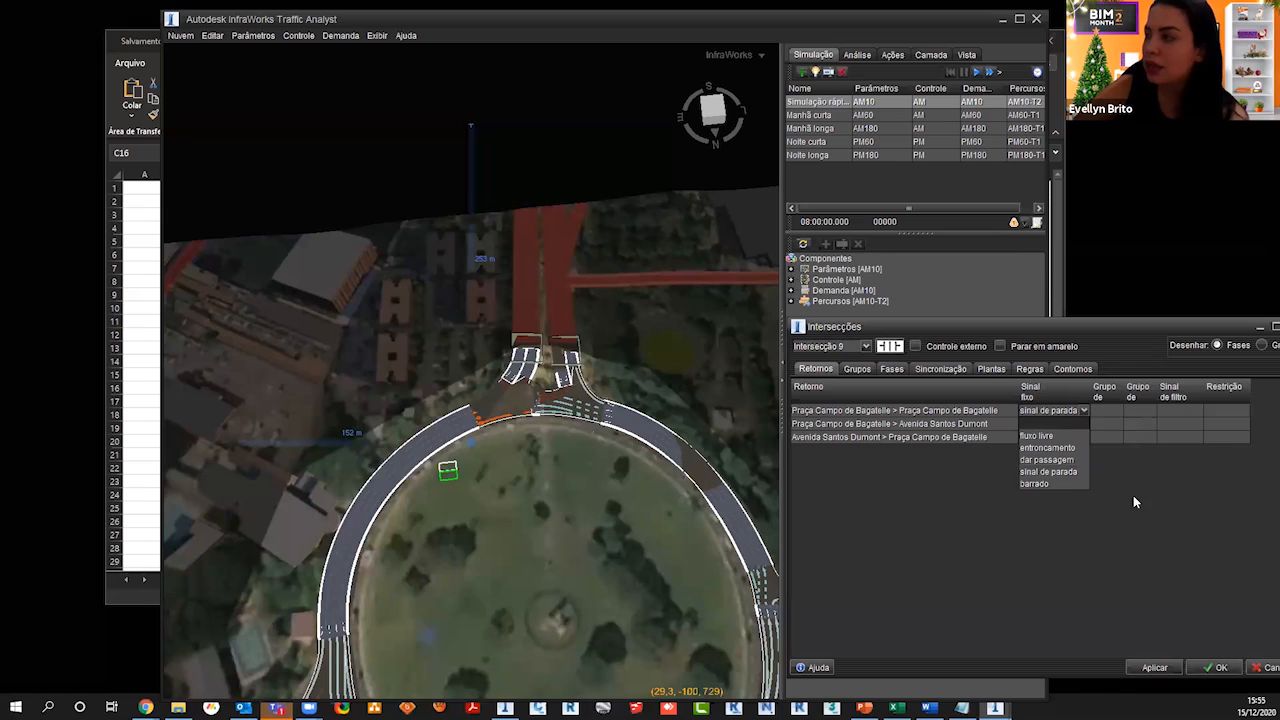
pyautogui.click(1133, 502)
pyautogui.click(1110, 412)
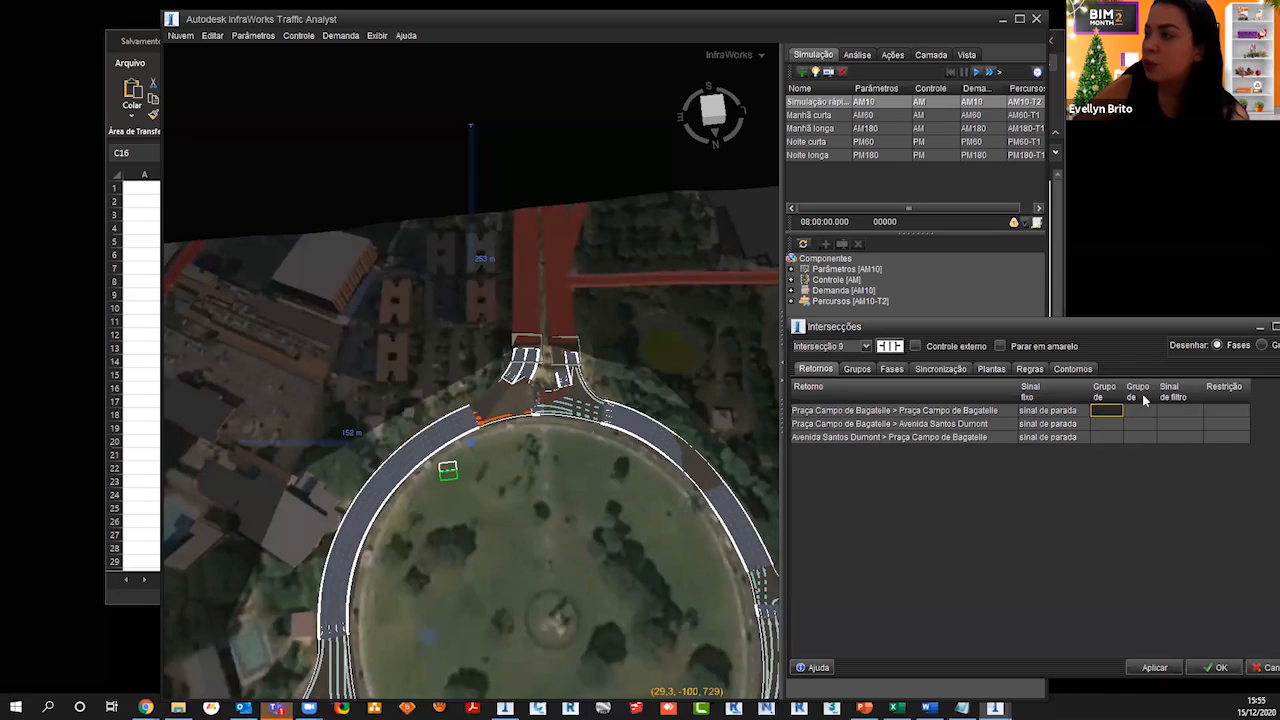
pyautogui.moveTo(1123, 395); pyautogui.dragTo(1215, 388)
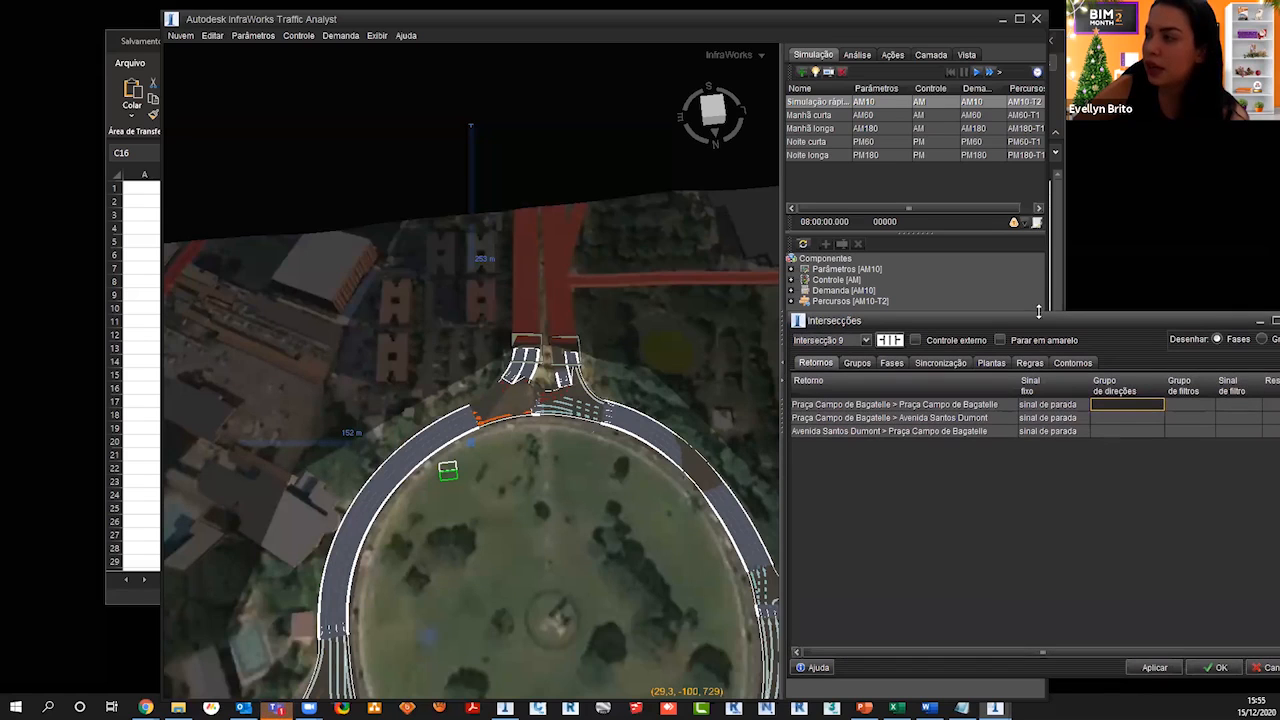
# Step: Bring the Intersecções window fully into view and examine the signal groups and phases of Intersecção 9
pyautogui.moveTo(1045, 331); pyautogui.dragTo(910, 300)
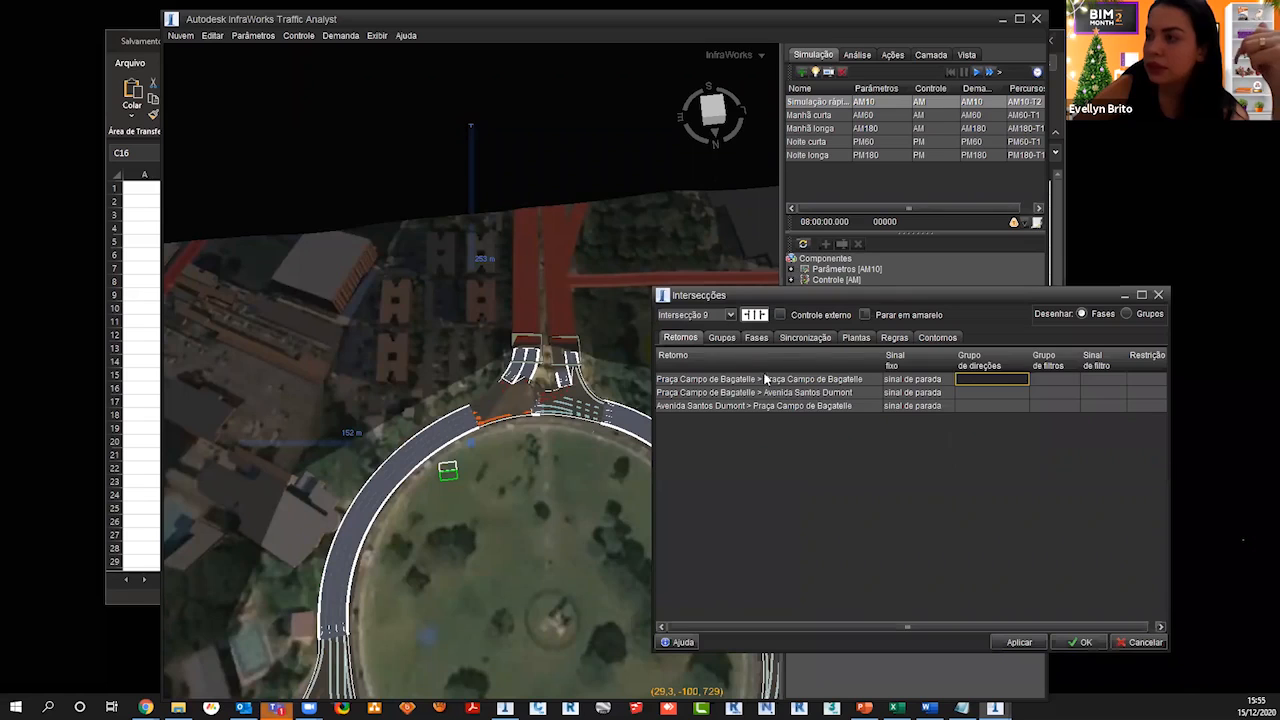
pyautogui.click(722, 338)
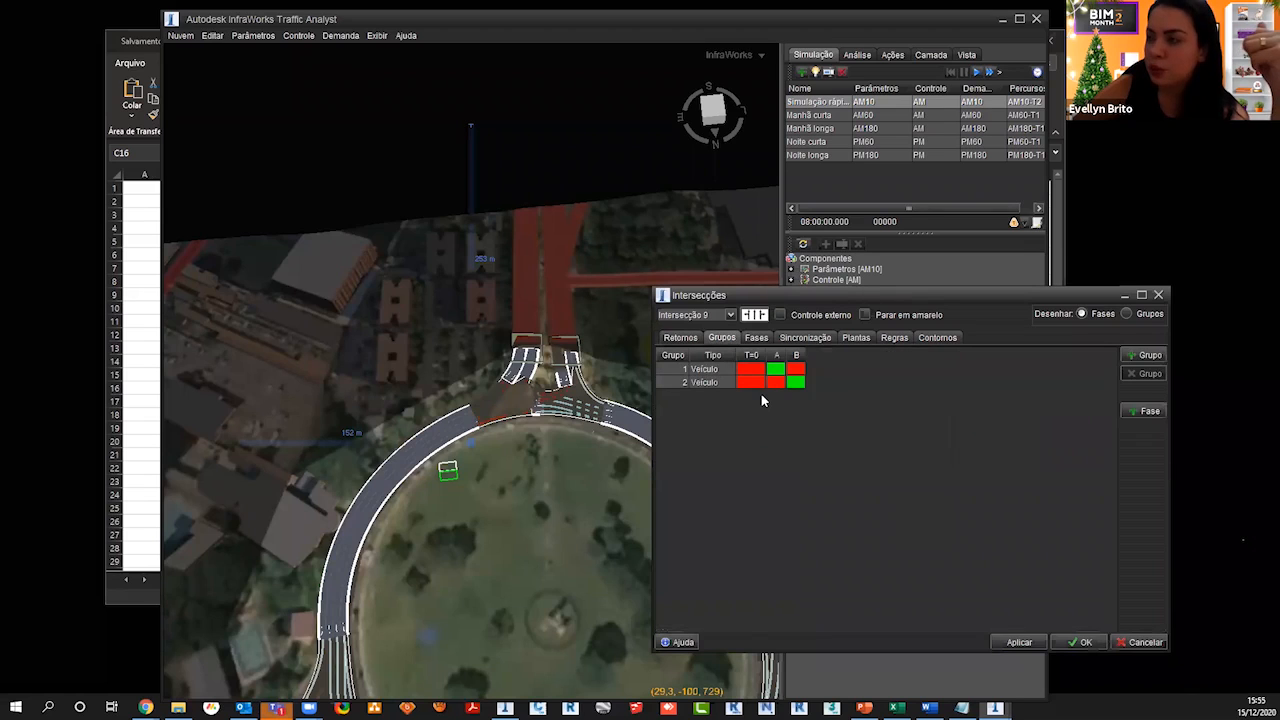
pyautogui.click(758, 339)
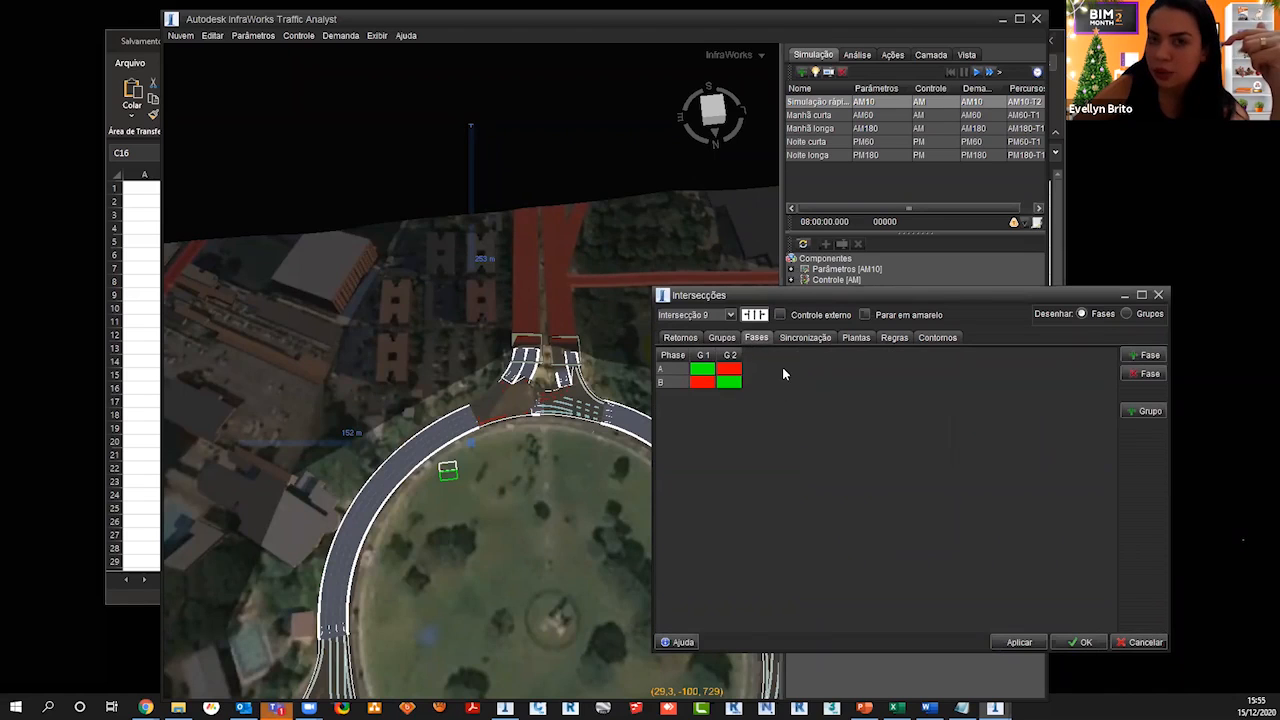
# Step: Review the signal groups, phases and phase timing of Intersecção 9, widening the minimum and maximum time columns
pyautogui.click(723, 341)
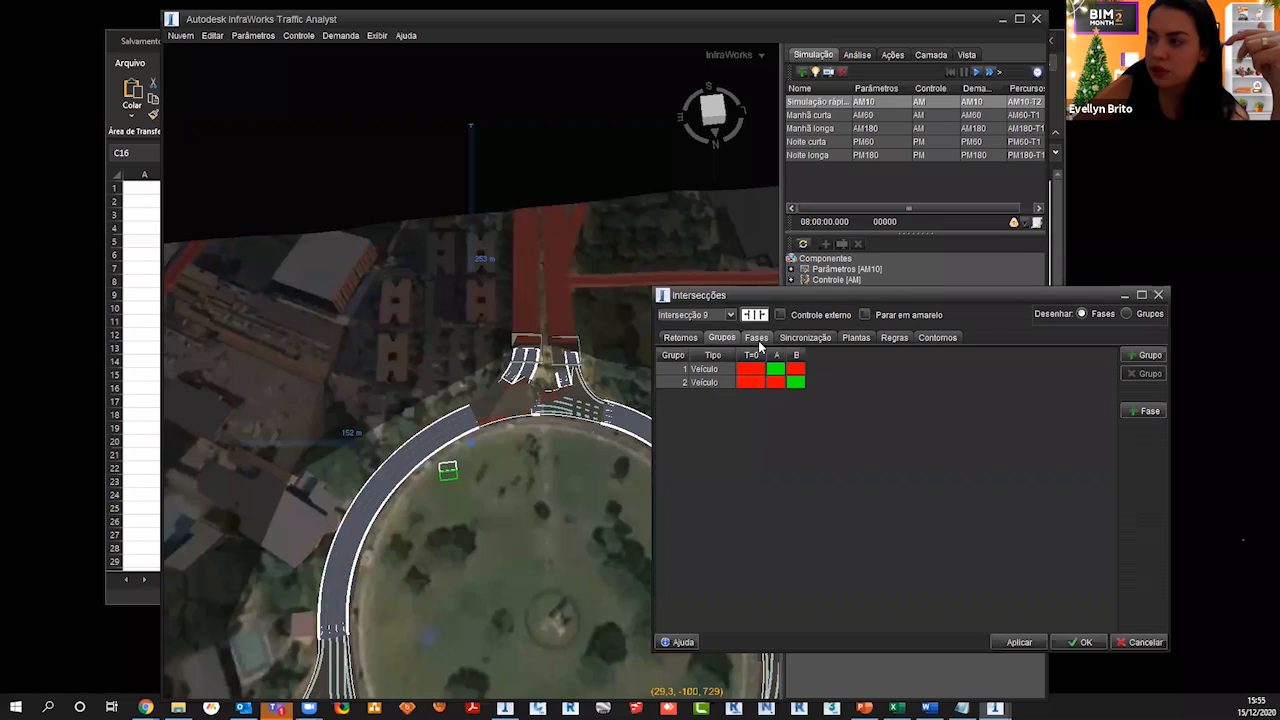
pyautogui.click(758, 340)
pyautogui.click(724, 338)
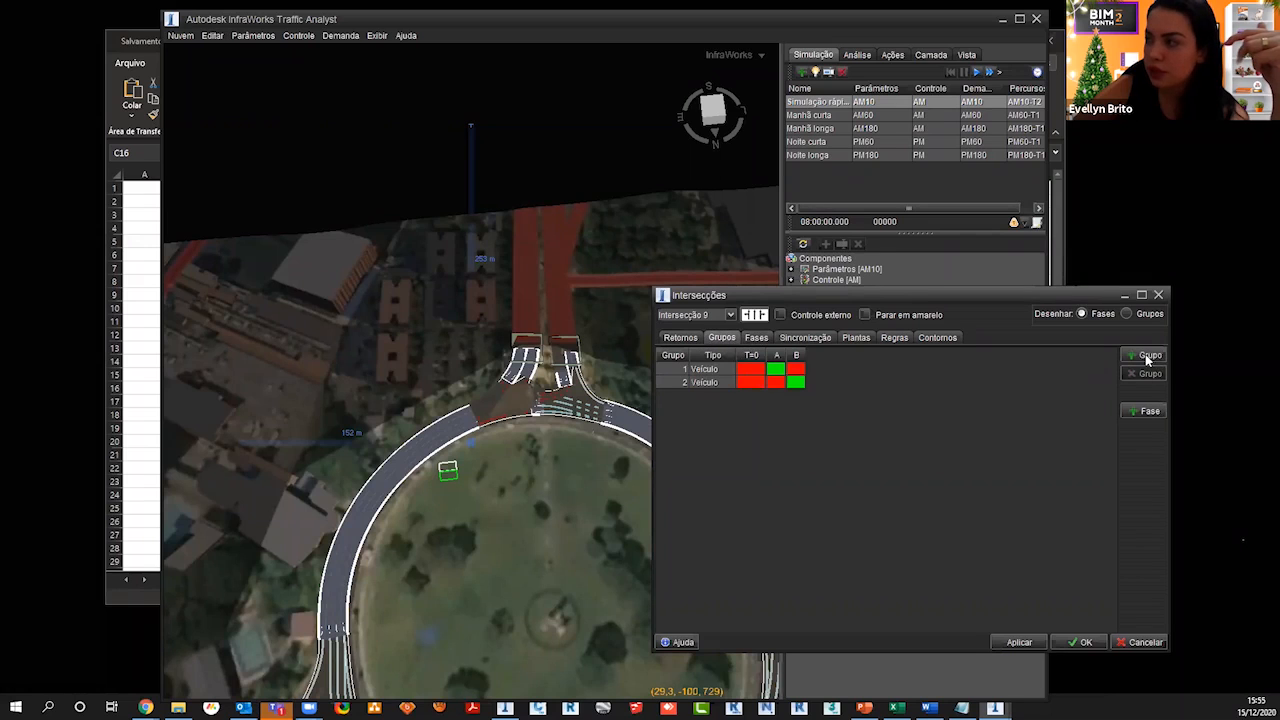
pyautogui.click(758, 339)
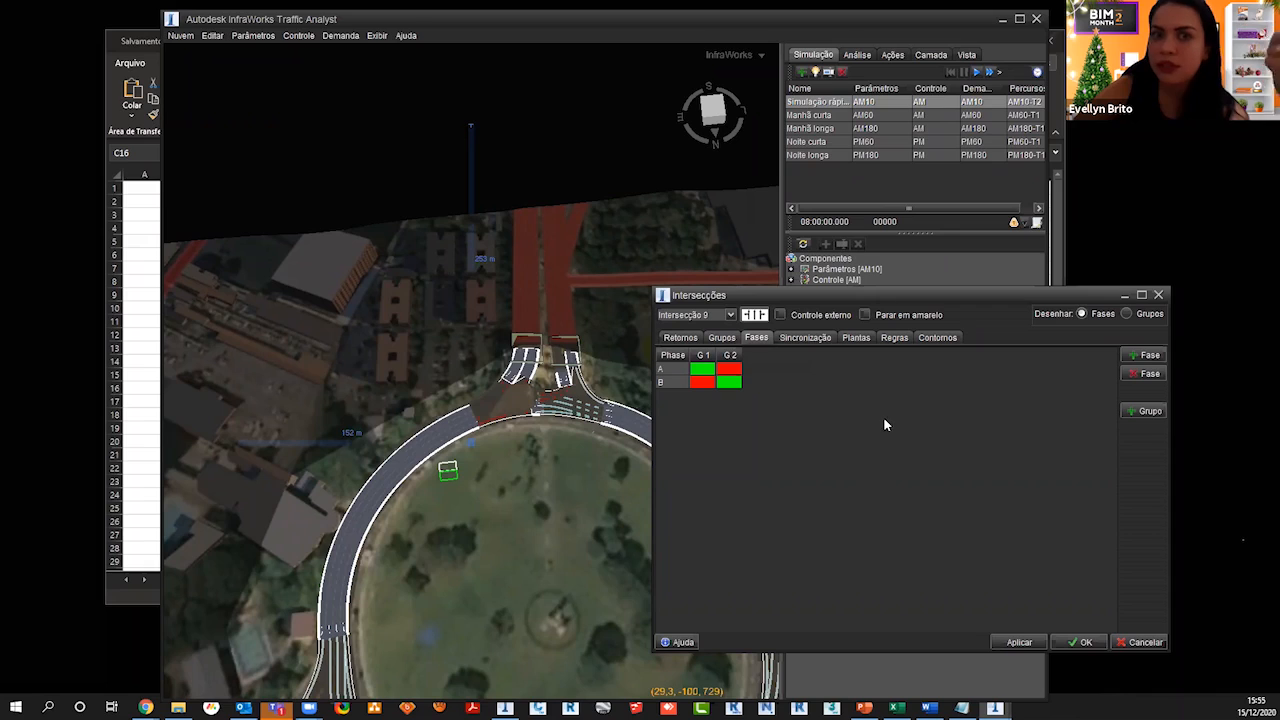
pyautogui.click(812, 339)
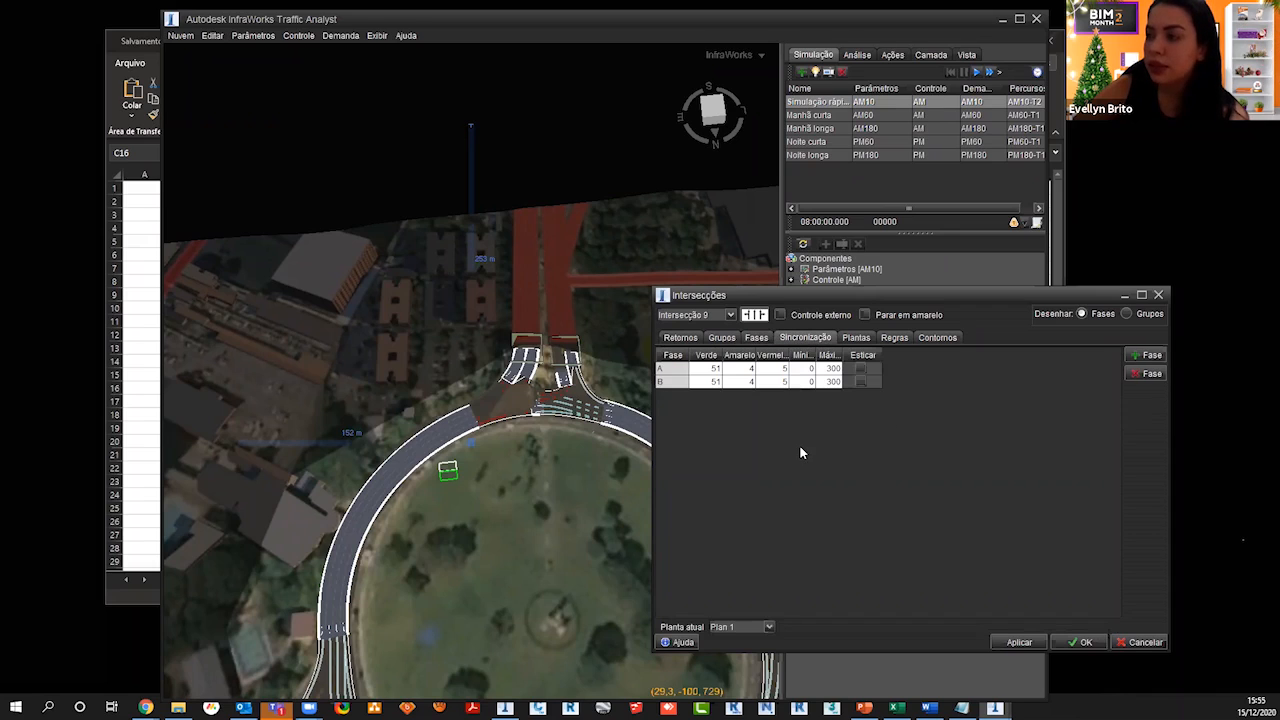
pyautogui.click(722, 338)
pyautogui.click(748, 340)
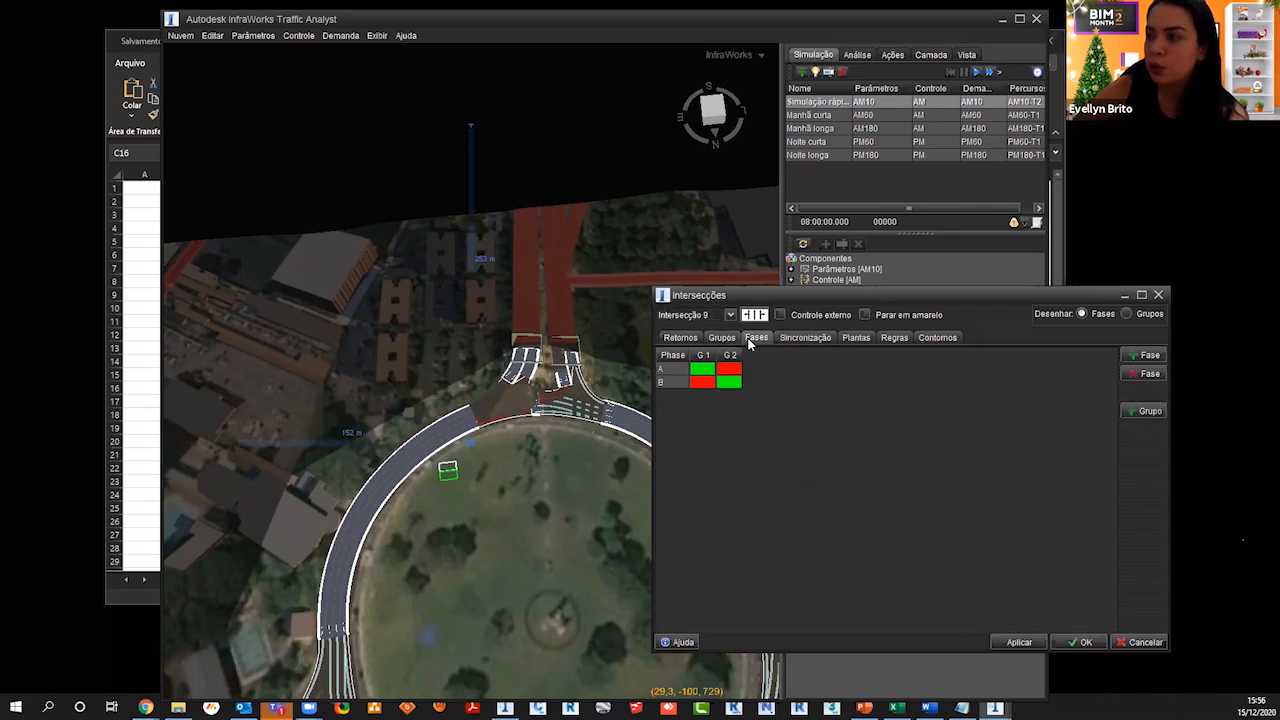
pyautogui.click(793, 343)
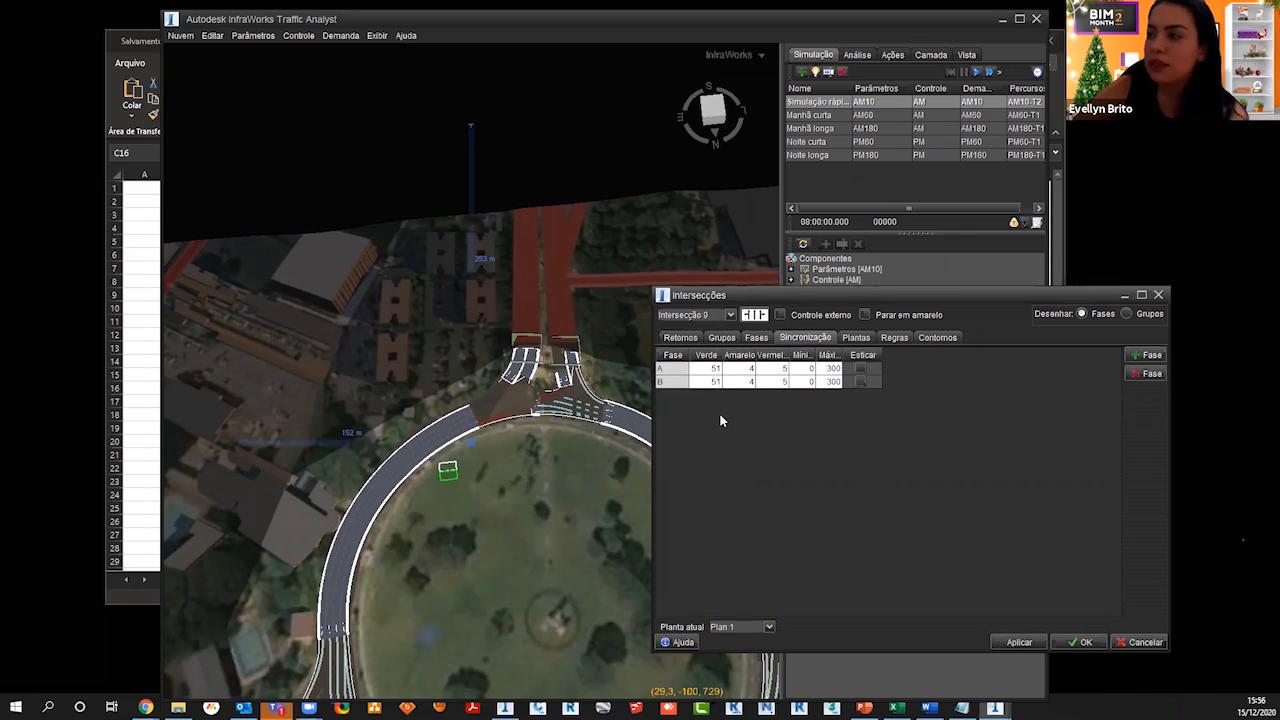
pyautogui.moveTo(815, 356); pyautogui.dragTo(930, 375)
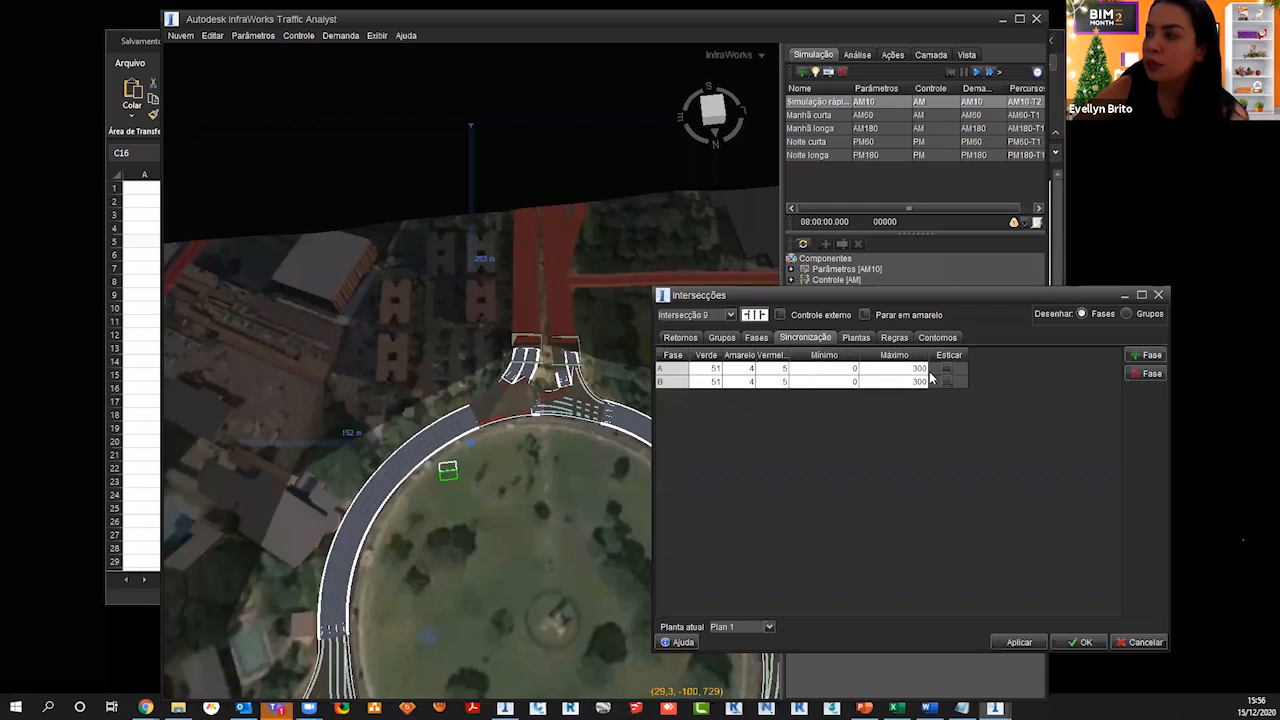
# Step: Examine Intersecção 9's signal plan, phases, rules and Contornos, and close the intersection settings without changes
pyautogui.click(858, 338)
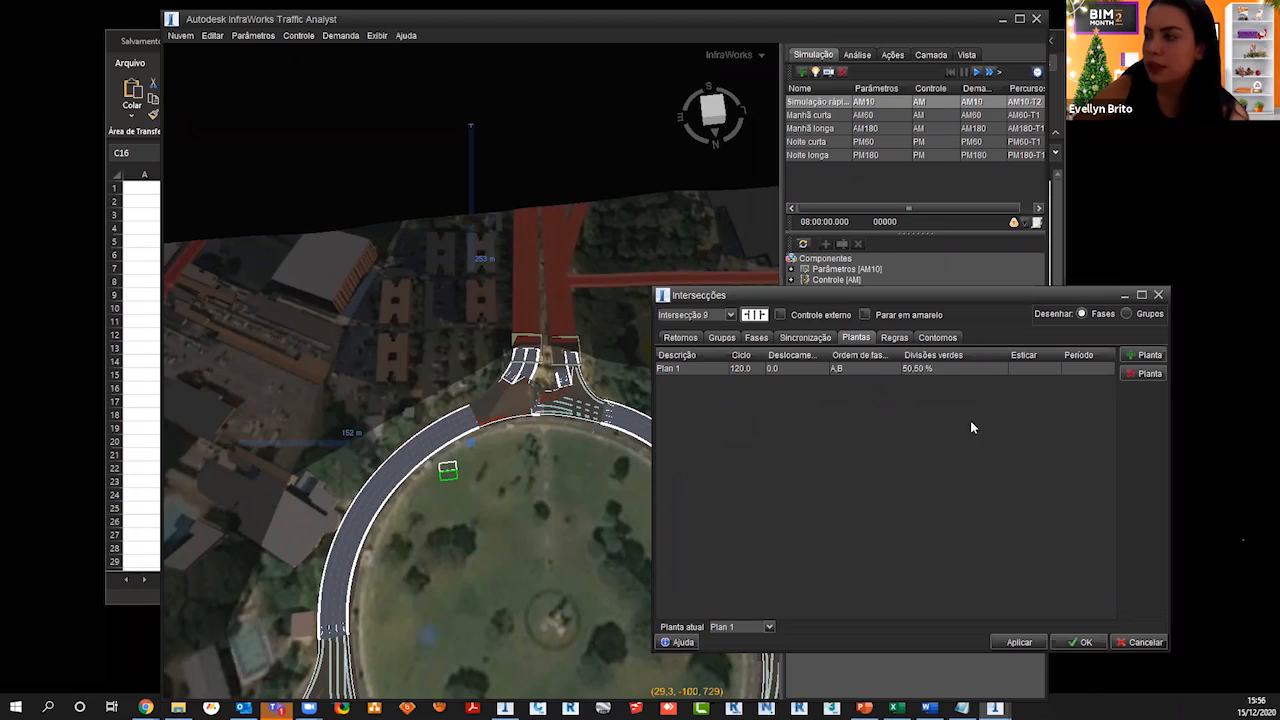
pyautogui.click(763, 340)
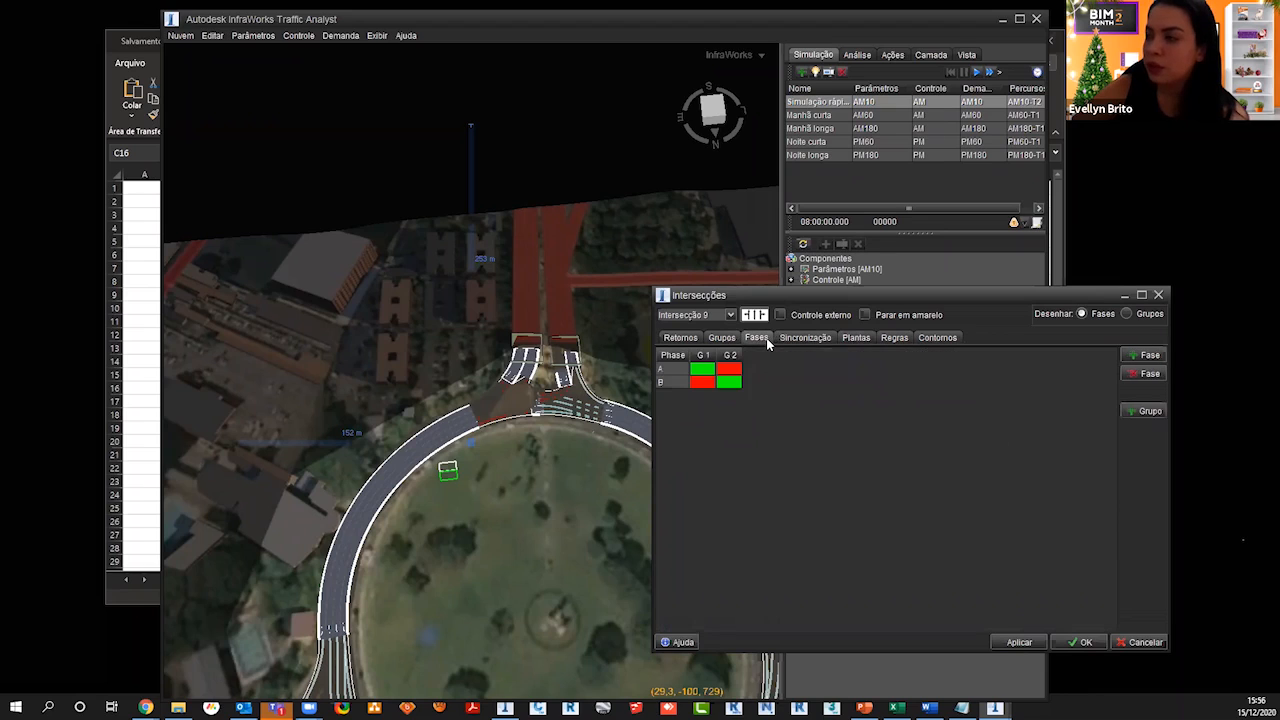
pyautogui.click(856, 338)
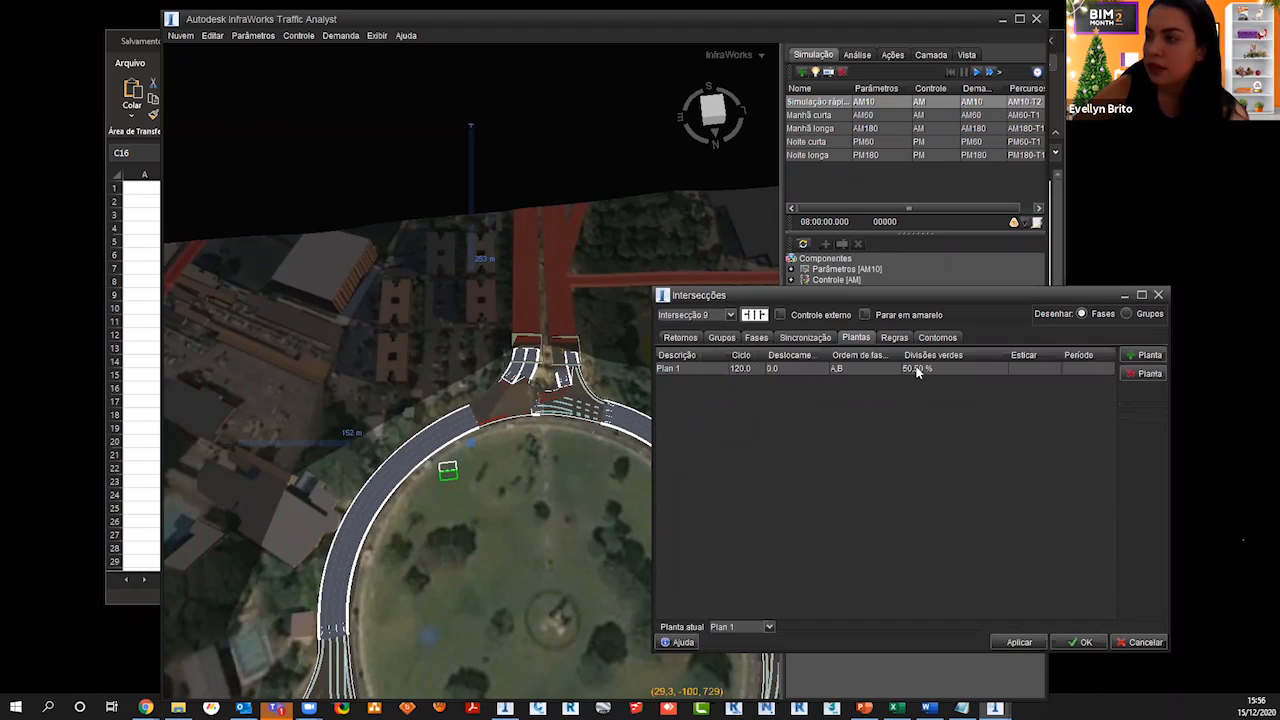
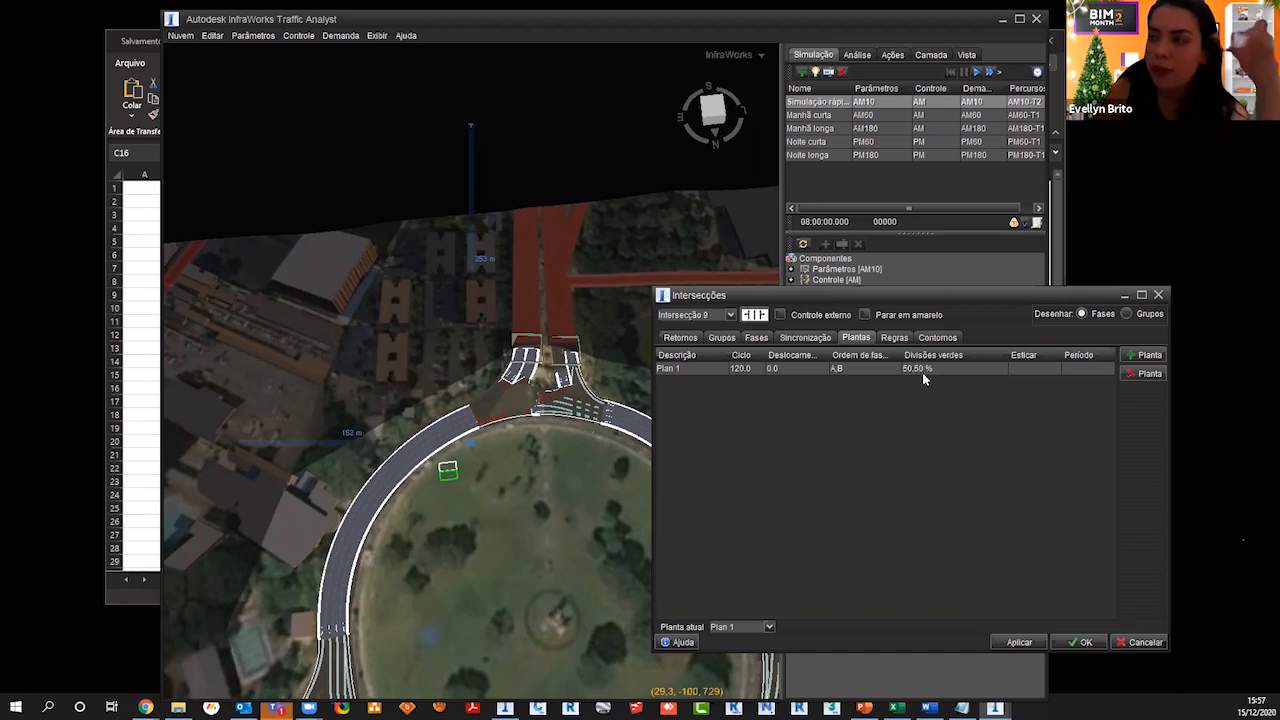
pyautogui.click(741, 369)
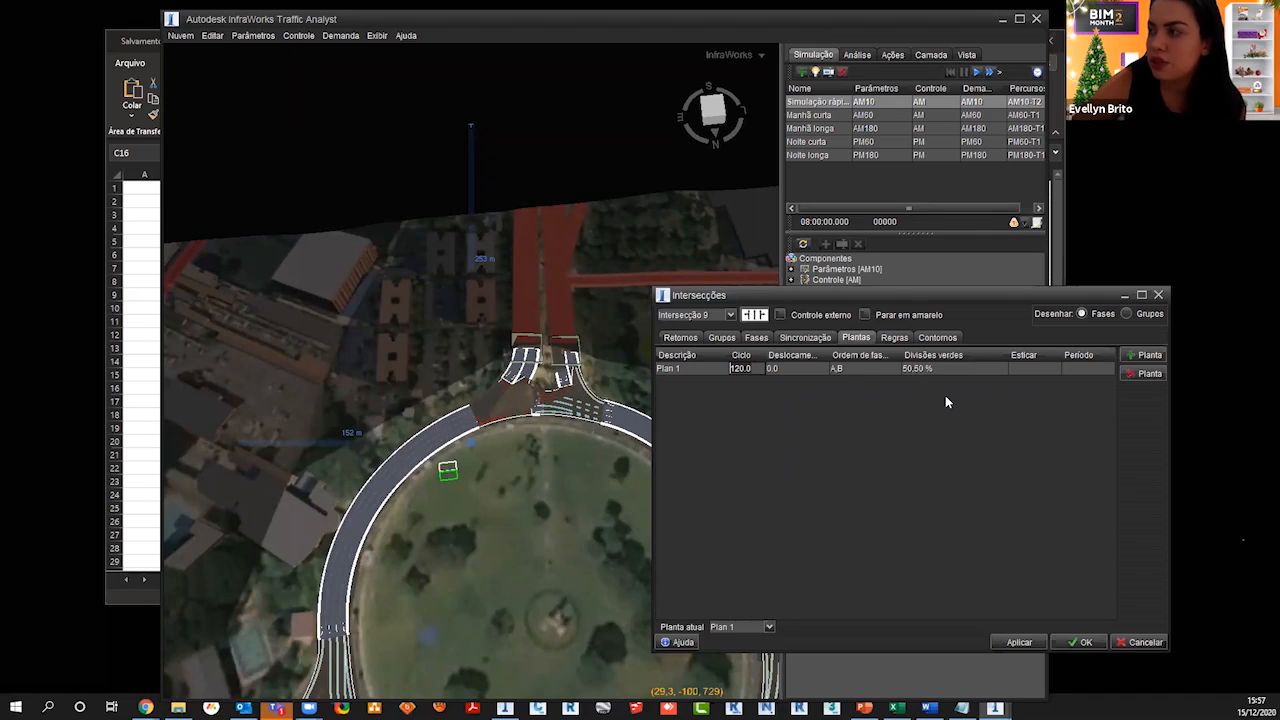
pyautogui.click(893, 338)
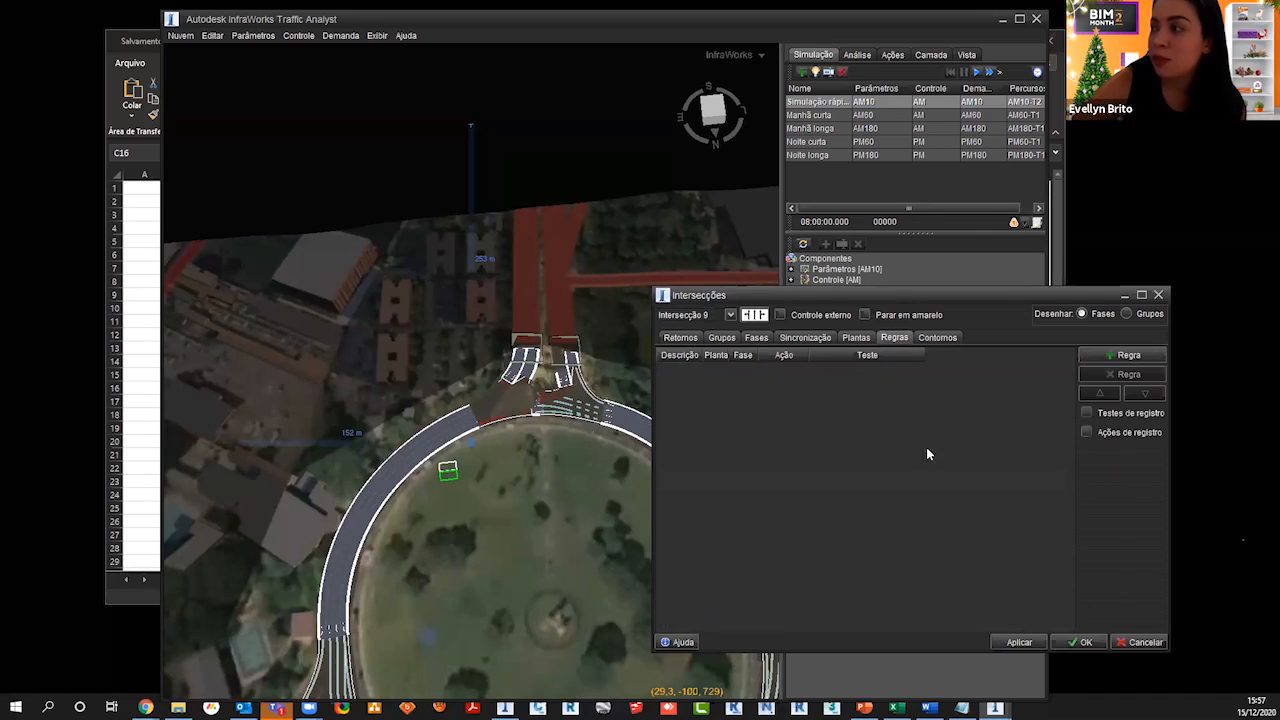
pyautogui.click(938, 338)
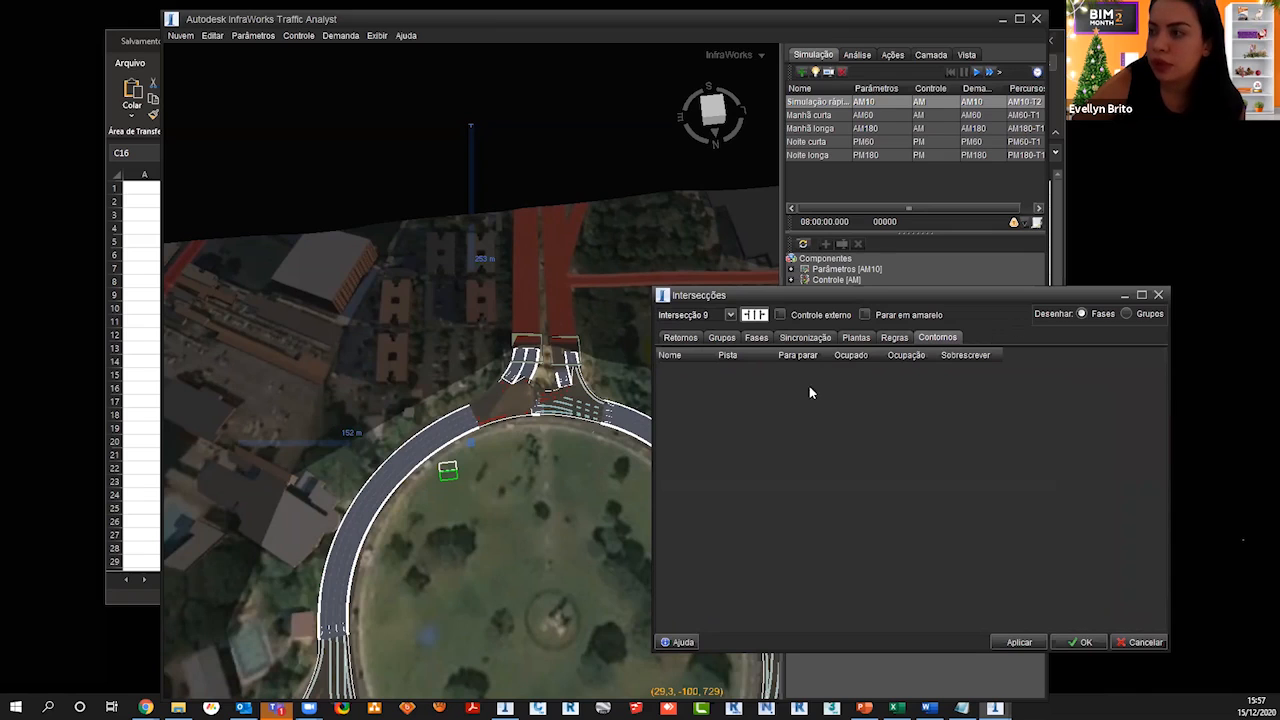
pyautogui.click(884, 337)
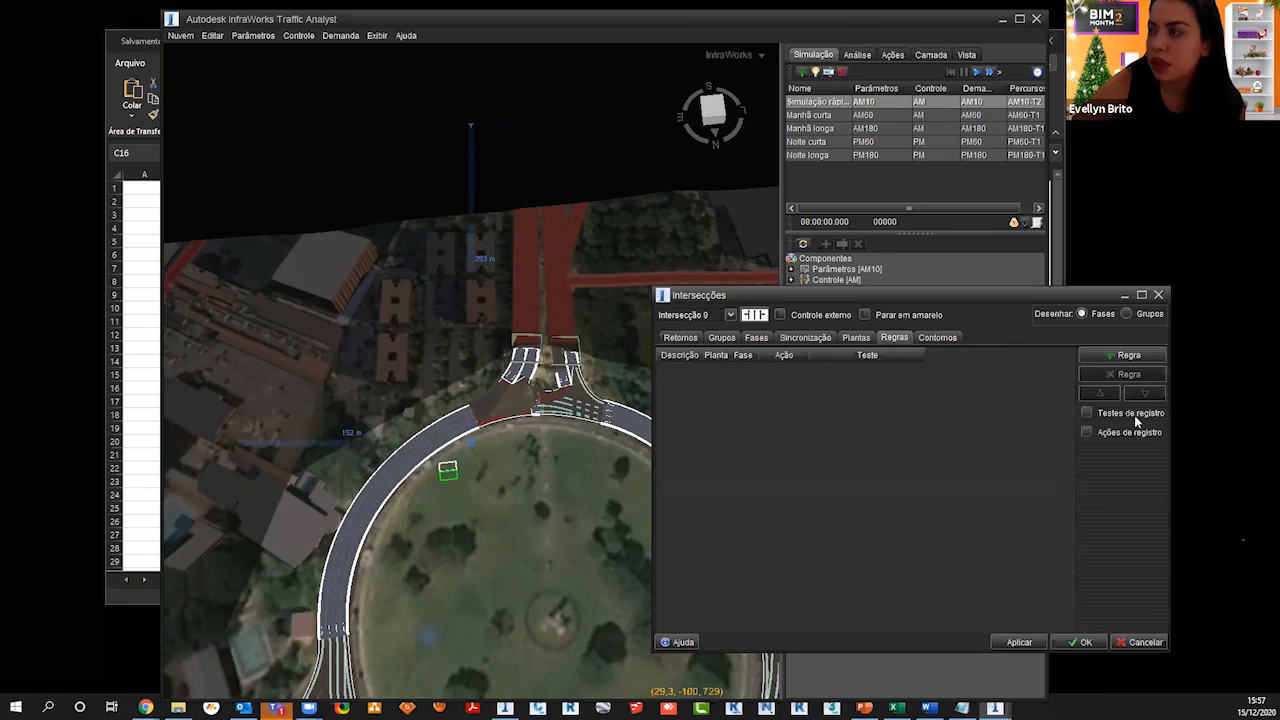
pyautogui.click(930, 339)
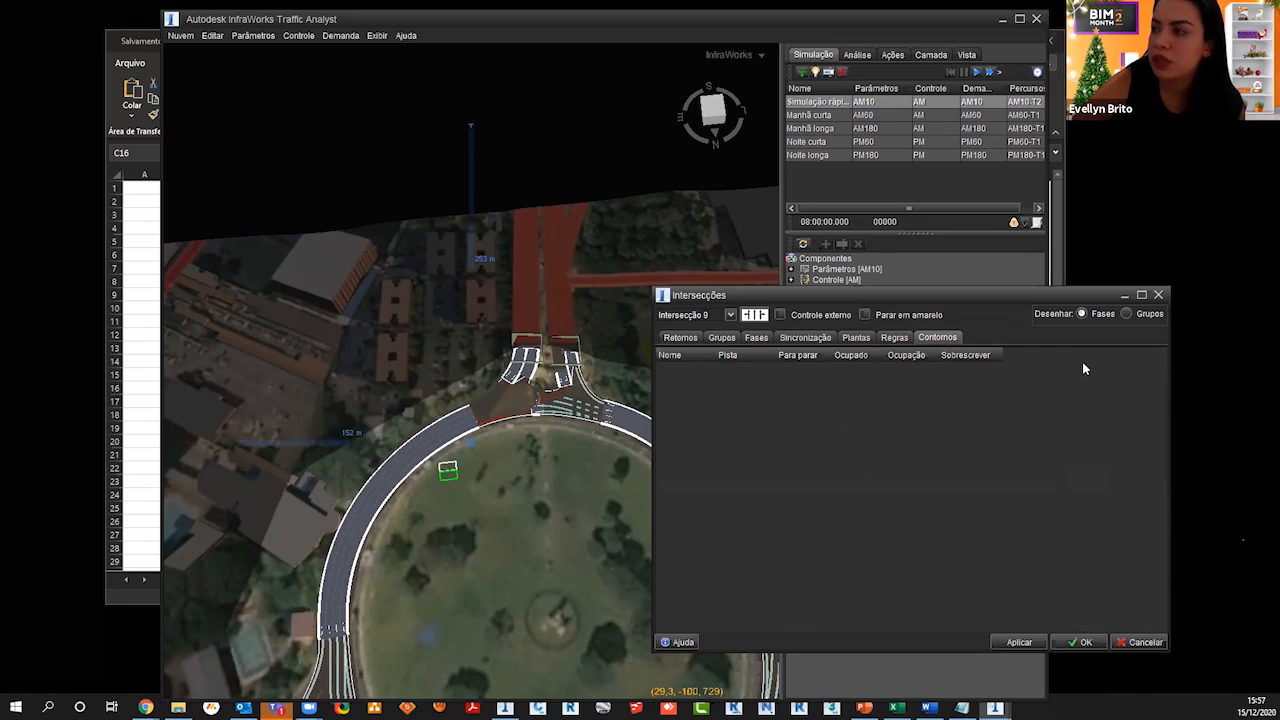
pyautogui.click(1158, 295)
# Step: View the Comportas com hastes settings and close them
pyautogui.click(299, 36)
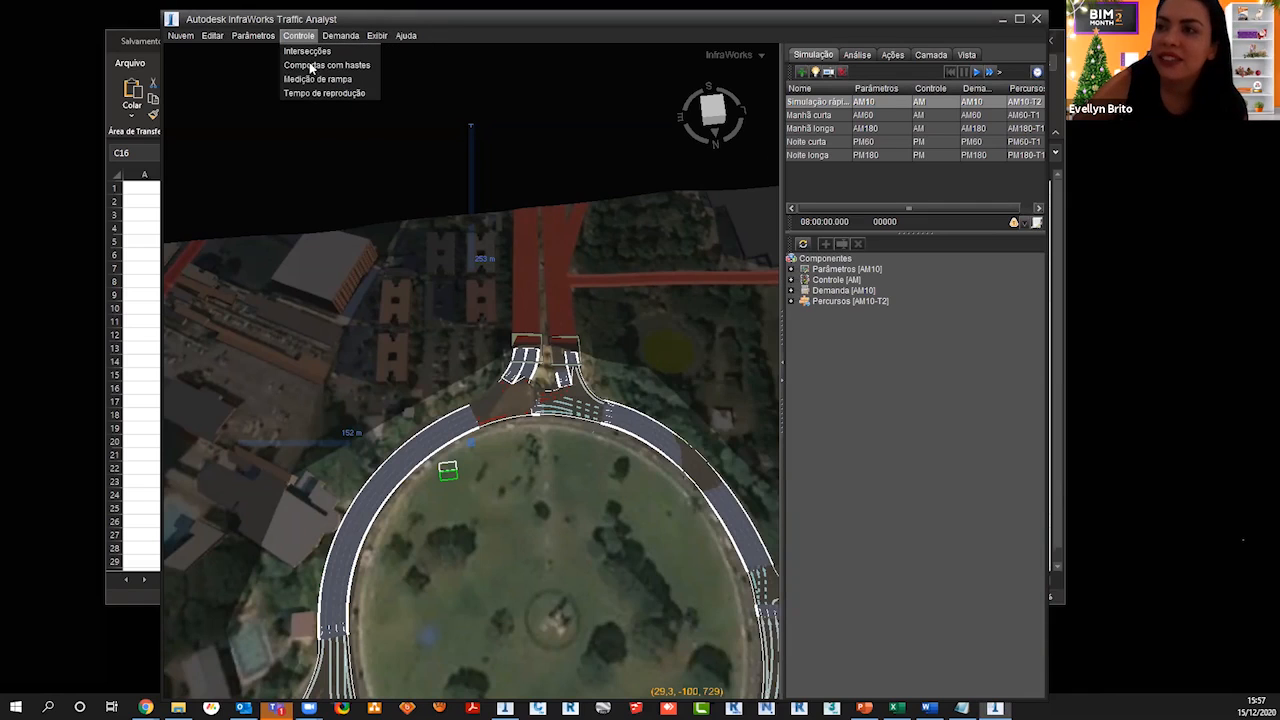
pyautogui.click(310, 67)
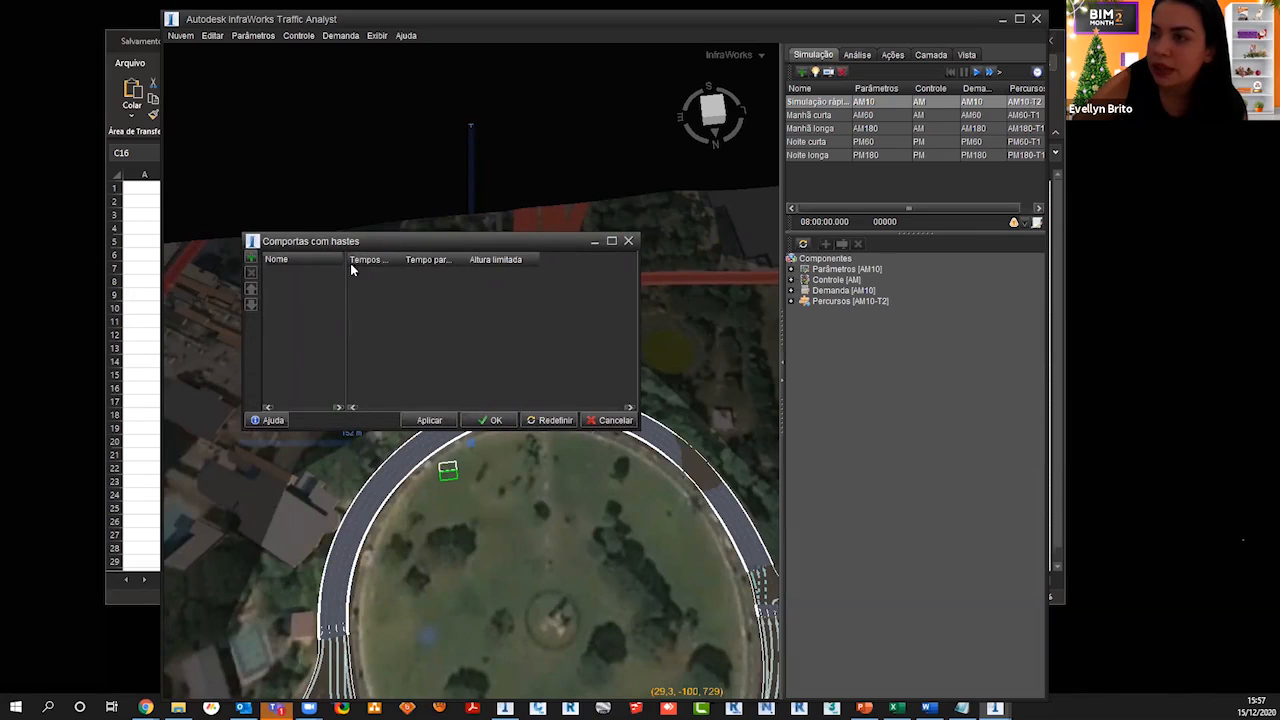
pyautogui.click(628, 243)
# Step: Inspect the ramp metering settings for ALINEA, ALINEA-Q and FixedRate, and close them
pyautogui.click(299, 36)
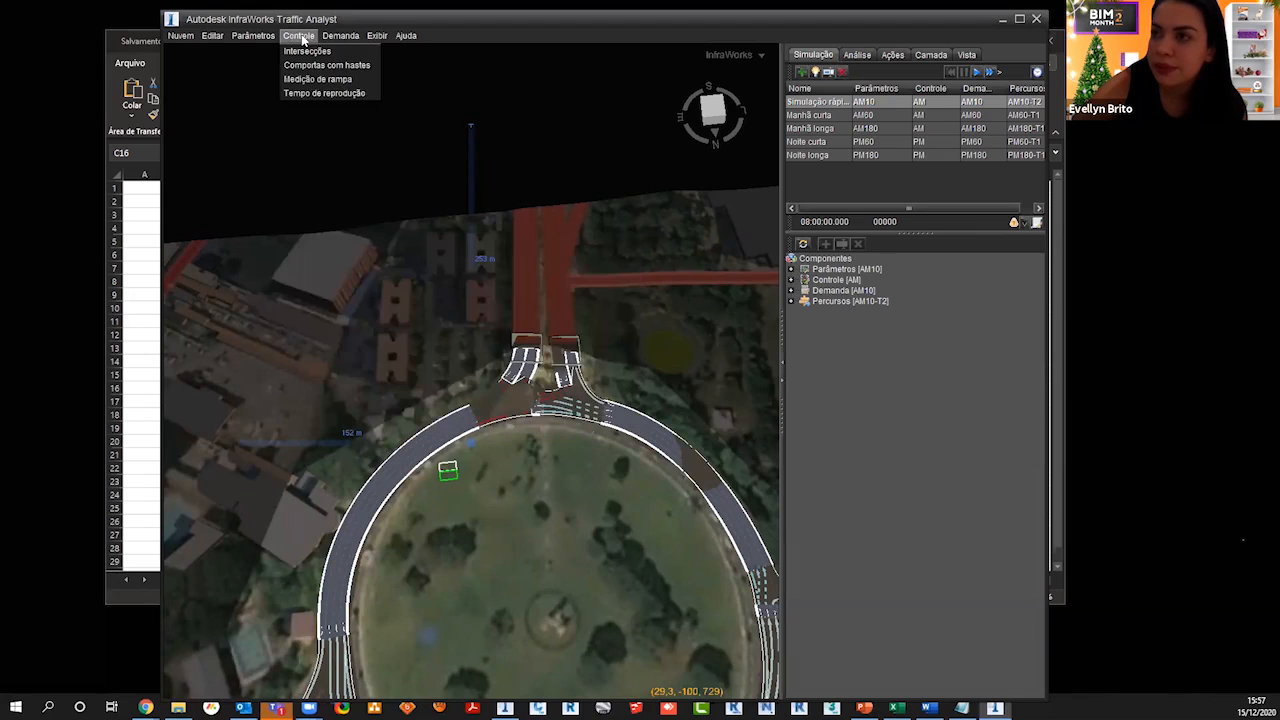
pyautogui.click(307, 89)
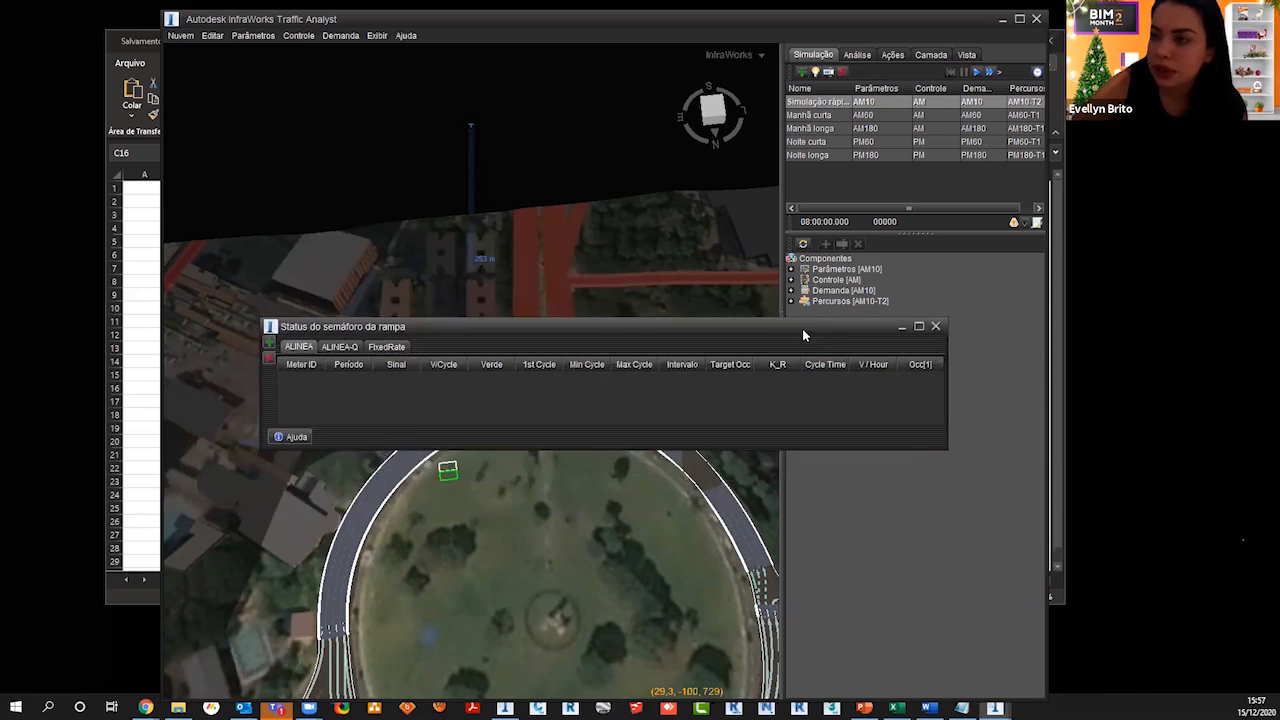
pyautogui.click(268, 342)
pyautogui.click(604, 381)
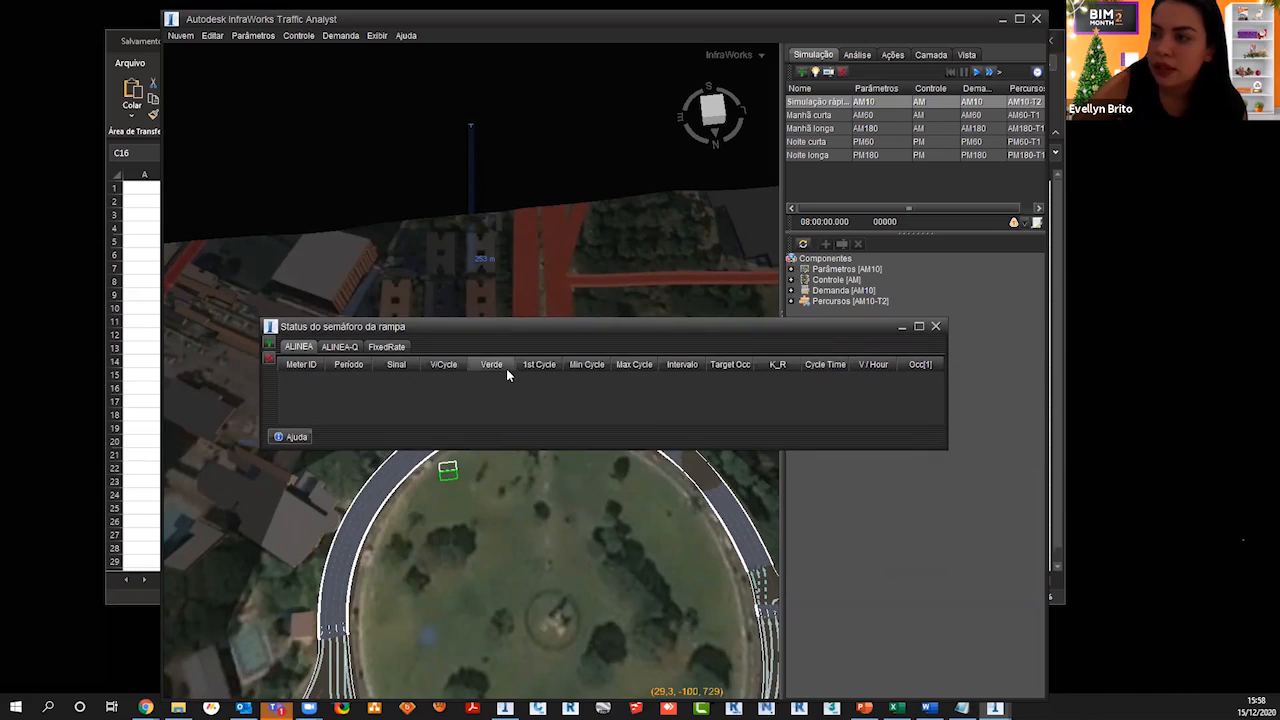
pyautogui.click(340, 347)
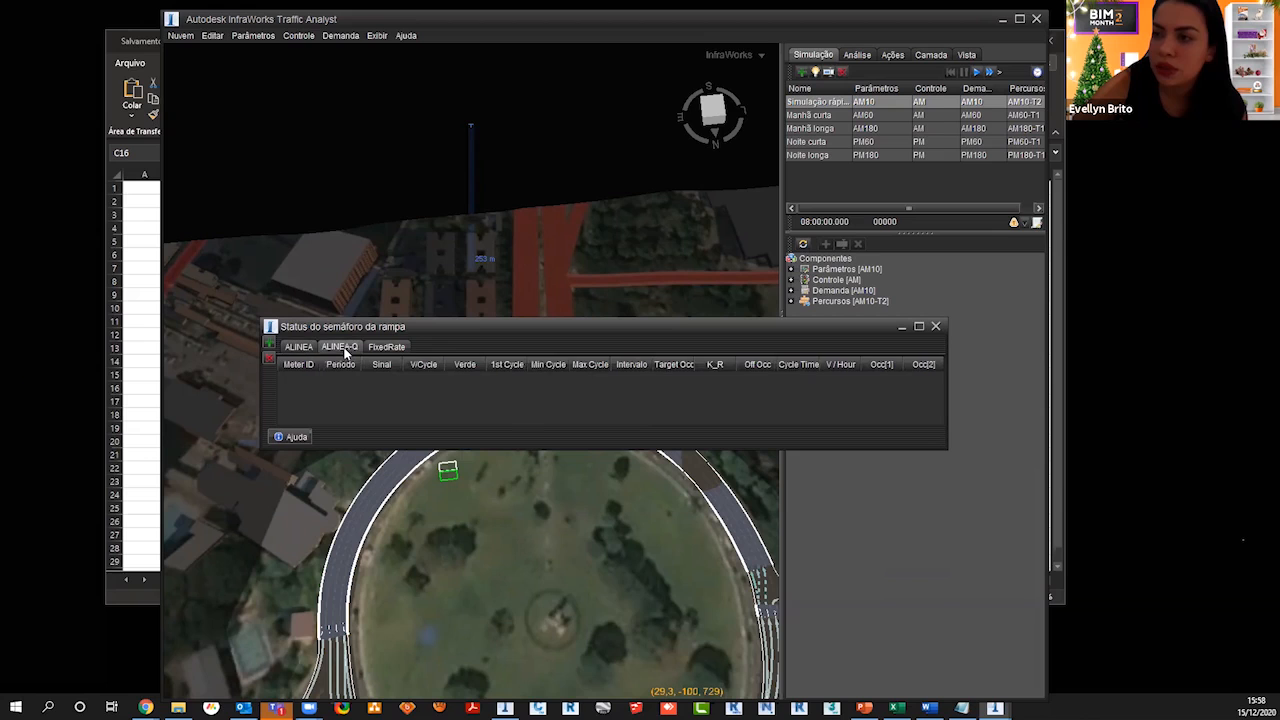
pyautogui.click(388, 347)
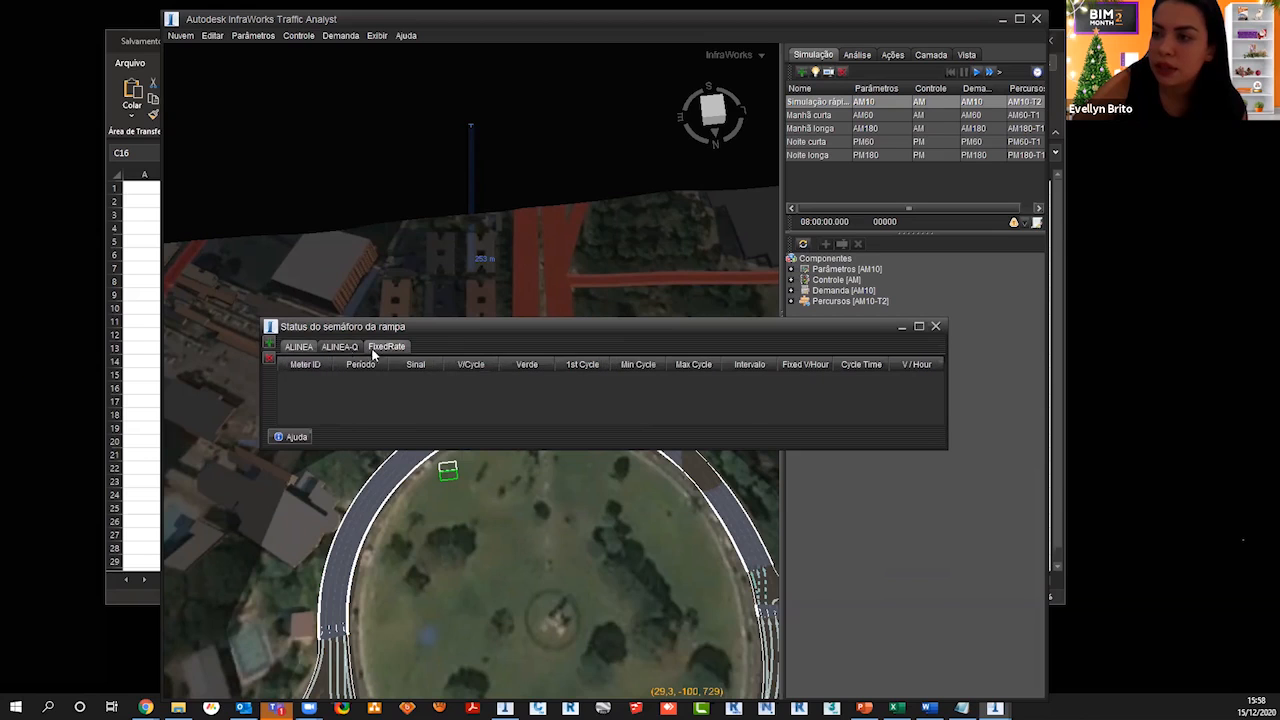
pyautogui.click(933, 327)
# Step: Check the playback and Folgas e saídas parameters of the advanced controller for Intersecção 1, and close them
pyautogui.click(298, 35)
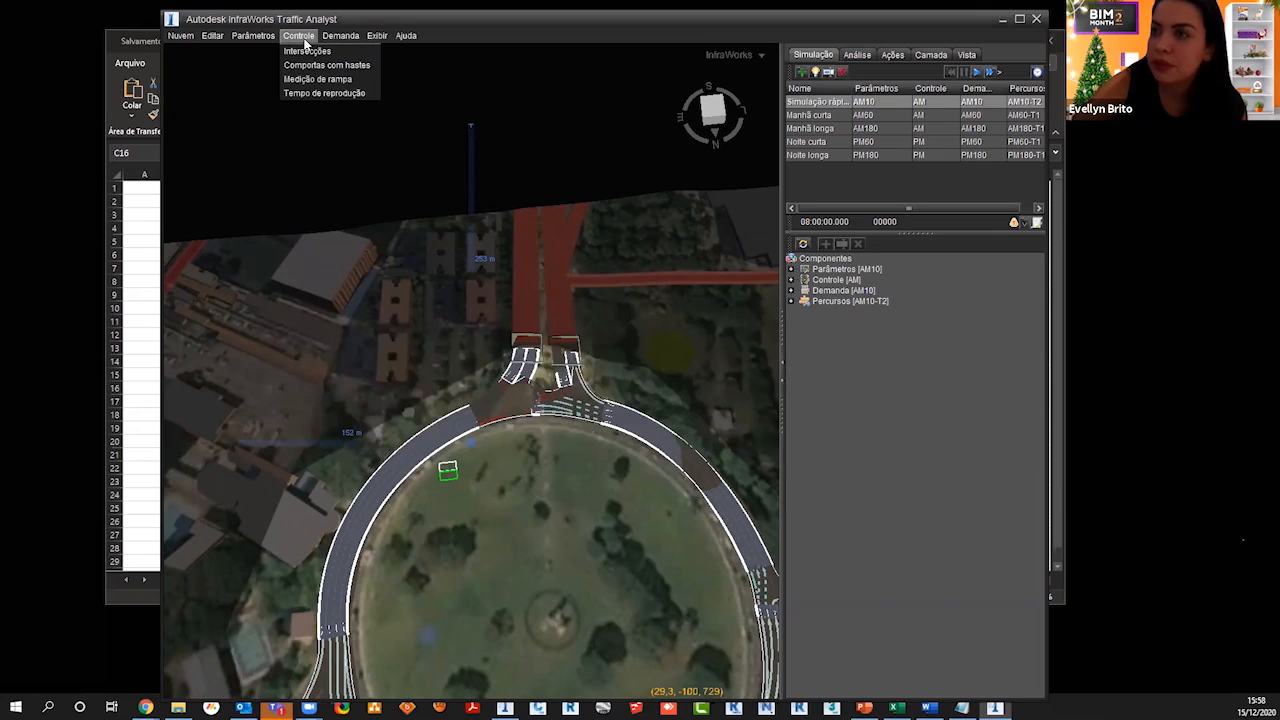
pyautogui.click(326, 93)
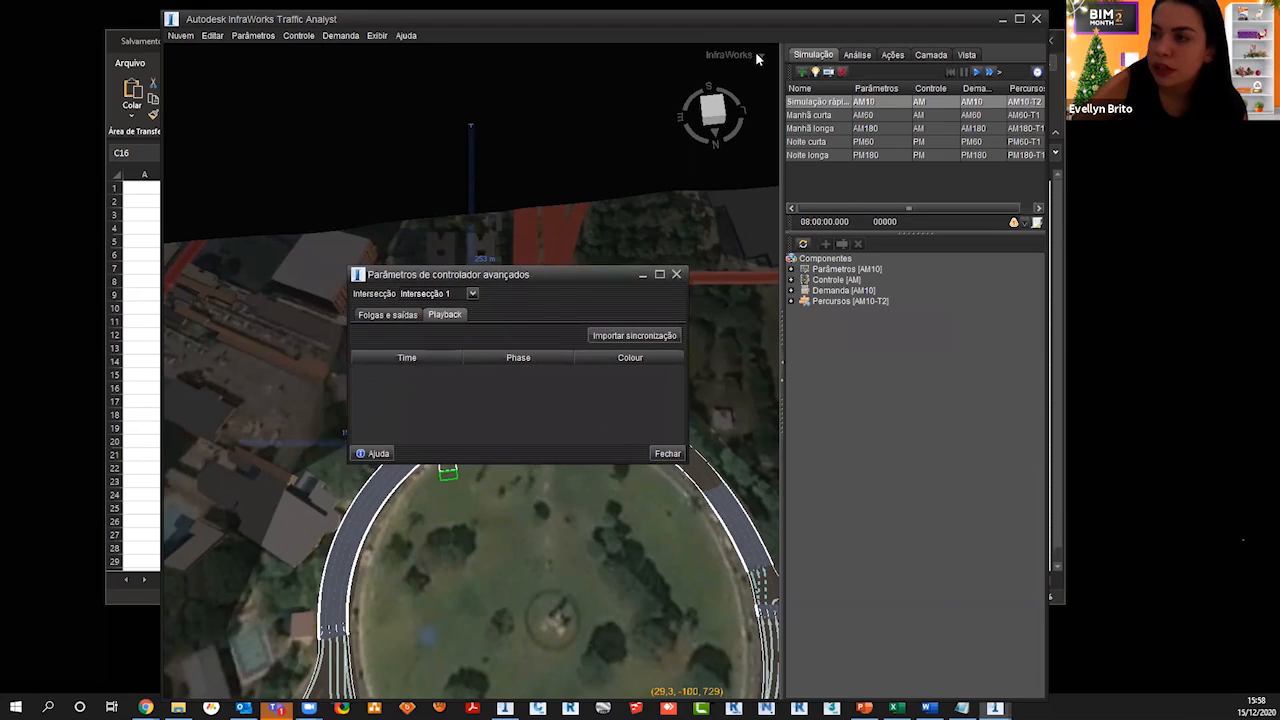
pyautogui.click(384, 315)
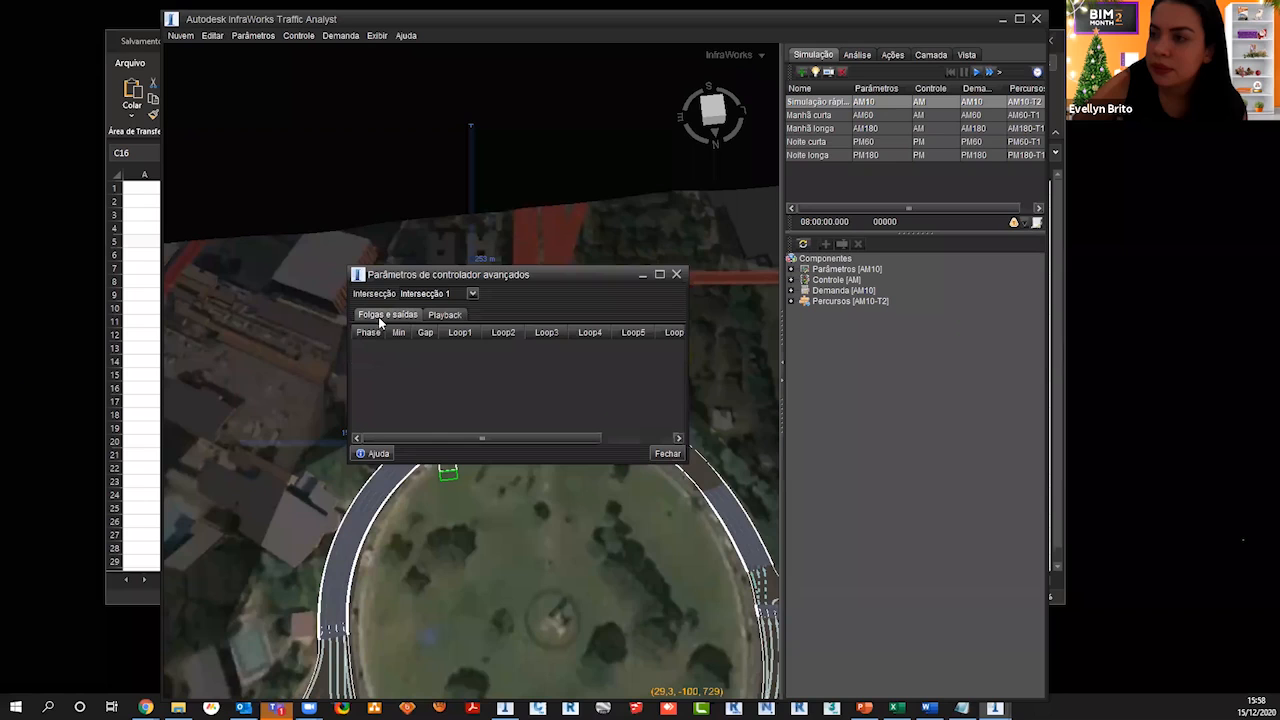
pyautogui.click(676, 274)
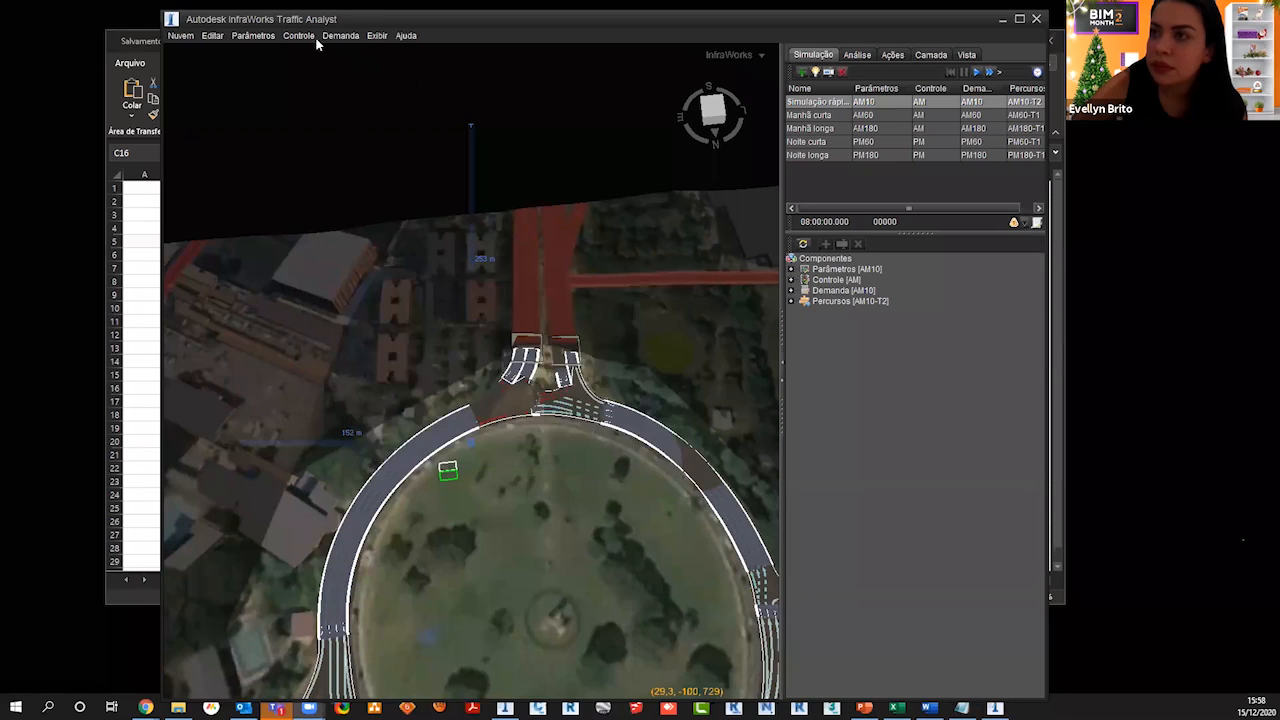
# Step: Open the Divisões de demanda settings showing the vehicle-type shares
pyautogui.click(299, 36)
pyautogui.moveTo(325, 40)
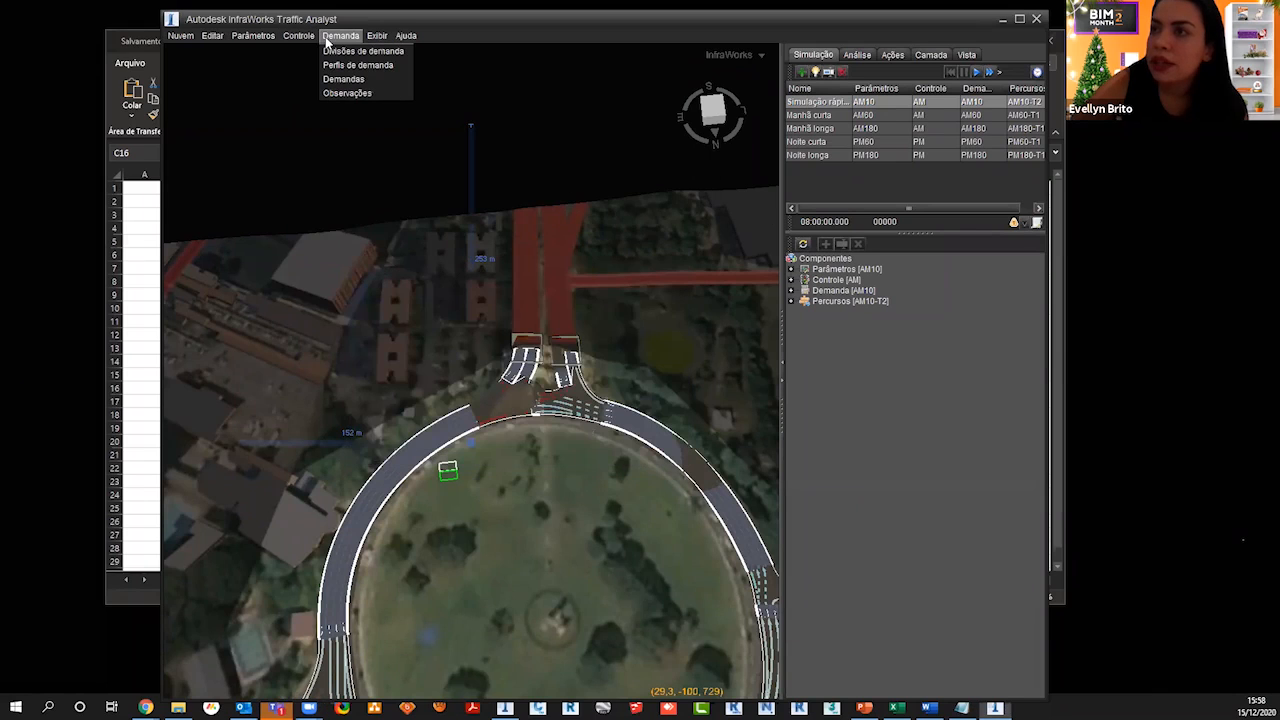
pyautogui.click(335, 51)
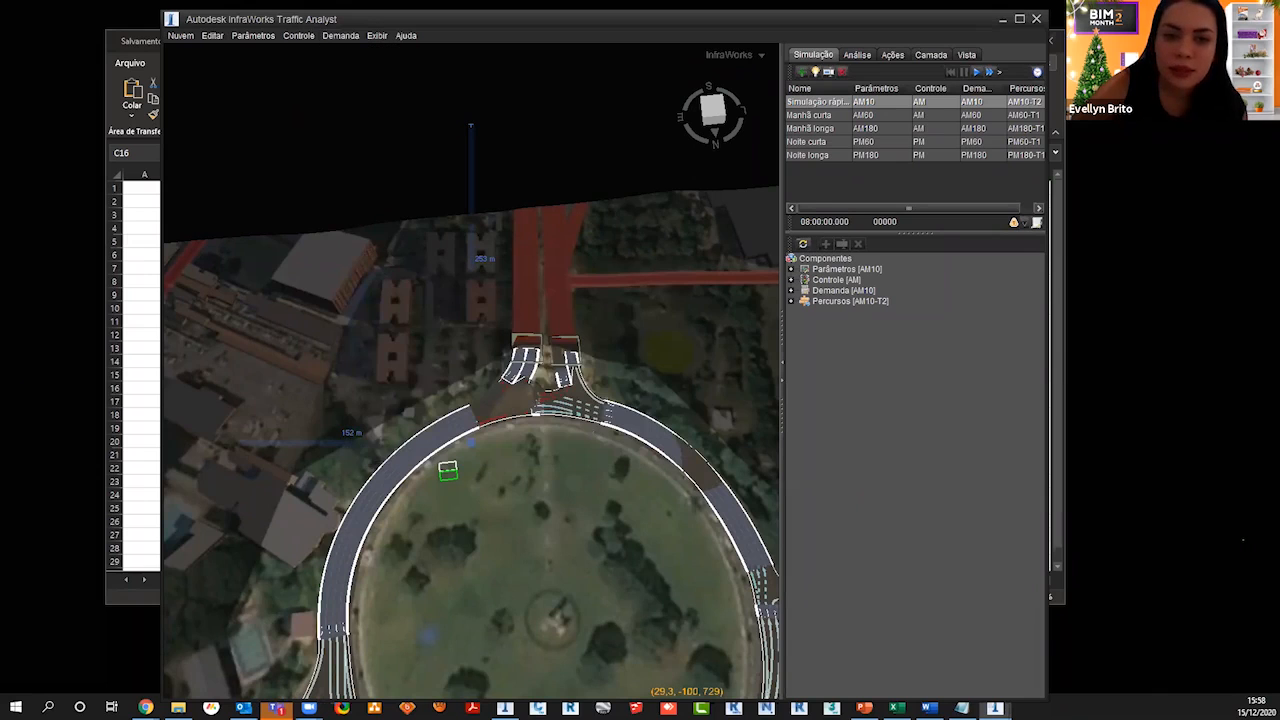
pyautogui.moveTo(587, 326); pyautogui.dragTo(599, 315)
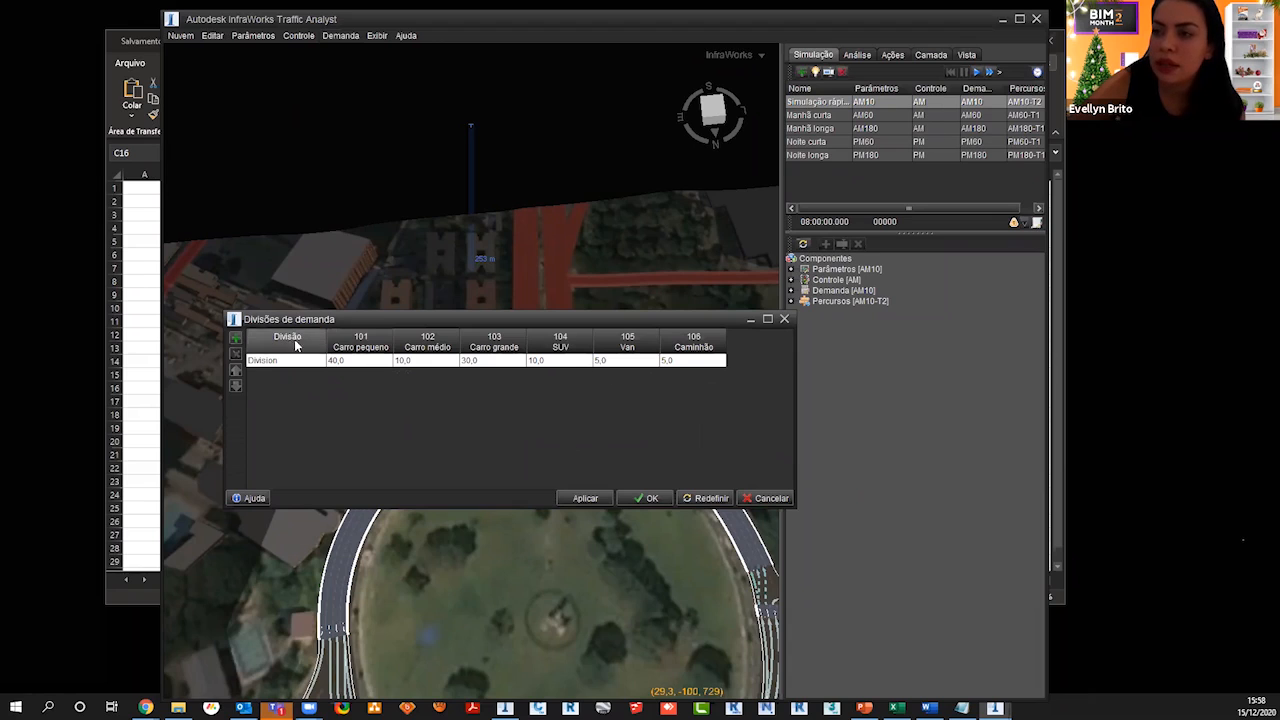
# Step: Set the Carro pequeno share of the demand division to 60
pyautogui.click(348, 365)
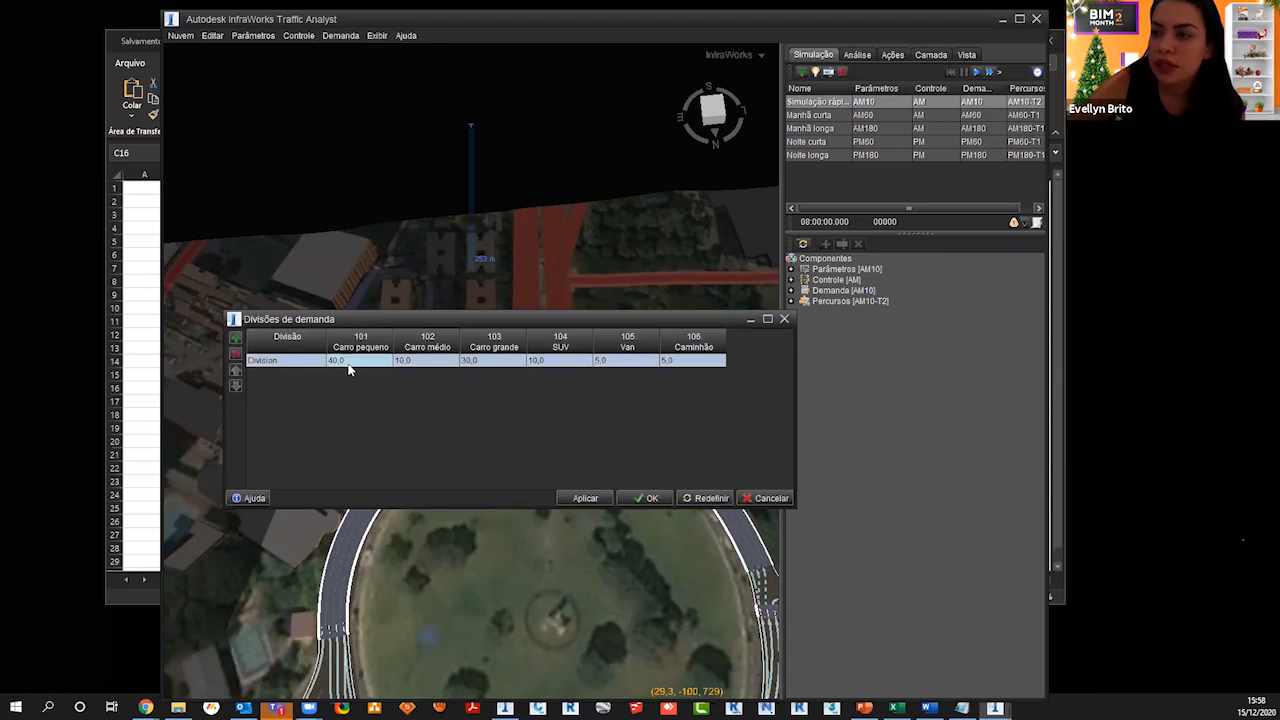
pyautogui.click(348, 362)
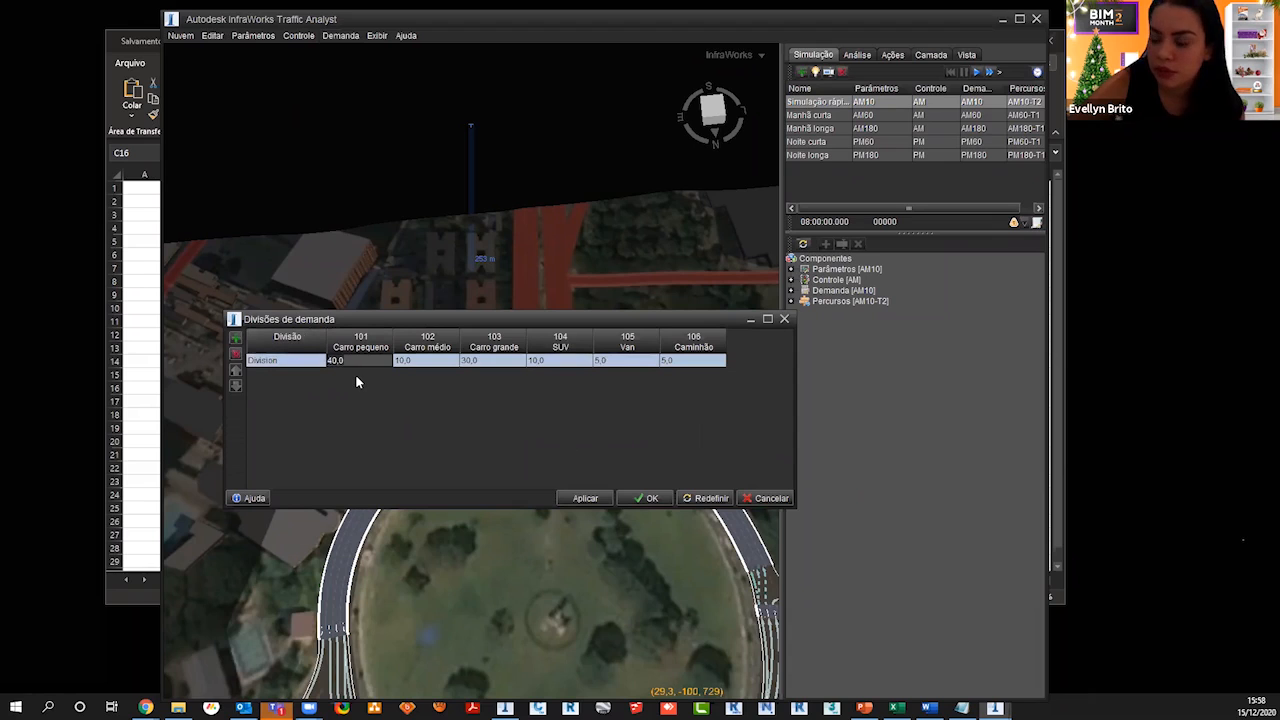
pyautogui.write('45')
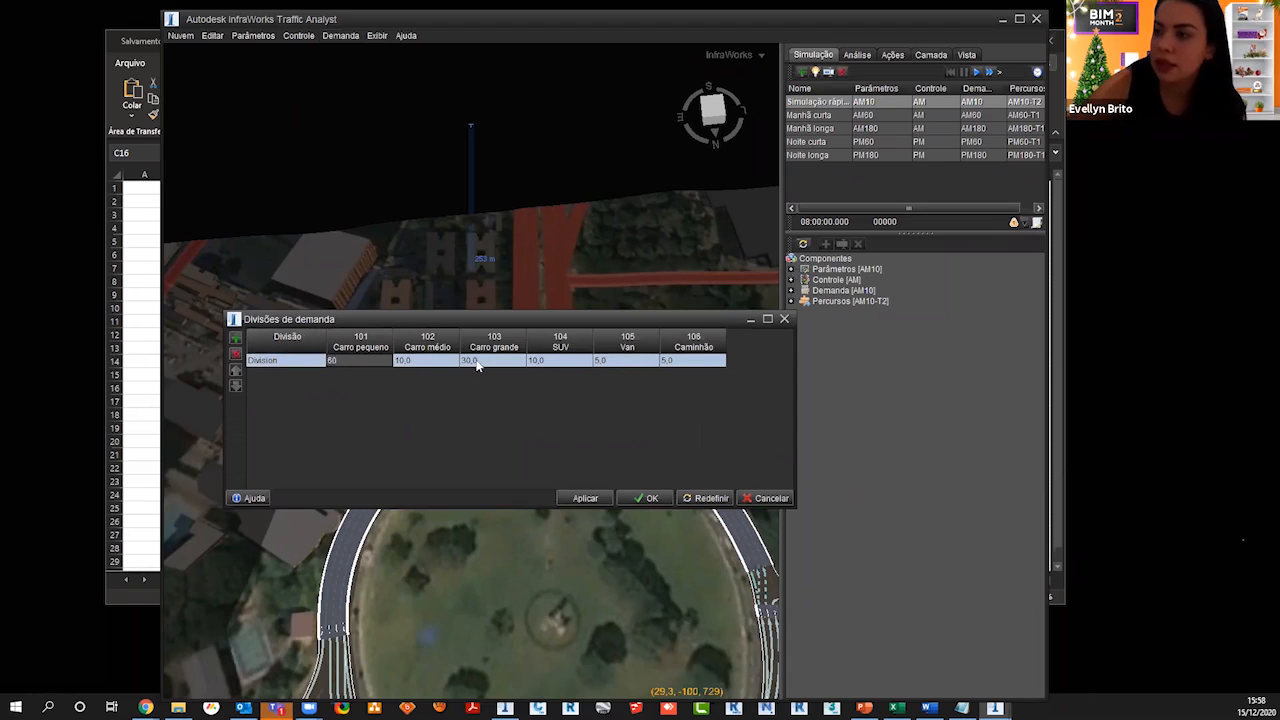
pyautogui.click(478, 364)
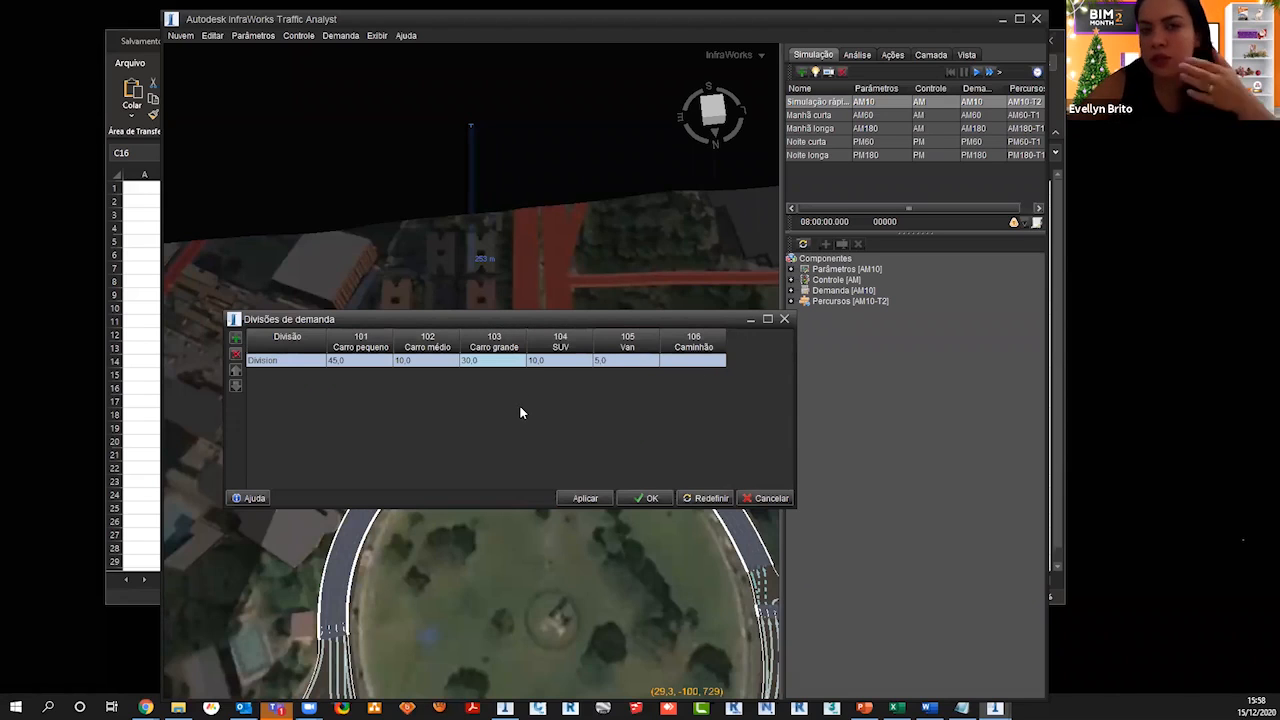
# Step: Try to set the Carro pequeno share of the demand division to 100
pyautogui.click(365, 362)
pyautogui.click(365, 362)
pyautogui.write('100')
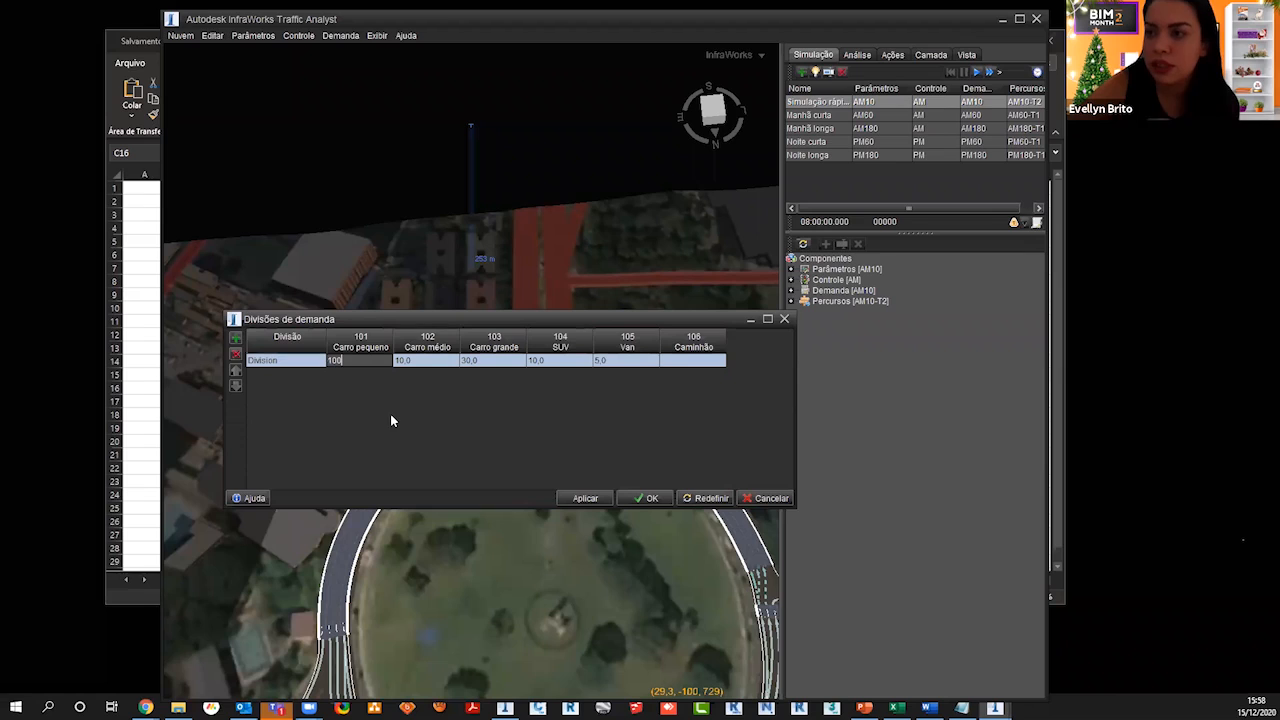
pyautogui.click(428, 365)
pyautogui.click(360, 365)
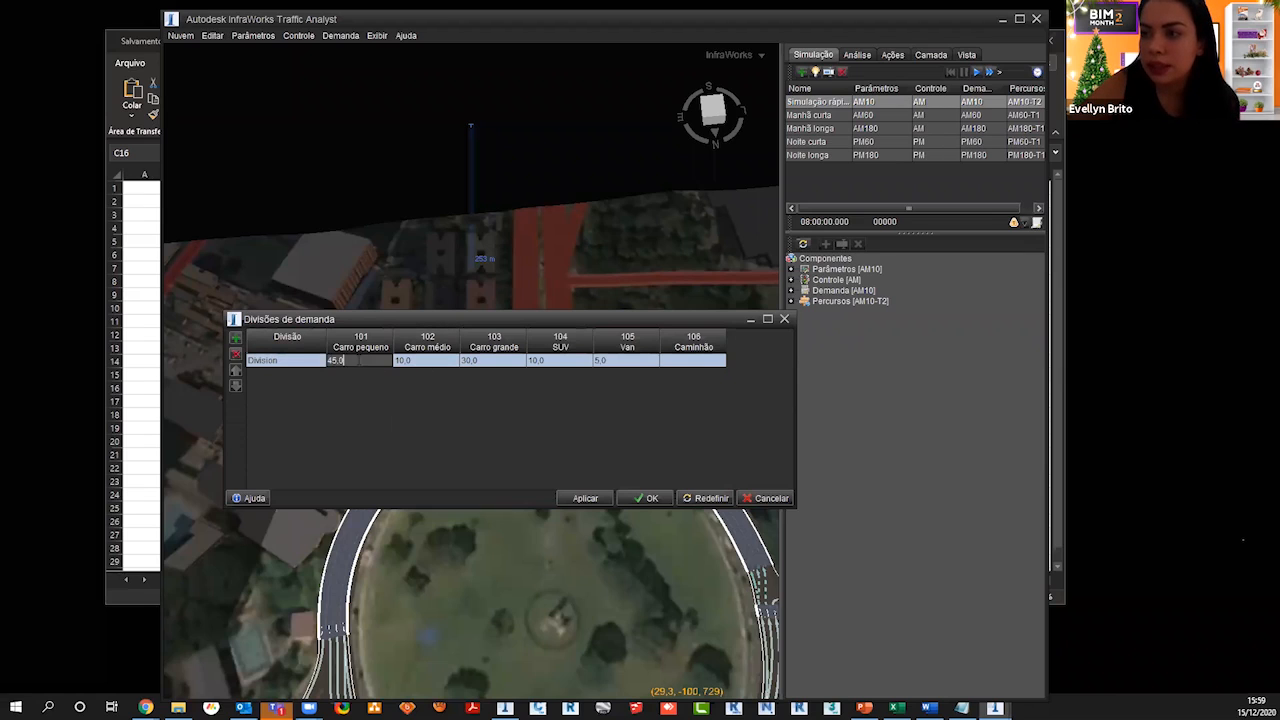
pyautogui.click(615, 363)
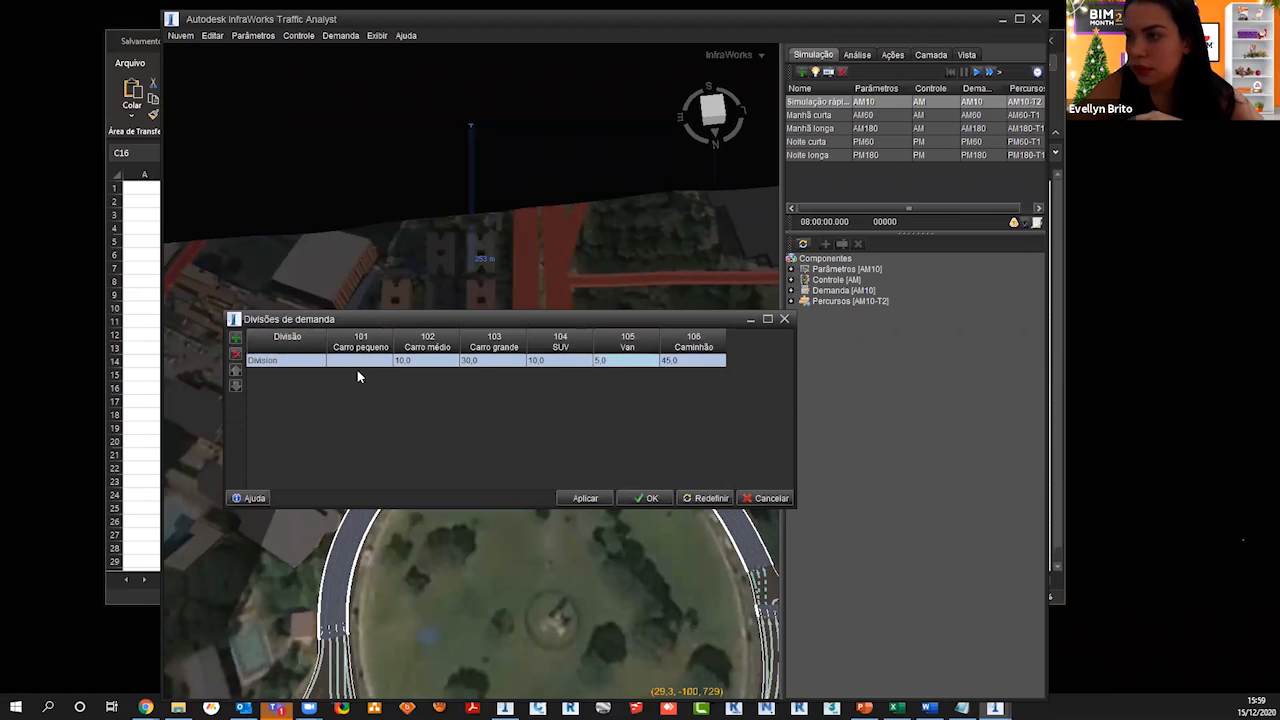
# Step: Set the Van, SUV, Carro grande and Carro médio shares of the demand division to 0
pyautogui.click(695, 363)
pyautogui.write('0')
pyautogui.click(621, 364)
pyautogui.write('0')
pyautogui.click(567, 364)
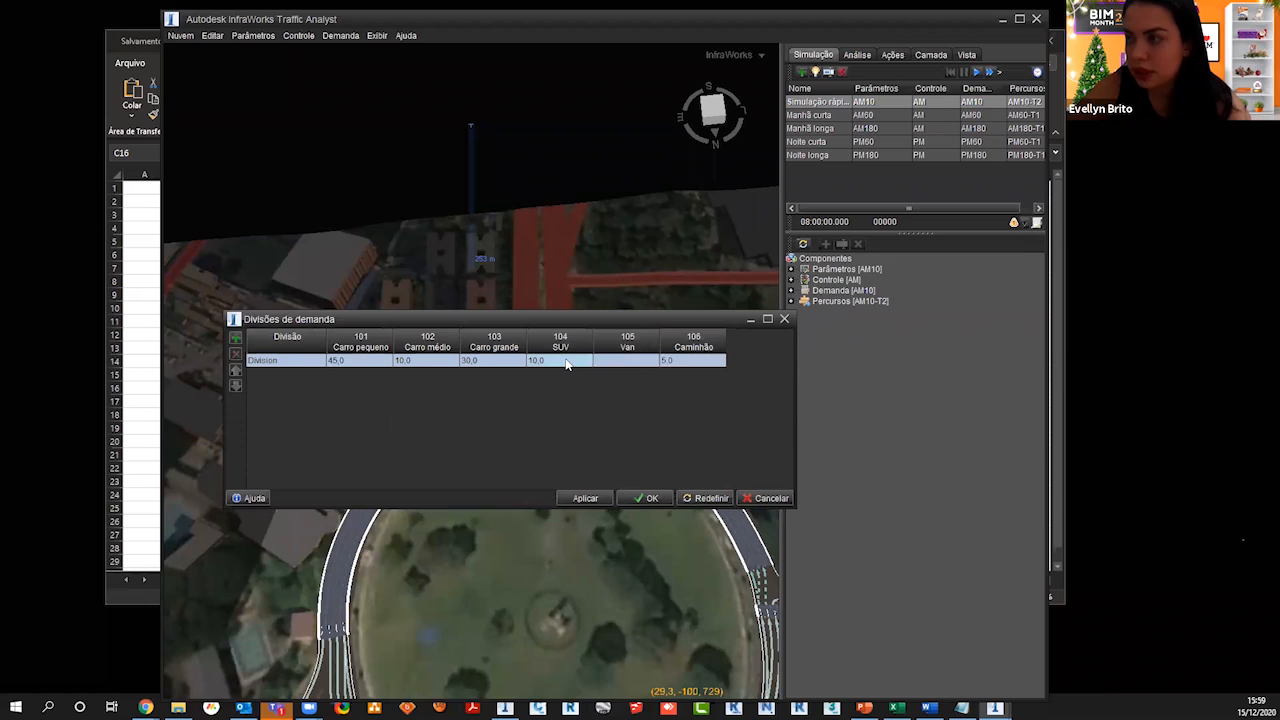
pyautogui.write('0')
pyautogui.click(491, 365)
pyautogui.write('0')
pyautogui.click(438, 351)
pyautogui.doubleClick(434, 361)
pyautogui.write('00')
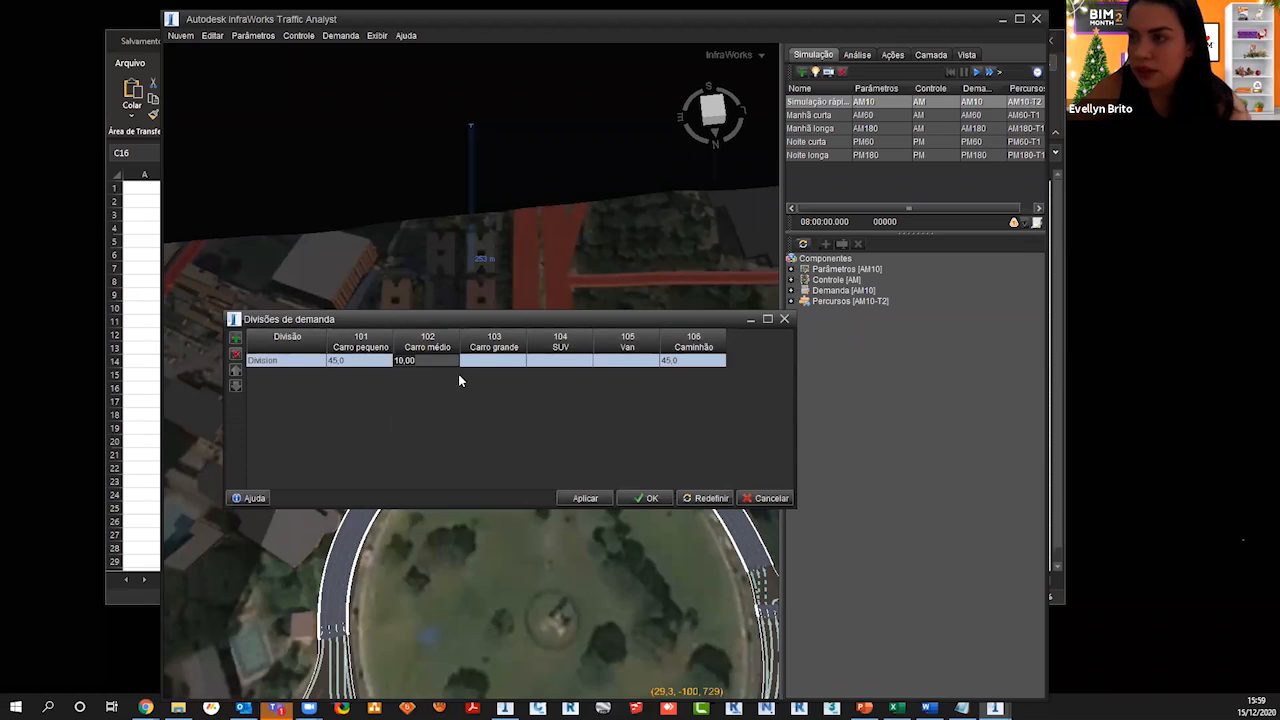
pyautogui.click(500, 365)
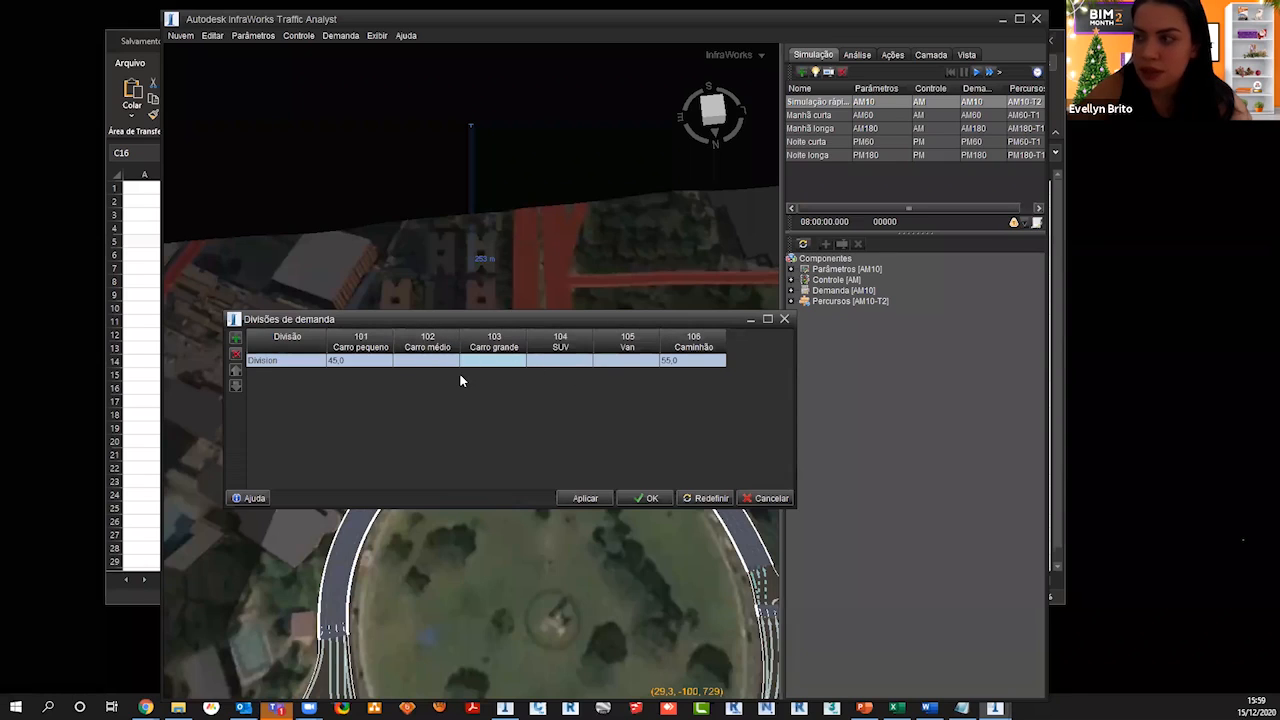
pyautogui.click(685, 362)
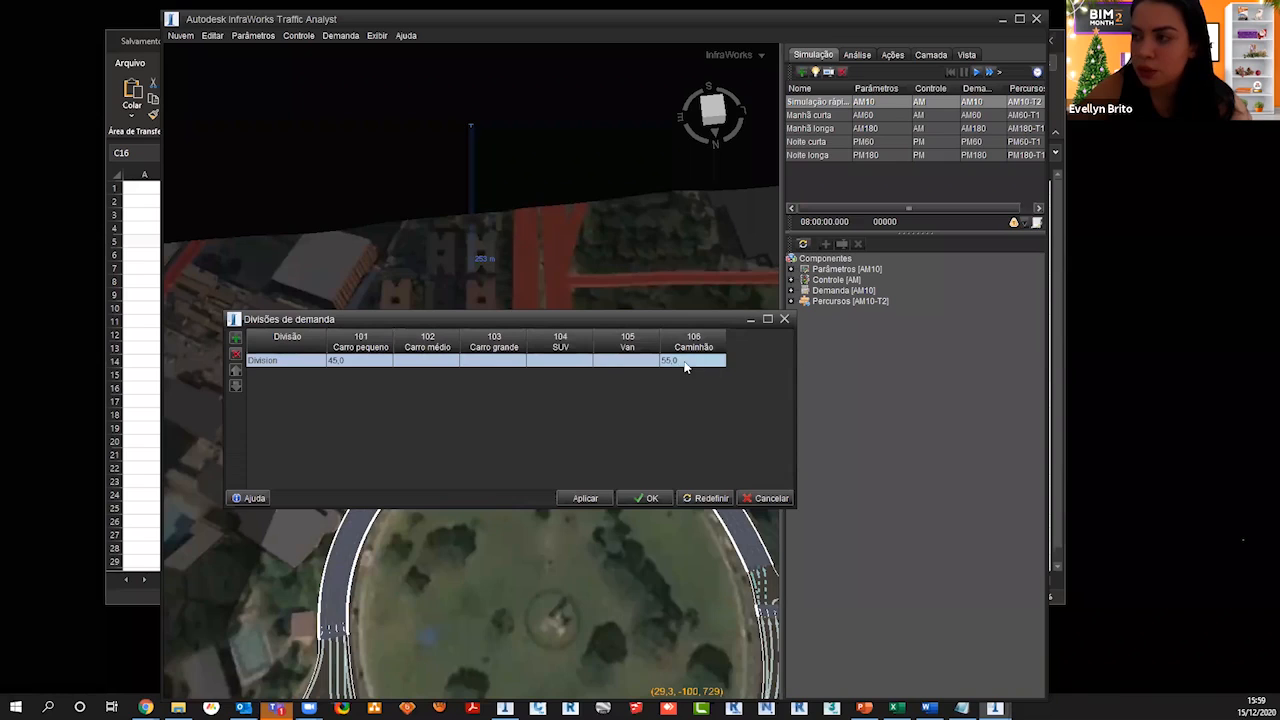
# Step: Set the Carro pequeno share to 20 and the Carro médio share to 10 in the demand division
pyautogui.click(364, 370)
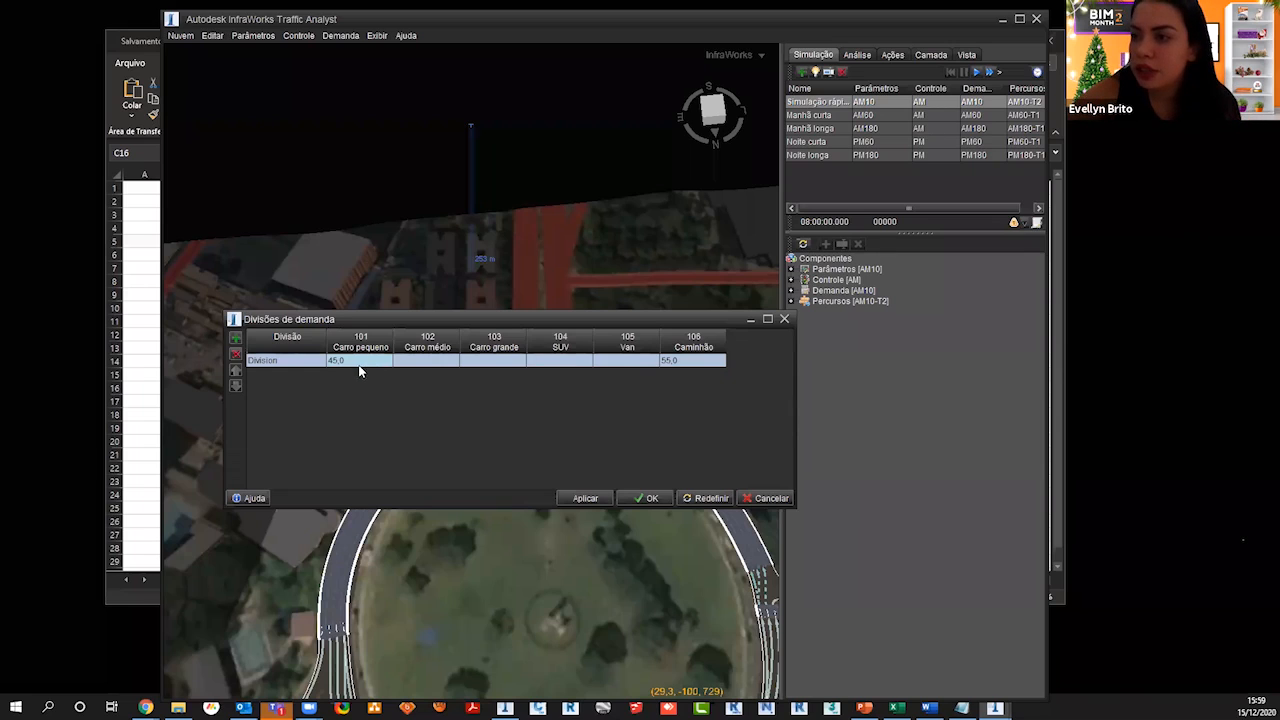
pyautogui.click(358, 366)
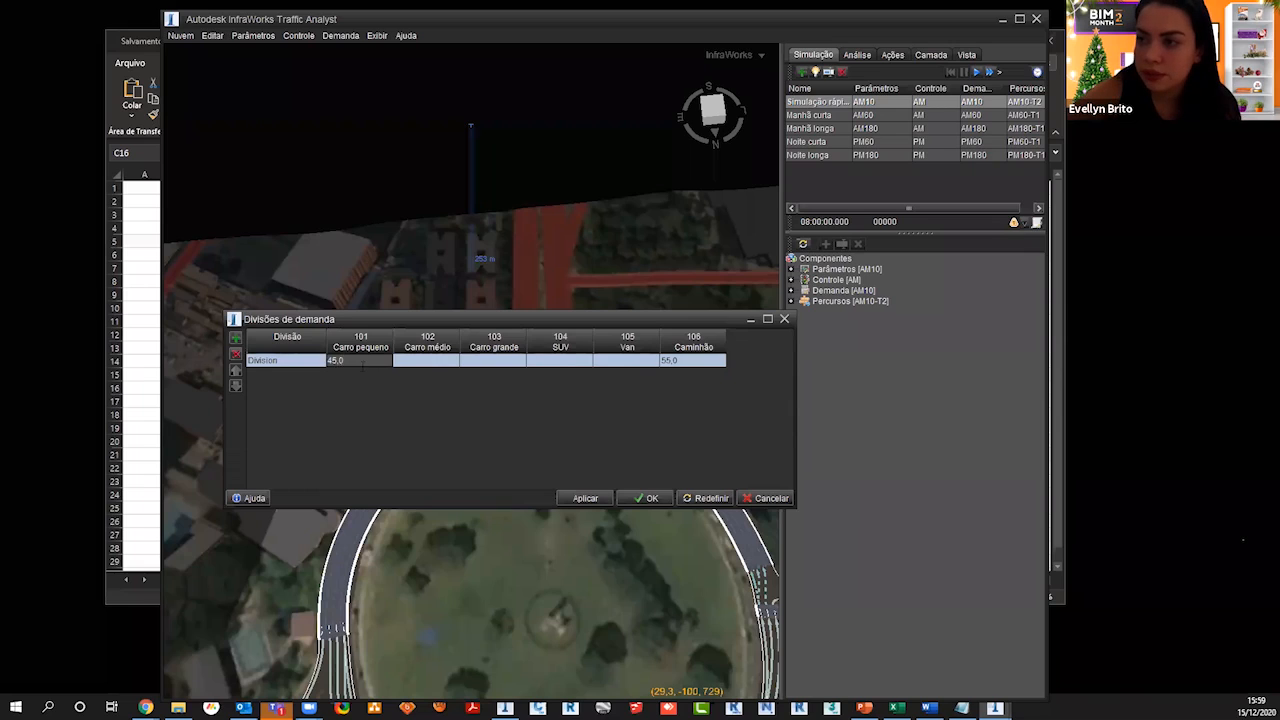
pyautogui.write('20')
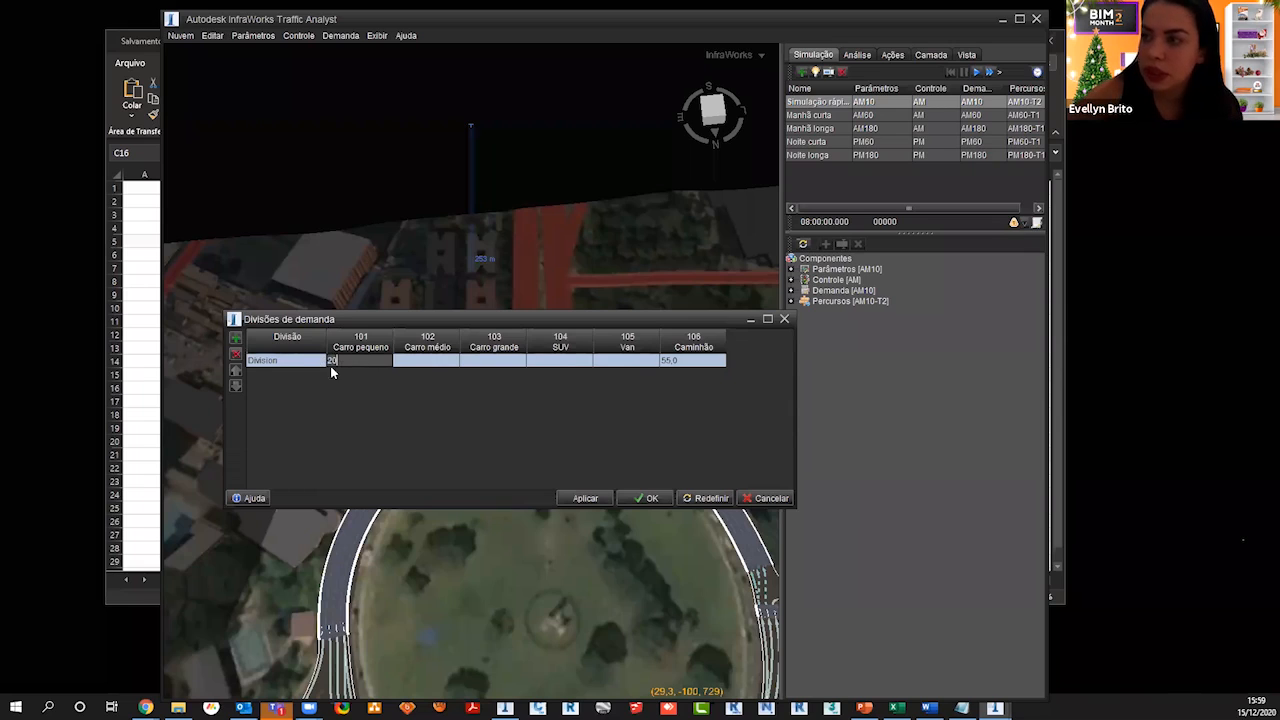
pyautogui.click(452, 363)
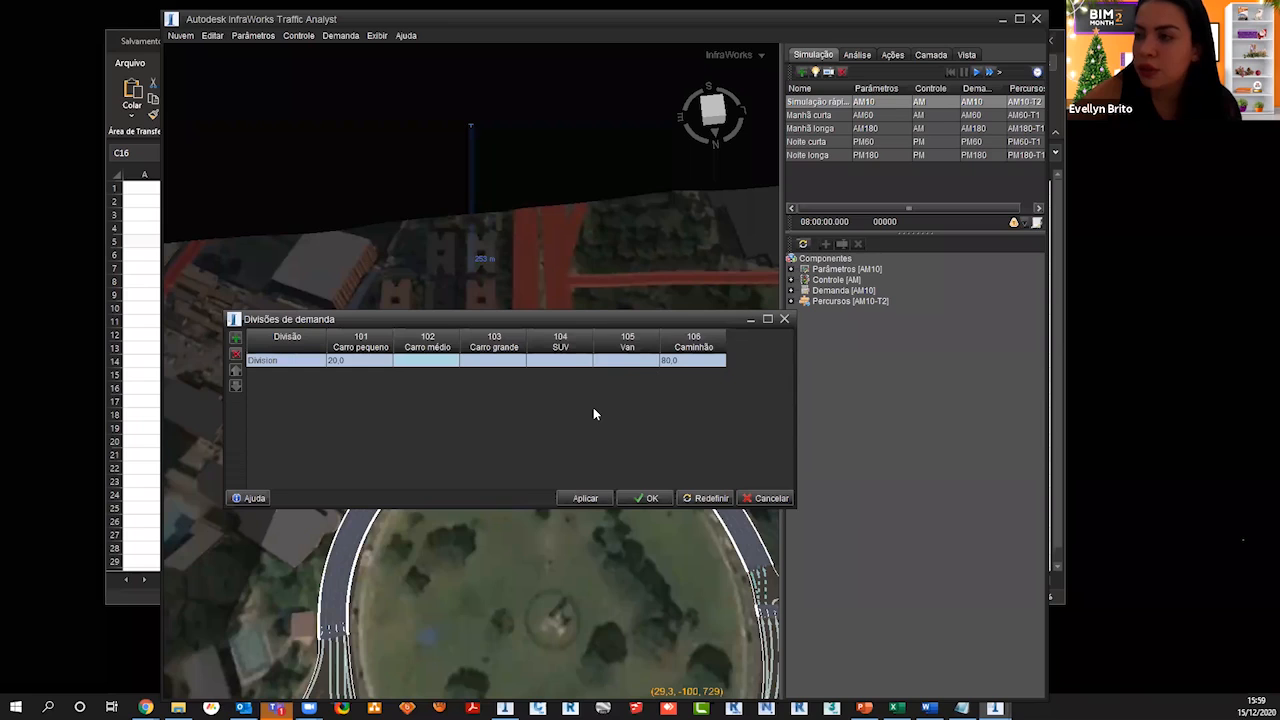
pyautogui.click(417, 362)
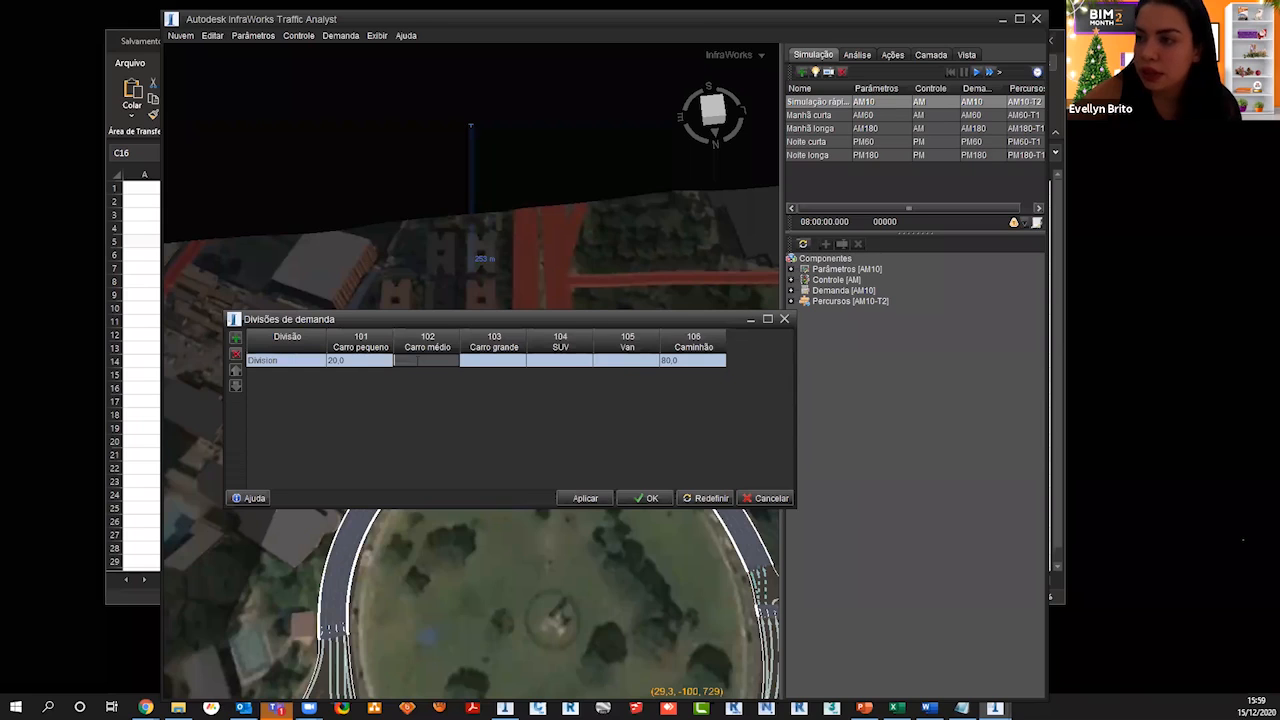
pyautogui.write('10')
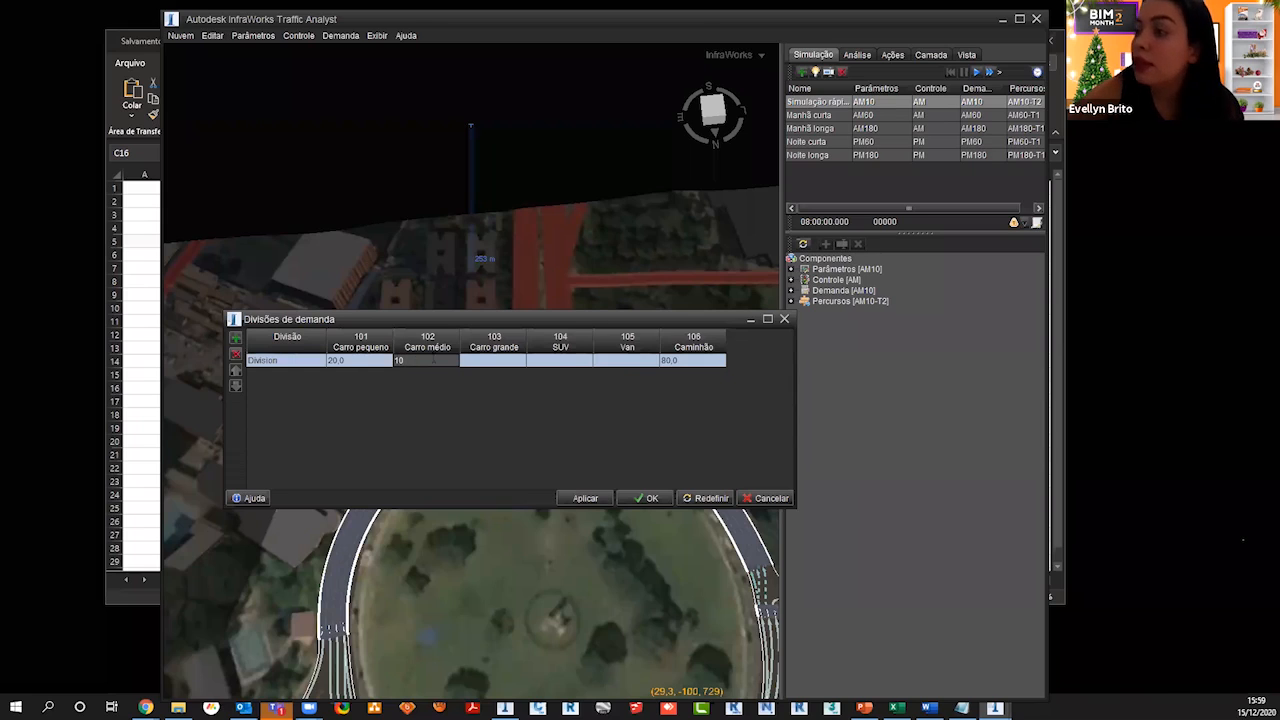
pyautogui.press('Return')
# Step: Set the Carro grande share to 15 and the SUV share to 5 in the demand division
pyautogui.click(503, 365)
pyautogui.write('15')
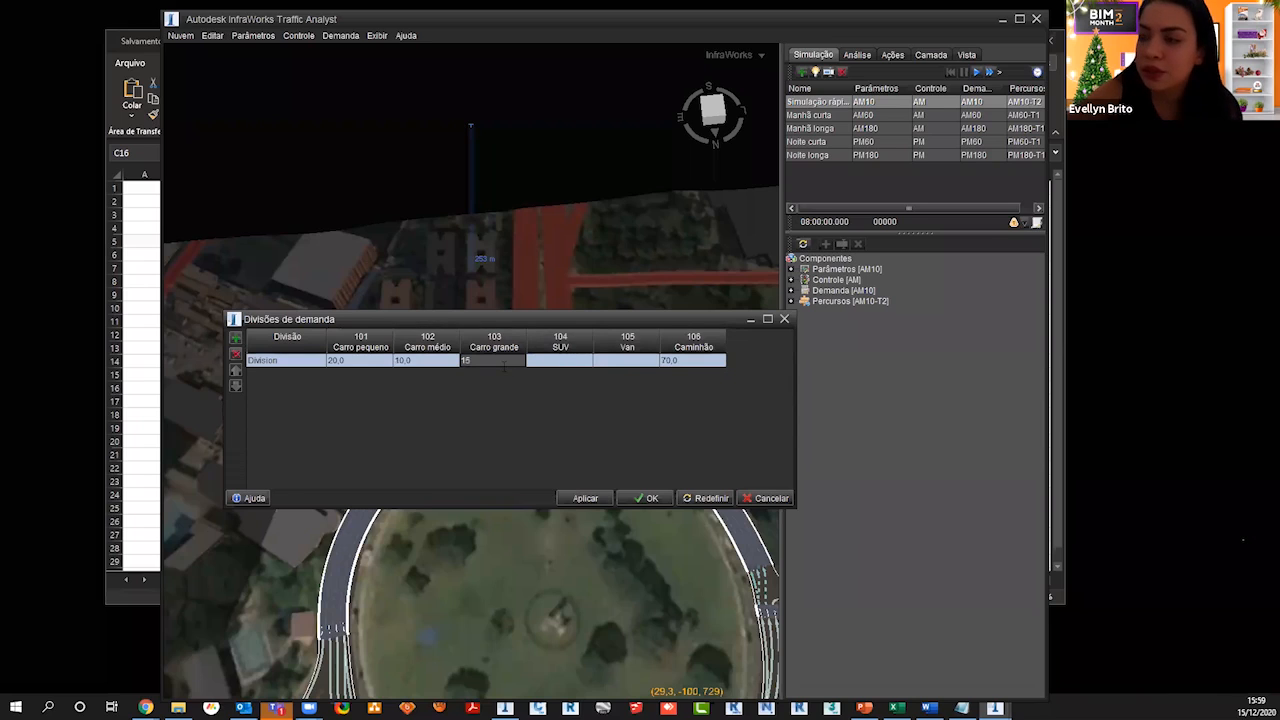
pyautogui.press('Return')
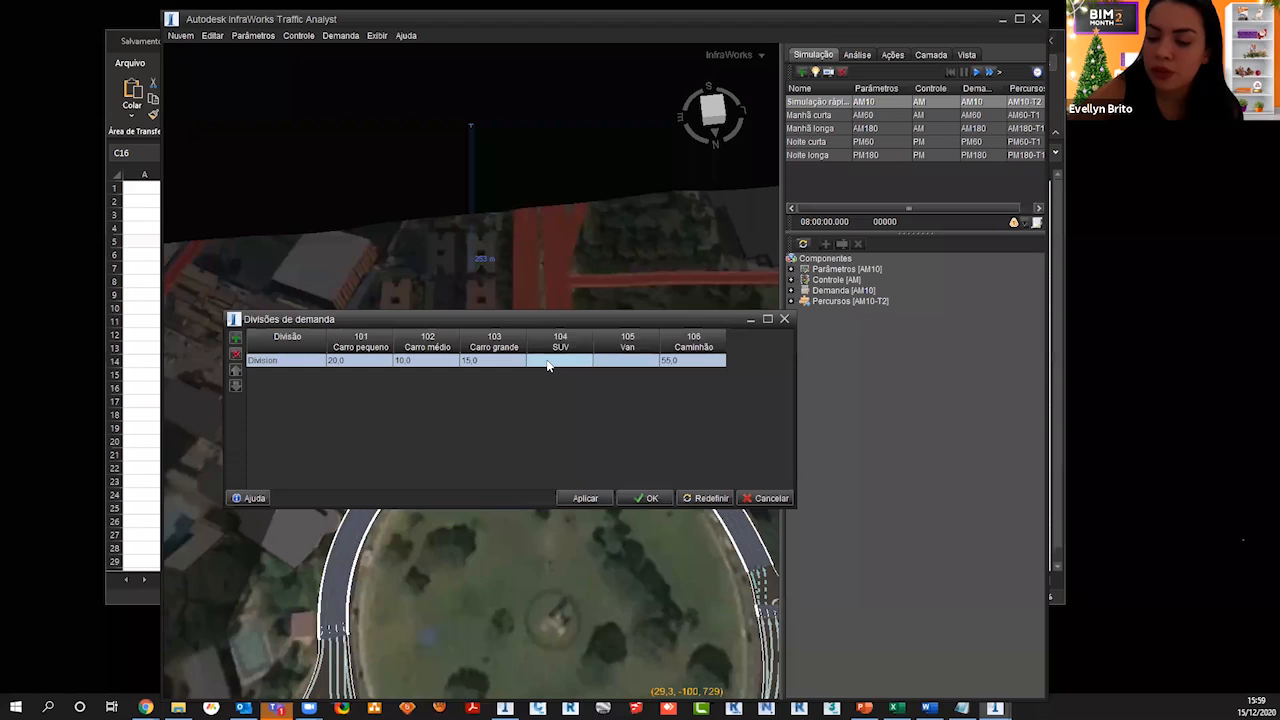
pyautogui.click(547, 363)
pyautogui.write('5')
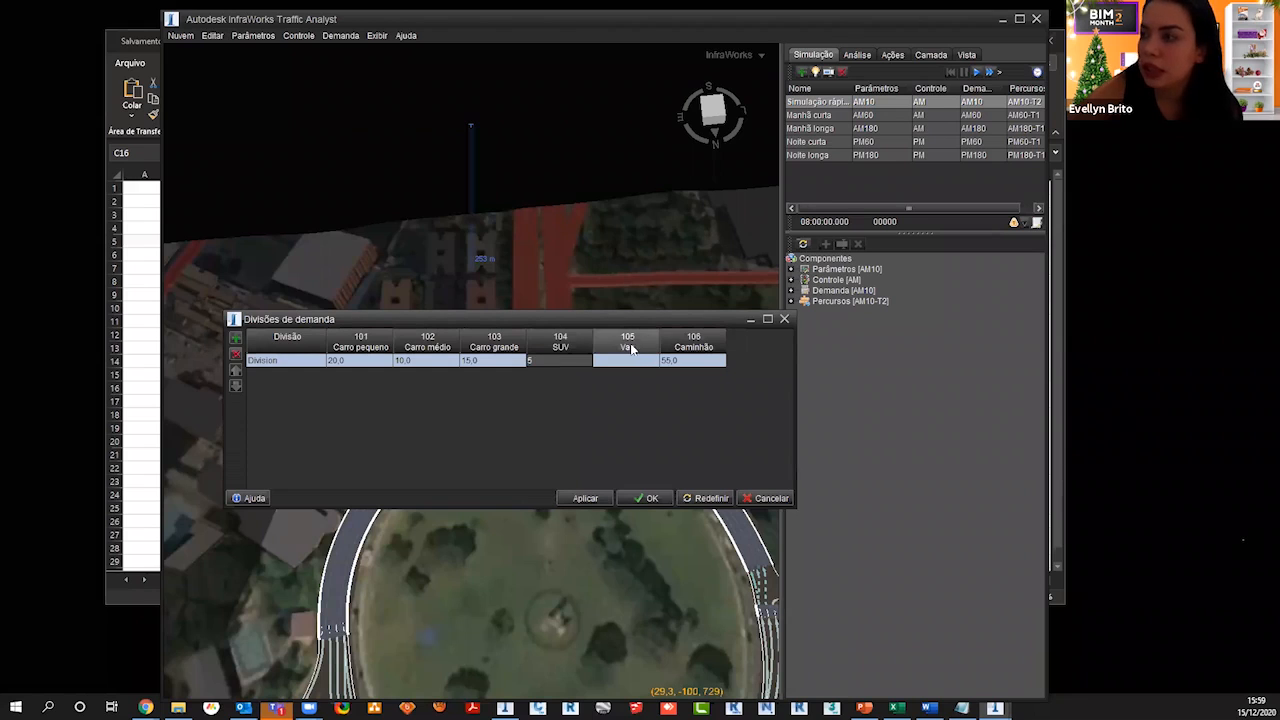
pyautogui.press('Return')
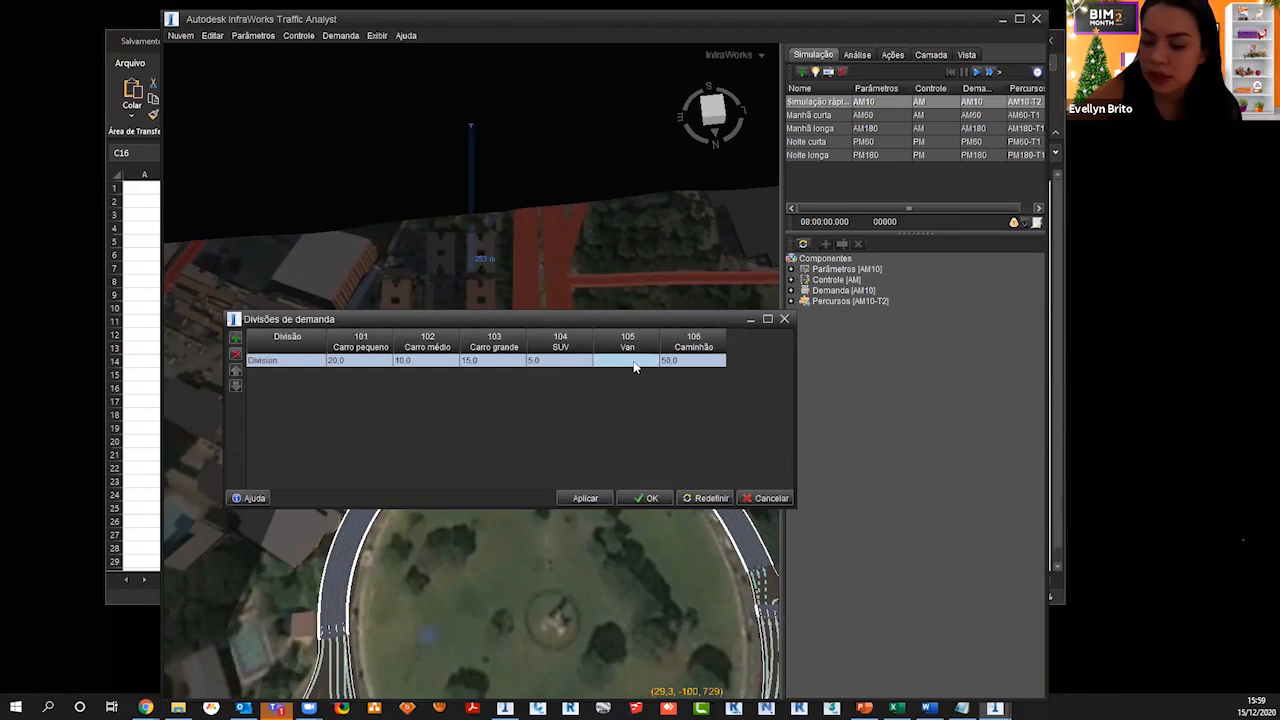
# Step: Set the Van share of the demand division to 30 and accept the demand divisions
pyautogui.click(633, 364)
pyautogui.write('5')
pyautogui.click(708, 365)
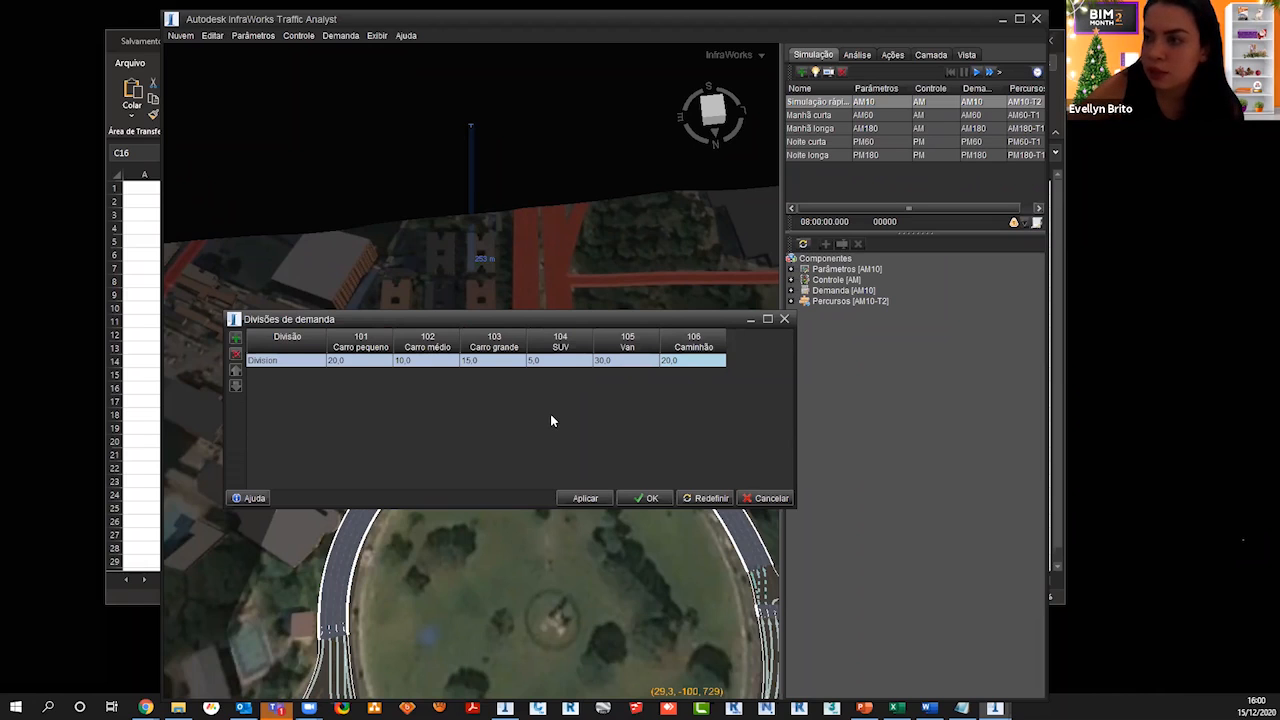
pyautogui.click(644, 499)
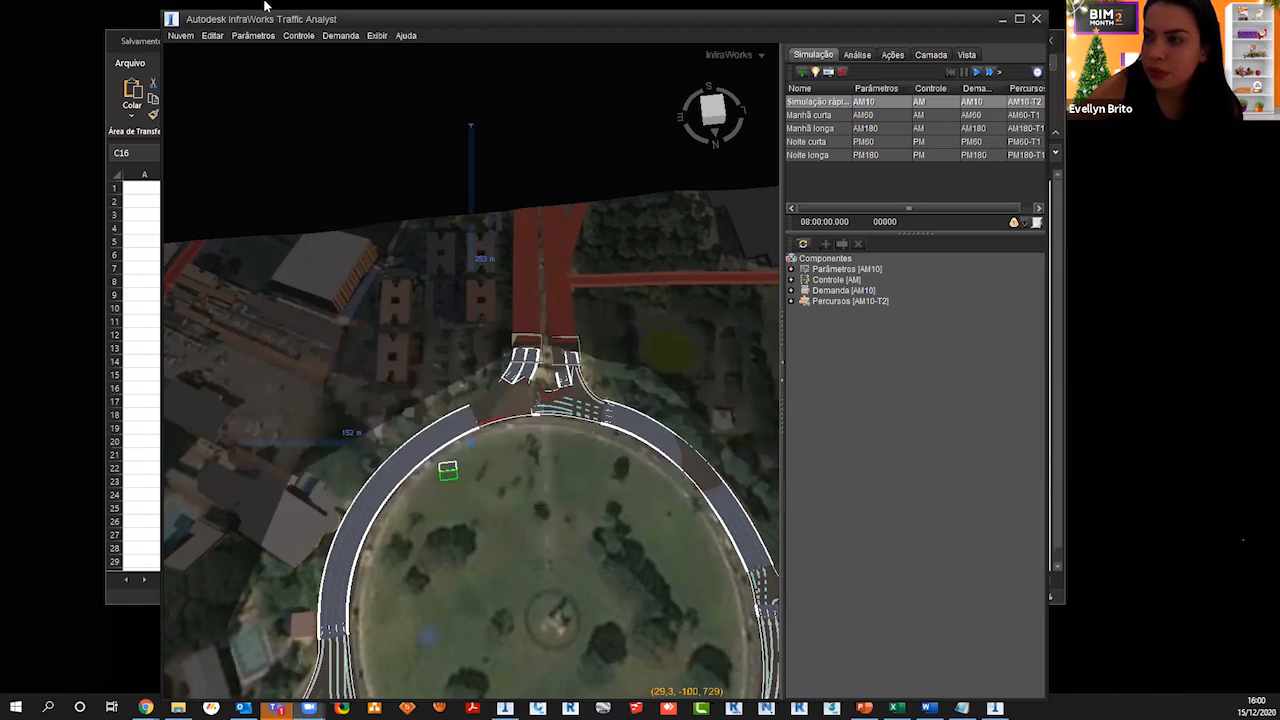
# Step: Inspect the Simulação demand profile and the period options for a new profile, and close the Perfis settings without adding one
pyautogui.click(340, 35)
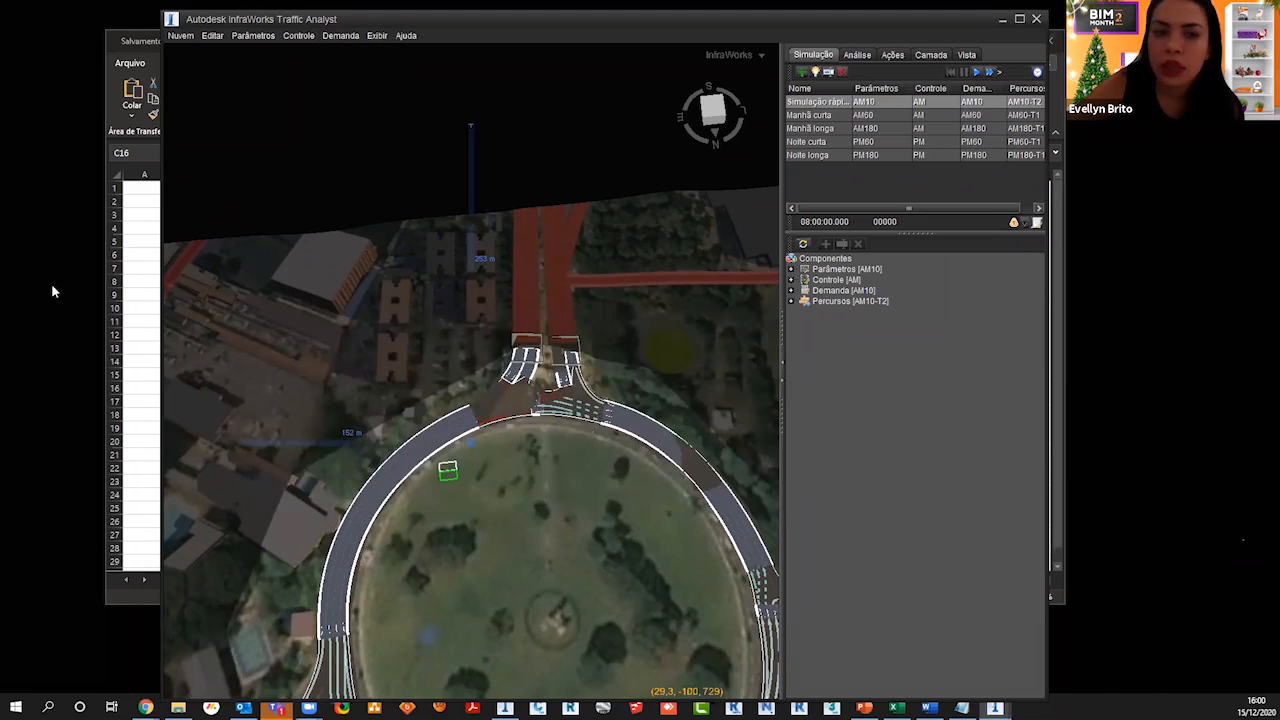
pyautogui.moveTo(0, 345); pyautogui.dragTo(434, 319)
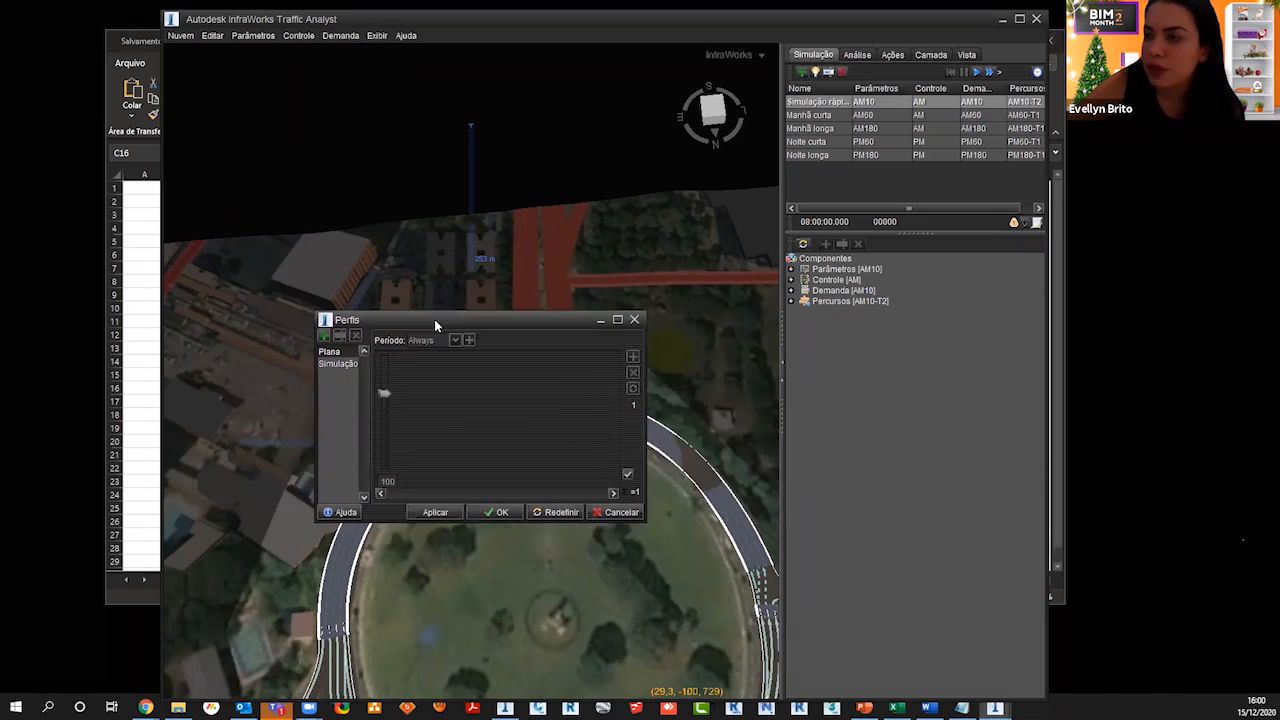
pyautogui.click(335, 364)
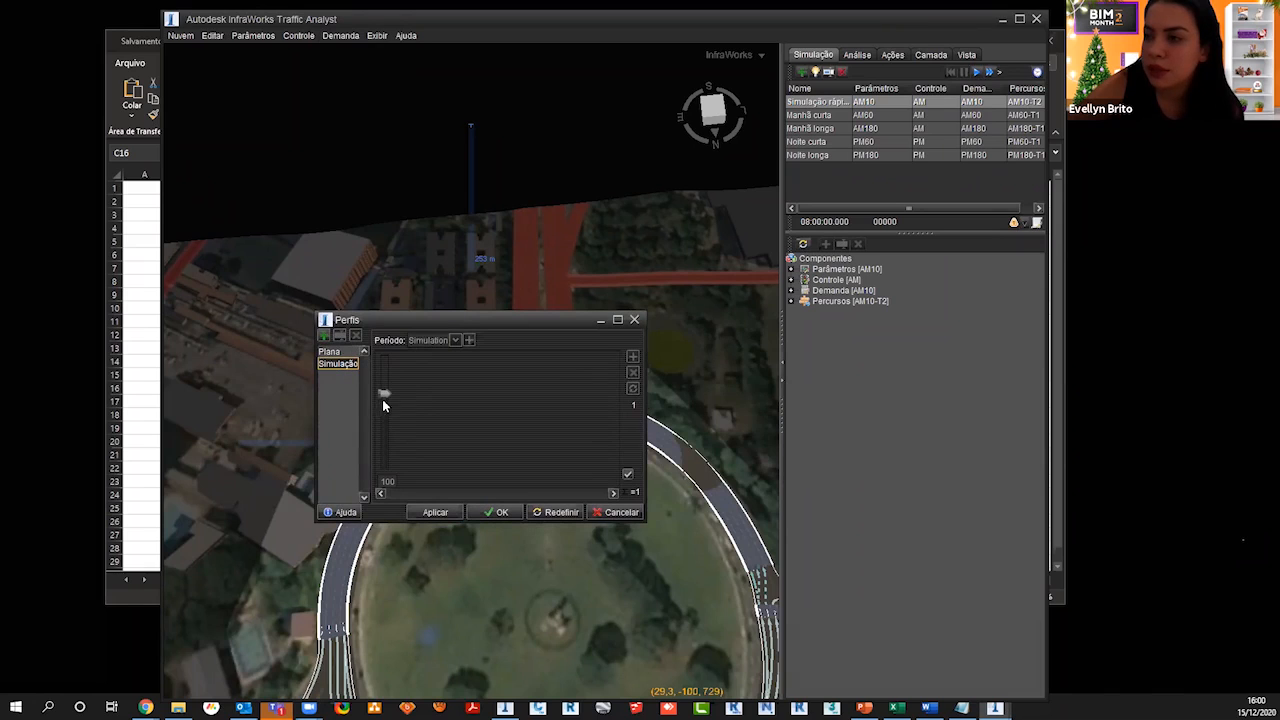
pyautogui.click(324, 337)
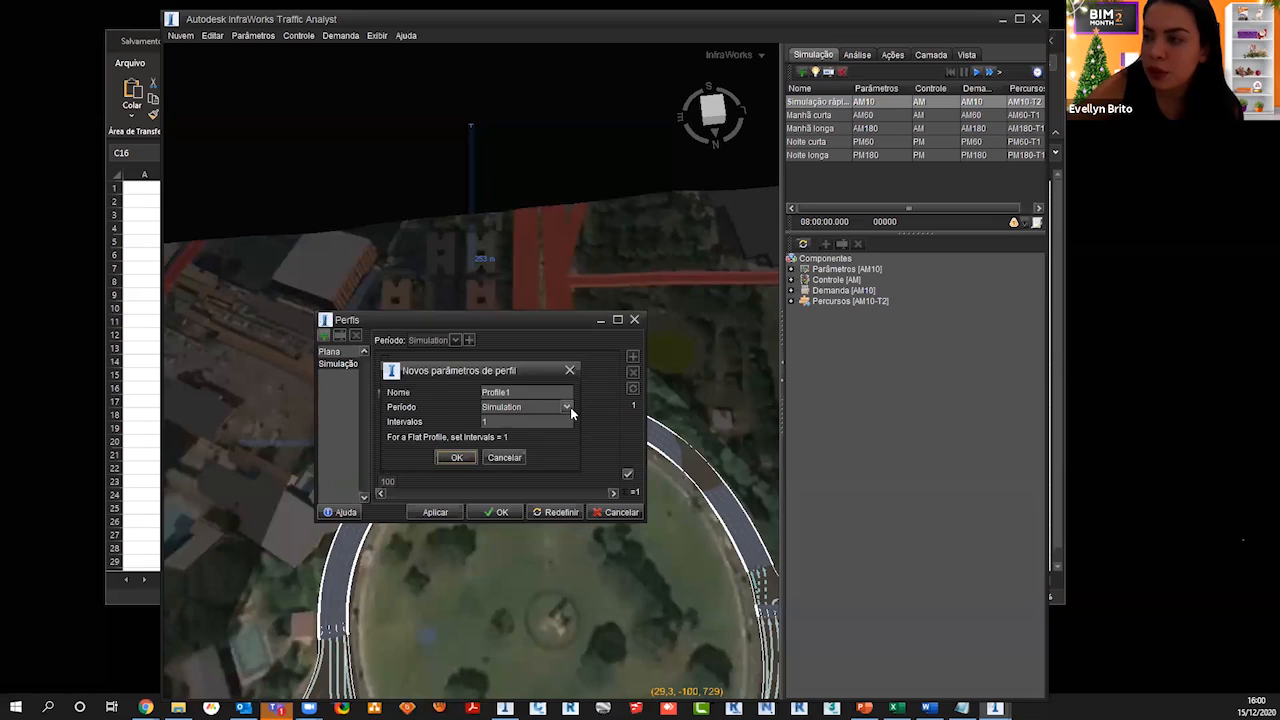
pyautogui.click(567, 407)
pyautogui.click(418, 406)
pyautogui.click(570, 370)
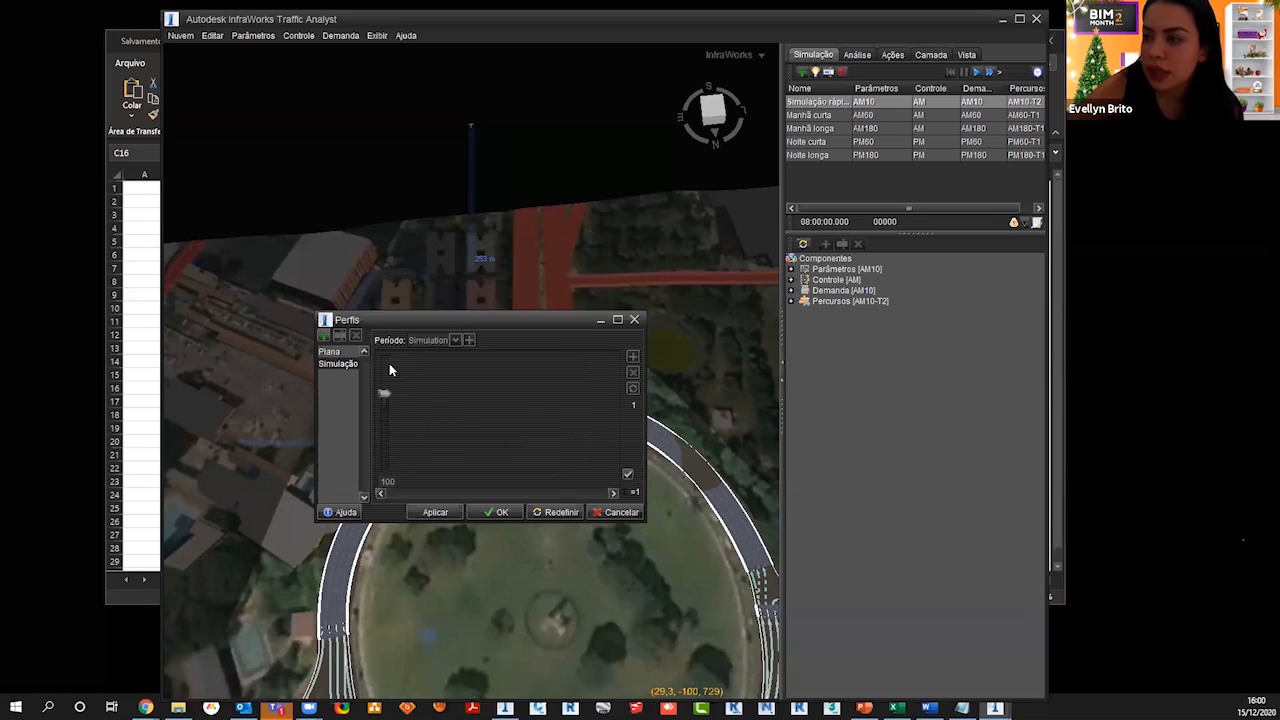
pyautogui.click(634, 320)
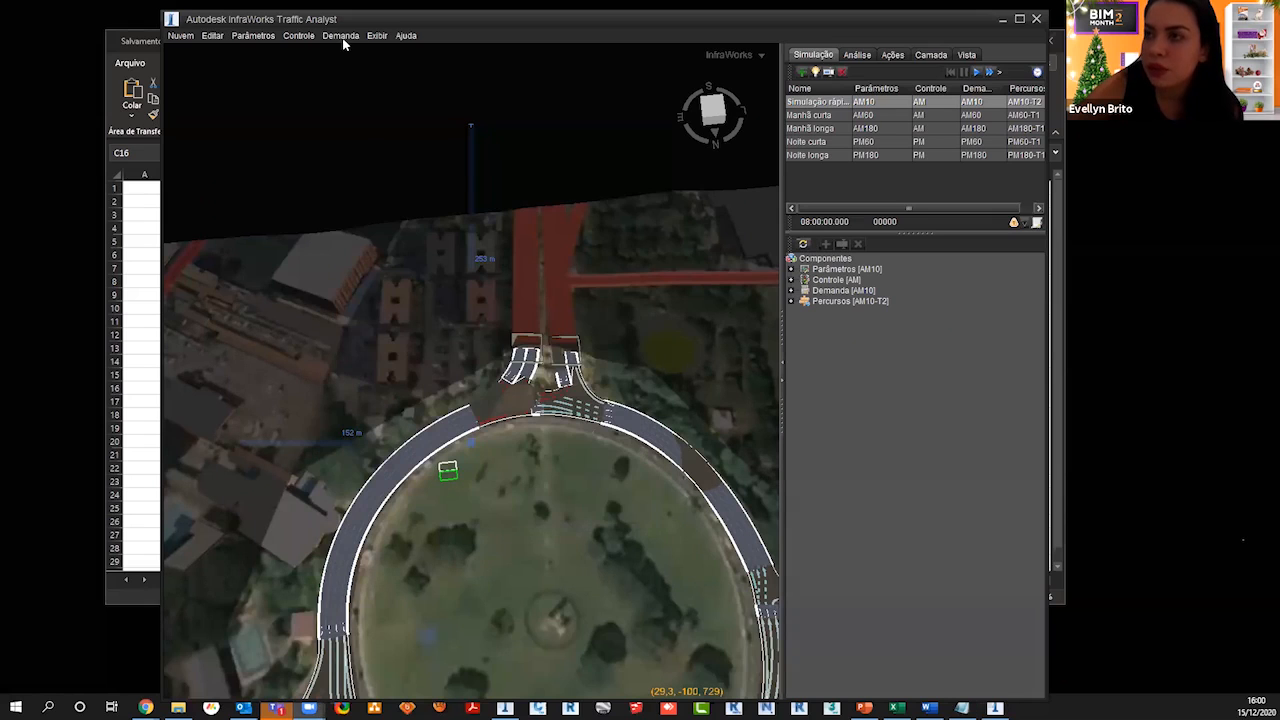
# Step: Open the Editor de demanda for AM10 and examine the origin-destination matrix alongside the roundabout's entry roads
pyautogui.click(341, 36)
pyautogui.click(350, 85)
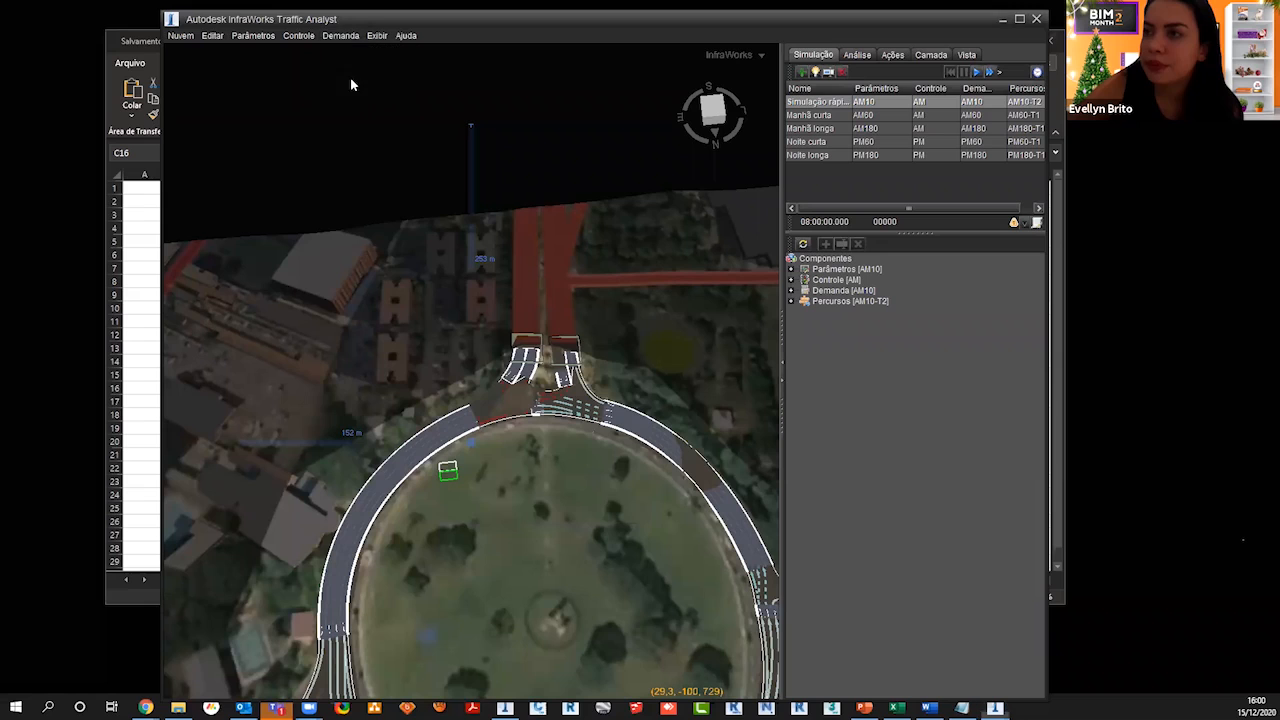
pyautogui.moveTo(2, 264); pyautogui.dragTo(494, 205)
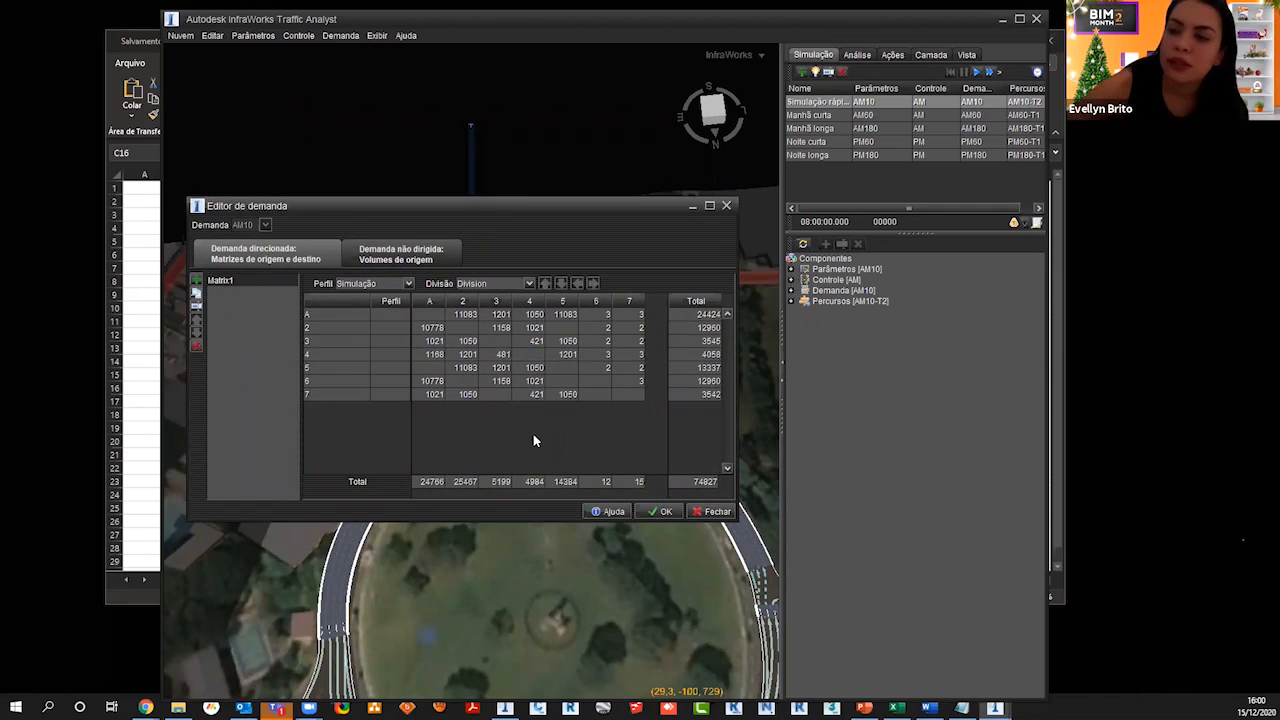
pyautogui.scroll(-3, 489, 561)
pyautogui.moveTo(549, 649); pyautogui.dragTo(521, 579, button='middle')
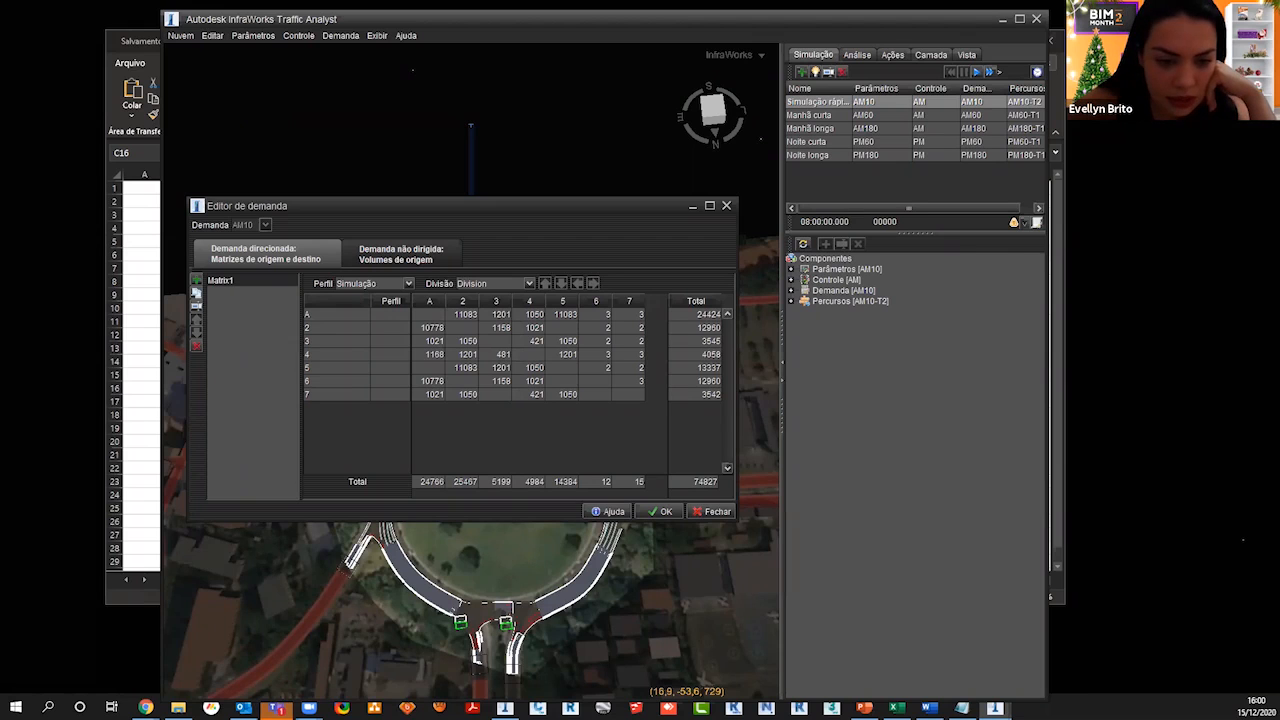
# Step: Switch to Chrome, minimise the demand editor and open the Dados de Tráfego section of DNIT's PNCT site
pyautogui.click(145, 707)
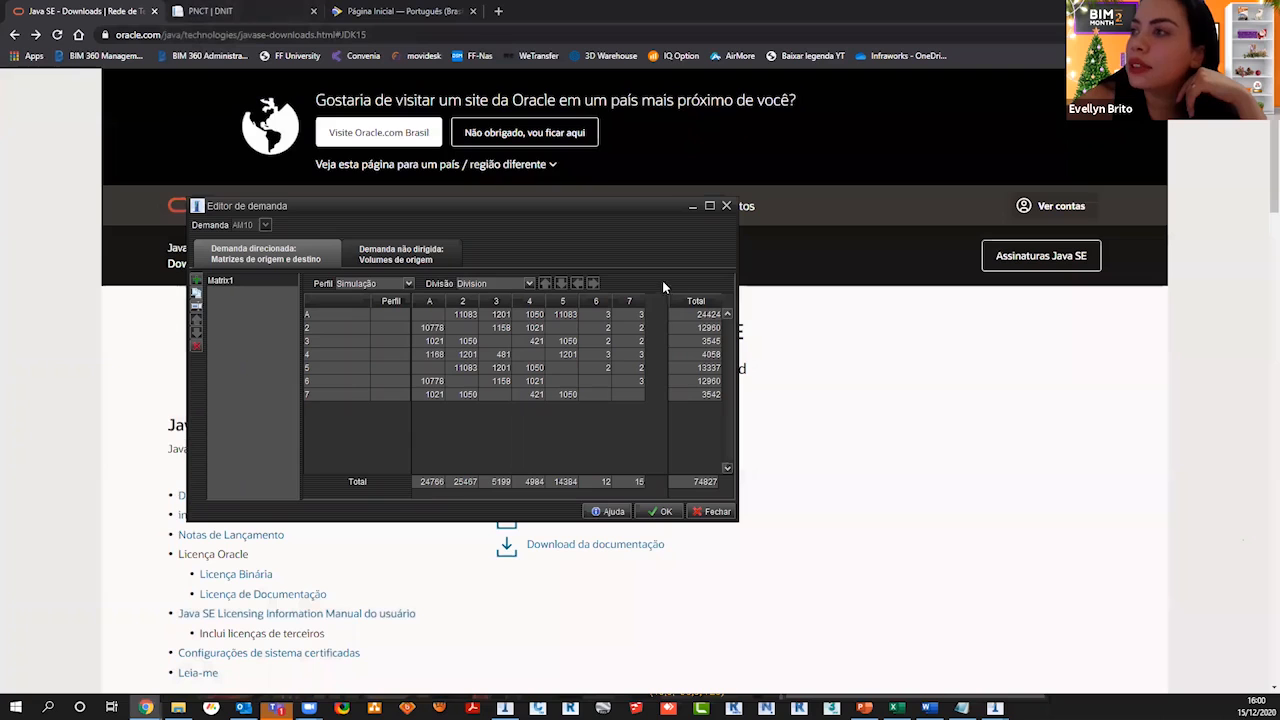
pyautogui.click(694, 207)
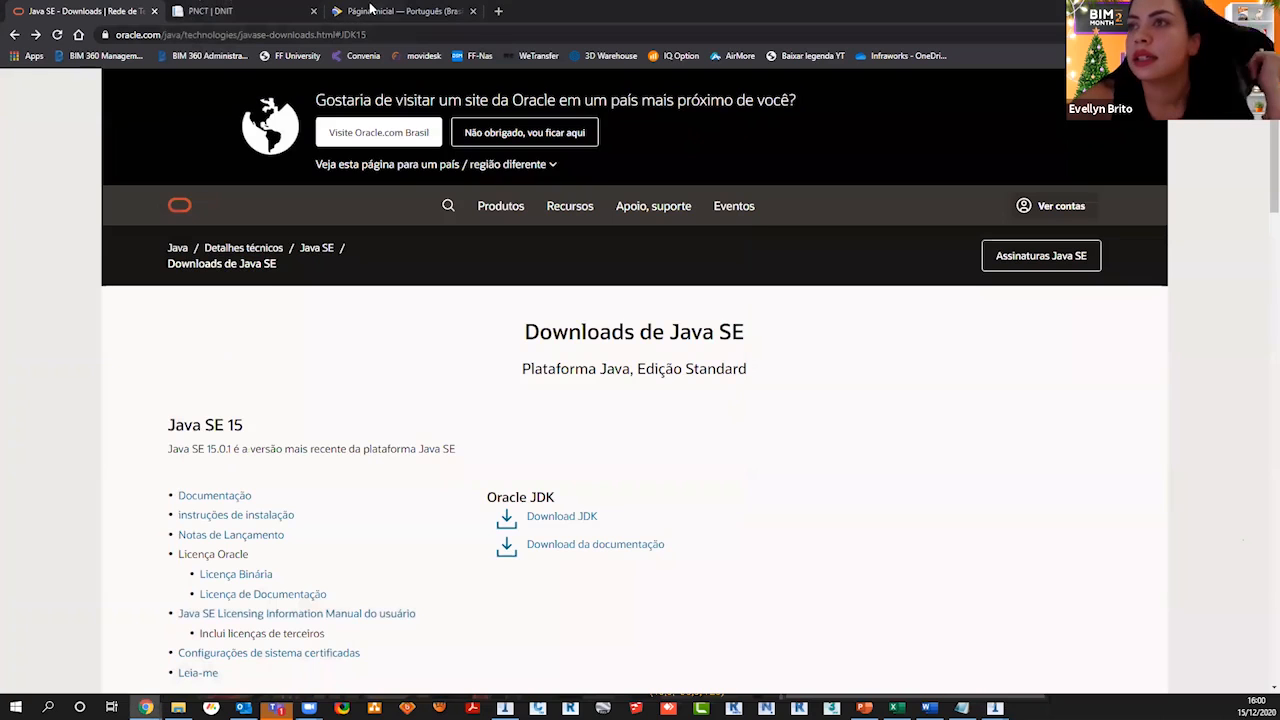
pyautogui.click(215, 10)
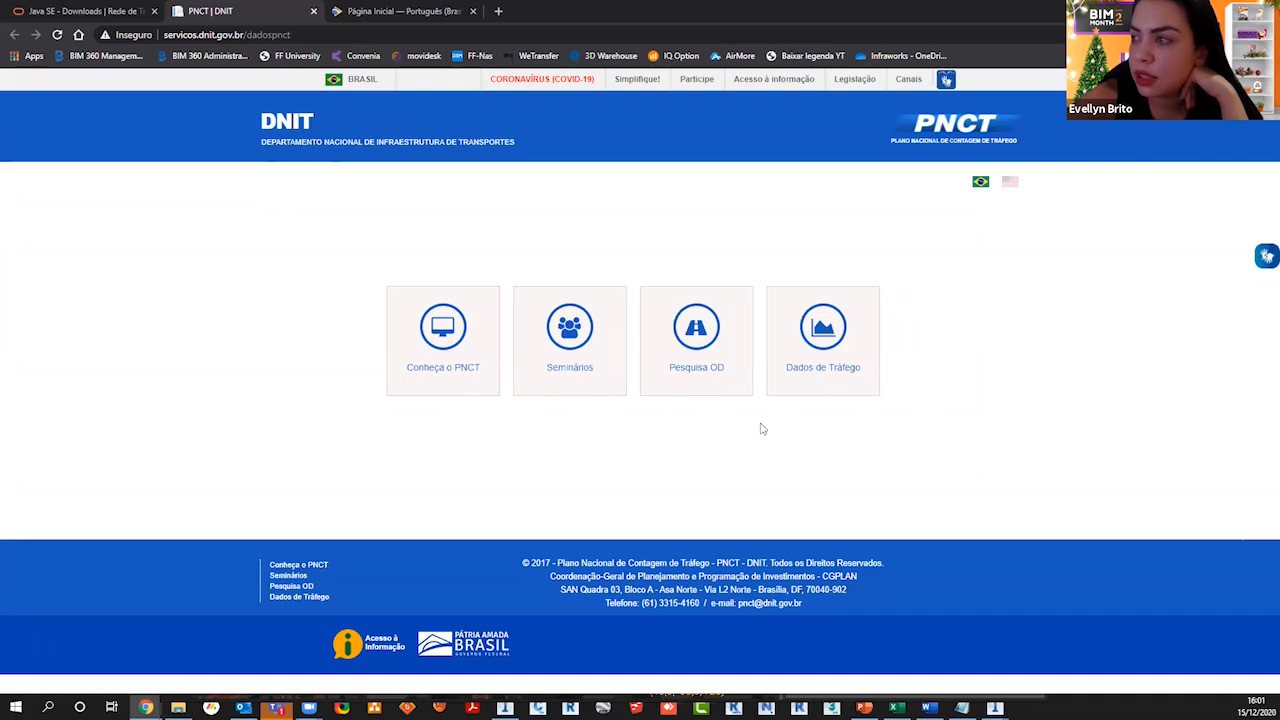
pyautogui.click(833, 373)
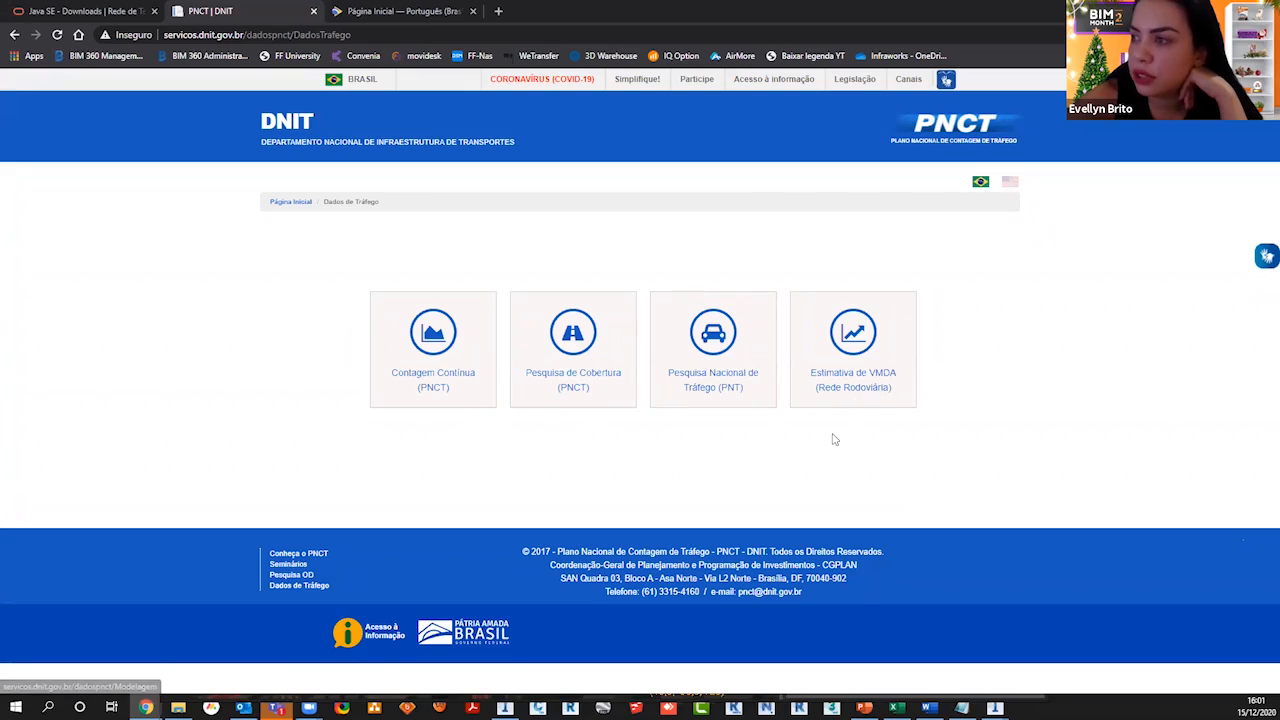
# Step: Look through the Estimativa de VMDA (Rede Rodoviária) page to its 2019 data files, and return to the traffic data options
pyautogui.click(857, 391)
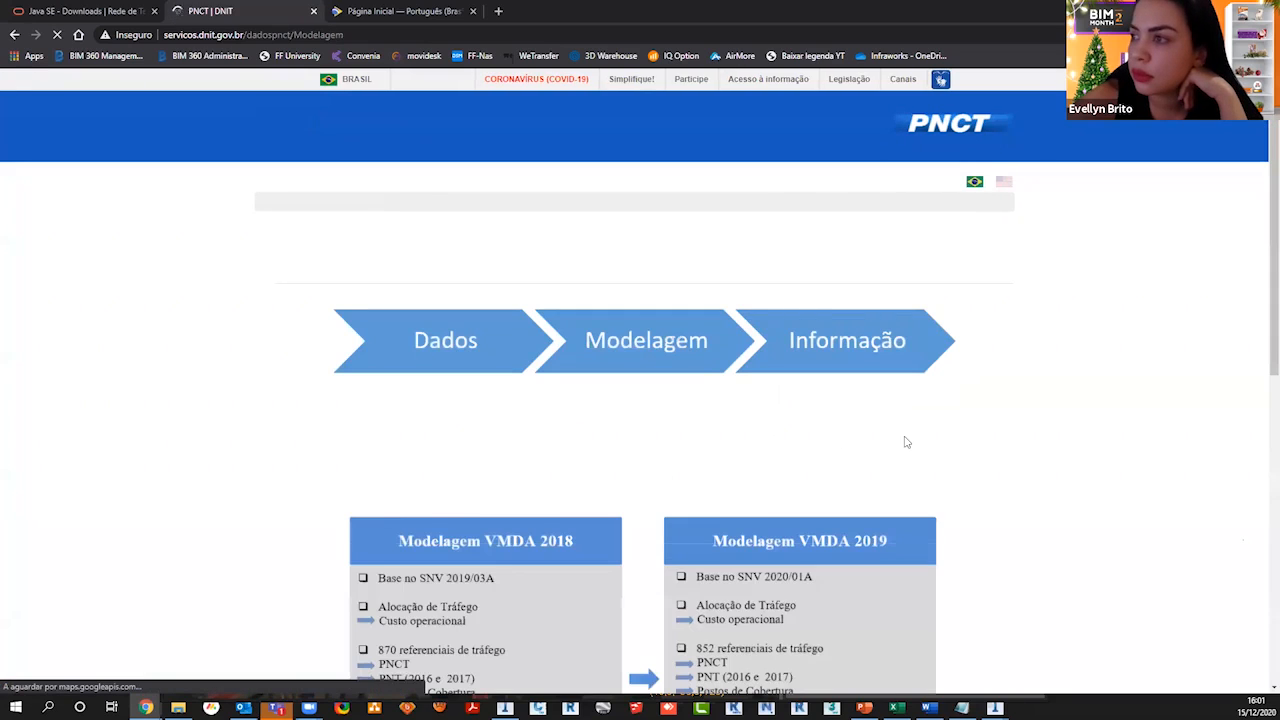
pyautogui.scroll(-10, 925, 402)
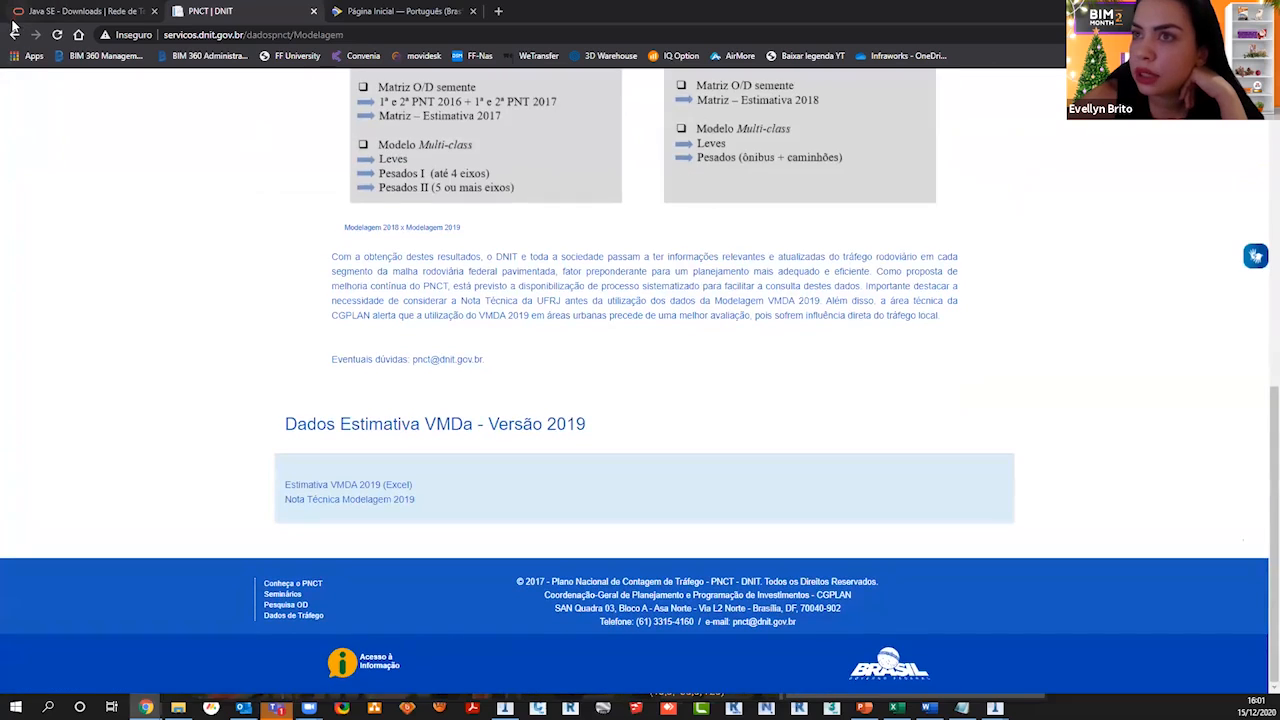
pyautogui.click(14, 33)
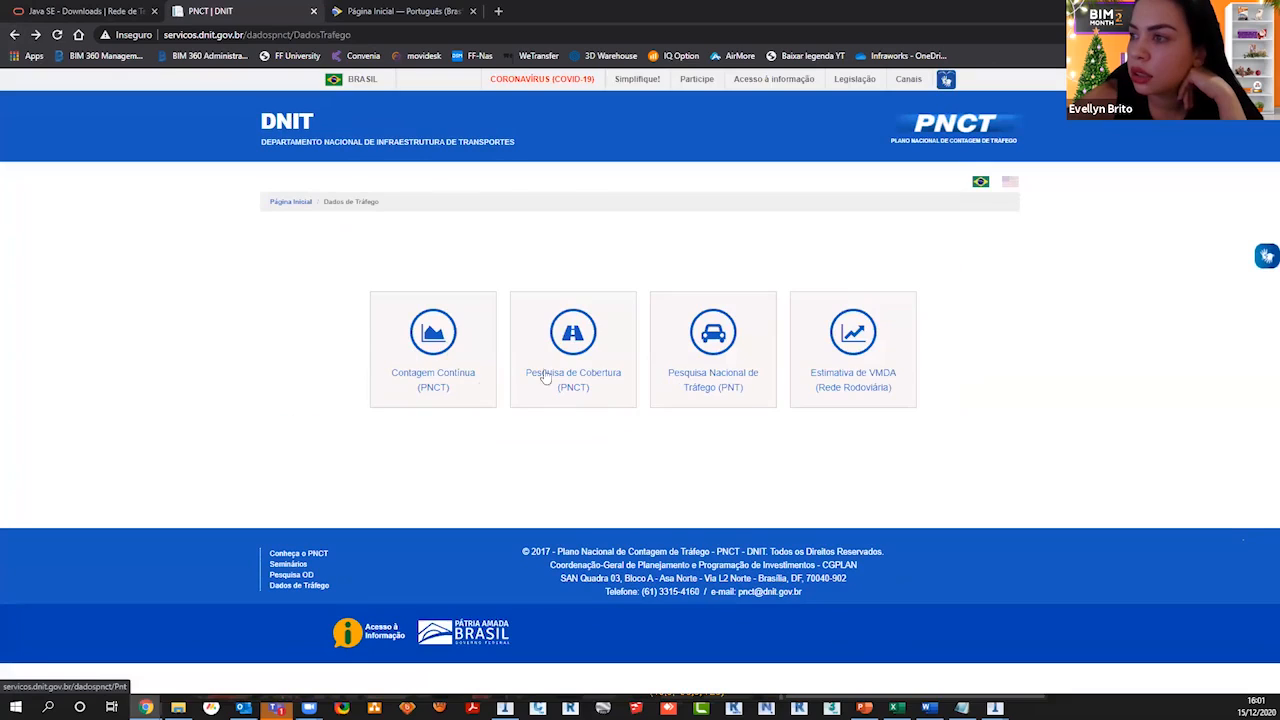
# Step: Open Contagem Contínua (PNCT) and search the counts for state SP, highway BR 116, station BR-116/SP km 56
pyautogui.click(440, 379)
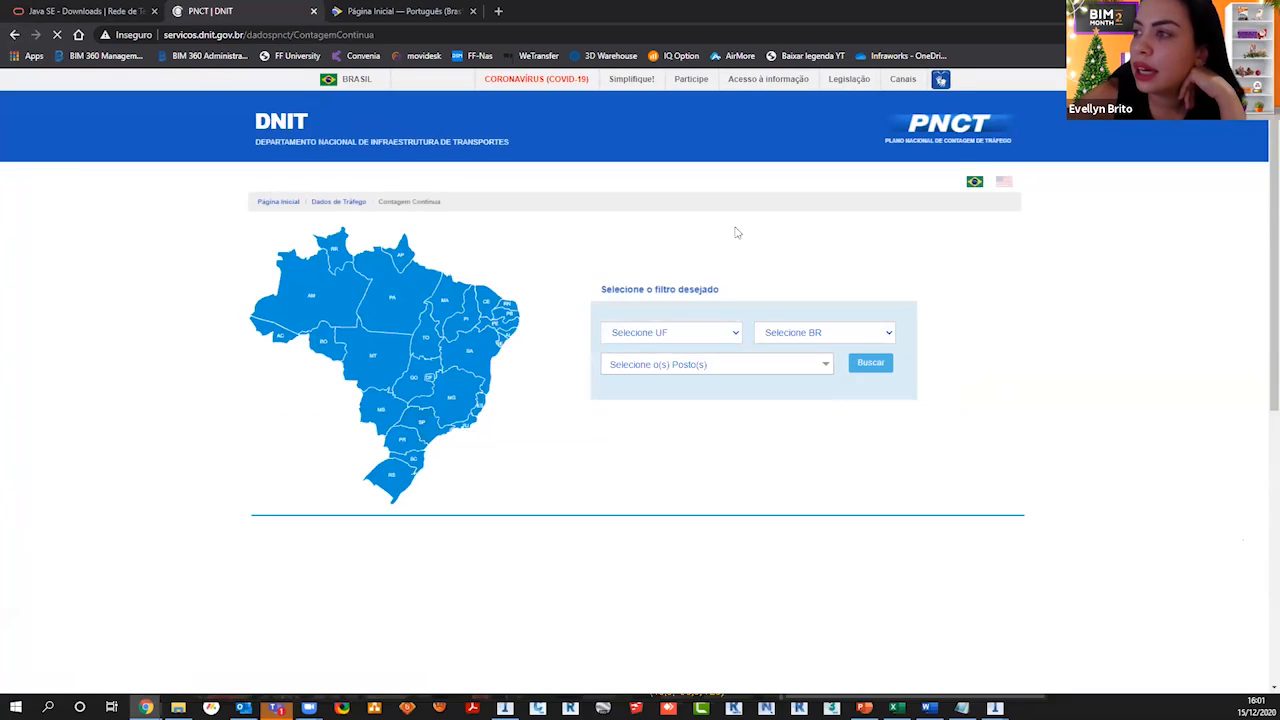
pyautogui.click(736, 334)
pyautogui.scroll(-3, 740, 372)
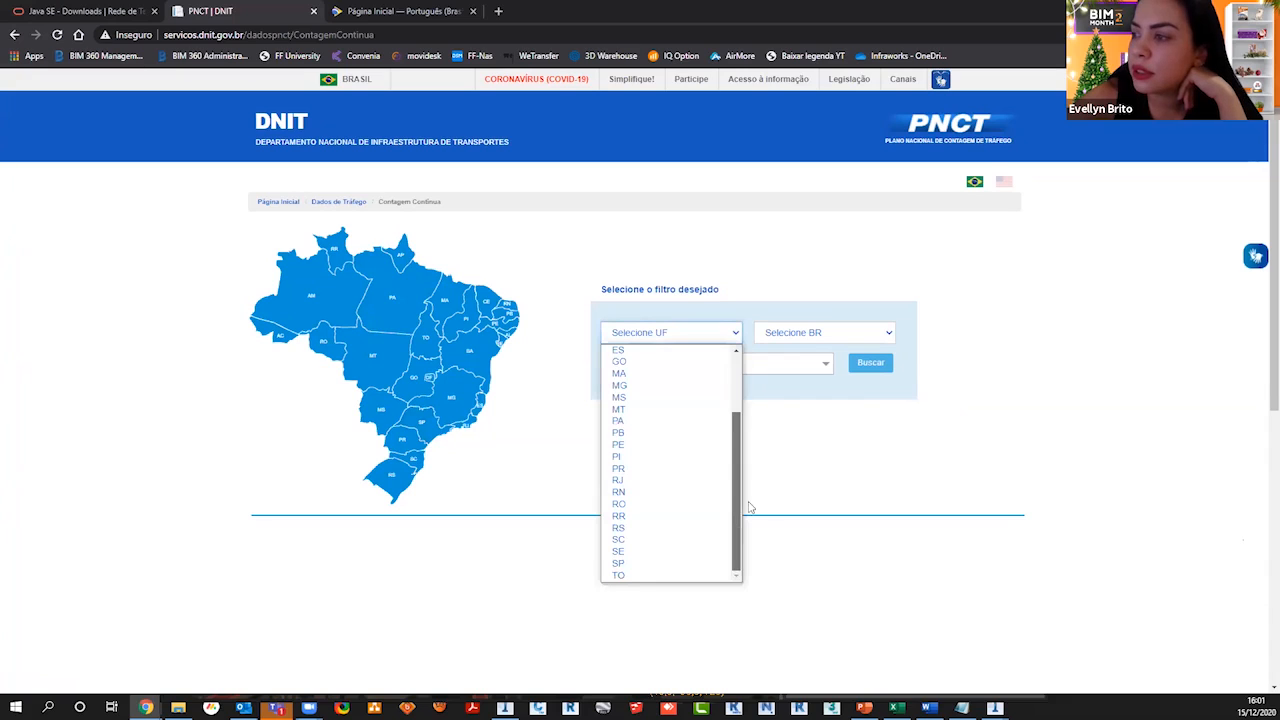
pyautogui.click(625, 564)
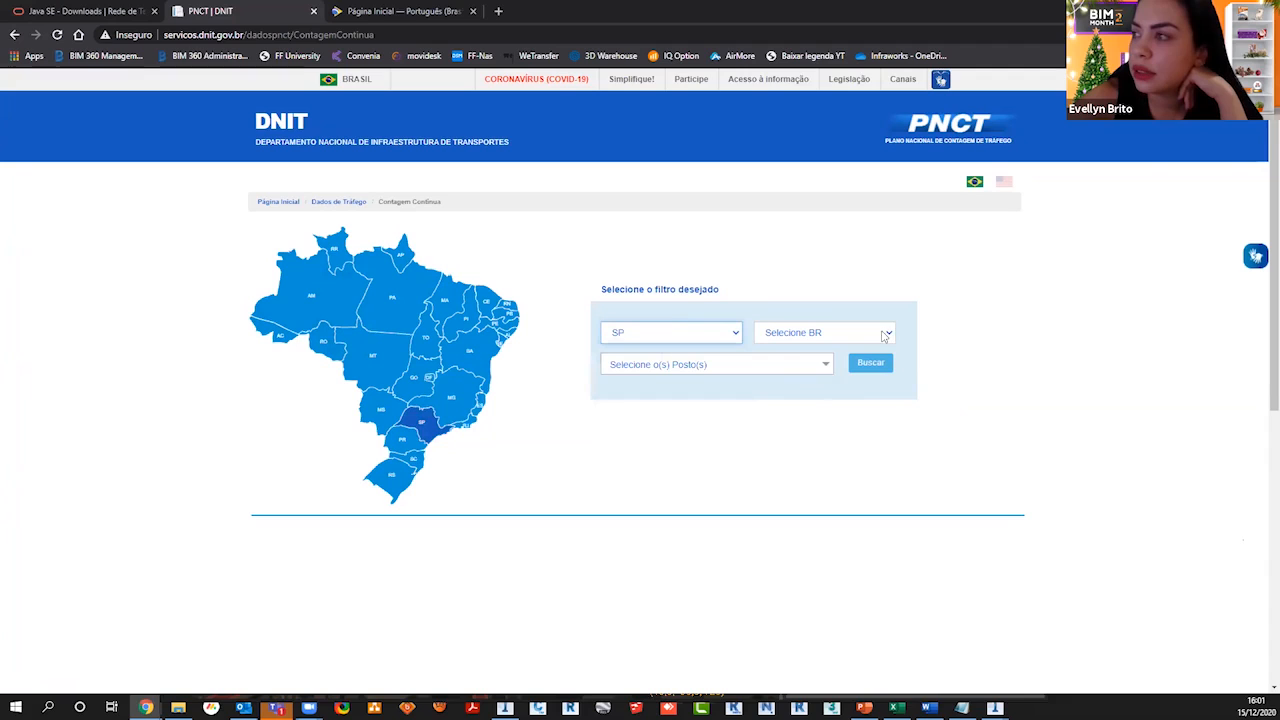
pyautogui.click(887, 337)
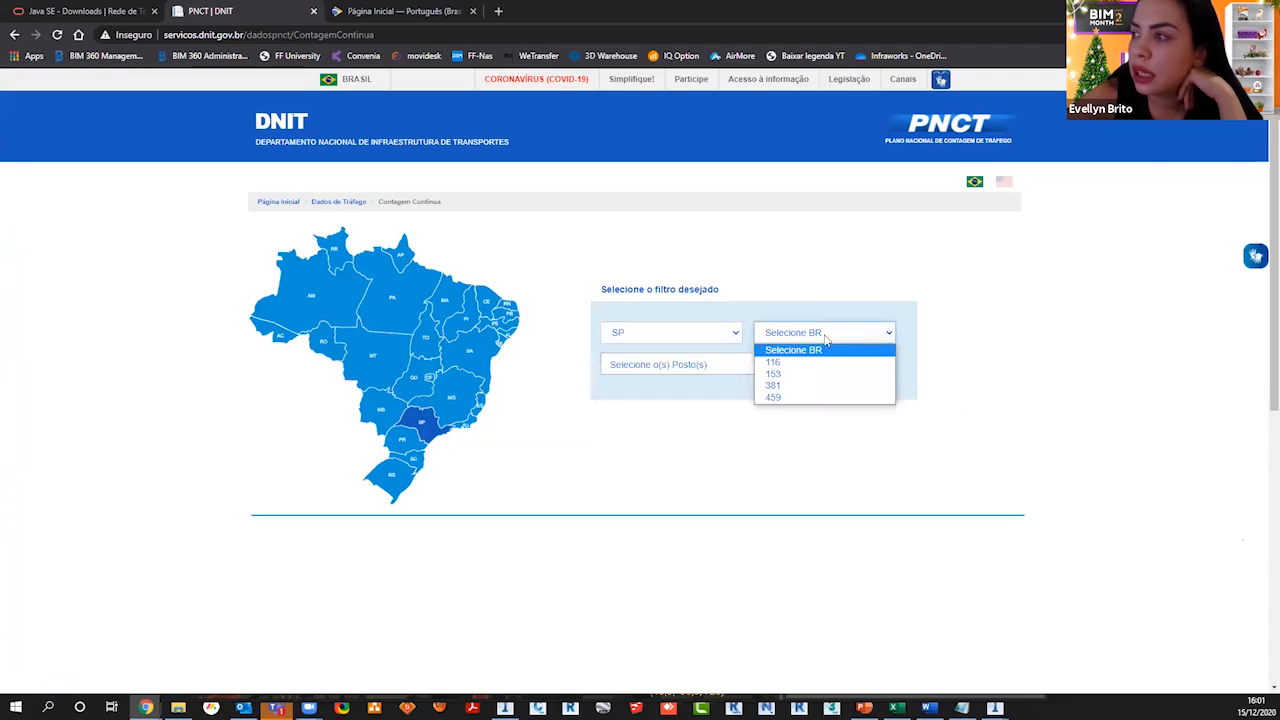
pyautogui.click(775, 363)
pyautogui.click(817, 370)
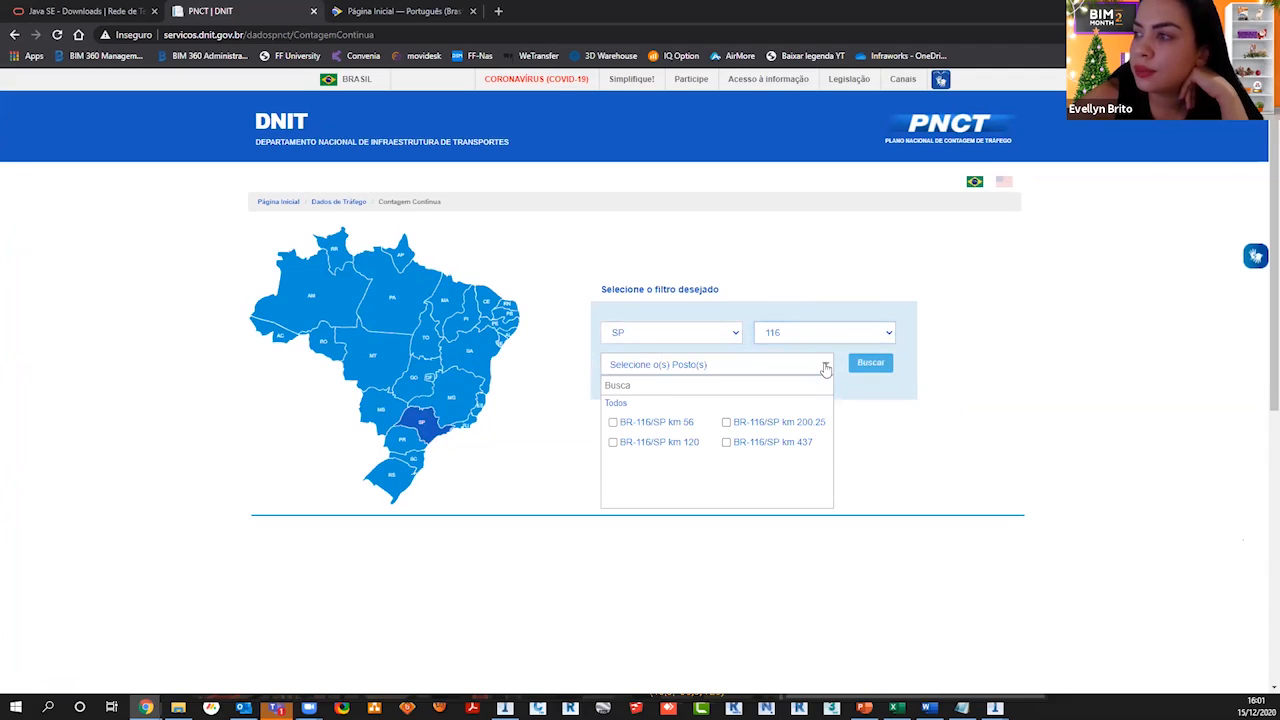
pyautogui.click(613, 422)
pyautogui.click(870, 362)
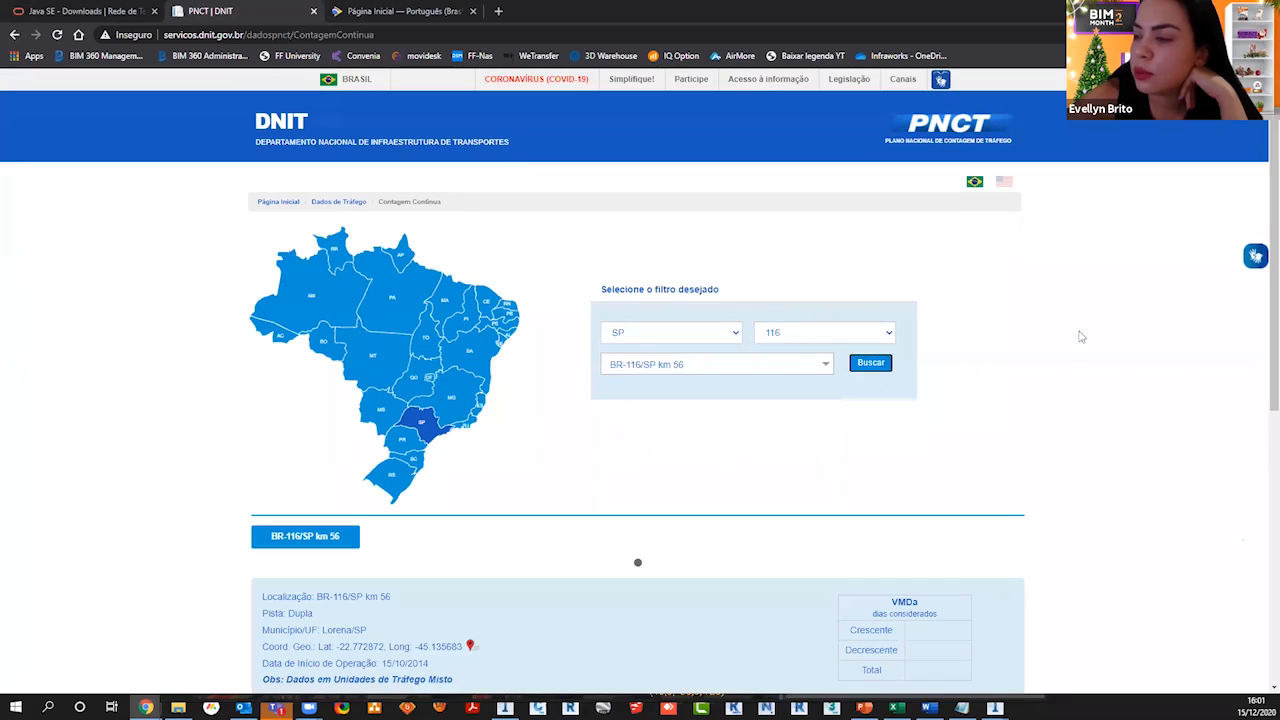
# Step: Review the station's 2017 hourly volume chart and its Classes por Hora vehicle-class table, and close the table
pyautogui.scroll(-5, 1079, 337)
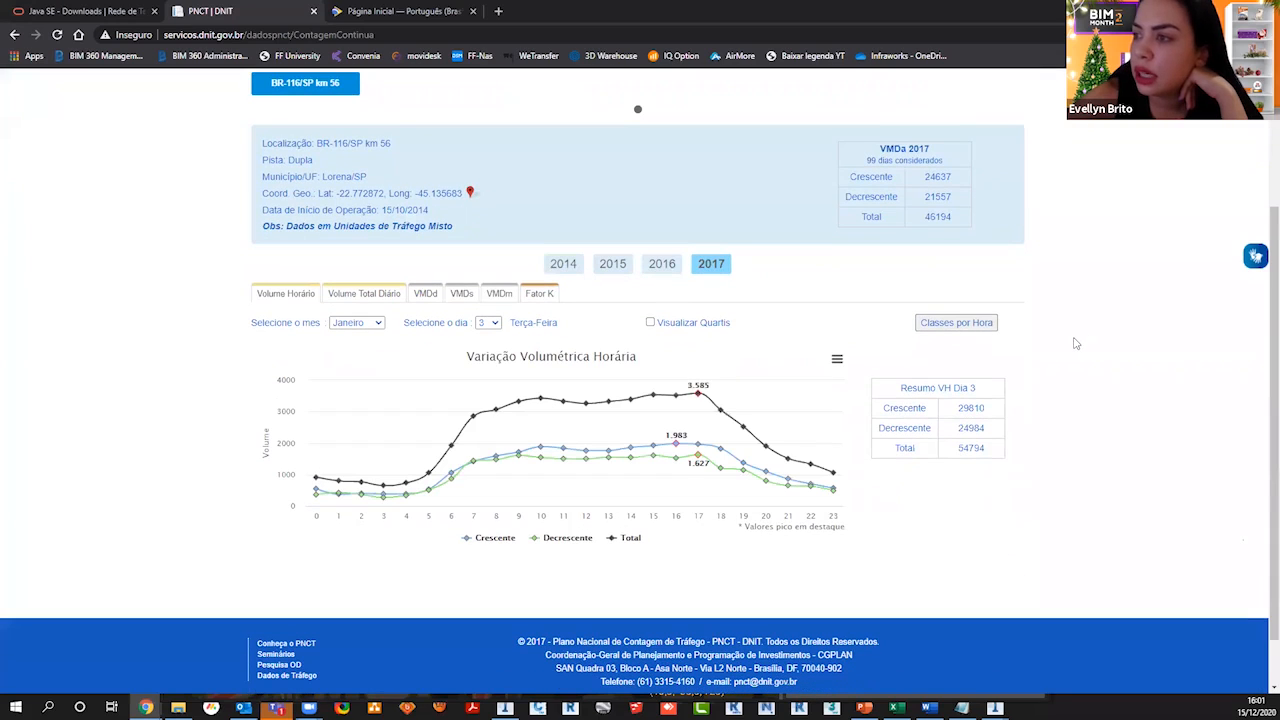
pyautogui.click(960, 326)
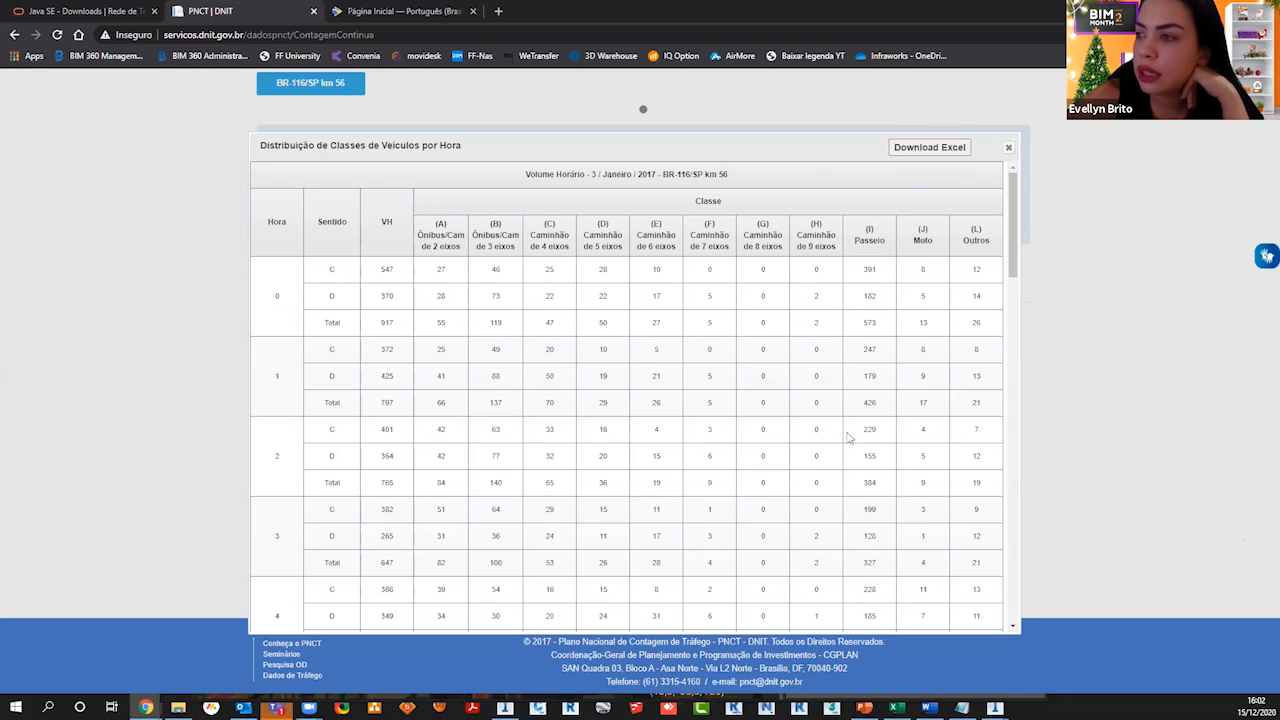
pyautogui.scroll(-4, 566, 425)
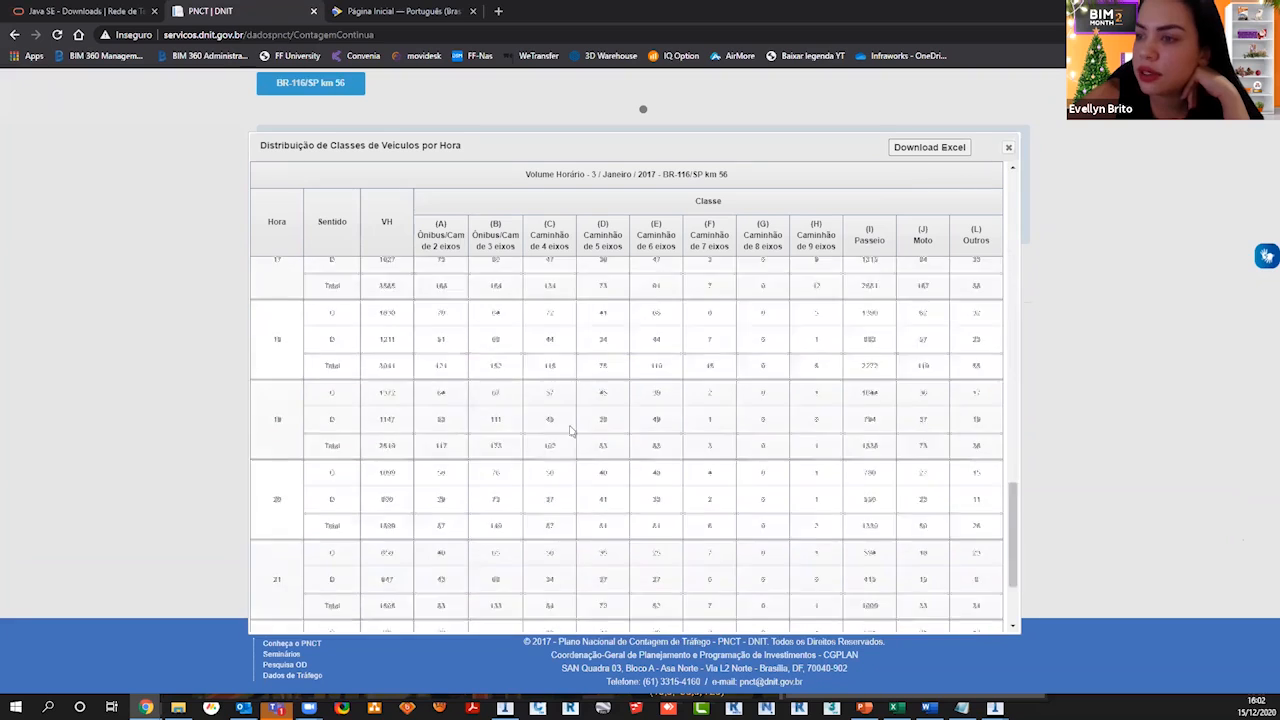
pyautogui.click(1008, 147)
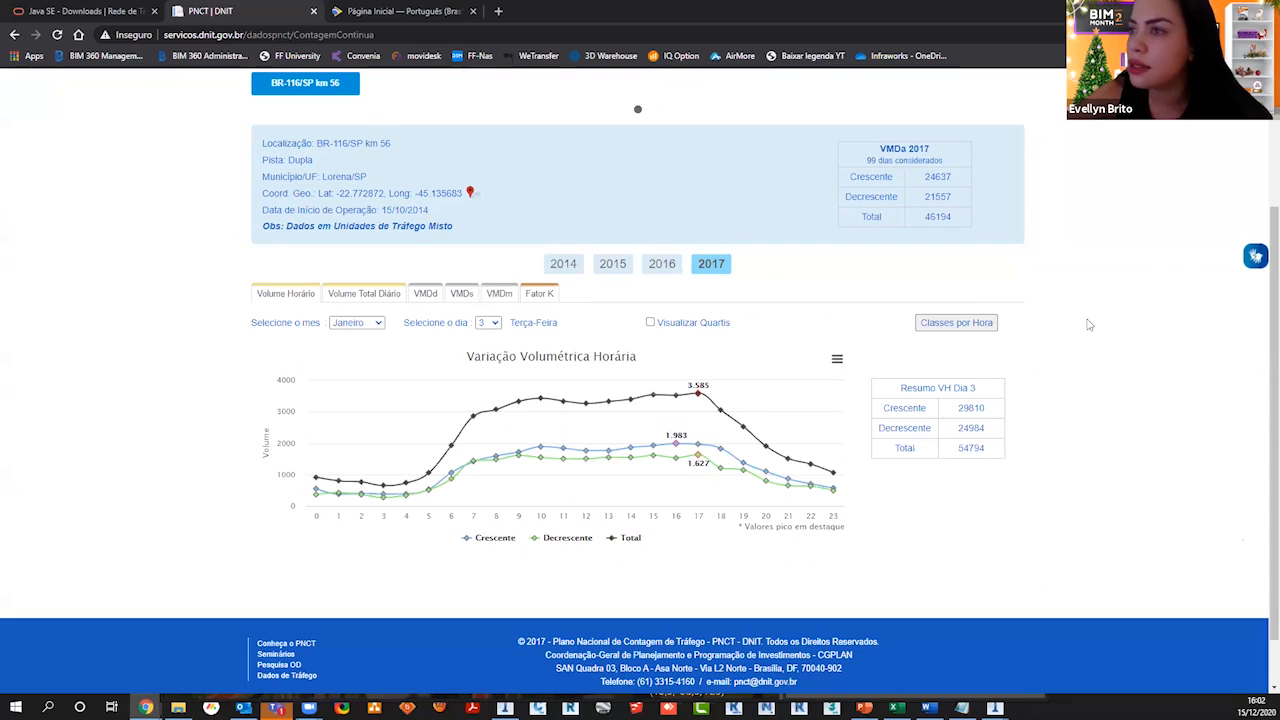
# Step: Look through the BR-116/SP km 56 station's average daily volume charts and its Fator K data
pyautogui.click(437, 300)
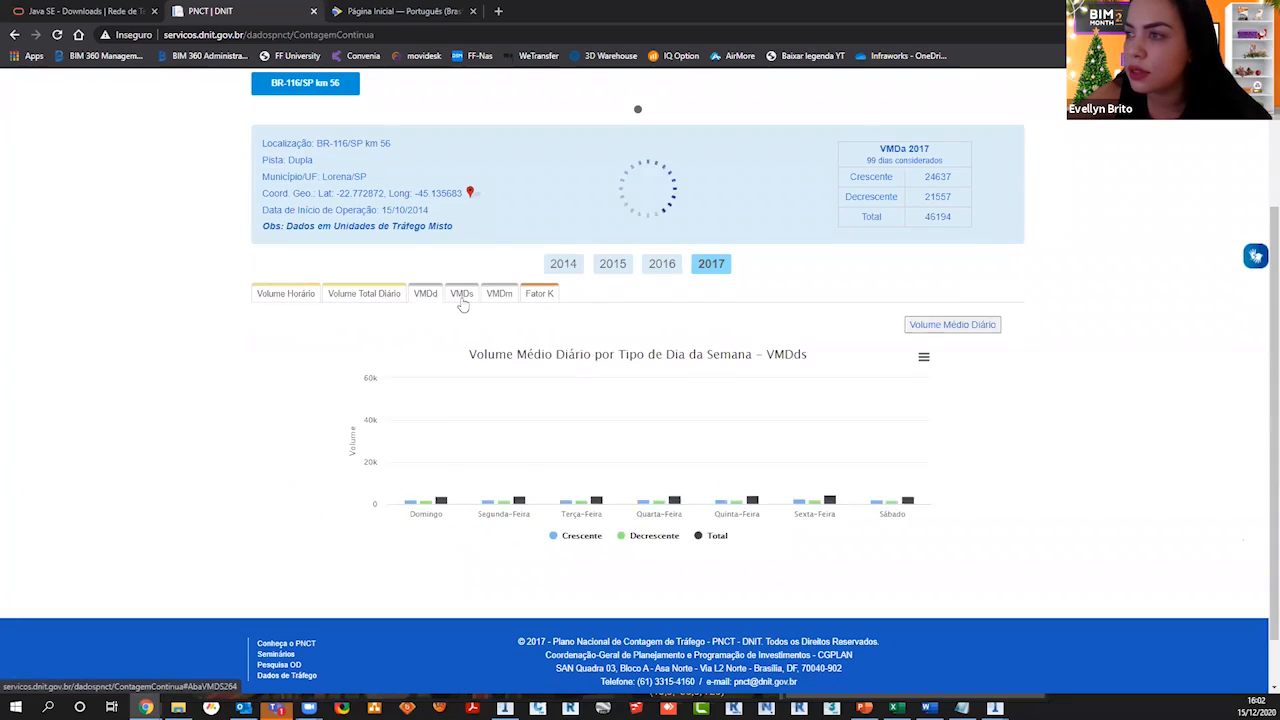
pyautogui.click(502, 299)
pyautogui.click(538, 299)
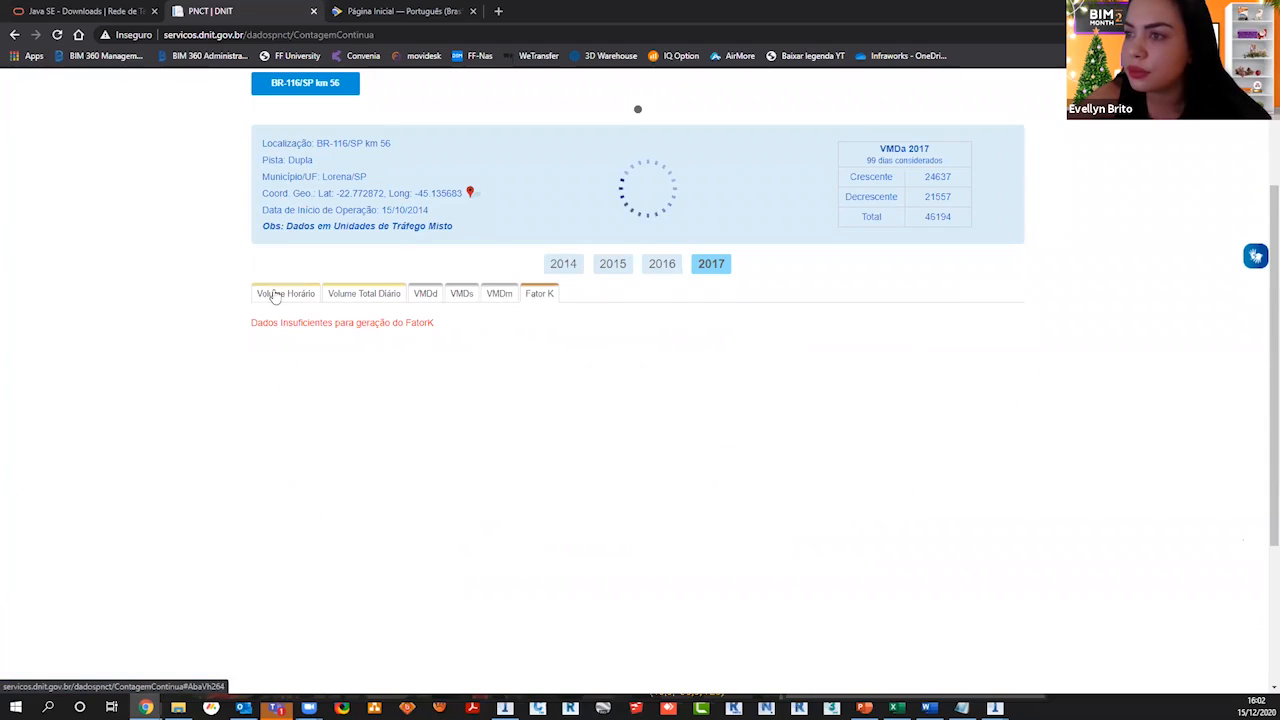
# Step: Look through DNIT's gov.br home page for the highway section and open Infraestrutura Rodoviária
pyautogui.click(405, 14)
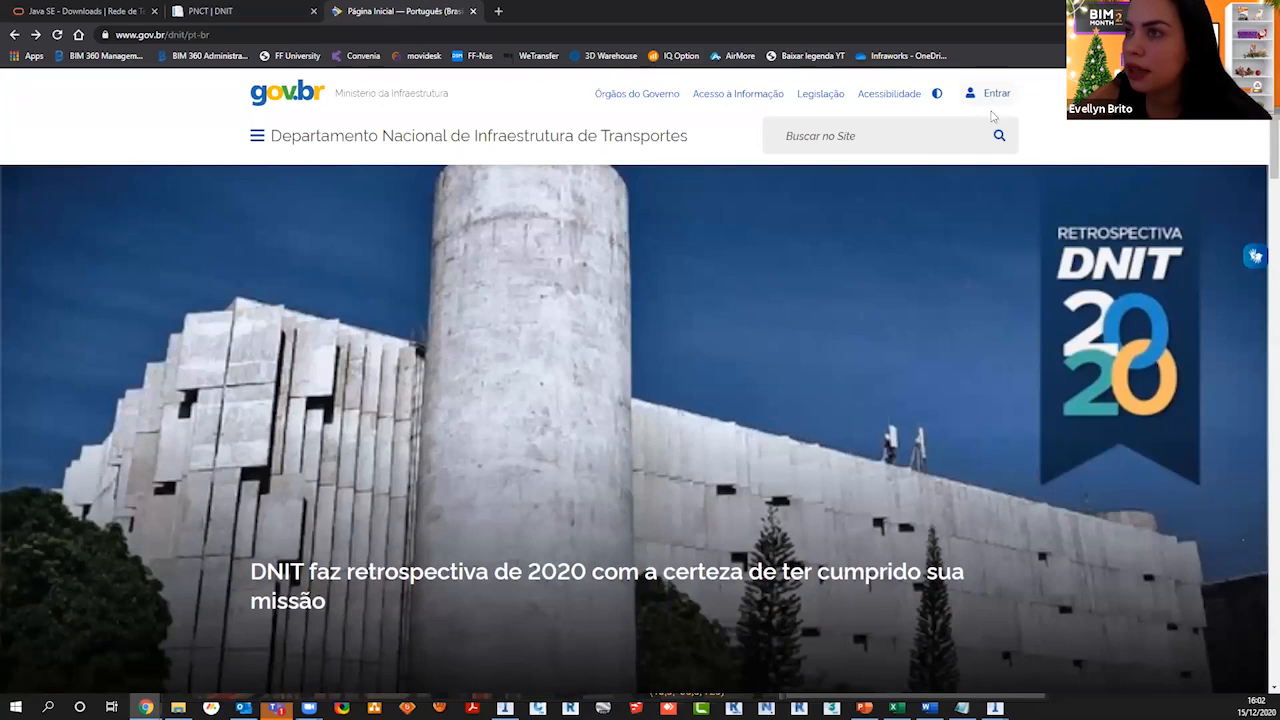
pyautogui.click(257, 9)
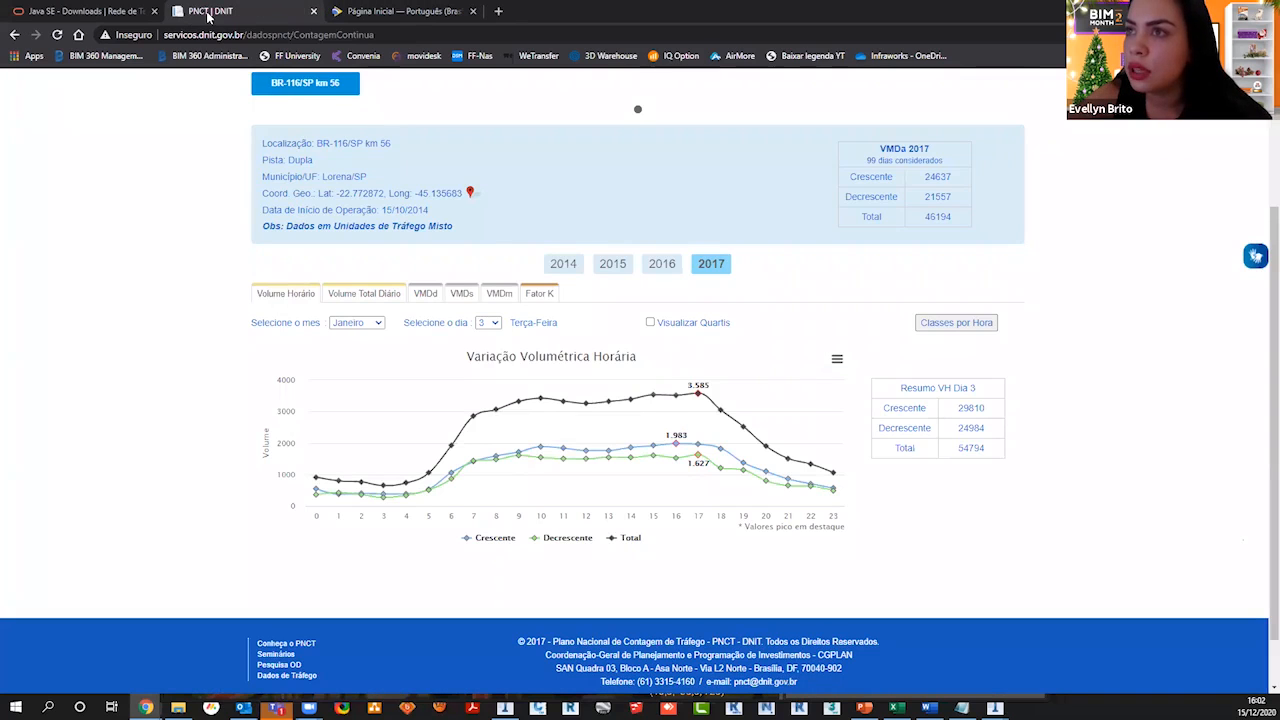
pyautogui.click(365, 14)
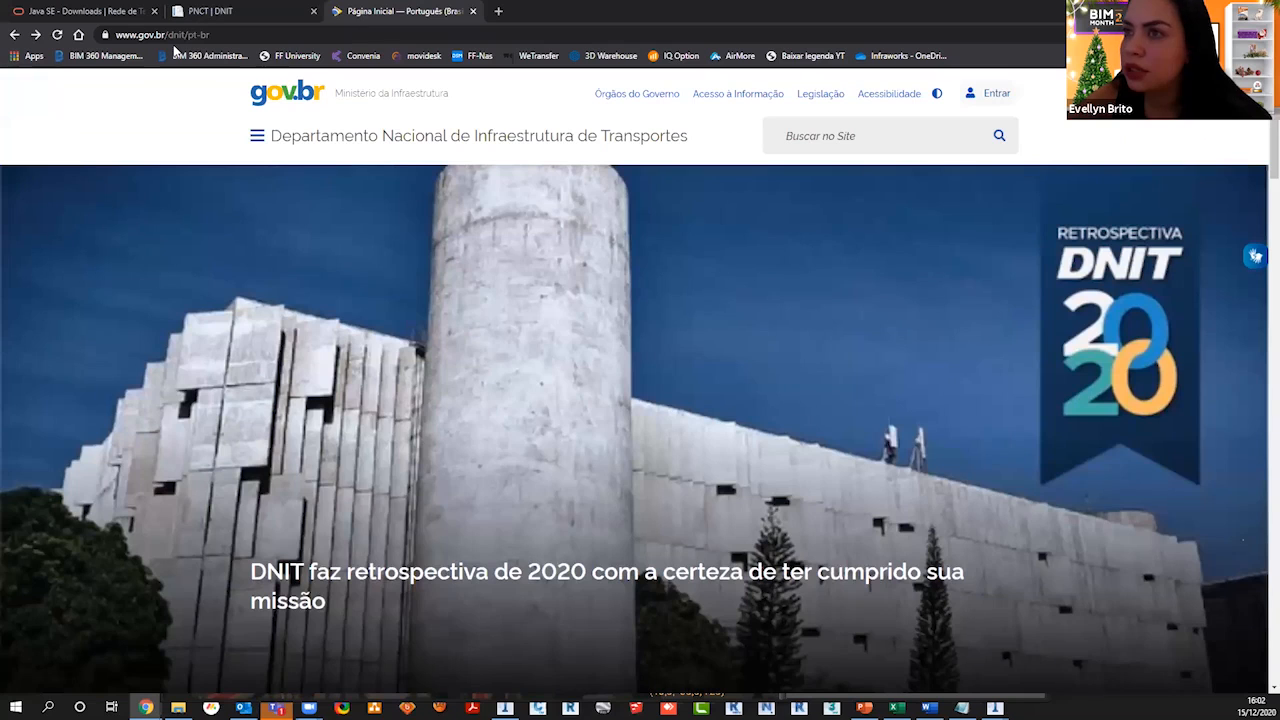
pyautogui.scroll(-10, 205, 245)
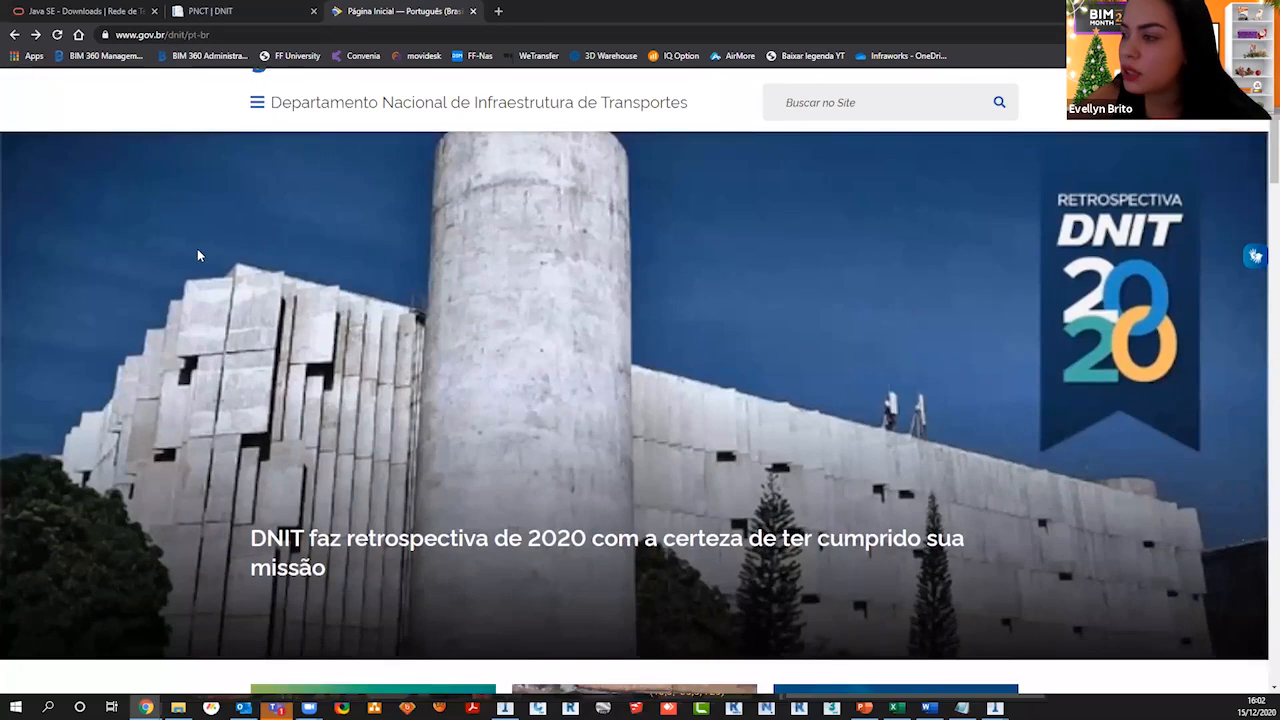
pyautogui.scroll(3, 199, 258)
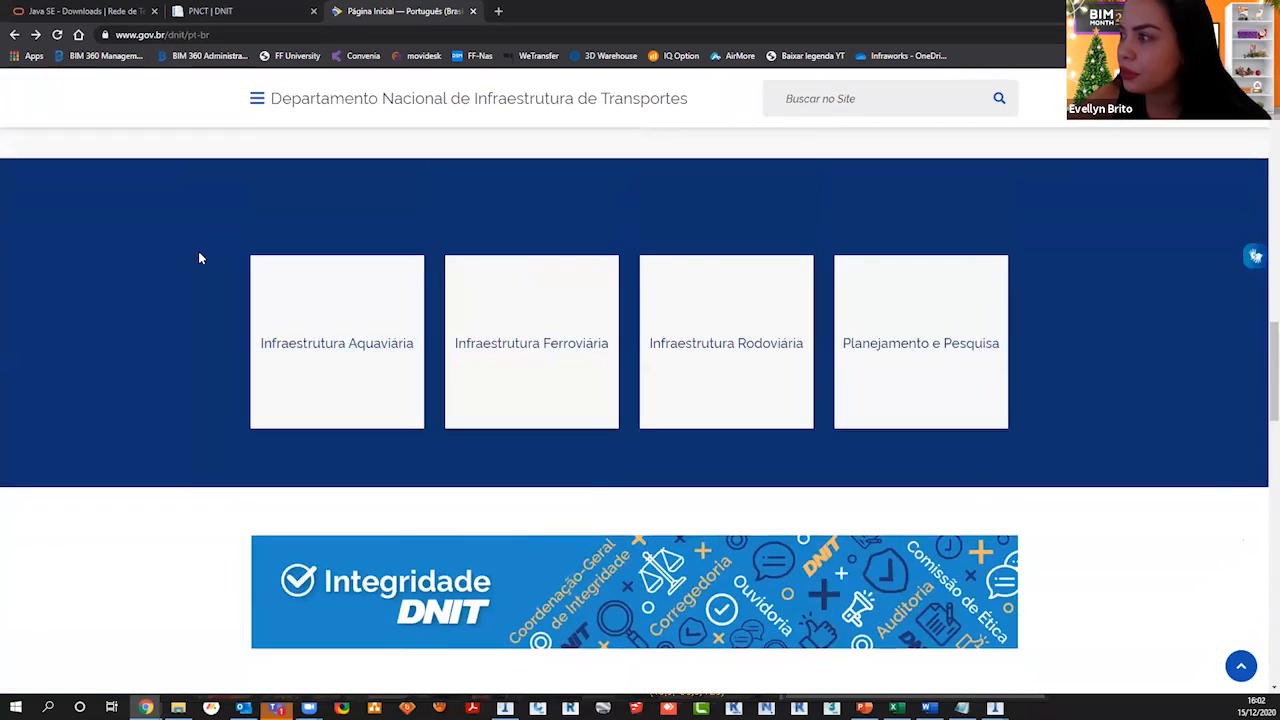
pyautogui.scroll(-4, 203, 252)
pyautogui.scroll(-5, 208, 252)
pyautogui.scroll(-5, 208, 252)
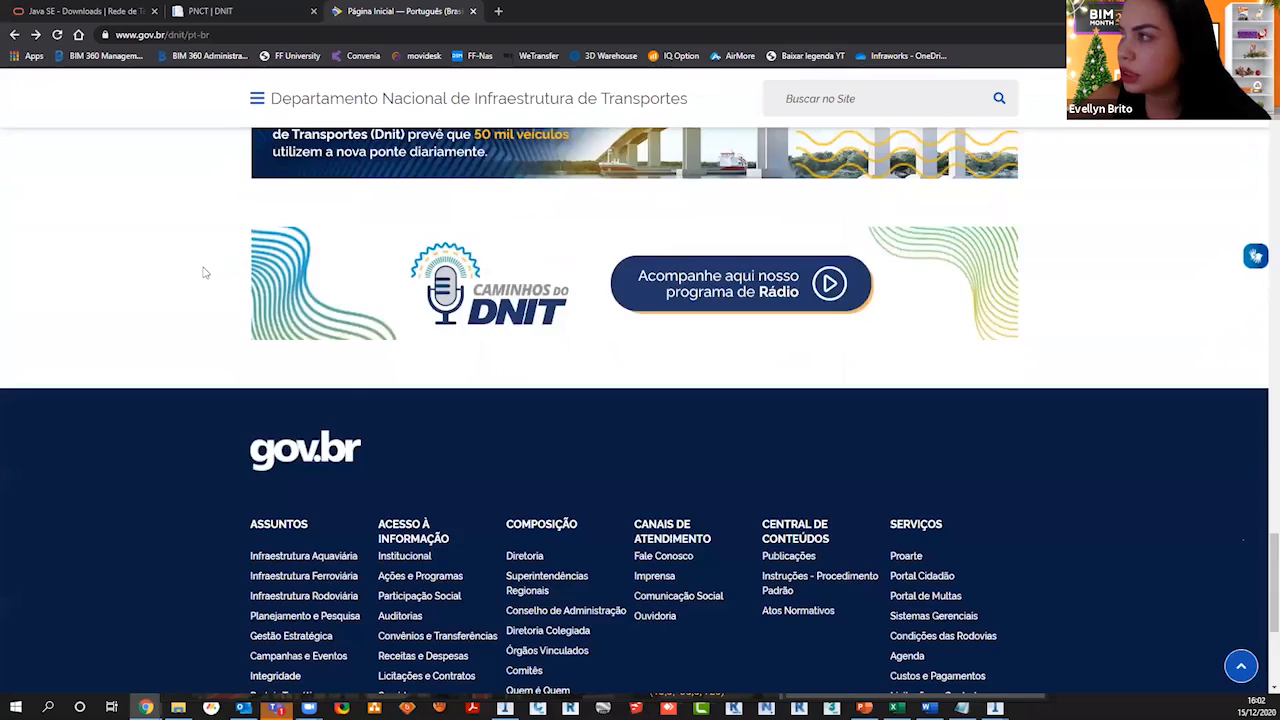
pyautogui.scroll(10, 201, 268)
pyautogui.scroll(3, 200, 274)
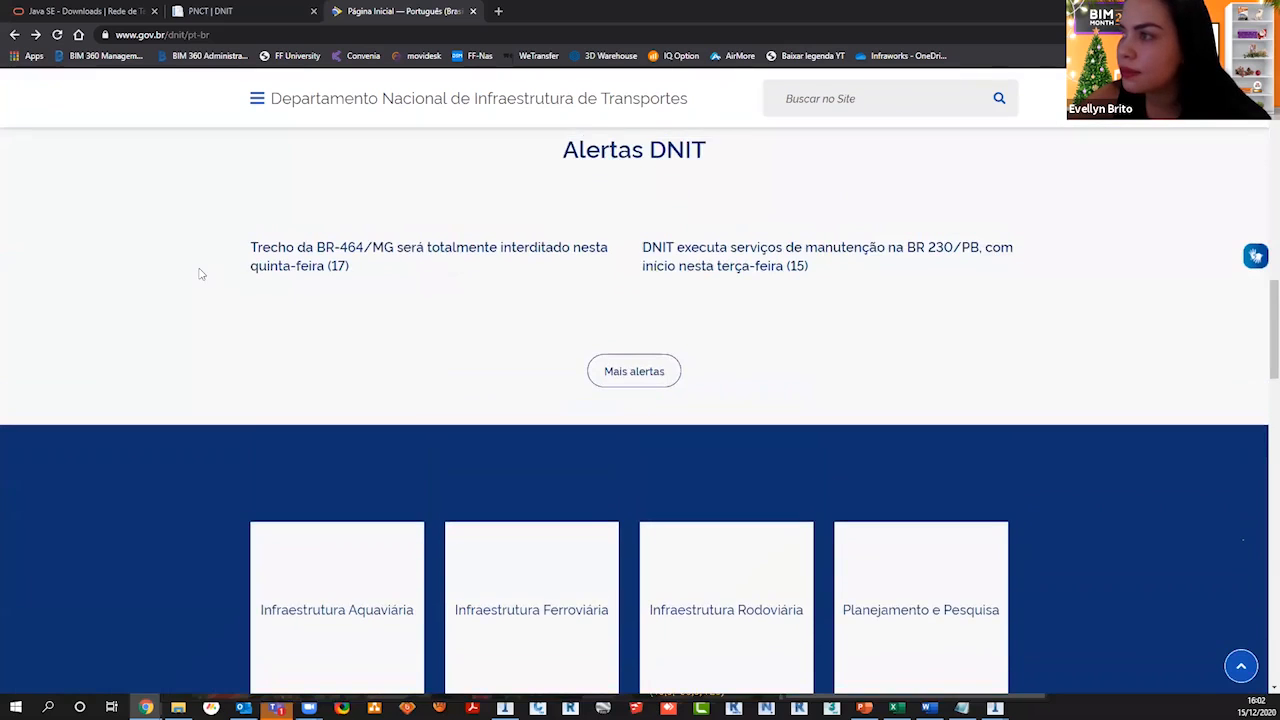
pyautogui.scroll(-1, 200, 274)
pyautogui.click(737, 500)
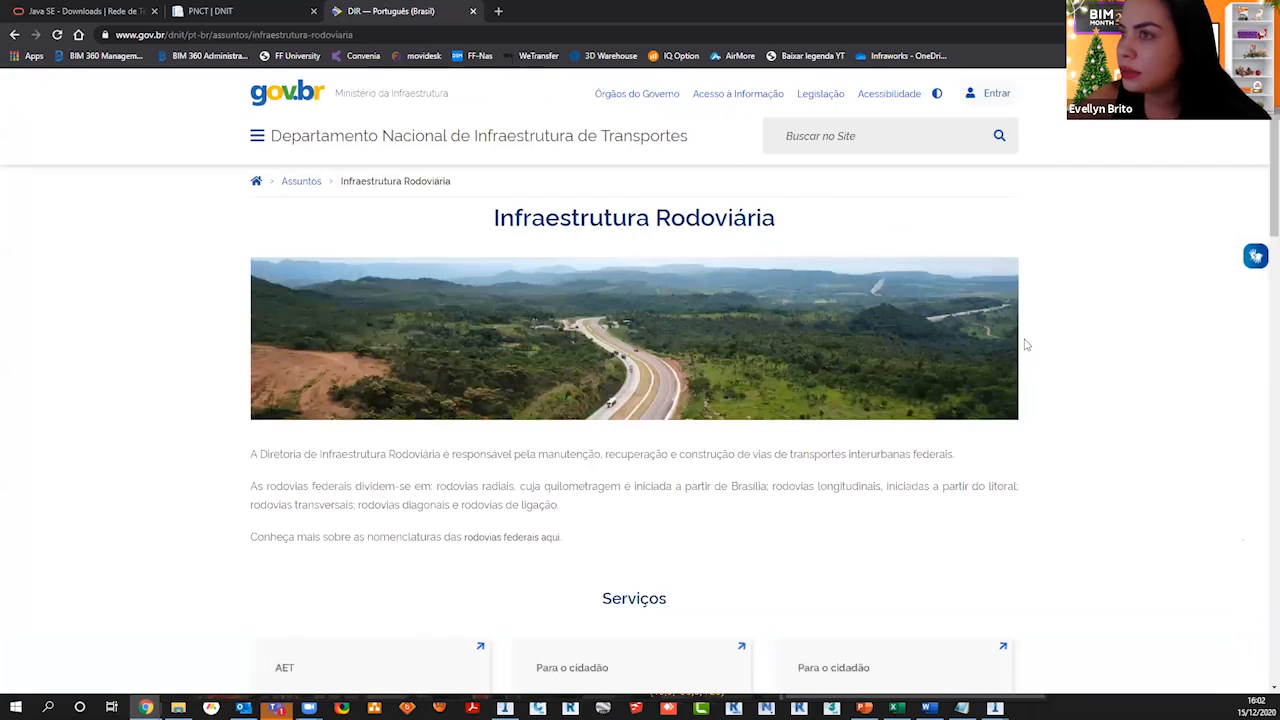
# Step: Find the PNCT program under Programas on the Infraestrutura Rodoviária page and open it
pyautogui.scroll(-3, 1155, 427)
pyautogui.scroll(-4, 1155, 427)
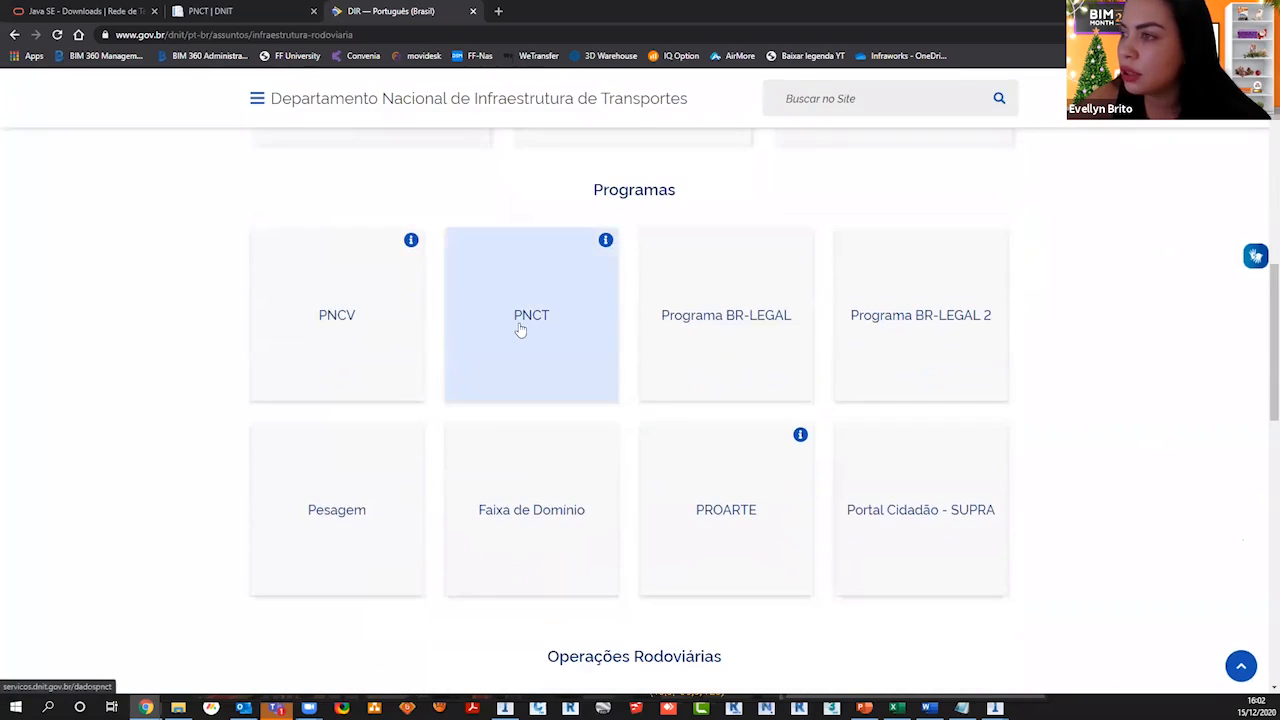
pyautogui.click(520, 329)
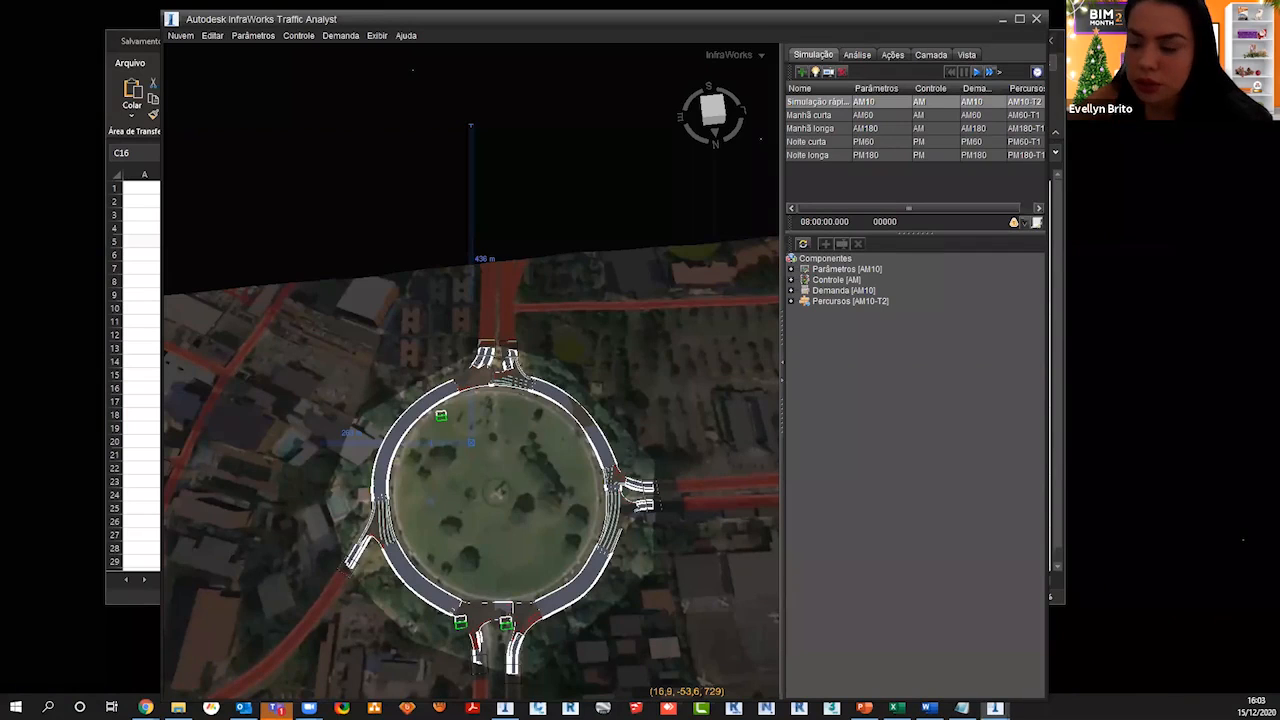
# Step: Switch to Traffic Analyst and compare the AM10 origin-destination matrix with the one in the Excel workbook dados exercício 1.xlsx
pyautogui.moveTo(585, 209); pyautogui.dragTo(658, 207)
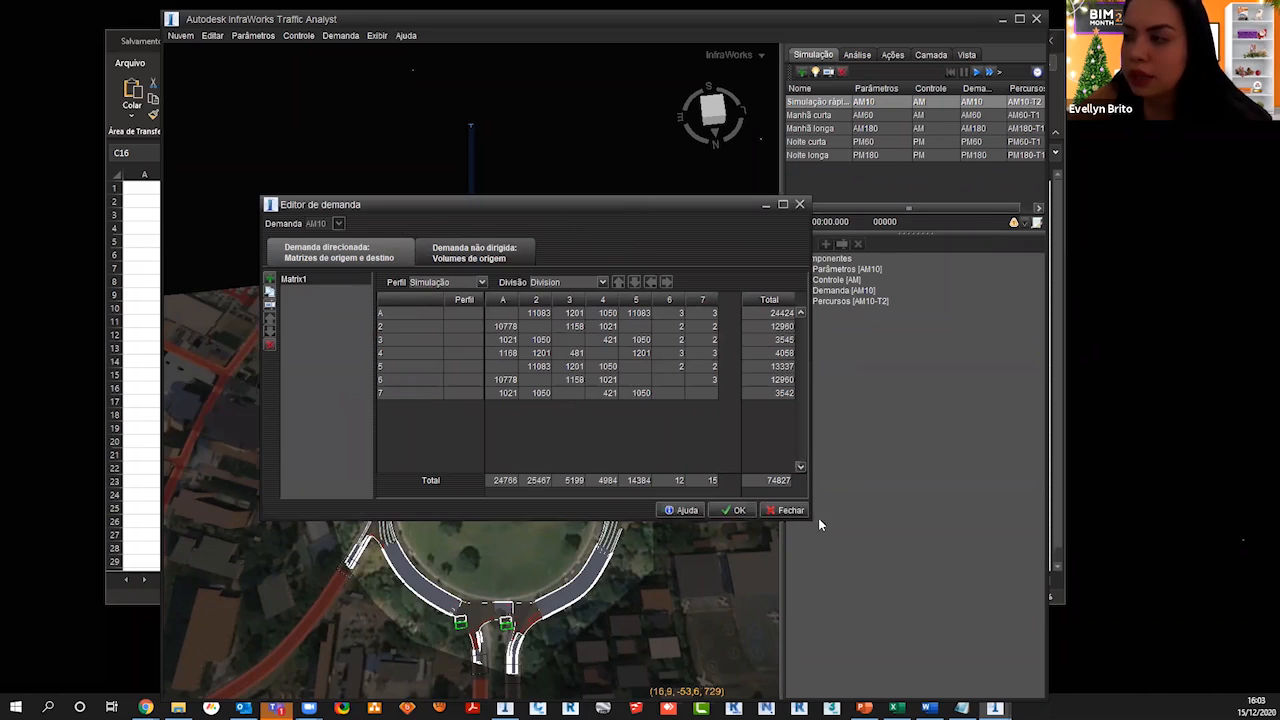
pyautogui.click(896, 708)
pyautogui.moveTo(681, 202); pyautogui.dragTo(1036, 390)
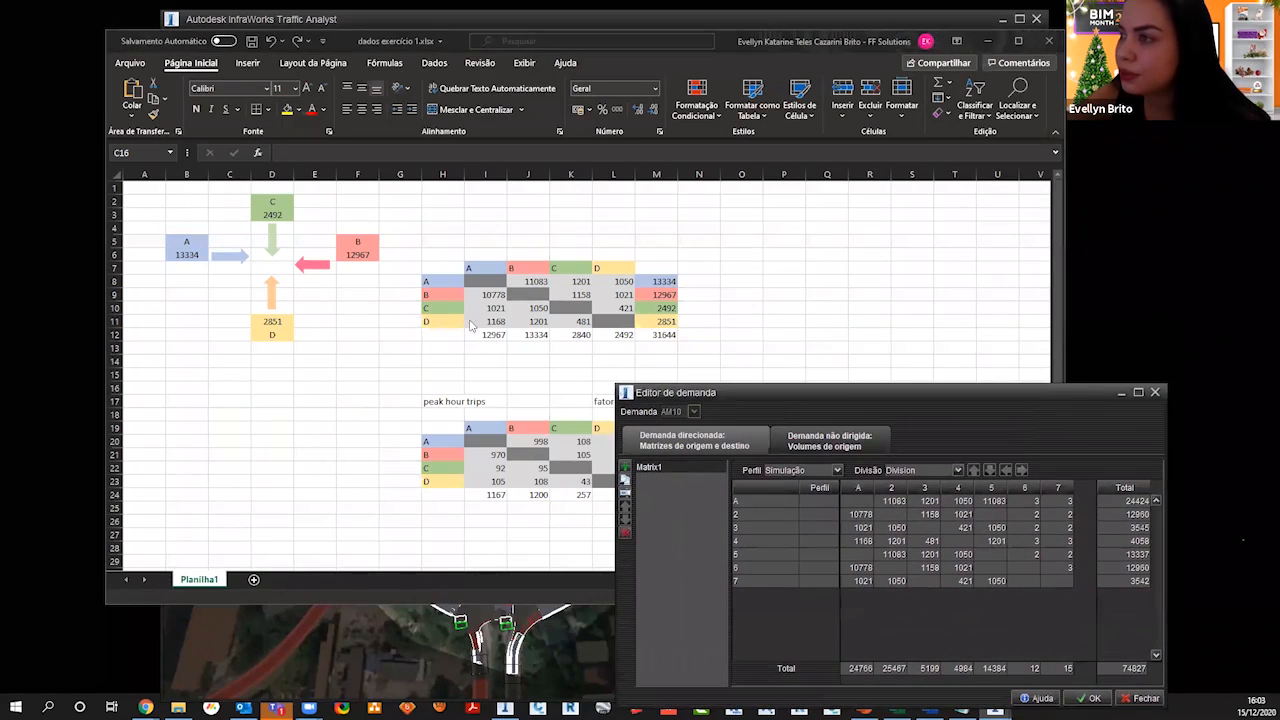
pyautogui.click(857, 500)
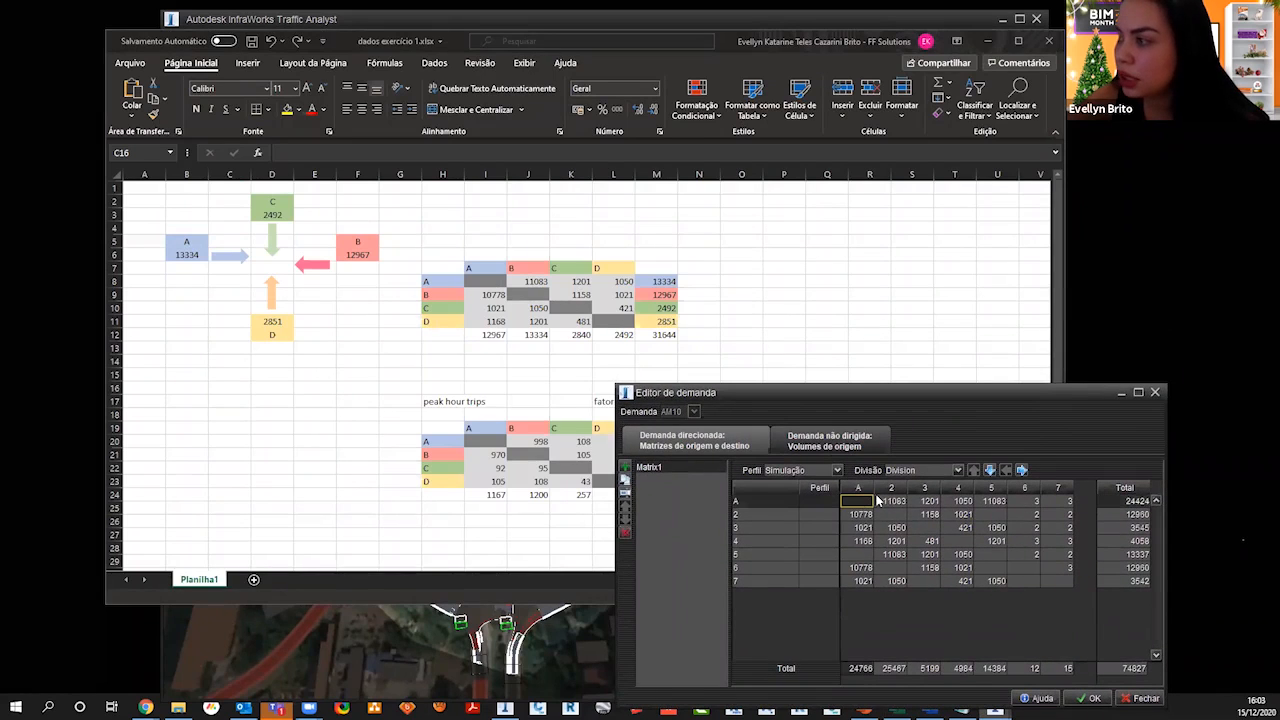
pyautogui.moveTo(981, 396); pyautogui.dragTo(725, 225)
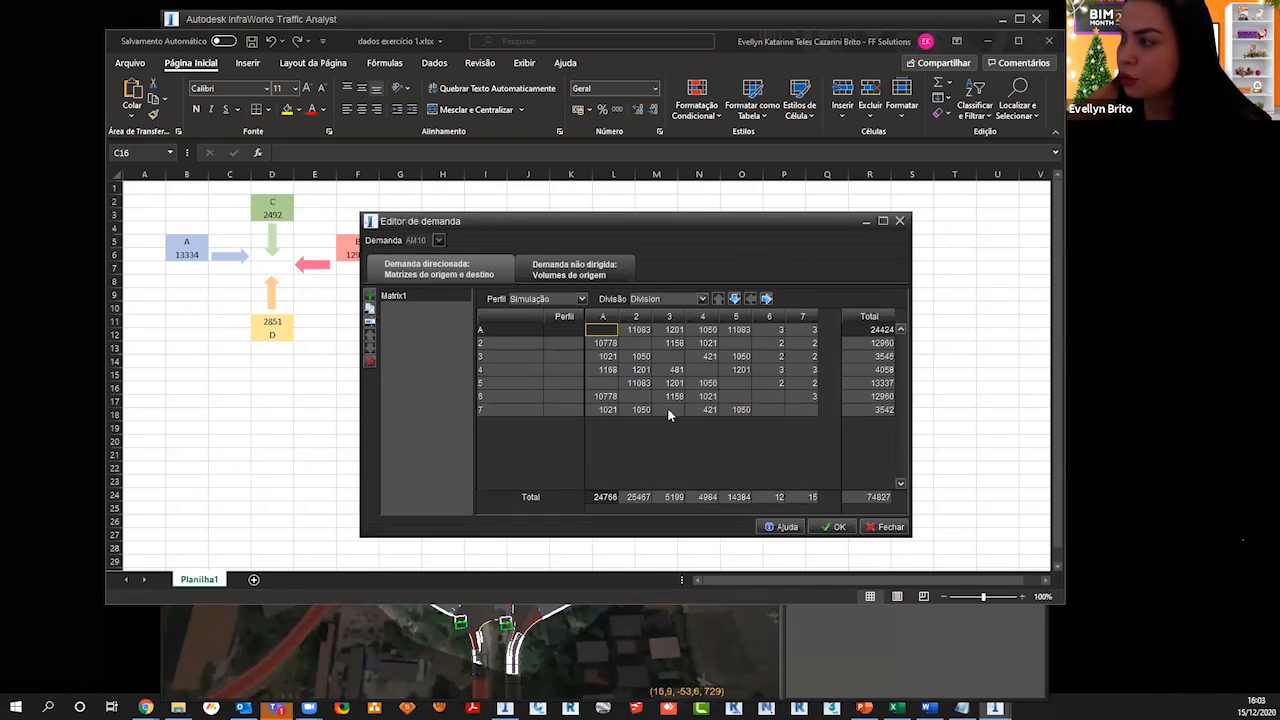
# Step: Add an origin volume to AM10 under Demanda não dirigida: Volumes de origem
pyautogui.click(590, 268)
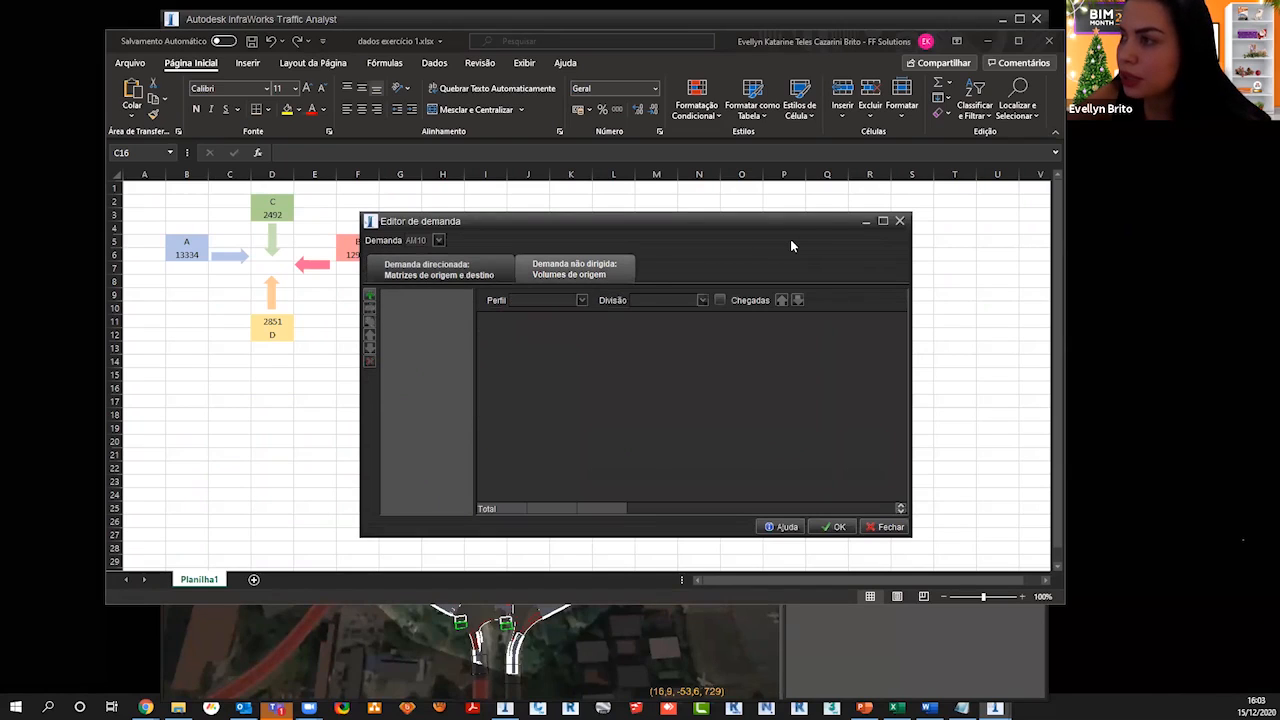
pyautogui.click(369, 296)
pyautogui.click(598, 467)
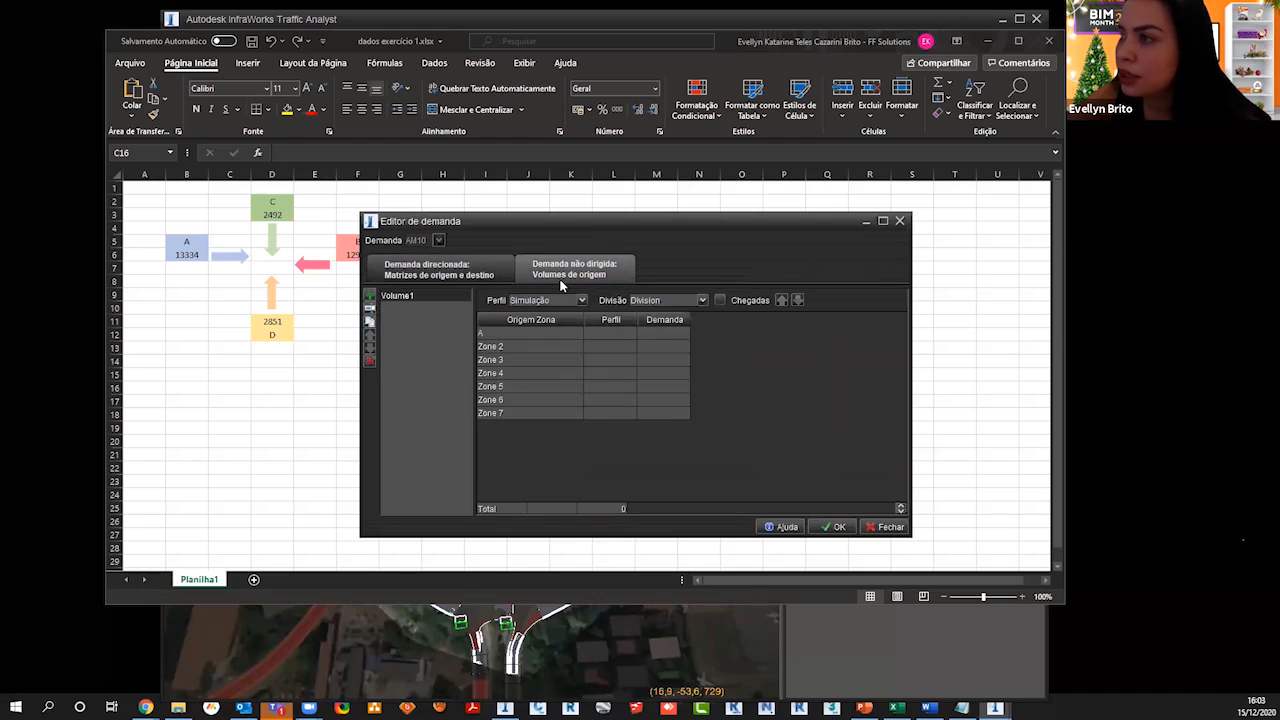
# Step: Check Zone 2's profile options and demand entry against its roundabout entry with Excel minimised, and close the demand editor
pyautogui.click(619, 348)
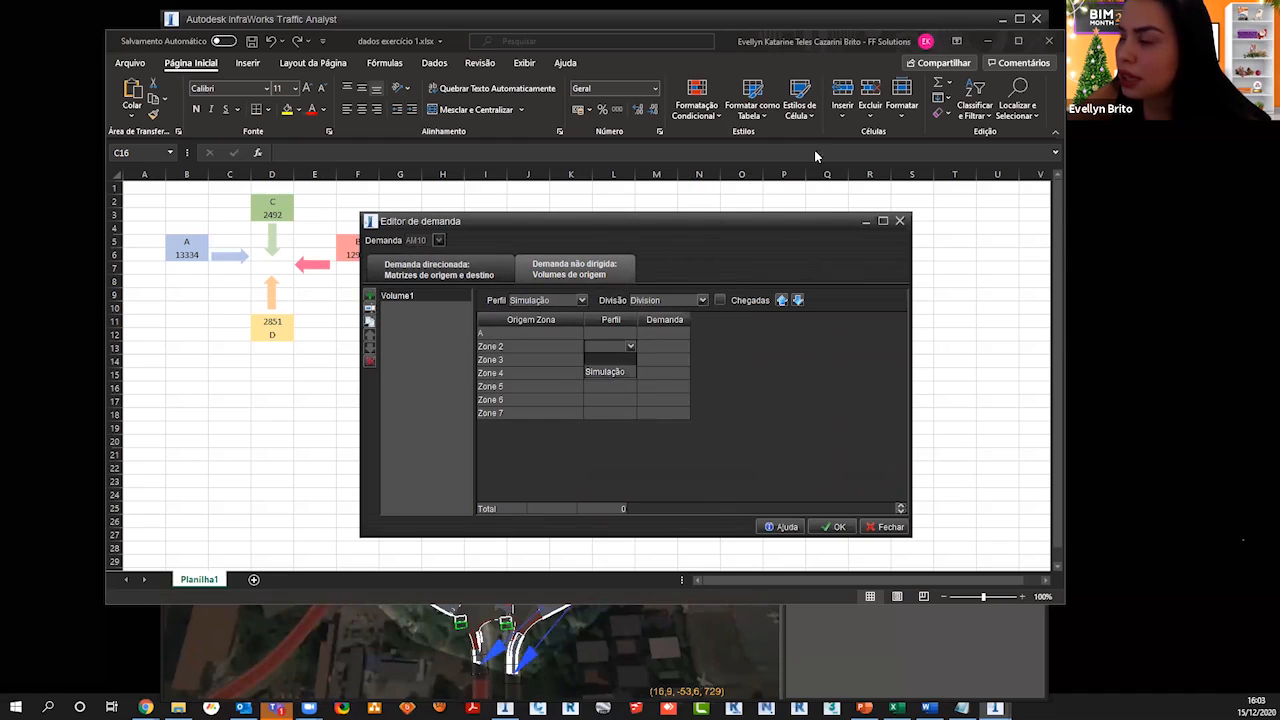
pyautogui.click(986, 42)
pyautogui.moveTo(758, 222); pyautogui.dragTo(1091, 184)
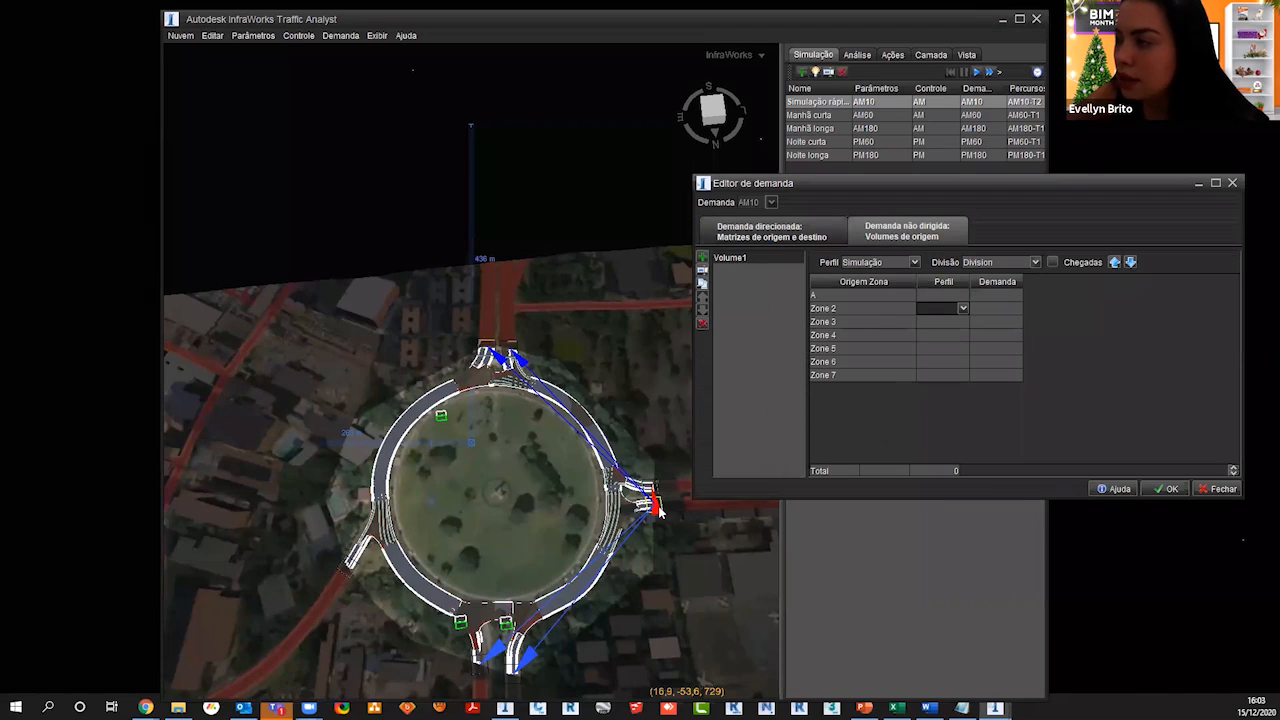
pyautogui.click(1004, 312)
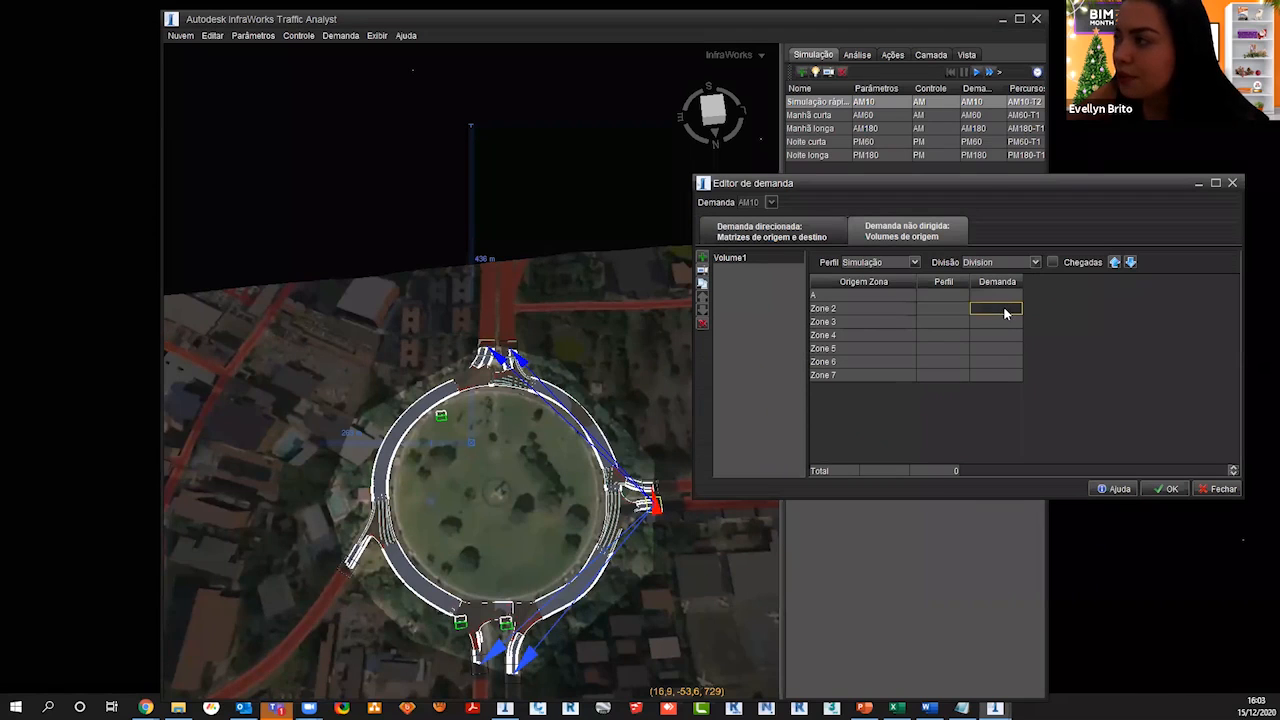
pyautogui.click(1013, 309)
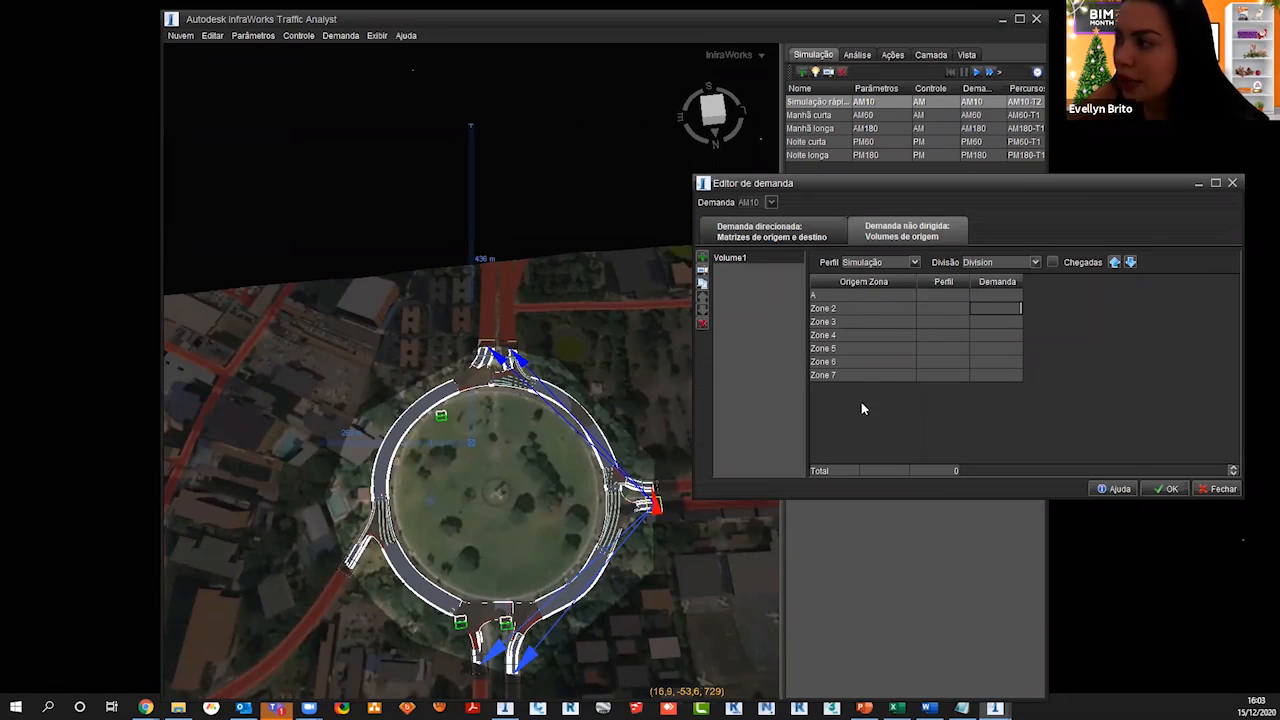
pyautogui.click(1232, 183)
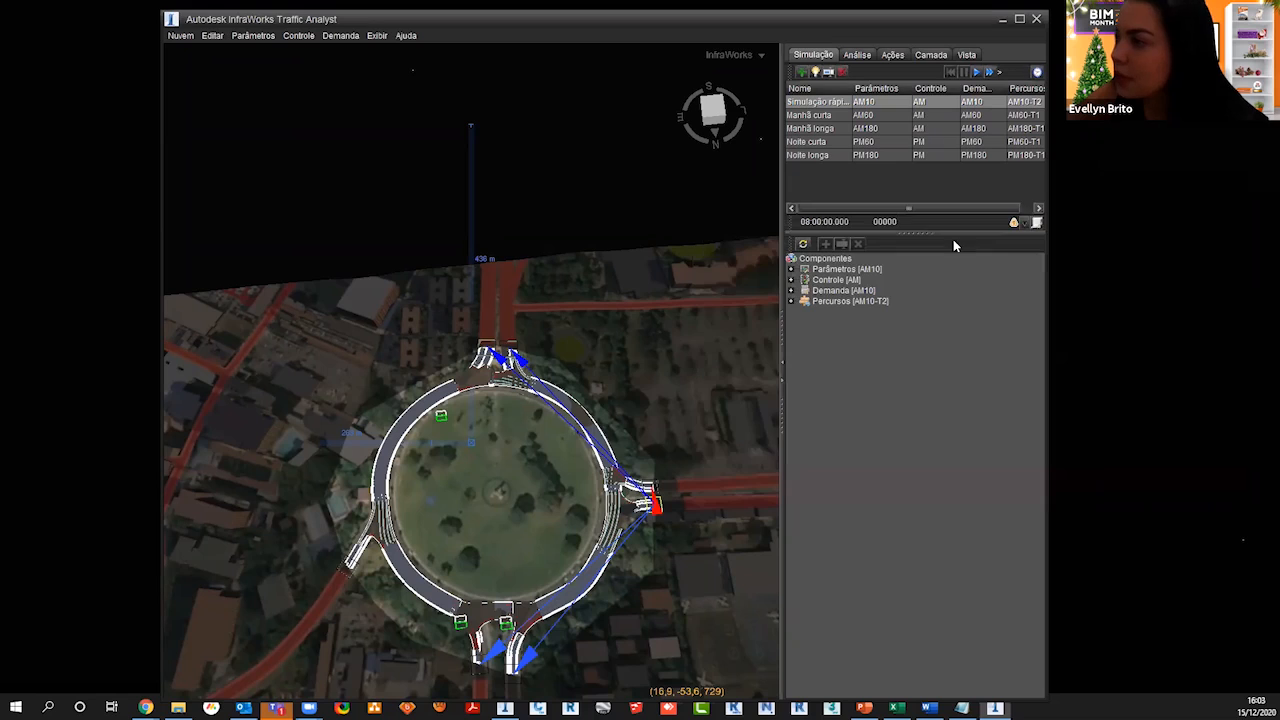
pyautogui.middleClick(664, 402)
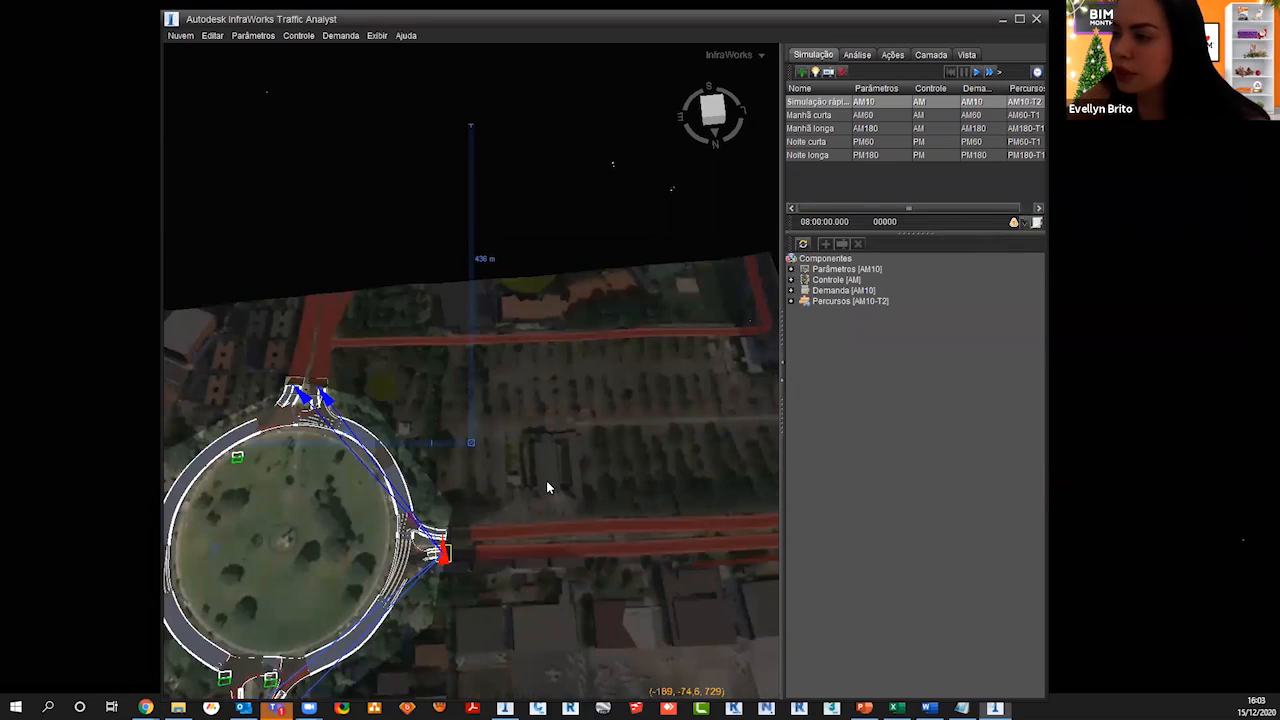
pyautogui.scroll(-4, 541, 479)
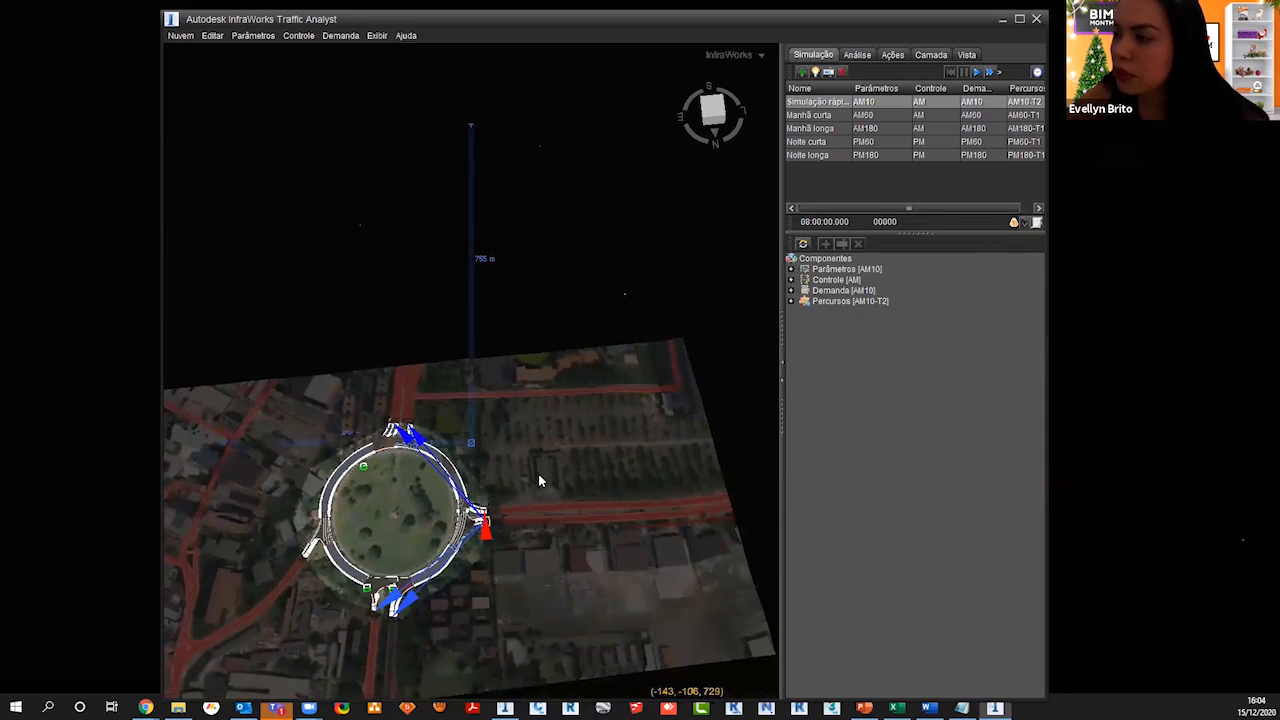
# Step: Locate Zone 5 and Zone 7 on the roundabout's approaches by selecting each one in the model
pyautogui.moveTo(495, 480)
pyautogui.mouseDown(button='middle')
pyautogui.moveTo(503, 491)
pyautogui.moveTo(482, 500)
pyautogui.mouseUp(button='middle')
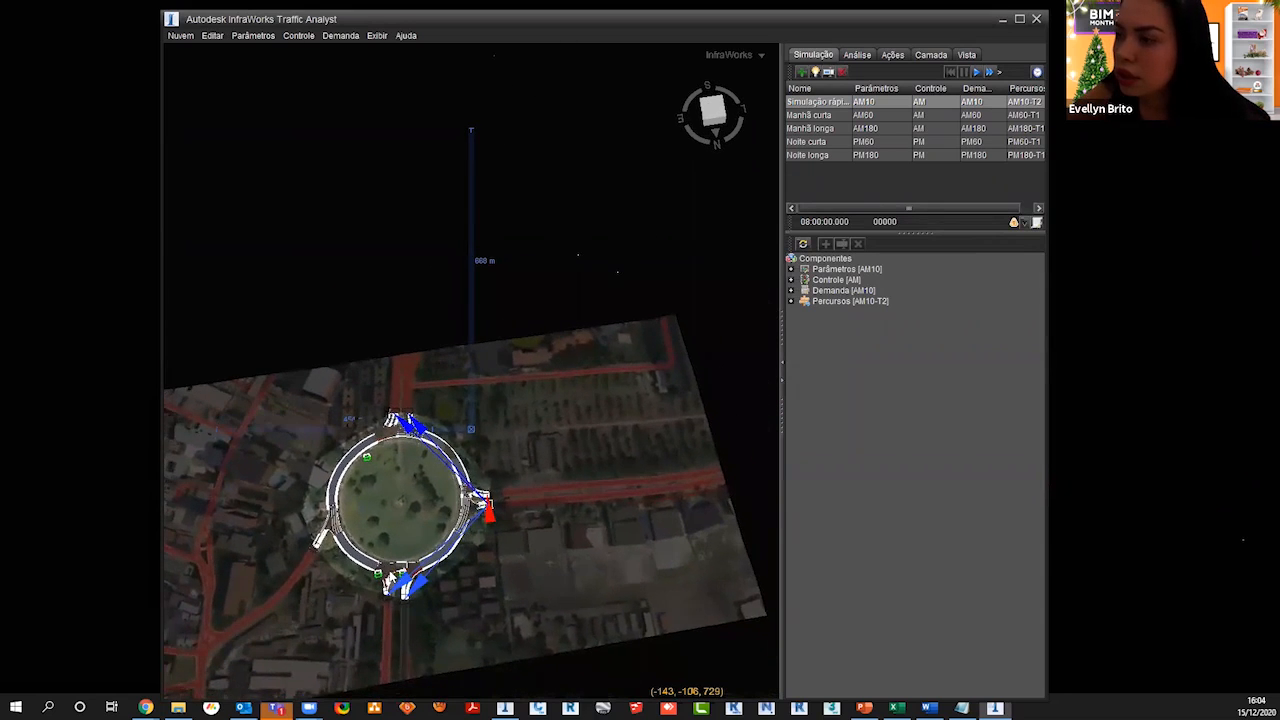
pyautogui.scroll(6, 385, 577)
pyautogui.moveTo(322, 602); pyautogui.dragTo(436, 554, button='middle')
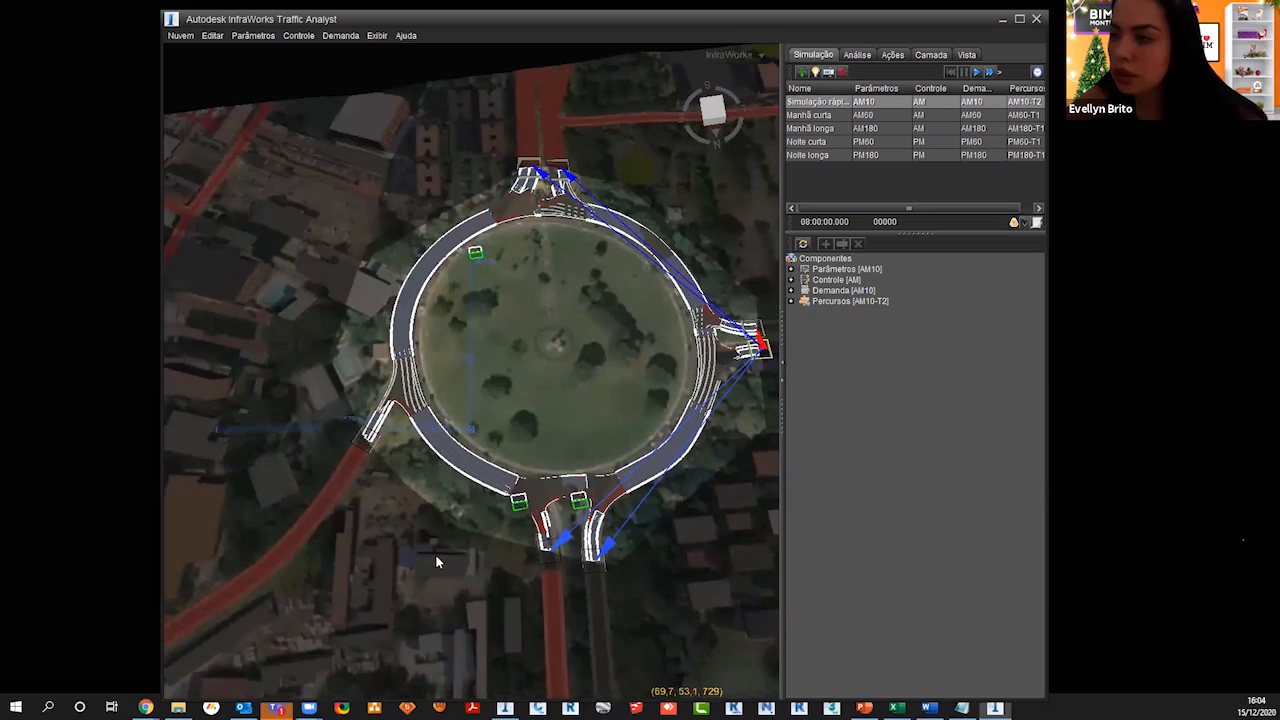
pyautogui.scroll(5, 382, 465)
pyautogui.click(378, 459)
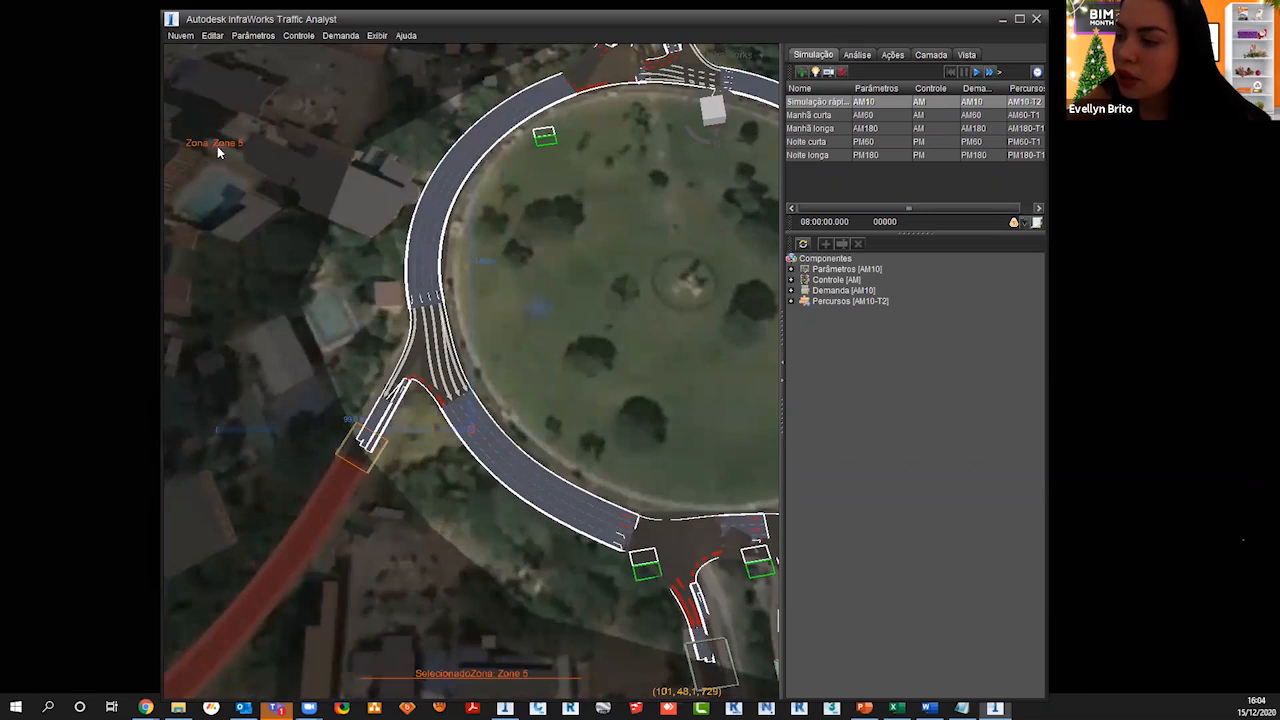
pyautogui.scroll(-4, 541, 288)
pyautogui.scroll(1, 536, 90)
pyautogui.moveTo(536, 80); pyautogui.dragTo(461, 198, button='middle')
pyautogui.click(460, 197)
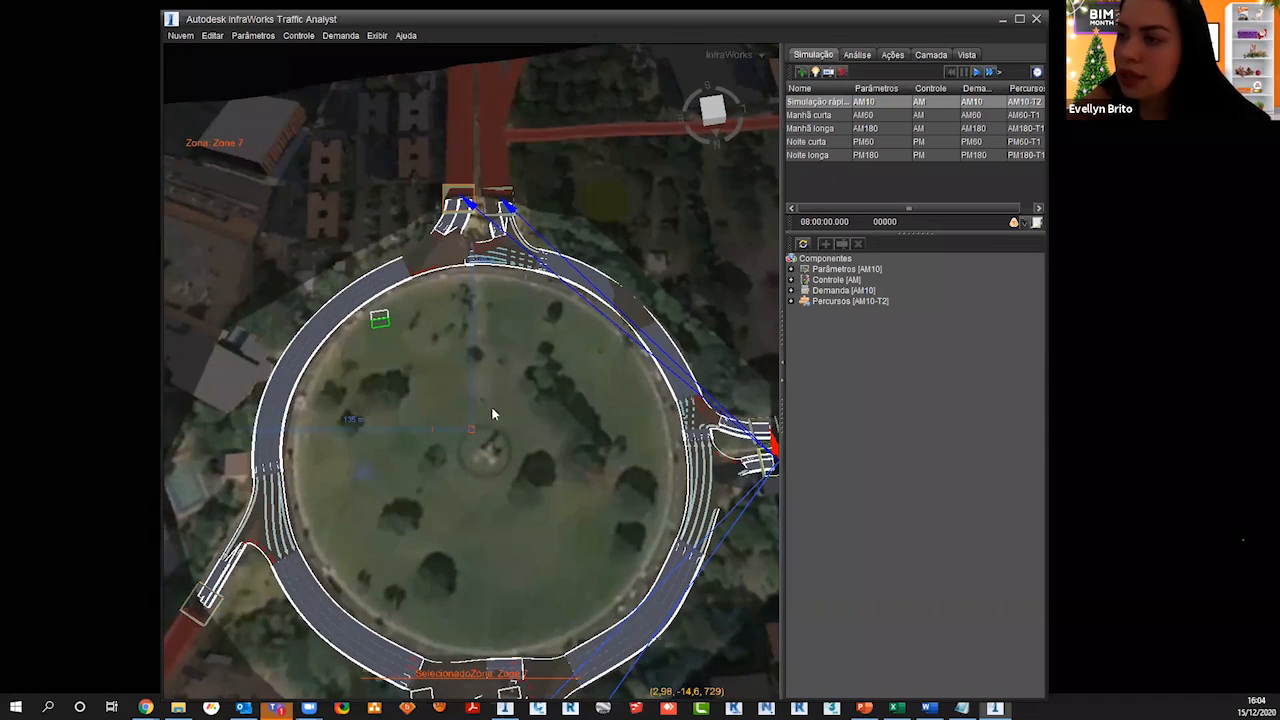
# Step: Check the rename option for Zone 7 and dismiss it without entering a new name
pyautogui.scroll(-3, 491, 410)
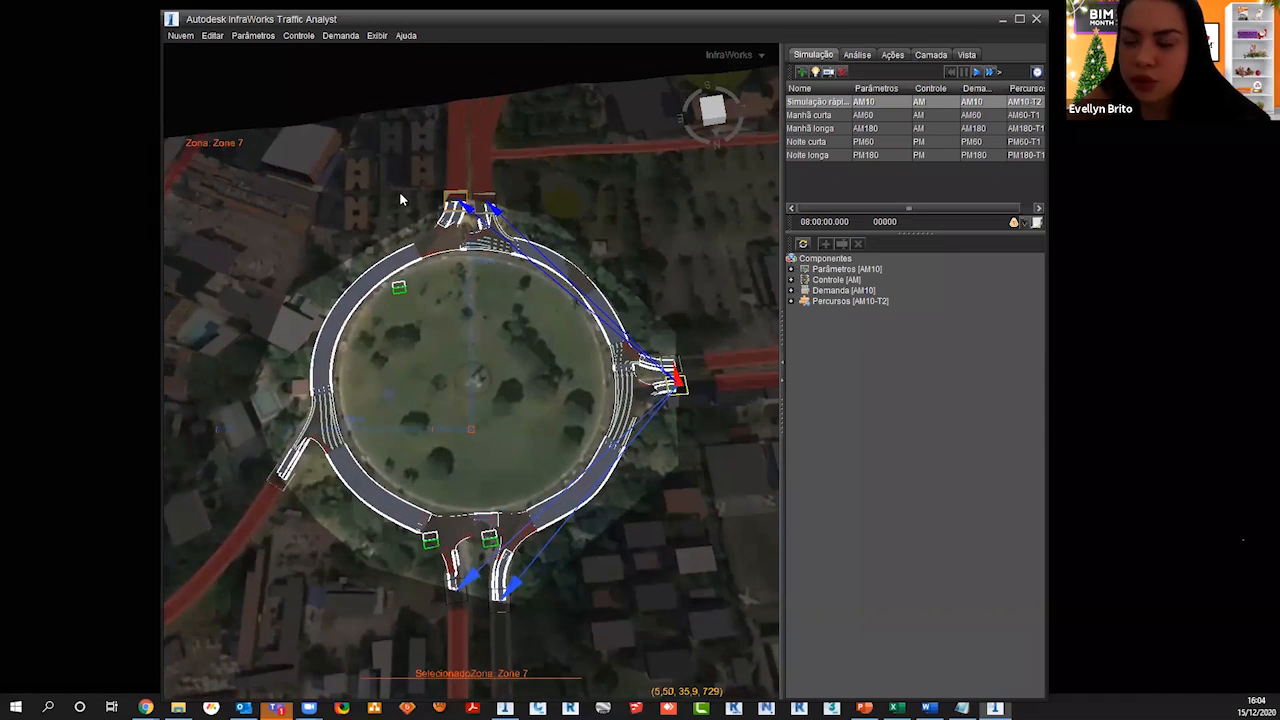
pyautogui.rightClick(453, 204)
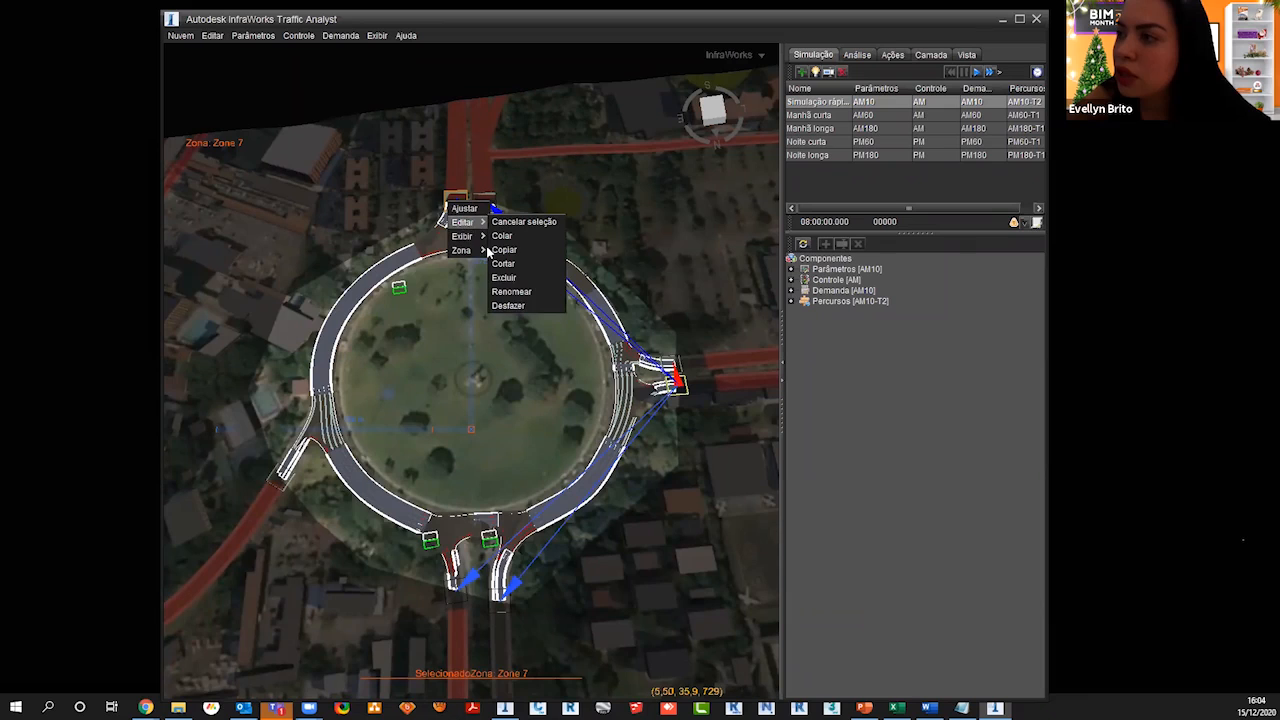
pyautogui.moveTo(486, 218)
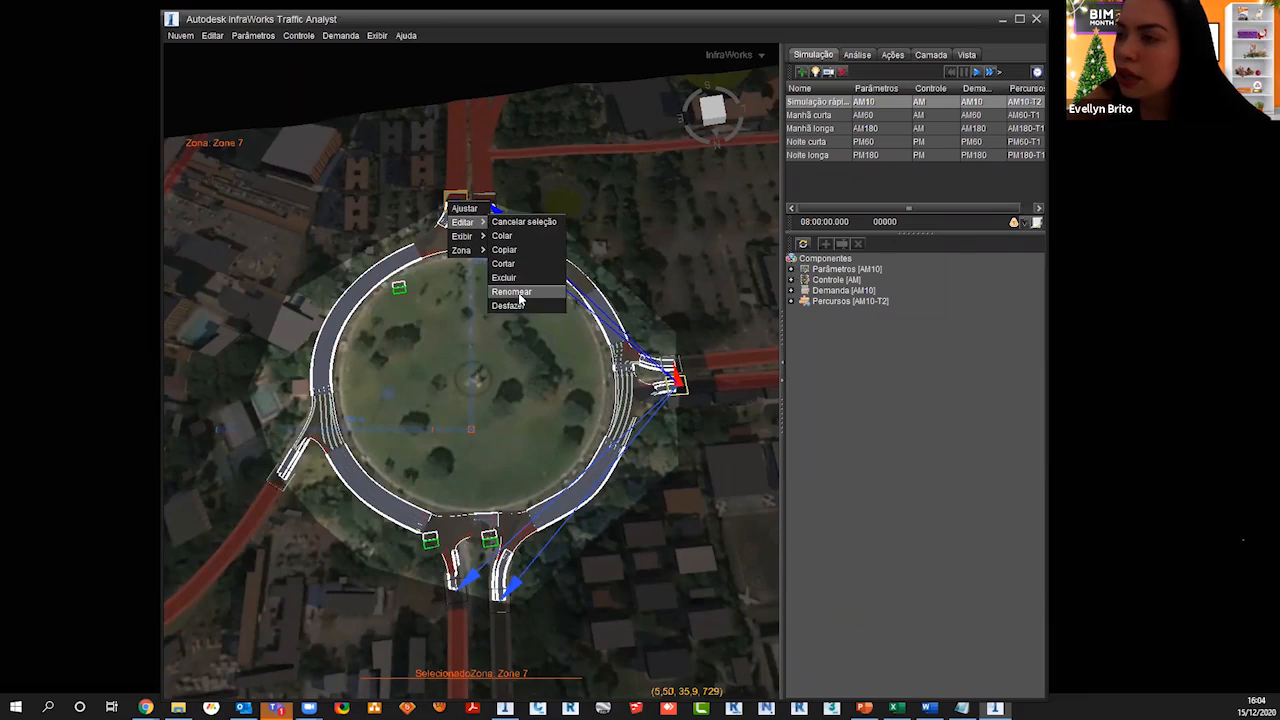
pyautogui.click(518, 292)
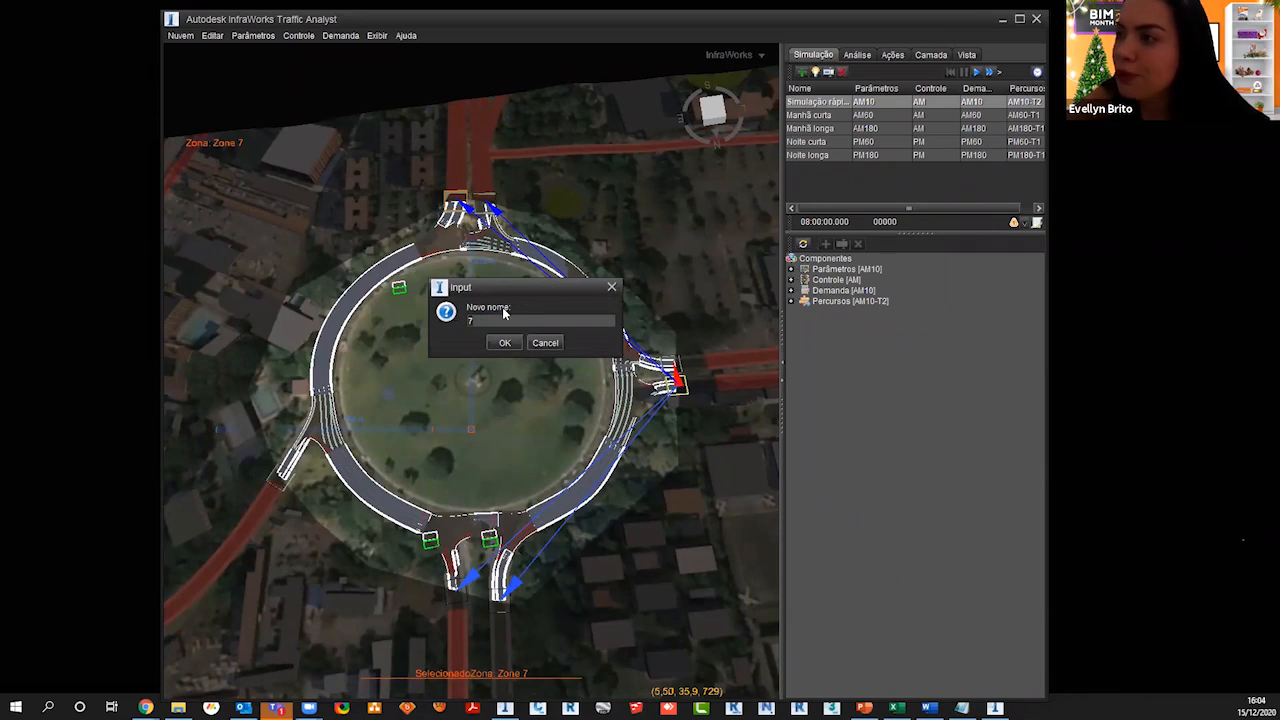
pyautogui.click(612, 288)
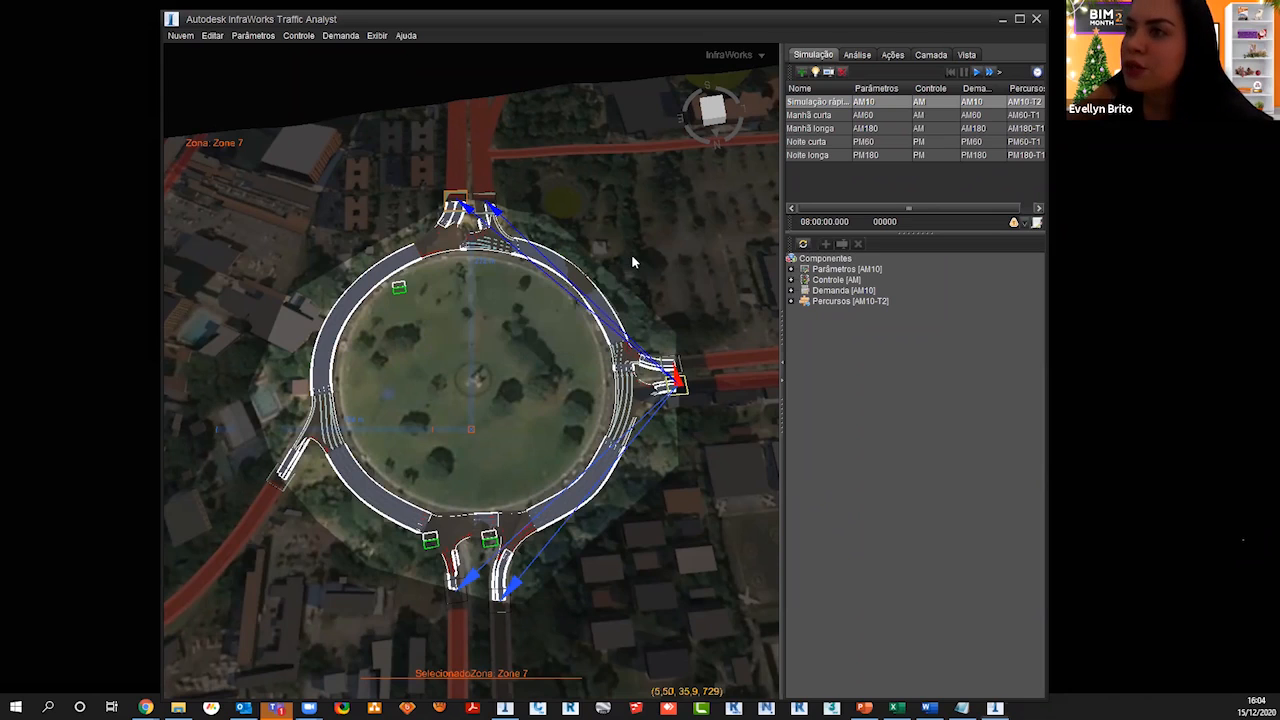
# Step: Review the AM10 origin-destination matrix under Demanda direcionada and close the demand editor
pyautogui.click(340, 35)
pyautogui.click(345, 81)
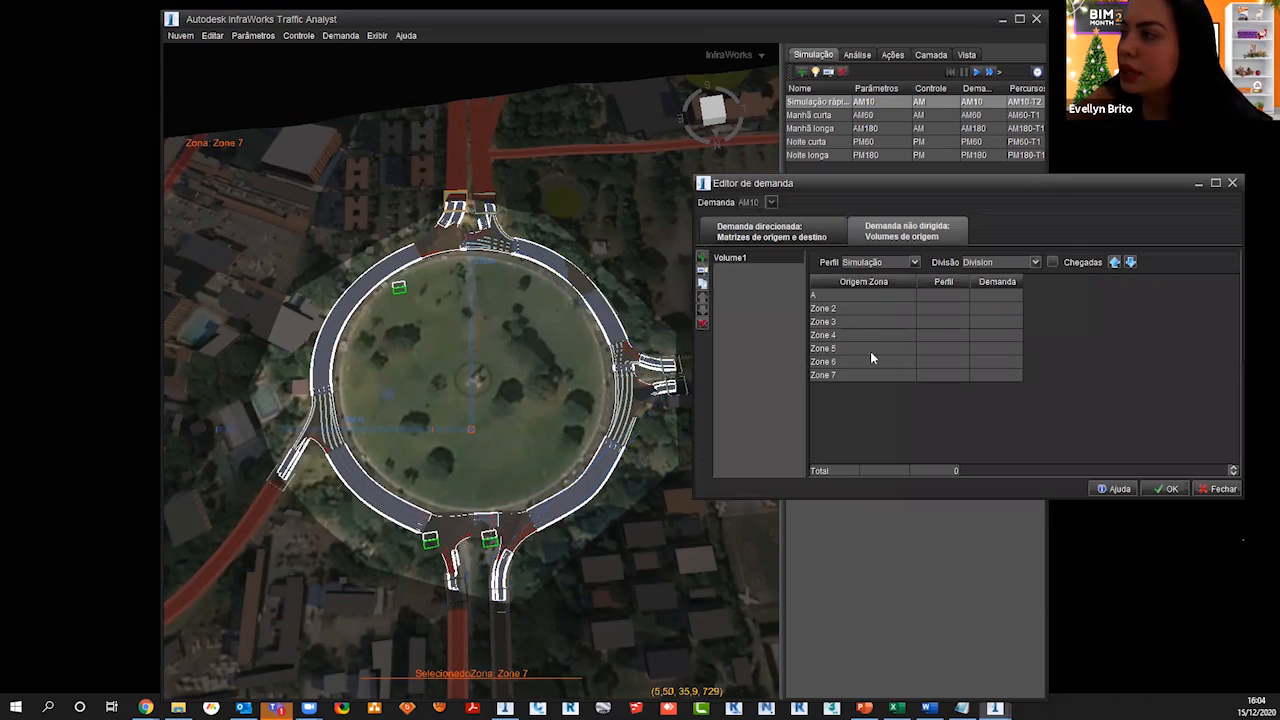
pyautogui.click(783, 231)
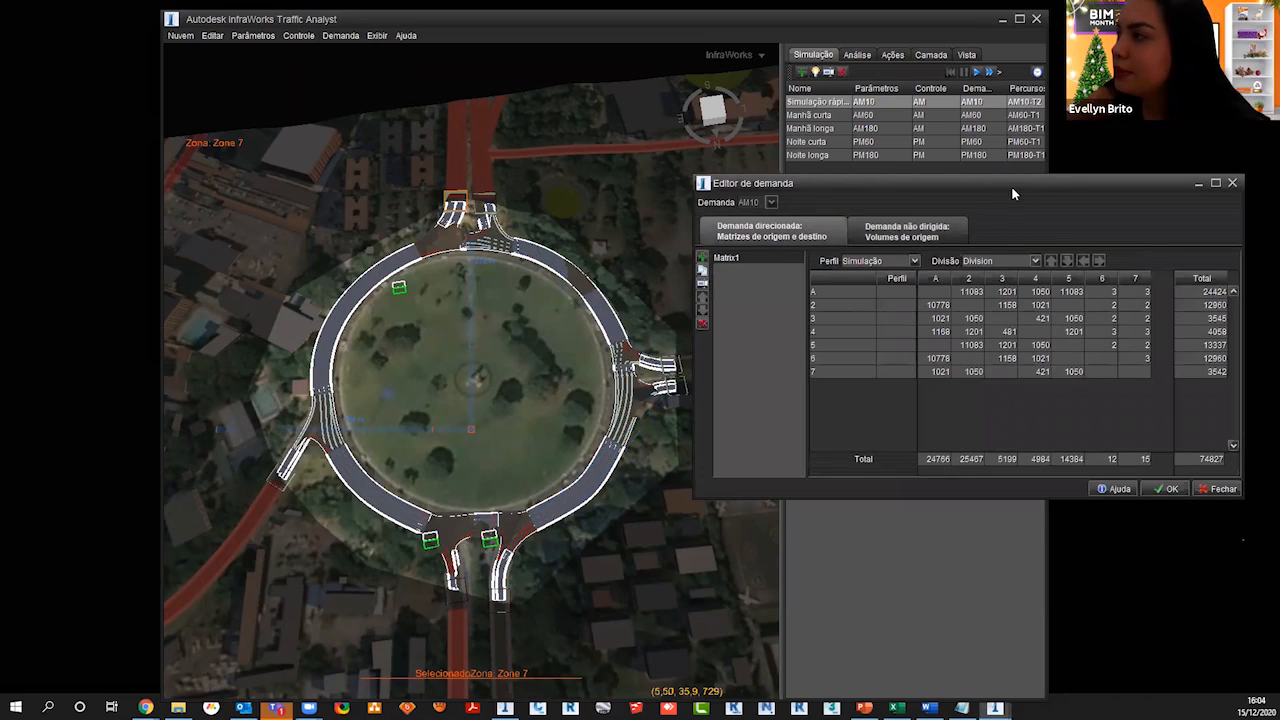
pyautogui.moveTo(1011, 186); pyautogui.dragTo(852, 218)
pyautogui.click(1073, 216)
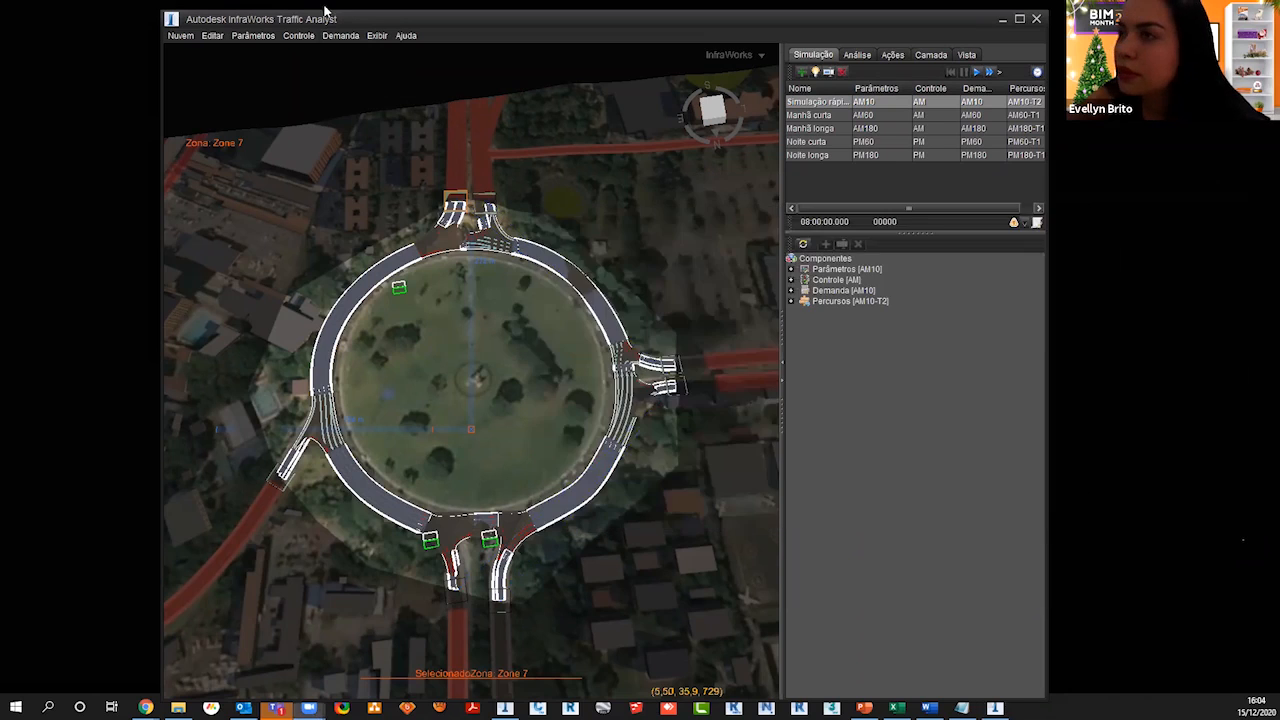
# Step: Open the Conteúdo display settings and enlarge the window to view all pedestrian columns
pyautogui.click(376, 35)
pyautogui.click(378, 36)
pyautogui.click(380, 39)
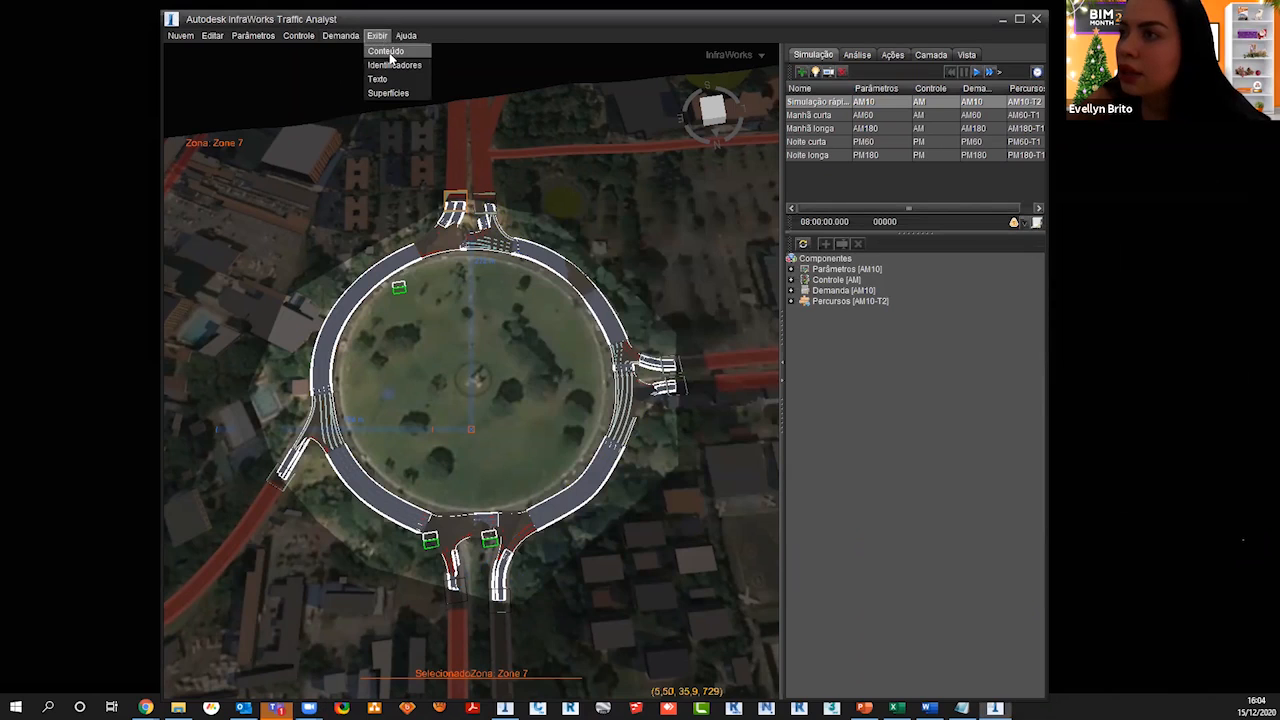
pyautogui.click(389, 54)
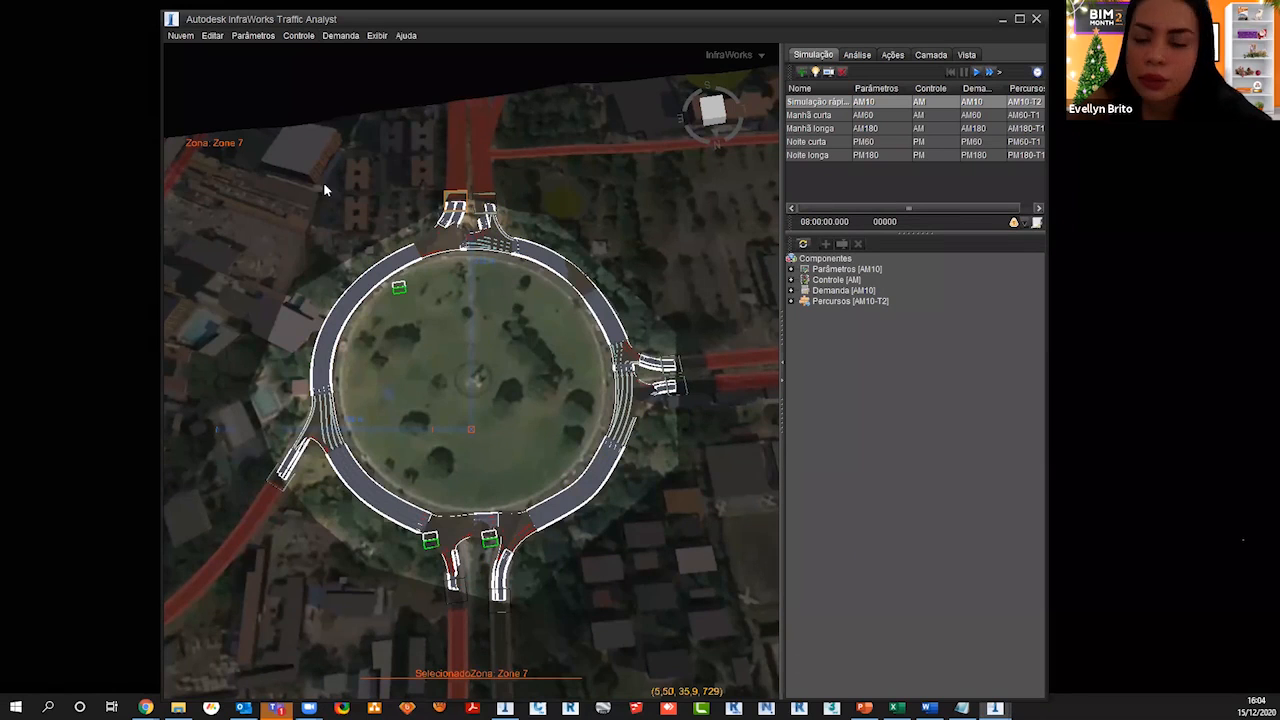
pyautogui.moveTo(615, 205); pyautogui.dragTo(540, 177)
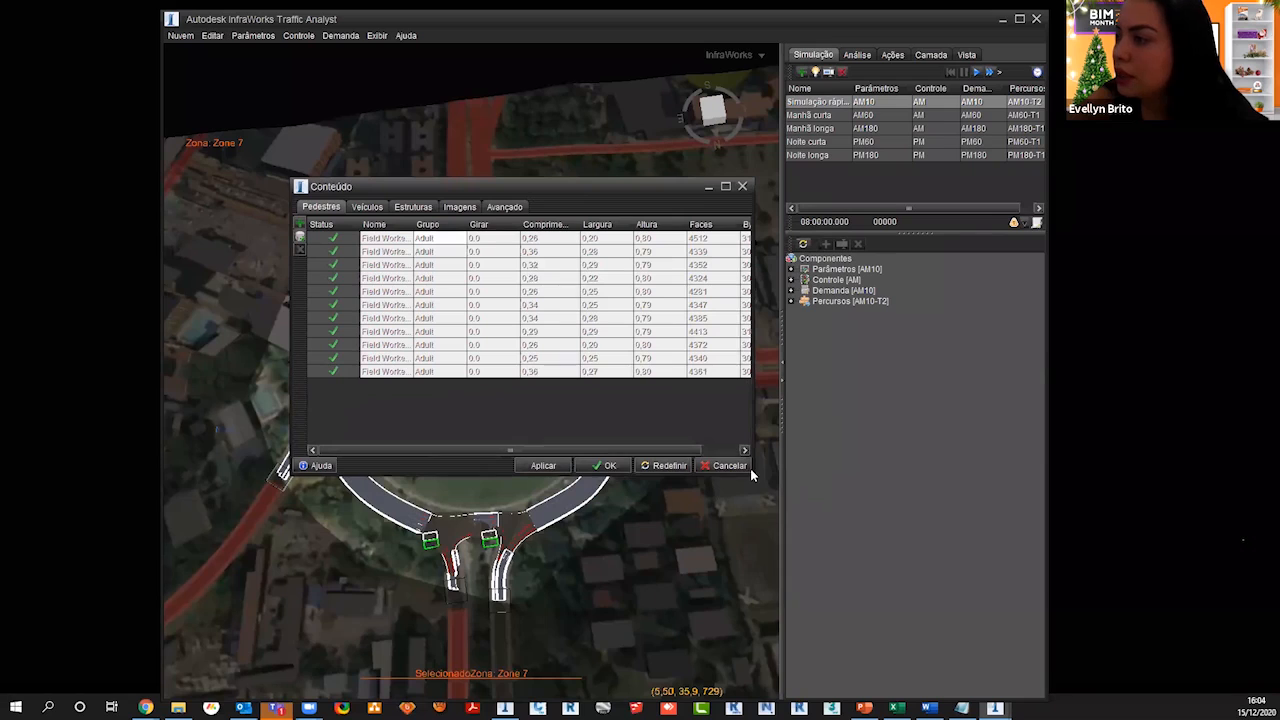
pyautogui.moveTo(753, 472); pyautogui.dragTo(933, 583)
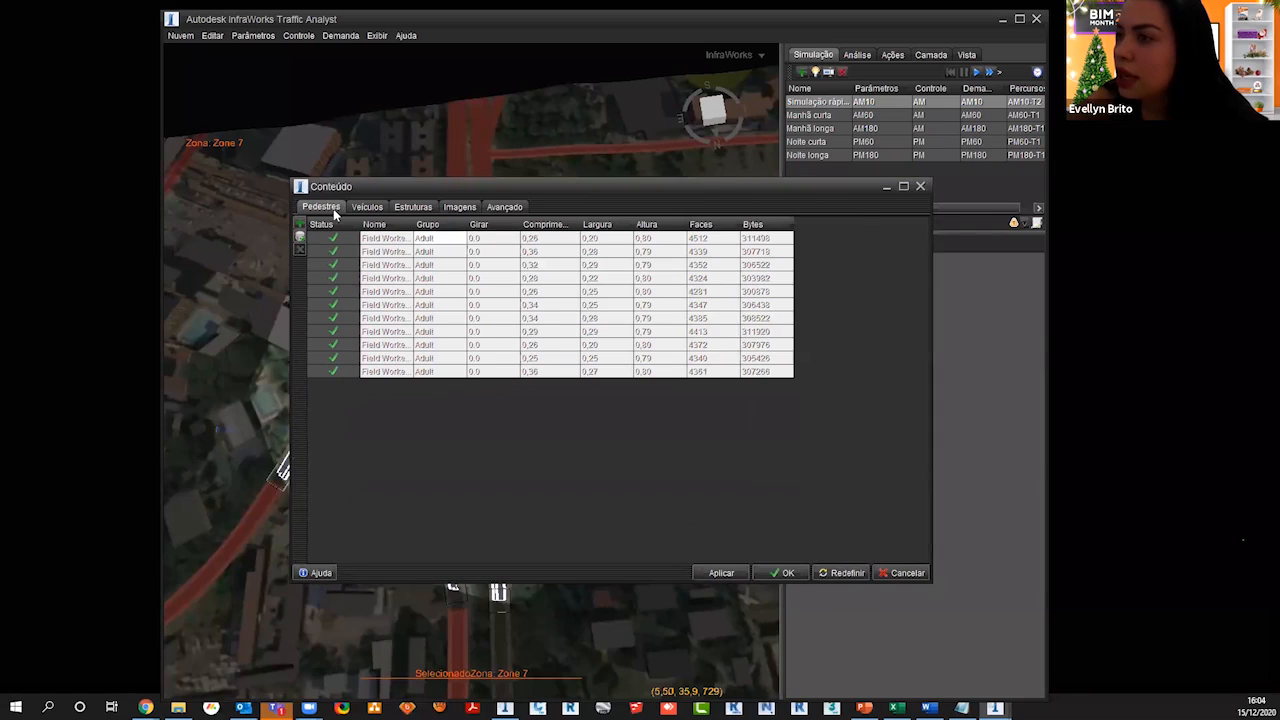
# Step: Browse the People class of shapes available for pedestrians and cancel without adding any
pyautogui.click(300, 229)
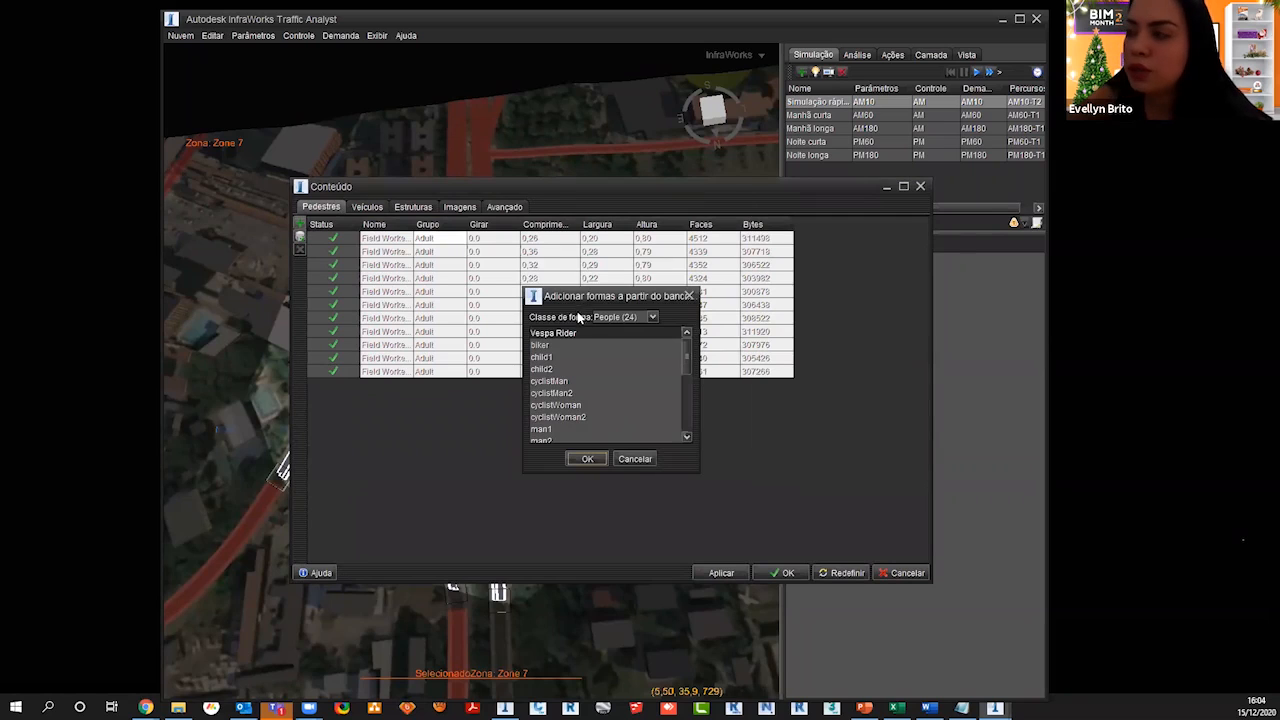
pyautogui.click(652, 318)
pyautogui.click(652, 318)
pyautogui.click(560, 346)
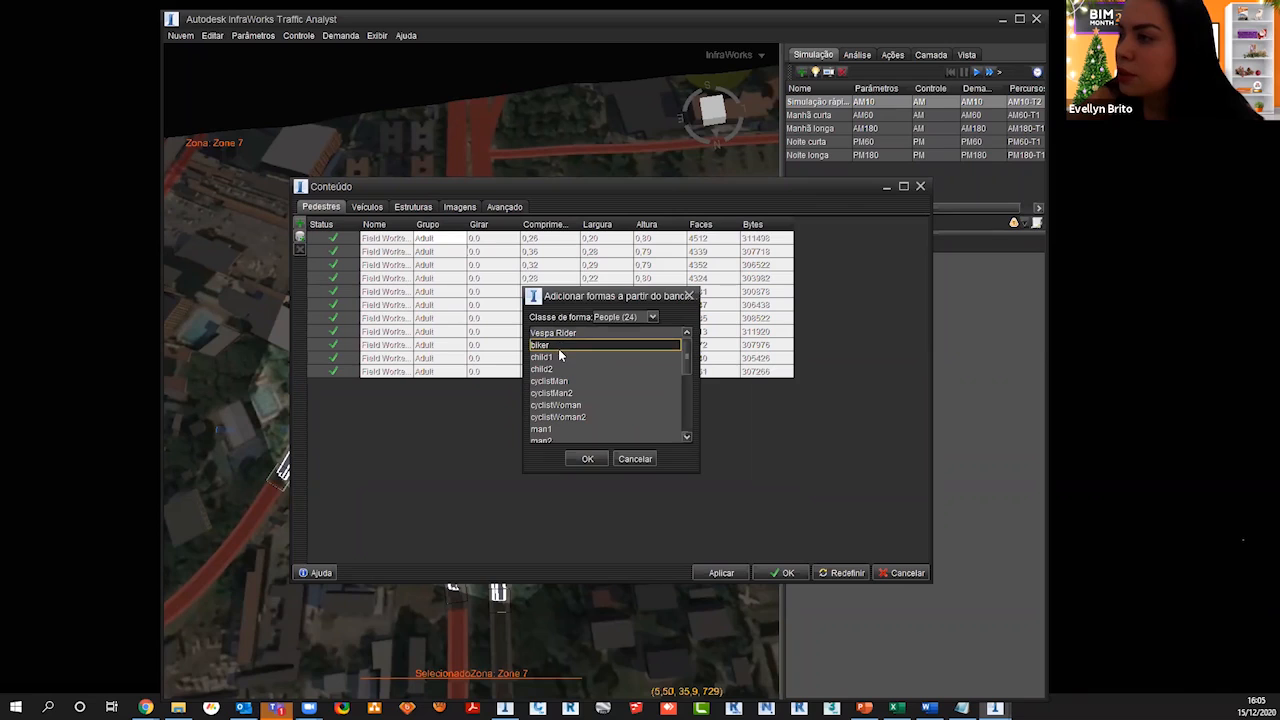
pyautogui.scroll(-4, 613, 391)
pyautogui.scroll(-2, 590, 385)
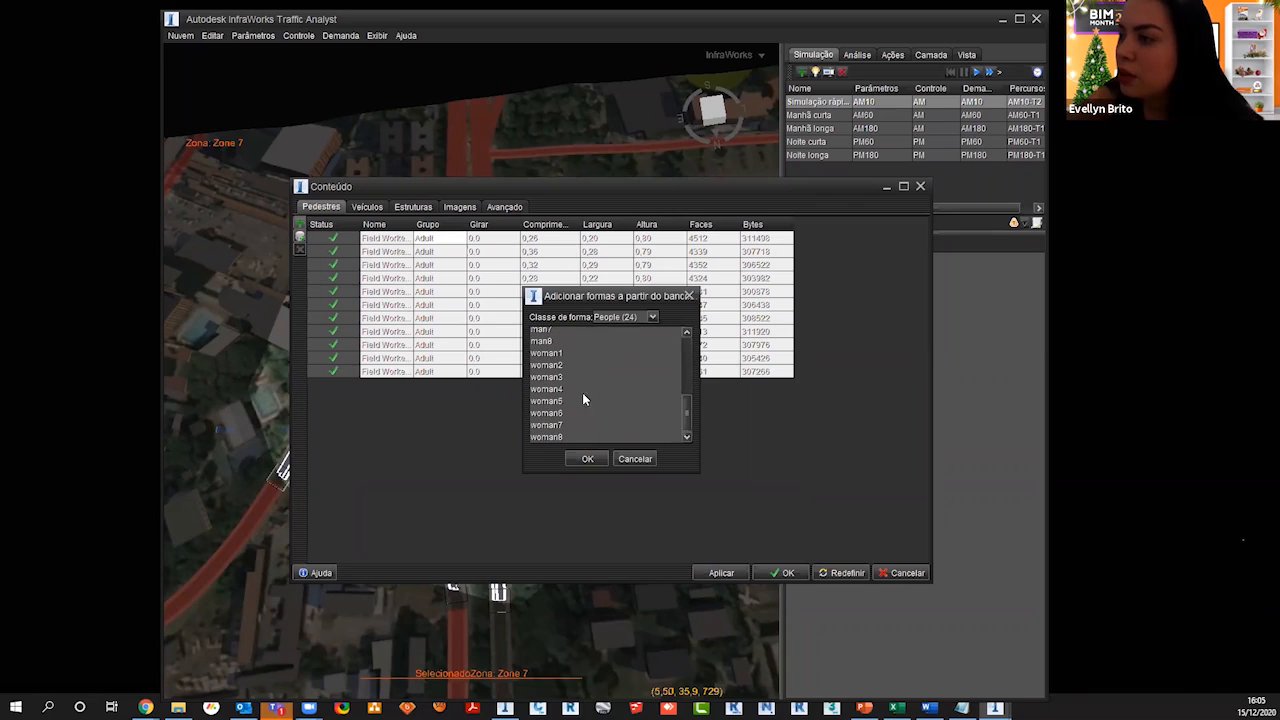
pyautogui.click(634, 459)
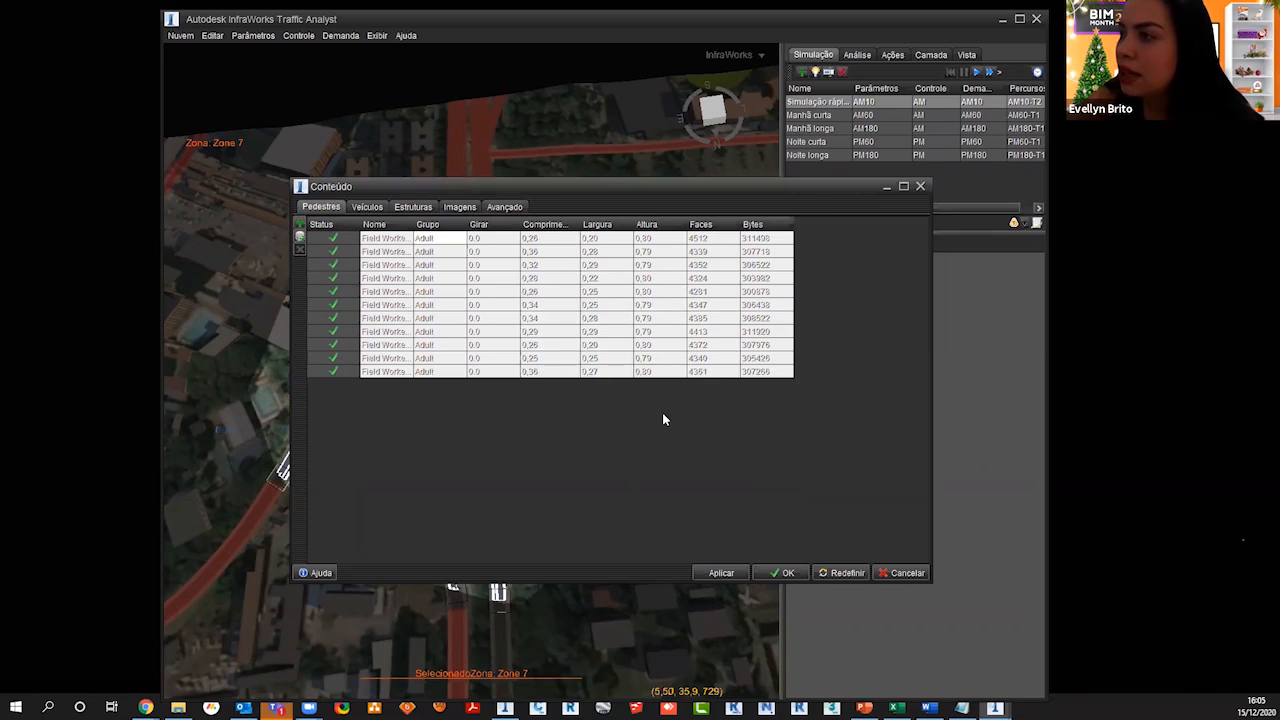
# Step: Inspect the second Field Worker pedestrian's materials and look through the list of vehicle models
pyautogui.click(410, 251)
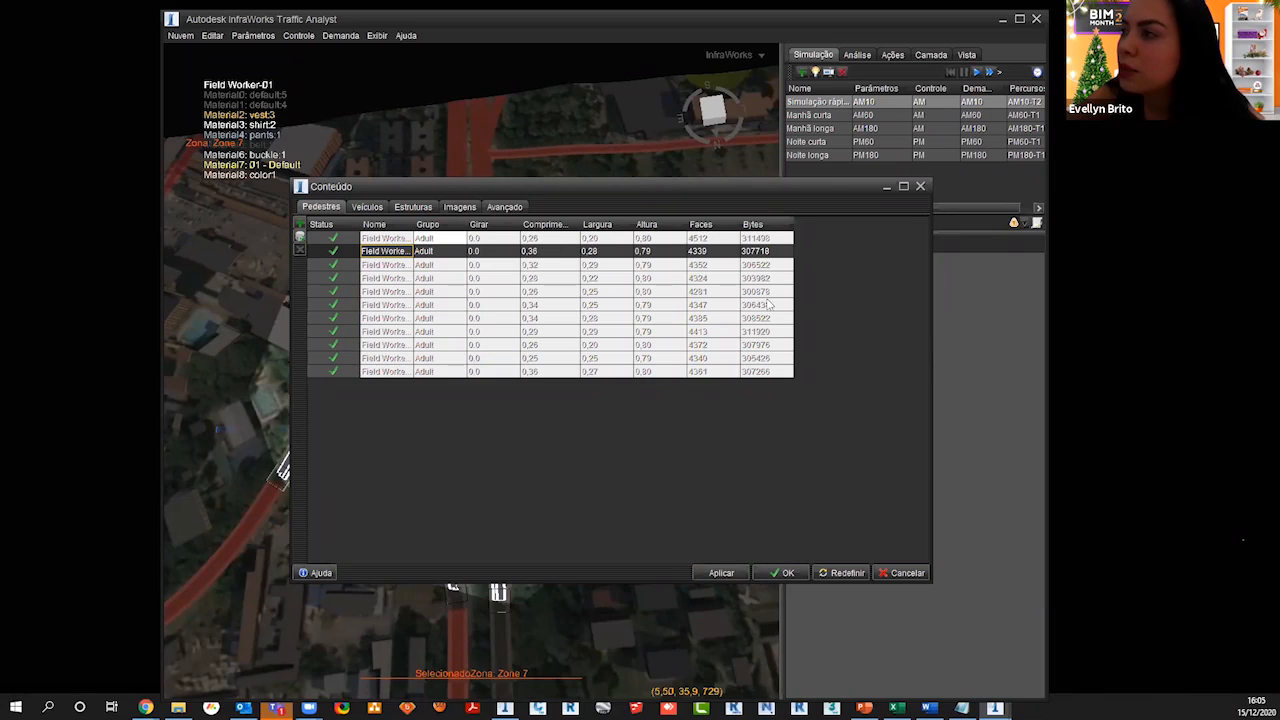
pyautogui.click(377, 206)
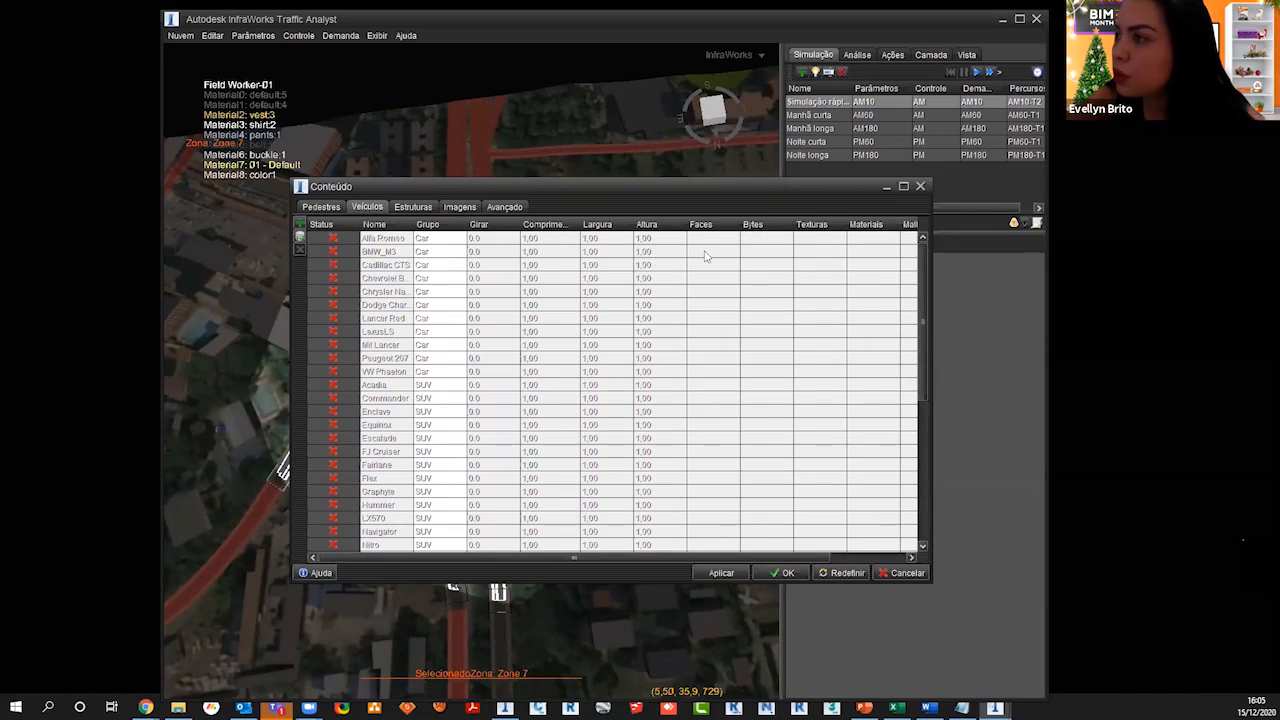
pyautogui.scroll(-7, 449, 327)
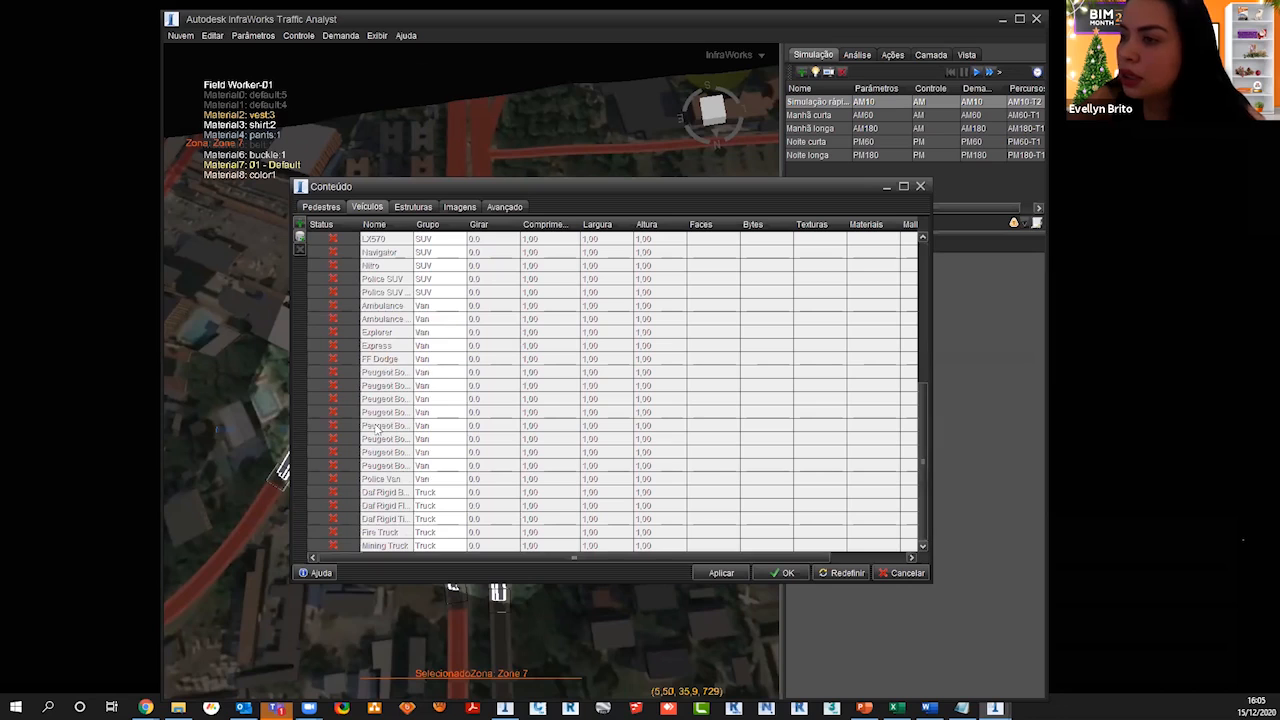
pyautogui.scroll(7, 382, 484)
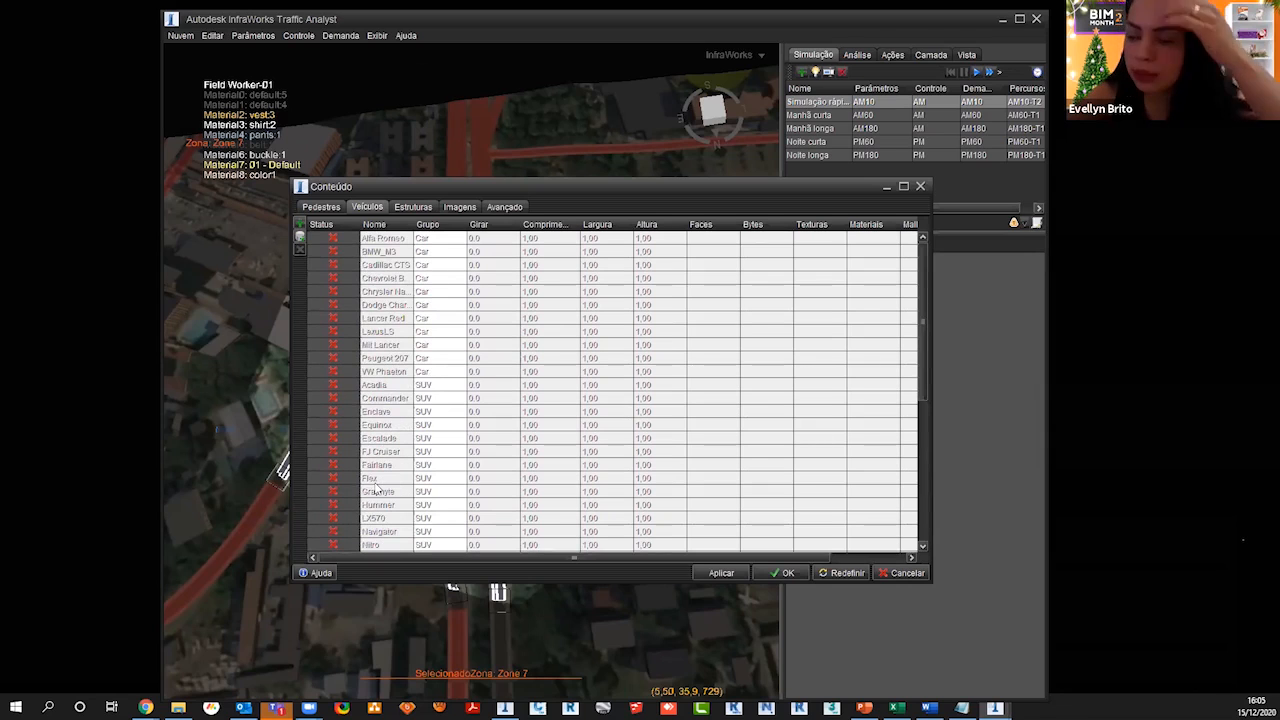
# Step: Examine the Estruturas, Imagens and Avançado content settings, and close the Conteúdo window
pyautogui.click(411, 207)
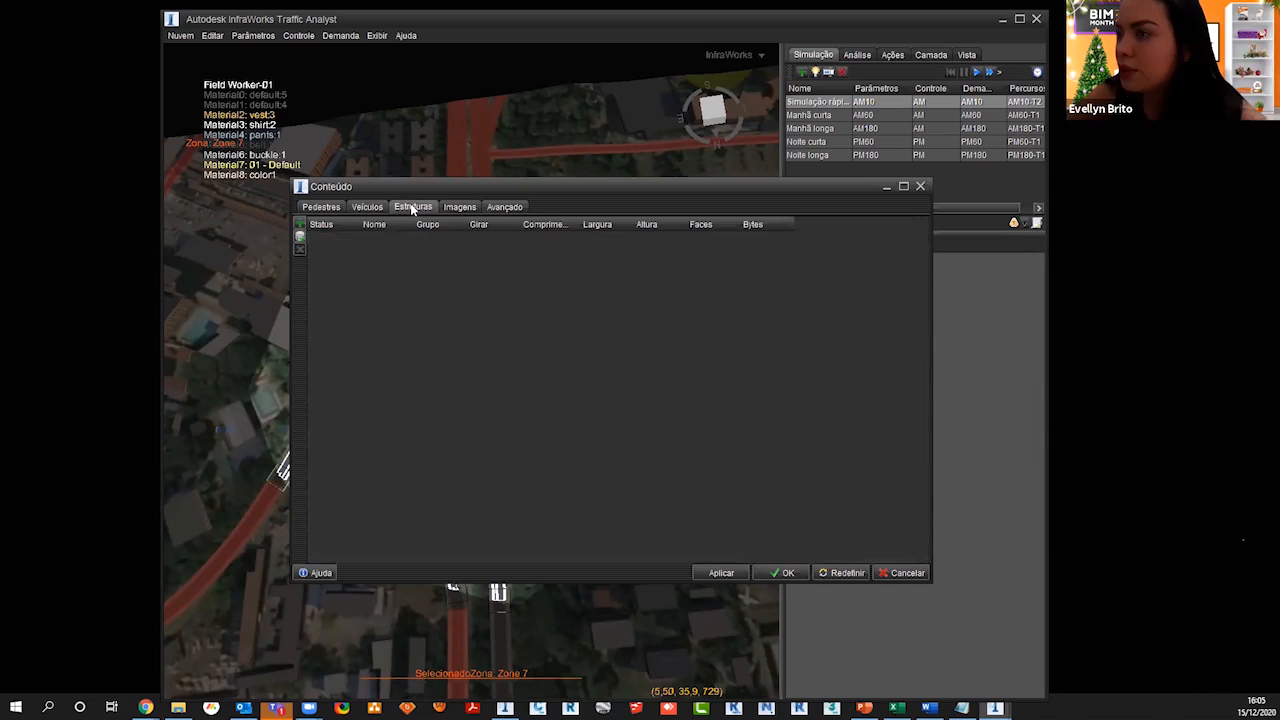
pyautogui.click(299, 229)
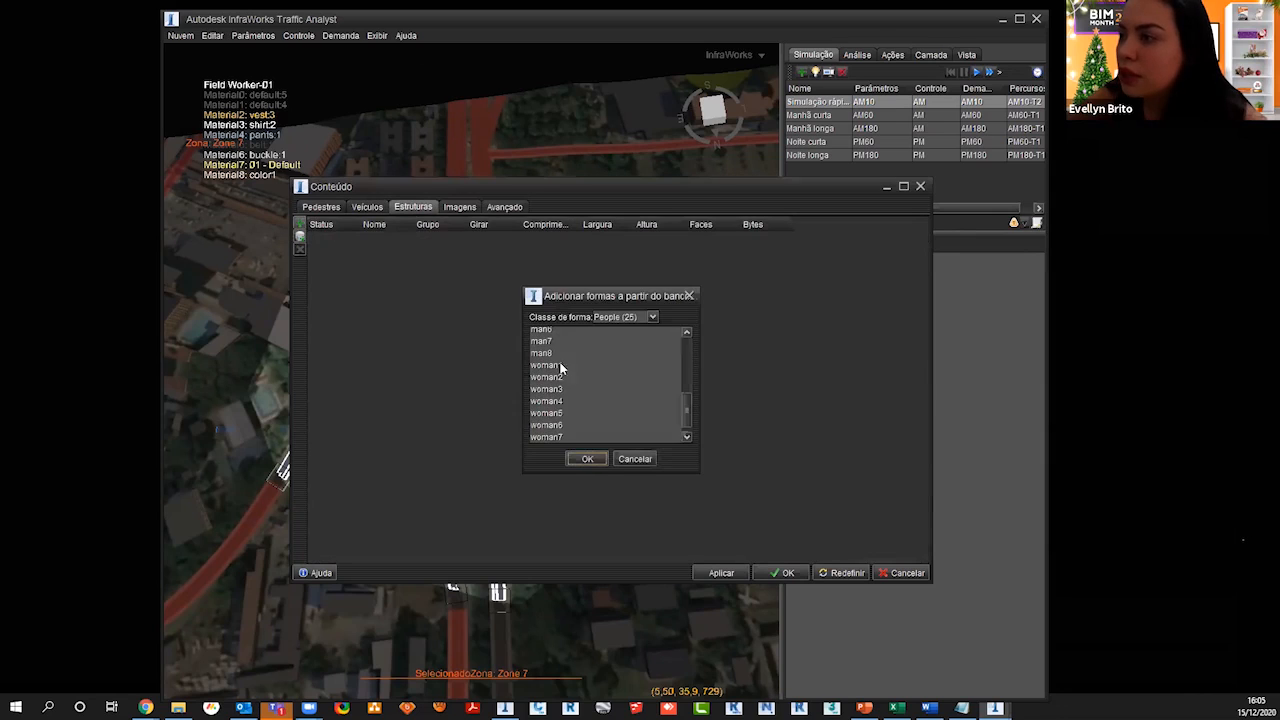
pyautogui.click(689, 296)
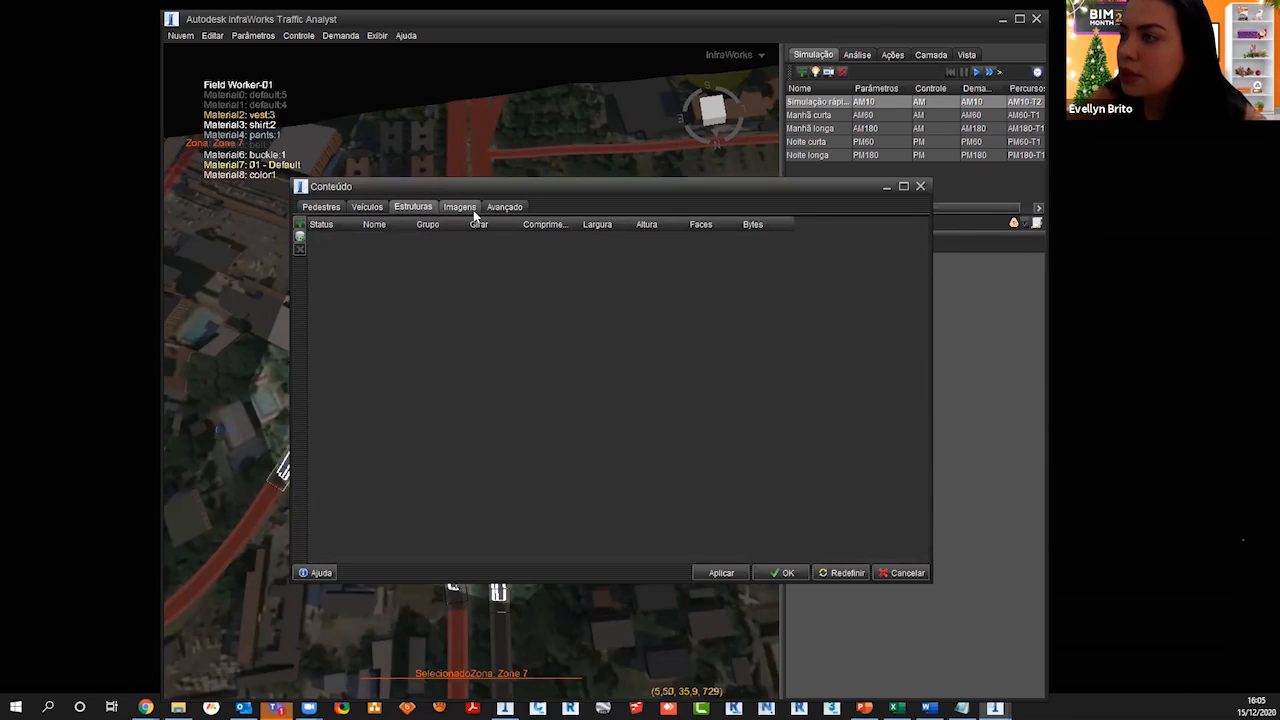
pyautogui.click(473, 210)
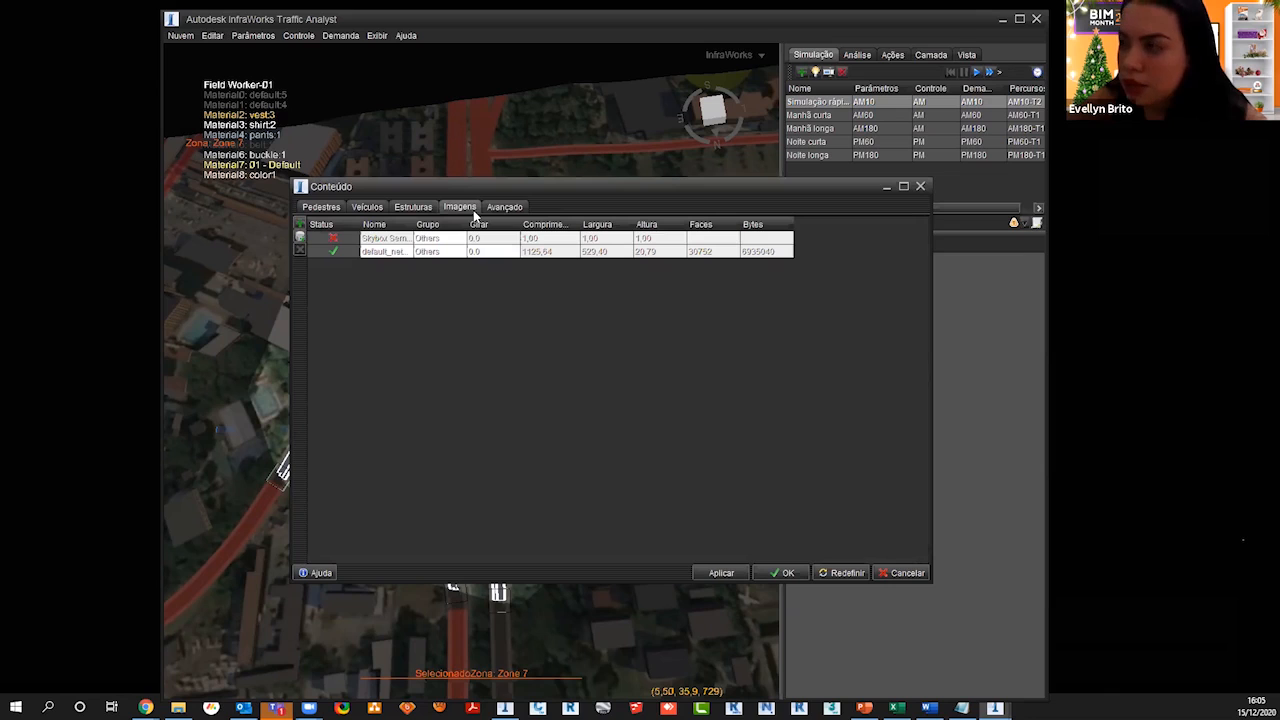
pyautogui.click(503, 207)
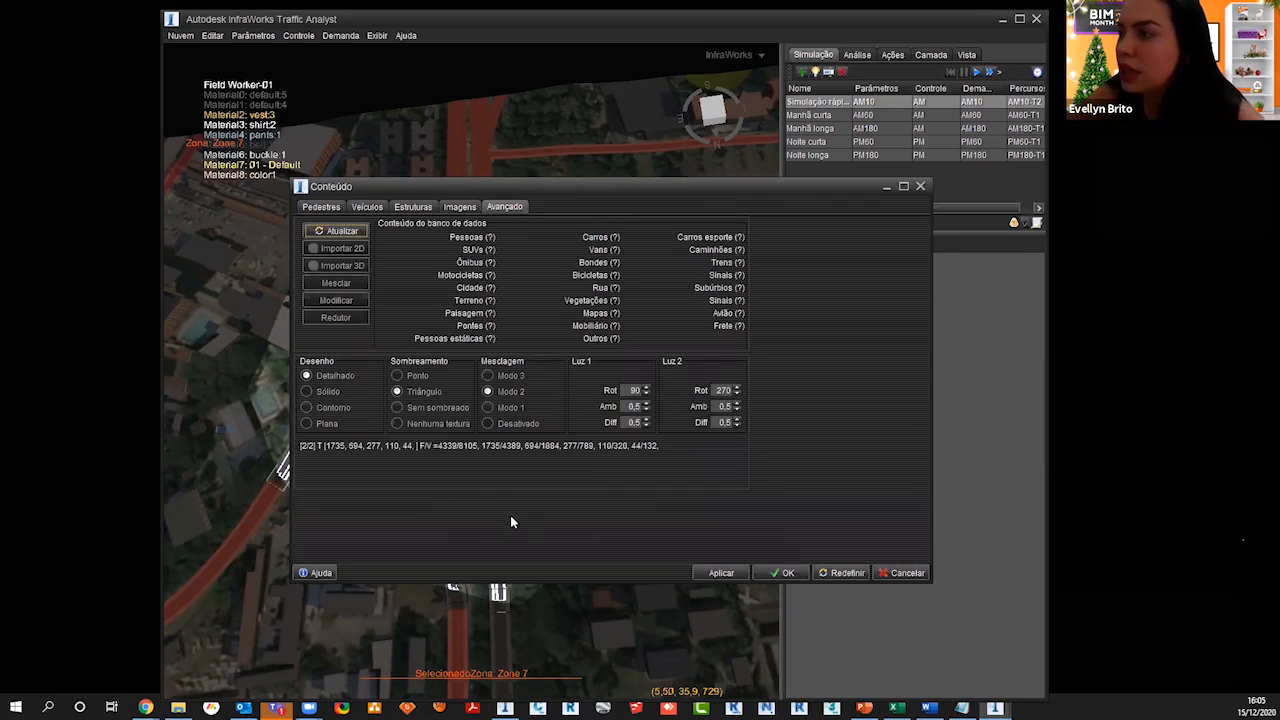
pyautogui.click(920, 186)
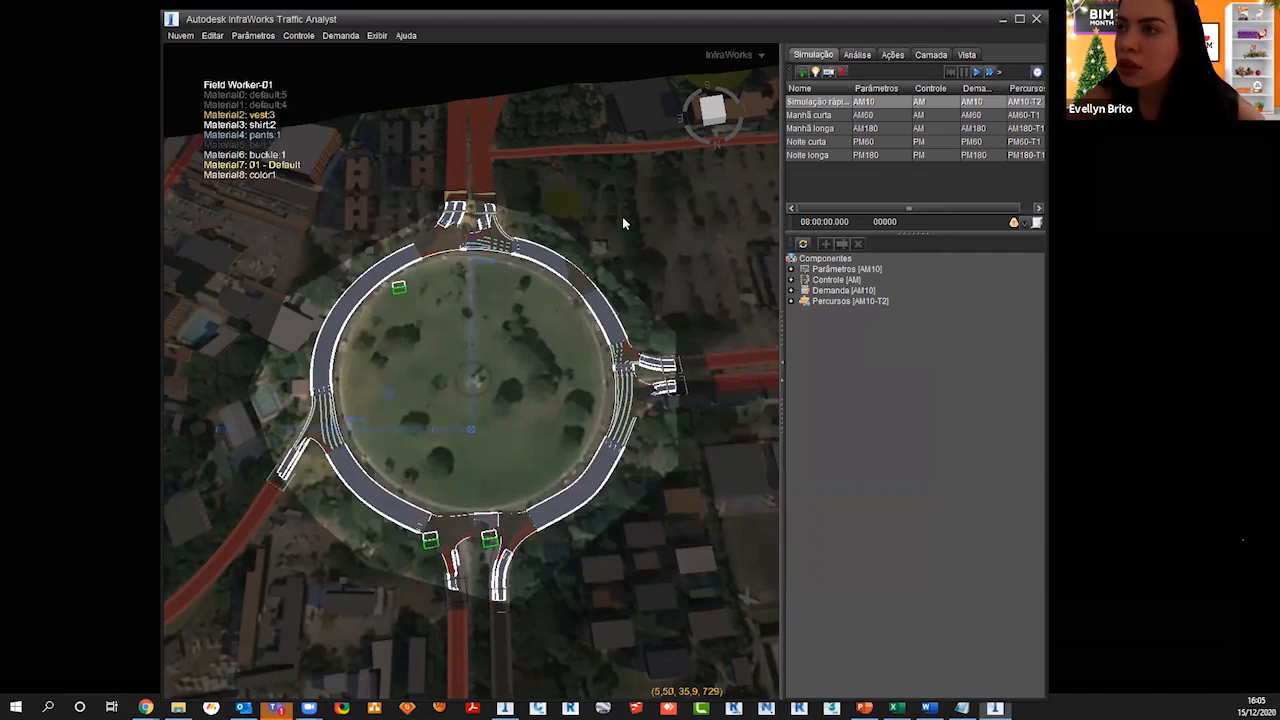
# Step: Add an agent identifier in Agente Identificadores and examine its annotation, origin, destination and Frota options
pyautogui.click(377, 35)
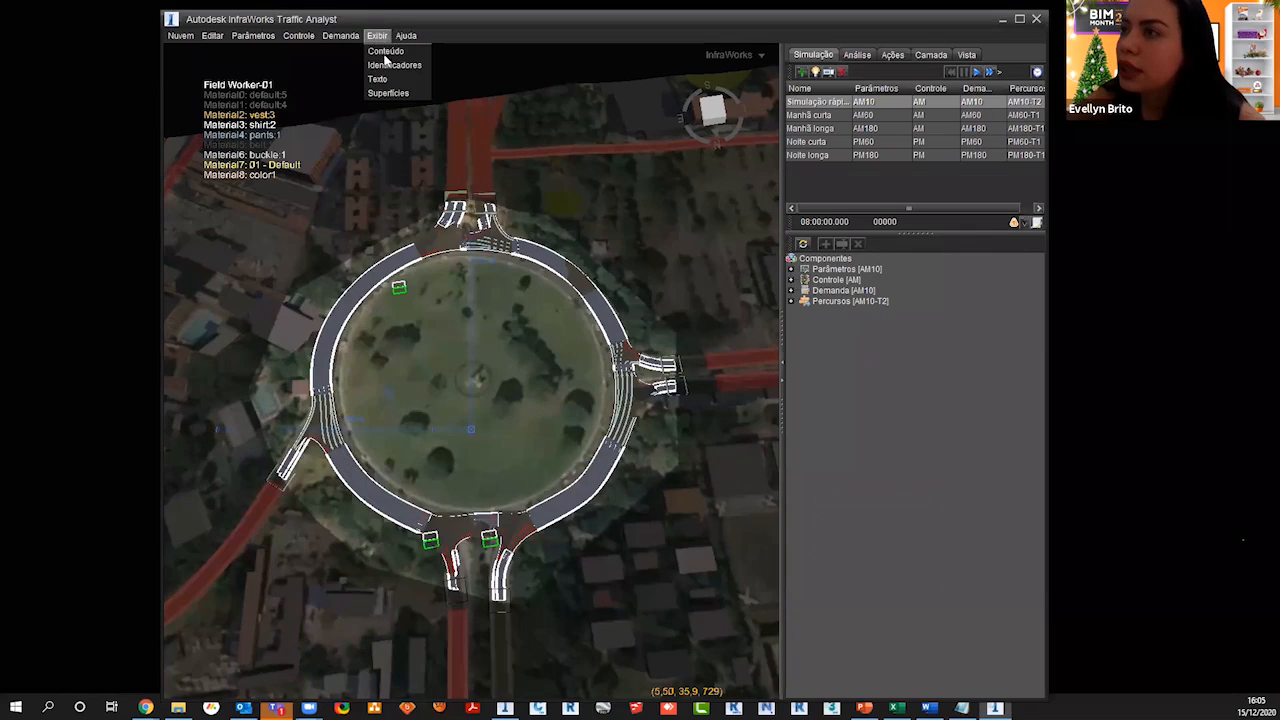
pyautogui.click(388, 72)
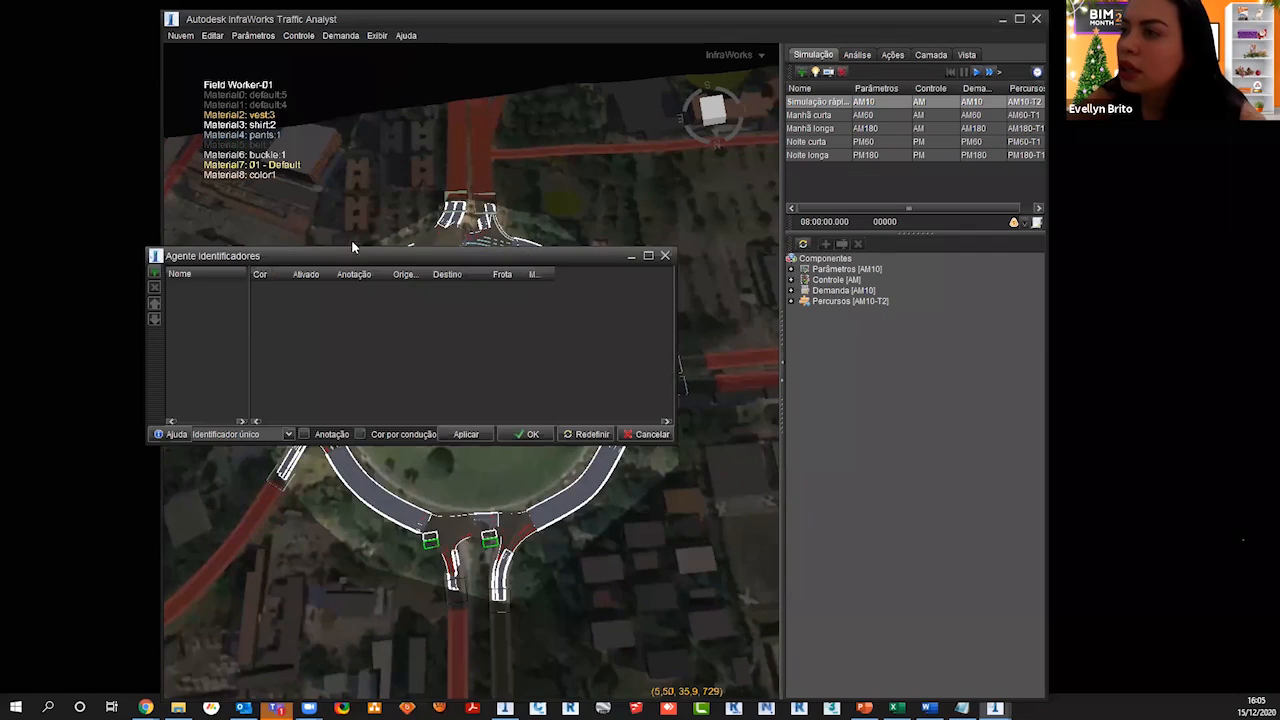
pyautogui.click(154, 272)
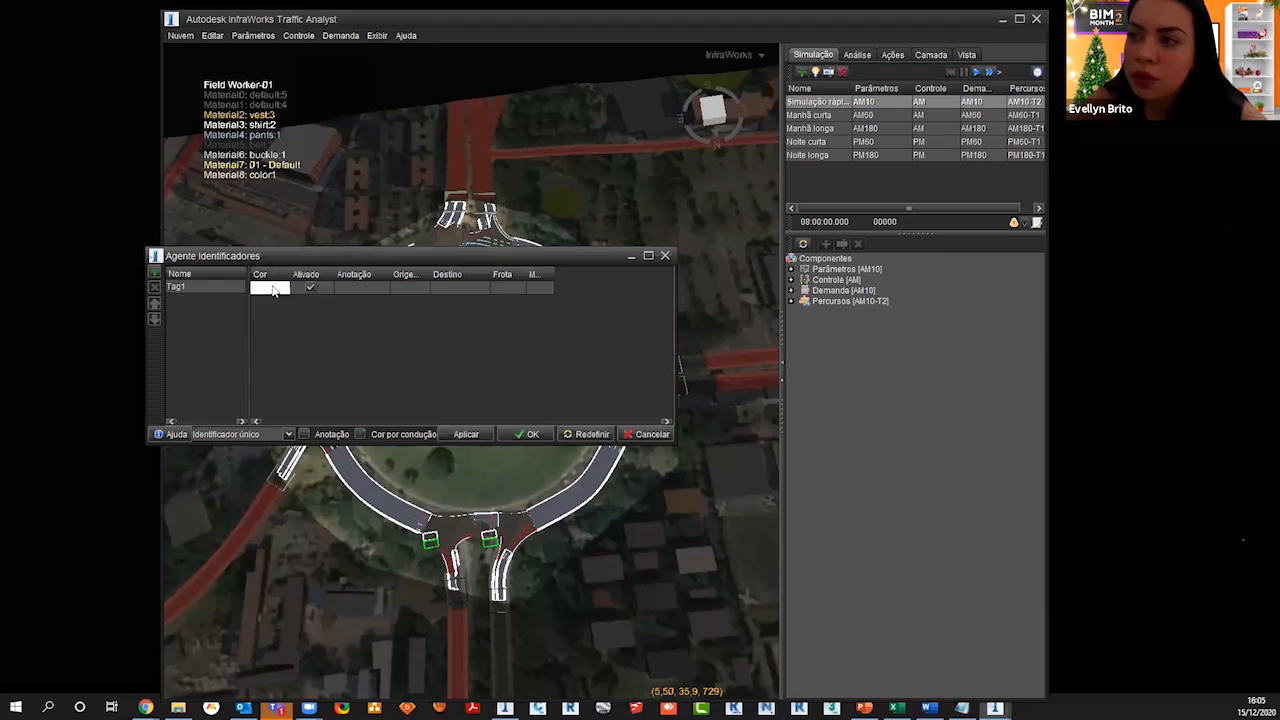
pyautogui.click(342, 289)
pyautogui.click(427, 288)
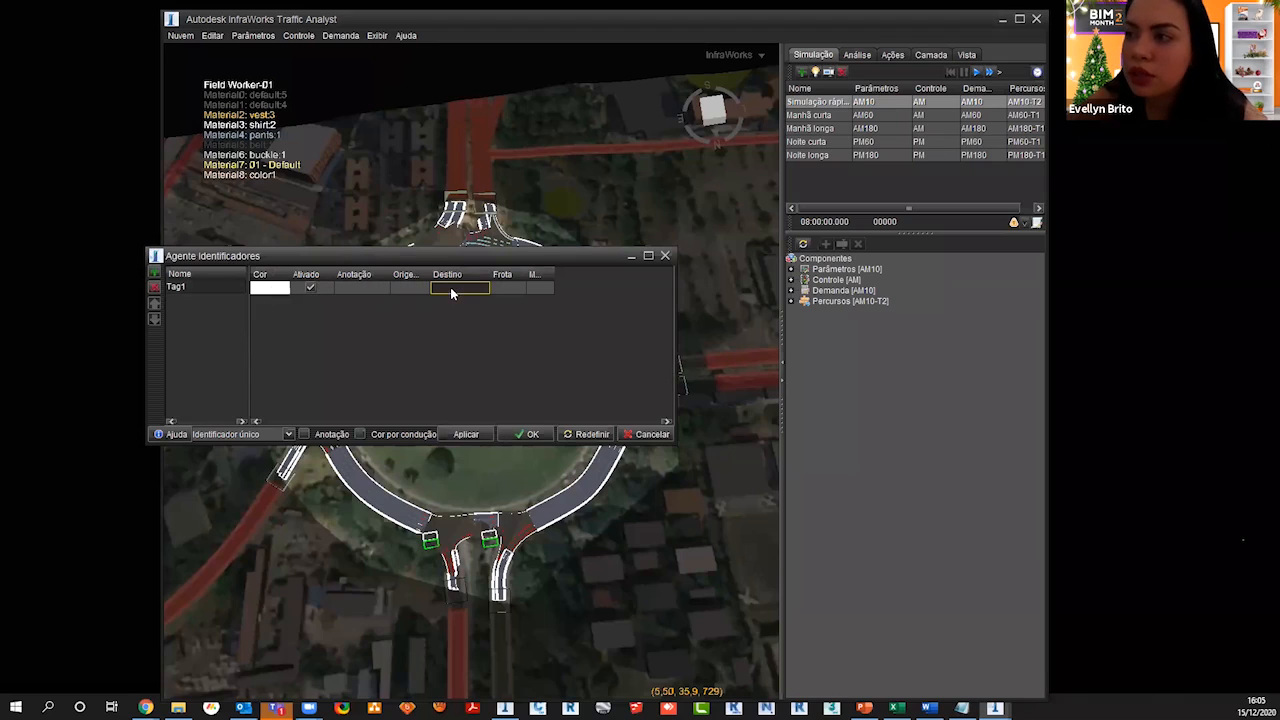
pyautogui.click(511, 288)
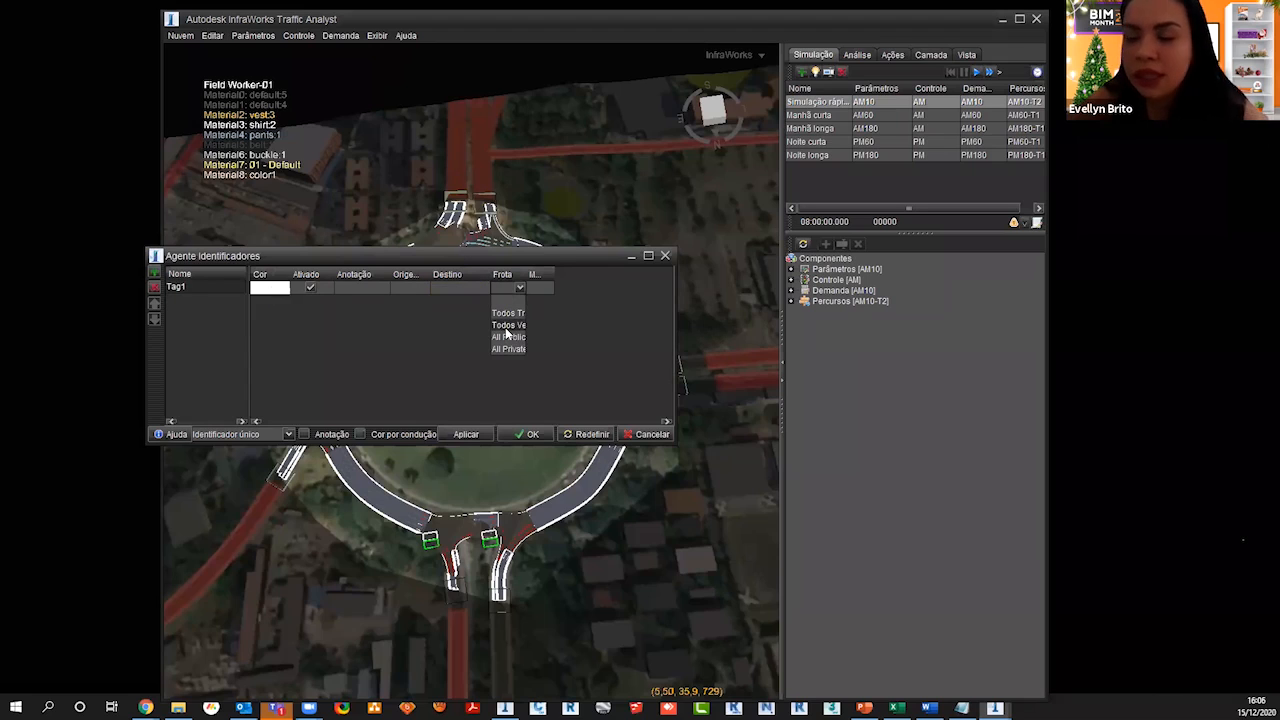
pyautogui.click(551, 274)
pyautogui.click(722, 324)
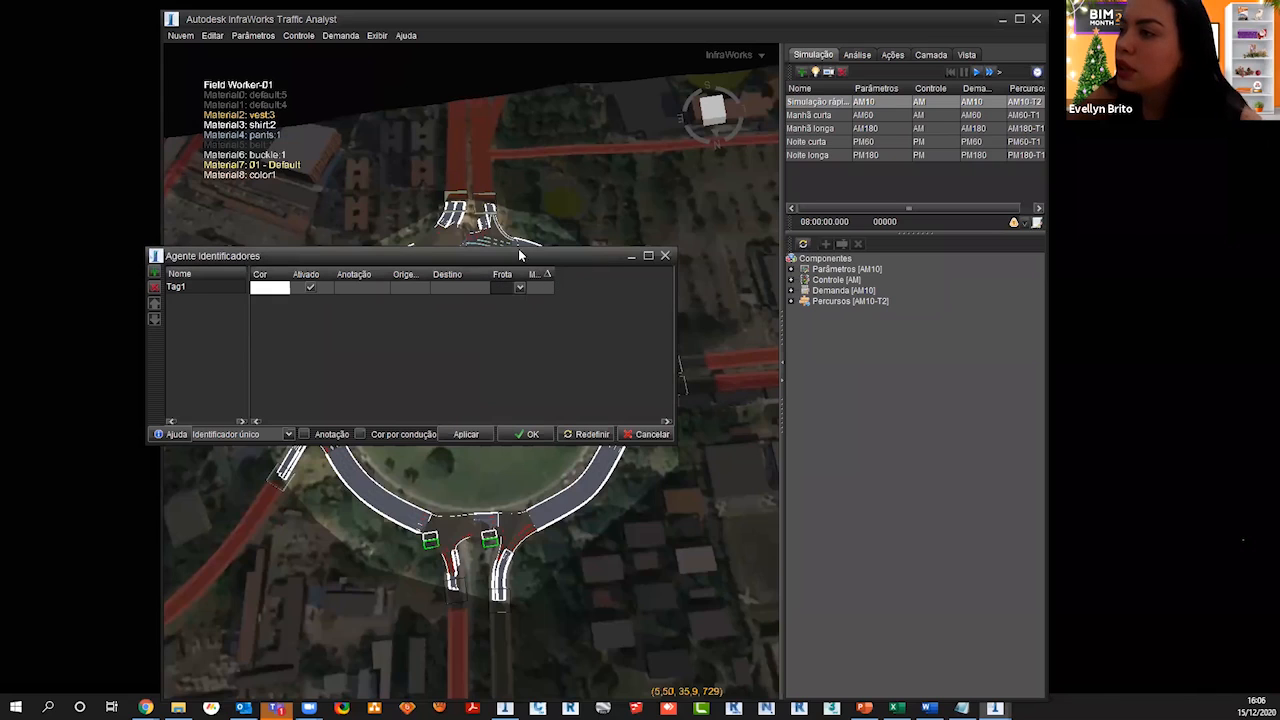
# Step: Widen the Multidão and Origem columns of the agent identifiers table, close the window, and reopen it briefly to check the list
pyautogui.moveTo(553, 274); pyautogui.dragTo(603, 279)
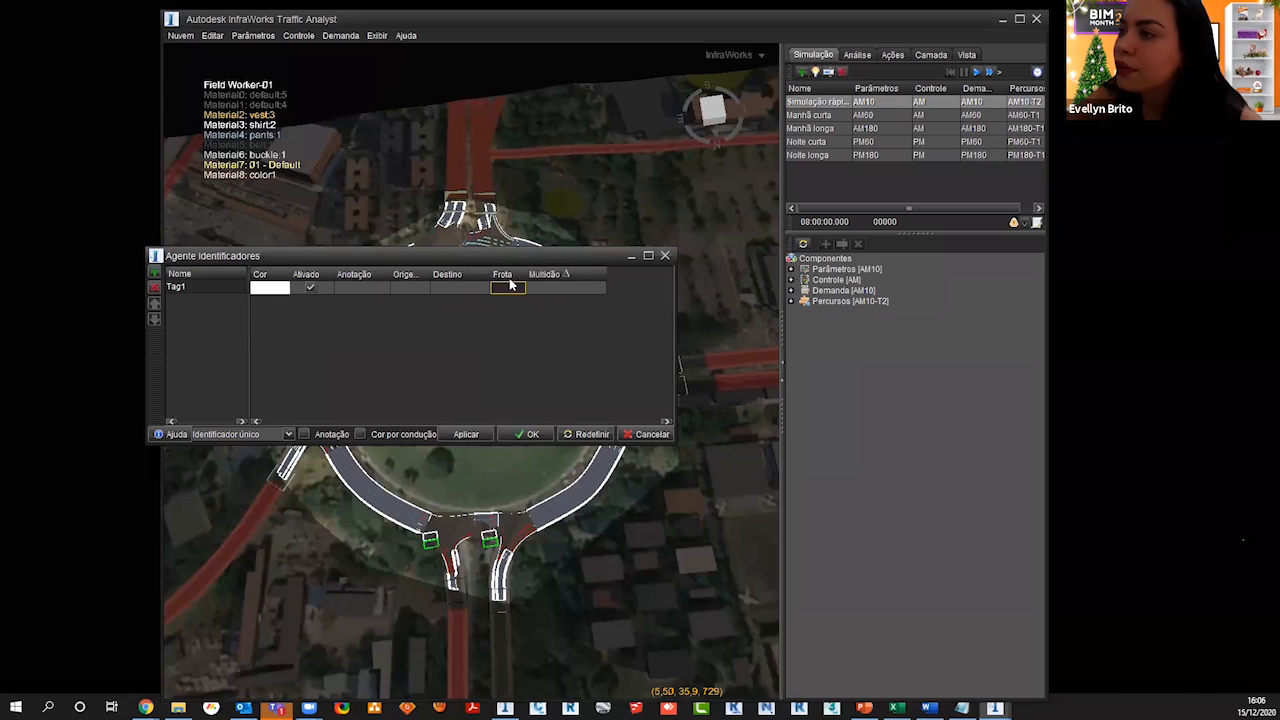
pyautogui.moveTo(429, 274); pyautogui.dragTo(460, 274)
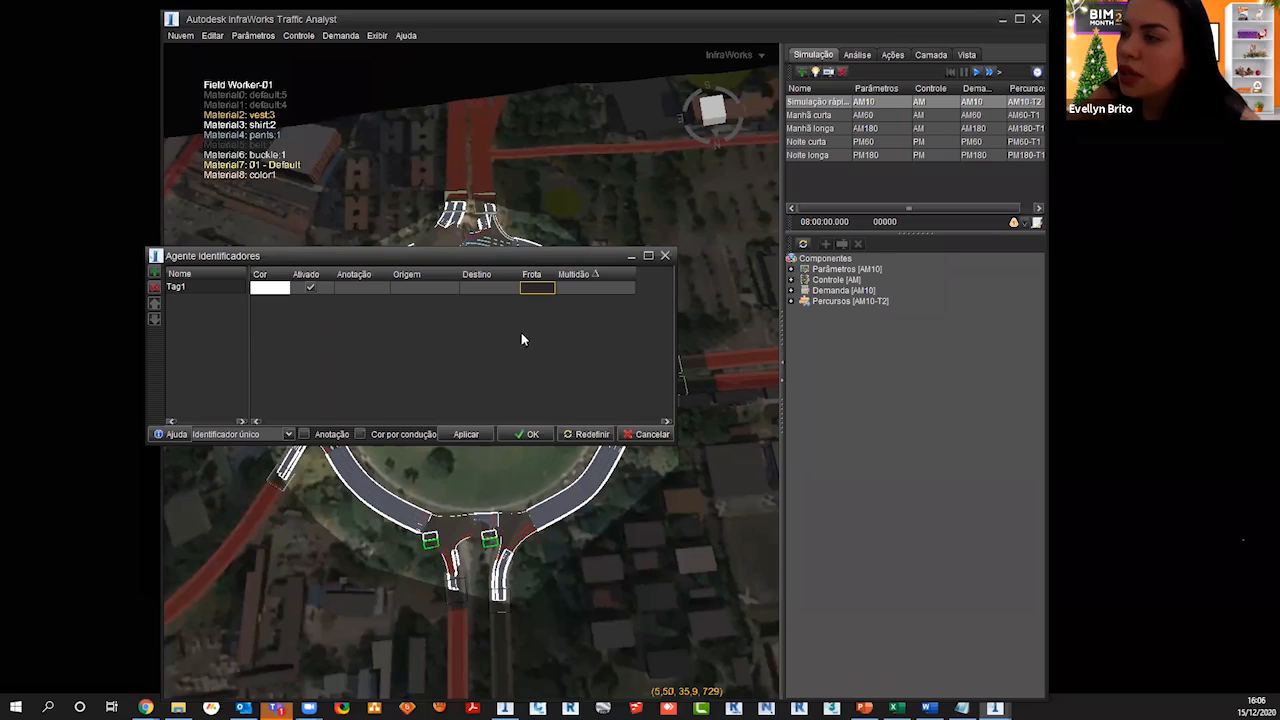
pyautogui.click(664, 255)
pyautogui.click(377, 35)
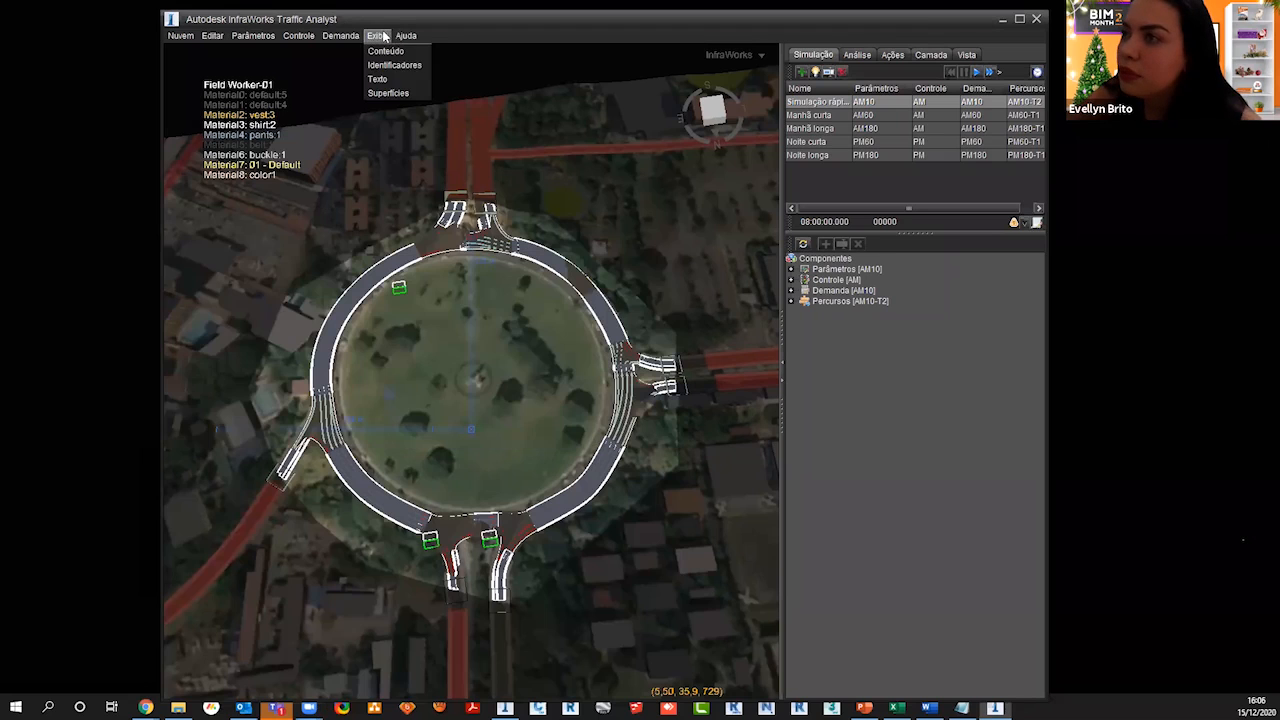
pyautogui.click(390, 65)
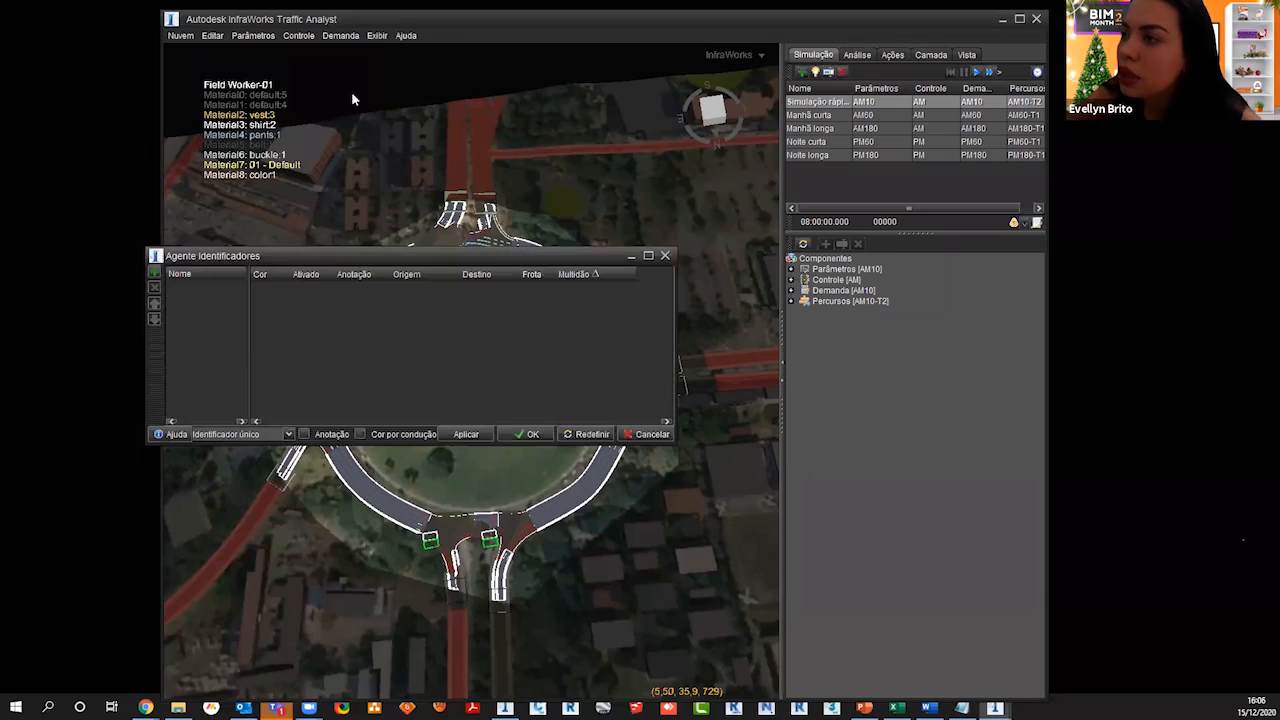
pyautogui.click(662, 257)
# Step: View the font and text size settings for the network objects, and close the Texto Tamanho window
pyautogui.click(375, 37)
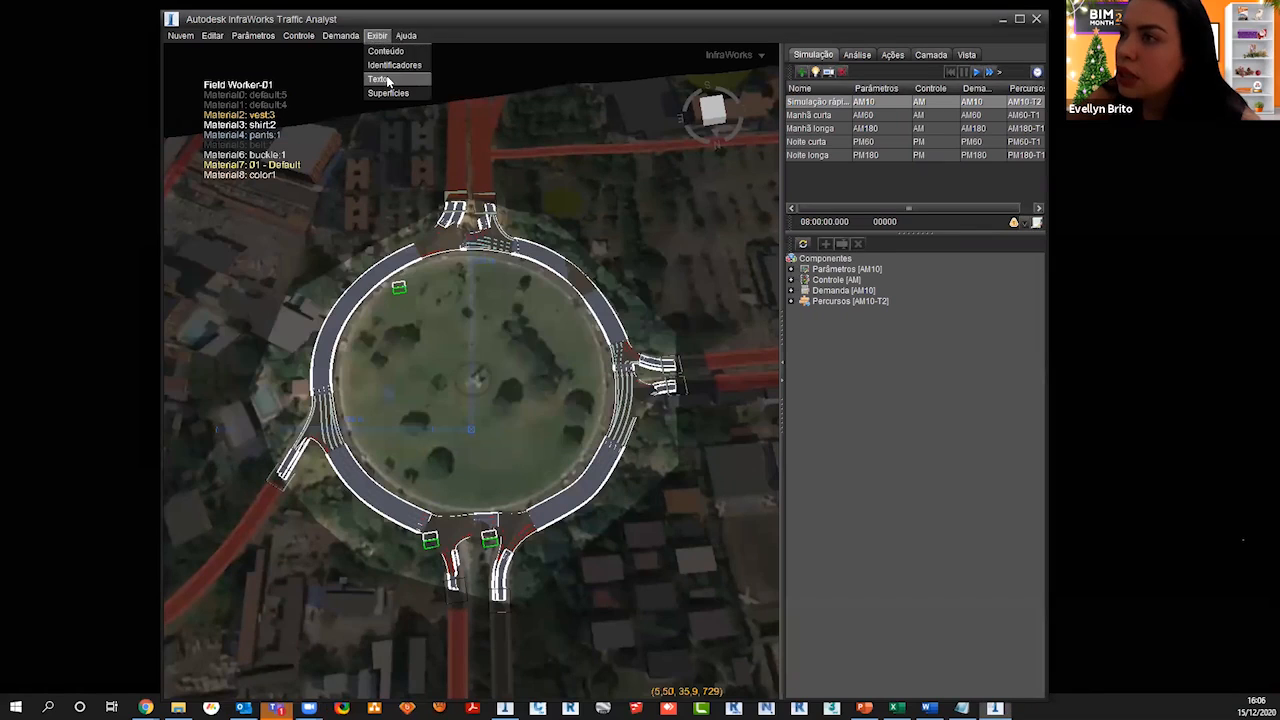
pyautogui.click(380, 79)
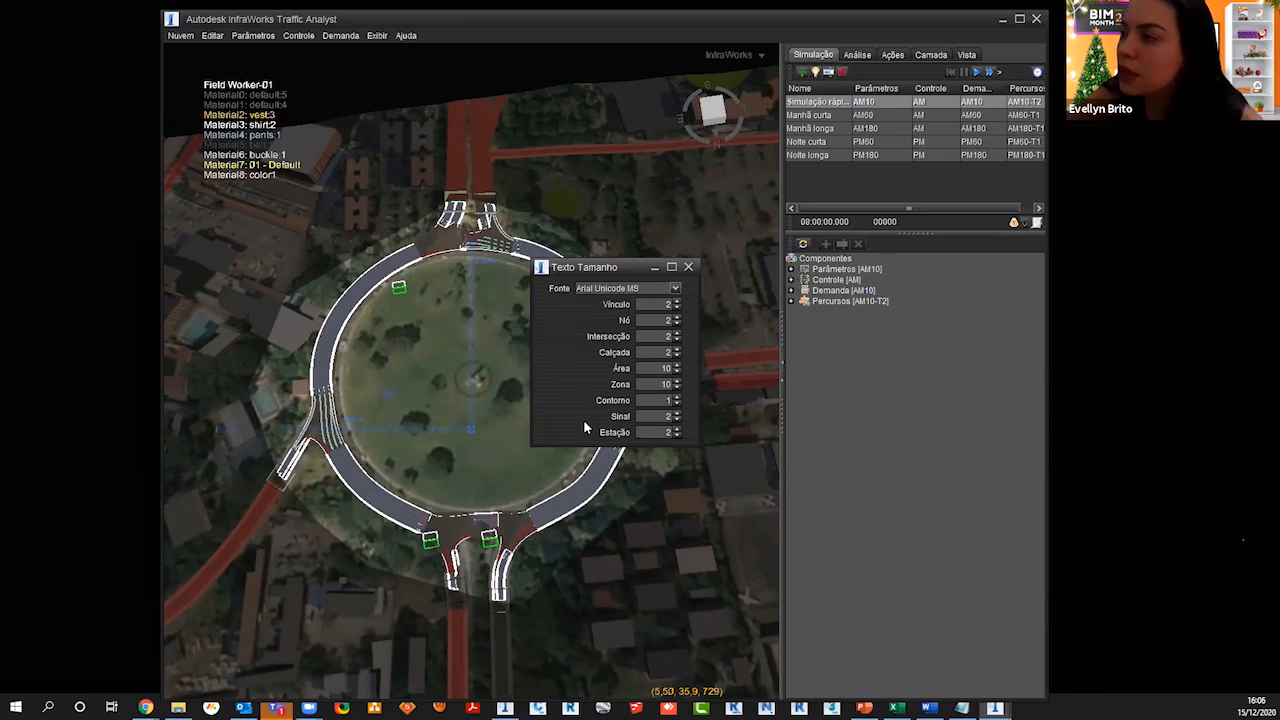
pyautogui.click(688, 267)
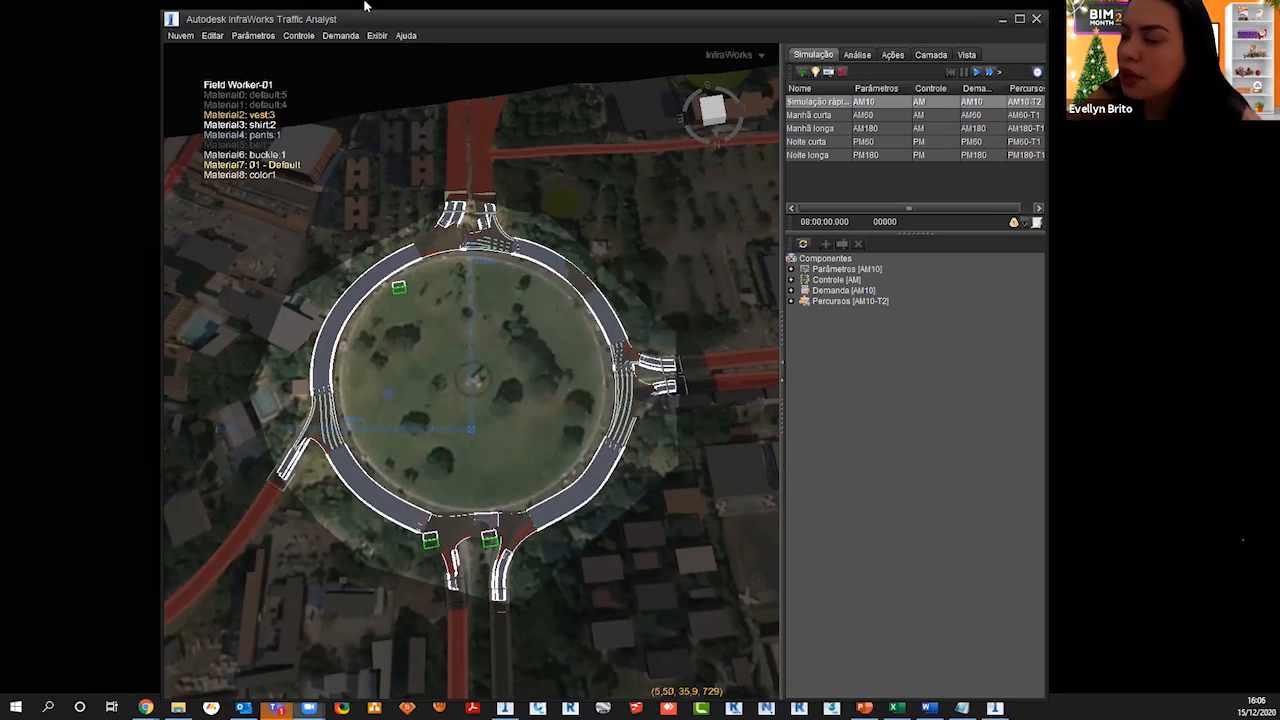
# Step: Review the lane and navigation colouring options in the Cor da superfície settings, and close them without changes
pyautogui.click(377, 35)
pyautogui.click(424, 90)
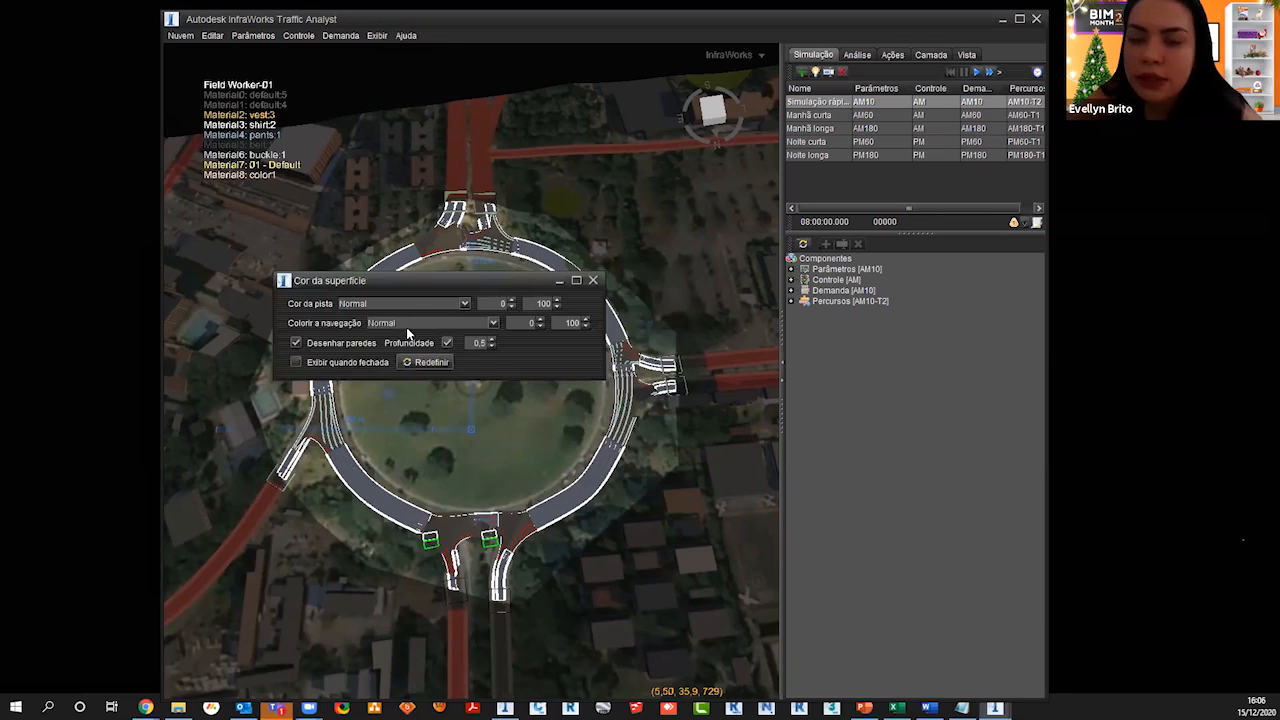
pyautogui.click(465, 304)
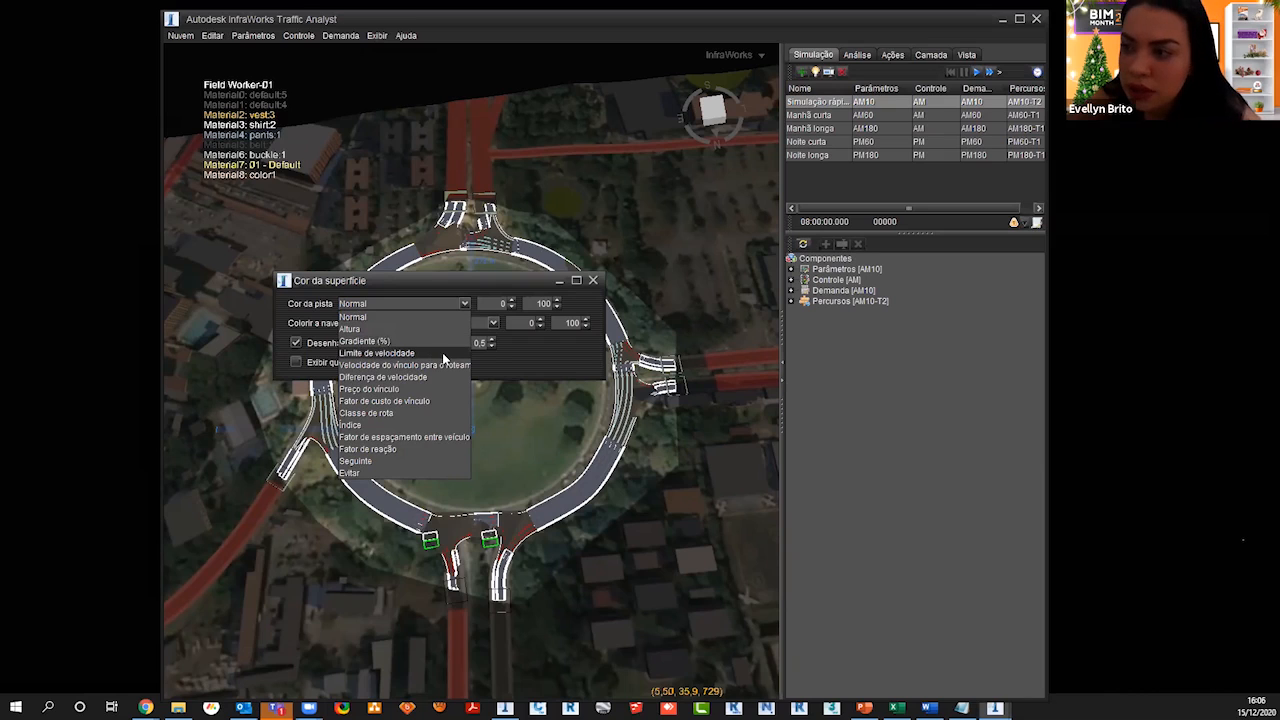
pyautogui.click(528, 348)
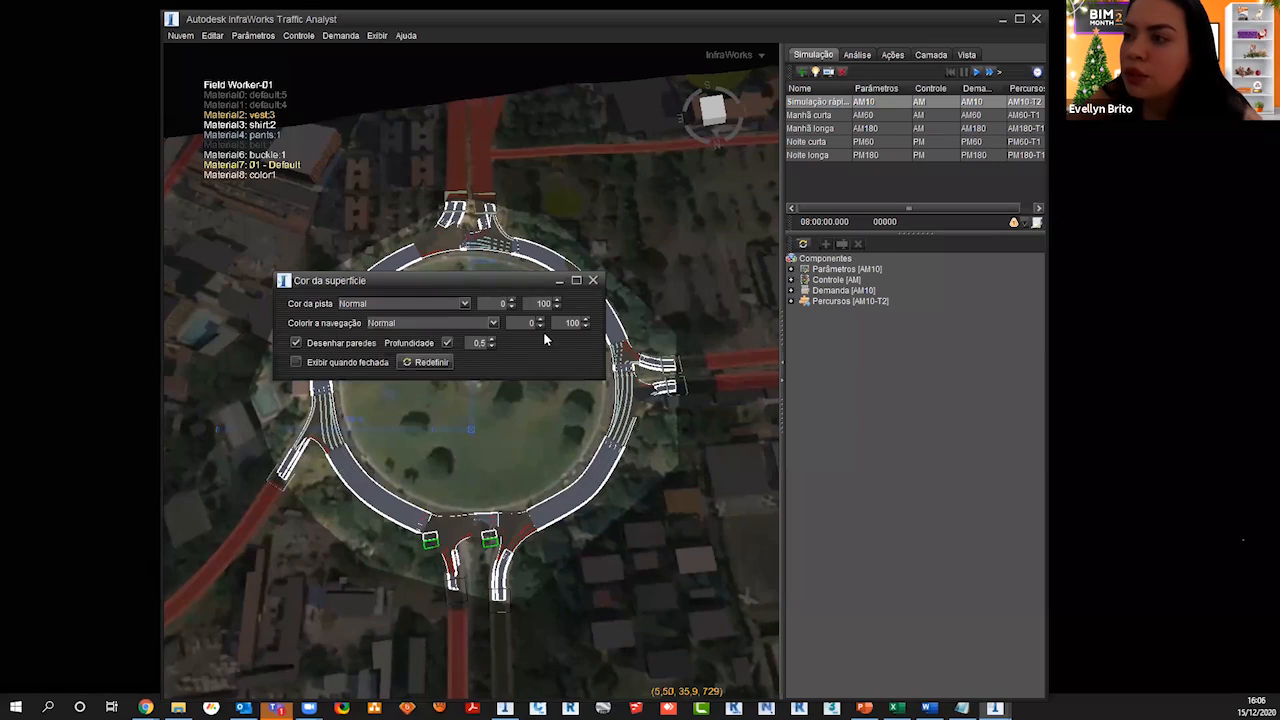
pyautogui.click(493, 322)
pyautogui.click(462, 345)
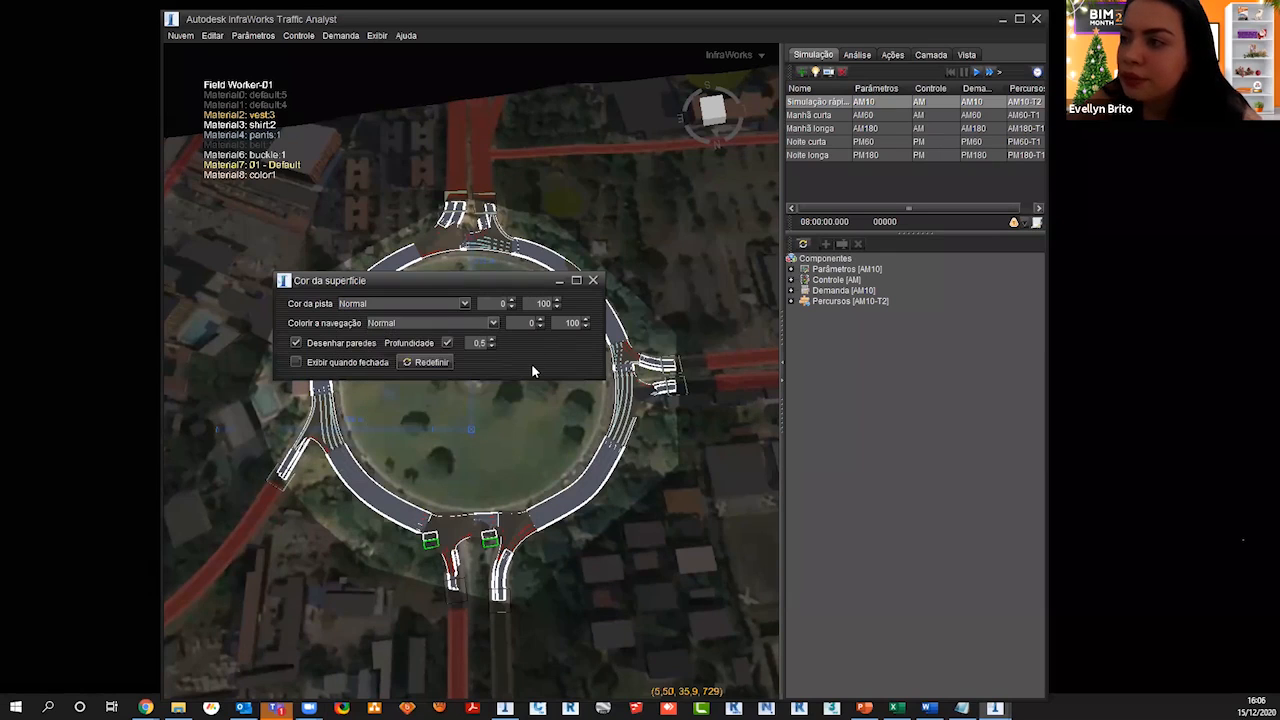
pyautogui.click(593, 281)
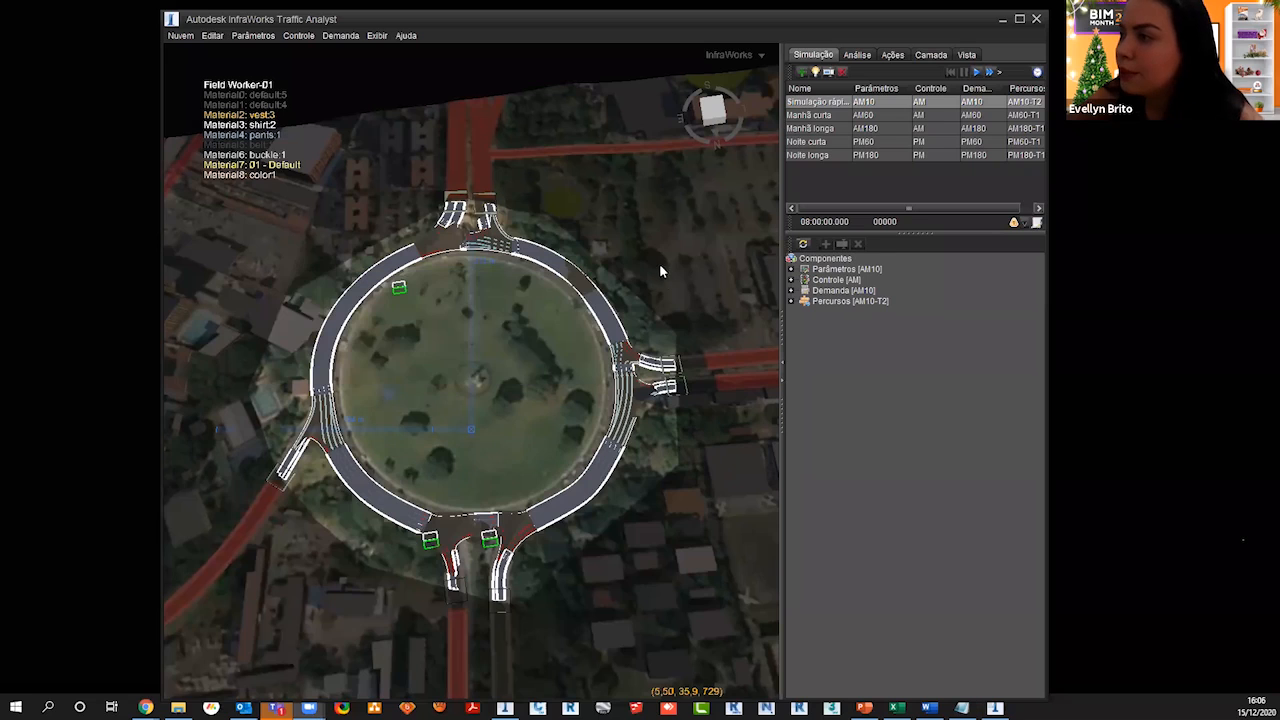
# Step: Open the Traffic Analyst user manual, skim from the table of contents to section 3.3.4 Actions - Display, and close it
pyautogui.click(384, 42)
pyautogui.moveTo(416, 41)
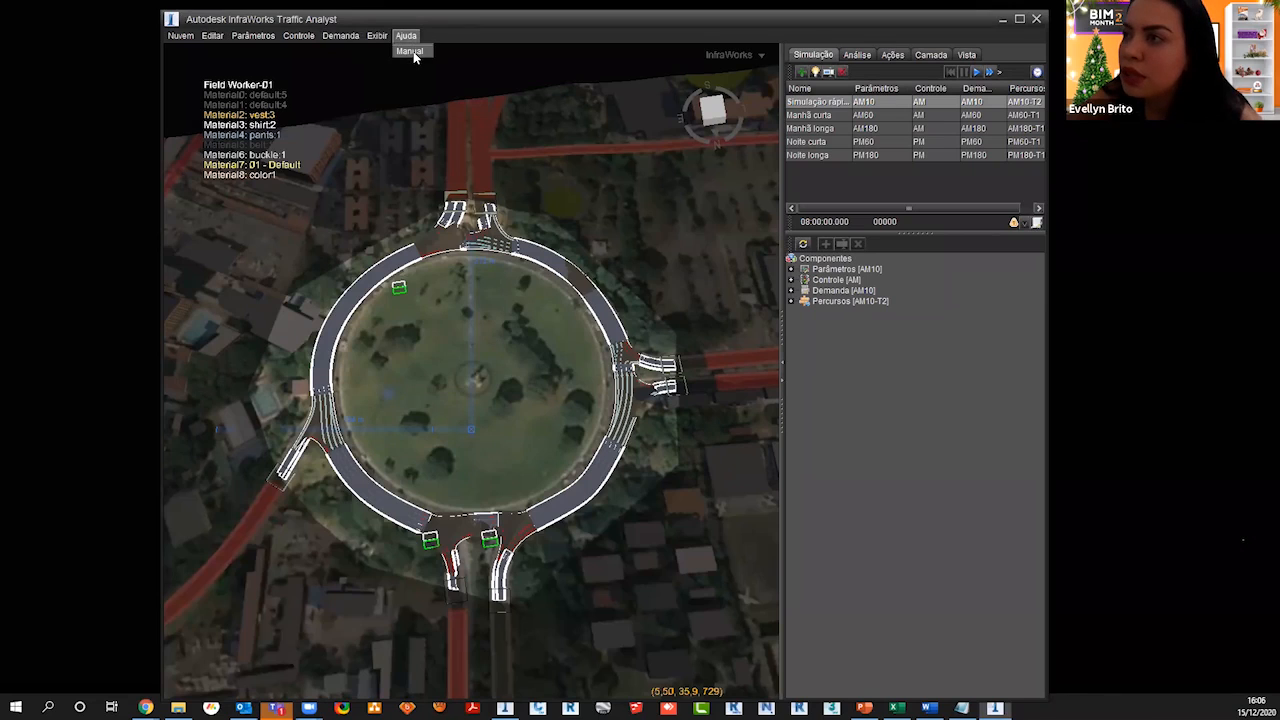
pyautogui.click(412, 51)
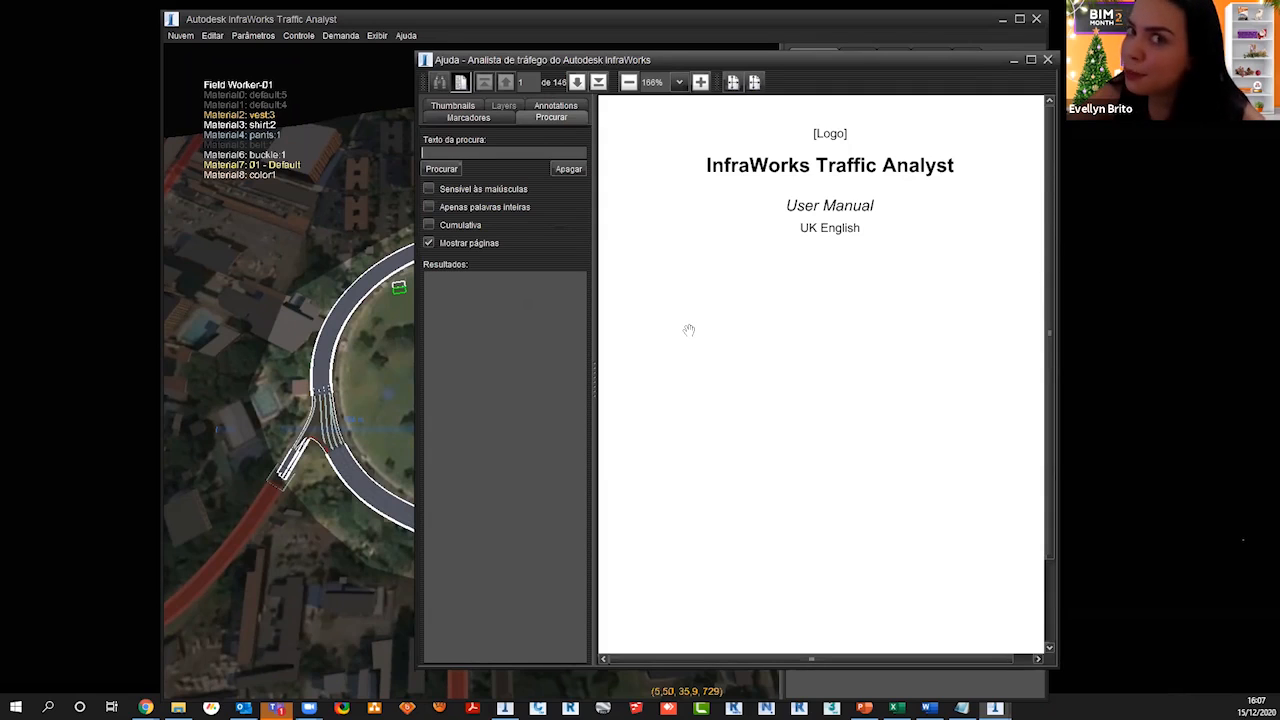
pyautogui.scroll(-10, 689, 330)
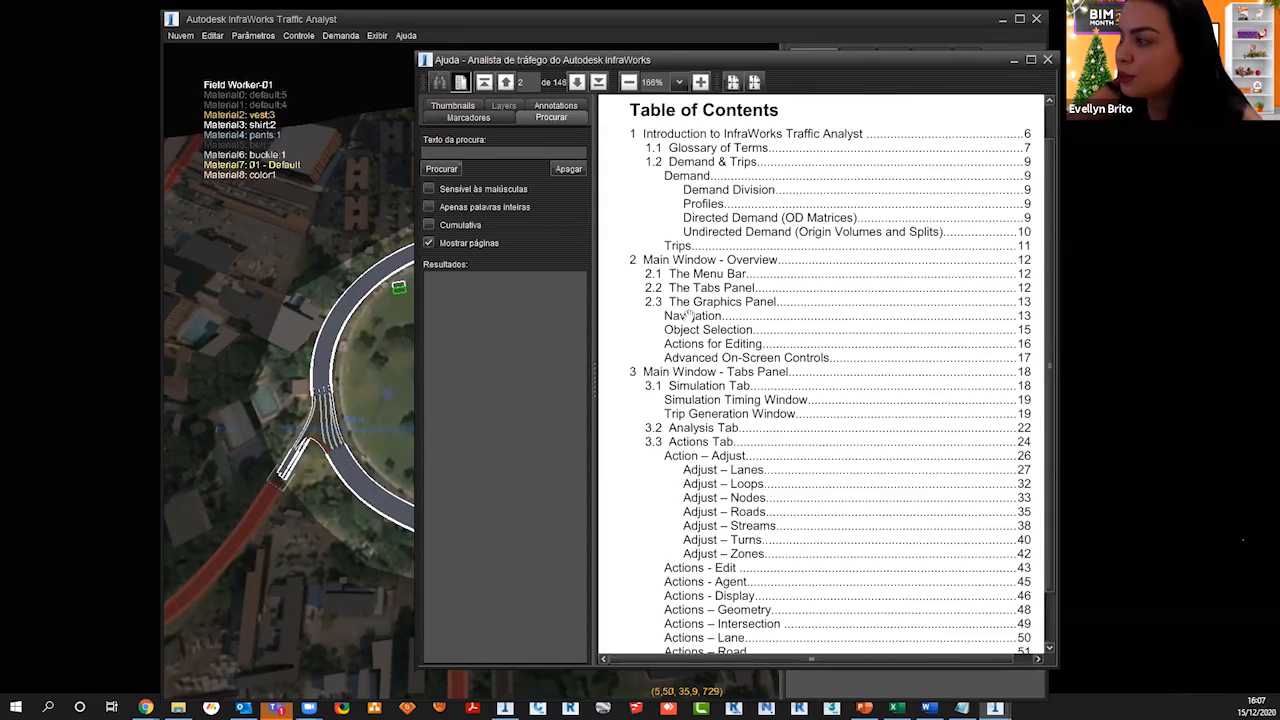
pyautogui.scroll(-20, 689, 308)
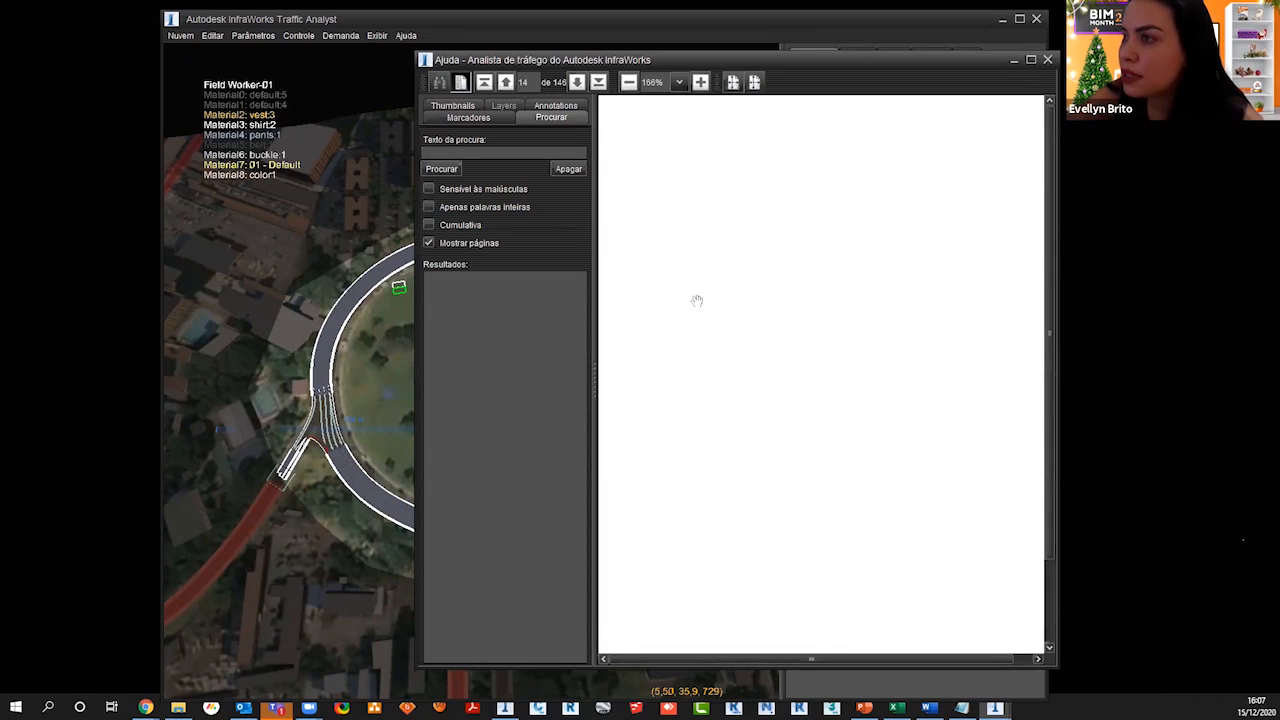
pyautogui.scroll(-20, 698, 336)
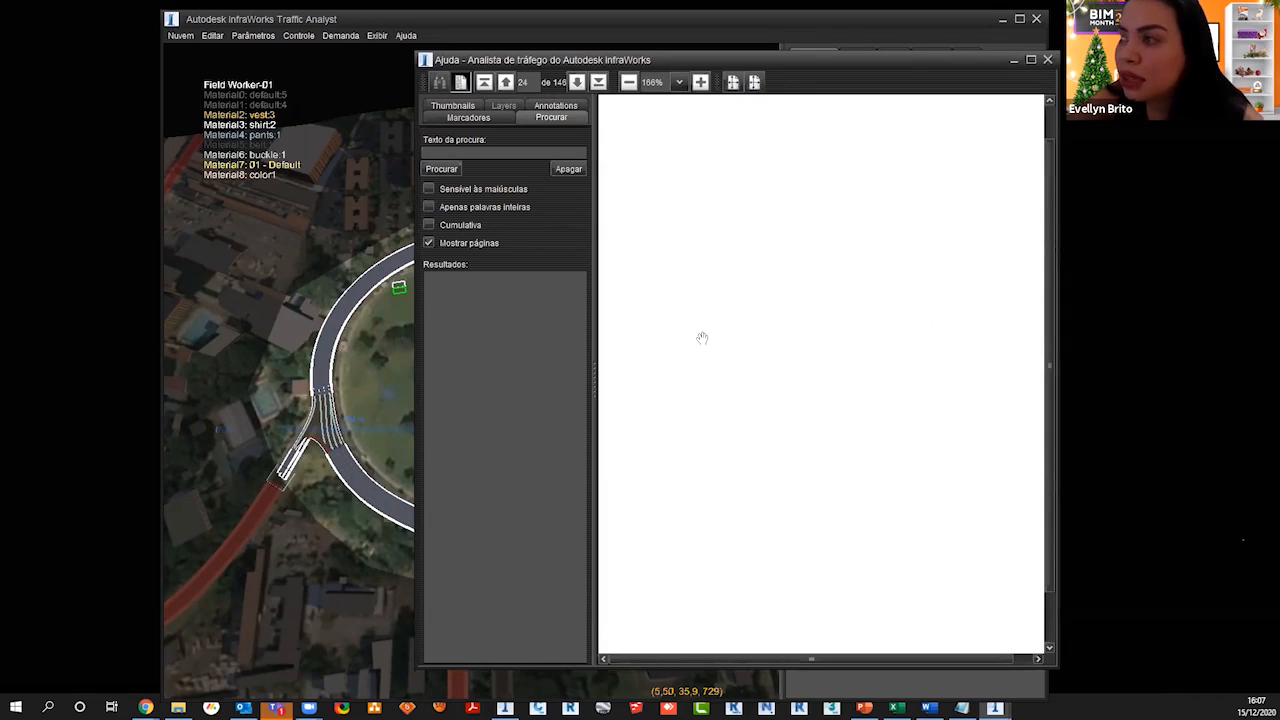
pyautogui.scroll(-20, 705, 334)
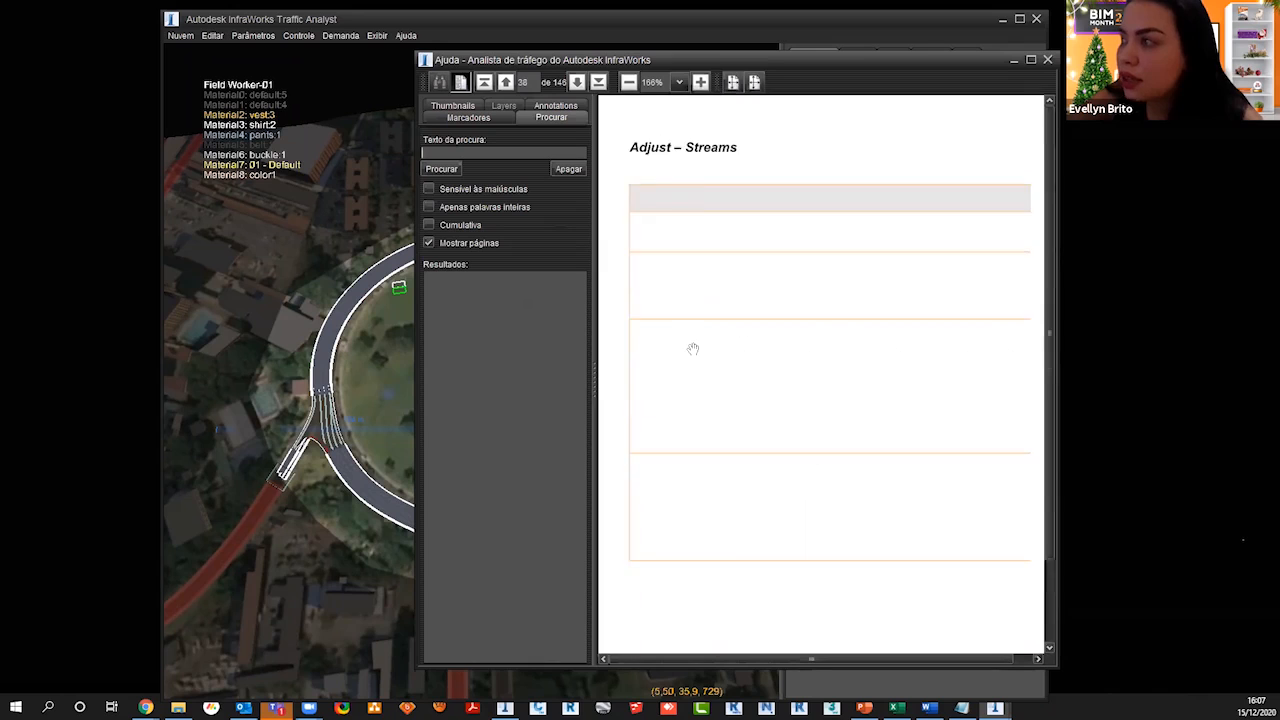
pyautogui.scroll(-12, 698, 350)
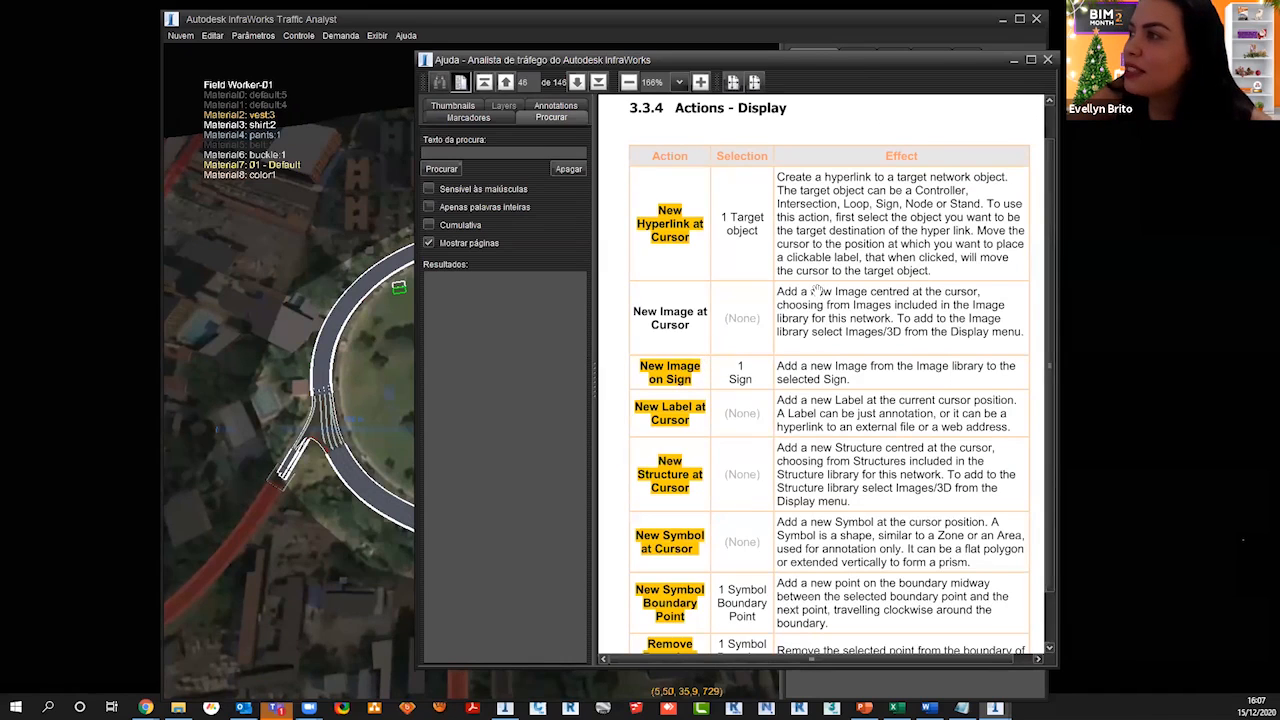
pyautogui.click(1046, 61)
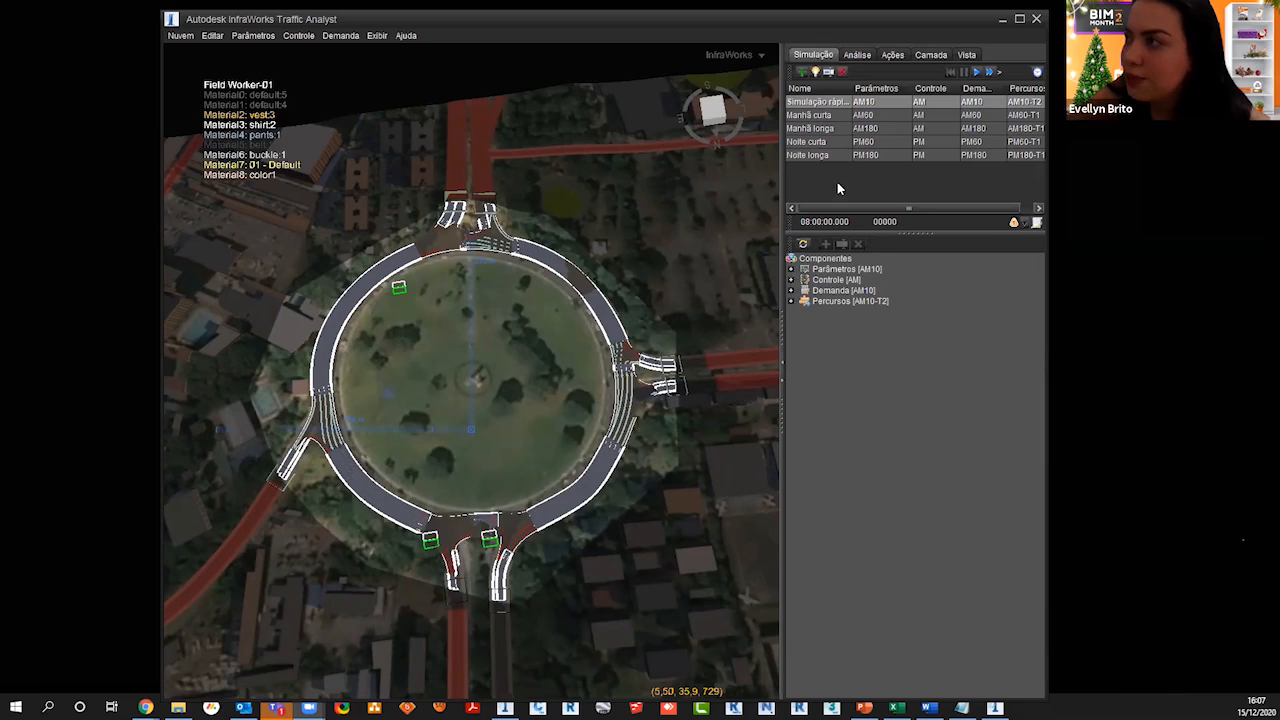
# Step: Look through the Análise, Ações, Camada and Vista panels in turn
pyautogui.click(866, 56)
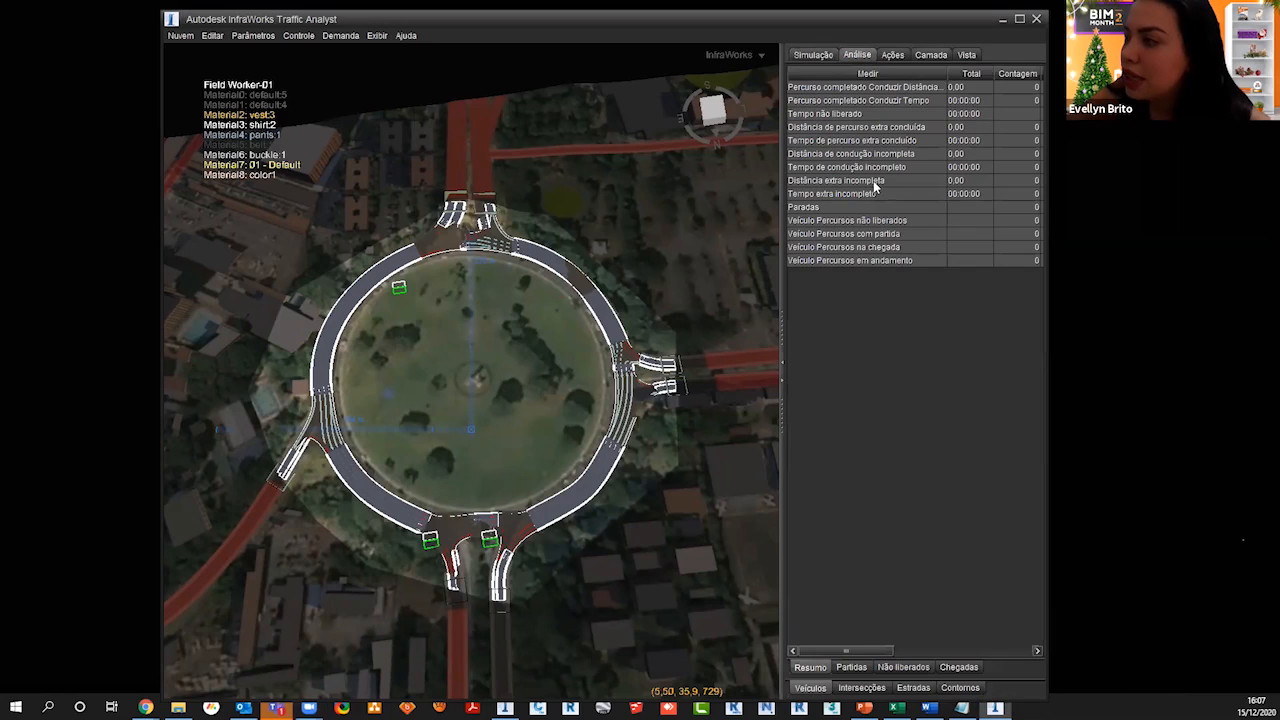
pyautogui.click(893, 55)
pyautogui.click(930, 55)
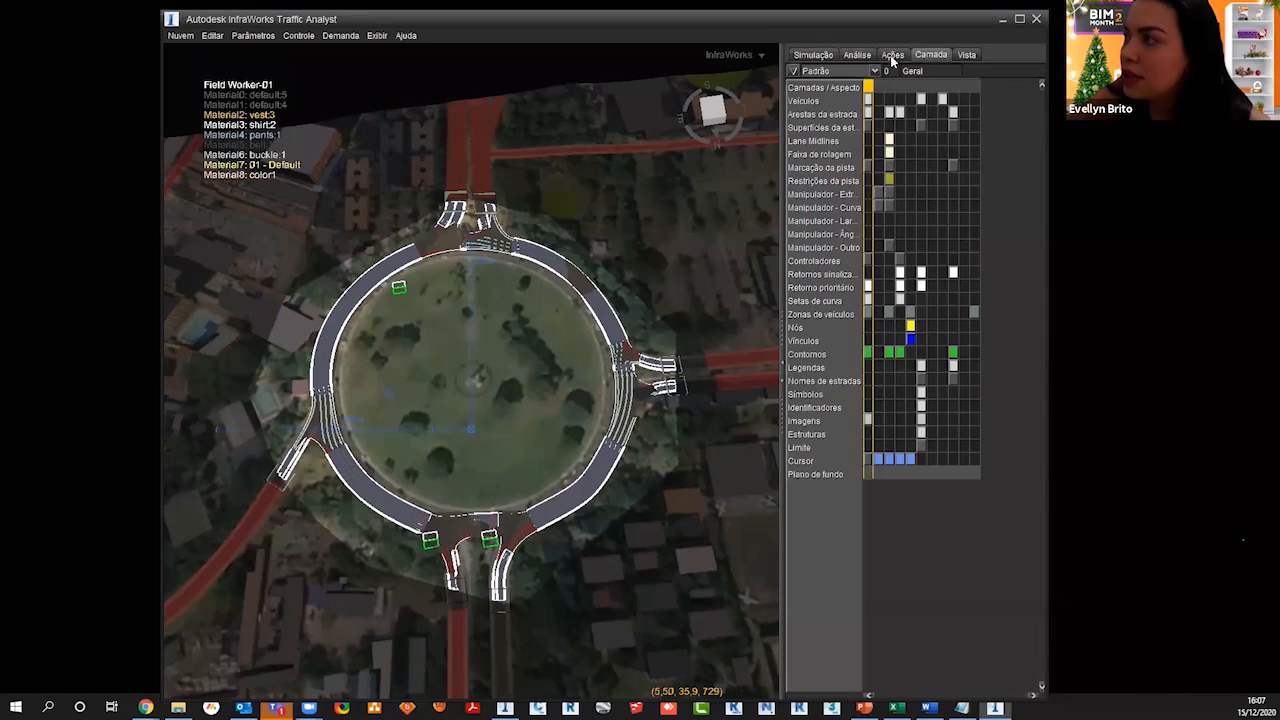
pyautogui.click(966, 55)
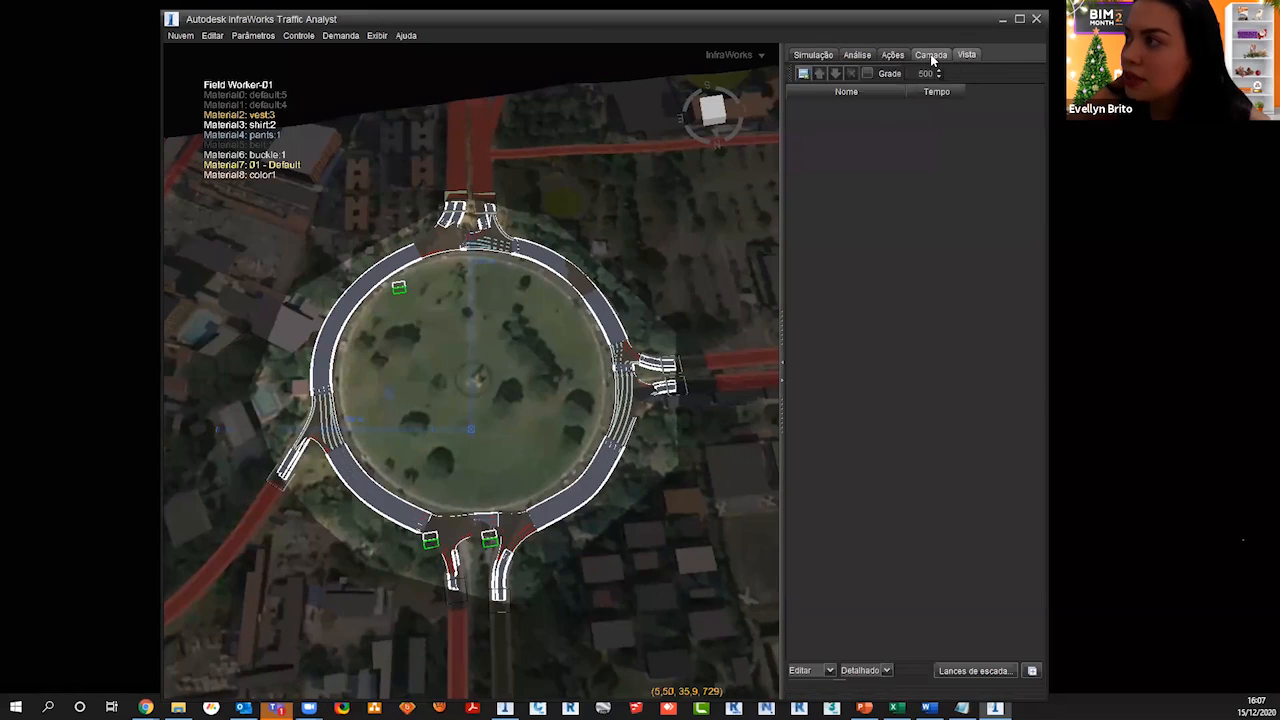
# Step: Switch the layer aspect to Navegações and then to Estradas, and inspect the lane lines at a roundabout junction
pyautogui.click(930, 55)
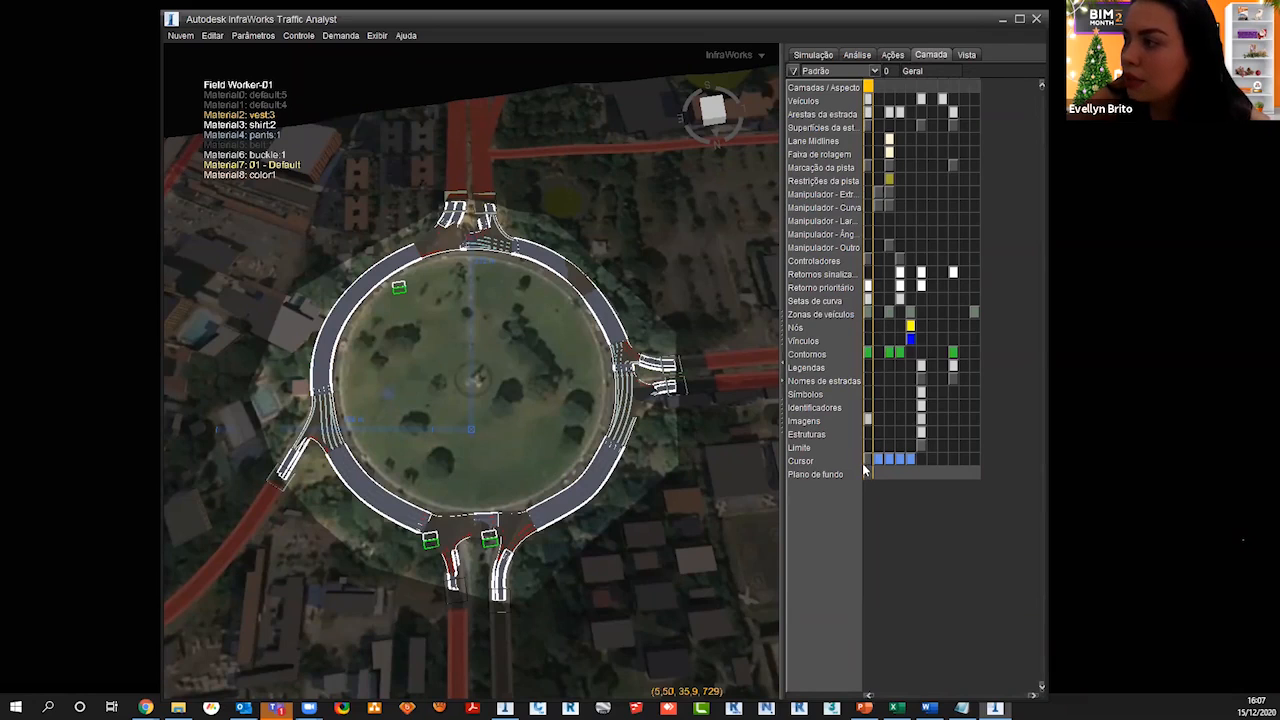
pyautogui.click(877, 87)
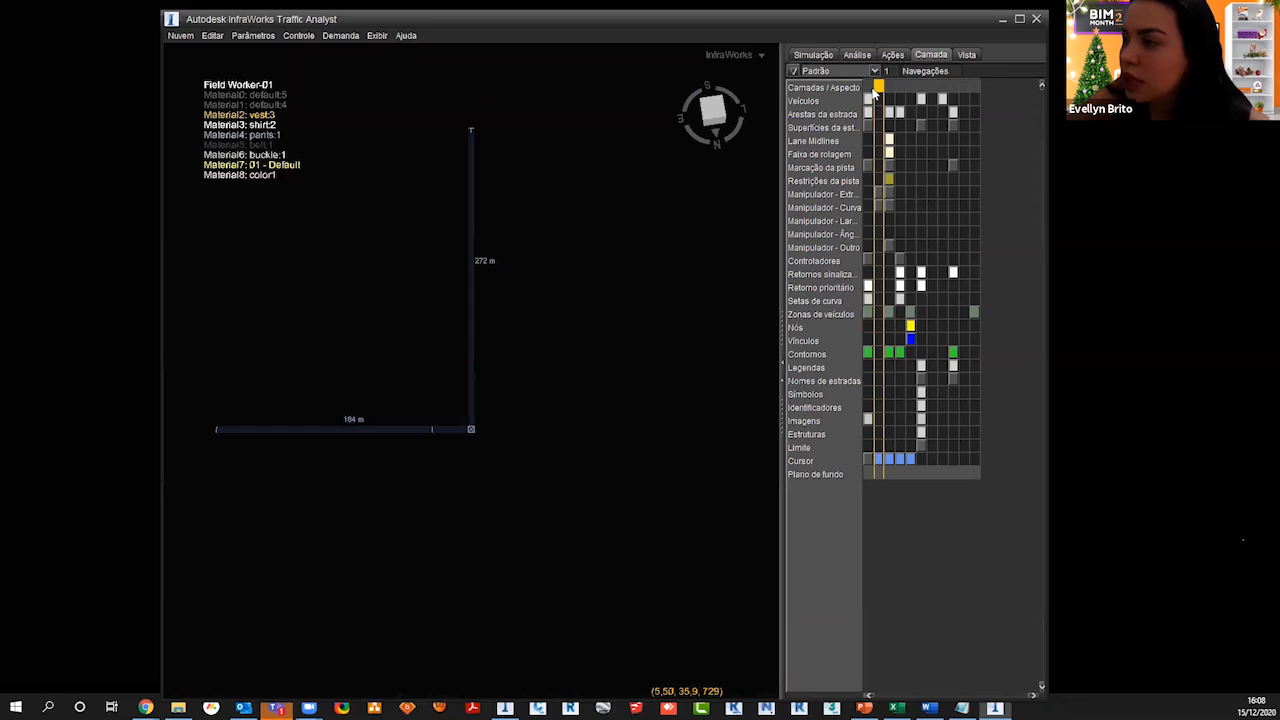
pyautogui.click(889, 87)
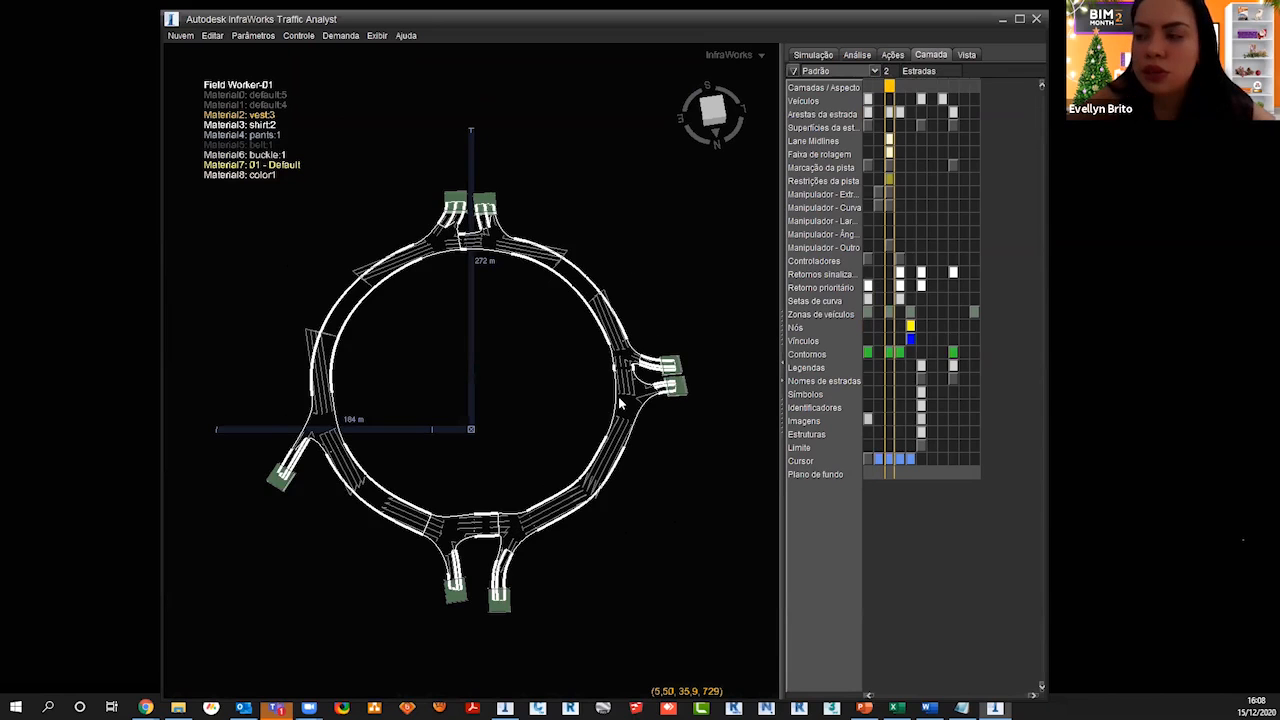
pyautogui.scroll(8, 471, 563)
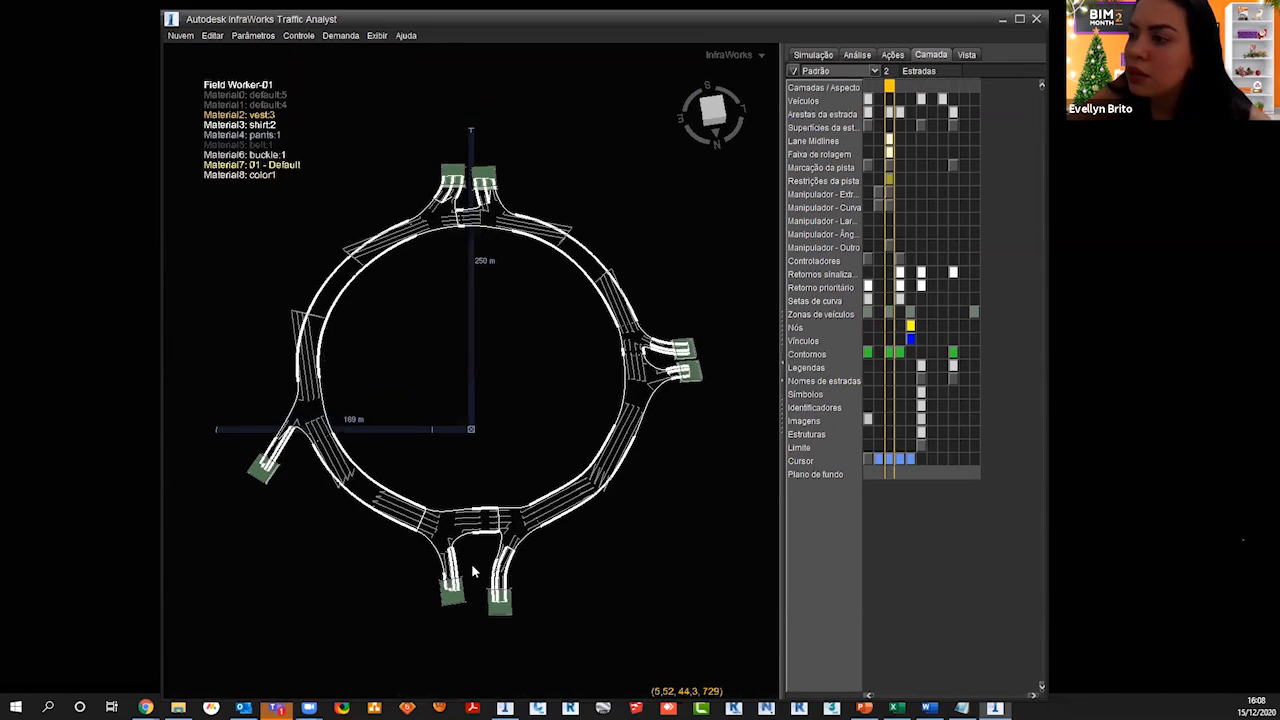
pyautogui.scroll(2, 558, 520)
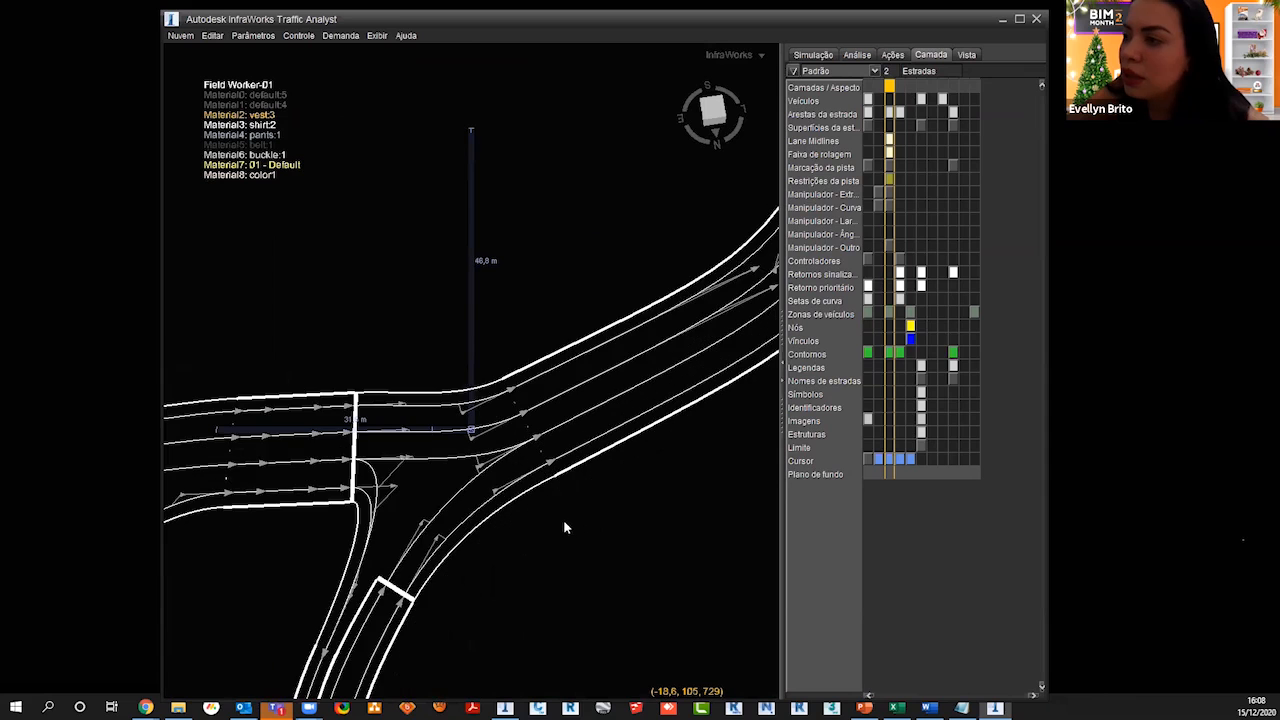
pyautogui.scroll(-8, 352, 412)
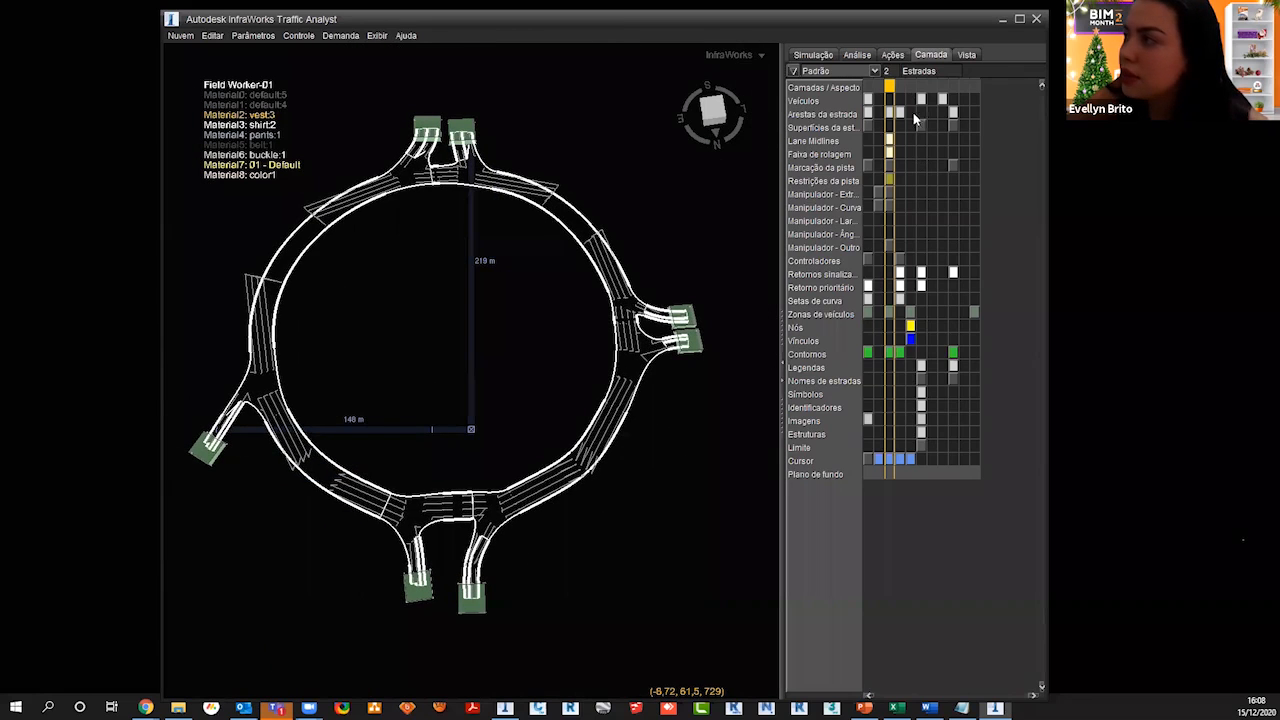
# Step: Switch the layer aspect through Intersecções, Rotas, Exibir, Pessoas, Veículos, Sinais, Áreas and Zonas to compare what each one displays
pyautogui.click(902, 88)
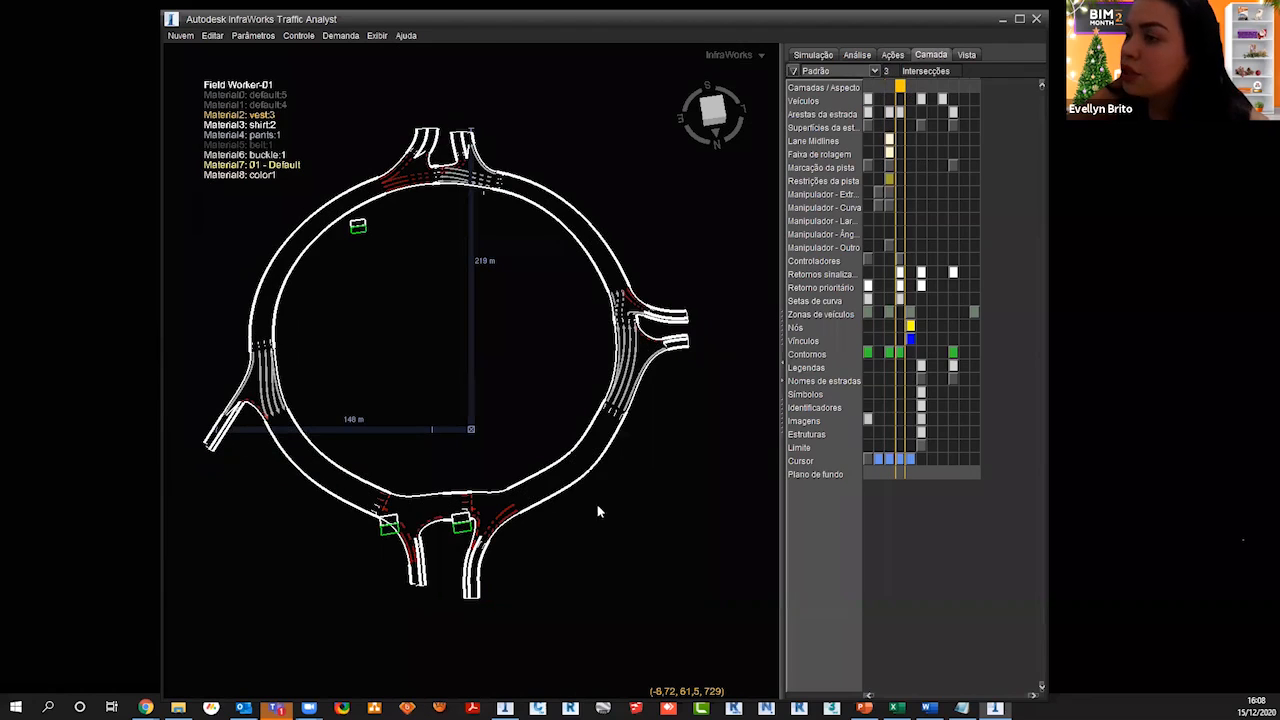
pyautogui.click(910, 86)
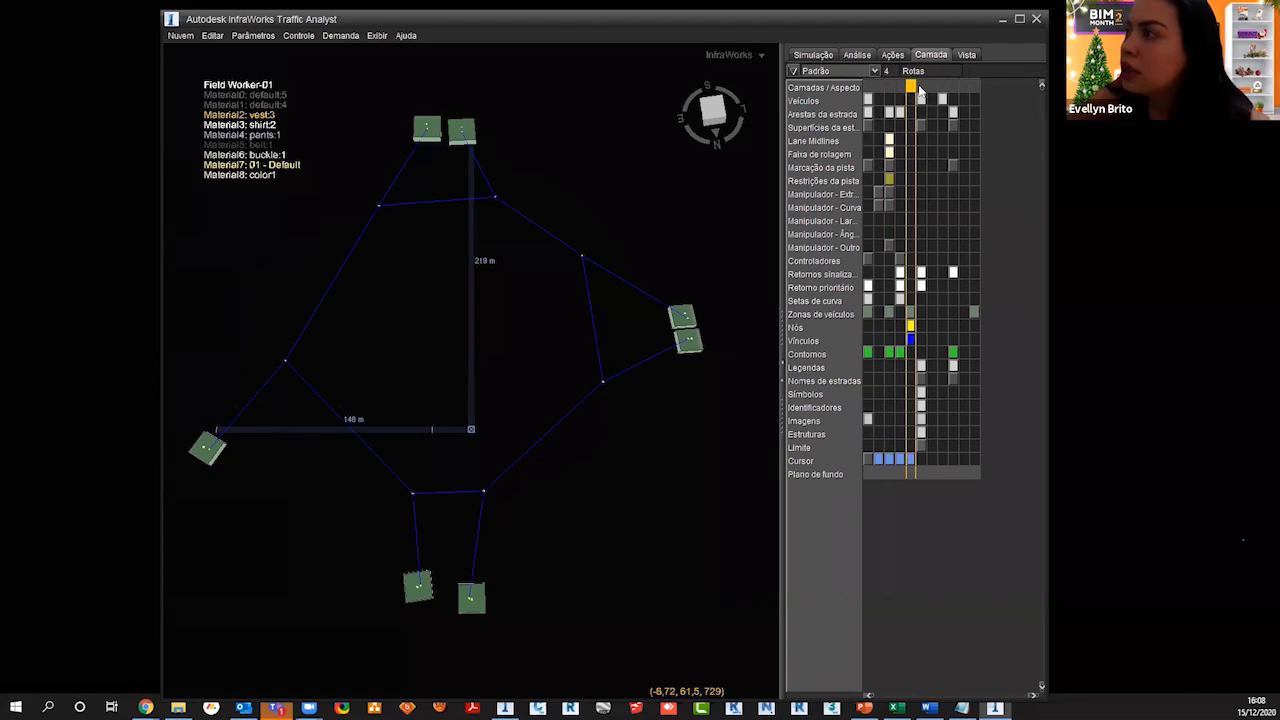
pyautogui.click(921, 87)
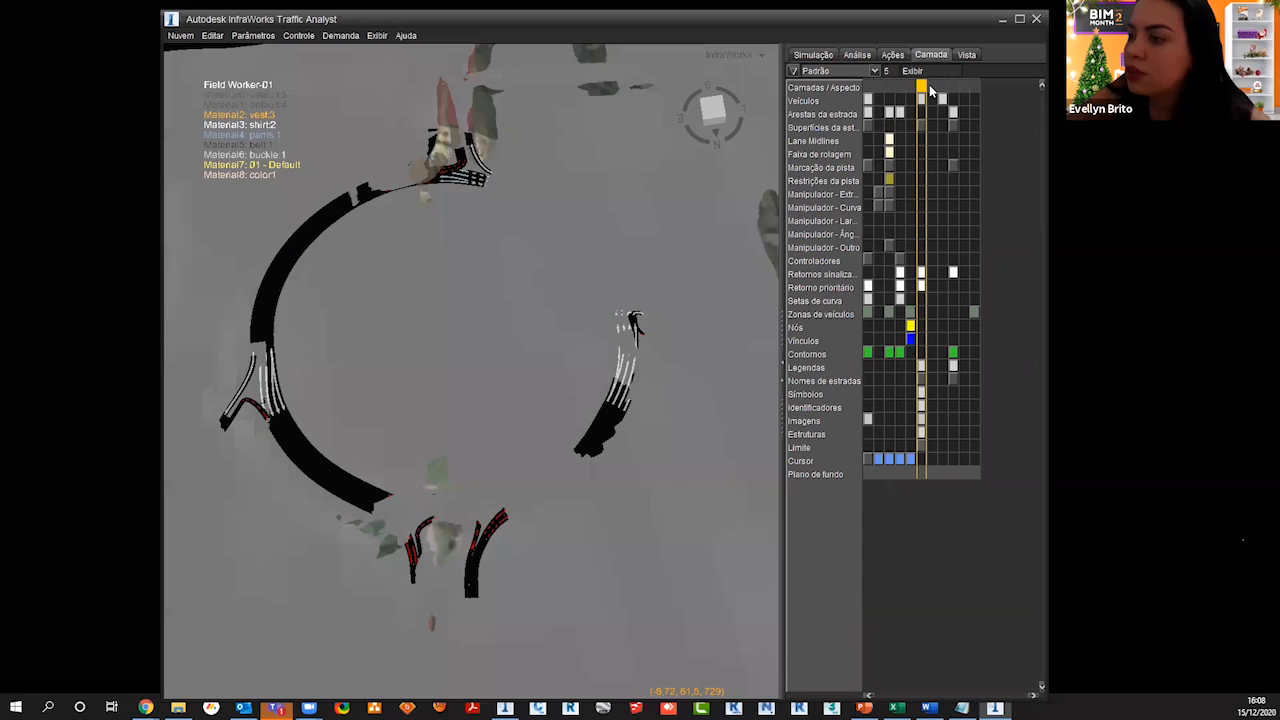
pyautogui.click(931, 87)
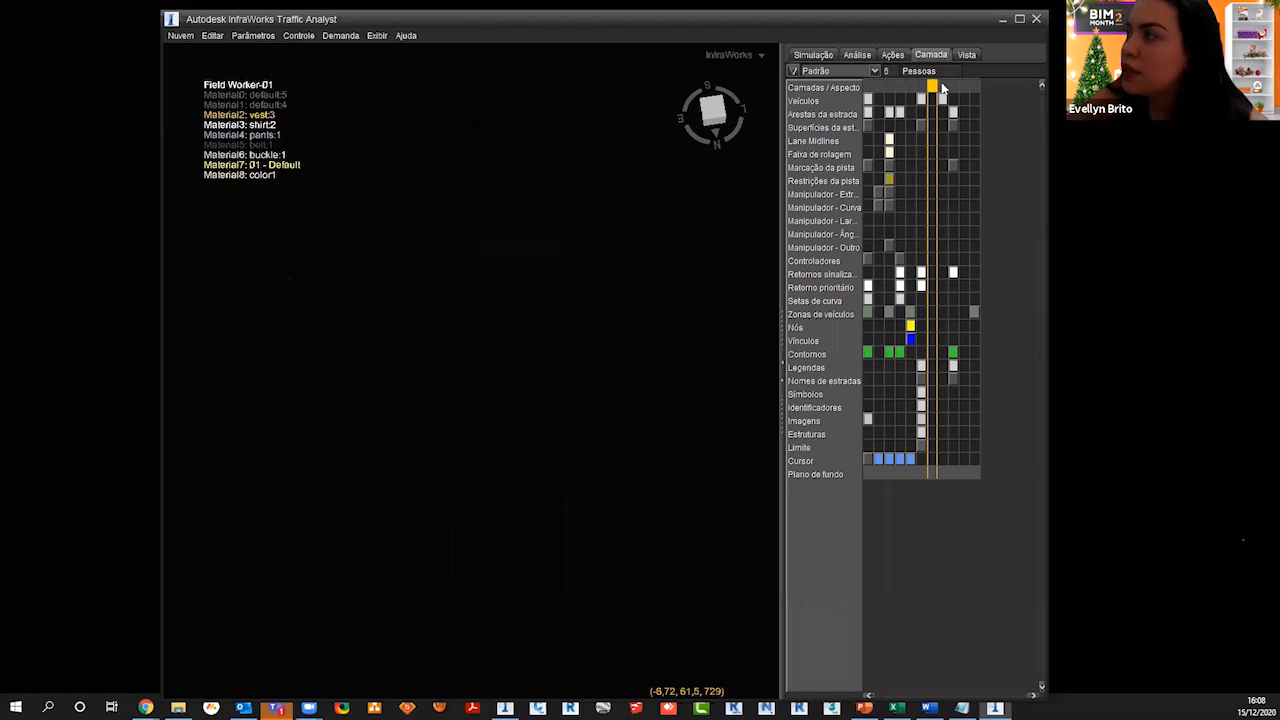
pyautogui.click(942, 87)
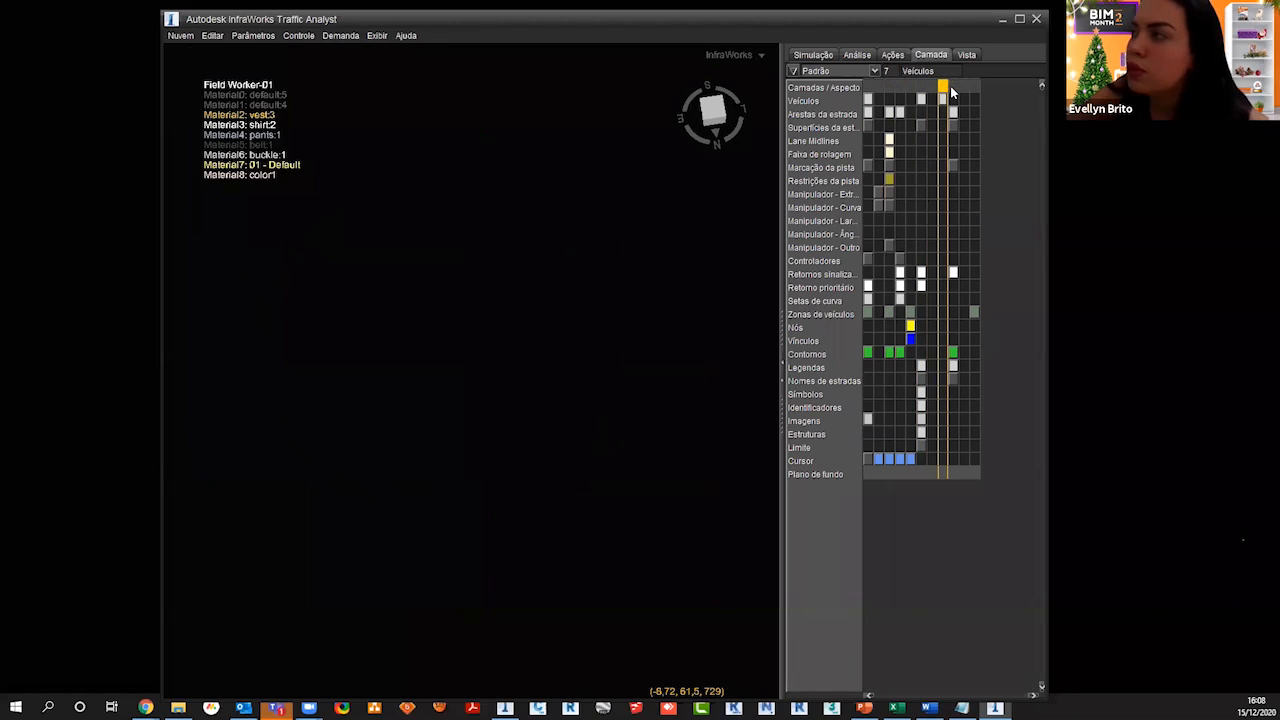
pyautogui.click(952, 87)
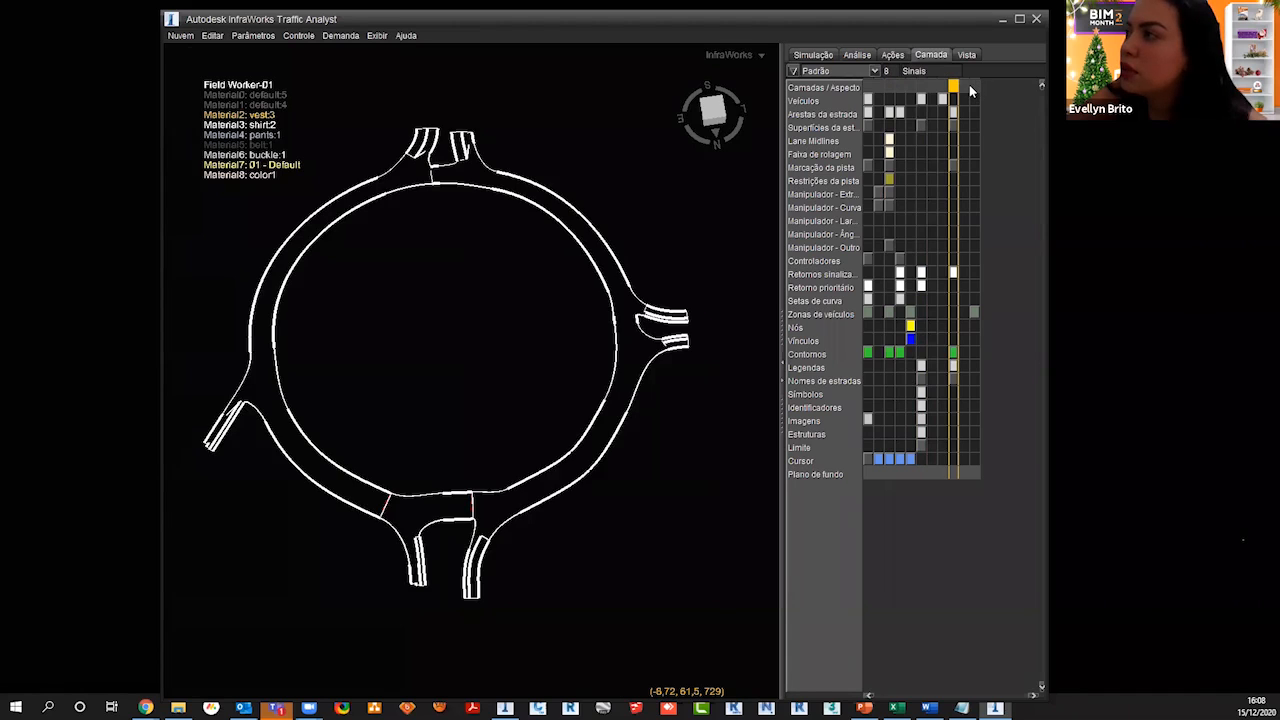
pyautogui.click(963, 87)
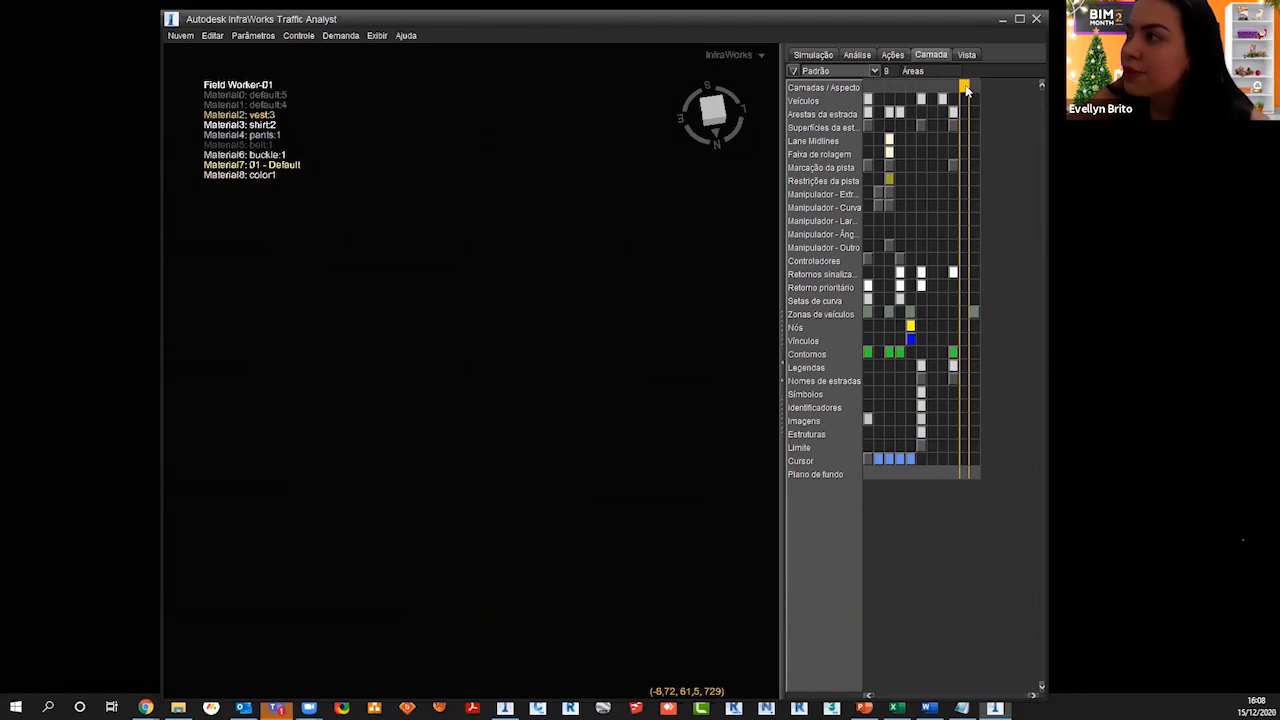
pyautogui.click(974, 87)
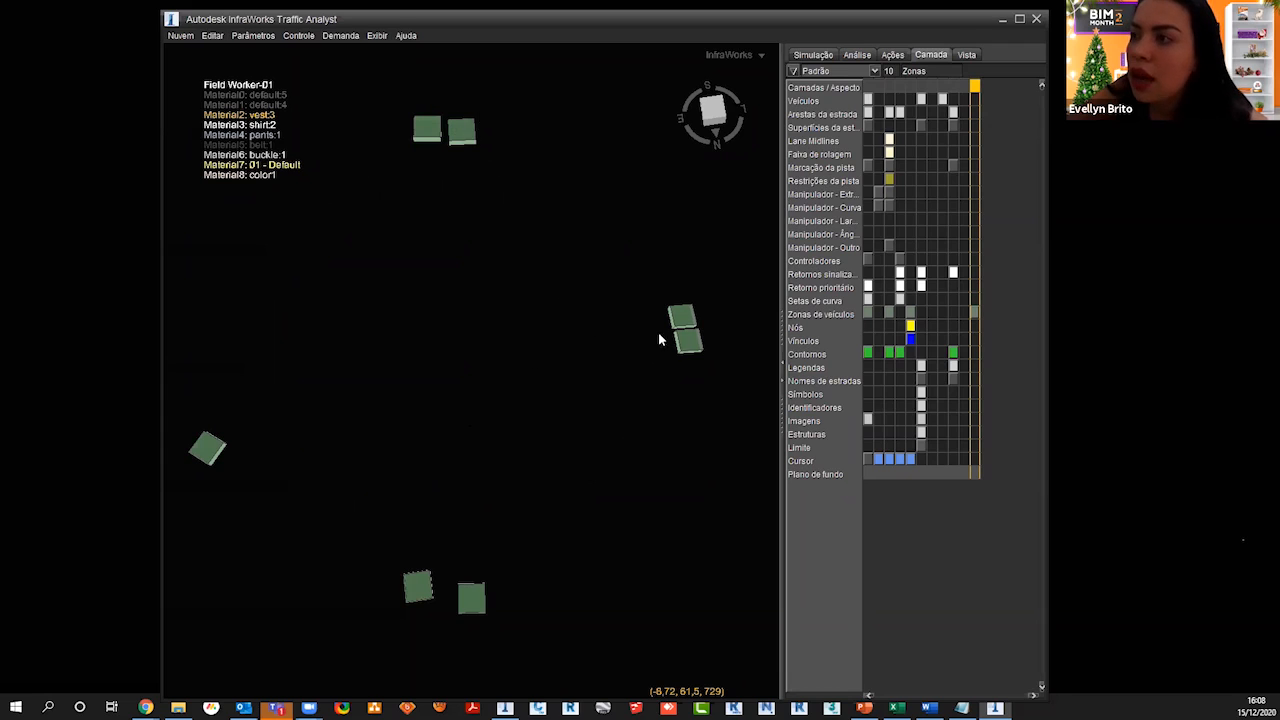
# Step: Return to the Geral layer aspect, enable Nós in it, and check the nodes at the two adjacent signalled junctions
pyautogui.click(868, 88)
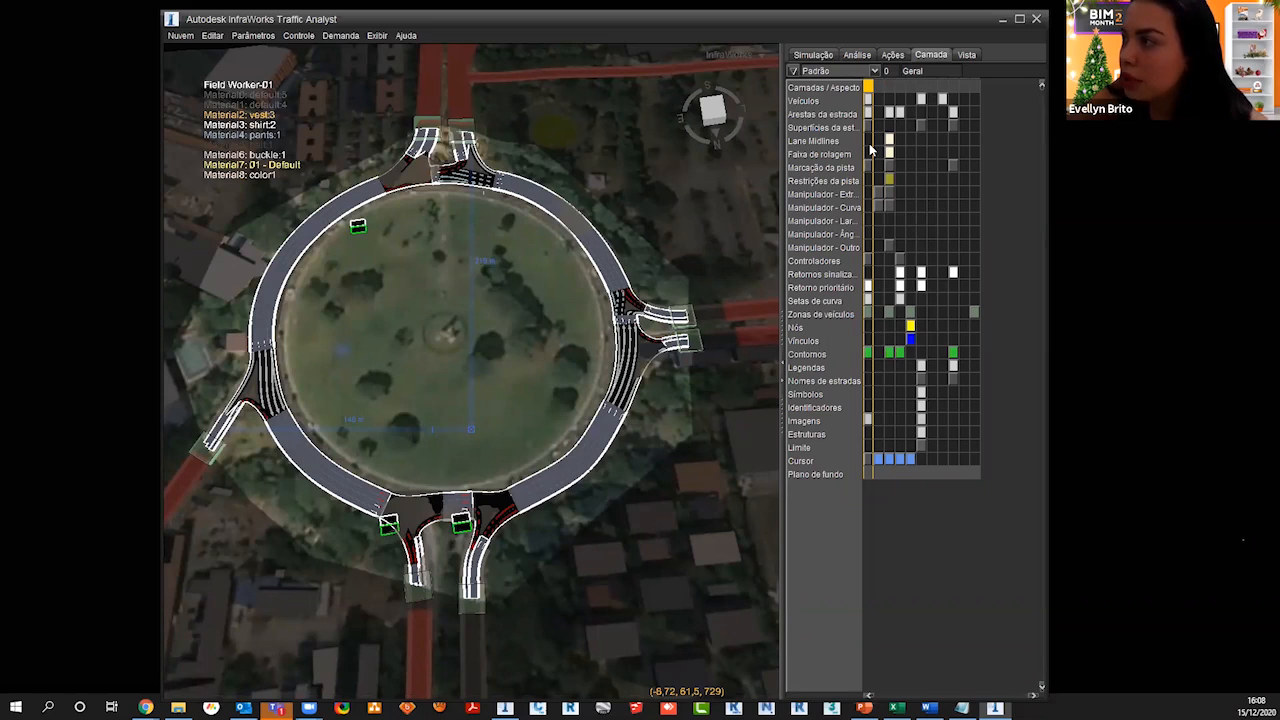
pyautogui.click(869, 330)
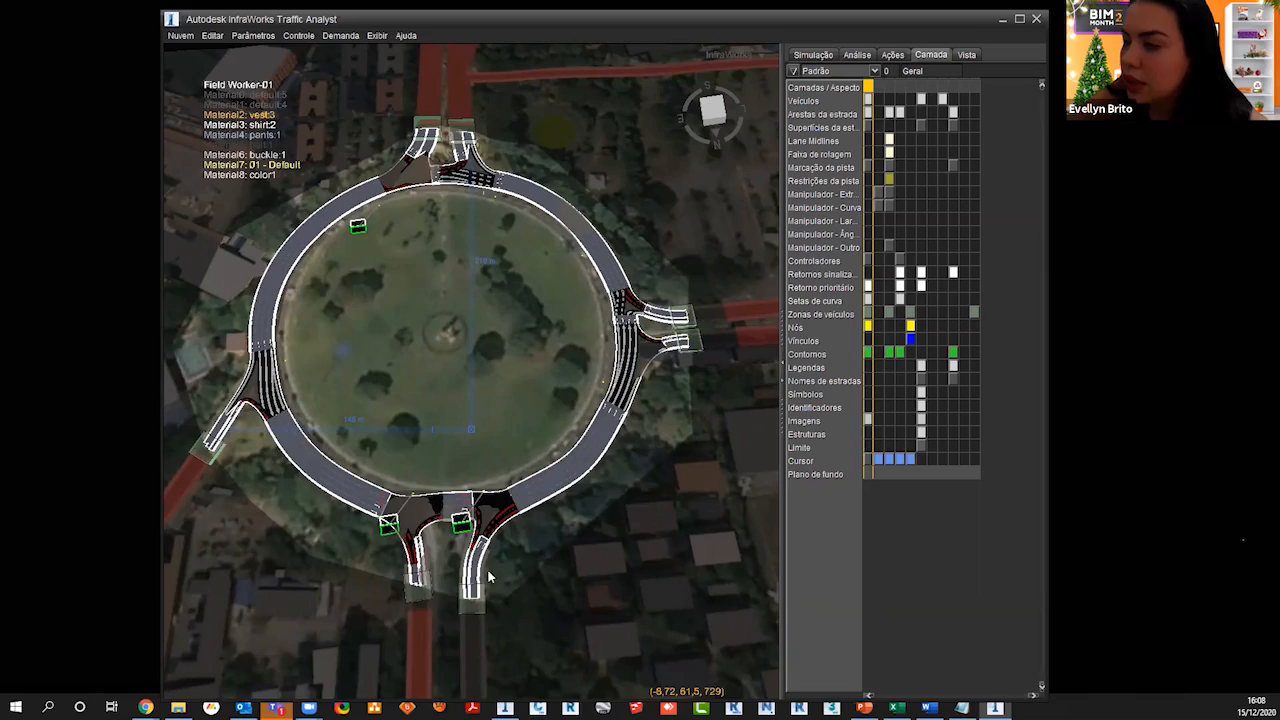
pyautogui.scroll(6, 490, 577)
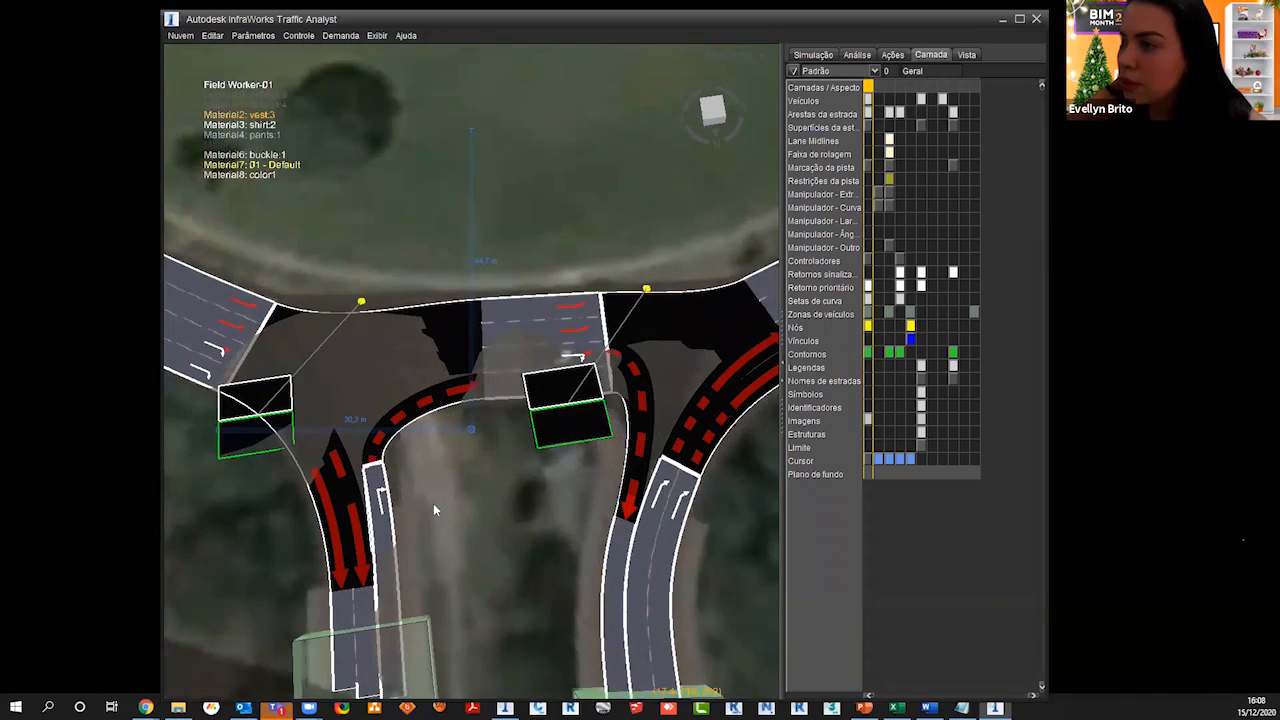
# Step: Examine the nodes, lane arrows and zones at the remaining junctions around the roundabout, in plan and in perspective
pyautogui.scroll(-8, 436, 506)
pyautogui.moveTo(519, 426); pyautogui.dragTo(700, 514, button='middle')
pyautogui.scroll(8, 465, 474)
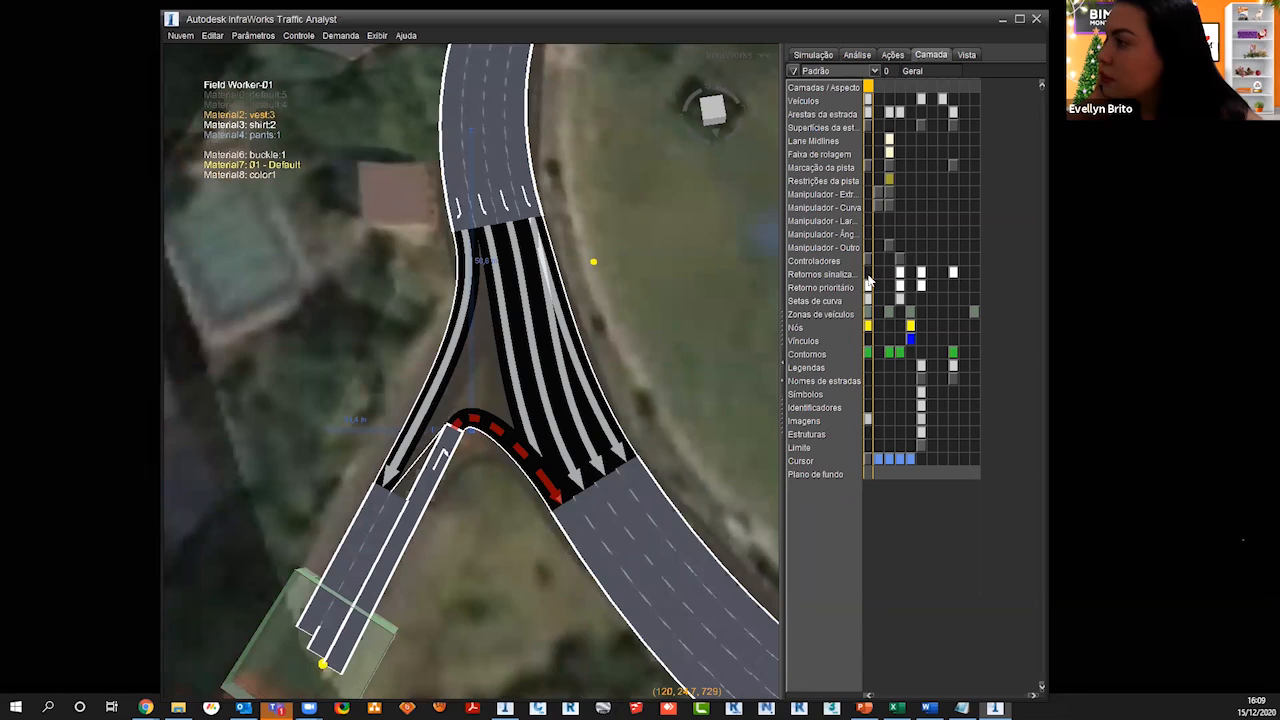
pyautogui.scroll(-8, 455, 466)
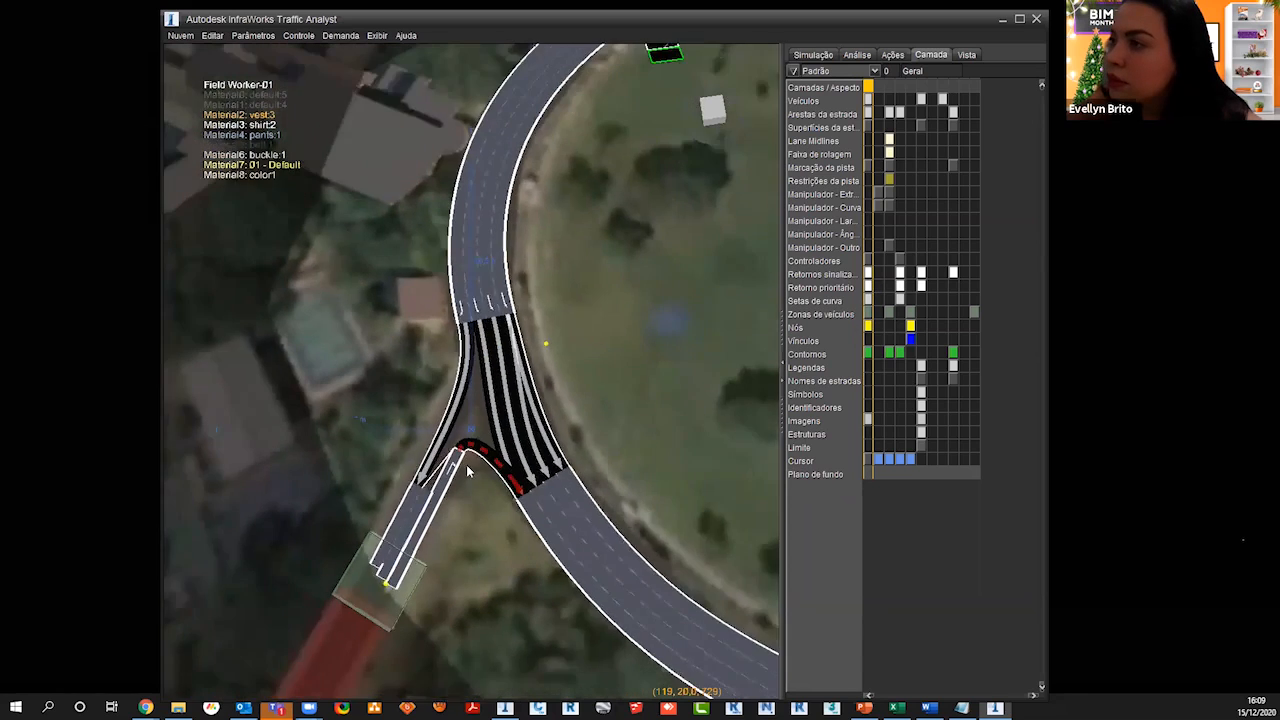
pyautogui.moveTo(285, 346); pyautogui.dragTo(233, 352, button='middle')
pyautogui.scroll(3, 233, 352)
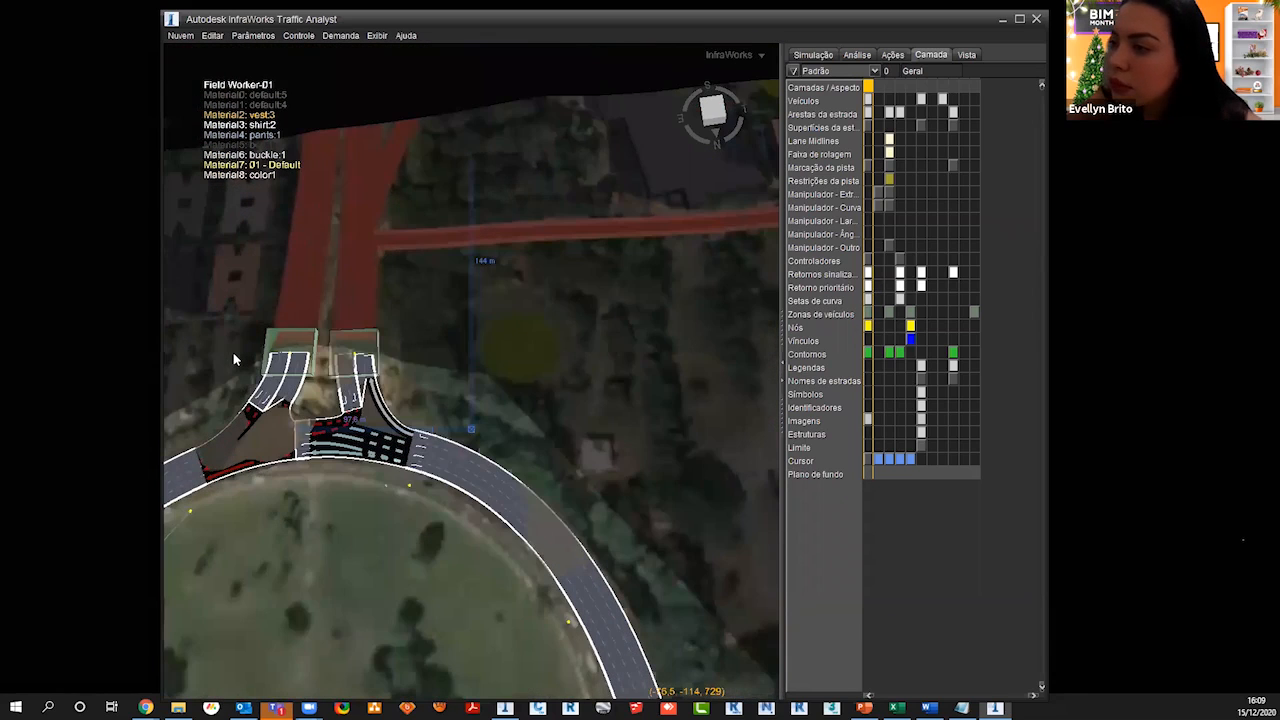
pyautogui.scroll(4, 320, 478)
pyautogui.moveTo(402, 598); pyautogui.dragTo(266, 343, button='middle')
pyautogui.scroll(-3, 266, 343)
pyautogui.moveTo(550, 470); pyautogui.dragTo(300, 357, button='middle')
pyautogui.scroll(3, 300, 357)
pyautogui.moveTo(494, 511); pyautogui.dragTo(553, 286, button='middle')
pyautogui.scroll(-4, 550, 432)
pyautogui.scroll(-4, 553, 286)
pyautogui.moveTo(366, 508); pyautogui.dragTo(354, 408, button='middle')
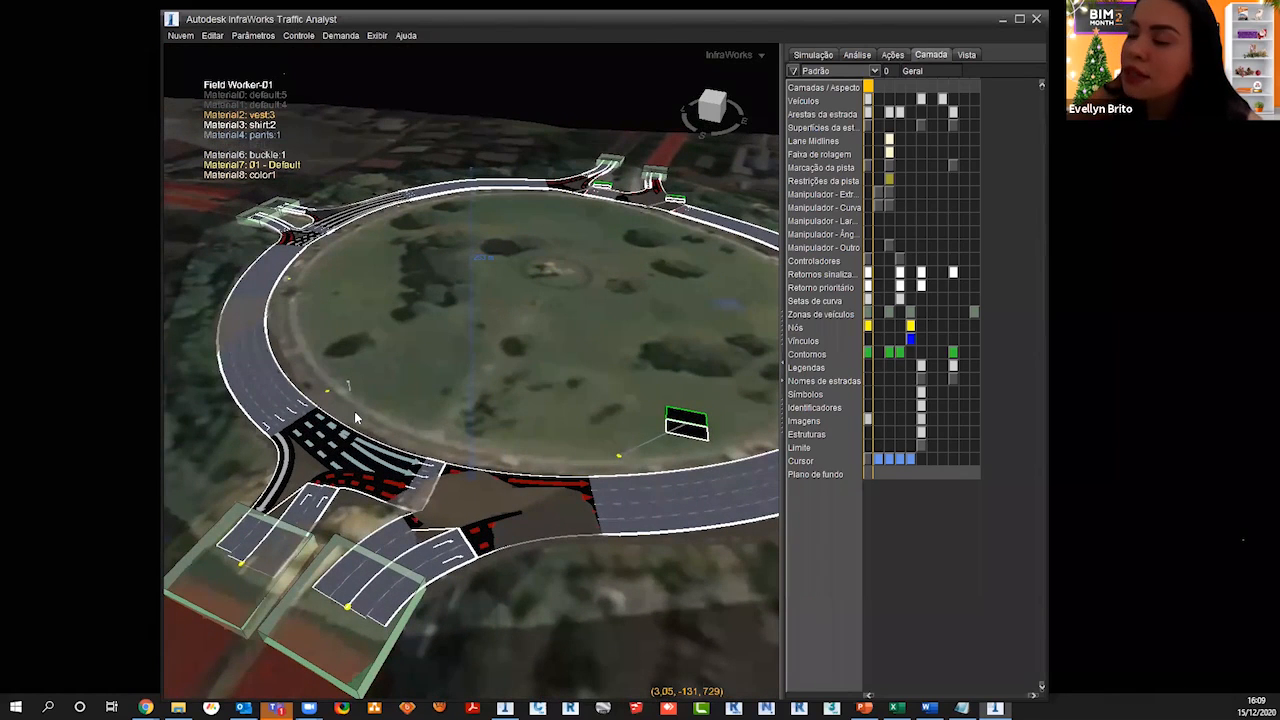
pyautogui.scroll(-2, 469, 575)
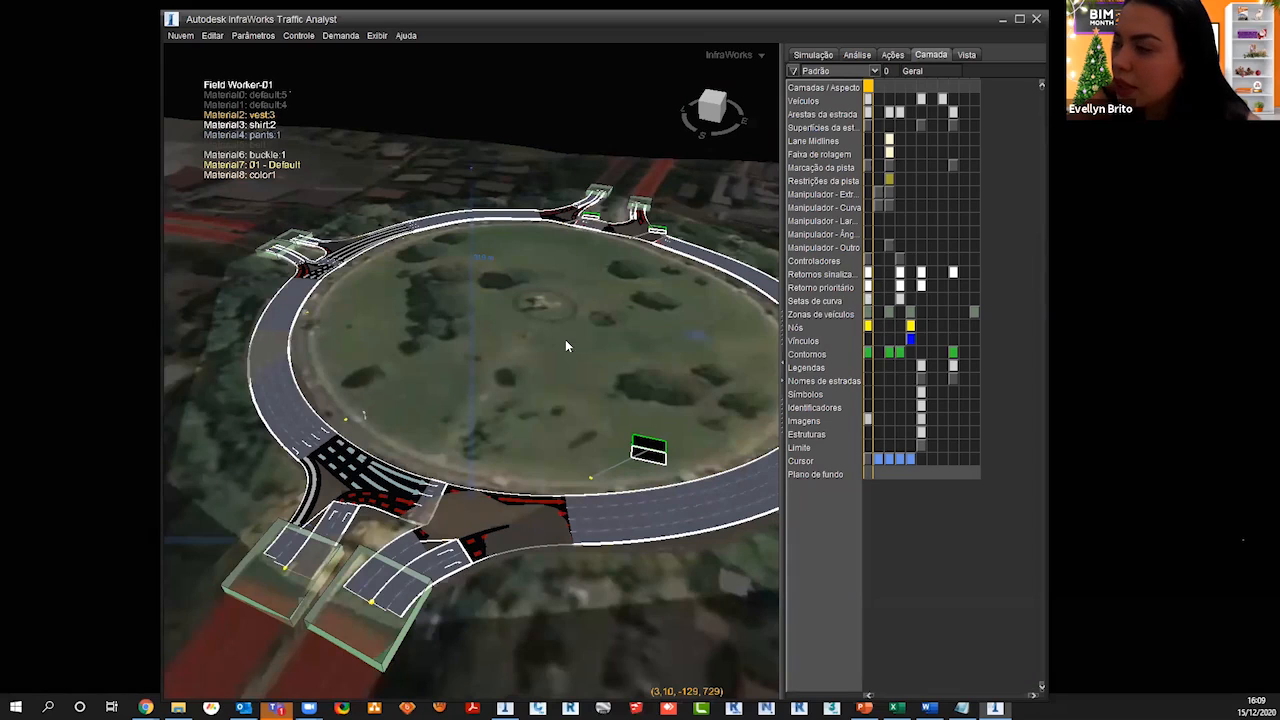
pyautogui.scroll(-5, 567, 349)
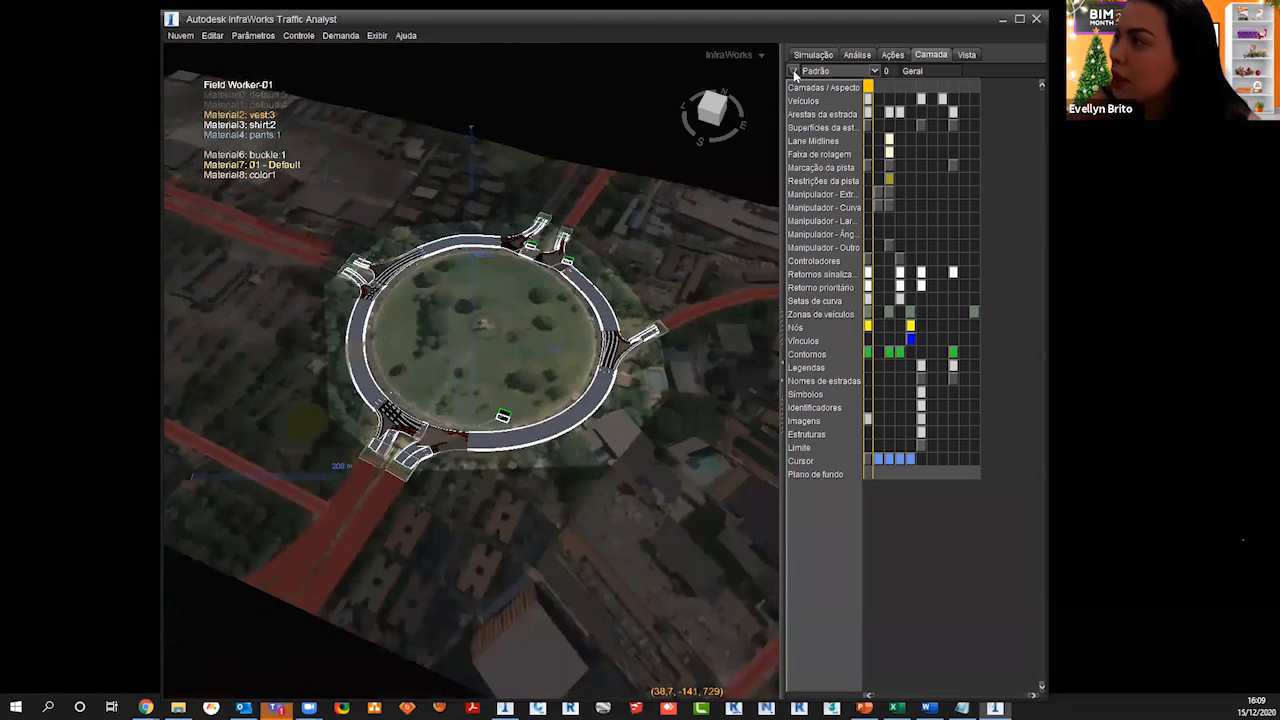
pyautogui.scroll(2, 772, 82)
# Step: Run the Simulação rápida simulation with the whole roundabout in view
pyautogui.click(855, 55)
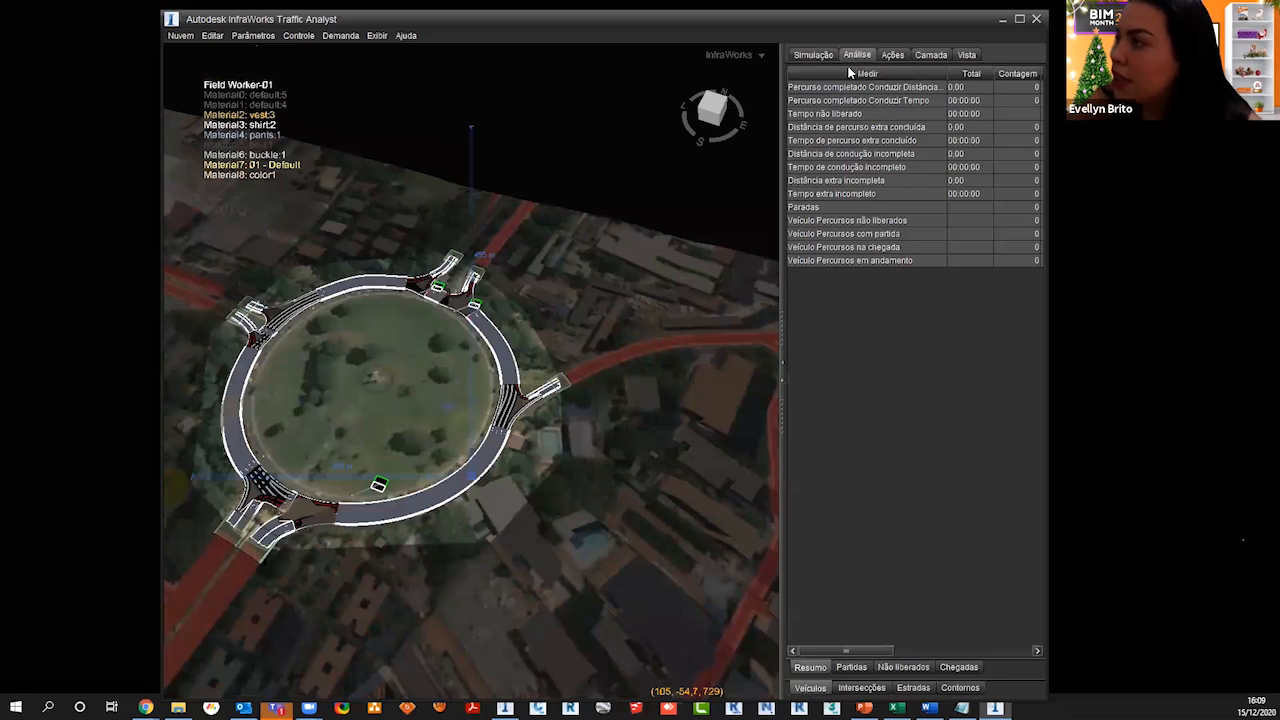
pyautogui.click(813, 56)
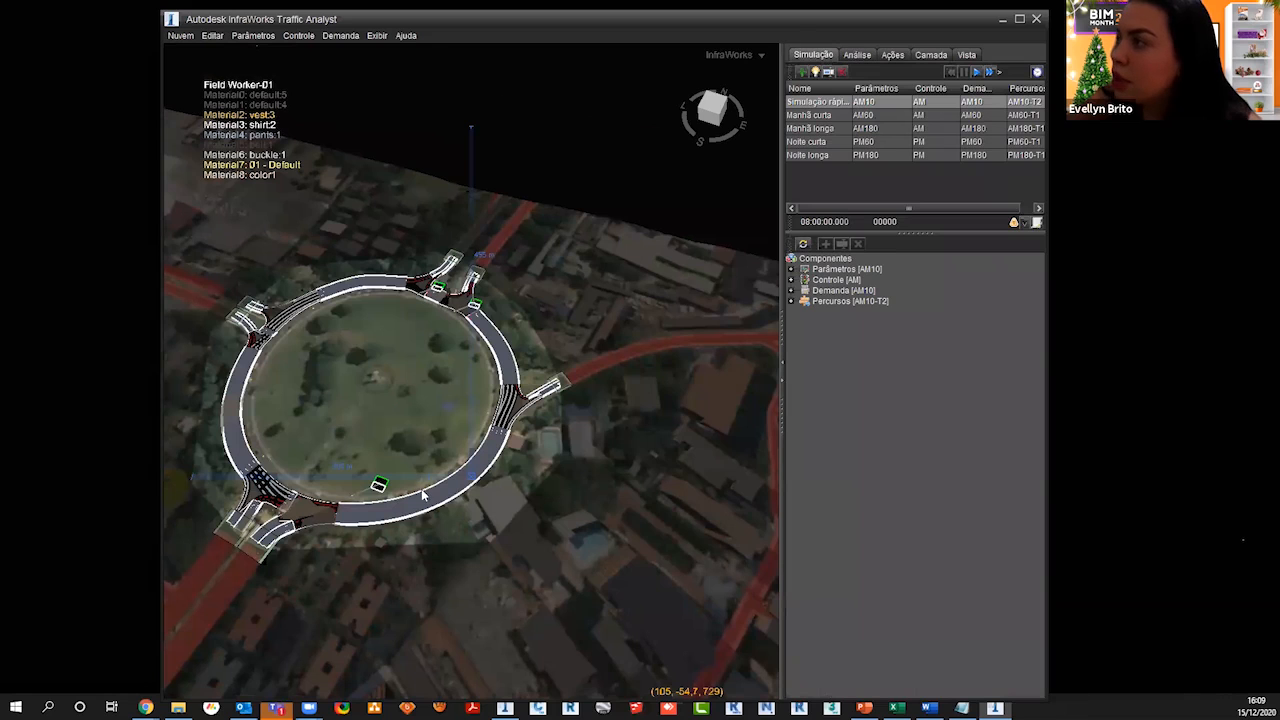
pyautogui.moveTo(580, 455); pyautogui.dragTo(453, 443, button='middle')
pyautogui.scroll(-2, 625, 473)
pyautogui.scroll(3, 453, 443)
pyautogui.scroll(2, 453, 443)
pyautogui.click(976, 72)
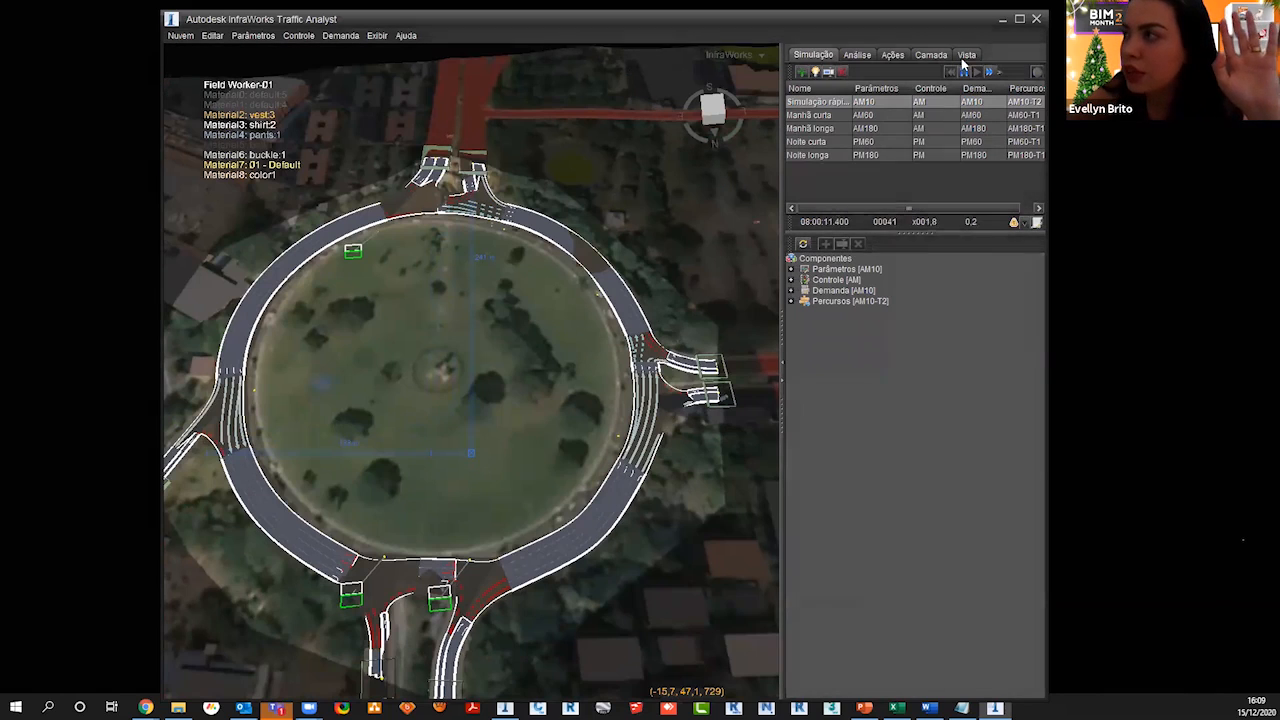
# Step: Review the vehicle analysis results under Resumo, Partidas, Não liberados and Chegadas
pyautogui.click(857, 56)
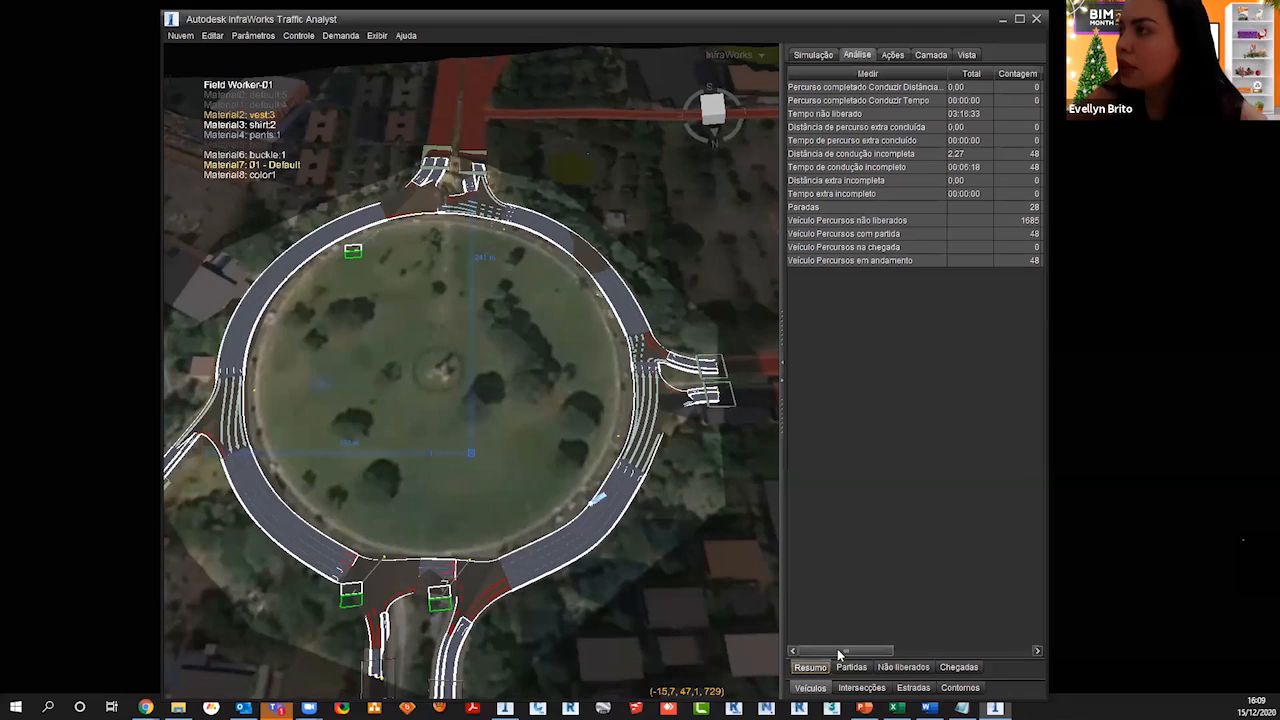
pyautogui.moveTo(841, 654); pyautogui.dragTo(810, 648)
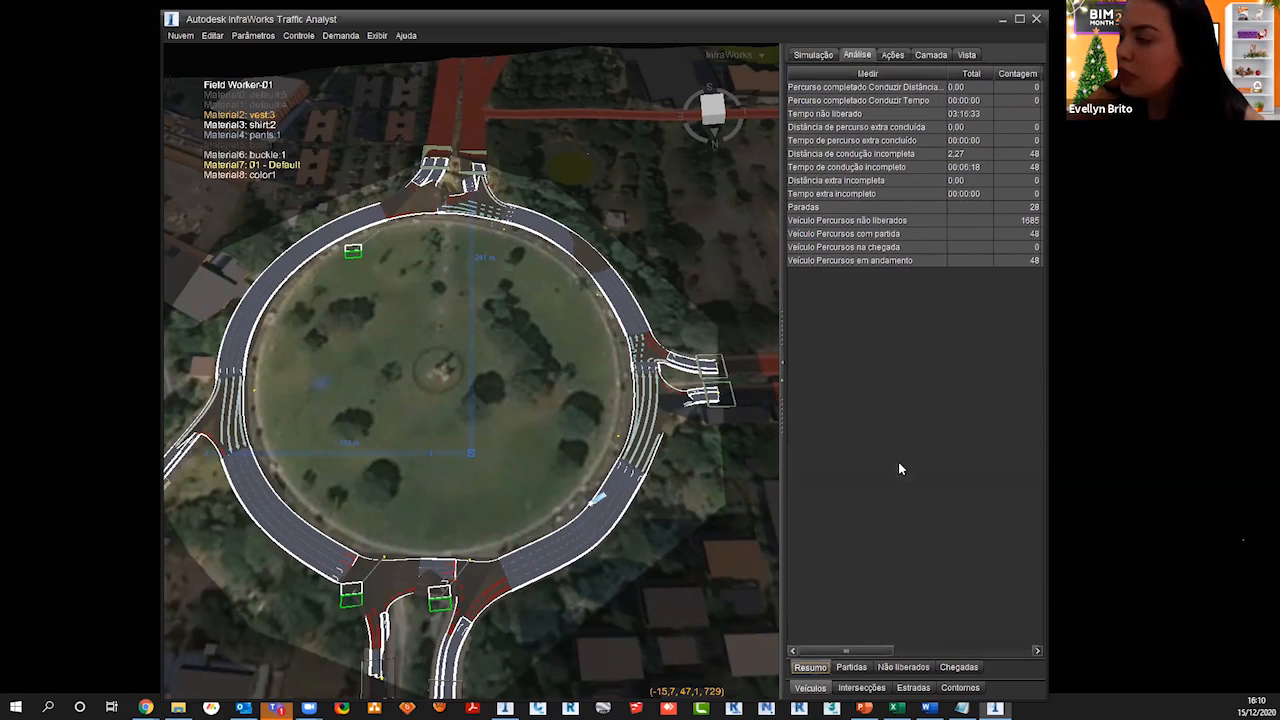
pyautogui.click(855, 669)
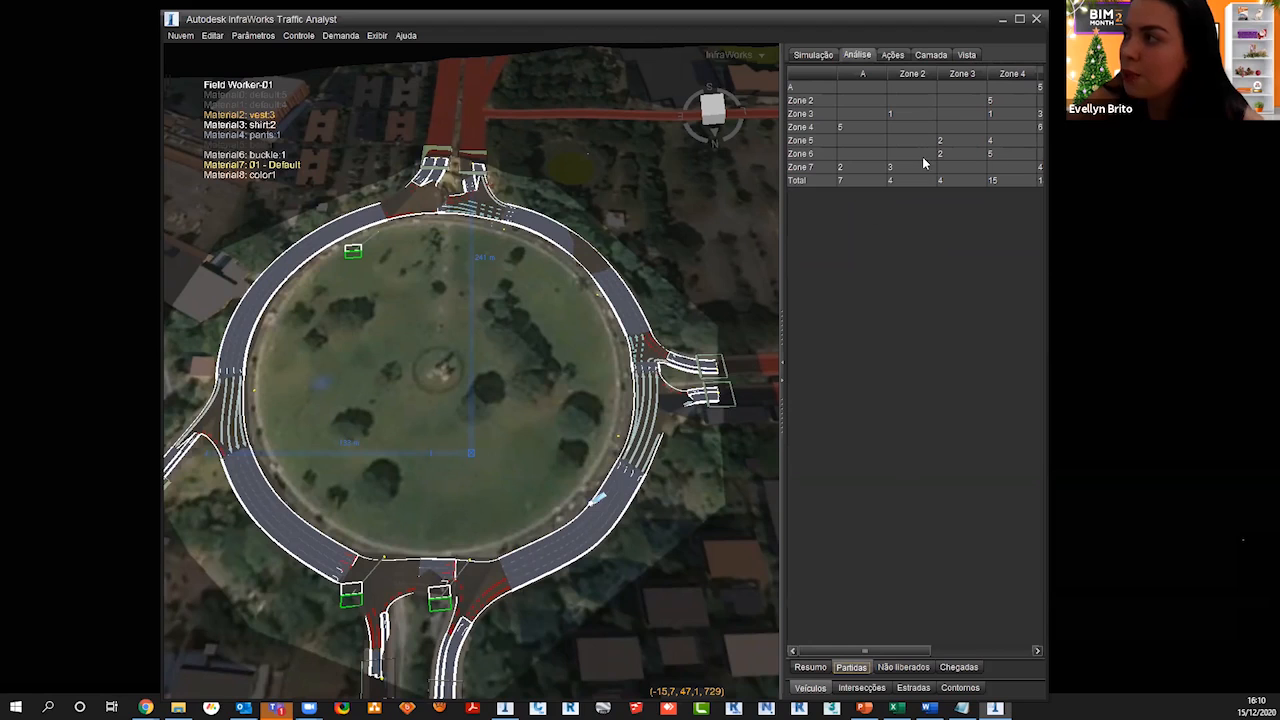
pyautogui.moveTo(888, 653)
pyautogui.mouseDown()
pyautogui.moveTo(1009, 652)
pyautogui.moveTo(889, 646)
pyautogui.mouseUp()
pyautogui.click(903, 667)
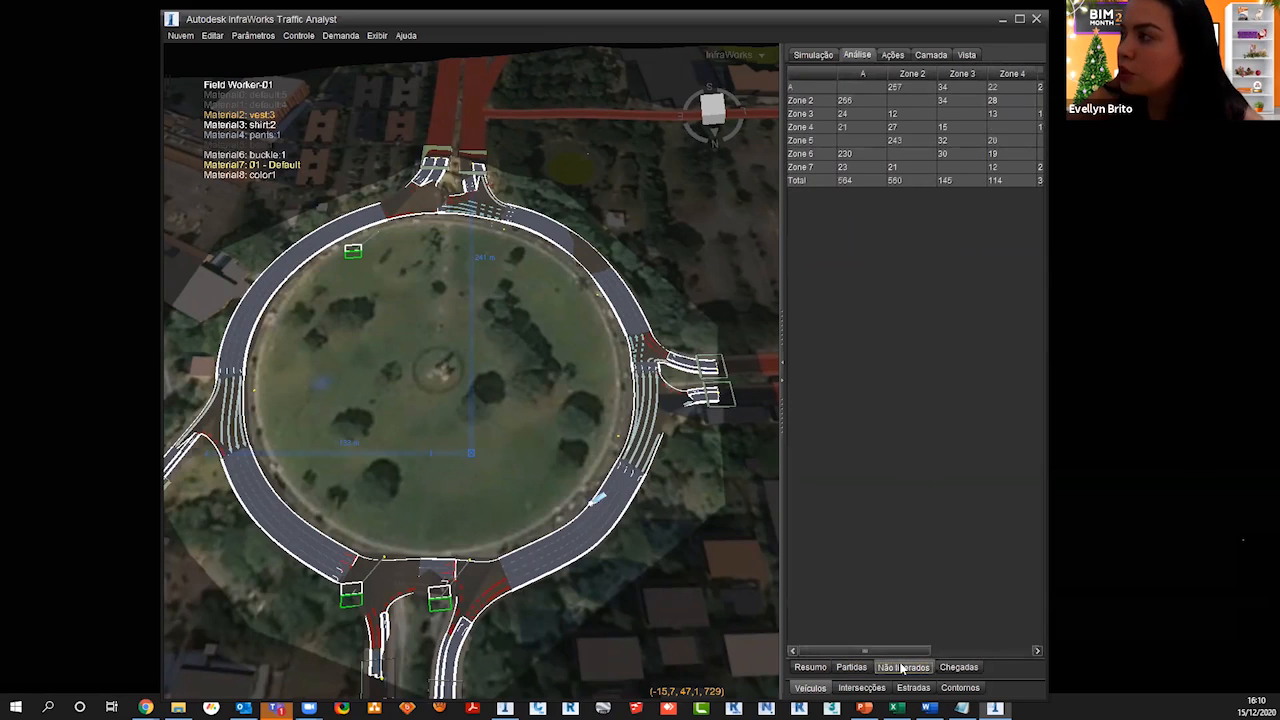
pyautogui.click(950, 667)
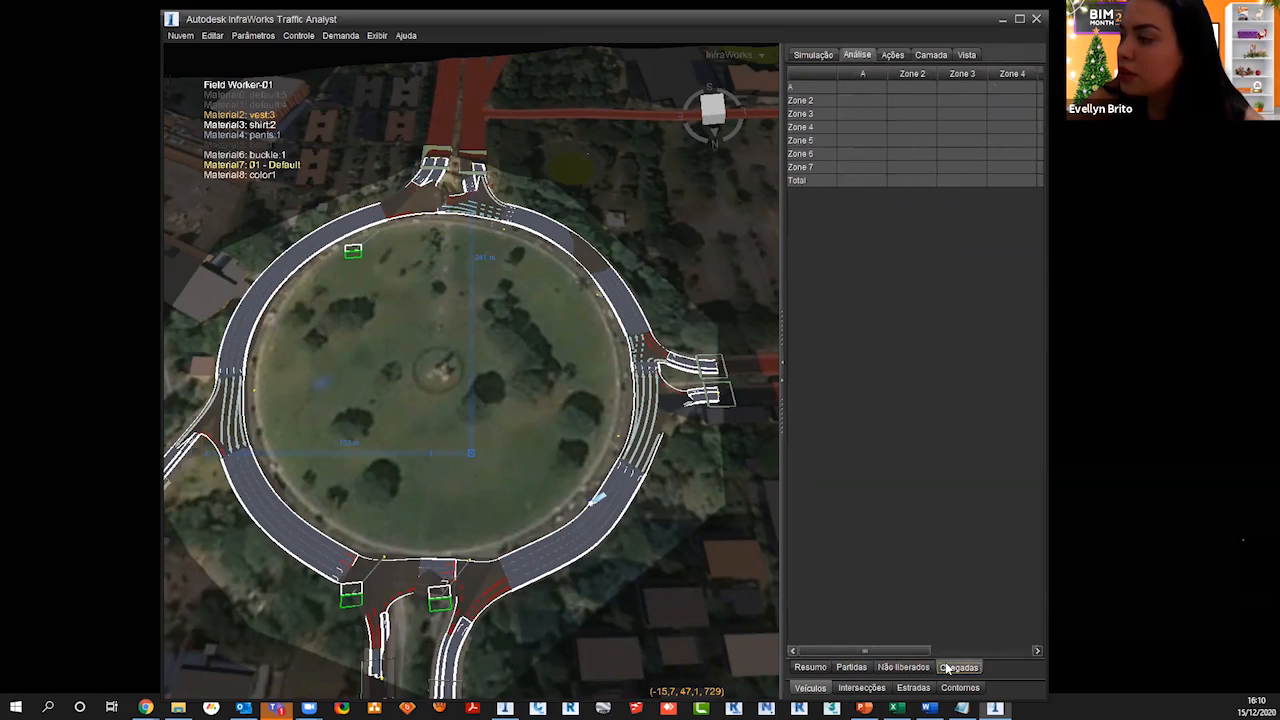
pyautogui.moveTo(883, 650); pyautogui.dragTo(854, 650)
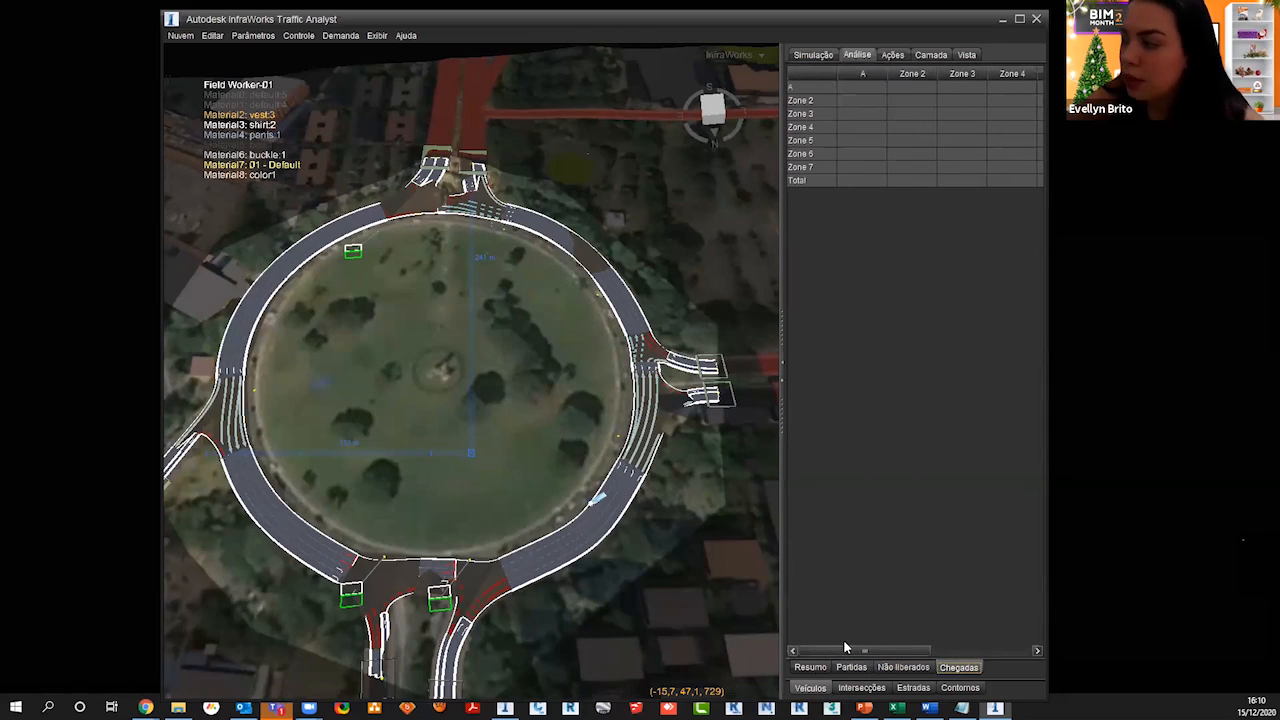
# Step: Review the Intersecções, Estradas and Contornos analysis results, glance at the available actions, and return to the Veículos results
pyautogui.click(861, 689)
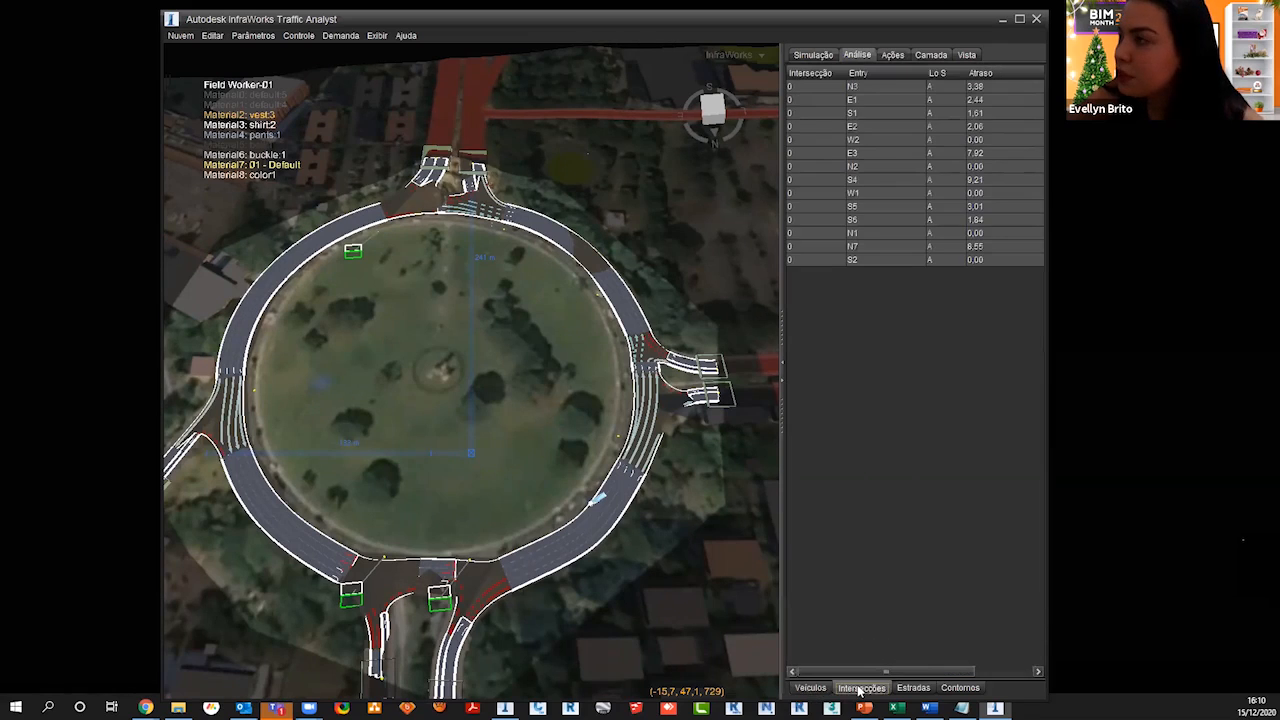
pyautogui.moveTo(928, 672)
pyautogui.mouseDown()
pyautogui.moveTo(994, 673)
pyautogui.moveTo(917, 677)
pyautogui.mouseUp()
pyautogui.click(913, 688)
pyautogui.click(960, 688)
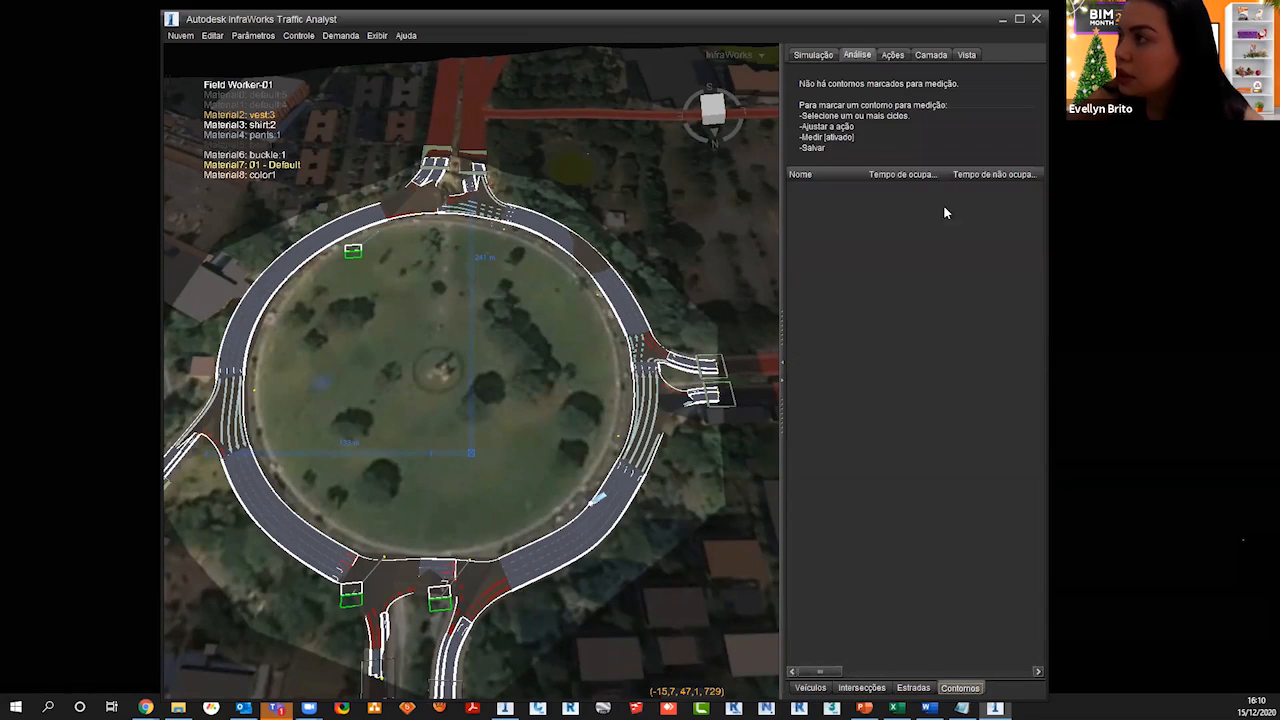
pyautogui.click(892, 55)
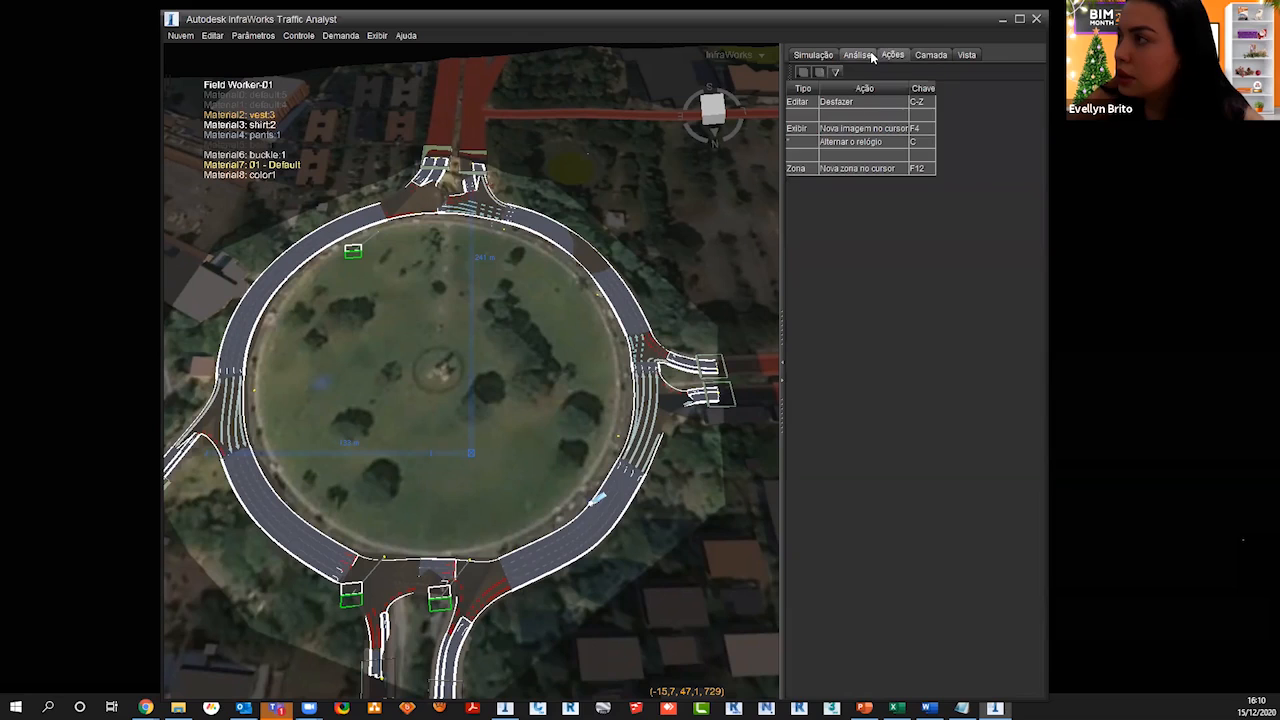
pyautogui.click(872, 56)
pyautogui.click(880, 688)
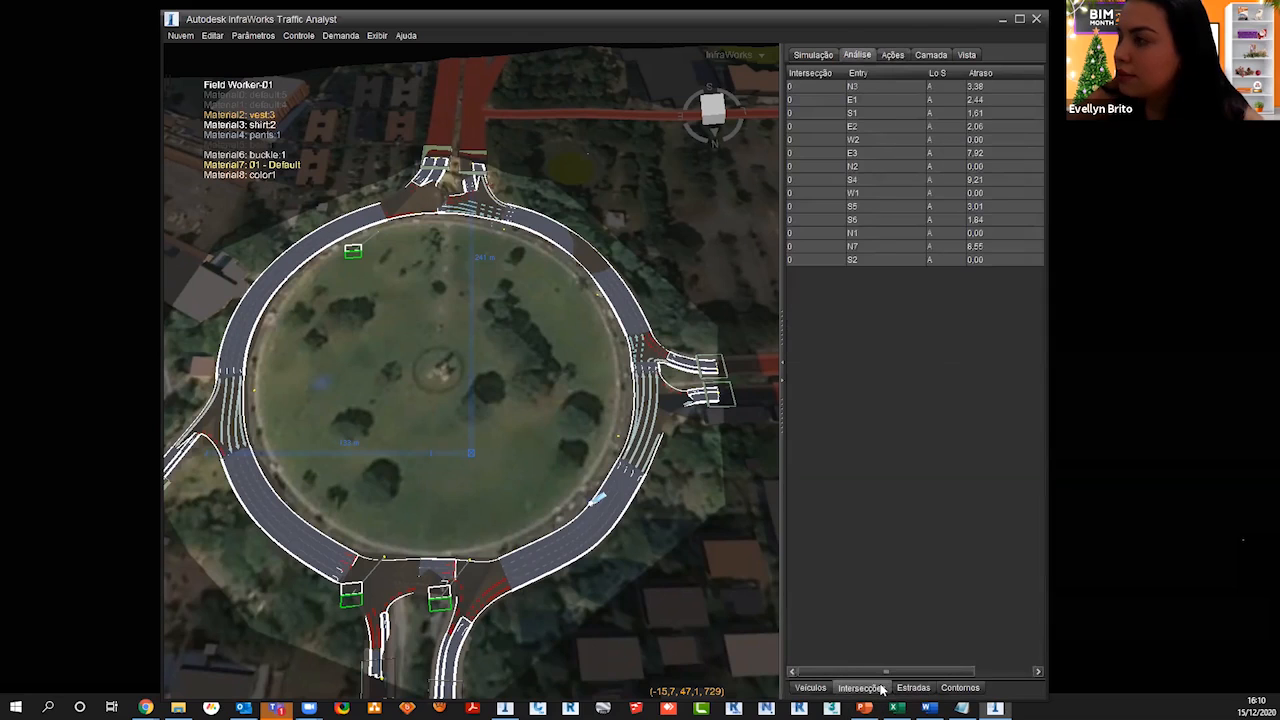
pyautogui.click(810, 688)
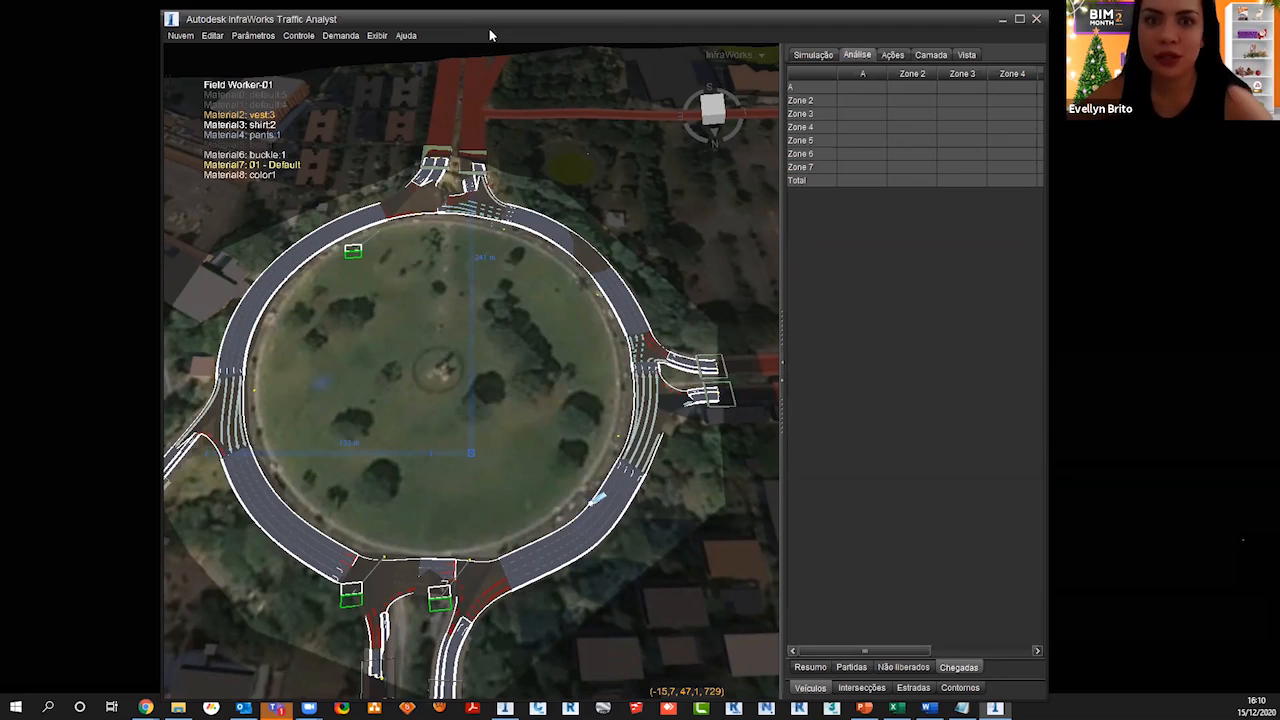
# Step: Export the Simulação rápida results from the Área de estudo de tráfego to a new folder named tap on the Área de Trabalho
pyautogui.scroll(-3, 503, 380)
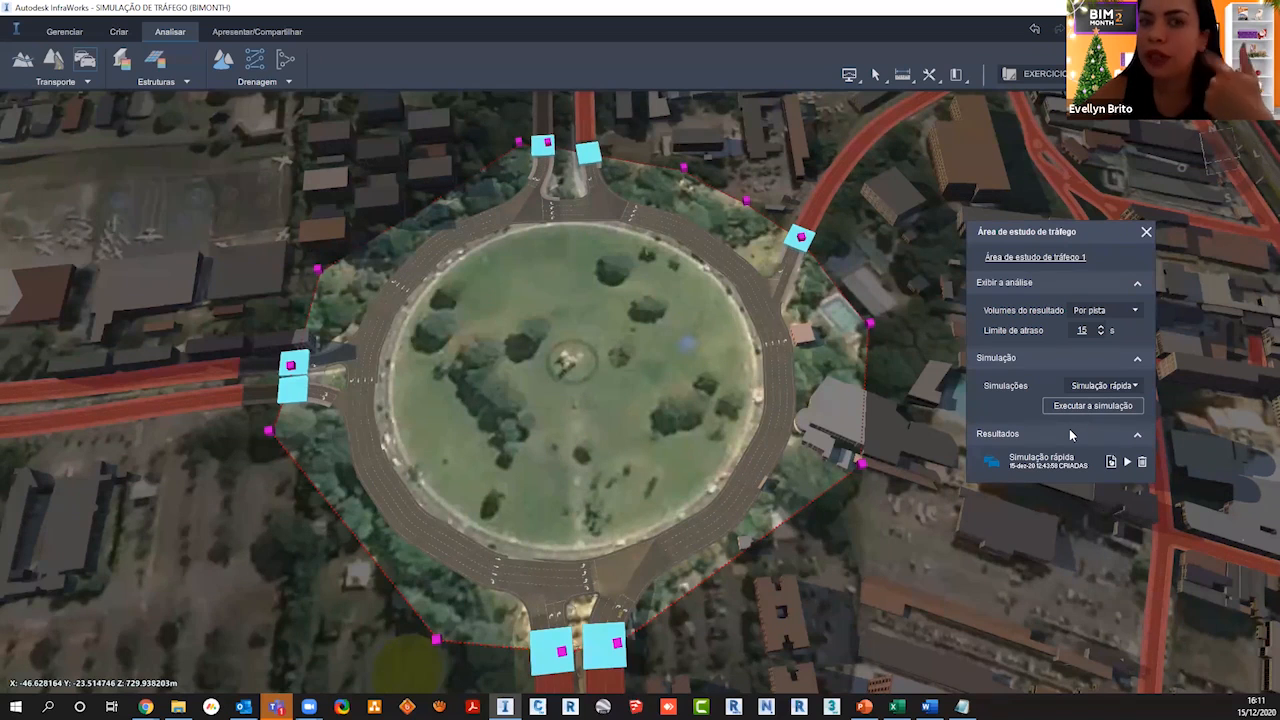
pyautogui.moveTo(1084, 235); pyautogui.dragTo(597, 258)
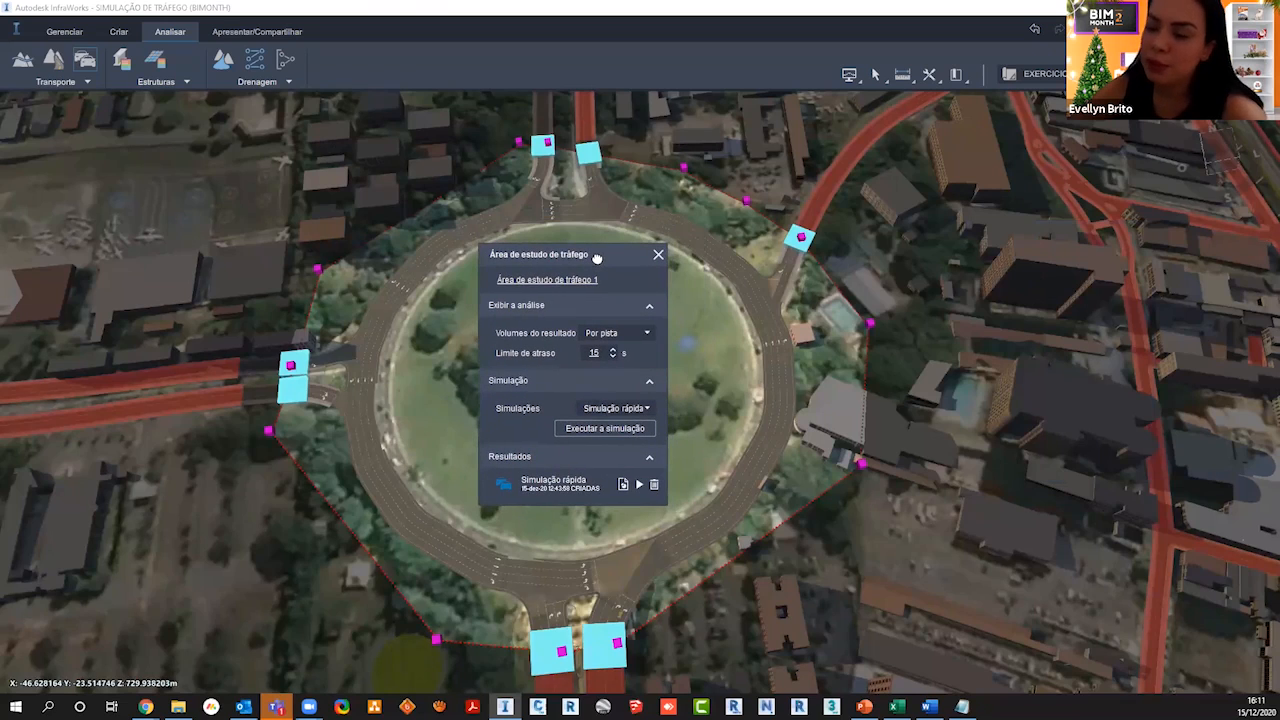
pyautogui.click(624, 485)
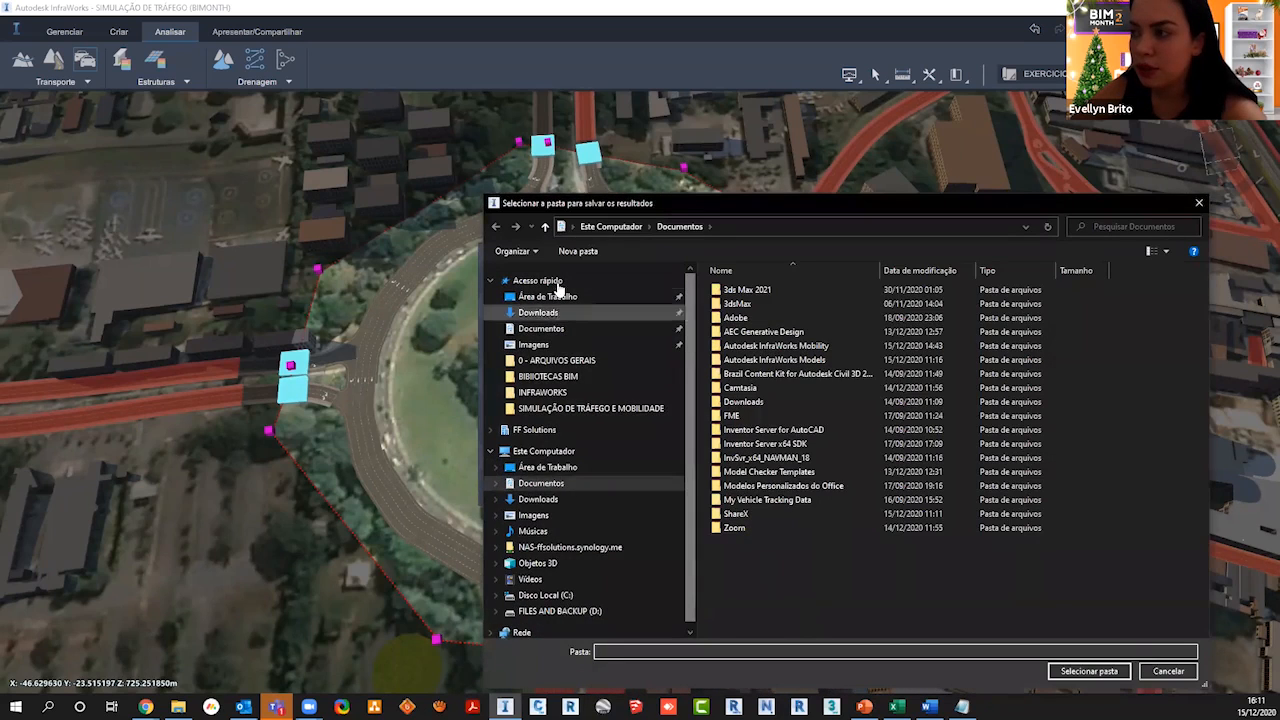
pyautogui.click(547, 297)
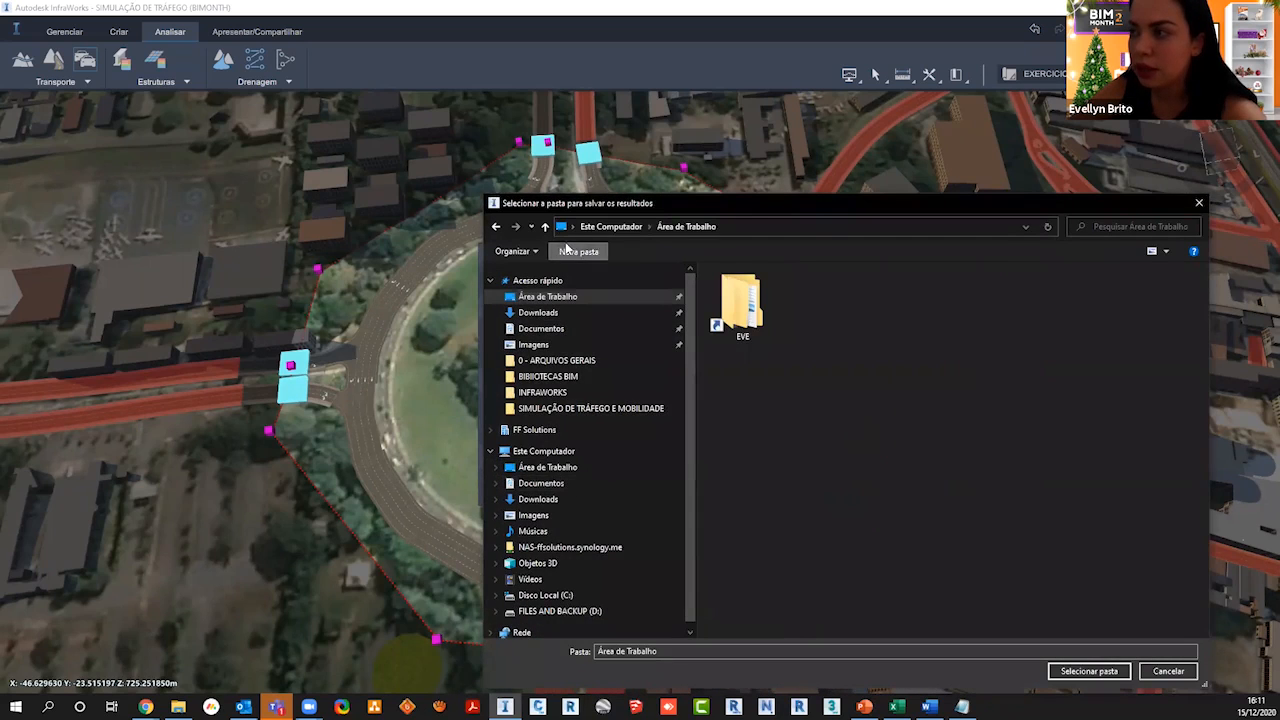
pyautogui.click(567, 251)
pyautogui.press('BackSpace')
pyautogui.write('tap')
pyautogui.press('Return')
pyautogui.press('Return')
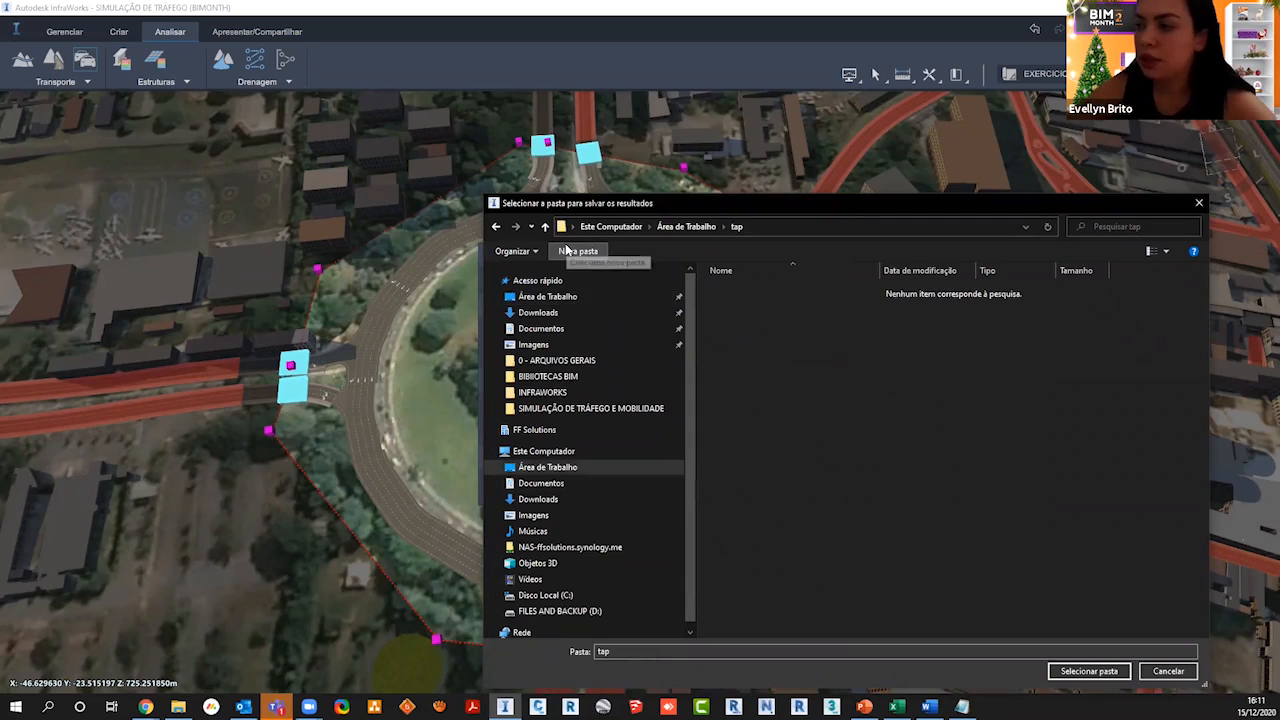
pyautogui.click(1089, 671)
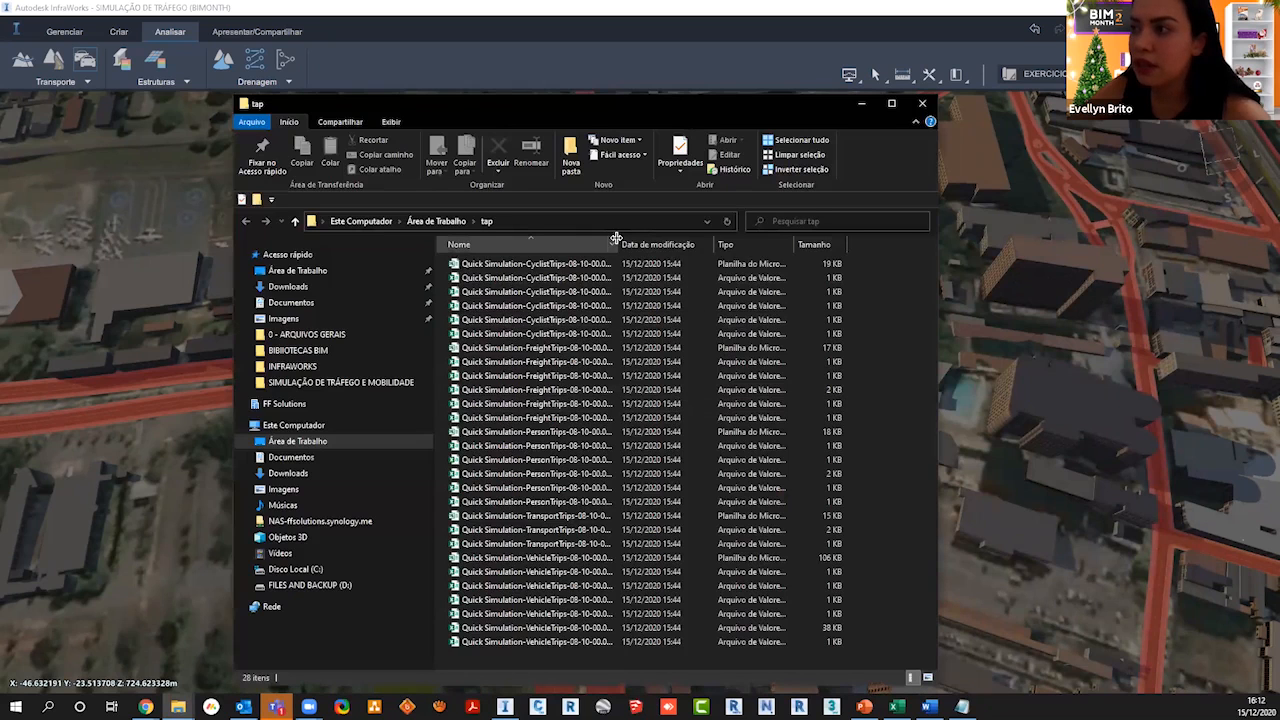
# Step: Widen the Nome column in the tap folder, view the exported ResultsVehicleDetail.csv in Excel, and minimize it
pyautogui.moveTo(616, 237); pyautogui.dragTo(805, 300)
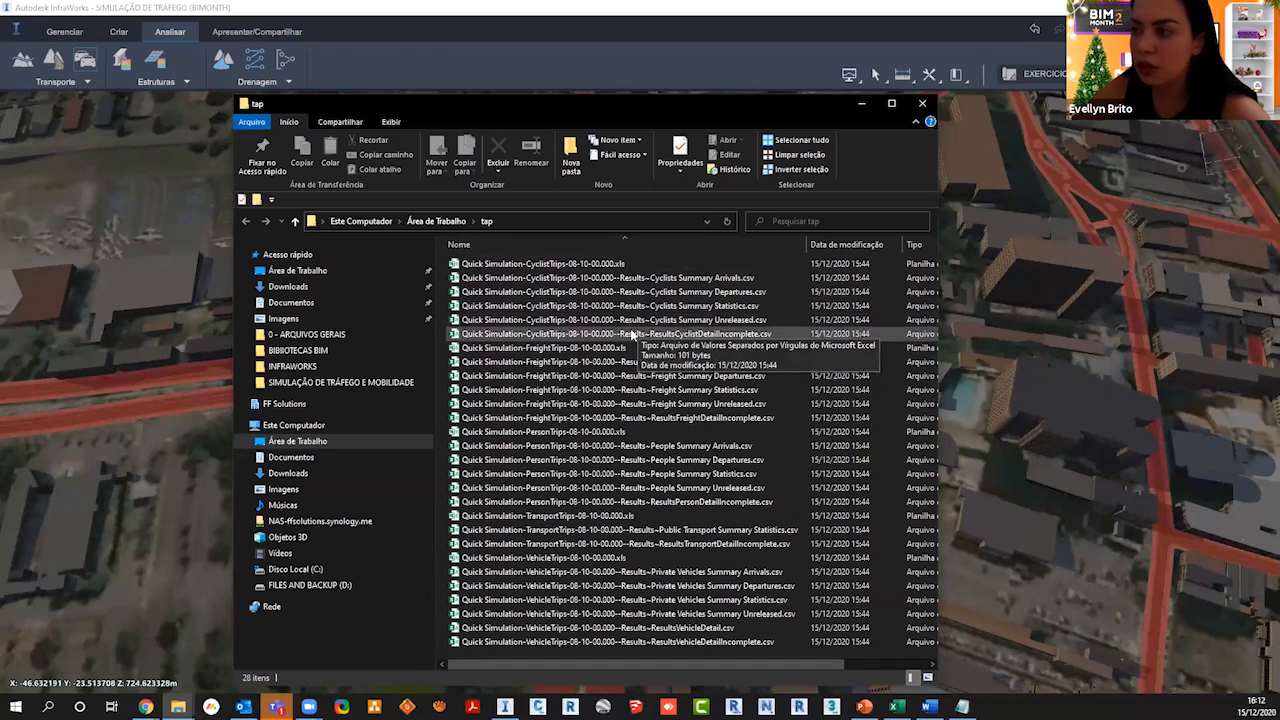
pyautogui.click(640, 627)
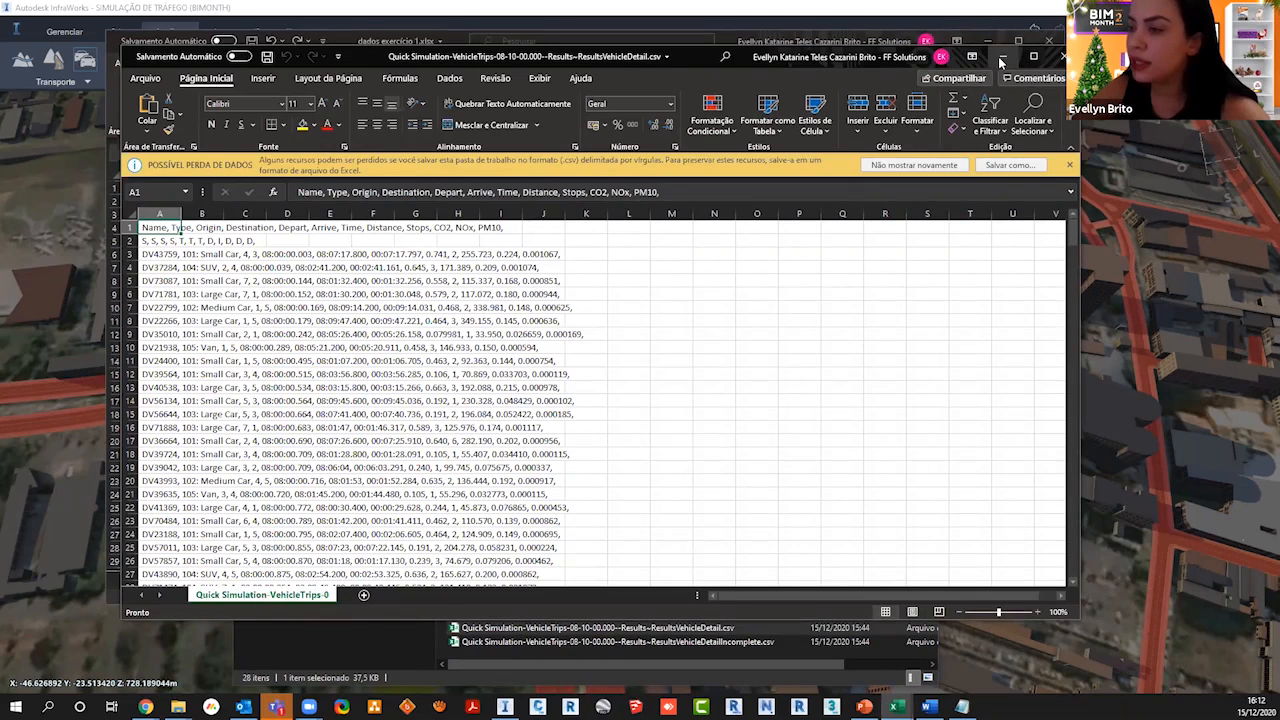
pyautogui.click(1002, 62)
# Step: Open Quick Simulation-VehicleTrips-08-10-00.000.xls, widen its Measure column, and review the private vehicle summary and vehicle detail sheets
pyautogui.click(626, 634)
pyautogui.doubleClick(626, 563)
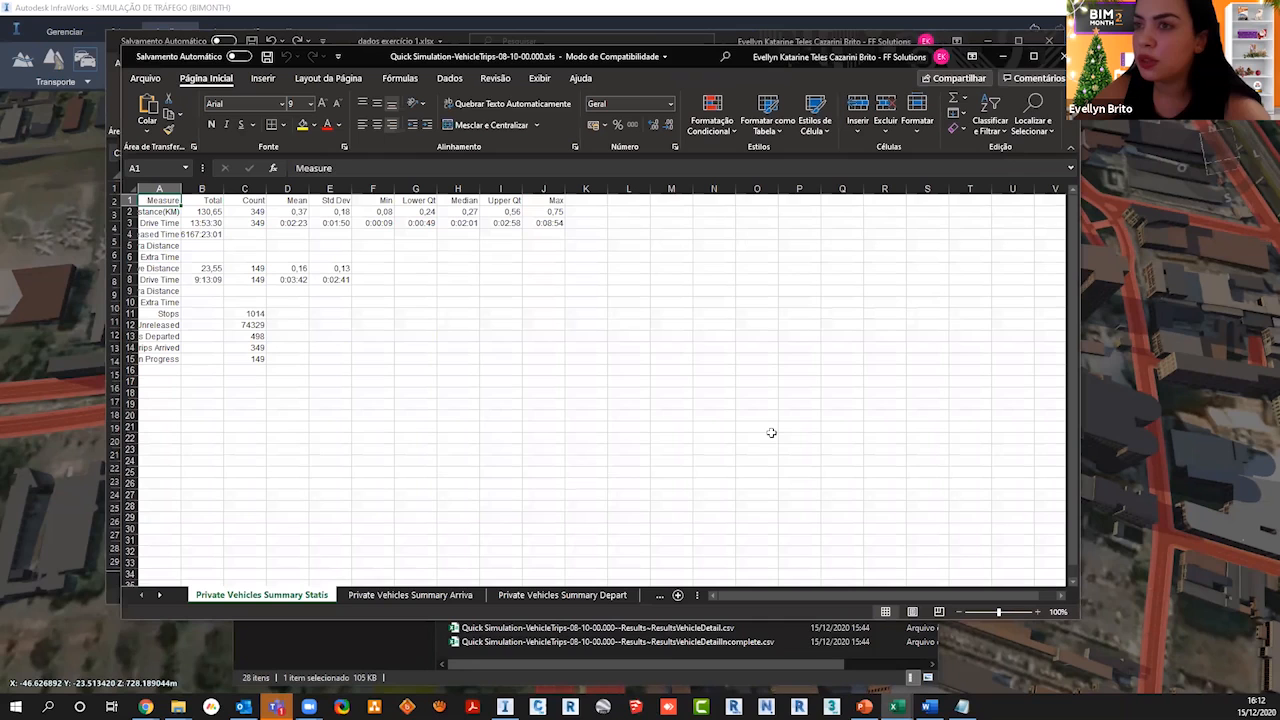
pyautogui.moveTo(181, 188); pyautogui.dragTo(256, 189)
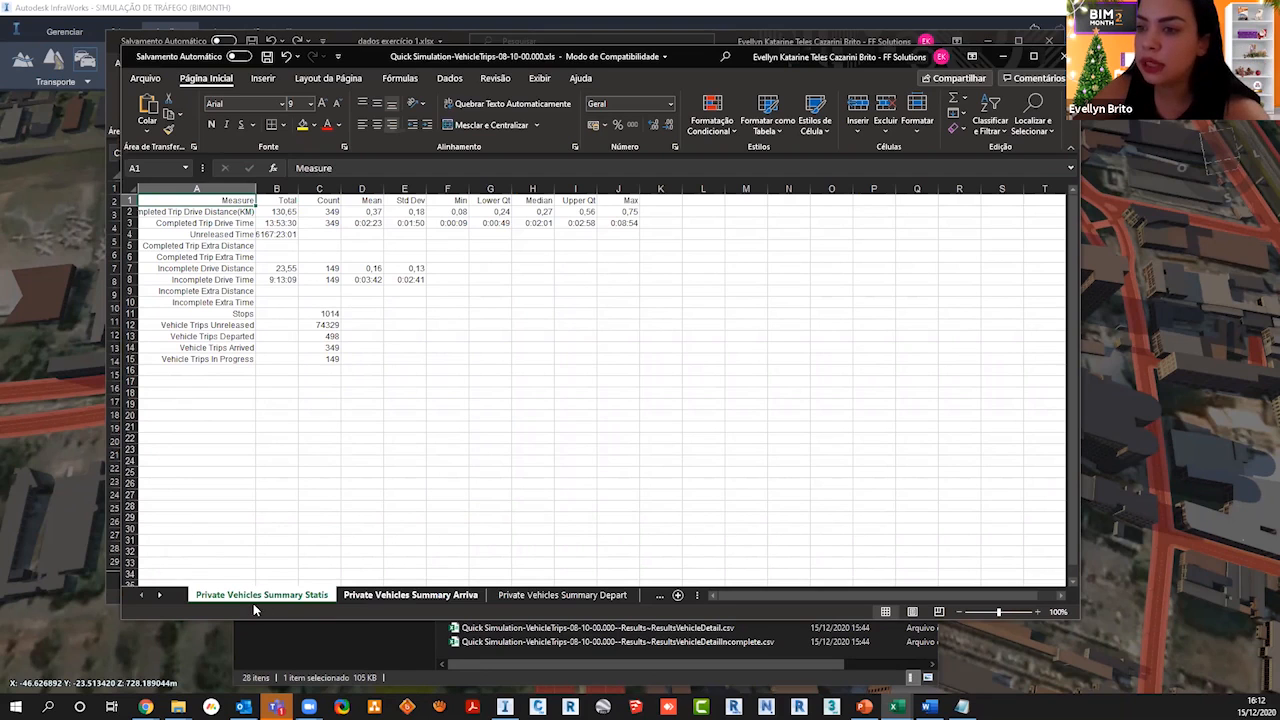
pyautogui.click(385, 599)
pyautogui.click(510, 595)
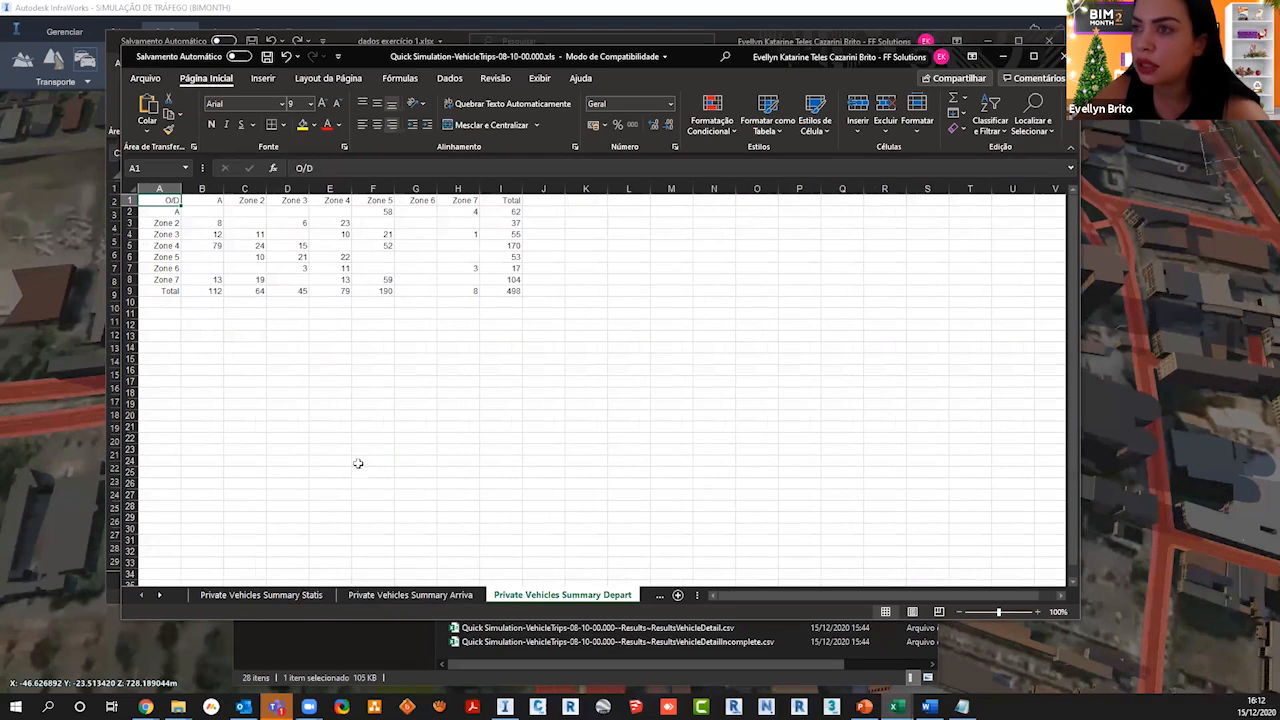
pyautogui.click(660, 596)
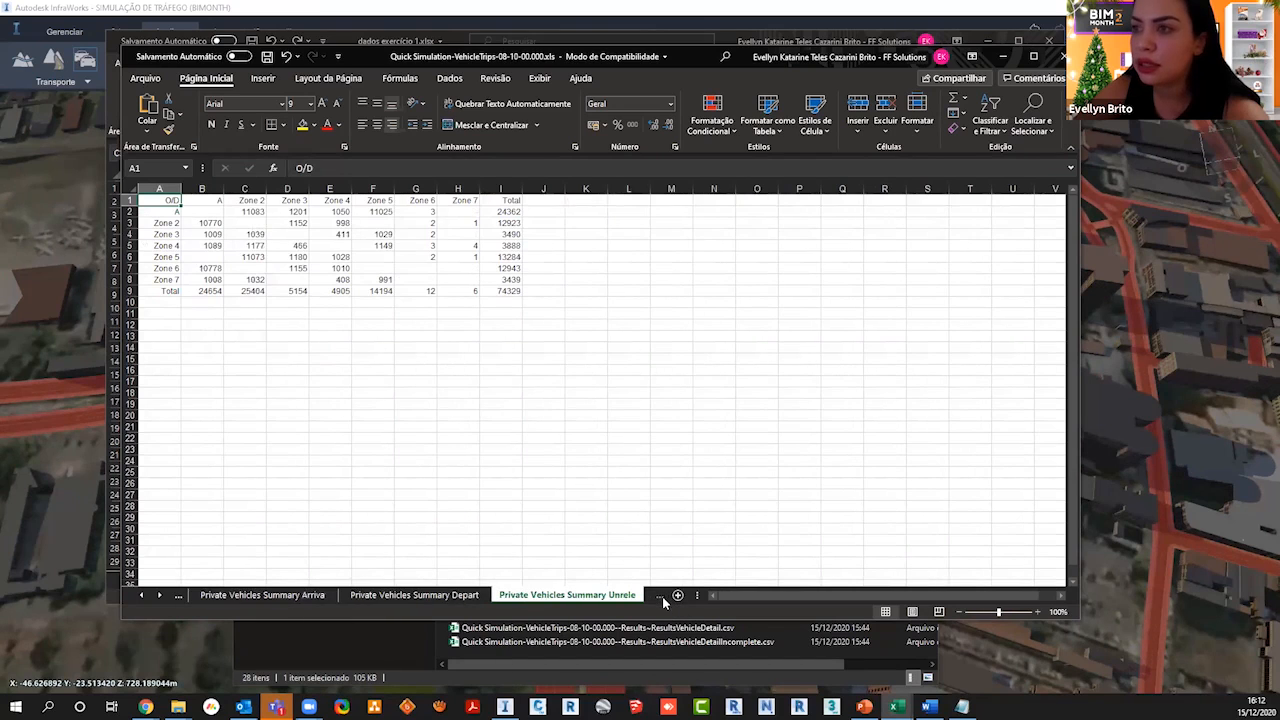
pyautogui.click(660, 596)
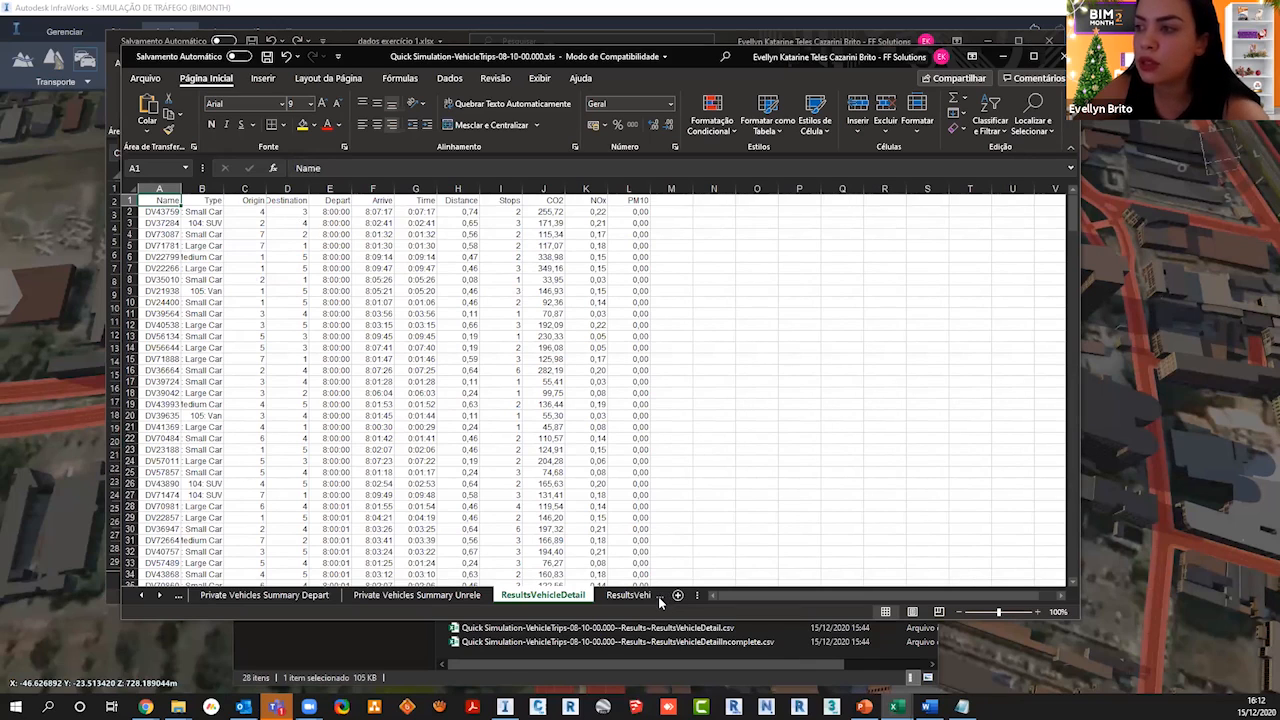
pyautogui.click(659, 597)
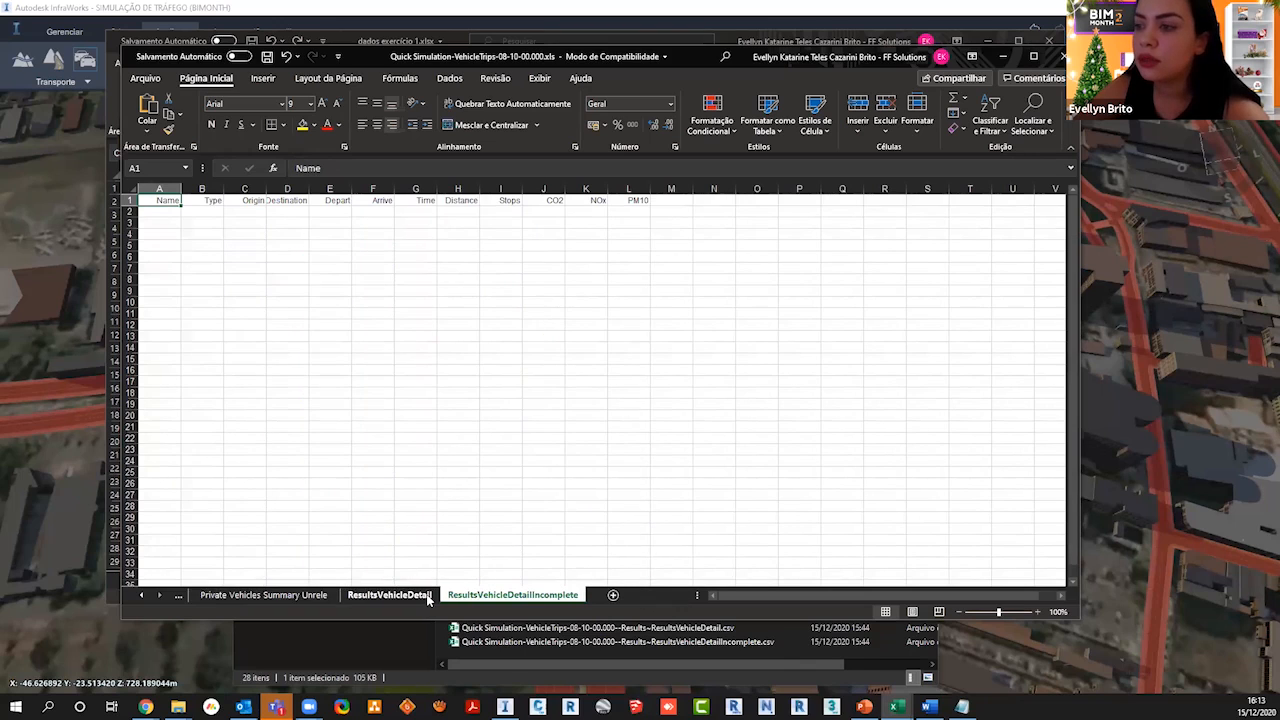
pyautogui.click(376, 597)
pyautogui.click(178, 595)
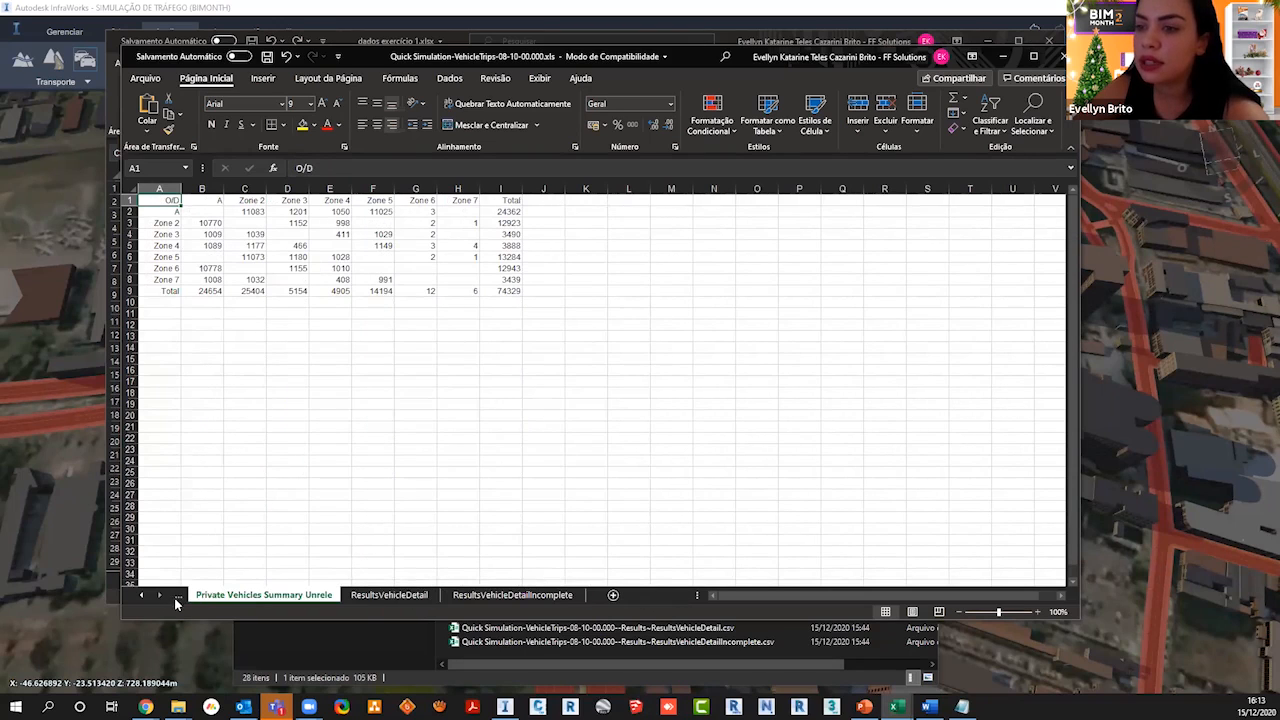
pyautogui.click(143, 598)
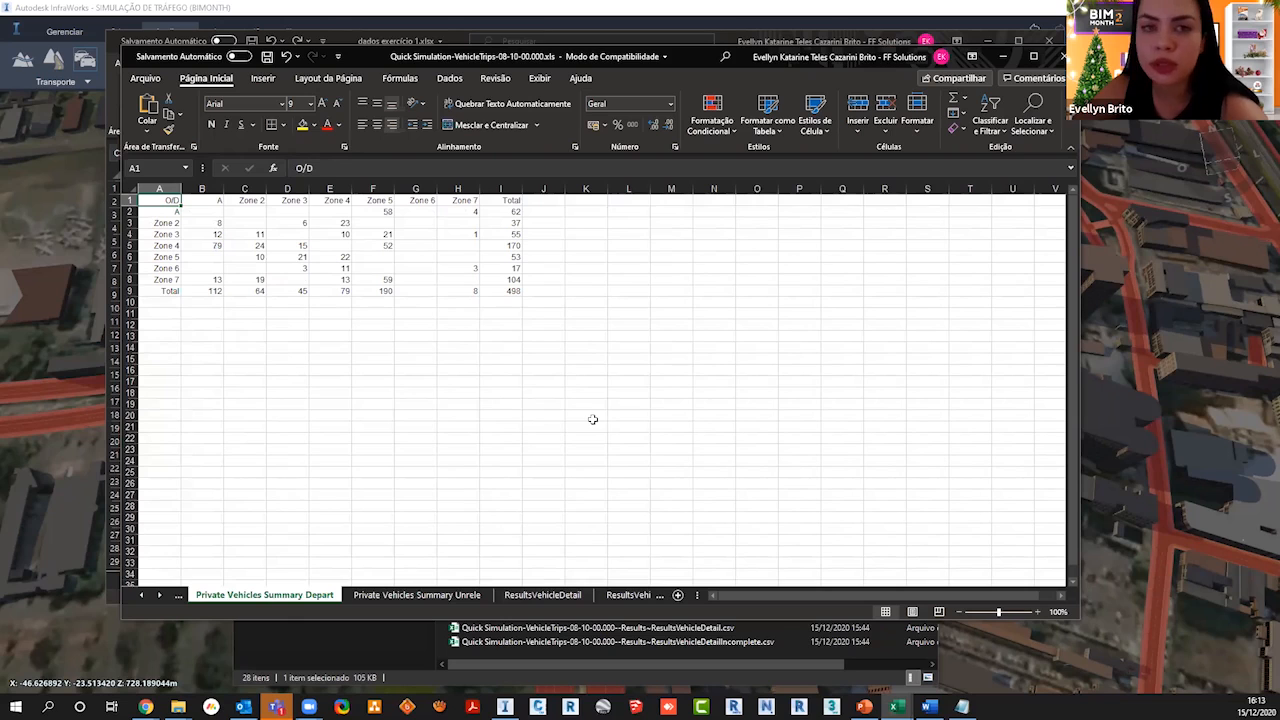
# Step: Close the VehicleTrips workbook without saving, and minimize the dados exercicio 1.xlsx workbook and the tap folder window
pyautogui.click(1060, 56)
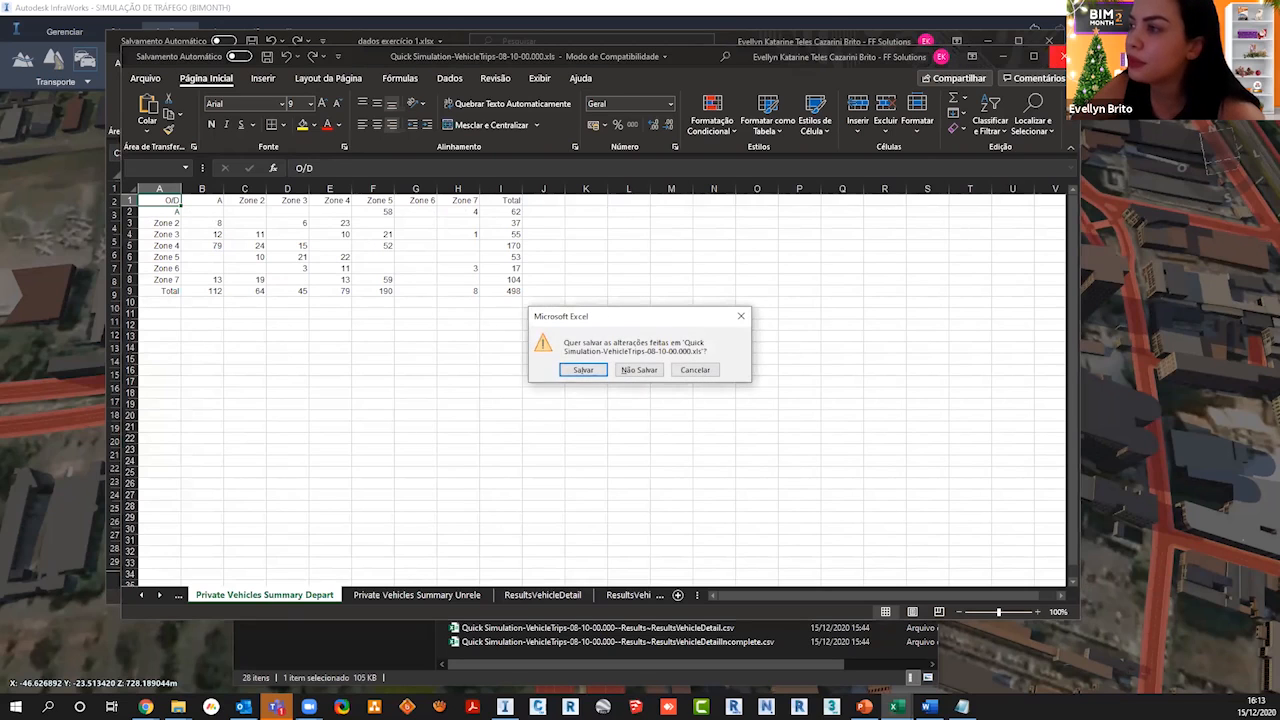
pyautogui.click(645, 373)
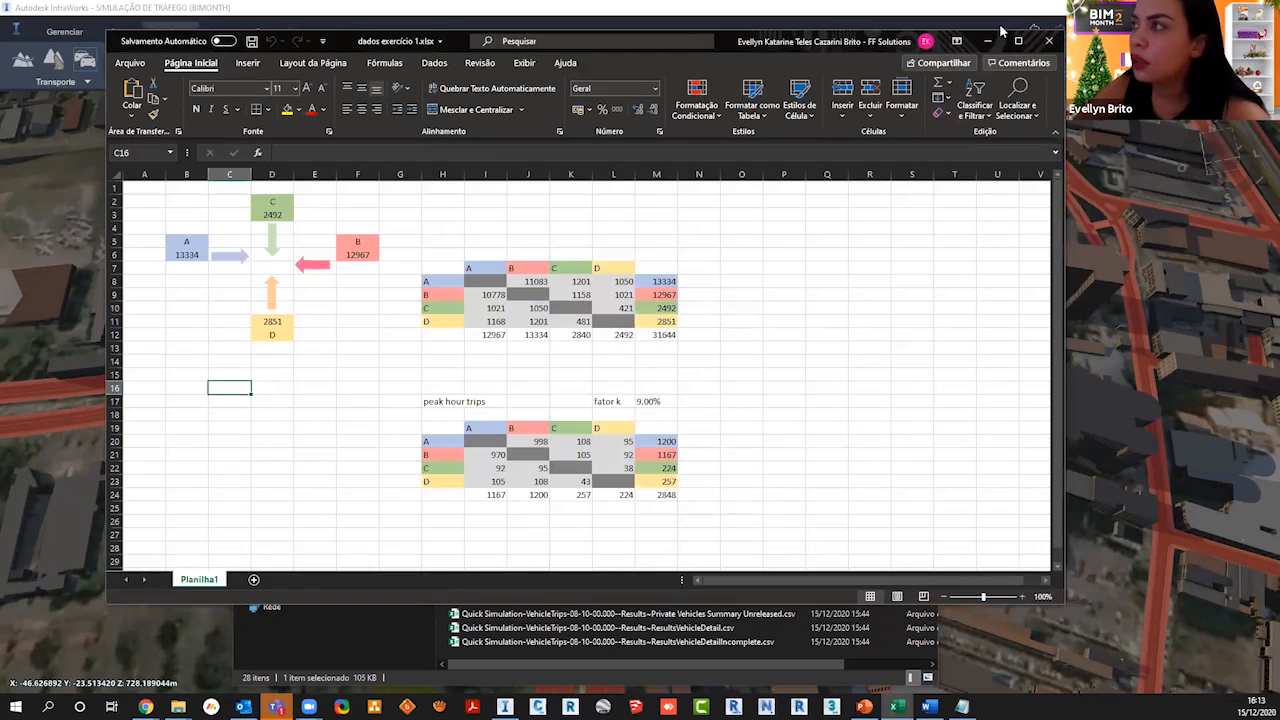
pyautogui.click(989, 38)
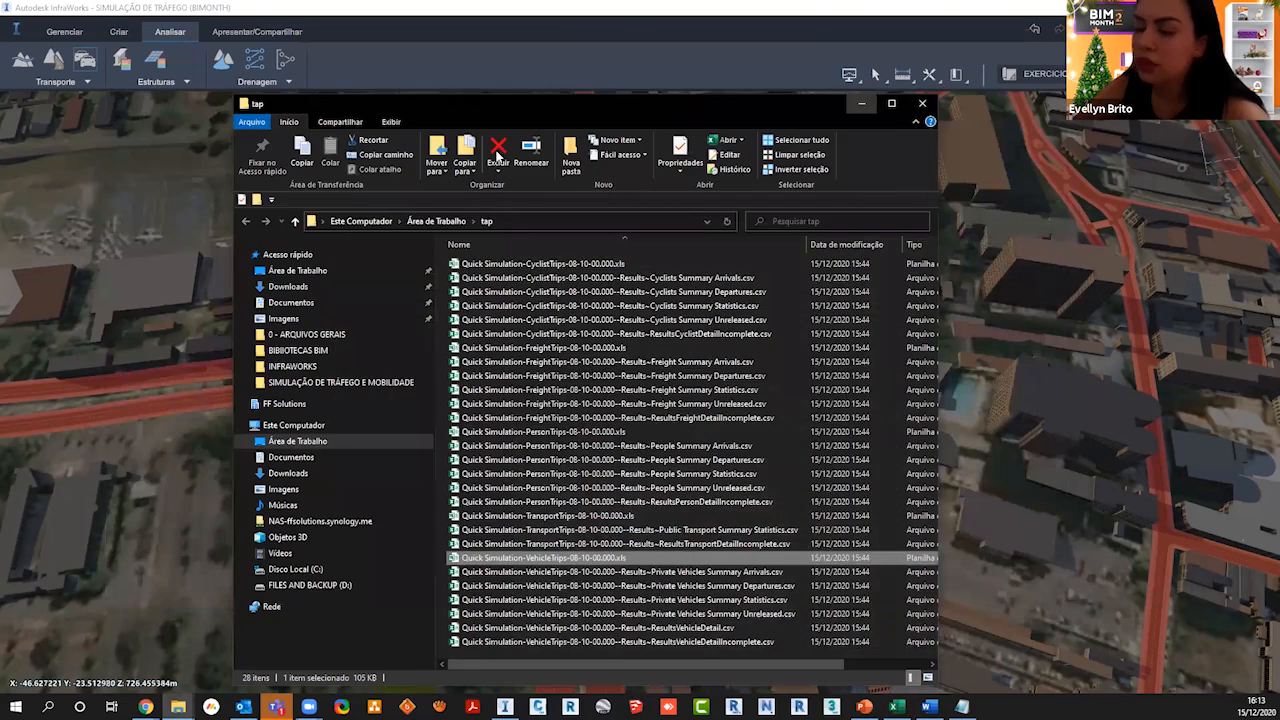
pyautogui.click(862, 102)
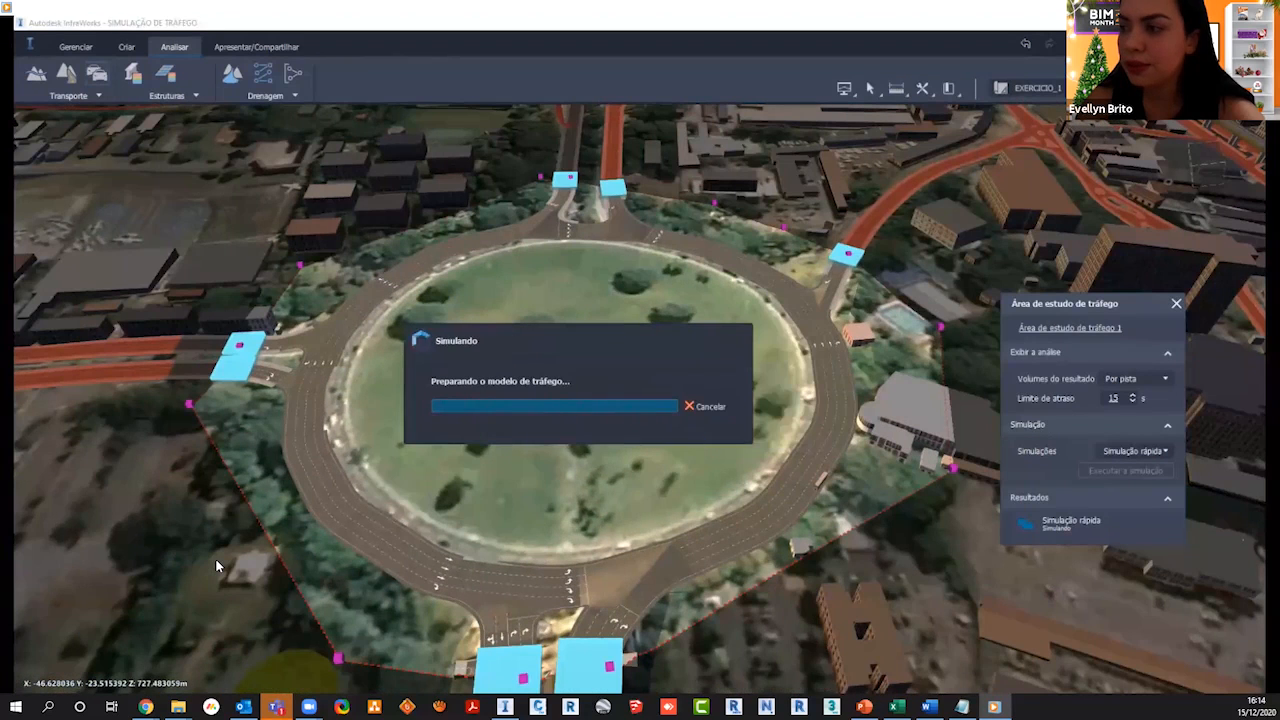
# Step: Watch the recorded quick simulations of the roundabout in the media player, and close the player
pyautogui.moveTo(347, 594)
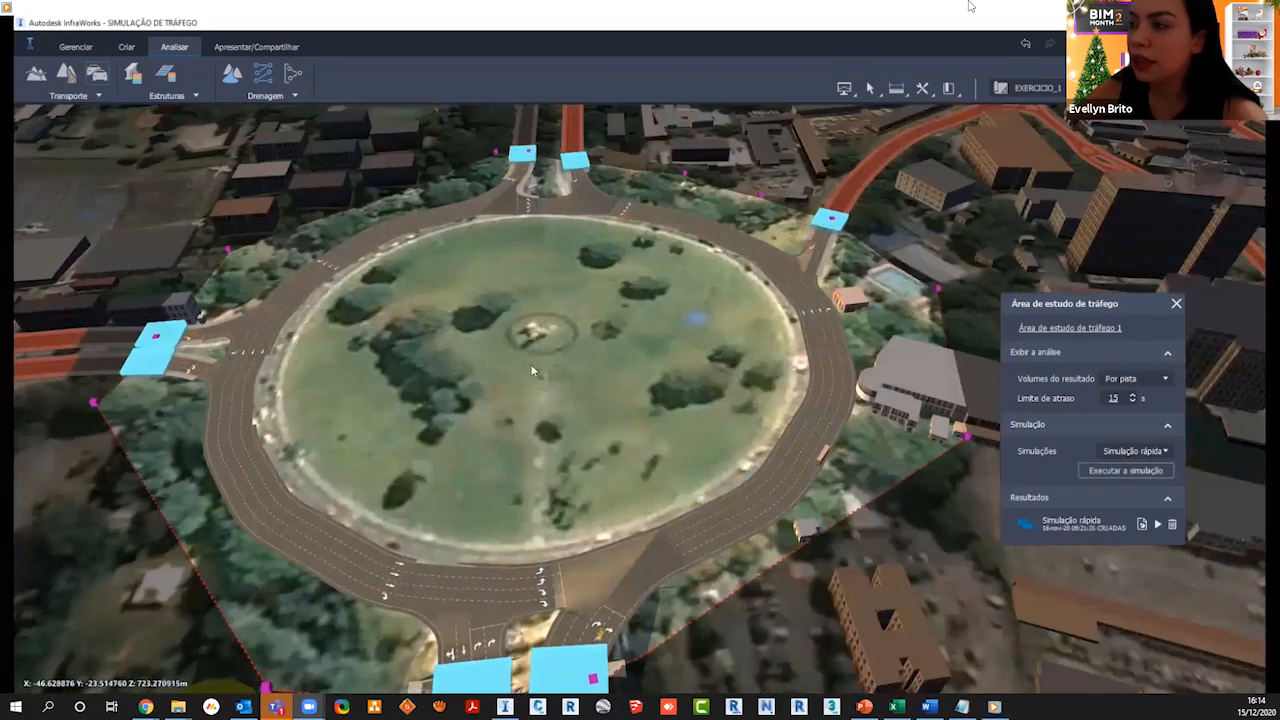
pyautogui.rightClick(598, 364)
pyautogui.click(651, 376)
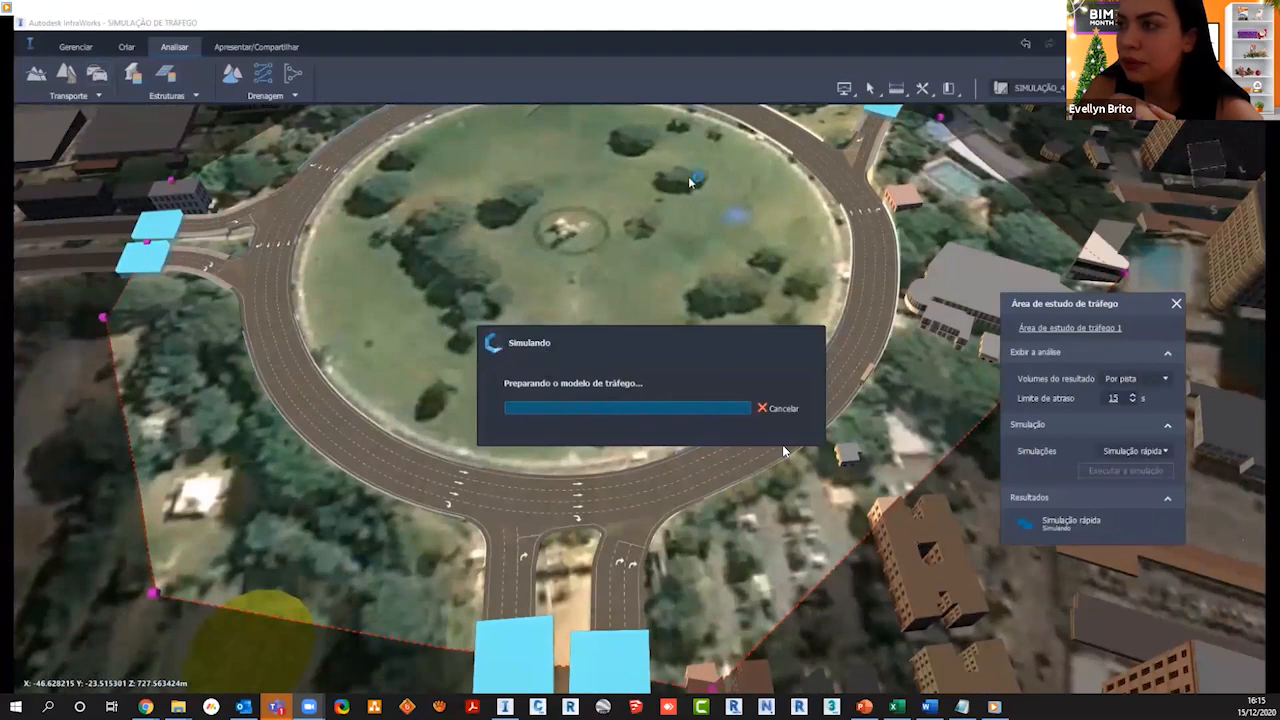
pyautogui.click(901, 541)
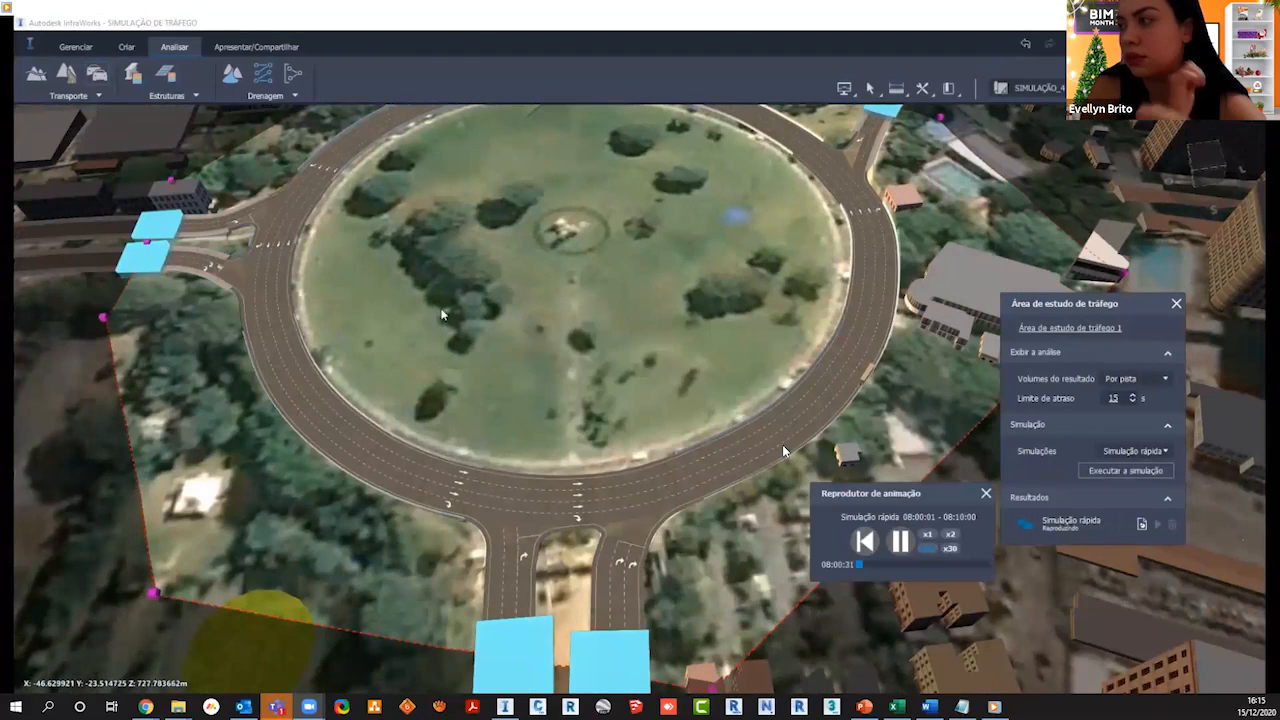
pyautogui.rightClick(492, 228)
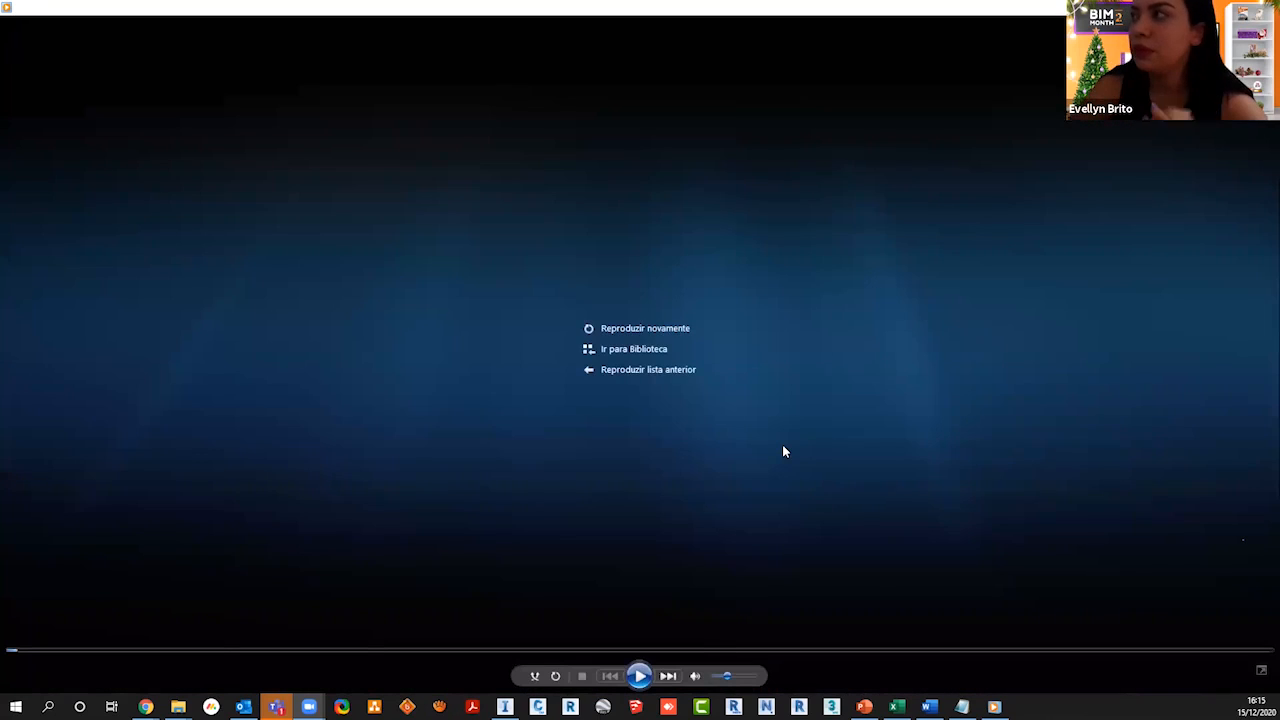
pyautogui.click(1264, 7)
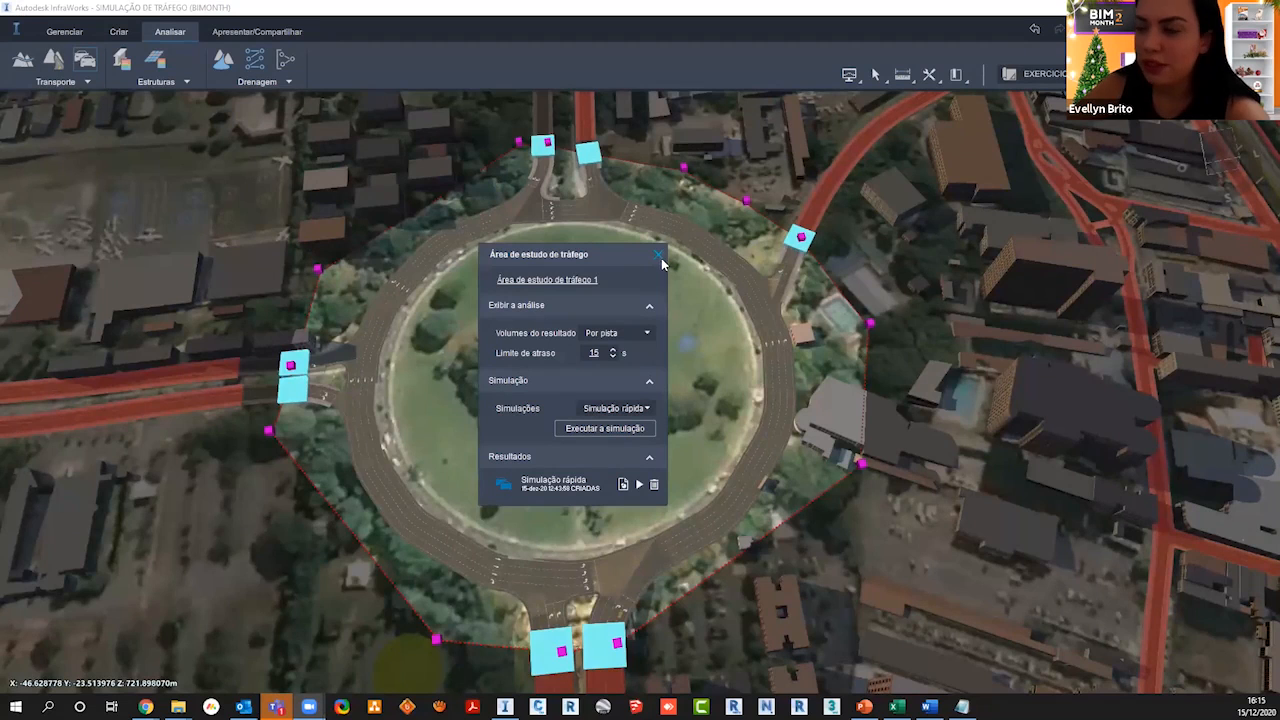
# Step: Close the Área de estudo de tráfego settings in InfraWorks and switch to Oracle's Java SE Downloads page in Chrome
pyautogui.click(657, 256)
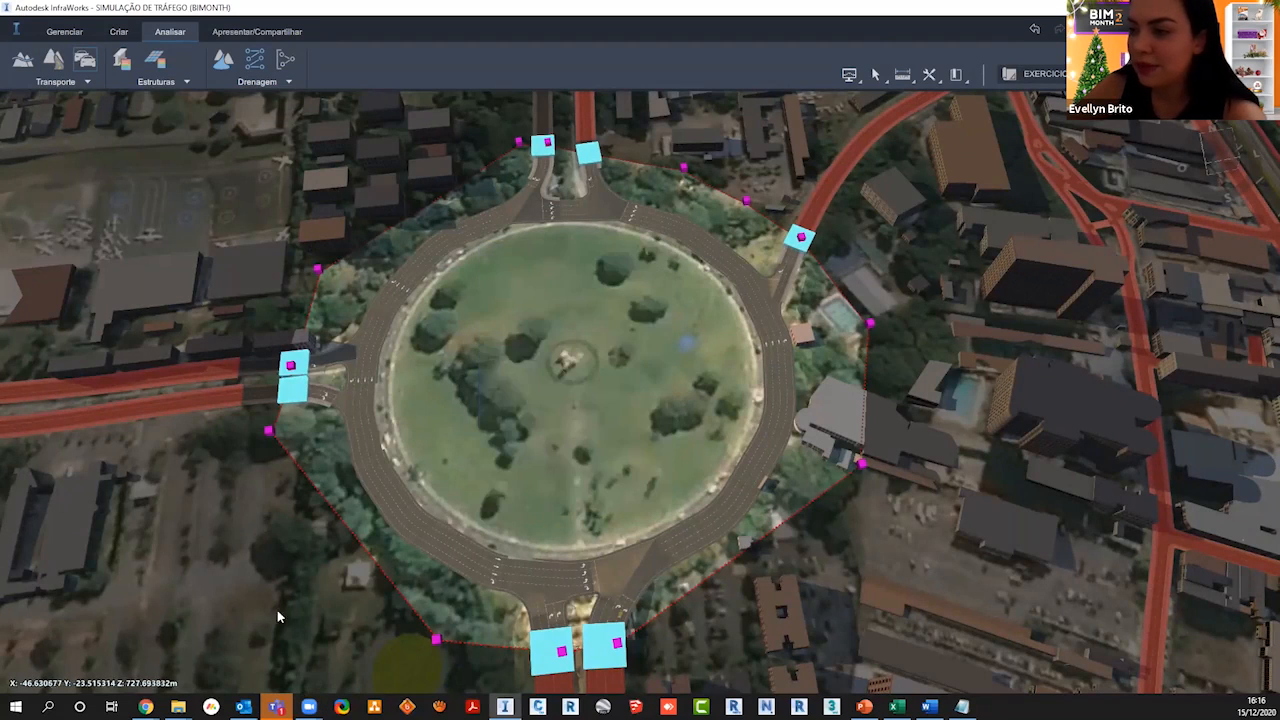
pyautogui.moveTo(146, 707)
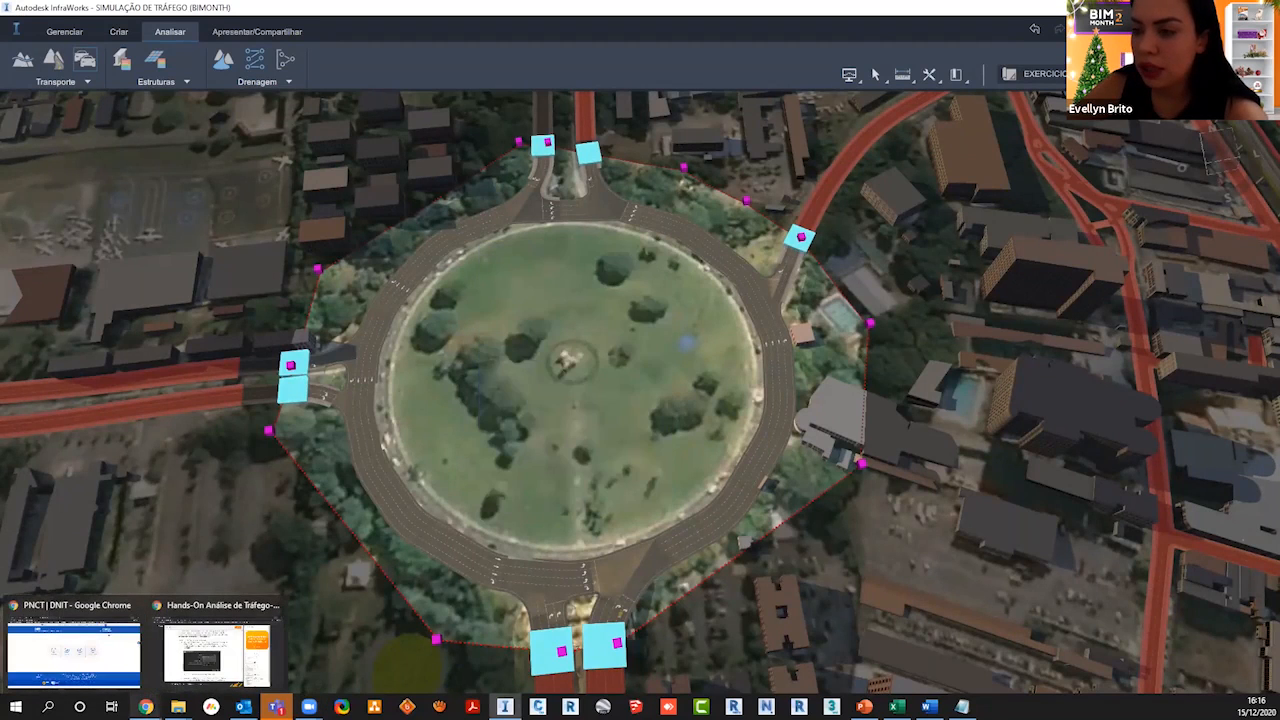
pyautogui.click(125, 660)
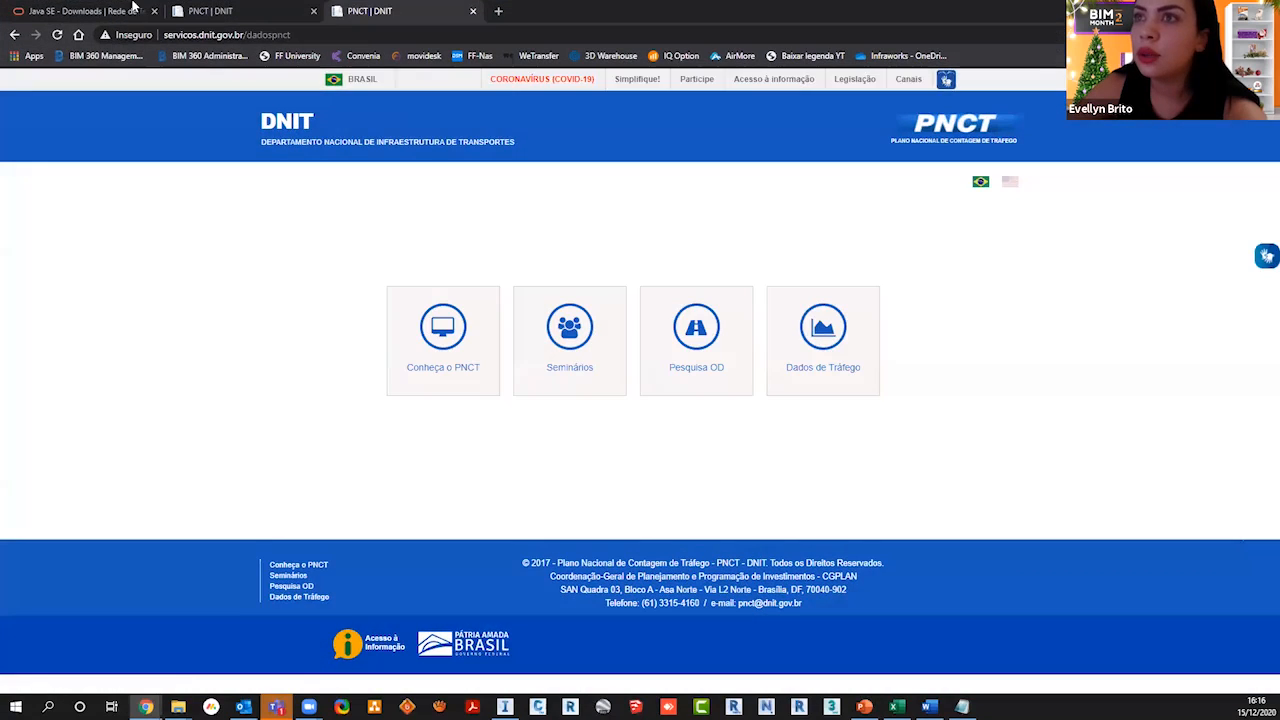
pyautogui.click(120, 8)
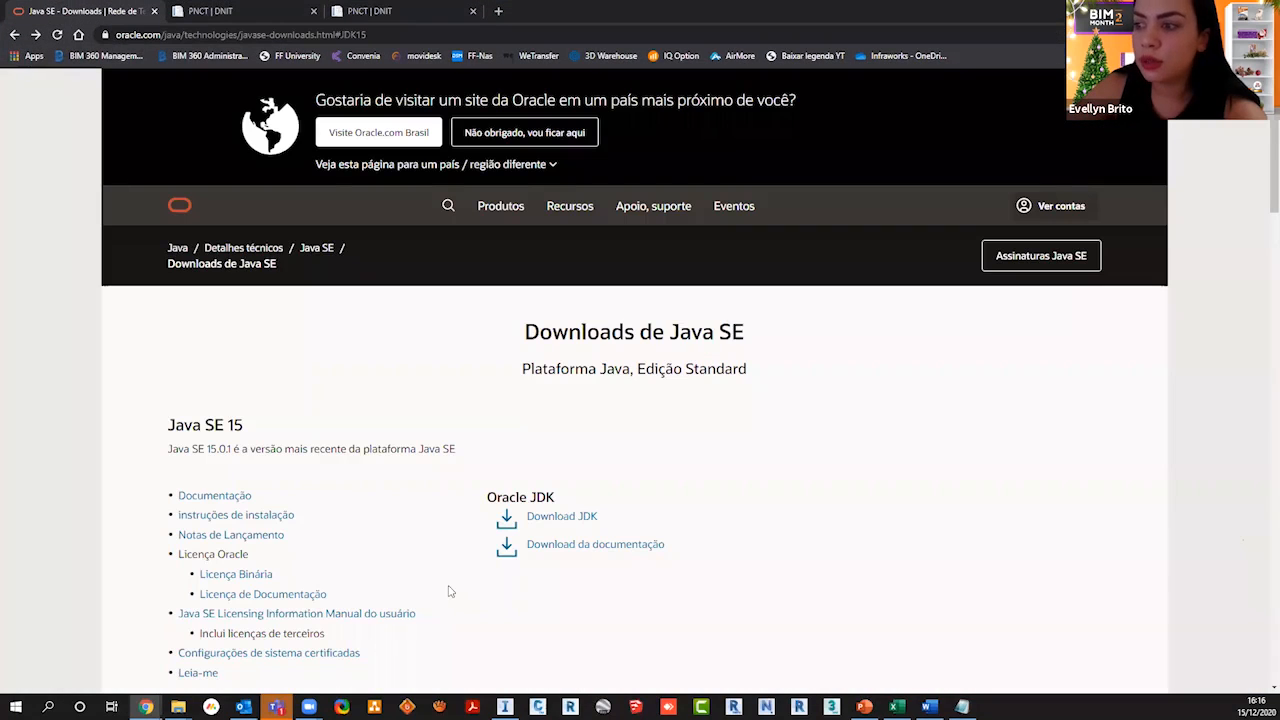
pyautogui.click(509, 707)
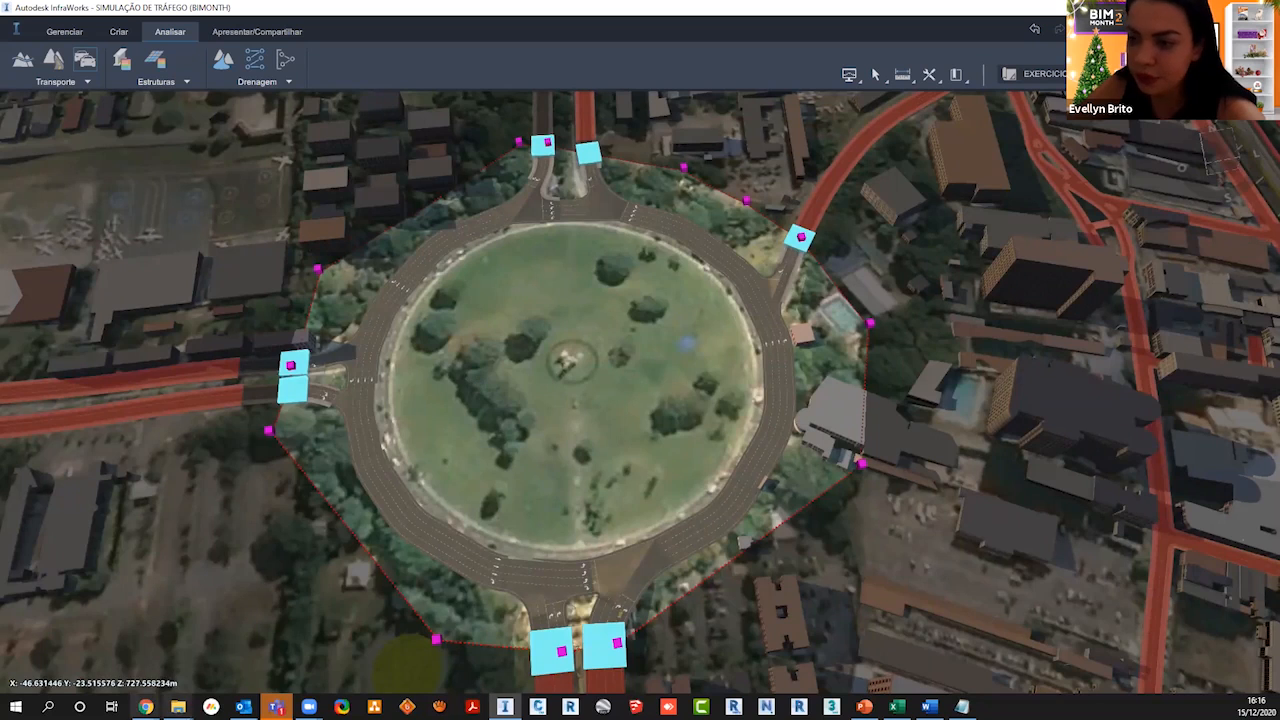
pyautogui.moveTo(145, 707)
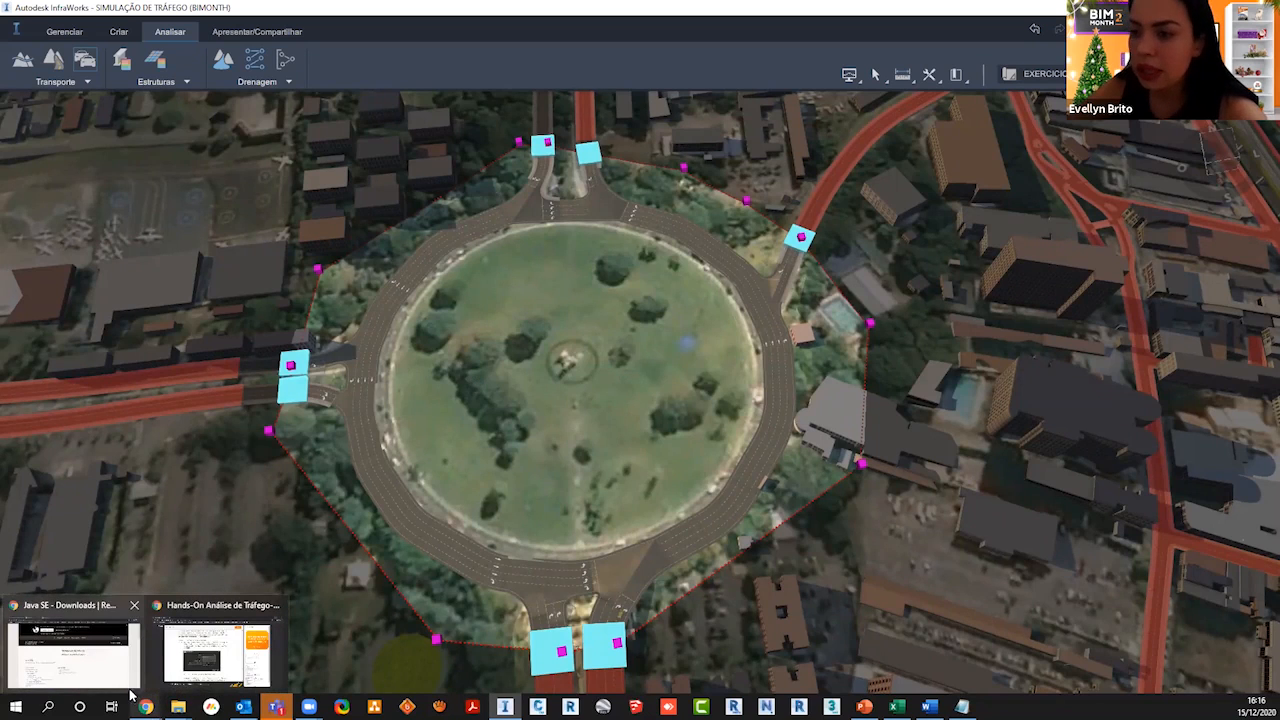
pyautogui.click(74, 650)
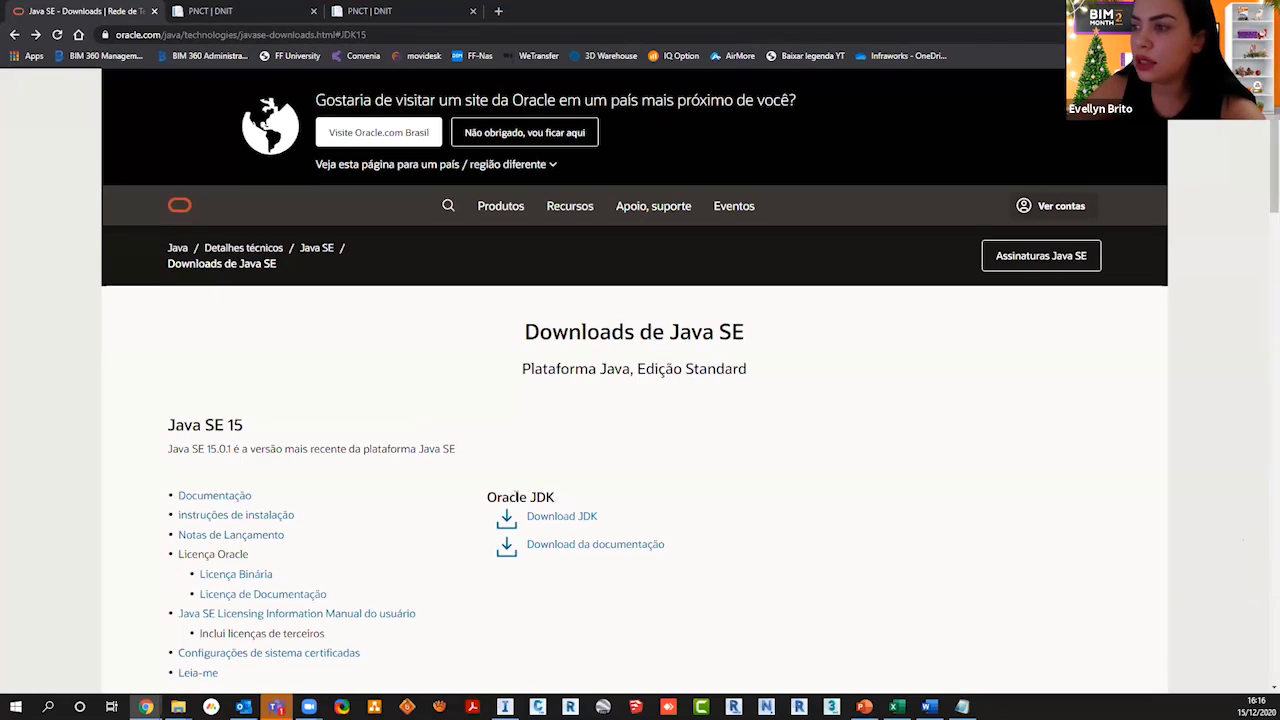
# Step: Open the Oracle JDK download page and examine the Java SE Development Kit 15.0.1 packages for each operating system
pyautogui.click(593, 515)
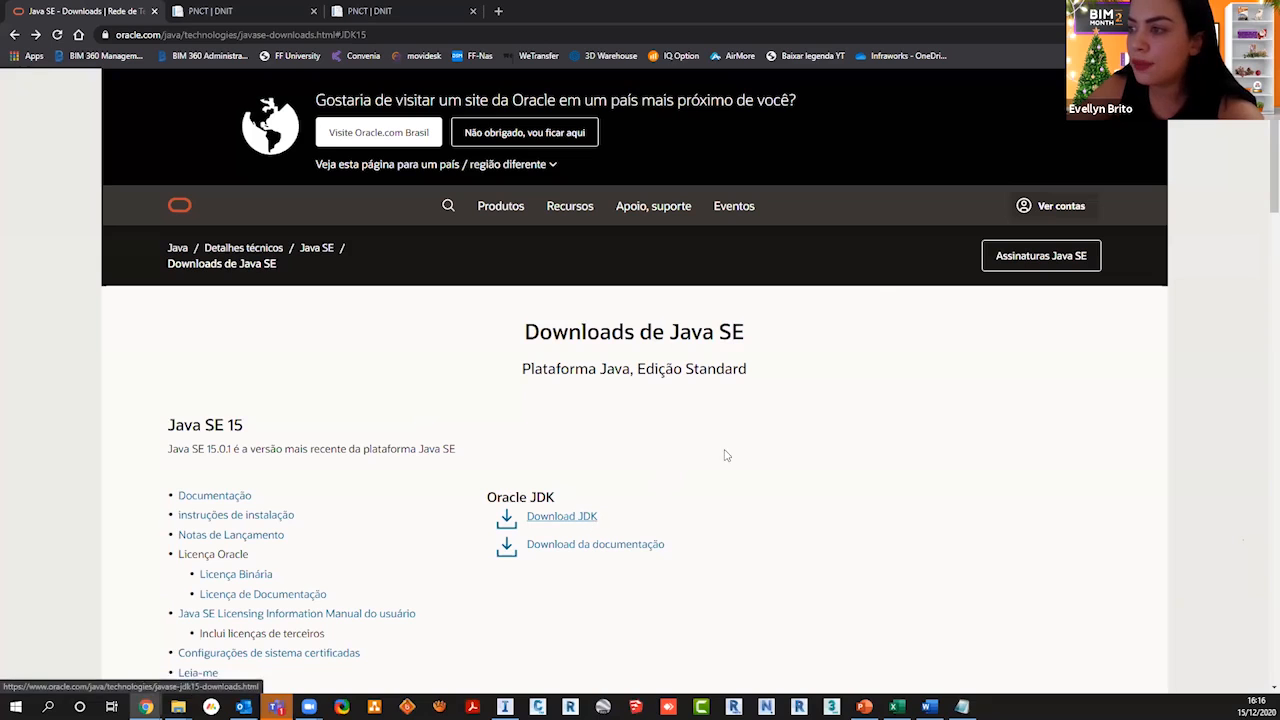
pyautogui.scroll(-4, 728, 450)
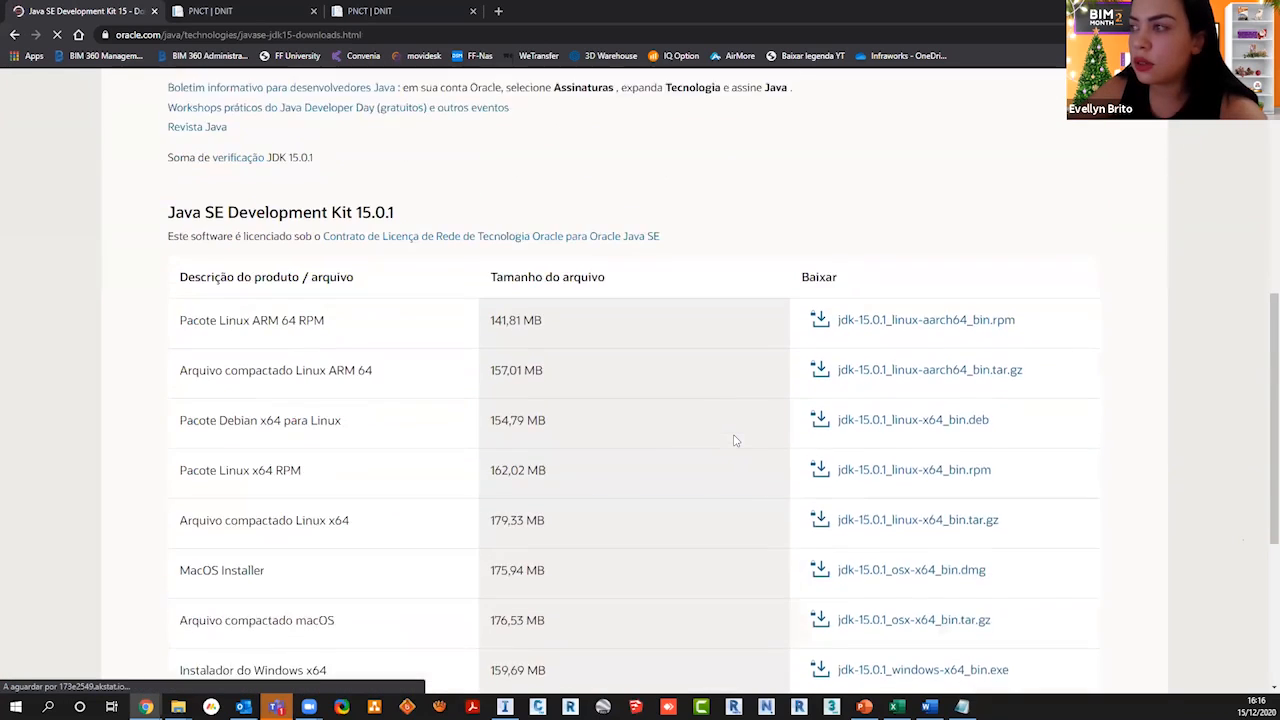
pyautogui.scroll(-3, 735, 440)
pyautogui.scroll(2, 706, 385)
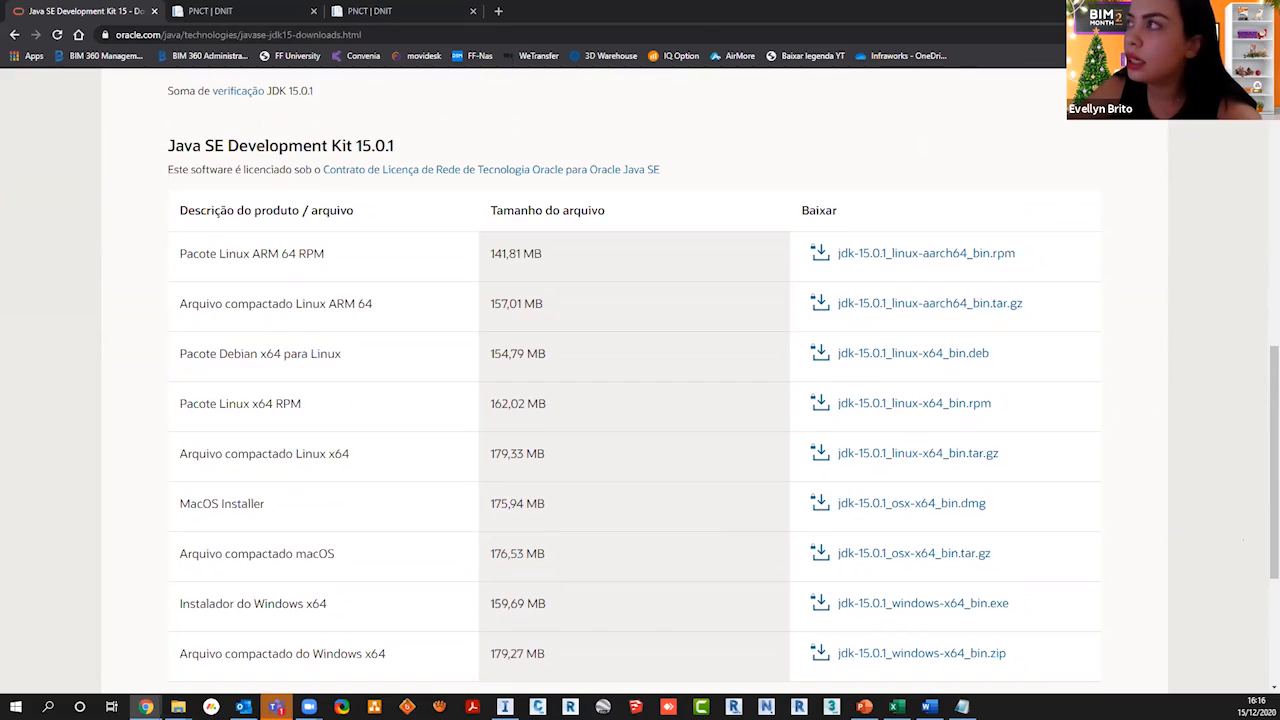
# Step: Leave the JDK download page for the InfraWorks model and review the available transport analysis tools
pyautogui.click(1203, 10)
pyautogui.rightClick(524, 368)
pyautogui.click(570, 376)
pyautogui.click(82, 80)
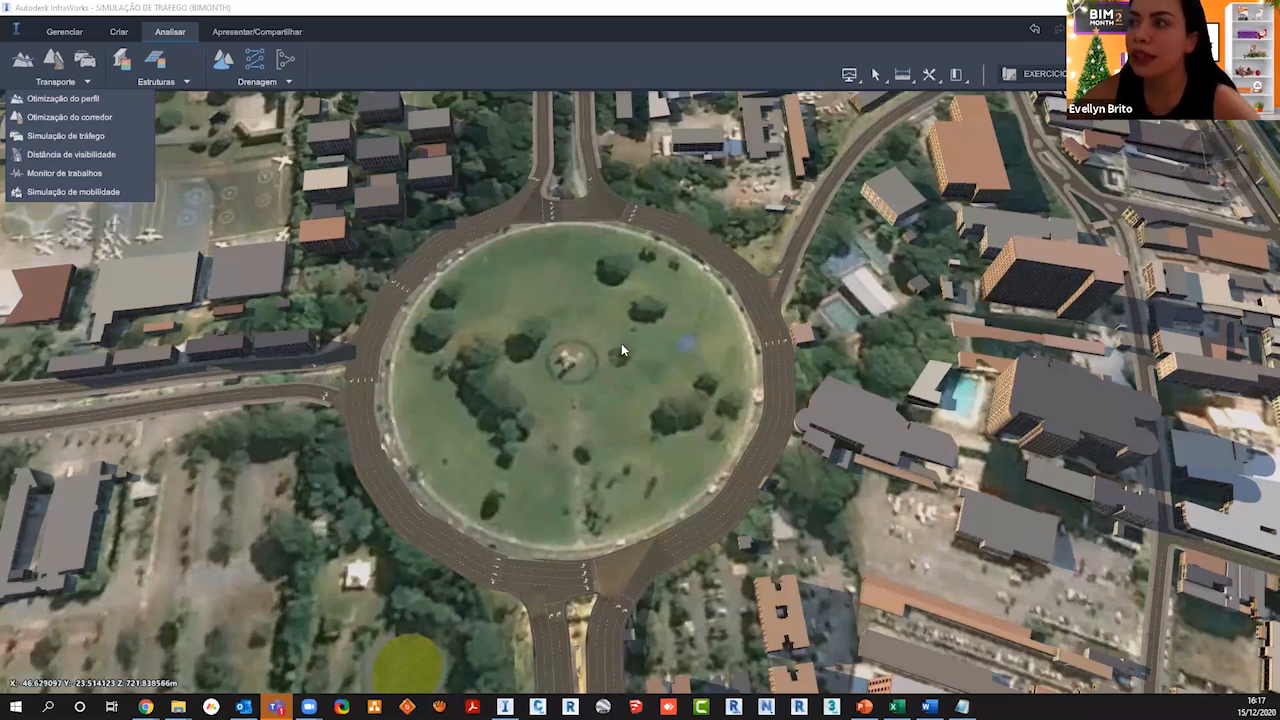
pyautogui.click(535, 326)
# Step: Examine the roundabout and its connecting roads in the model, from the wider surroundings to a close view, and leave the InfraWorks window
pyautogui.scroll(-5, 521, 342)
pyautogui.scroll(-5, 528, 463)
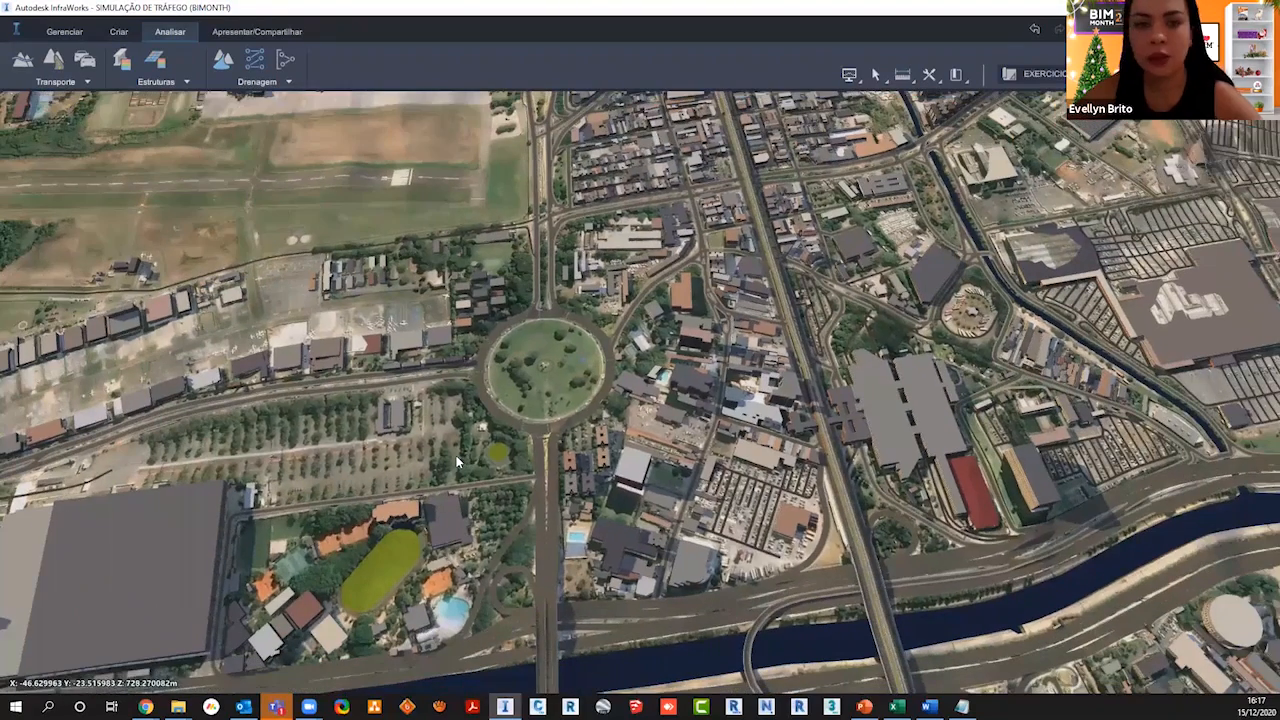
pyautogui.scroll(-1, 456, 458)
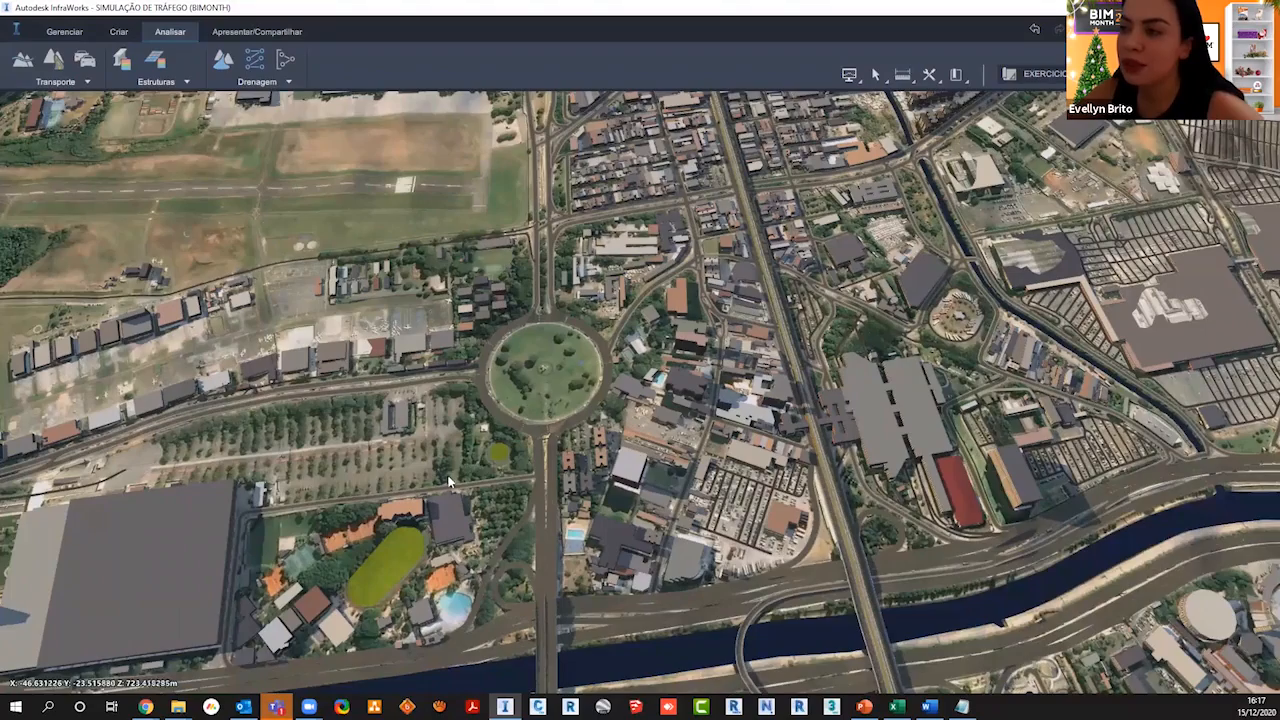
pyautogui.scroll(3, 469, 458)
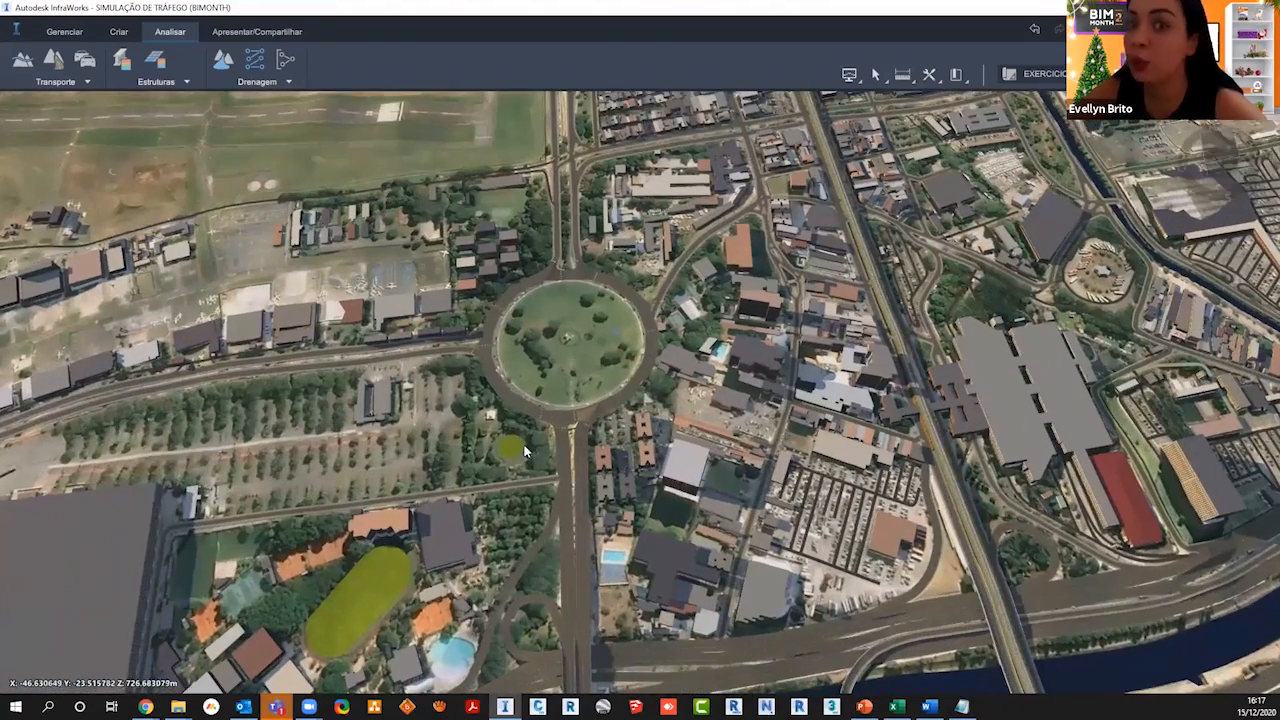
pyautogui.scroll(2, 381, 464)
pyautogui.moveTo(437, 450); pyautogui.dragTo(376, 478, button='middle')
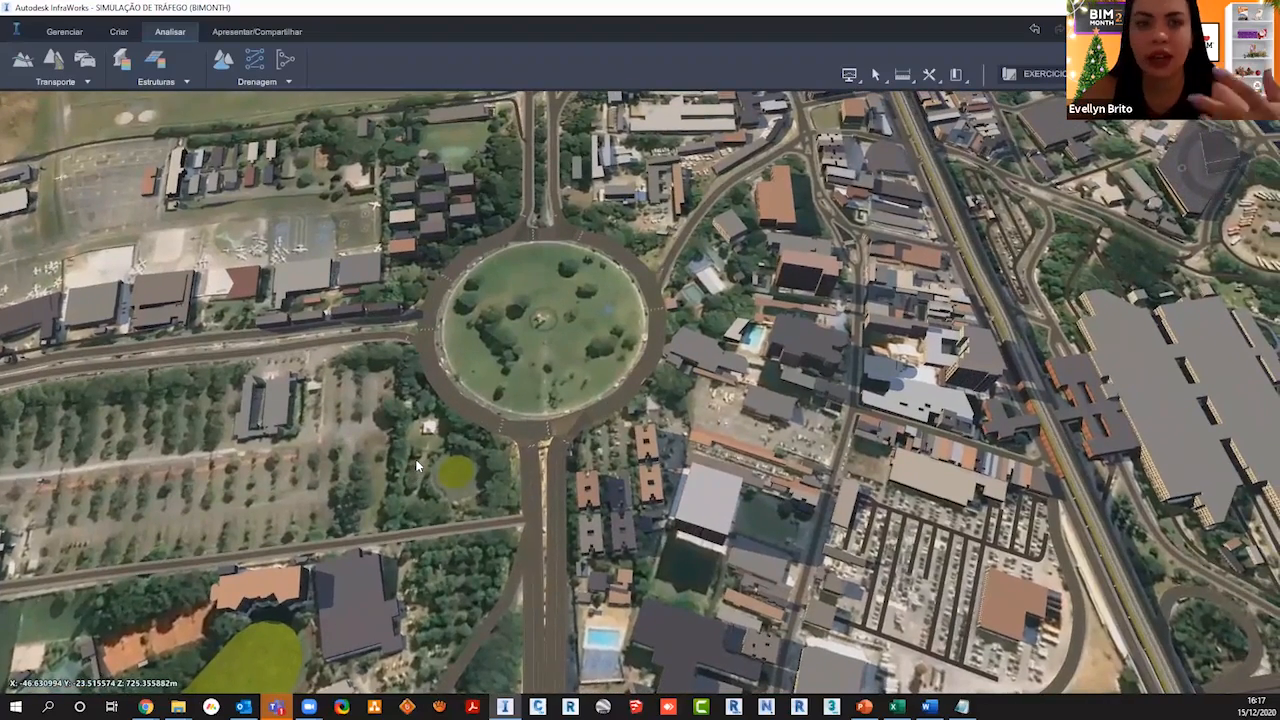
pyautogui.scroll(1, 417, 465)
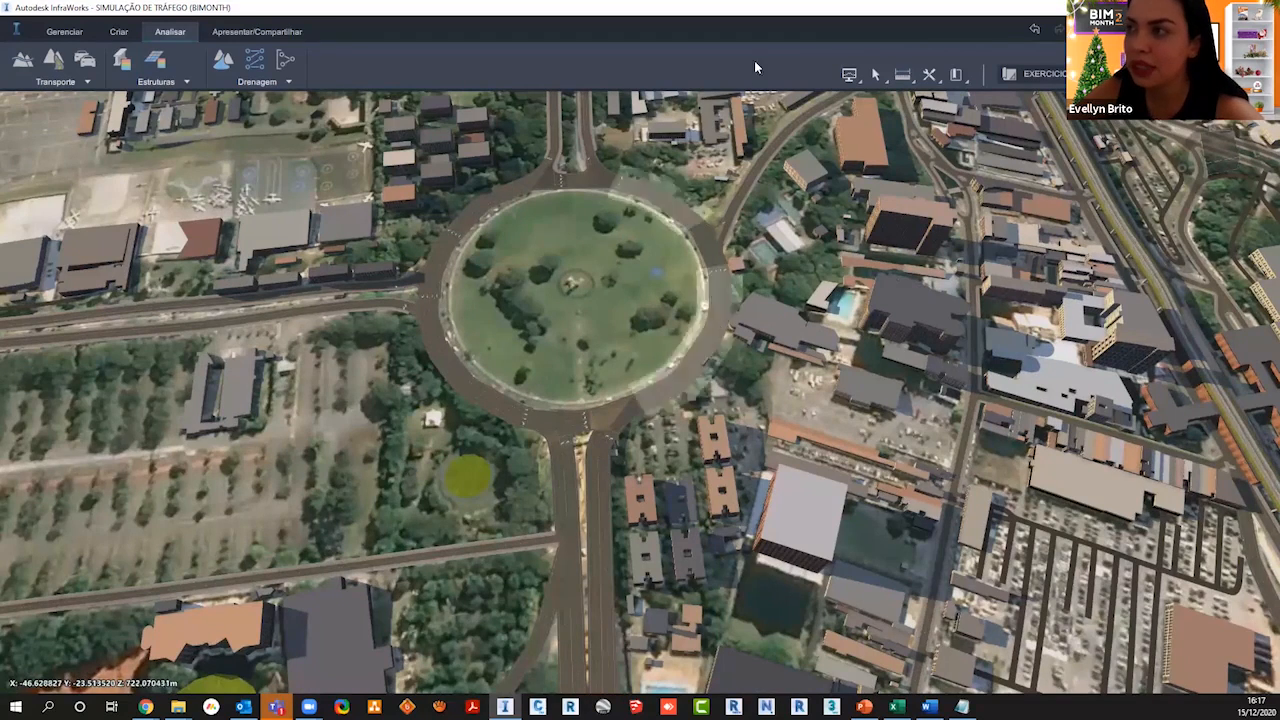
pyautogui.scroll(1, 666, 172)
pyautogui.scroll(1, 710, 247)
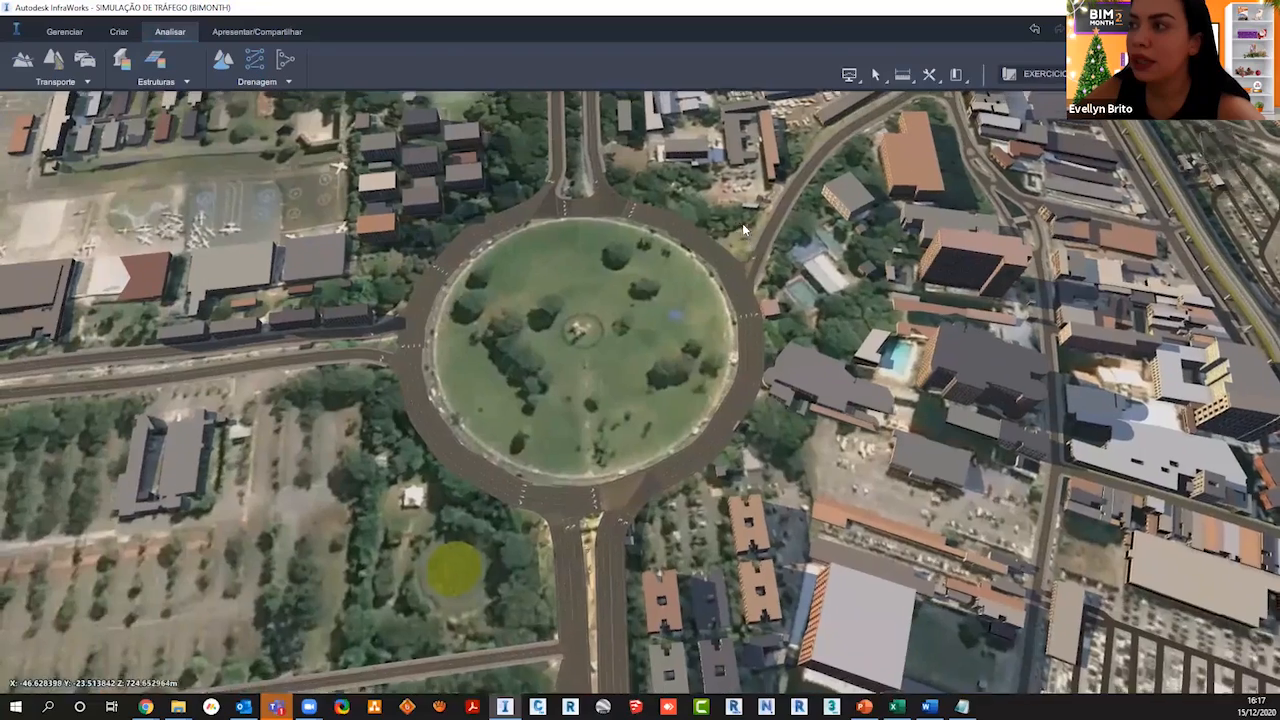
pyautogui.moveTo(729, 224); pyautogui.dragTo(727, 229)
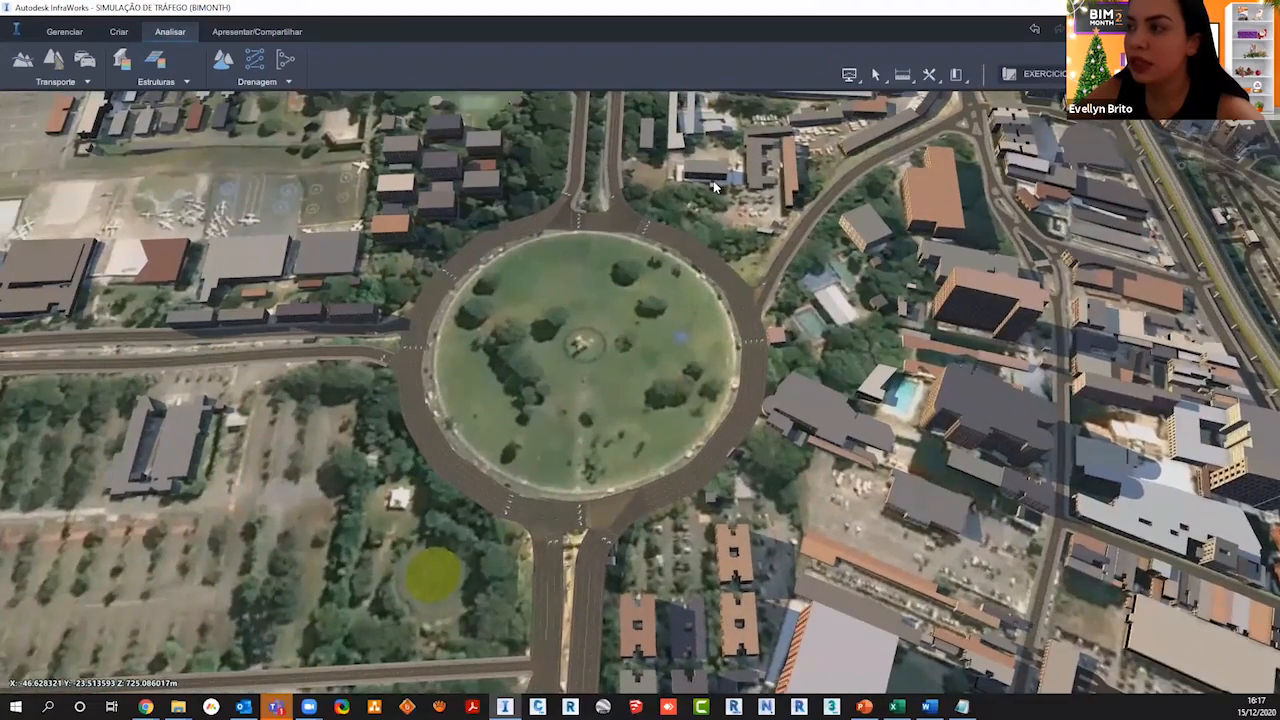
pyautogui.scroll(2, 713, 180)
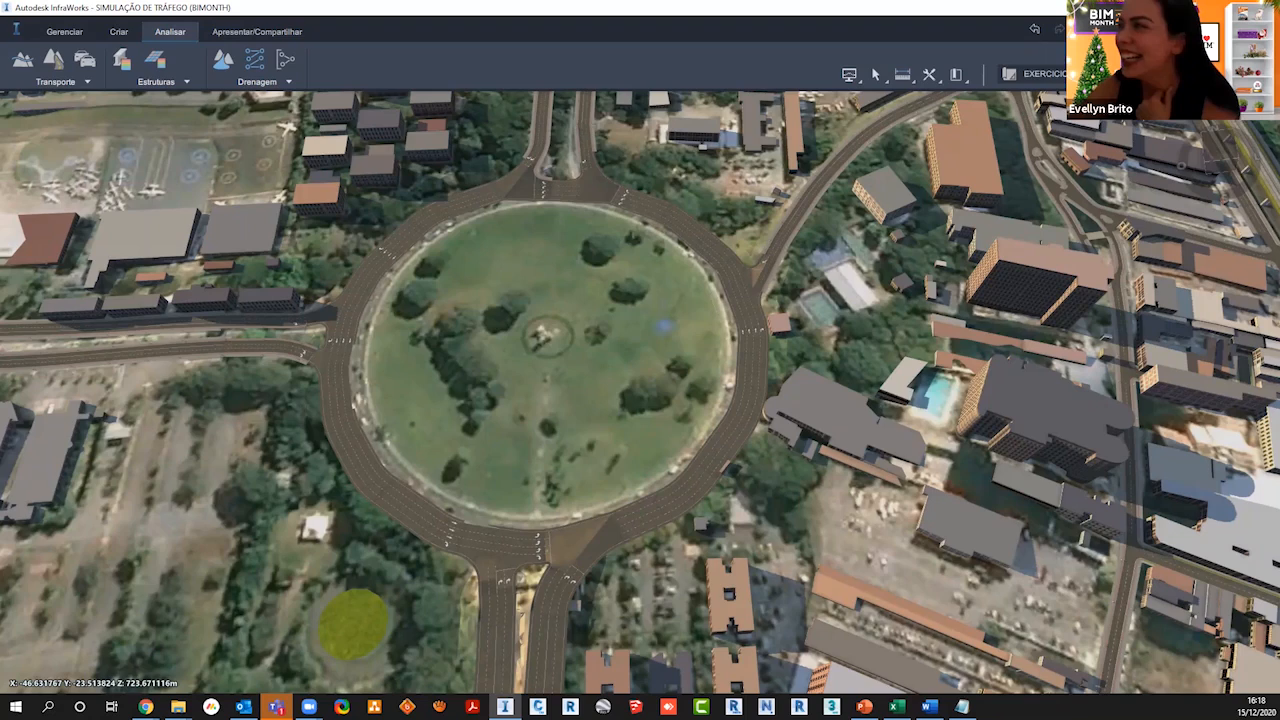
pyautogui.hotkey('alt', 'Tab')
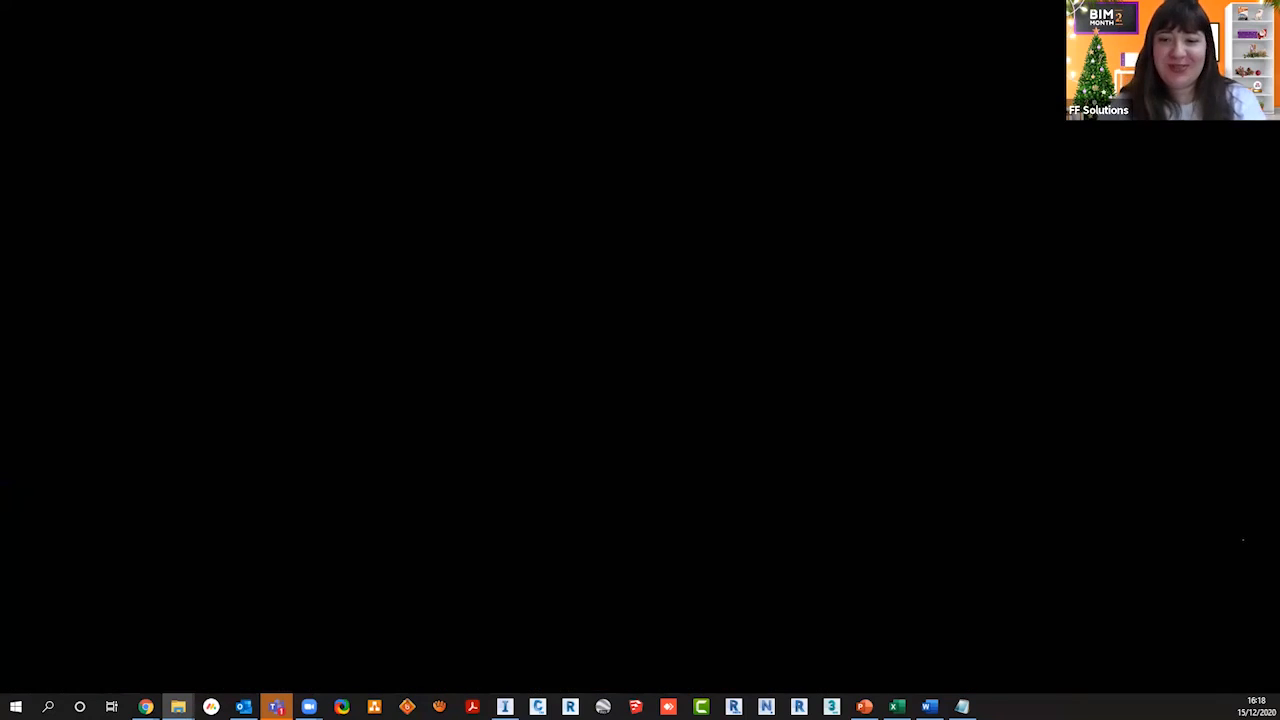